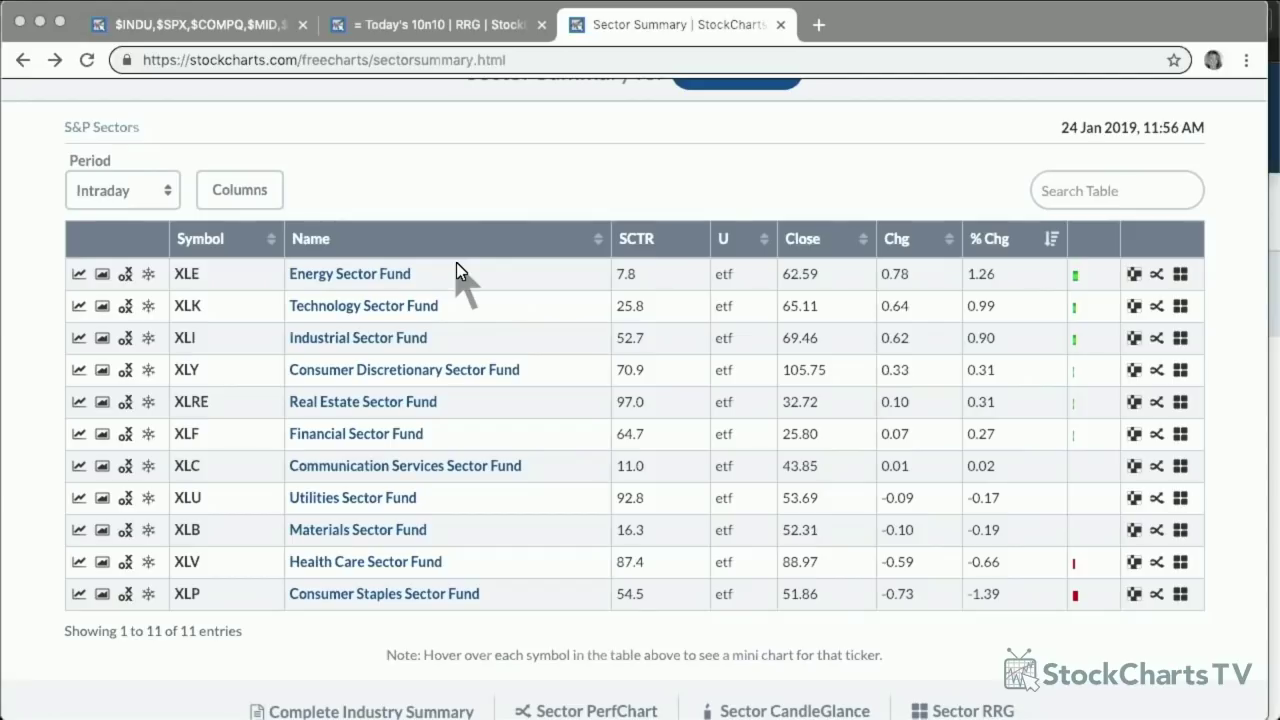
- Drill down from the Energy Sector Fund to the Renewable Energy Equipment industry and look through its stock list
{"action": "left_click", "coordinate": [379, 273]}
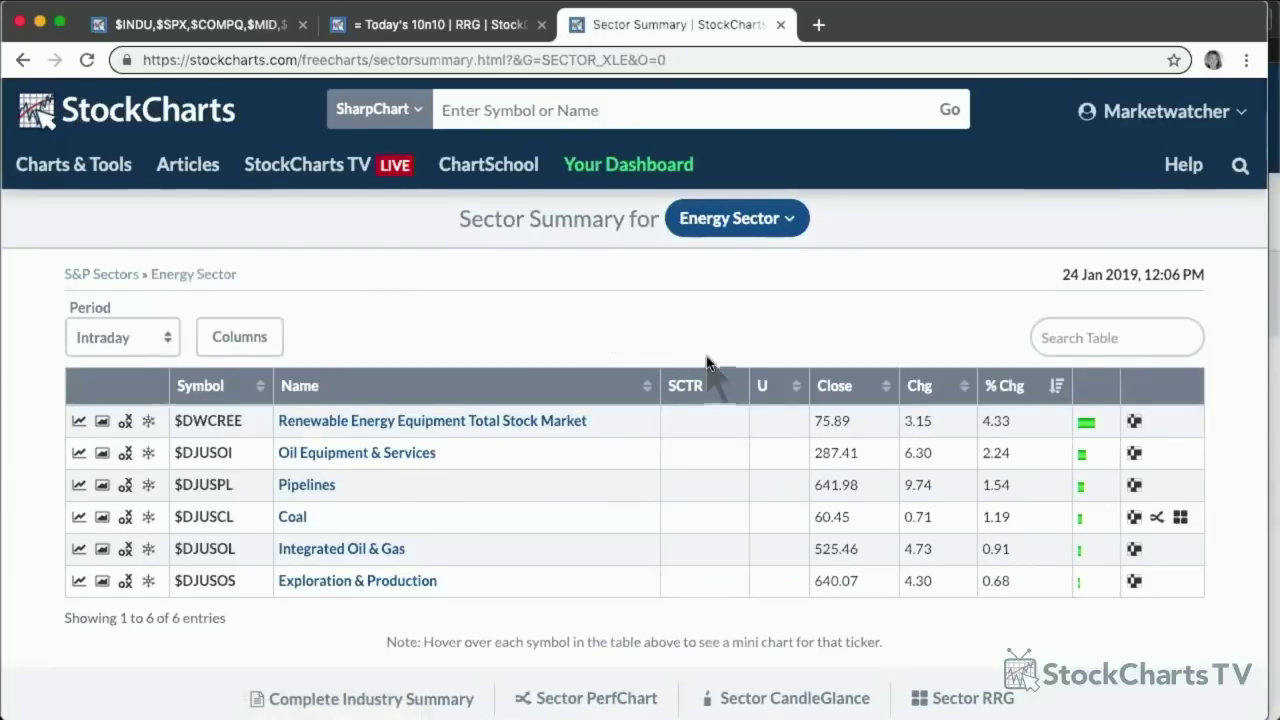
{"action": "scroll", "coordinate": [709, 330], "scroll_direction": "down", "scroll_amount": 1}
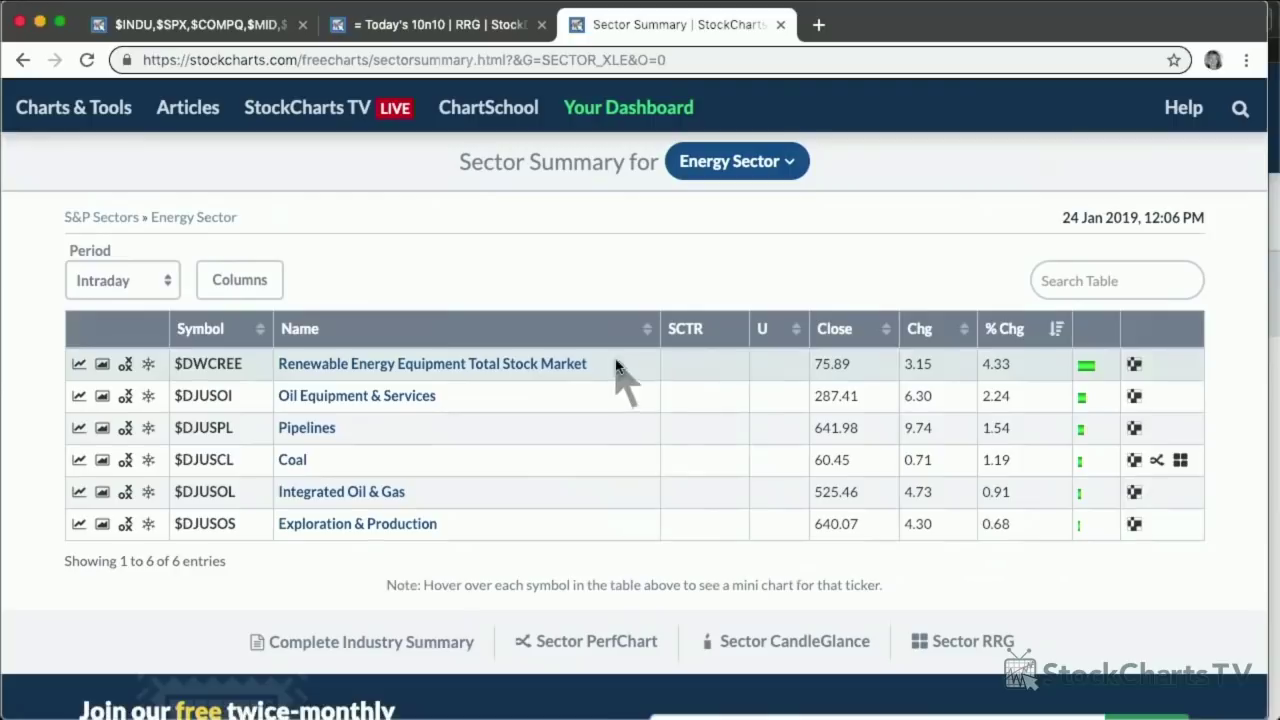
{"action": "left_click", "coordinate": [476, 370]}
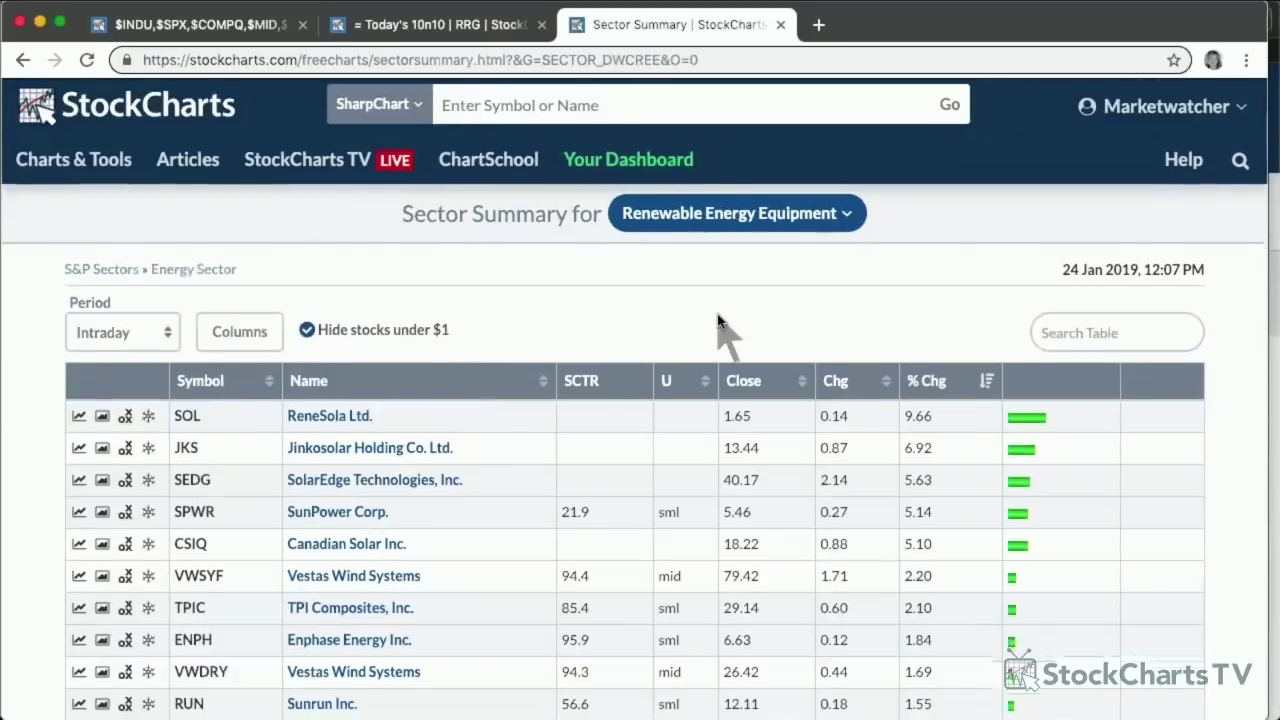
{"action": "scroll", "coordinate": [718, 320], "scroll_direction": "down", "scroll_amount": 3}
{"action": "scroll", "coordinate": [718, 320], "scroll_direction": "down", "scroll_amount": 1}
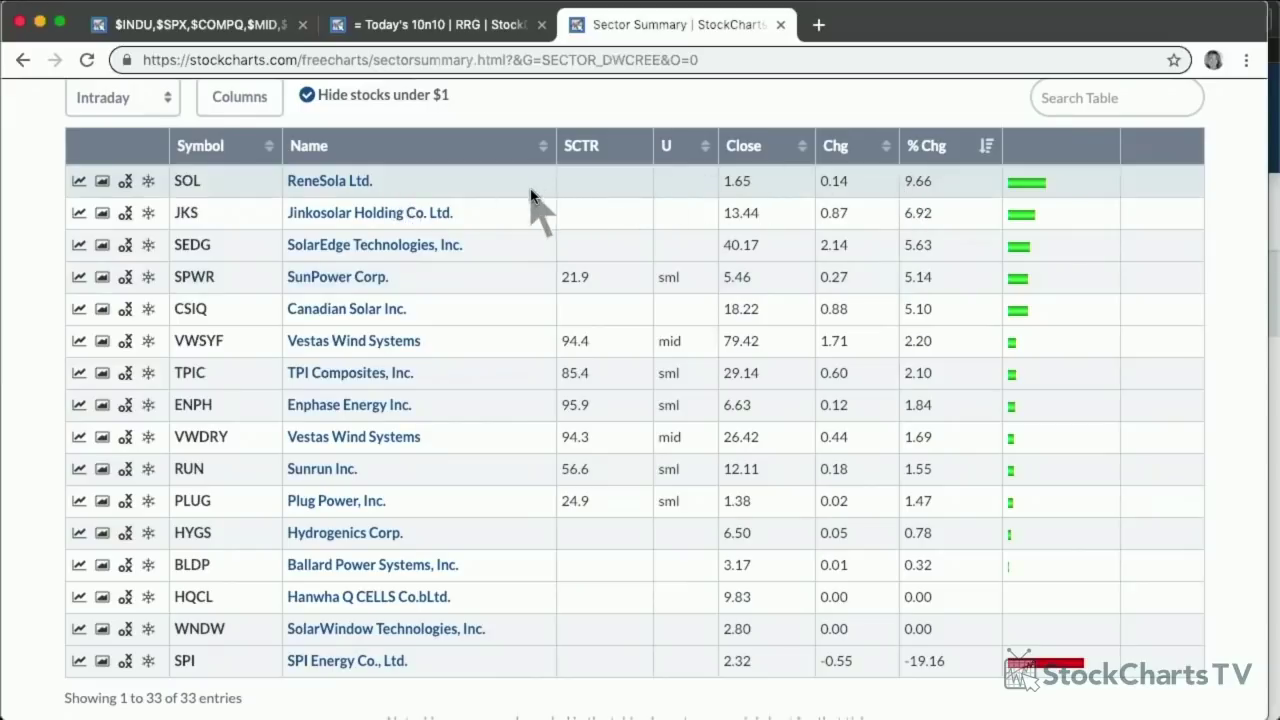
- Open the SolarEdge Technologies (SEDG) chart and examine its daily price, moving averages, PMO and On Balance Volume
{"action": "left_click", "coordinate": [413, 256]}
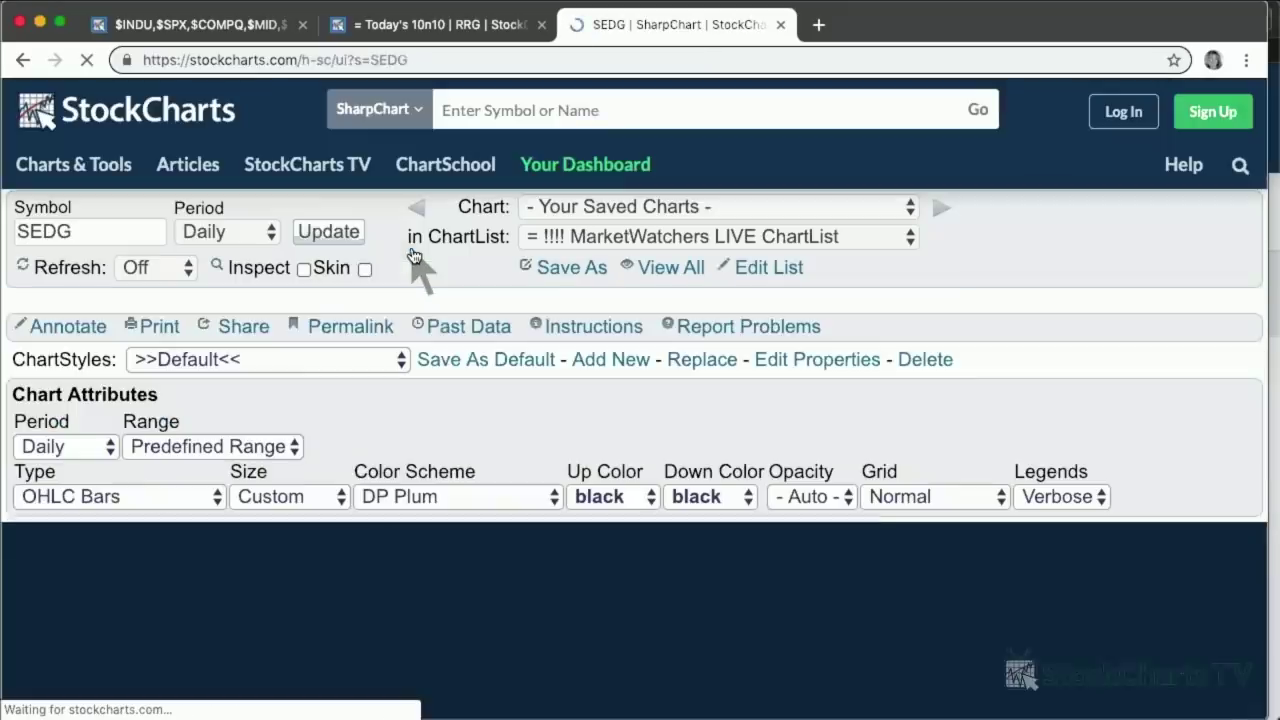
{"action": "scroll", "coordinate": [955, 320], "scroll_direction": "down", "scroll_amount": 1}
{"action": "scroll", "coordinate": [955, 318], "scroll_direction": "down", "scroll_amount": 5}
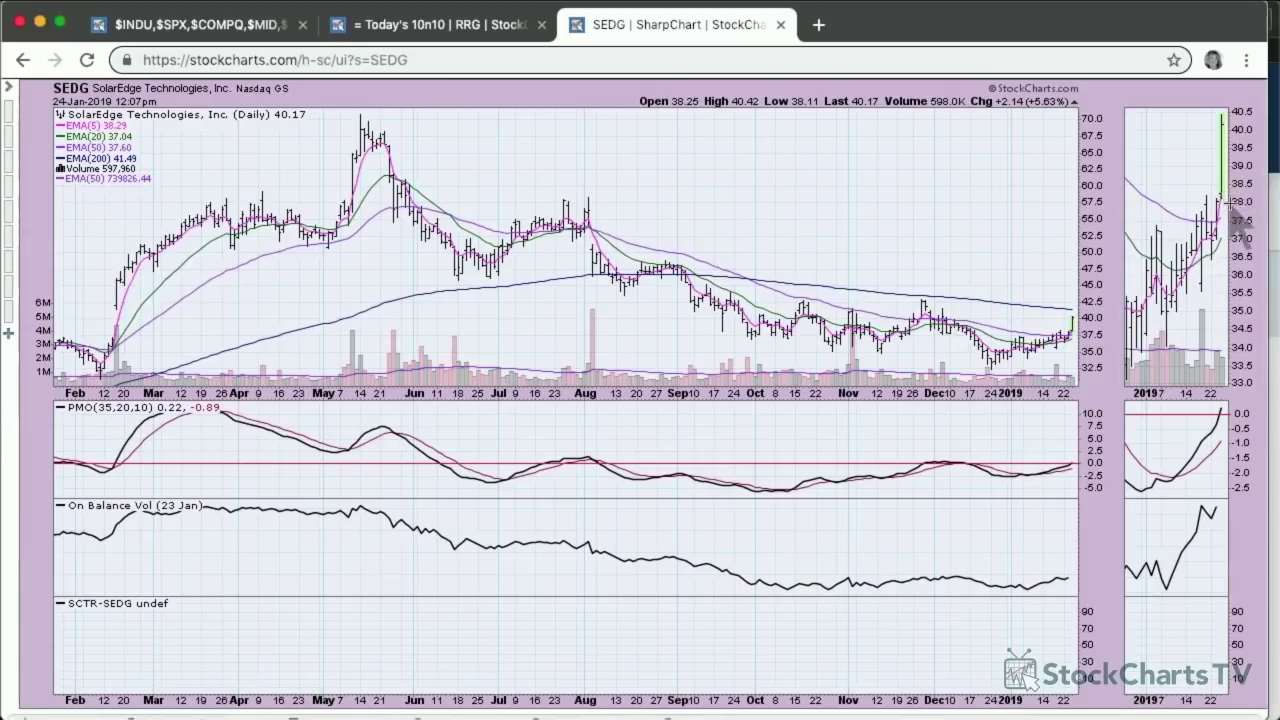
{"action": "scroll", "coordinate": [1232, 142], "scroll_direction": "down", "scroll_amount": 1}
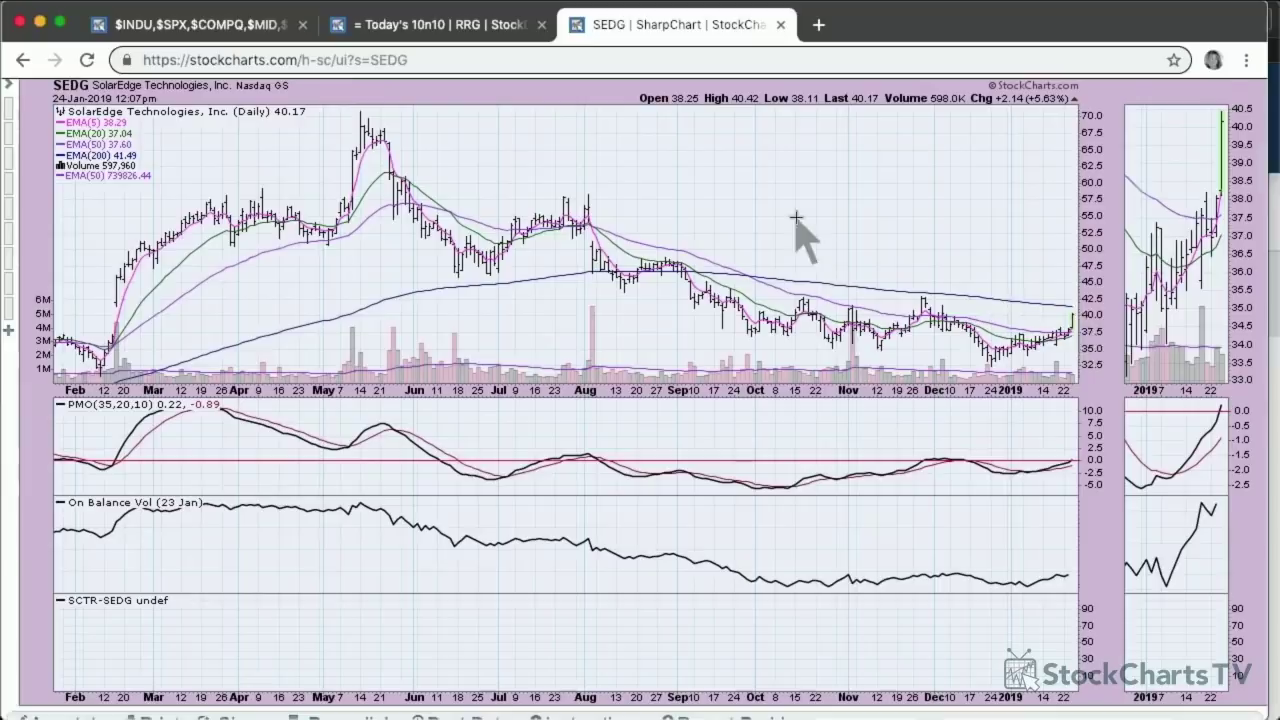
{"action": "scroll", "coordinate": [795, 215], "scroll_direction": "up", "scroll_amount": 3}
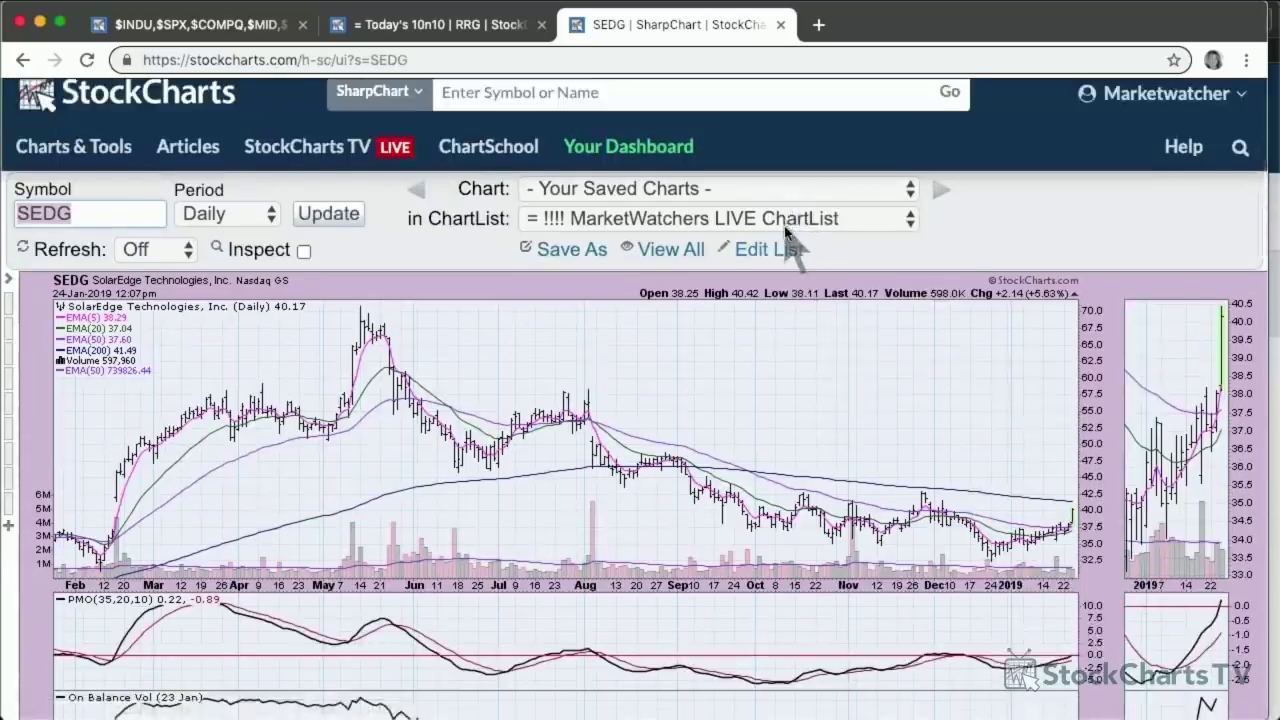
{"action": "scroll", "coordinate": [787, 230], "scroll_direction": "down", "scroll_amount": 2}
{"action": "scroll", "coordinate": [787, 230], "scroll_direction": "down", "scroll_amount": 2}
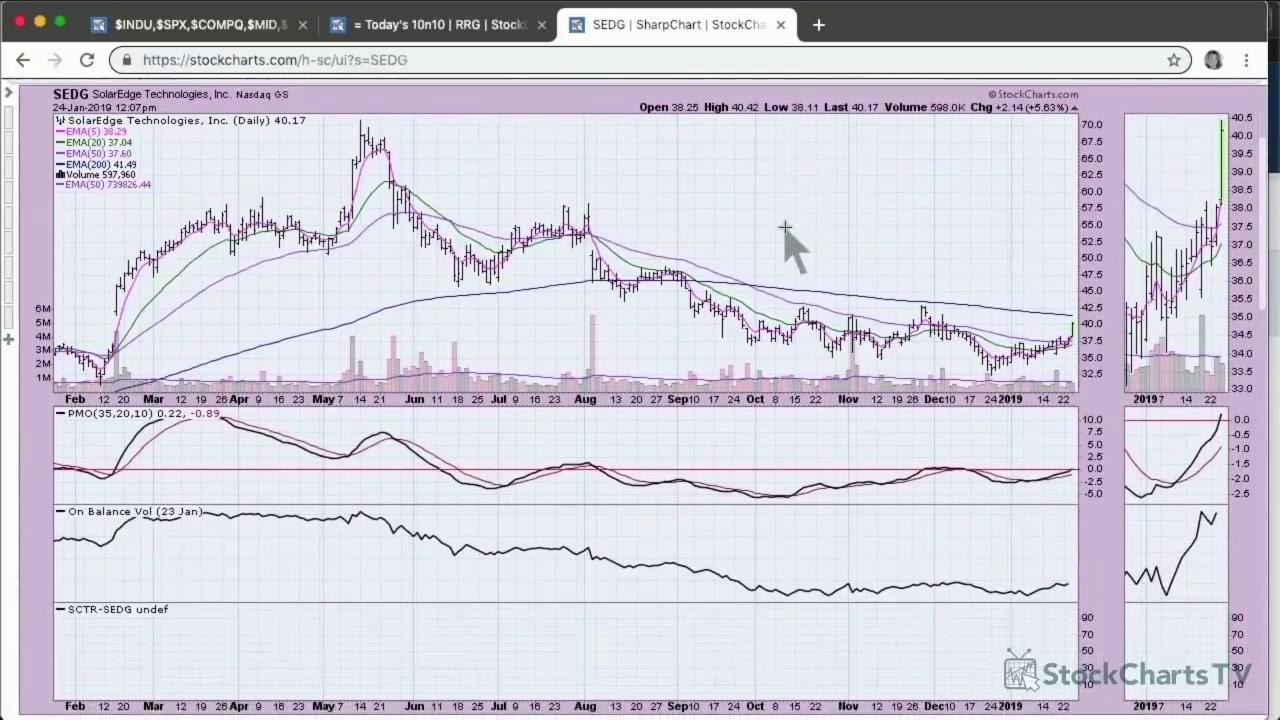
- Return to the Energy Sector summary and switch the sector summary to Technology
{"action": "key", "text": "super+bracketleft"}
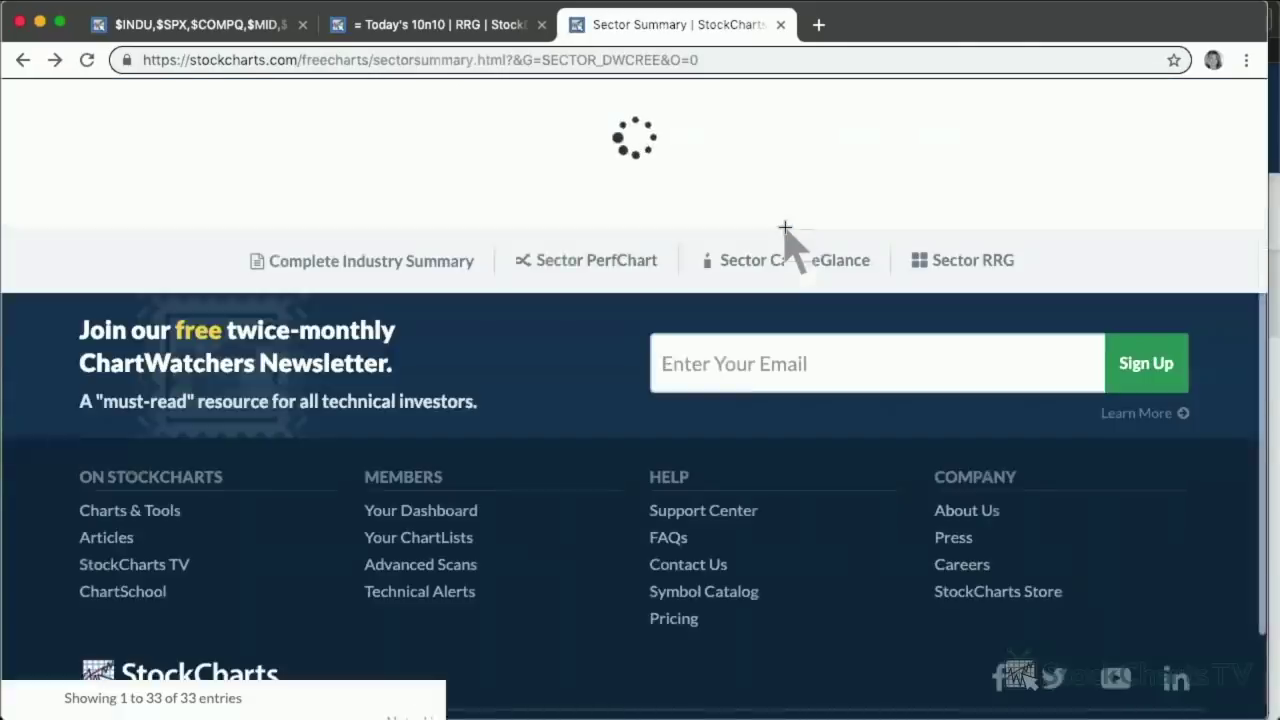
{"action": "scroll", "coordinate": [672, 232], "scroll_direction": "left", "scroll_amount": 5}
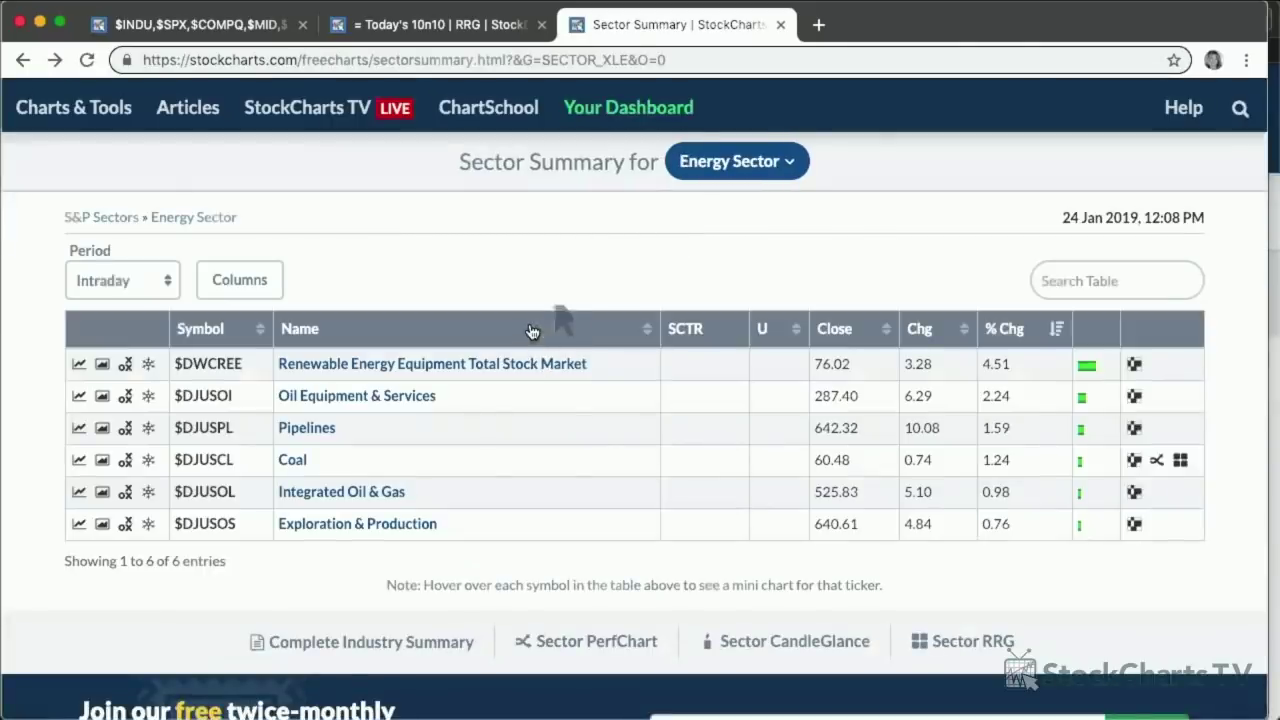
{"action": "left_click", "coordinate": [762, 160]}
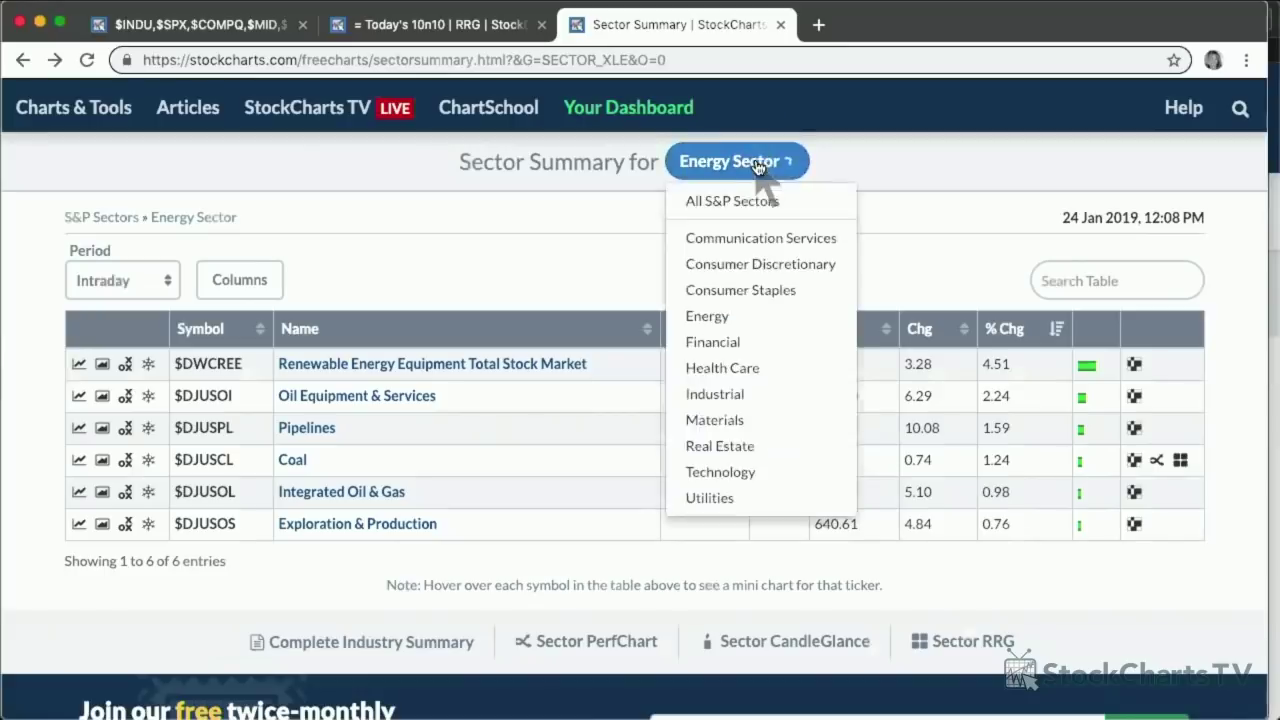
{"action": "left_click", "coordinate": [730, 470]}
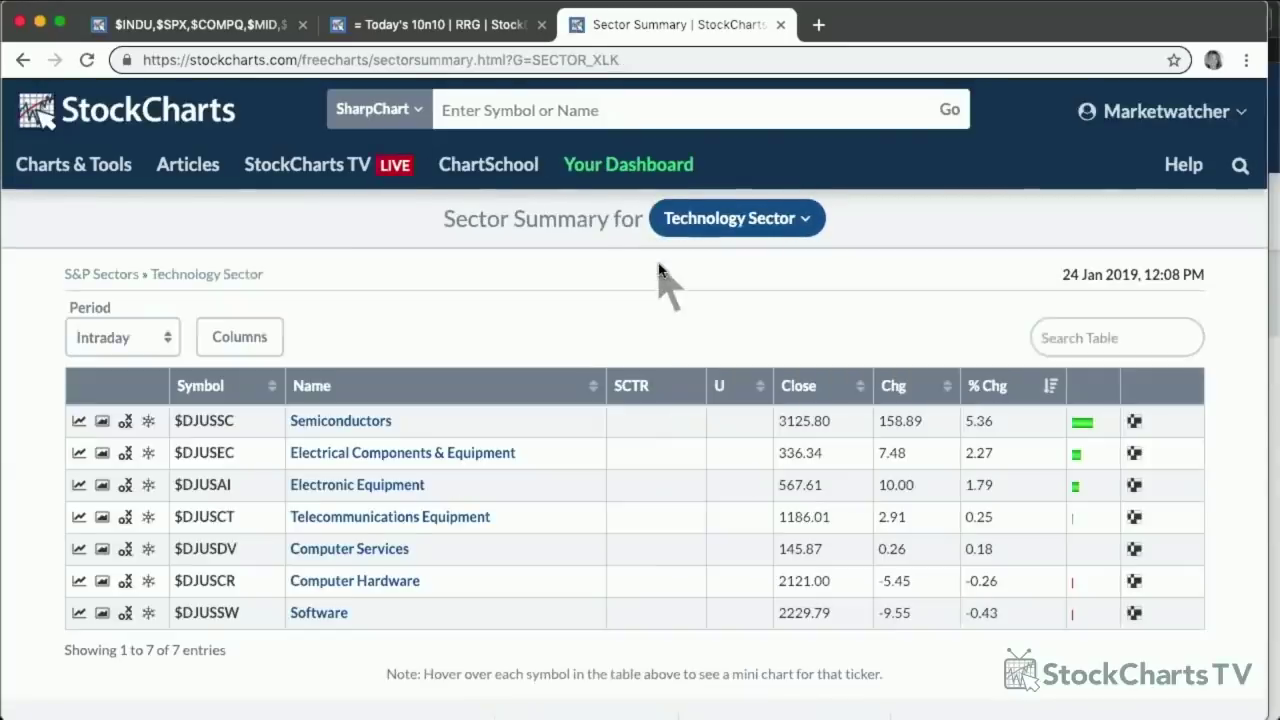
- Drill down to the Electrical Components & Equipment industry and look through its stock list
{"action": "scroll", "coordinate": [663, 277], "scroll_direction": "down", "scroll_amount": 2}
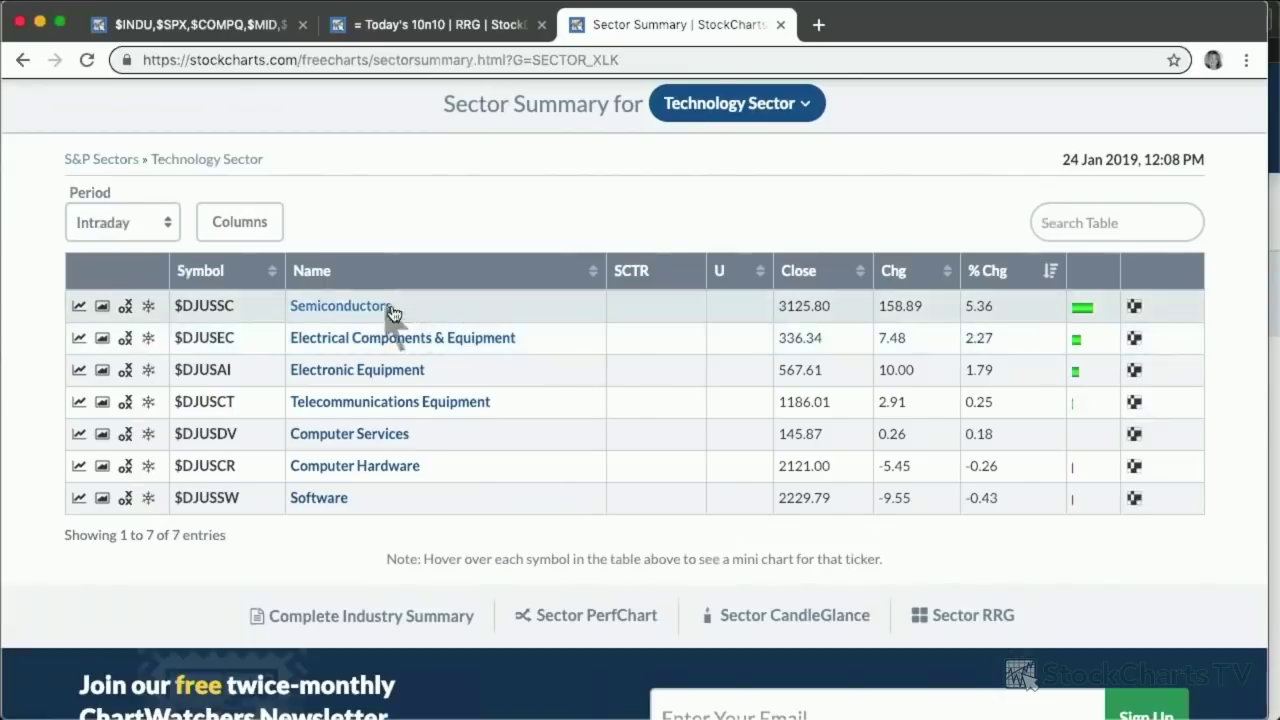
{"action": "left_click", "coordinate": [490, 343]}
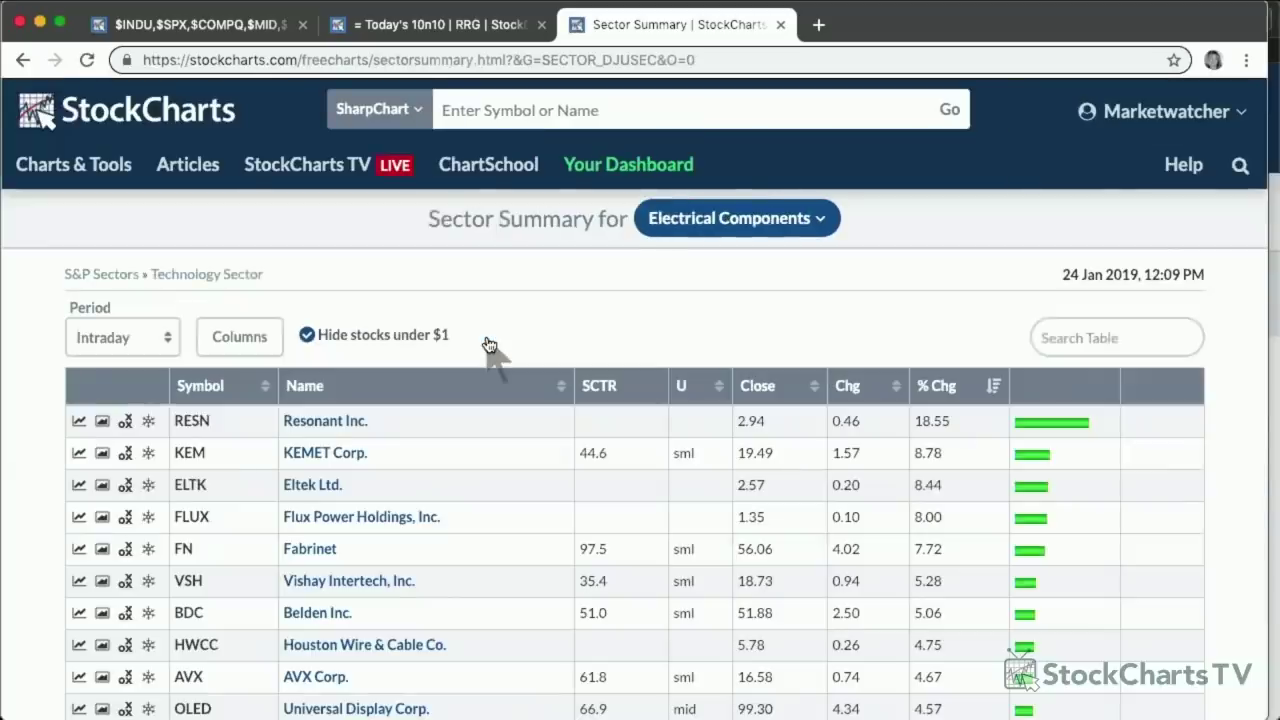
{"action": "scroll", "coordinate": [648, 318], "scroll_direction": "down", "scroll_amount": 5}
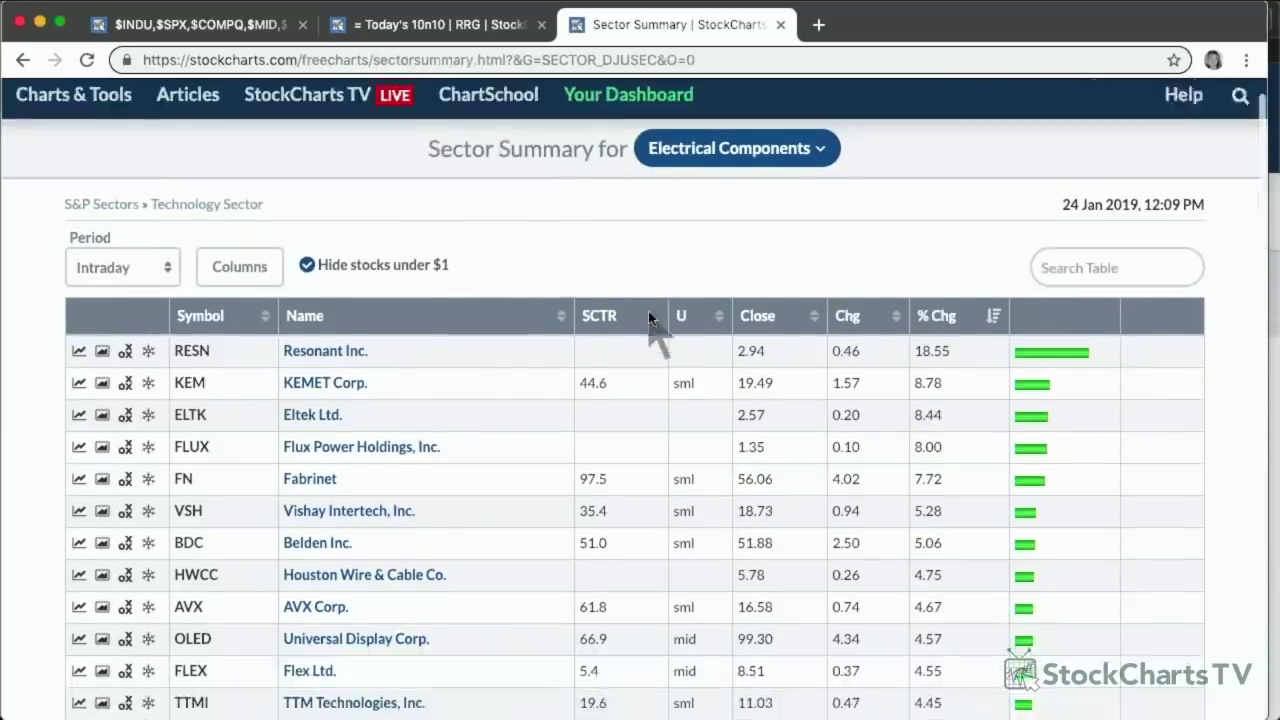
{"action": "scroll", "coordinate": [648, 318], "scroll_direction": "down", "scroll_amount": 1}
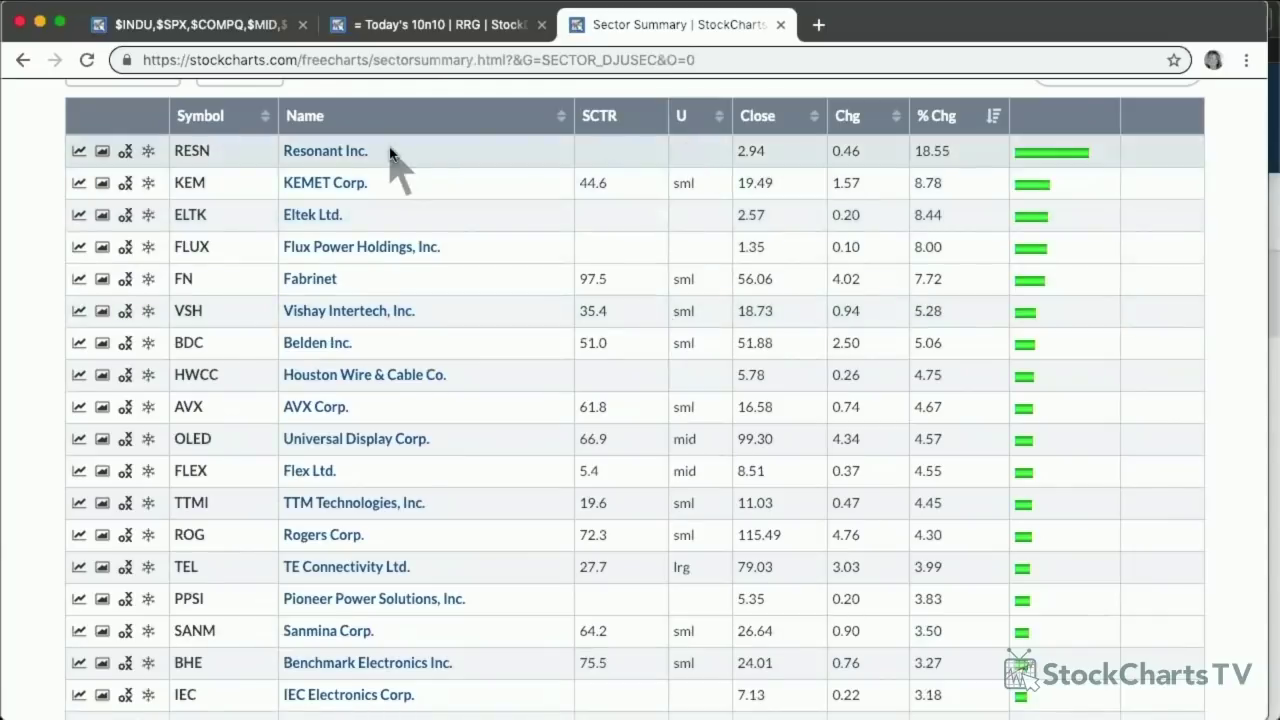
- Open the Resonant Inc. (RESN) chart and examine its daily price and indicator panels
{"action": "left_click", "coordinate": [330, 153]}
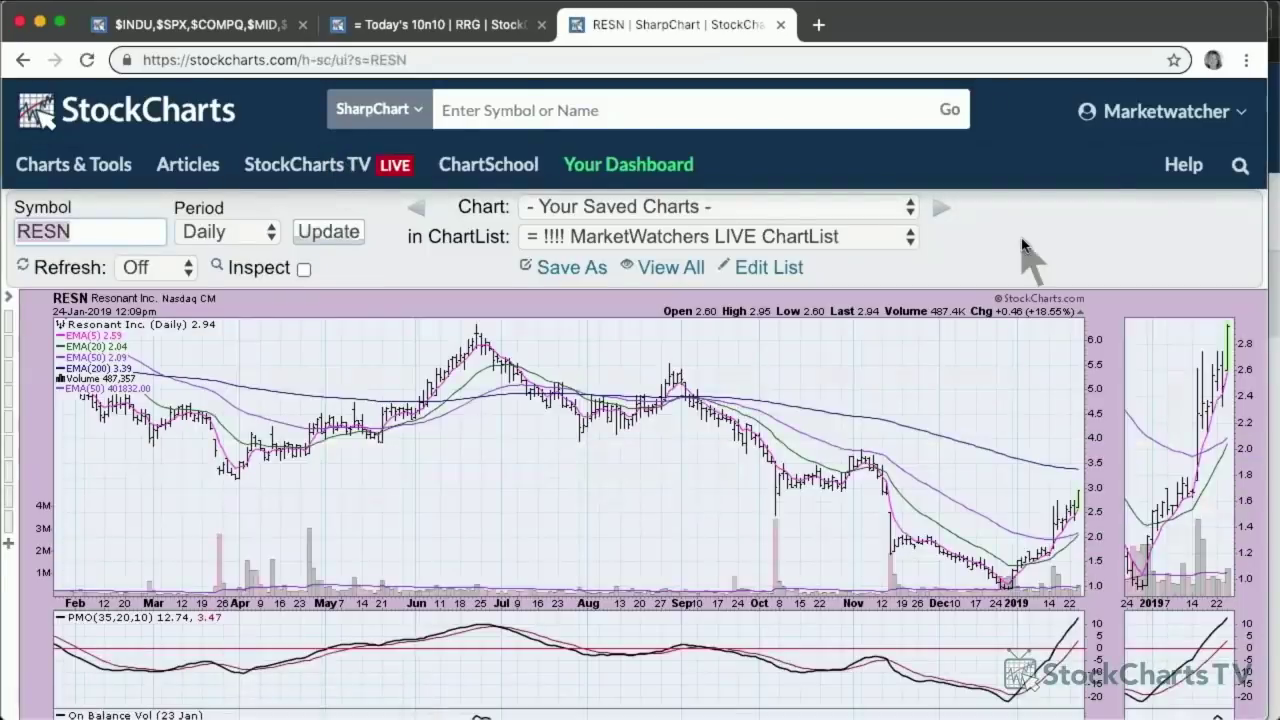
{"action": "scroll", "coordinate": [1022, 243], "scroll_direction": "down", "scroll_amount": 3}
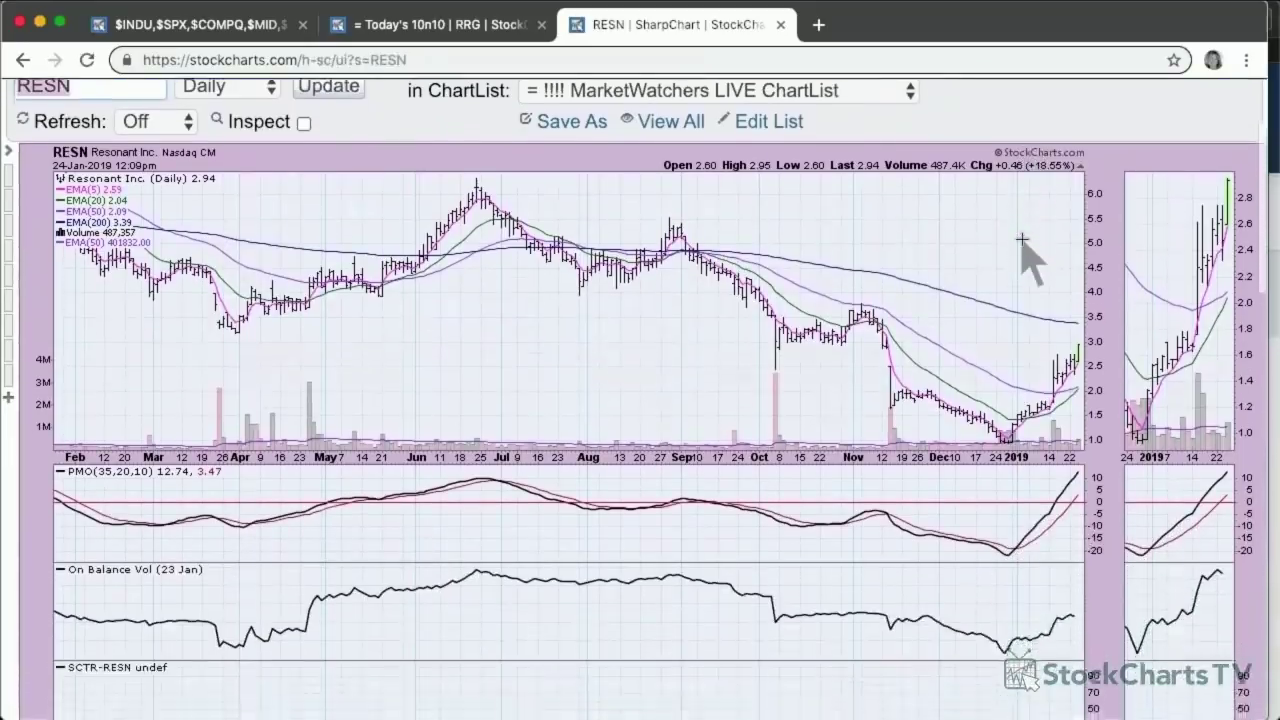
{"action": "scroll", "coordinate": [1022, 243], "scroll_direction": "down", "scroll_amount": 1}
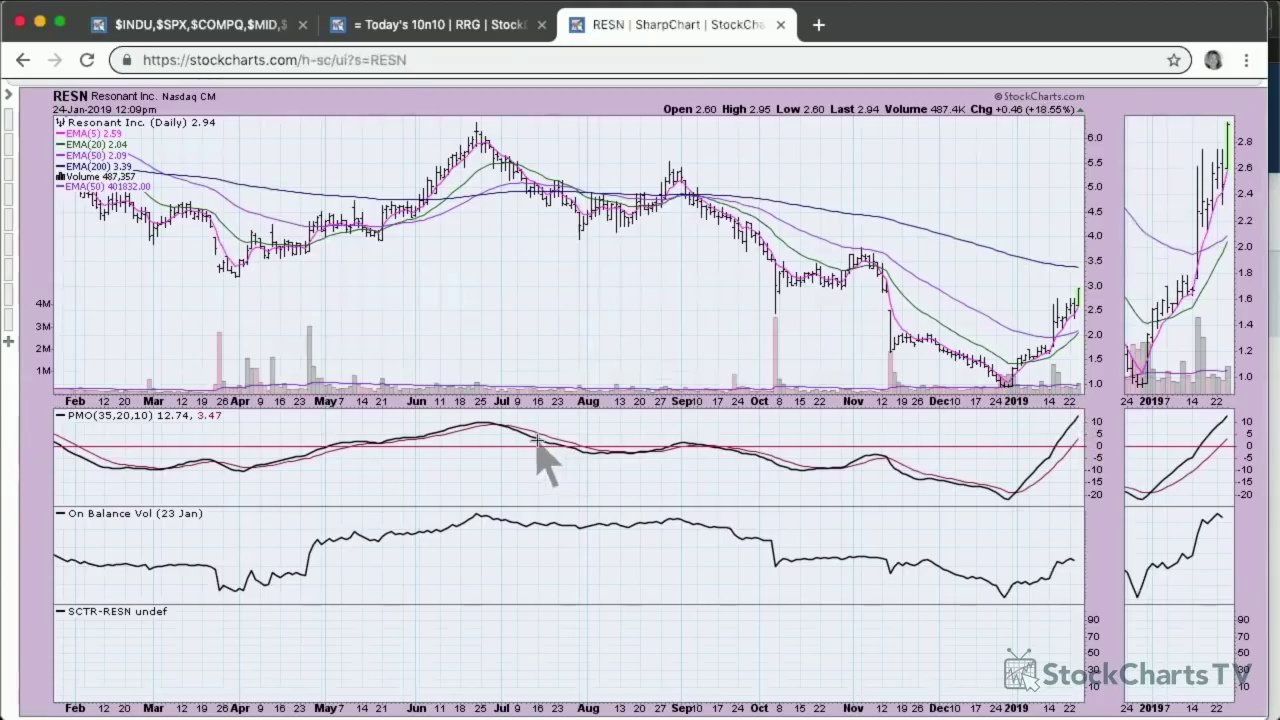
- Set the RESN chart's range to 7 years, update the chart and examine its long-term price and PMO history
{"action": "scroll", "coordinate": [538, 443], "scroll_direction": "down", "scroll_amount": 3}
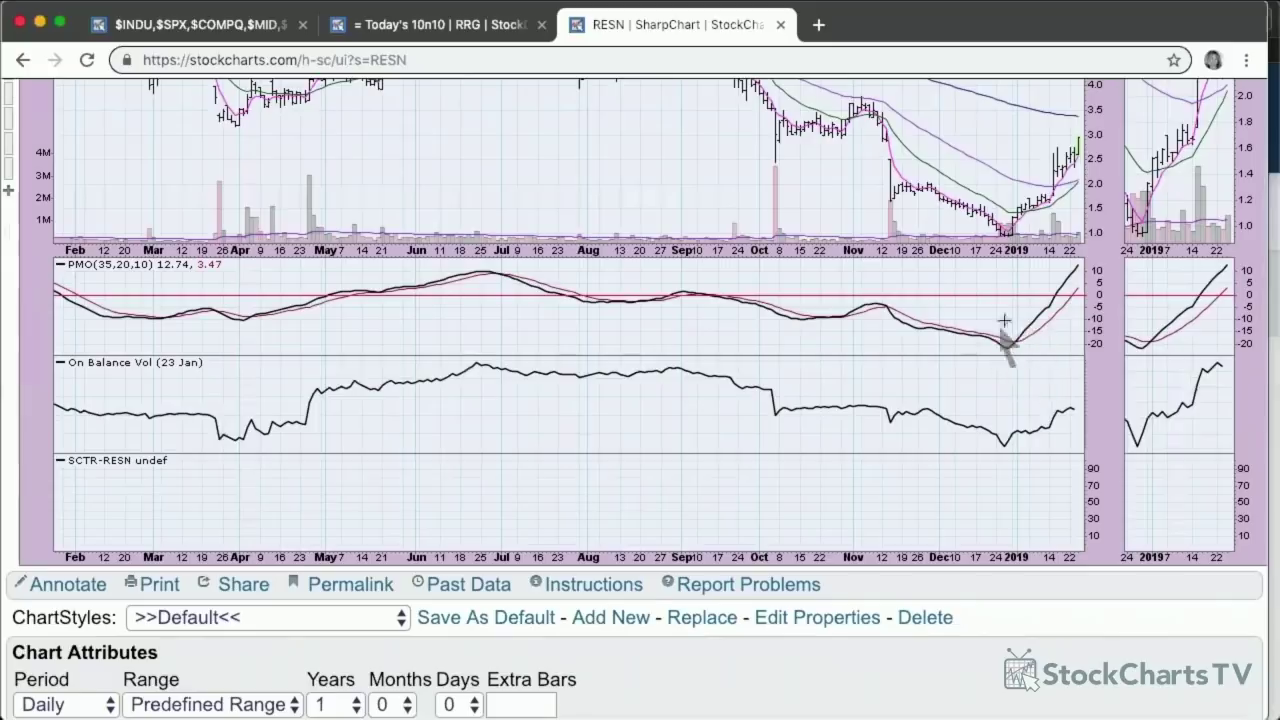
{"action": "scroll", "coordinate": [514, 371], "scroll_direction": "down", "scroll_amount": 4}
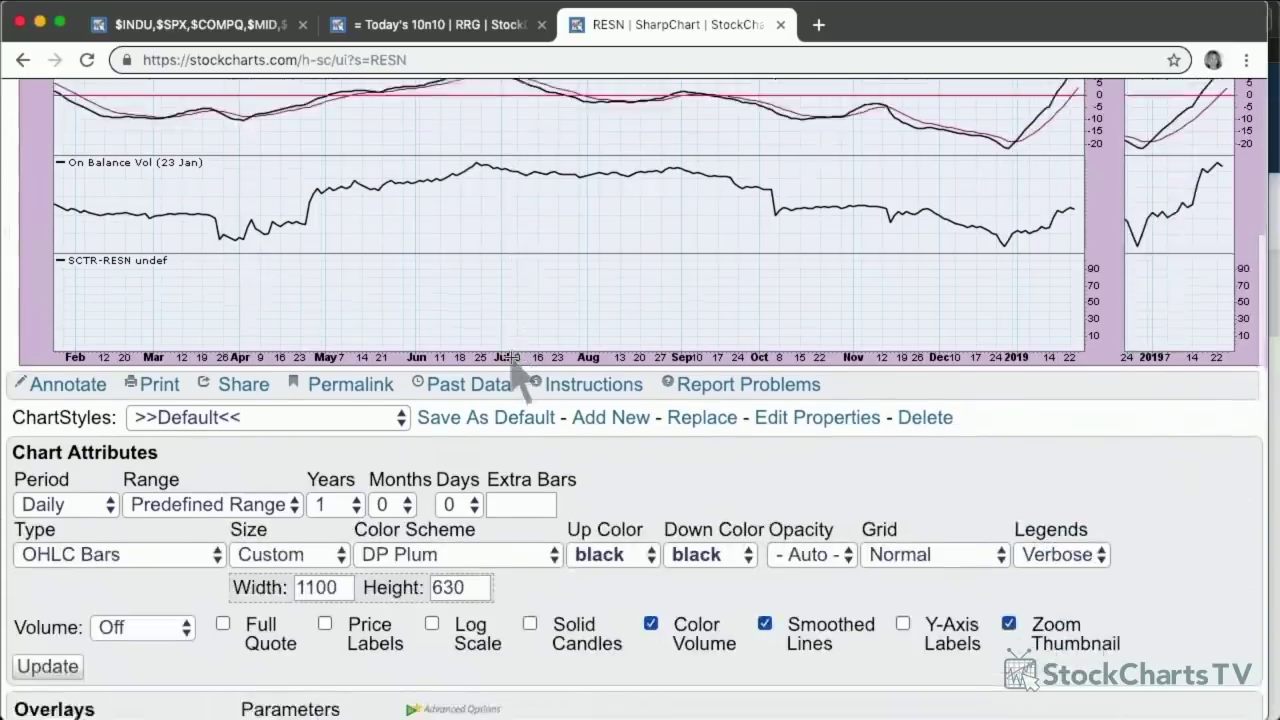
{"action": "scroll", "coordinate": [514, 371], "scroll_direction": "down", "scroll_amount": 1}
{"action": "left_click", "coordinate": [322, 447]}
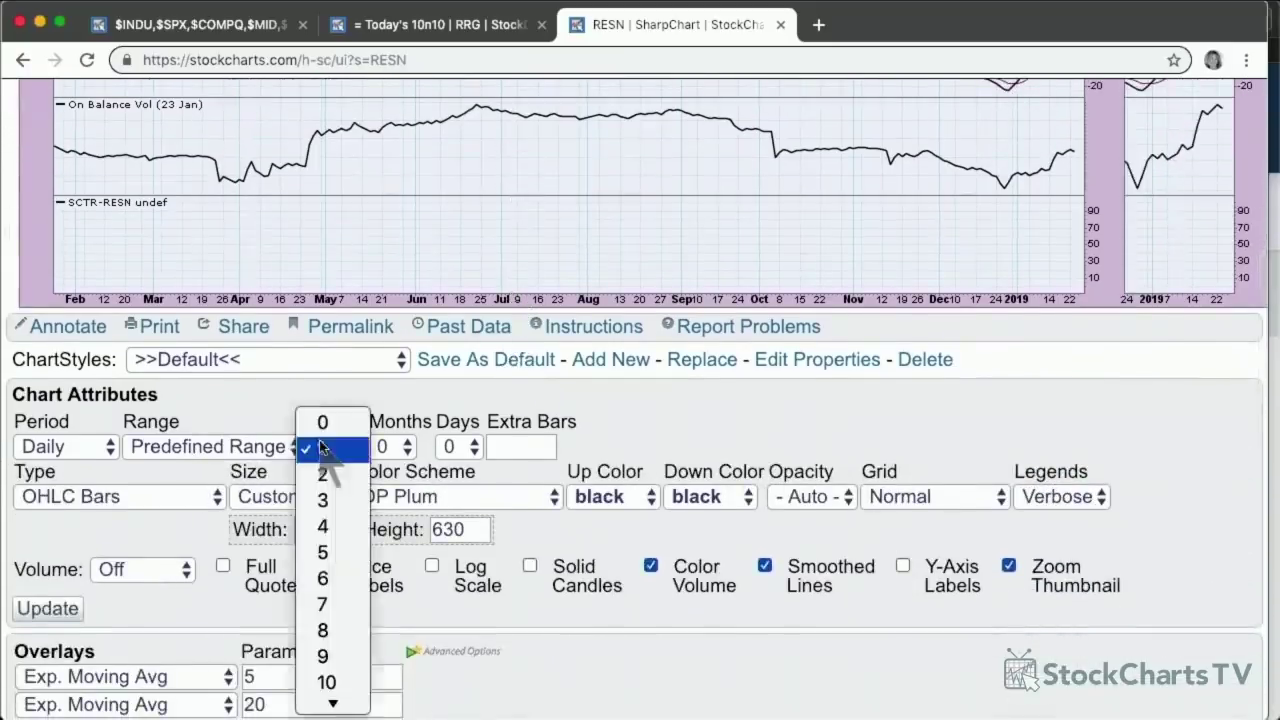
{"action": "left_click", "coordinate": [347, 605]}
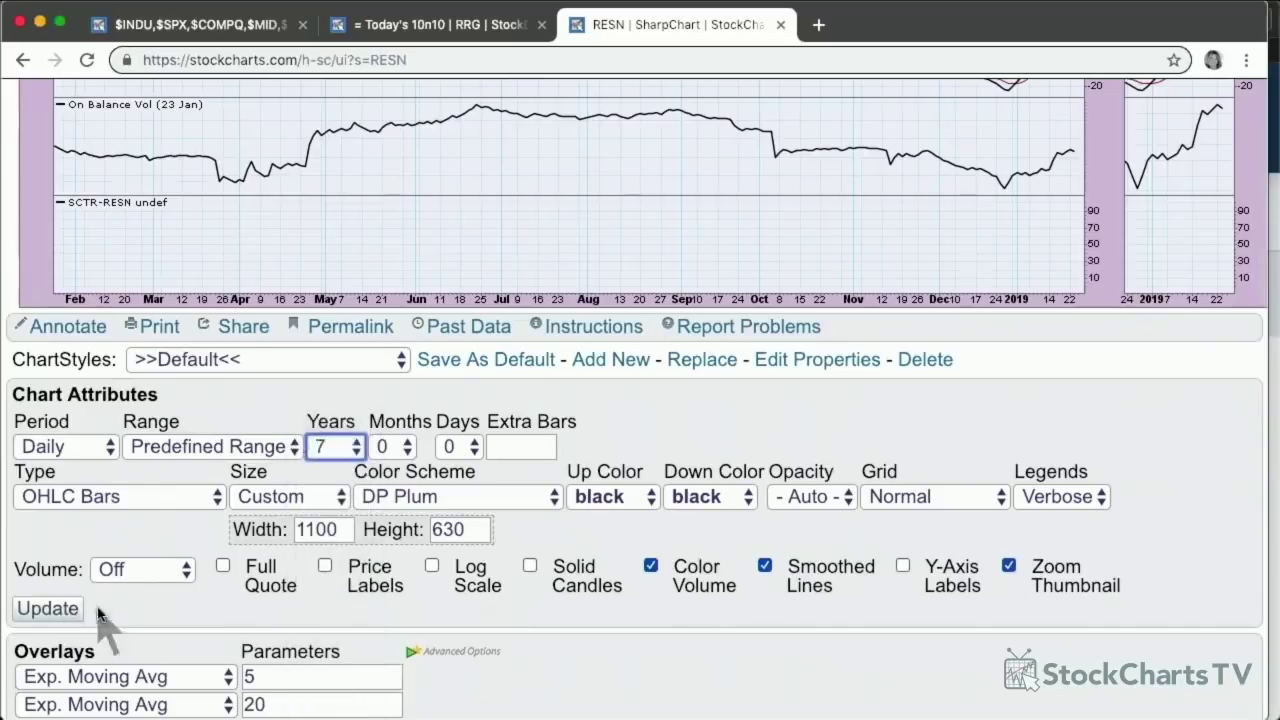
{"action": "left_click", "coordinate": [52, 611]}
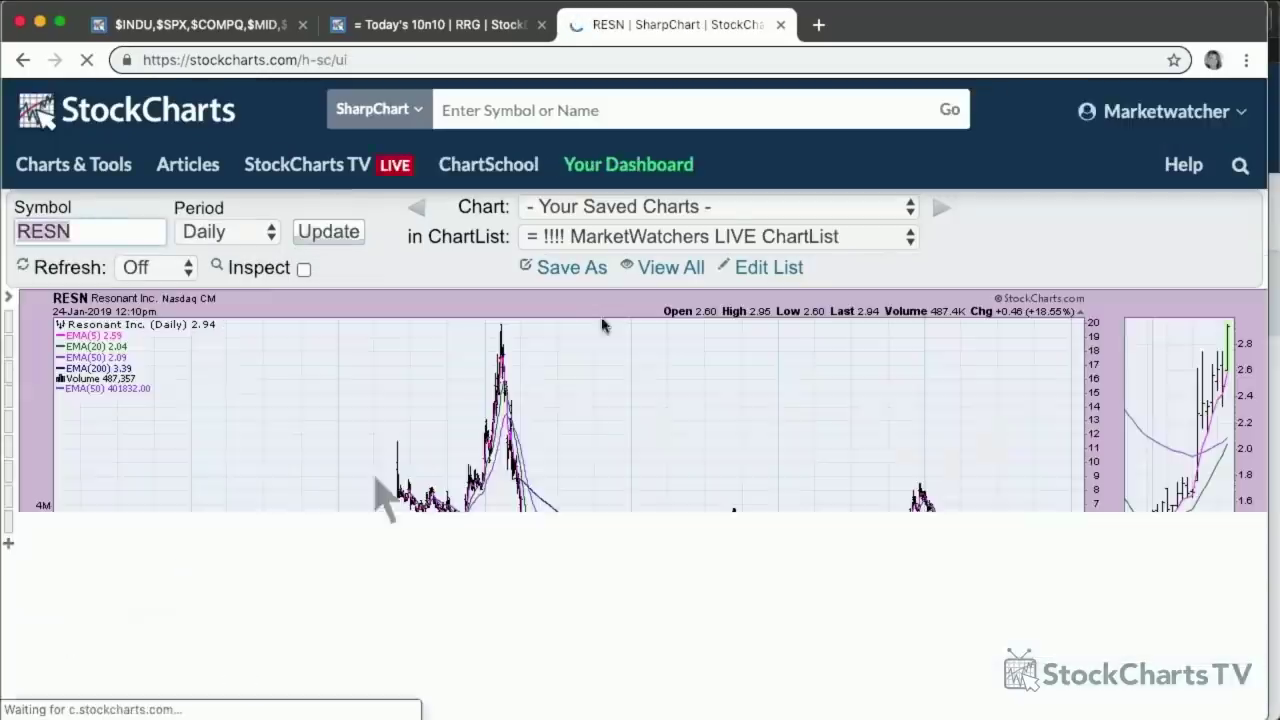
{"action": "scroll", "coordinate": [672, 282], "scroll_direction": "down", "scroll_amount": 3}
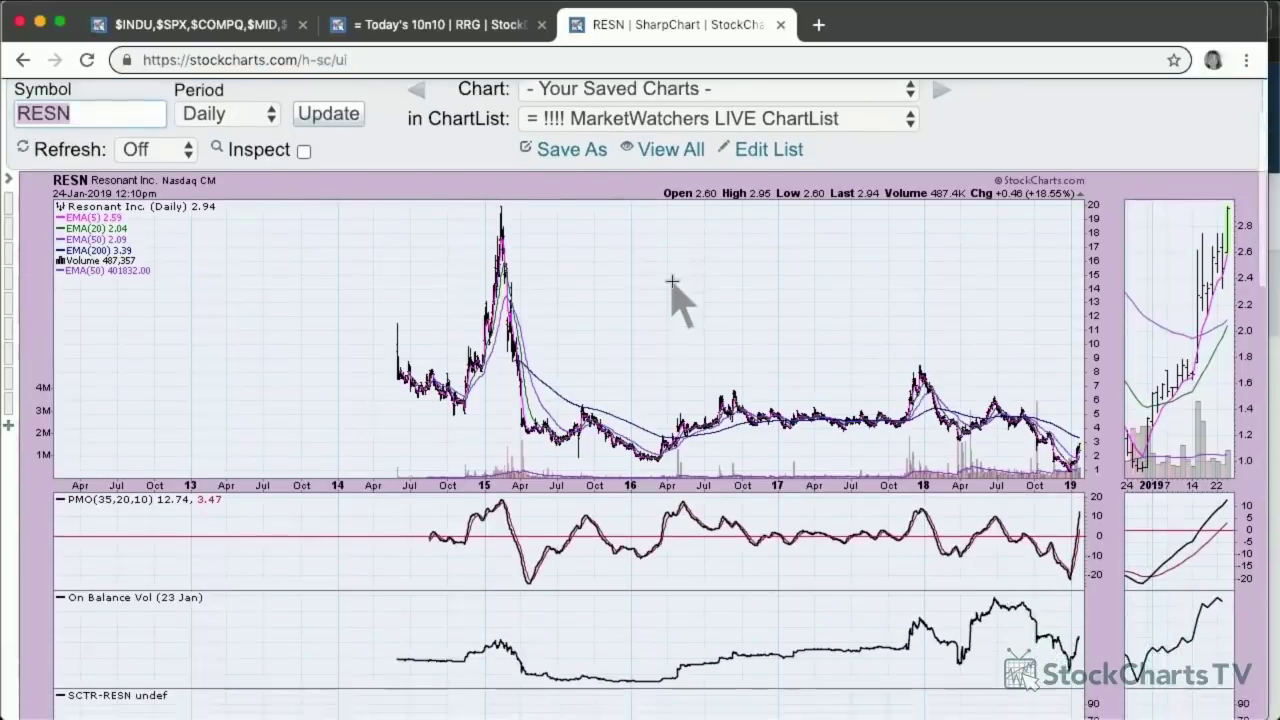
{"action": "scroll", "coordinate": [672, 282], "scroll_direction": "down", "scroll_amount": 1}
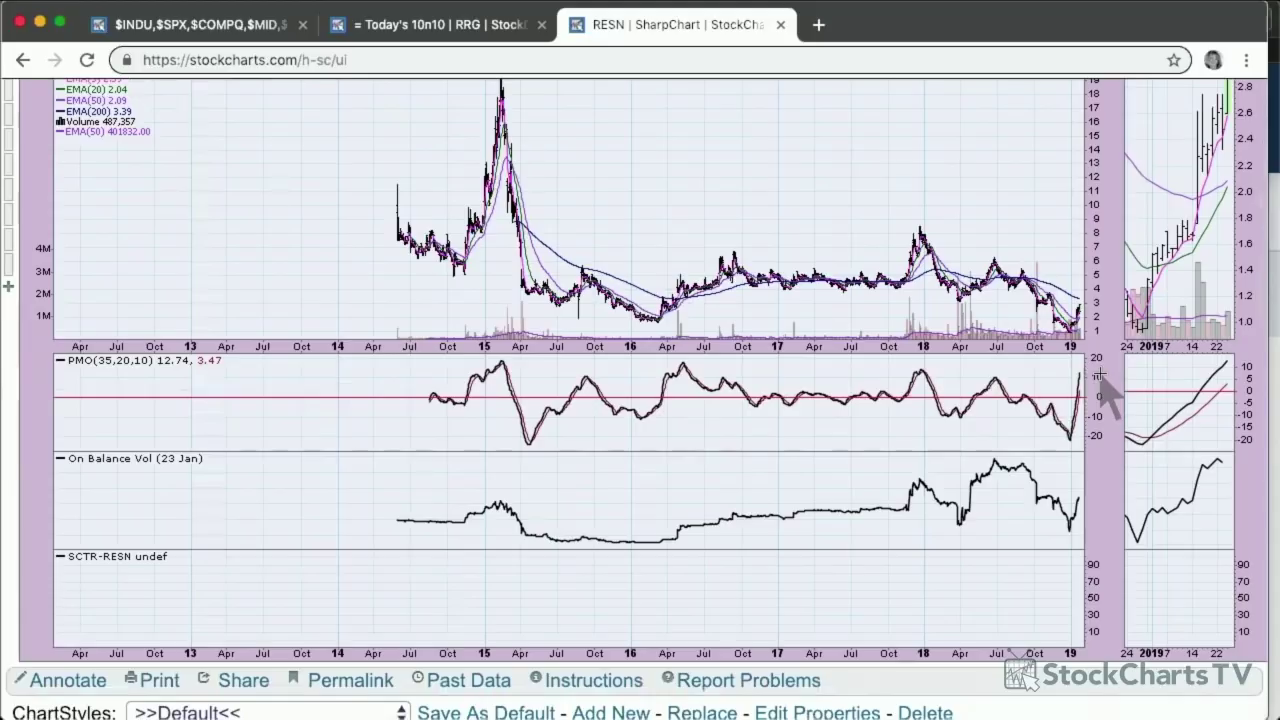
{"action": "scroll", "coordinate": [1110, 395], "scroll_direction": "up", "scroll_amount": 1}
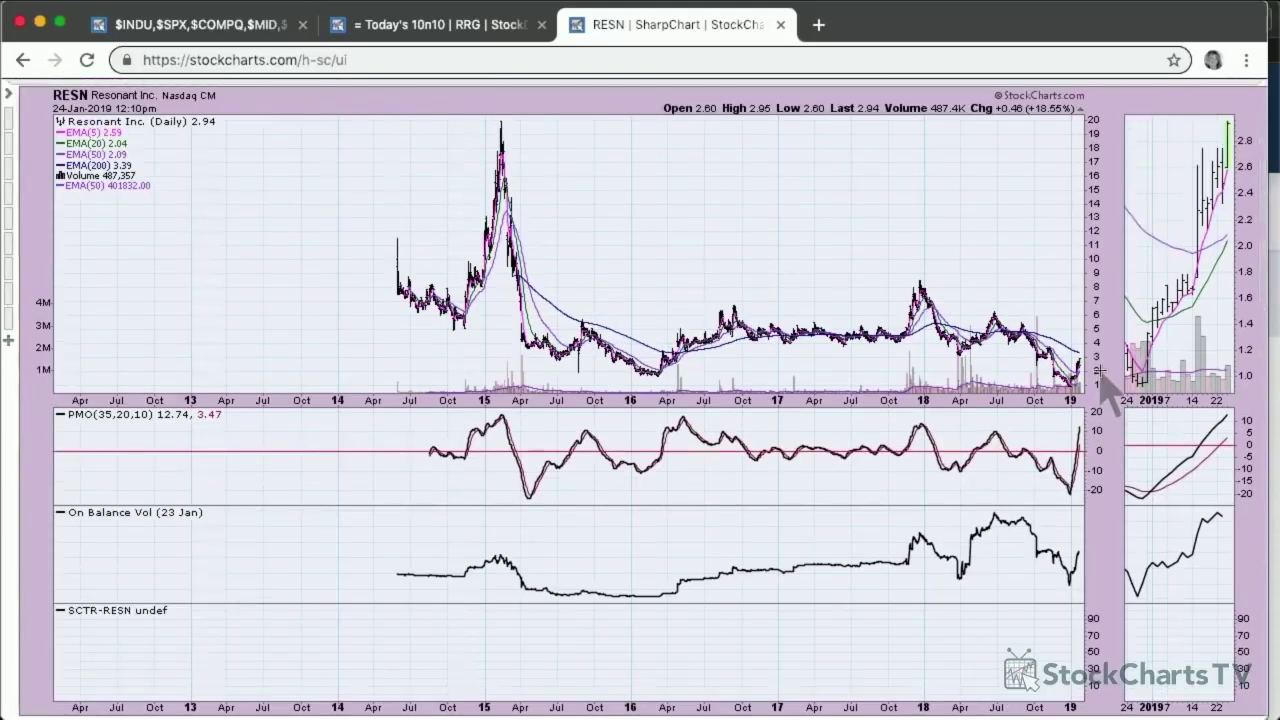
- Go back to the one-year RESN chart to review it, and return to the Electrical Components stock list
{"action": "left_click_drag", "start_coordinate": [1082, 390], "coordinate": [1058, 343]}
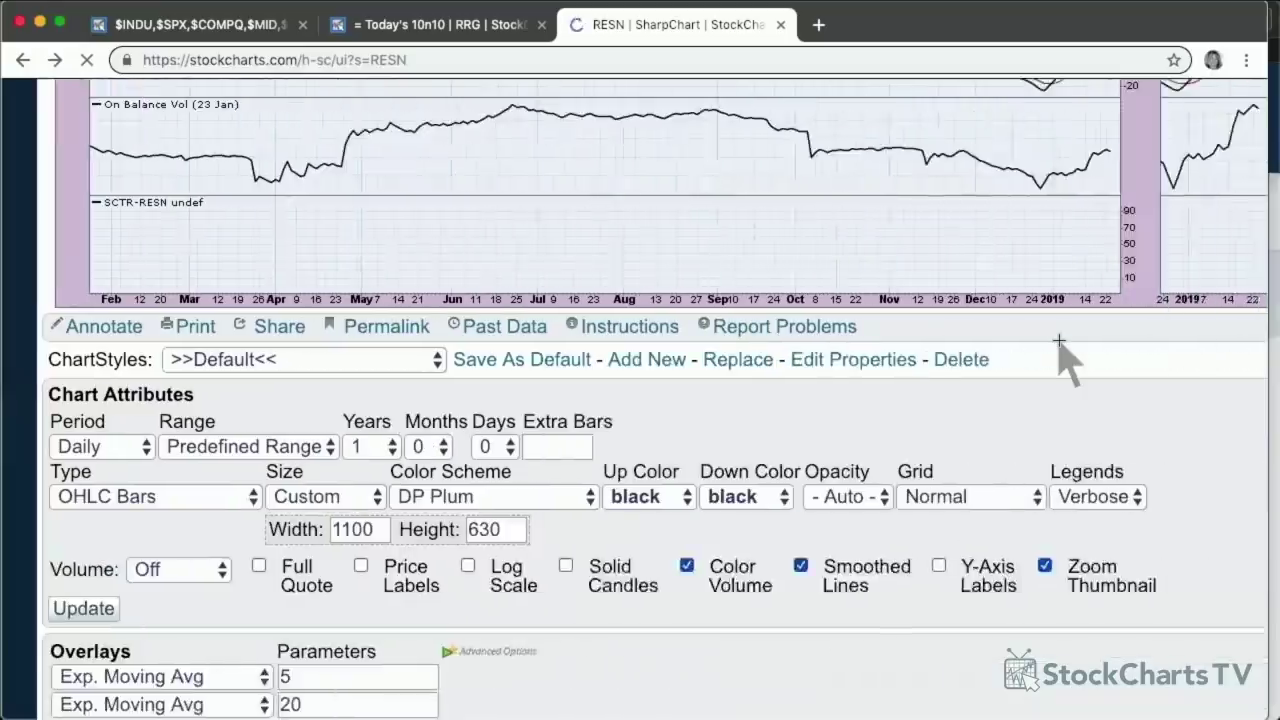
{"action": "scroll", "coordinate": [1065, 355], "scroll_direction": "down", "scroll_amount": 3}
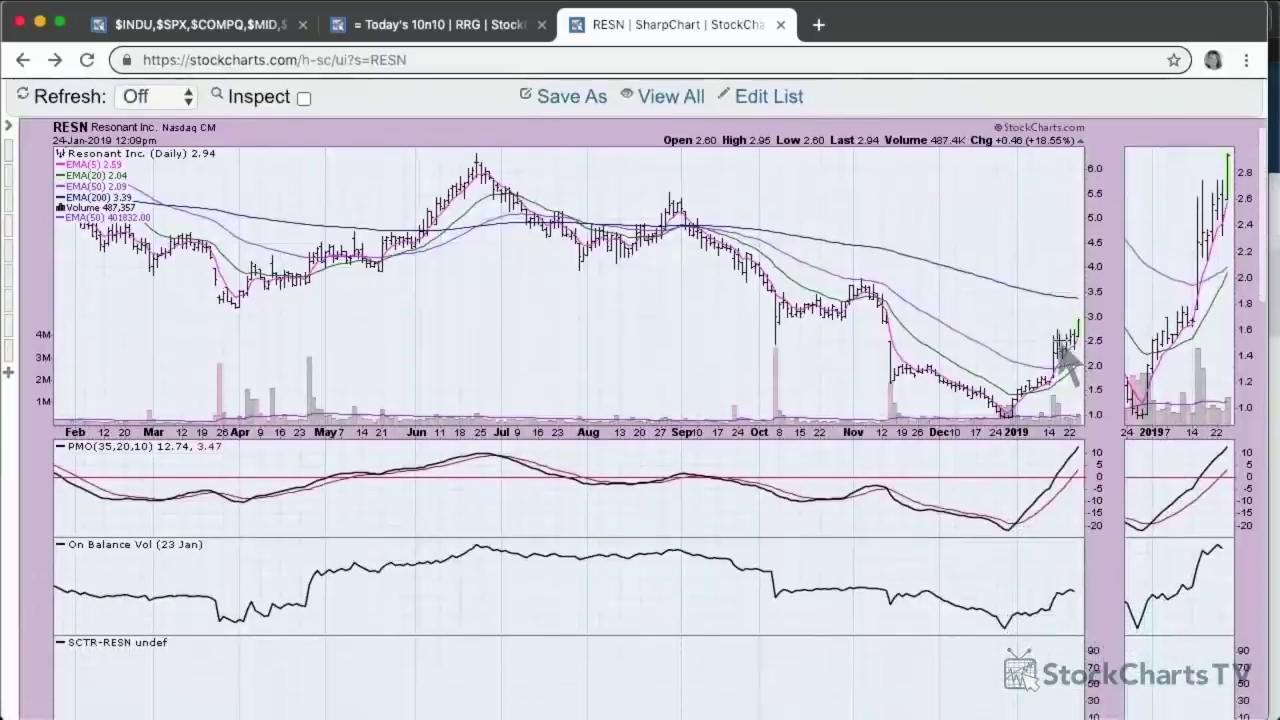
{"action": "scroll", "coordinate": [1066, 360], "scroll_direction": "down", "scroll_amount": 1}
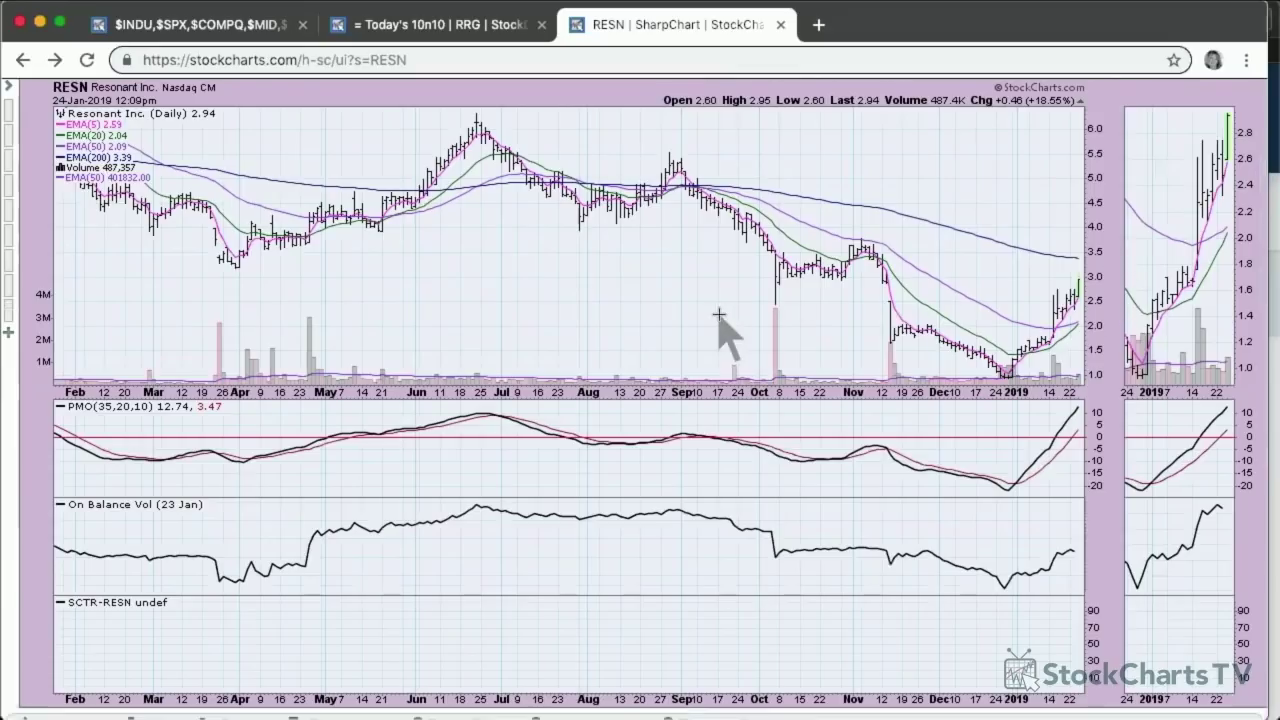
{"action": "scroll", "coordinate": [719, 318], "scroll_direction": "up", "scroll_amount": 1}
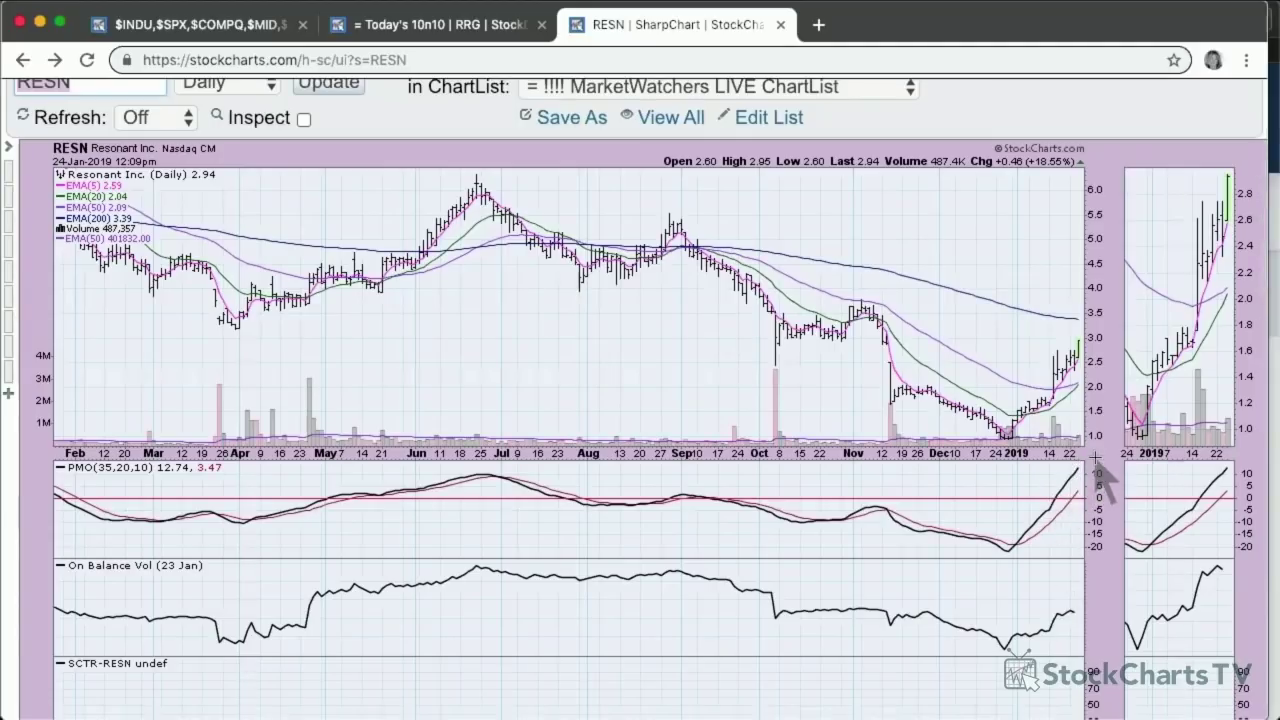
{"action": "scroll", "coordinate": [491, 349], "scroll_direction": "up", "scroll_amount": 2}
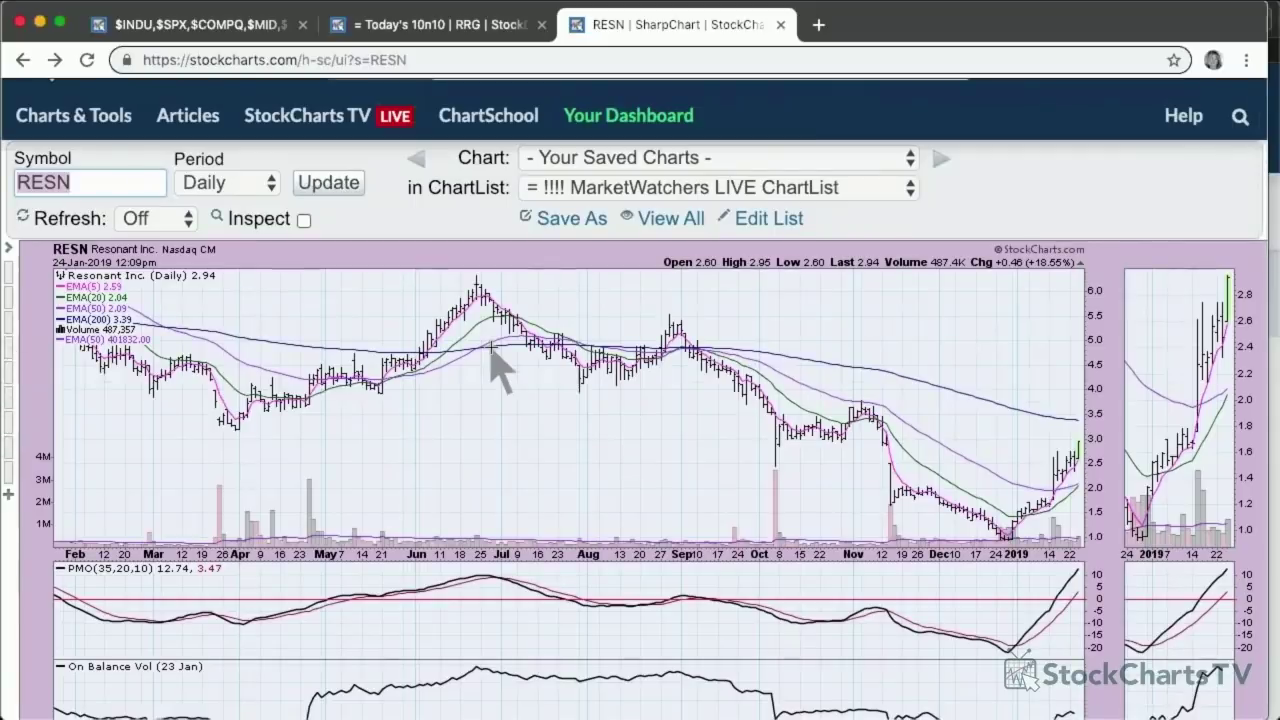
{"action": "scroll", "coordinate": [660, 335], "scroll_direction": "left", "scroll_amount": 5}
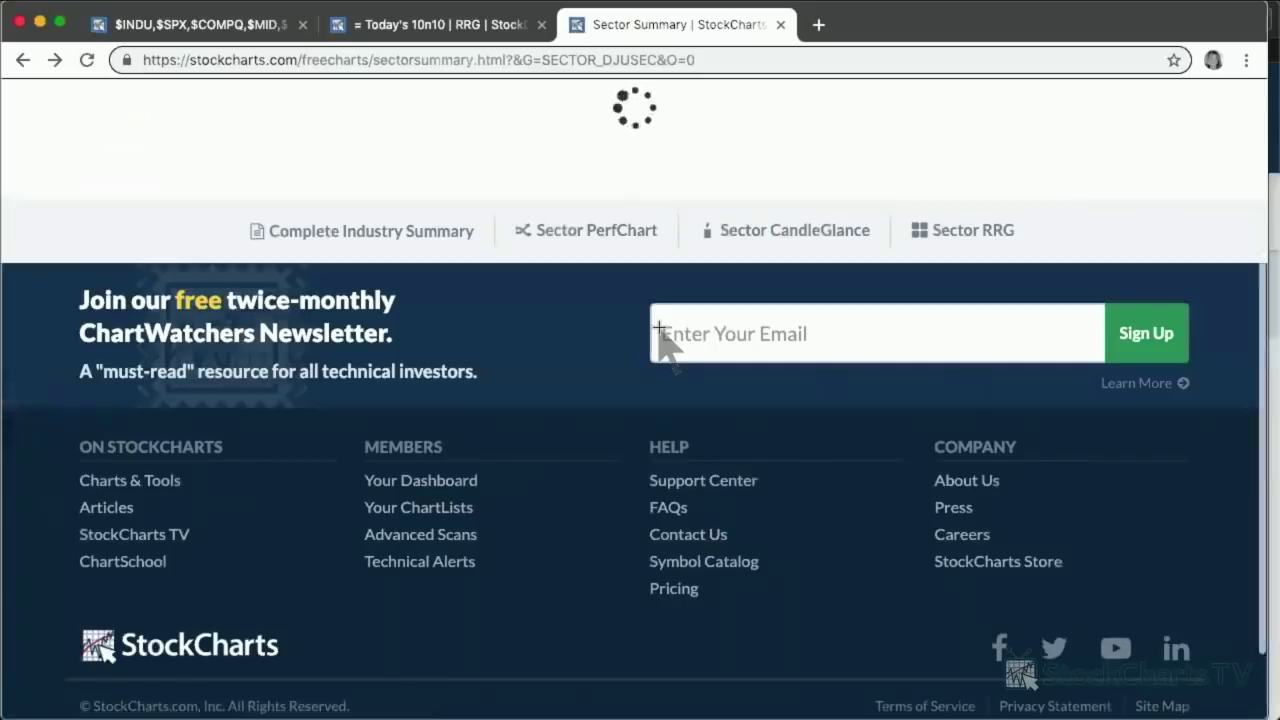
{"action": "scroll", "coordinate": [660, 335], "scroll_direction": "up", "scroll_amount": 1}
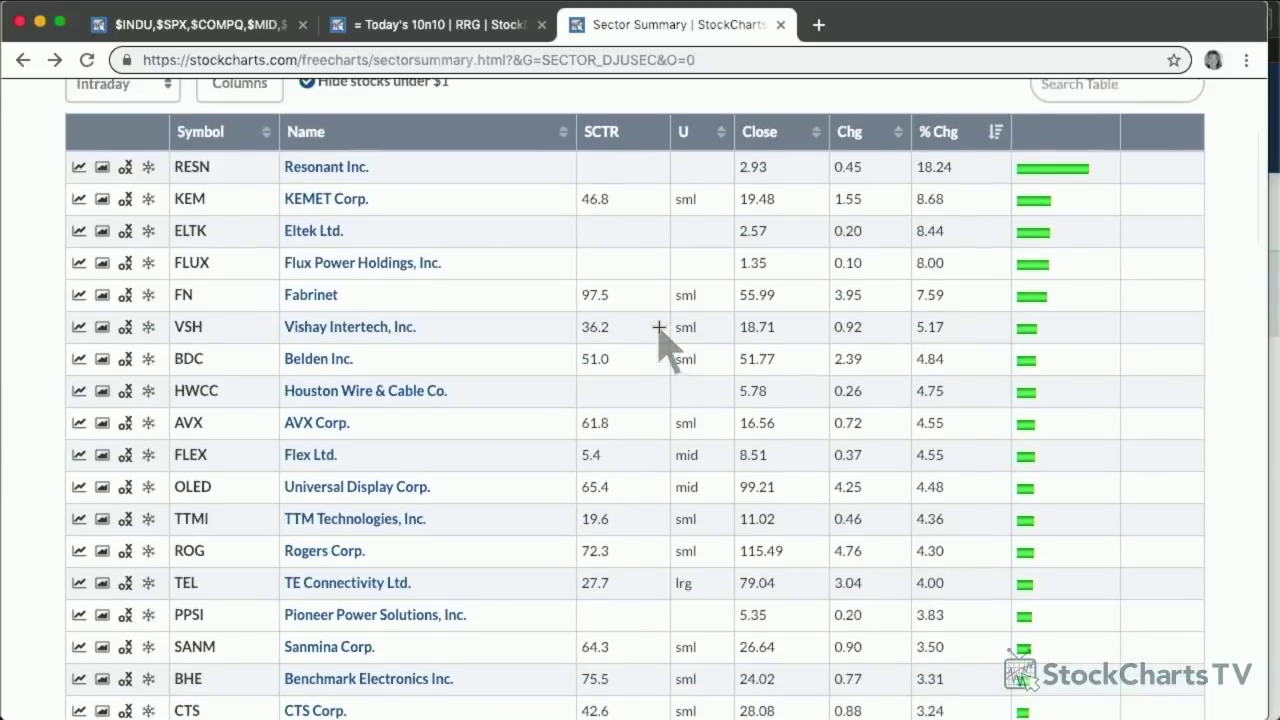
- Open the KEMET Corp. (KEM) chart from the stock list and examine its daily price, PMO, On Balance Volume and SCTR panels
{"action": "left_click", "coordinate": [323, 203]}
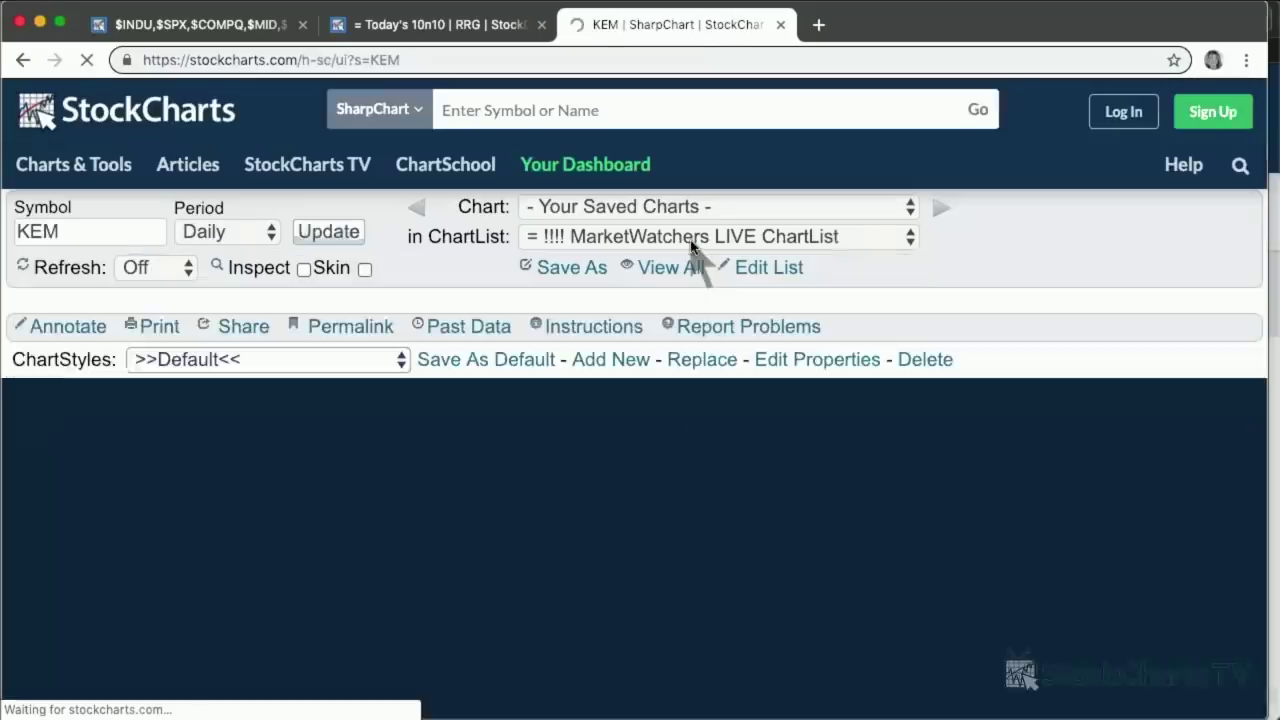
{"action": "scroll", "coordinate": [880, 280], "scroll_direction": "down", "scroll_amount": 5}
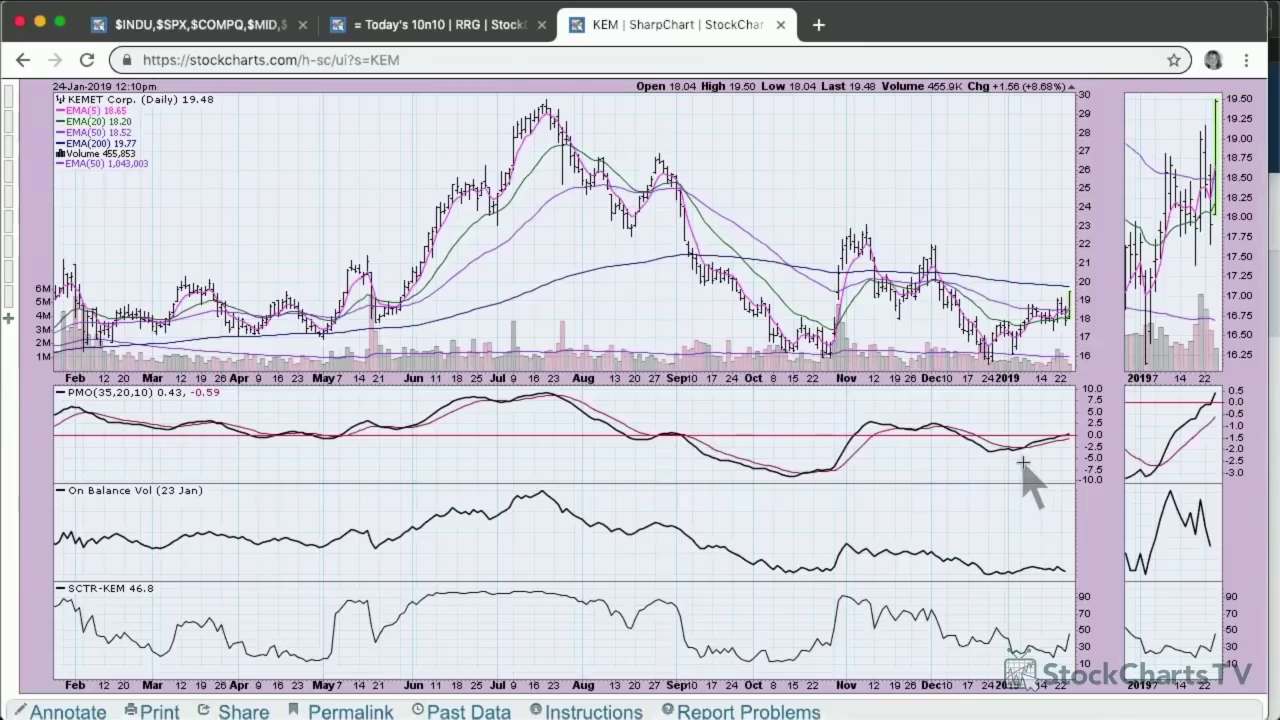
{"action": "scroll", "coordinate": [1188, 283], "scroll_direction": "up", "scroll_amount": 1}
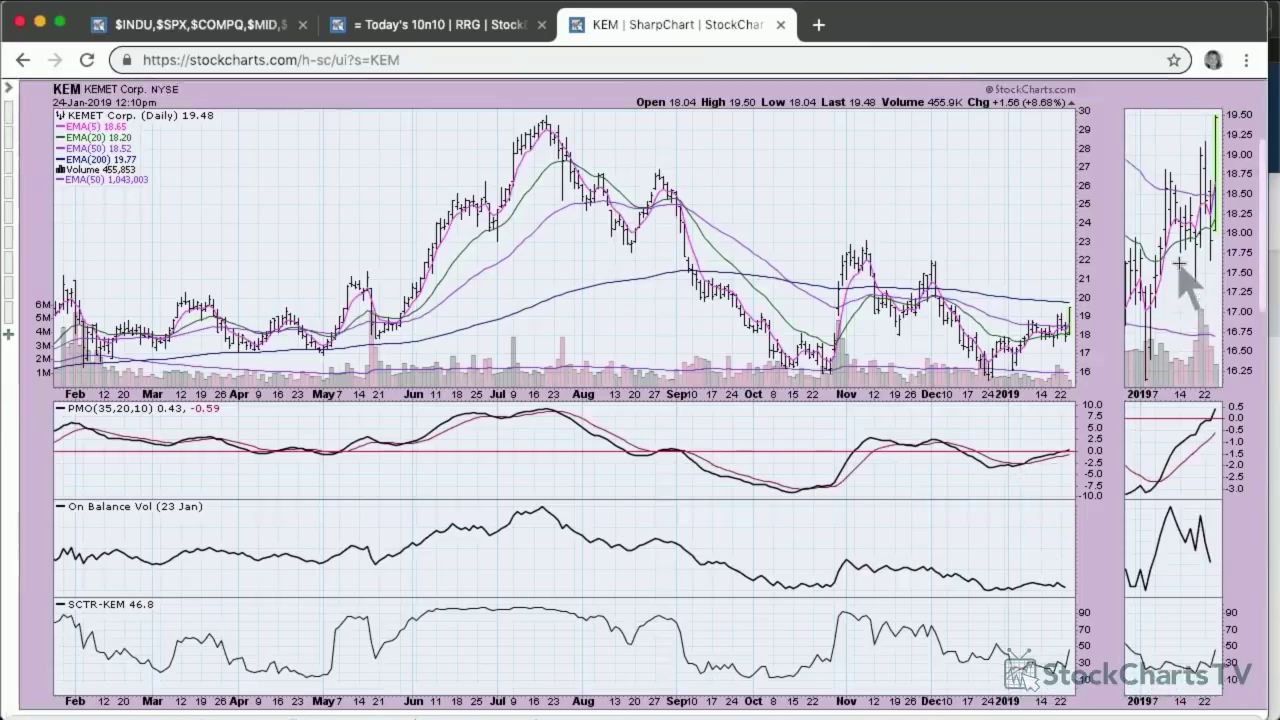
{"action": "scroll", "coordinate": [1060, 338], "scroll_direction": "down", "scroll_amount": 1}
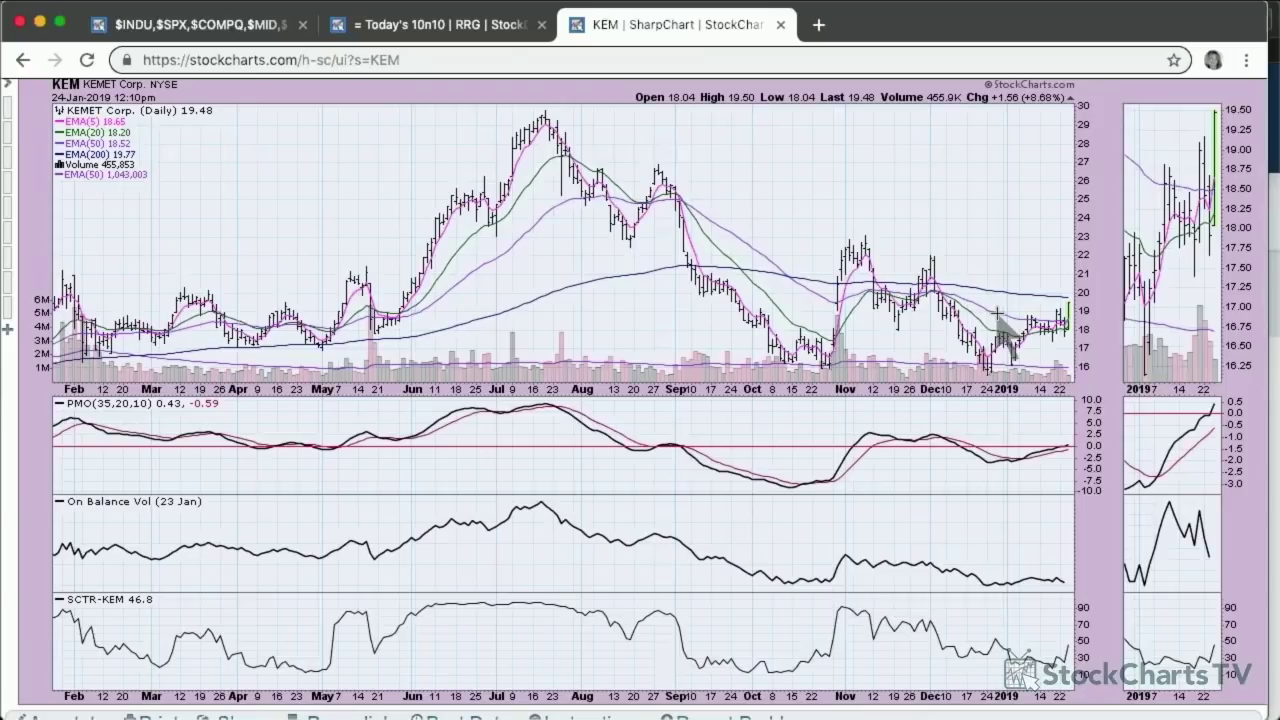
{"action": "scroll", "coordinate": [1080, 300], "scroll_direction": "down", "scroll_amount": 1}
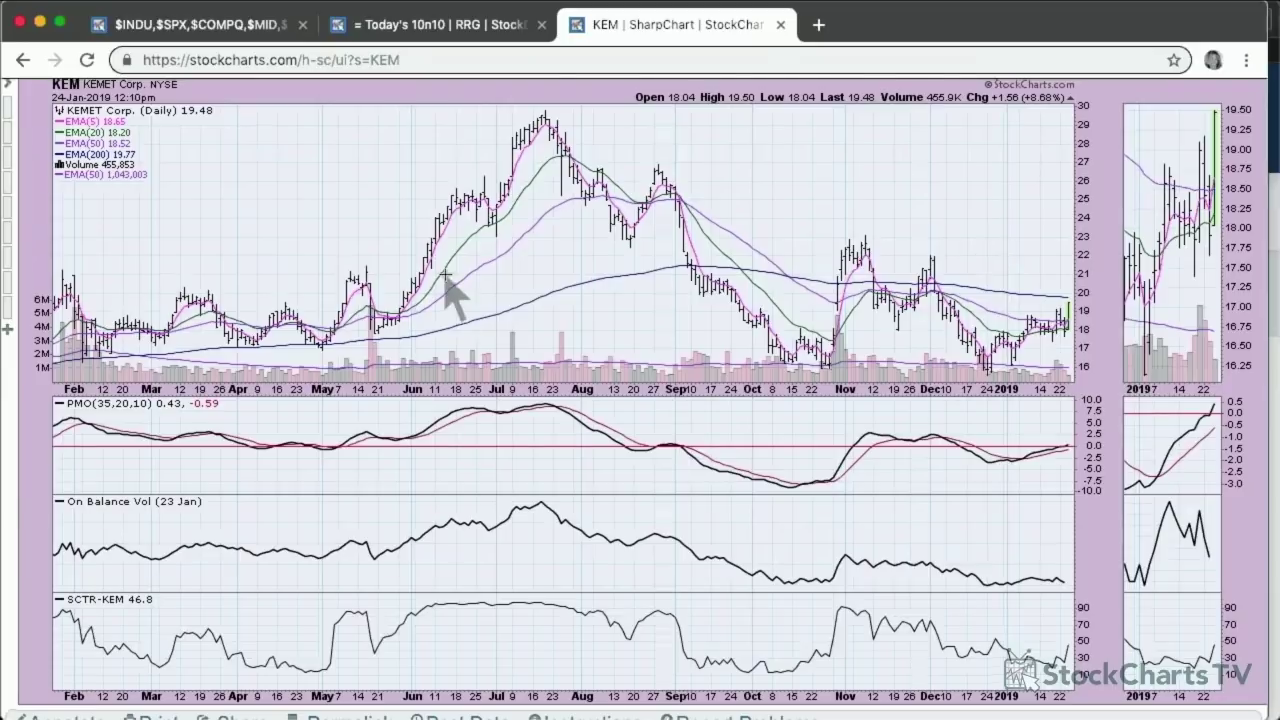
- Return from the KEM chart to the Electrical Components stock list and look over its stocks
{"action": "scroll", "coordinate": [448, 288], "scroll_direction": "up", "scroll_amount": 2}
{"action": "scroll", "coordinate": [446, 279], "scroll_direction": "up", "scroll_amount": 4}
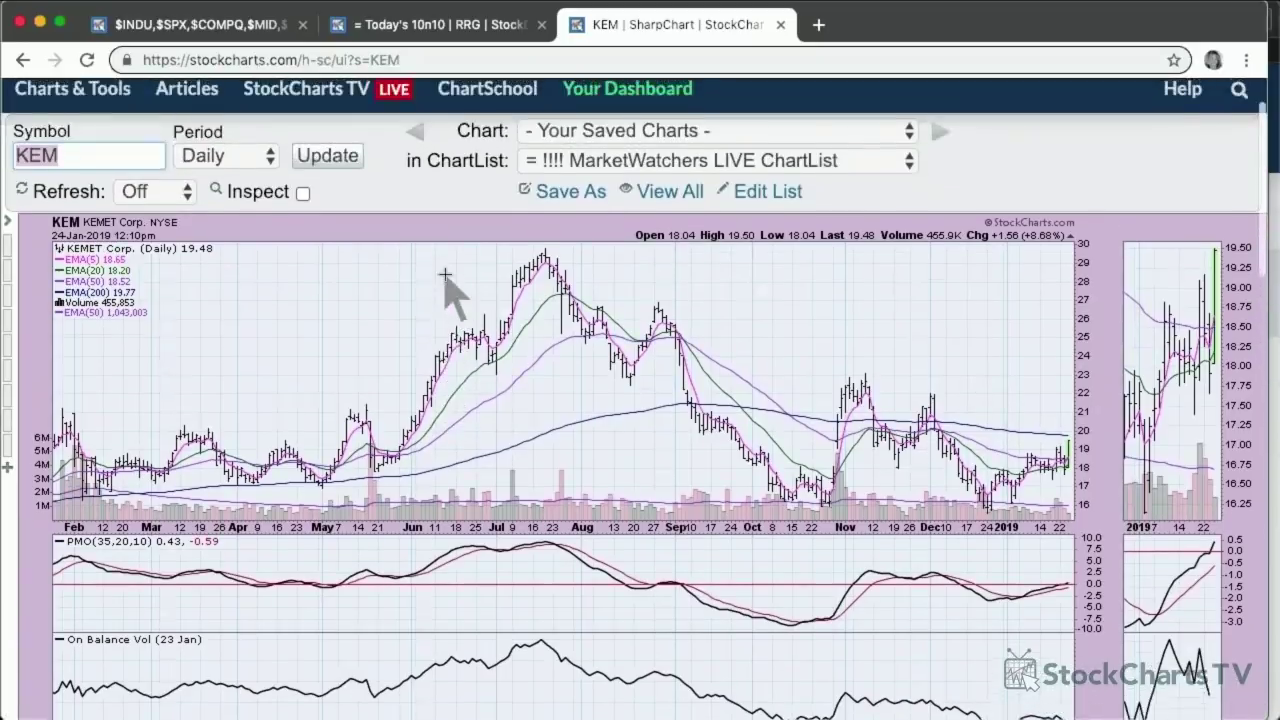
{"action": "scroll", "coordinate": [753, 330], "scroll_direction": "left", "scroll_amount": 5}
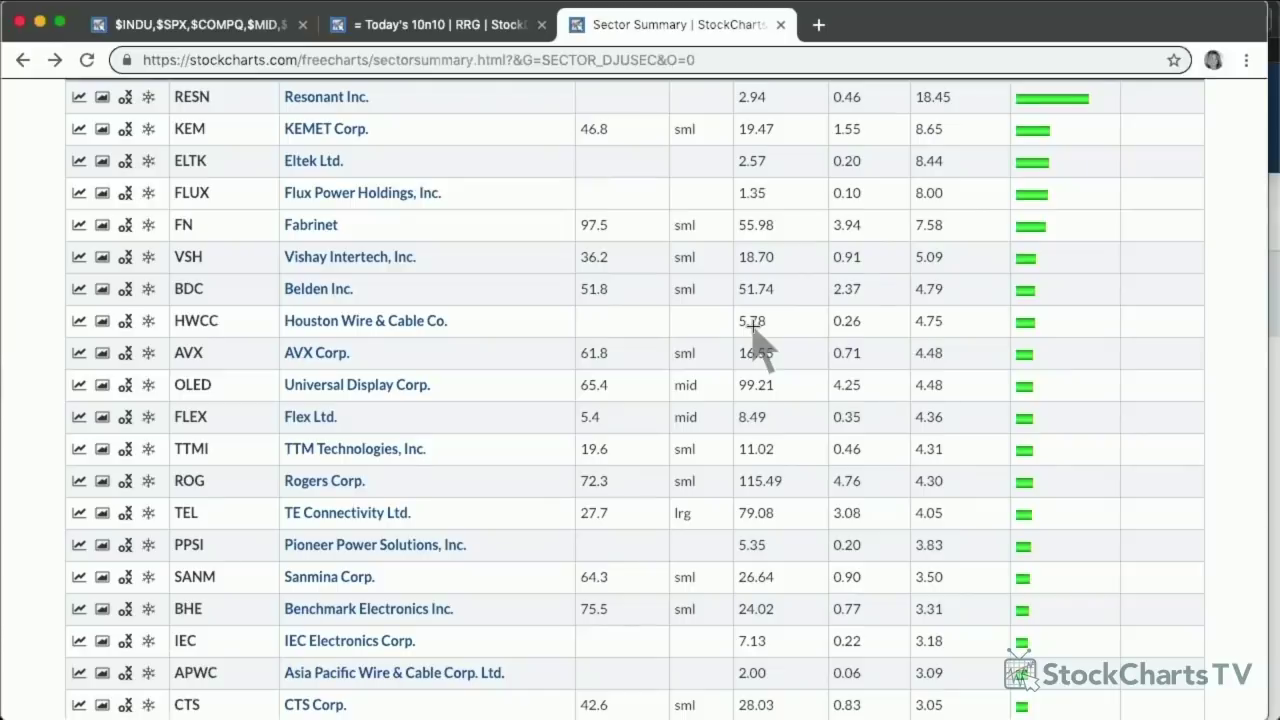
{"action": "scroll", "coordinate": [753, 330], "scroll_direction": "up", "scroll_amount": 5}
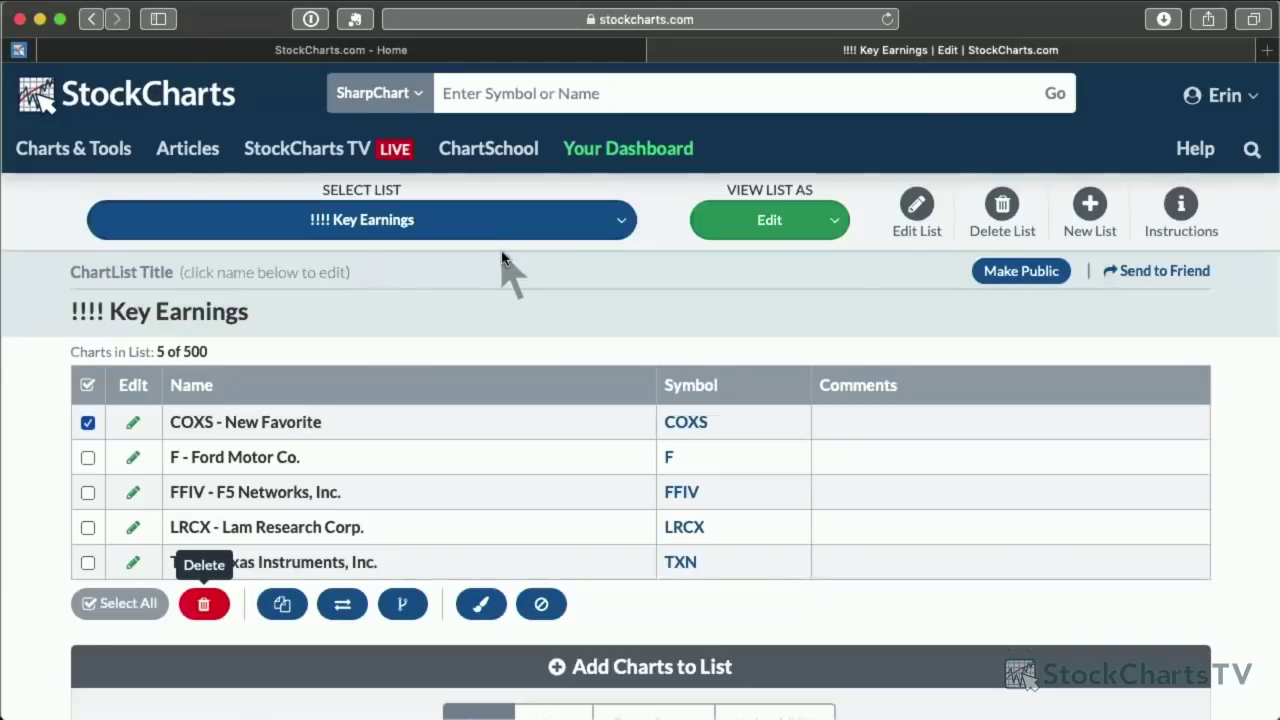
- On the member dashboard, open the Dow Industrials daily chart from the DecisionPoint LIVE ChartList and examine it
{"action": "left_click", "coordinate": [423, 58]}
{"action": "scroll", "coordinate": [492, 322], "scroll_direction": "down", "scroll_amount": 2}
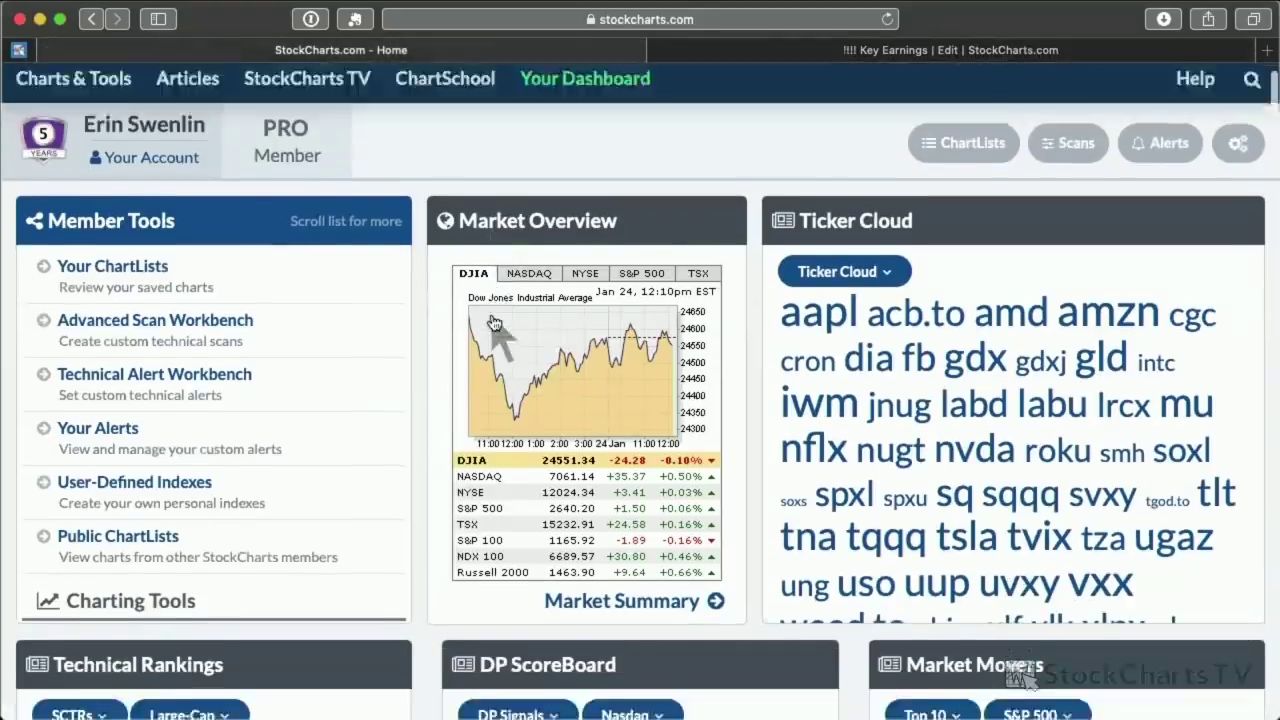
{"action": "scroll", "coordinate": [492, 322], "scroll_direction": "down", "scroll_amount": 8}
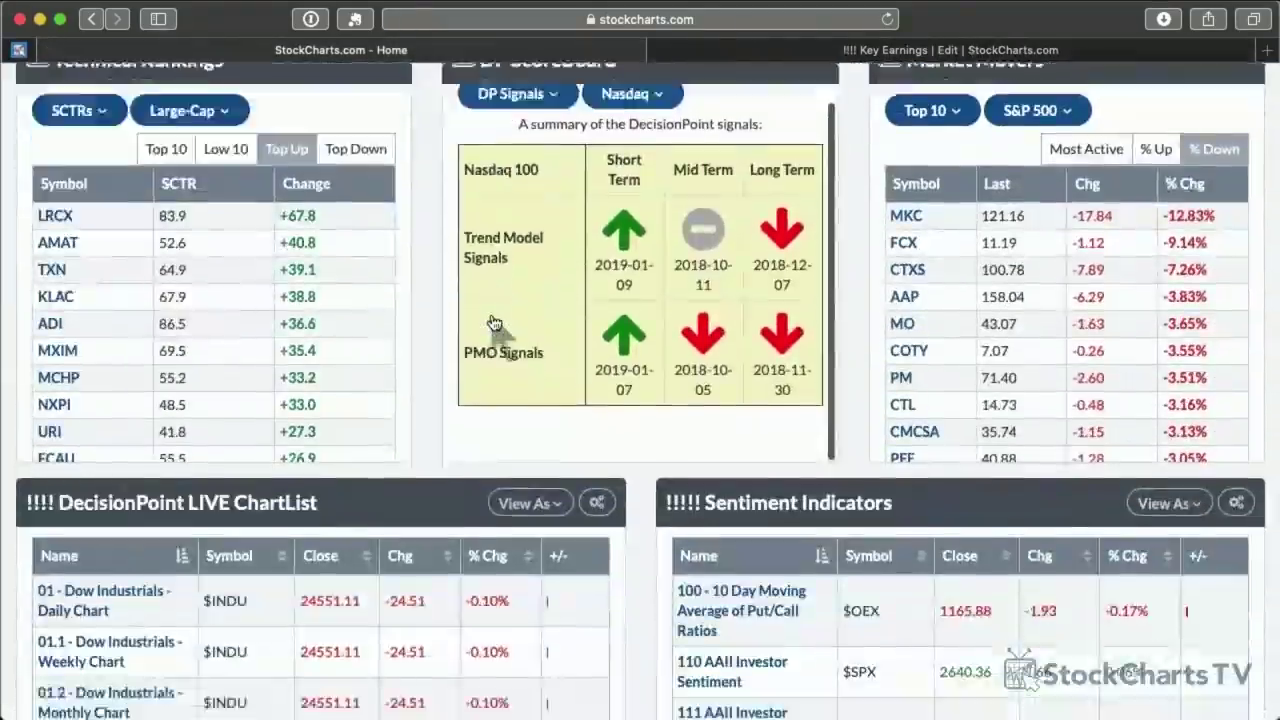
{"action": "scroll", "coordinate": [492, 322], "scroll_direction": "down", "scroll_amount": 3}
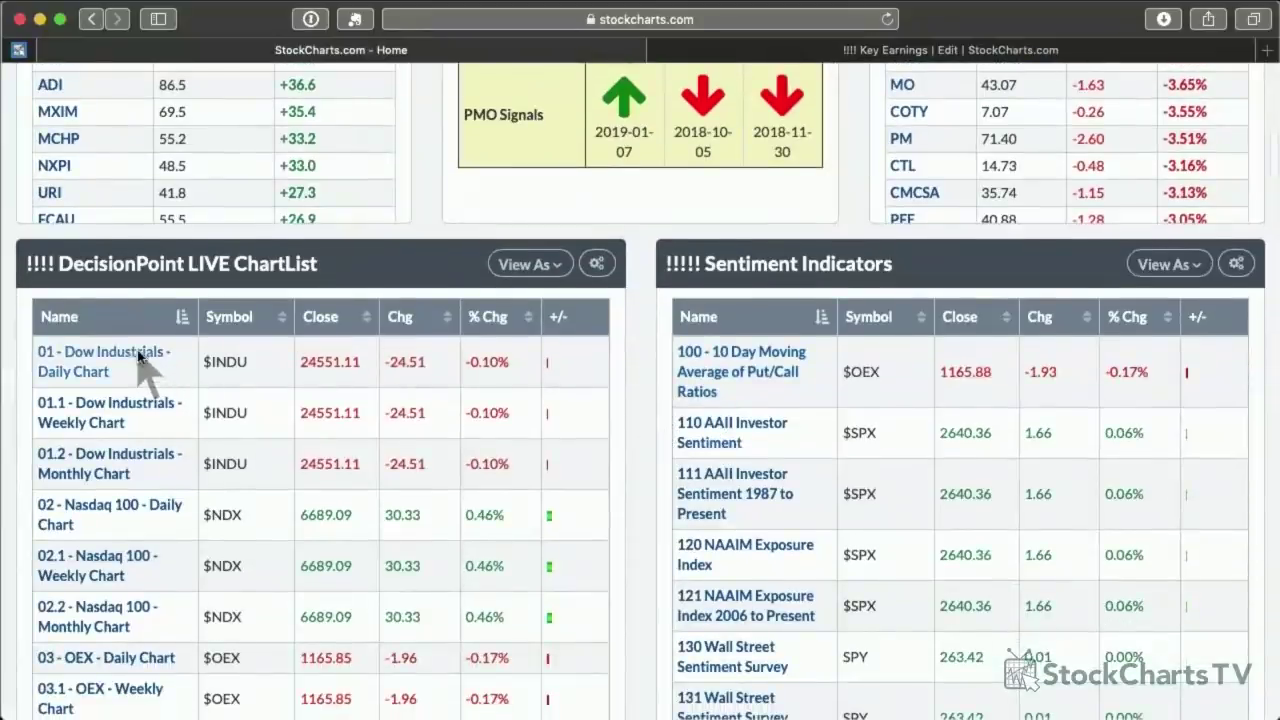
{"action": "left_click", "coordinate": [140, 358]}
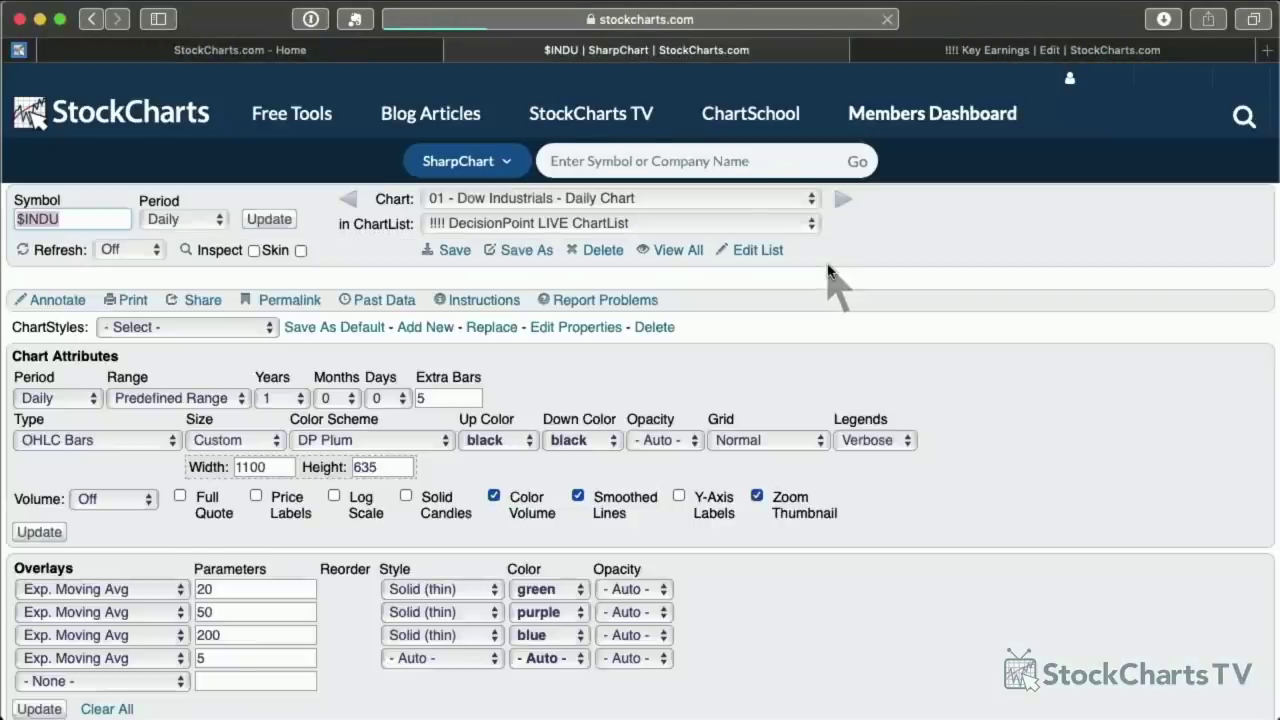
{"action": "scroll", "coordinate": [836, 285], "scroll_direction": "down", "scroll_amount": 3}
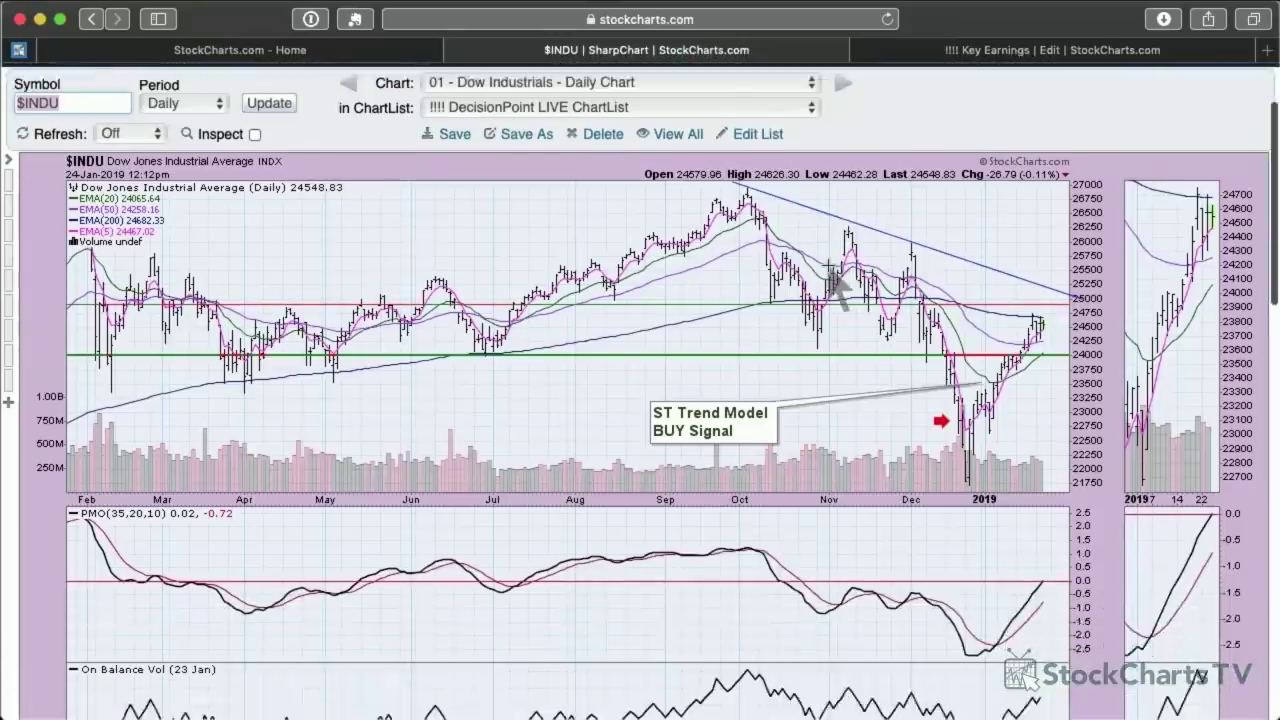
{"action": "scroll", "coordinate": [839, 289], "scroll_direction": "down", "scroll_amount": 1}
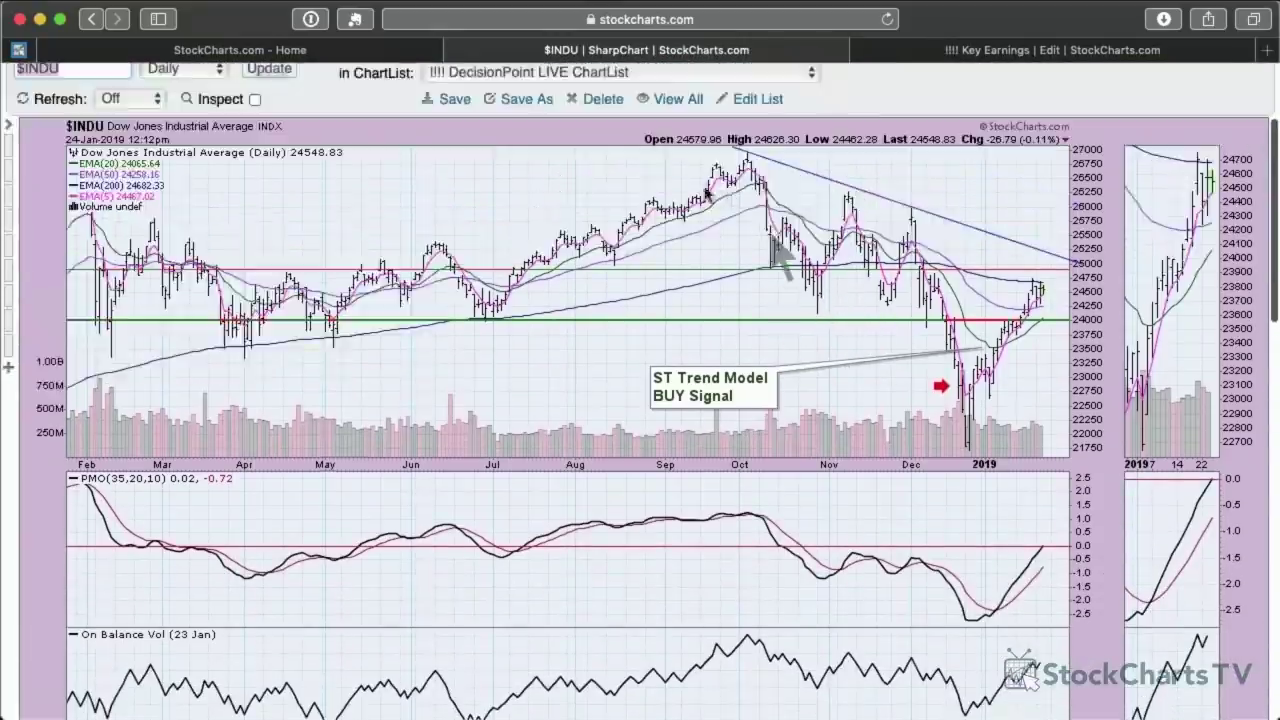
- Load the saved chart 04 - SPX - Daily Chart and examine its price trend lines, PMO and On Balance Volume
{"action": "scroll", "coordinate": [706, 193], "scroll_direction": "up", "scroll_amount": 4}
{"action": "left_click", "coordinate": [685, 200]}
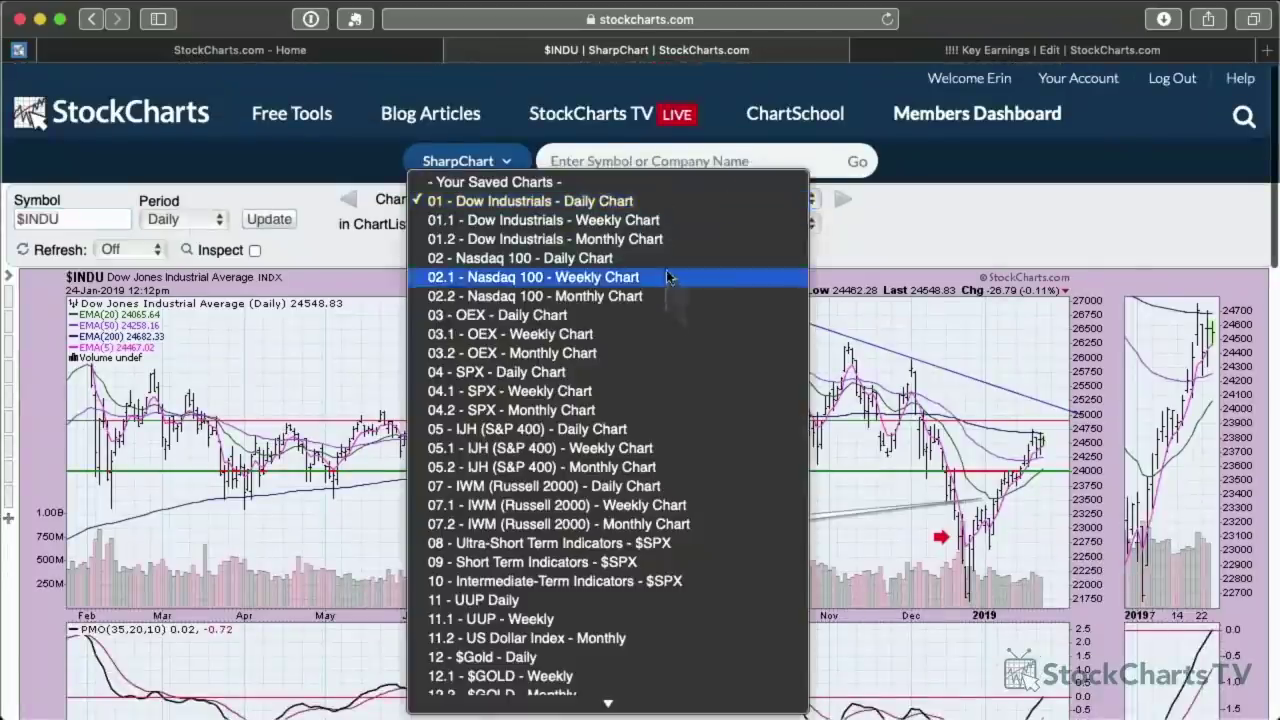
{"action": "left_click", "coordinate": [660, 372]}
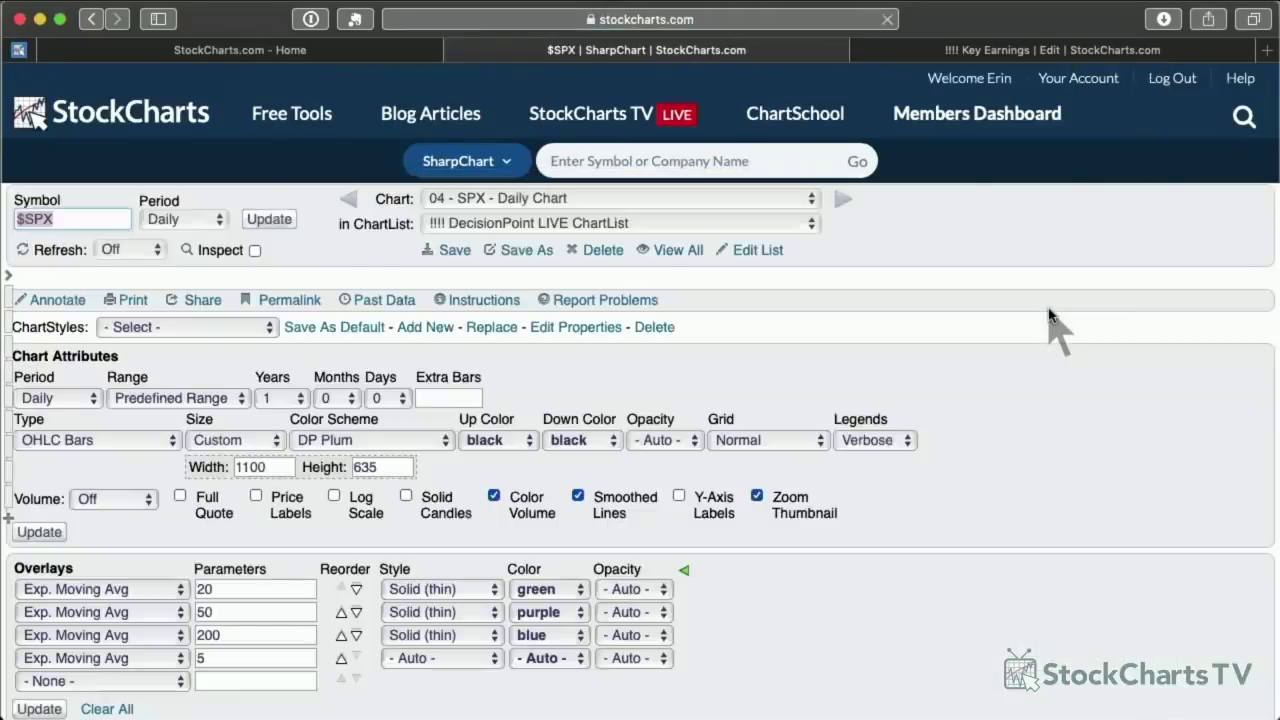
{"action": "scroll", "coordinate": [1052, 322], "scroll_direction": "down", "scroll_amount": 4}
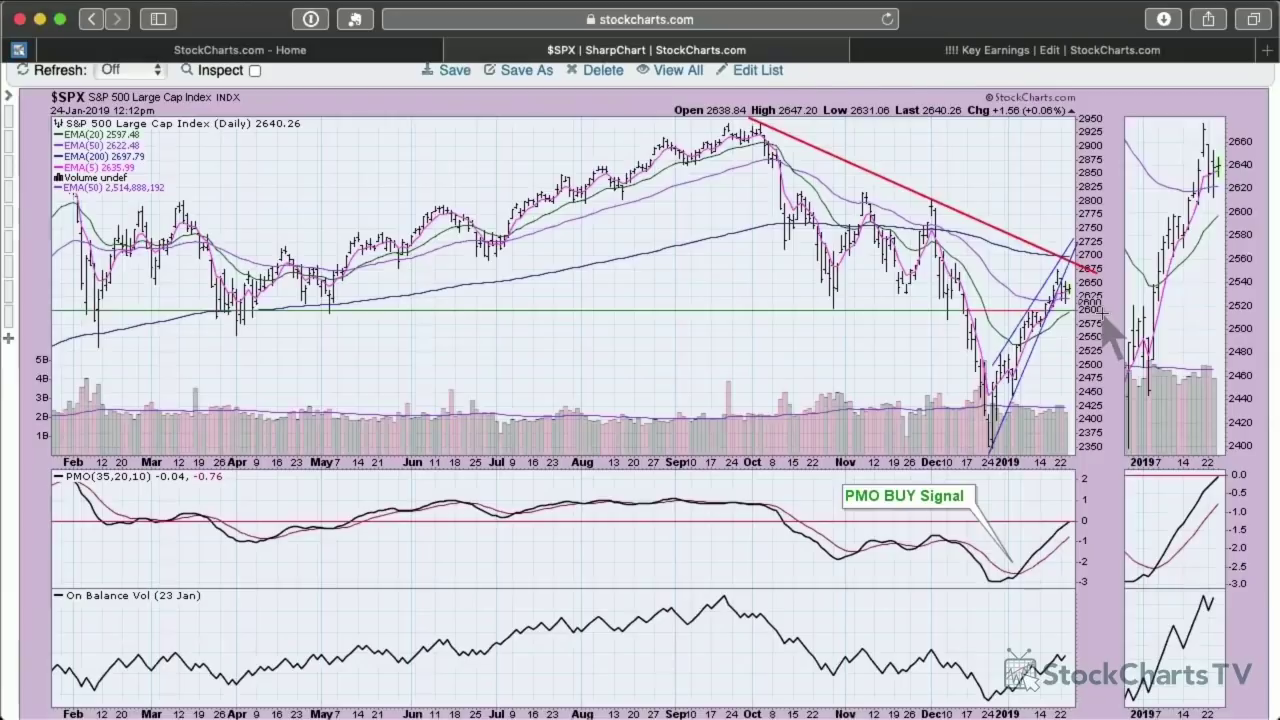
{"action": "scroll", "coordinate": [1108, 318], "scroll_direction": "down", "scroll_amount": 2}
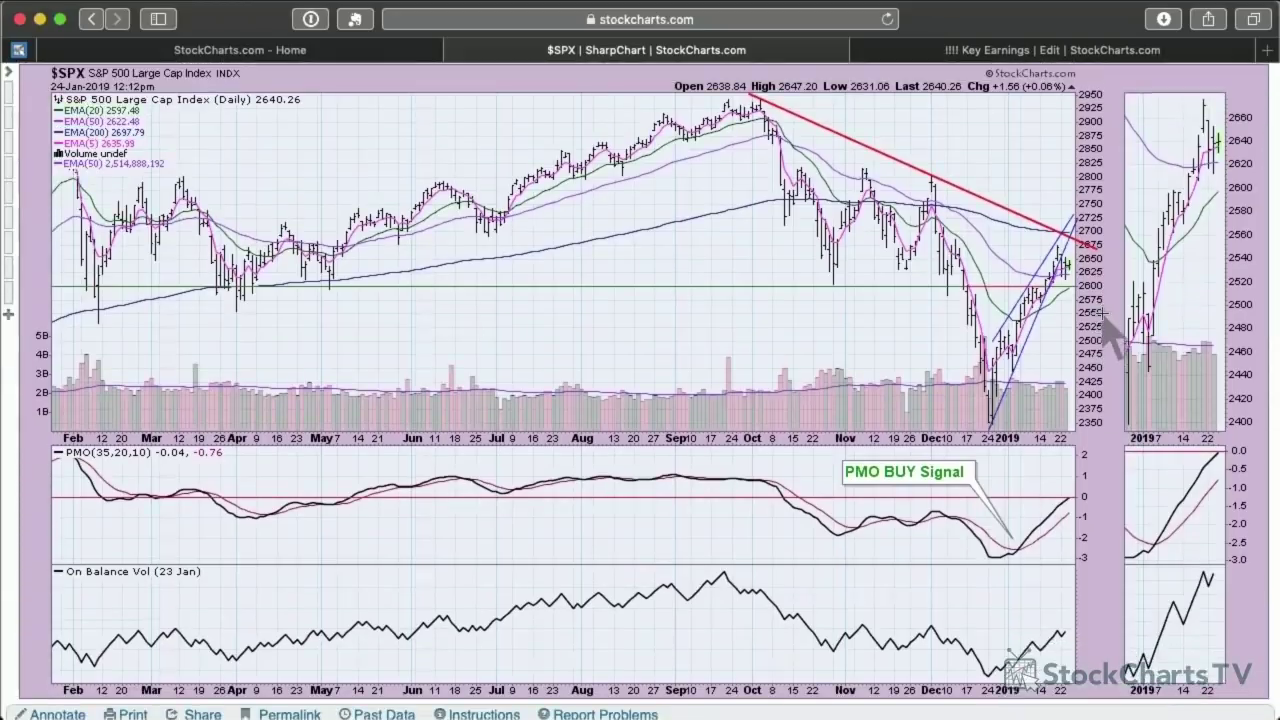
{"action": "scroll", "coordinate": [1085, 320], "scroll_direction": "up", "scroll_amount": 1}
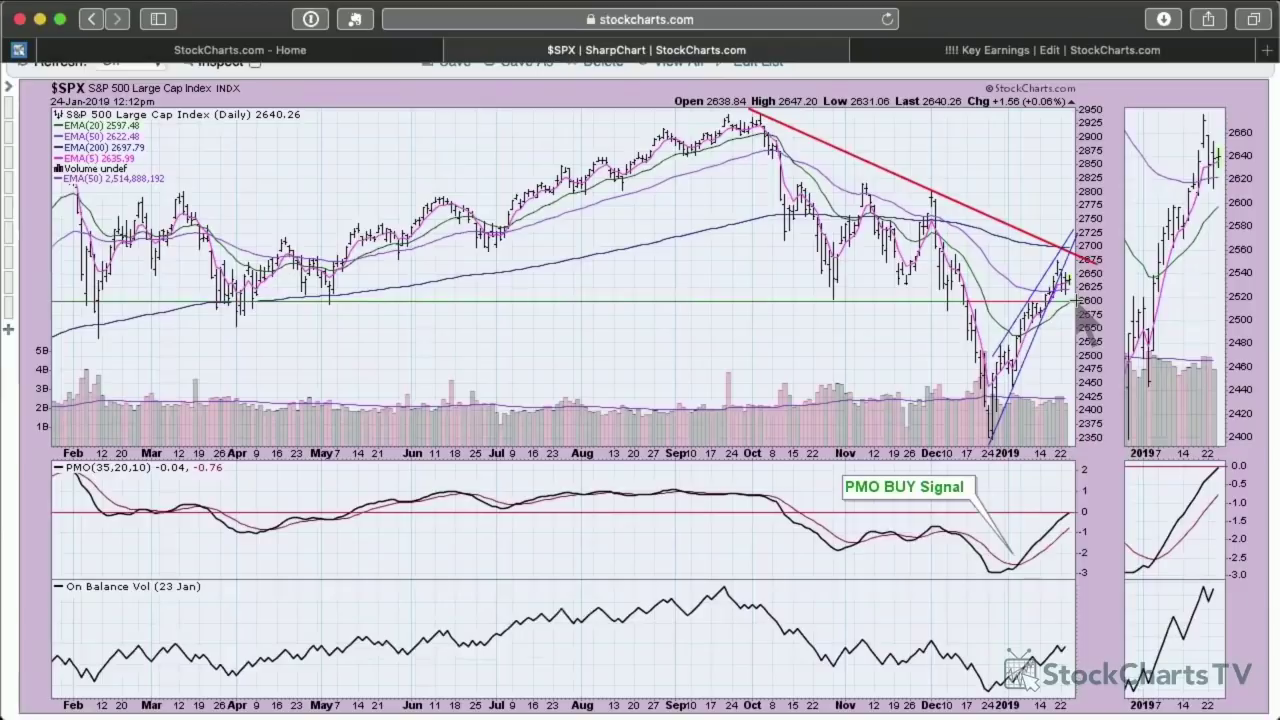
- Load the saved chart 04.1 - SPX - Weekly Chart and examine its retracement levels, trend lines and PMO
{"action": "scroll", "coordinate": [790, 320], "scroll_direction": "up", "scroll_amount": 4}
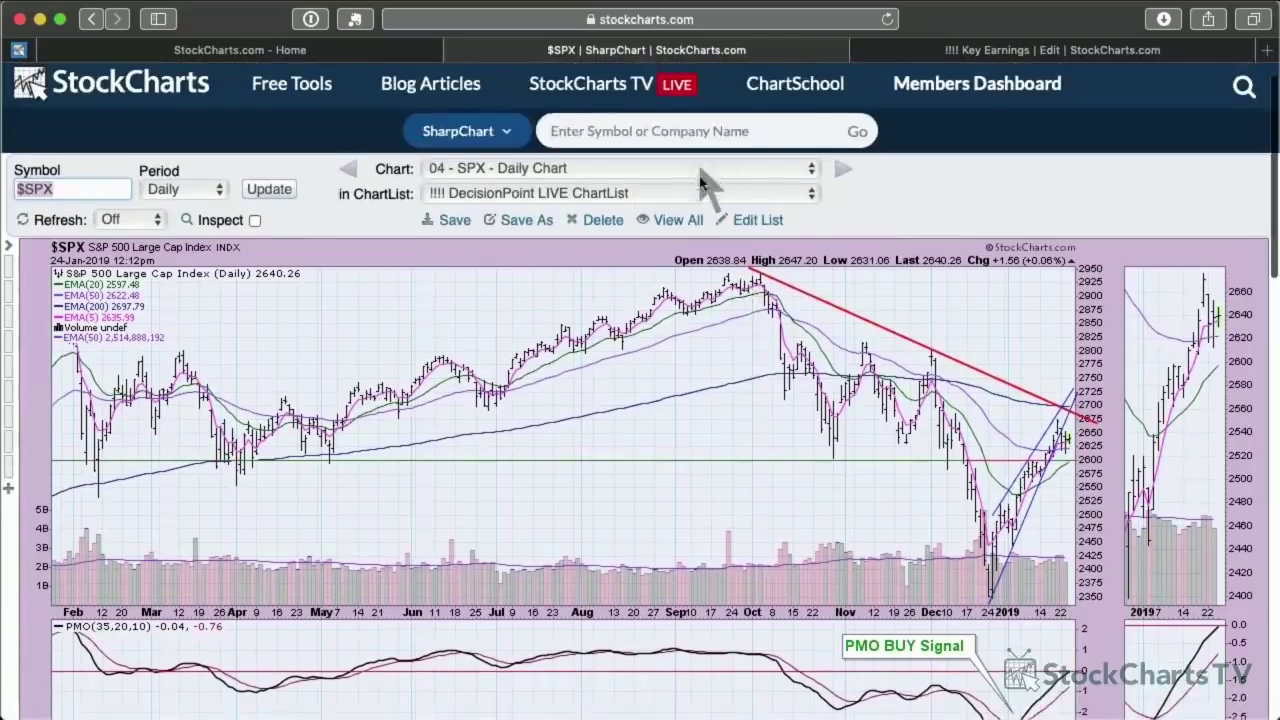
{"action": "left_click", "coordinate": [703, 182]}
{"action": "left_click", "coordinate": [703, 192]}
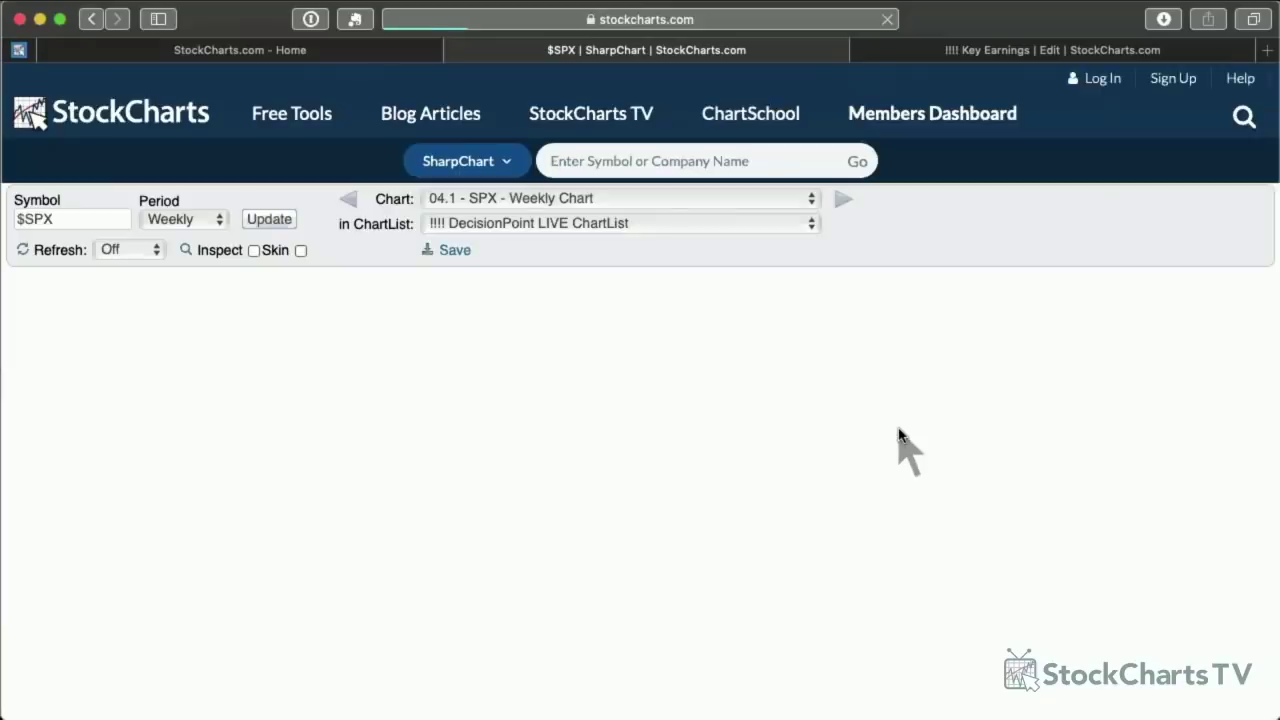
{"action": "scroll", "coordinate": [900, 435], "scroll_direction": "down", "scroll_amount": 4}
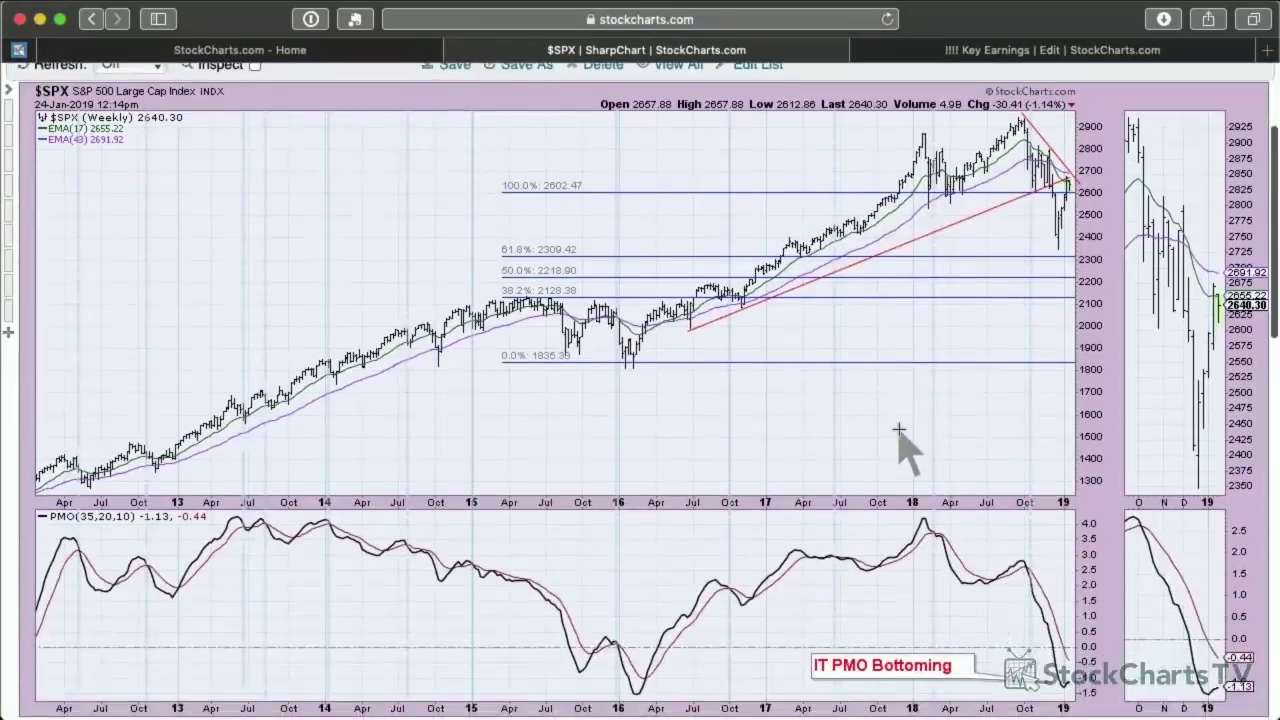
{"action": "scroll", "coordinate": [900, 440], "scroll_direction": "down", "scroll_amount": 2}
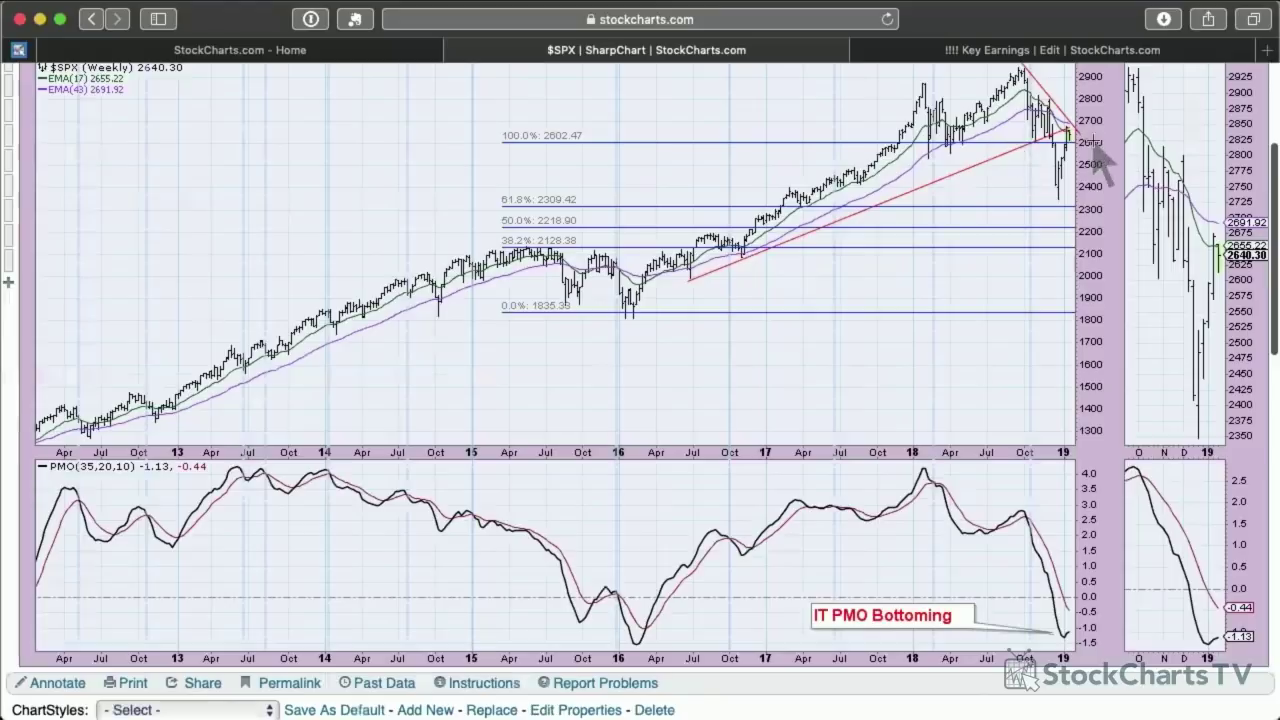
{"action": "scroll", "coordinate": [1096, 148], "scroll_direction": "up", "scroll_amount": 2}
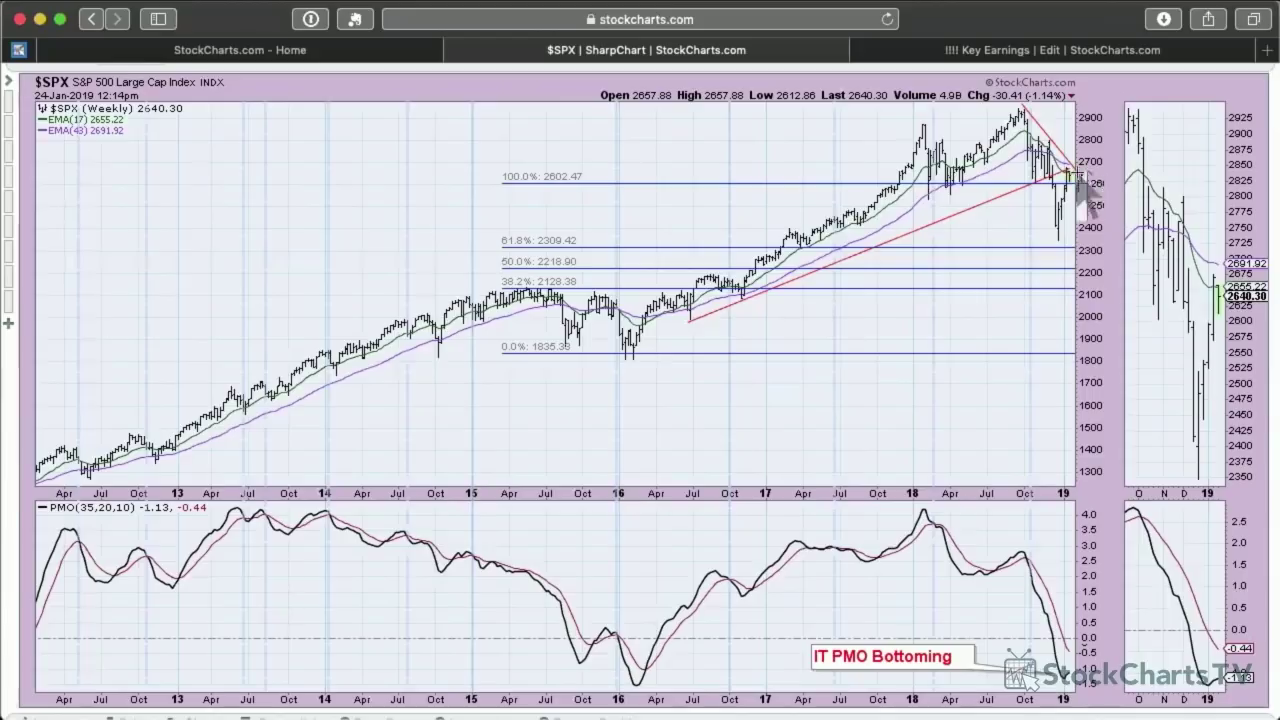
- Load the saved chart 04.2 - SPX - Monthly Chart and review its long-term price history and PMO signals
{"action": "scroll", "coordinate": [480, 177], "scroll_direction": "up", "scroll_amount": 5}
{"action": "left_click", "coordinate": [568, 195]}
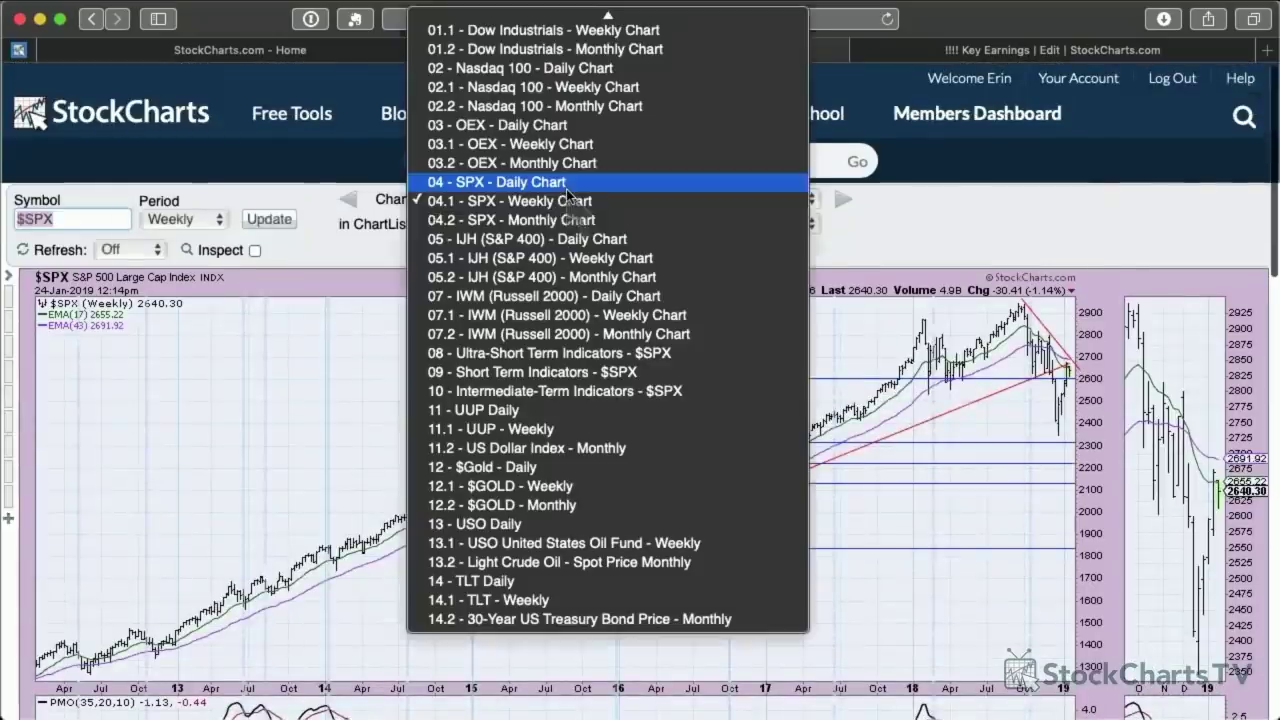
{"action": "left_click", "coordinate": [567, 212]}
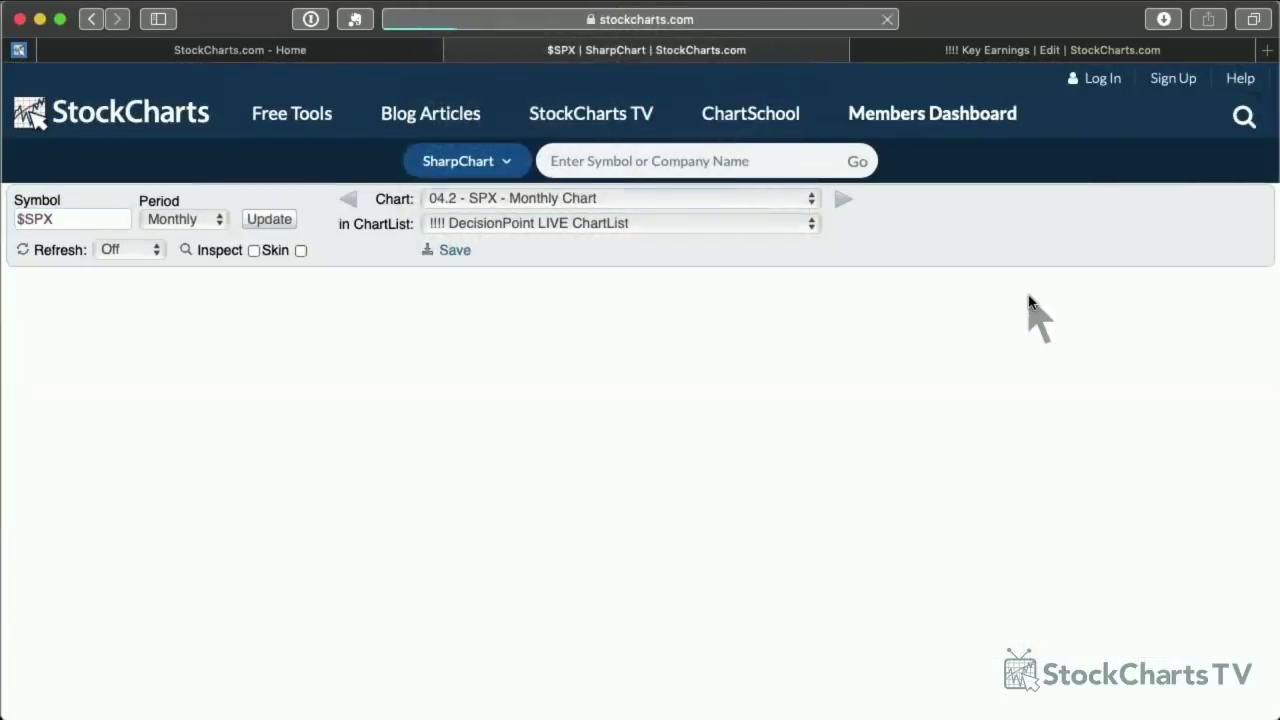
{"action": "scroll", "coordinate": [1035, 315], "scroll_direction": "down", "scroll_amount": 2}
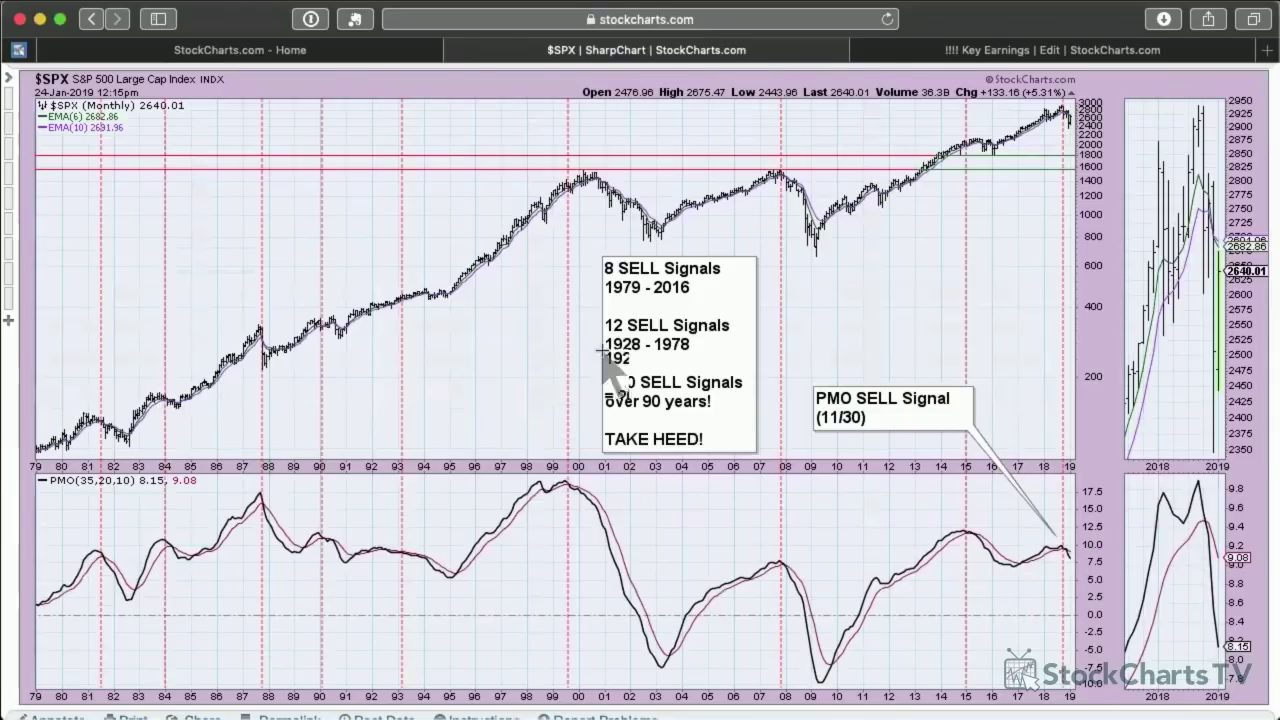
{"action": "scroll", "coordinate": [605, 360], "scroll_direction": "up", "scroll_amount": 2}
{"action": "scroll", "coordinate": [605, 360], "scroll_direction": "up", "scroll_amount": 1}
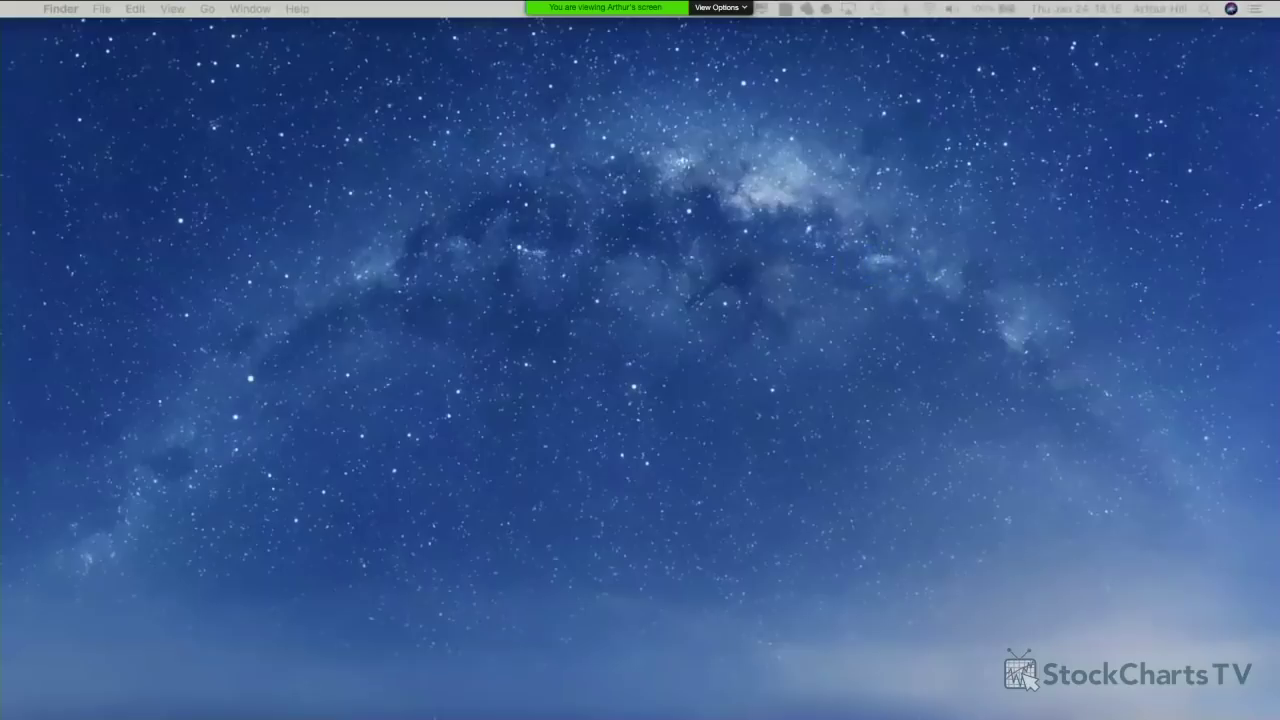
- Switch to the INCY daily chart, bring up the screen annotation tools and draw a downward arrow at the April price gap
{"action": "key", "text": "ctrl+Right"}
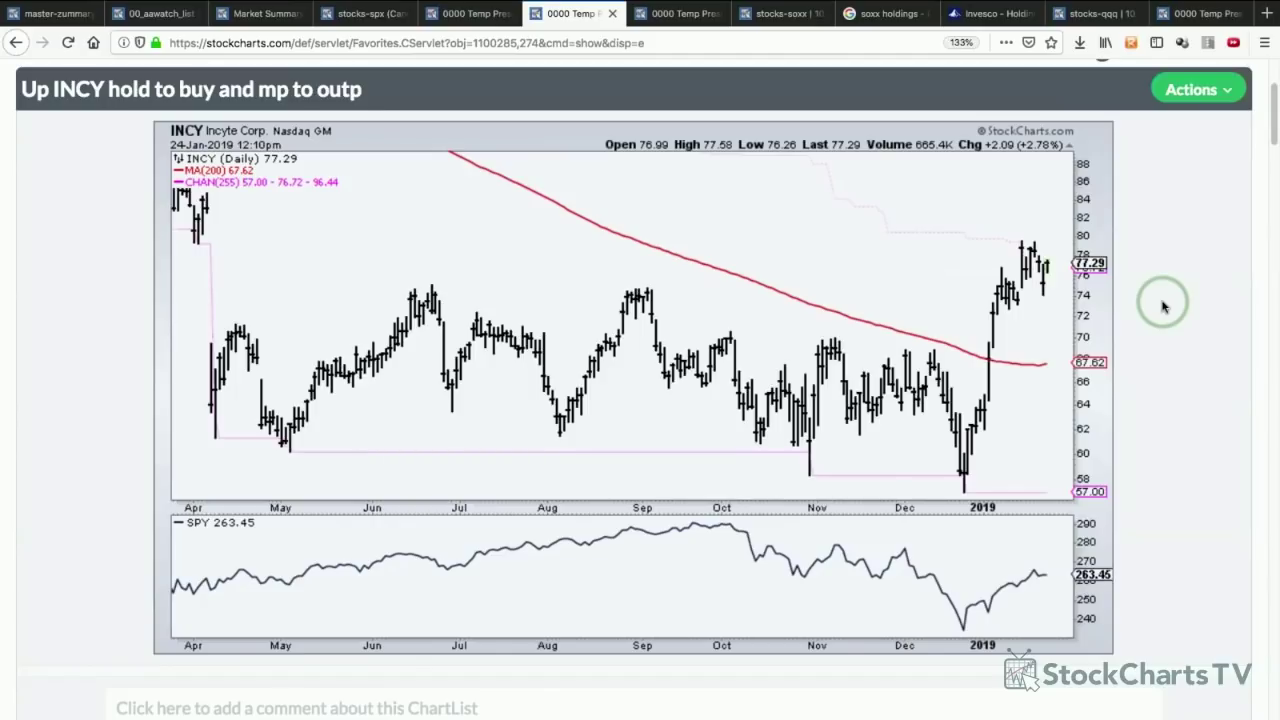
{"action": "key", "text": "ctrl+shift+a"}
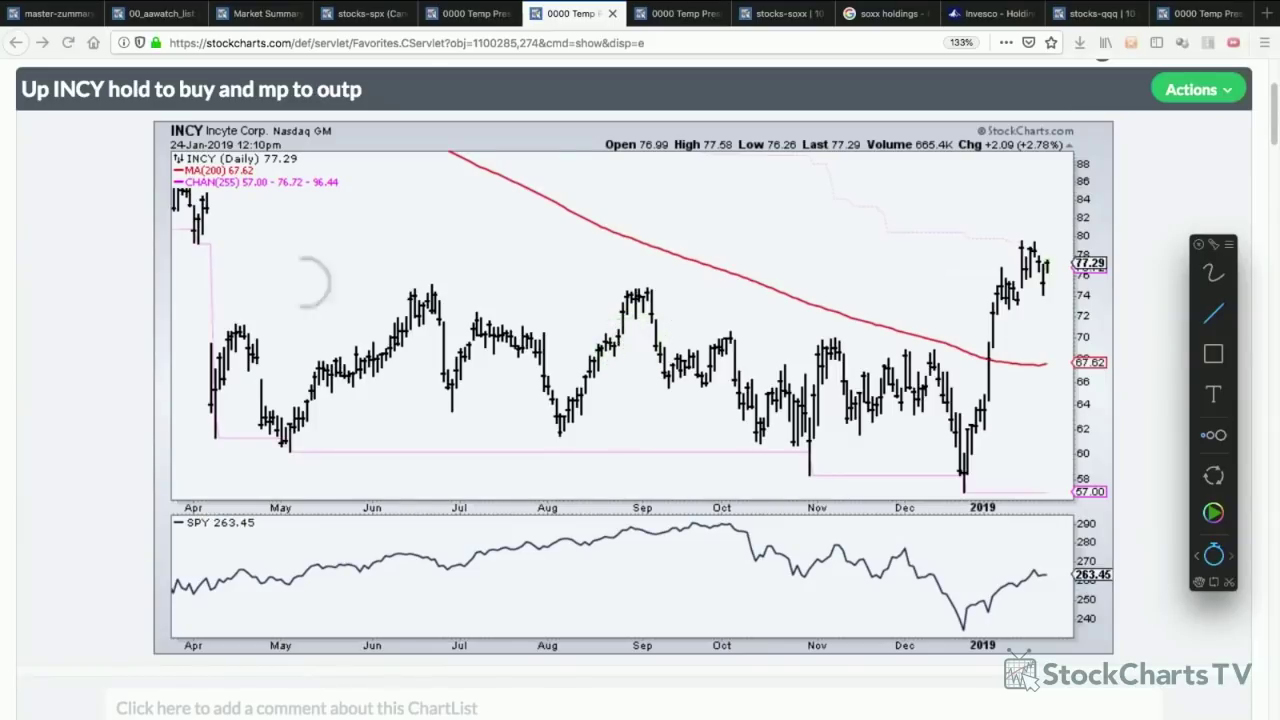
{"action": "left_click", "coordinate": [1206, 317]}
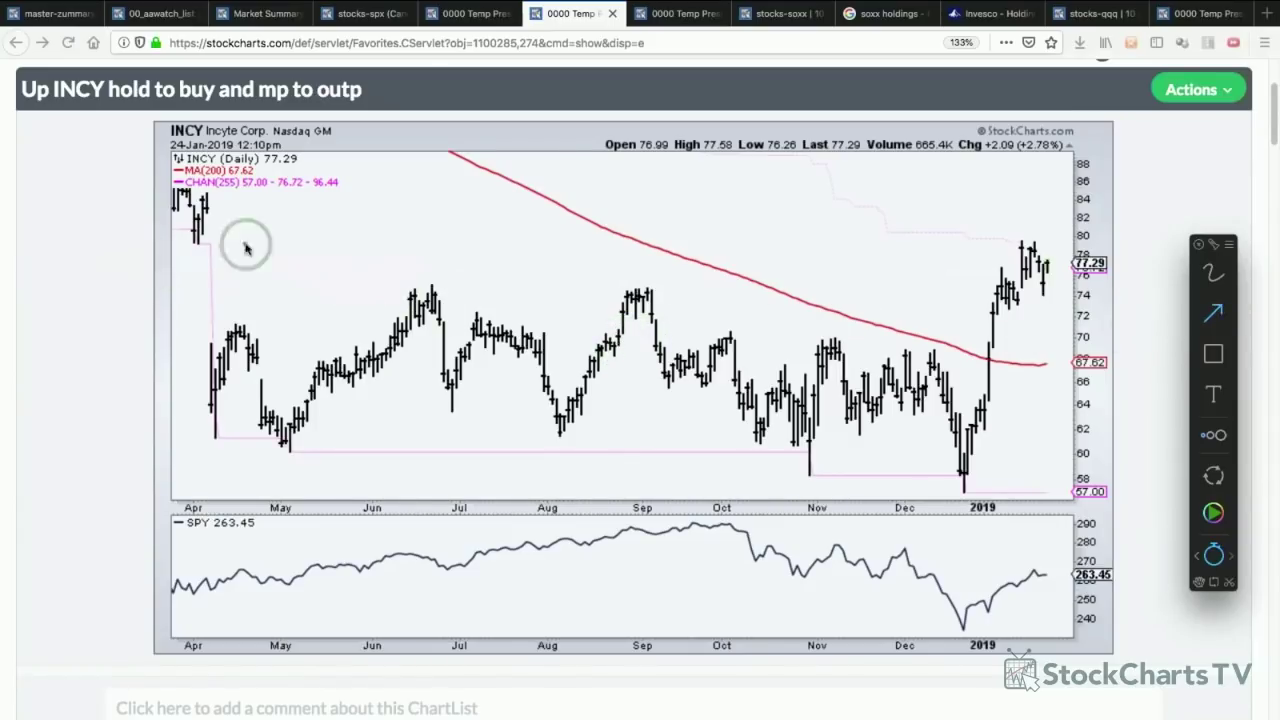
{"action": "left_click_drag", "start_coordinate": [214, 250], "coordinate": [211, 298]}
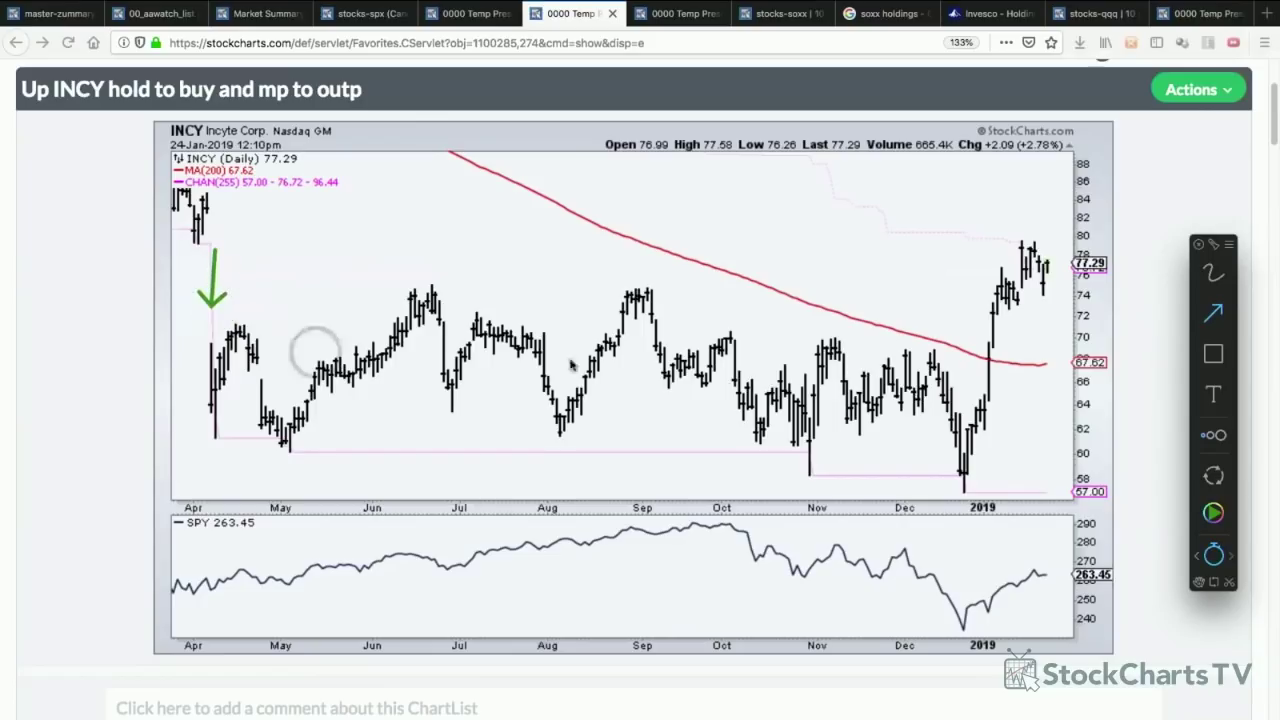
- Draw a horizontal line at about 67 from late April to November, and a falling line from early November to late December
{"action": "left_click", "coordinate": [1210, 316]}
{"action": "mouse_move", "coordinate": [255, 368]}
{"action": "left_mouse_down"}
{"action": "mouse_move", "coordinate": [835, 370]}
{"action": "mouse_move", "coordinate": [954, 457]}
{"action": "left_mouse_up"}
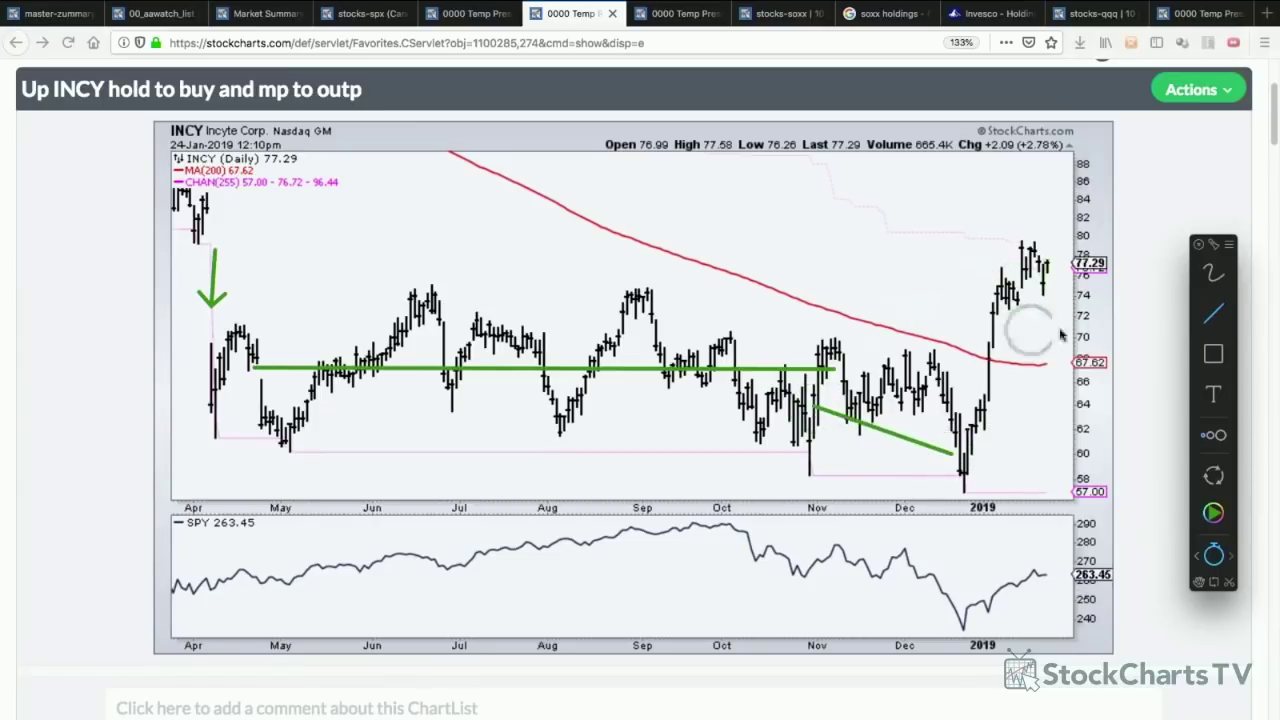
- Draw a horizontal line at about 74 across the June and September highs, and box the January price bars around it
{"action": "left_click_drag", "start_coordinate": [379, 291], "coordinate": [1015, 292]}
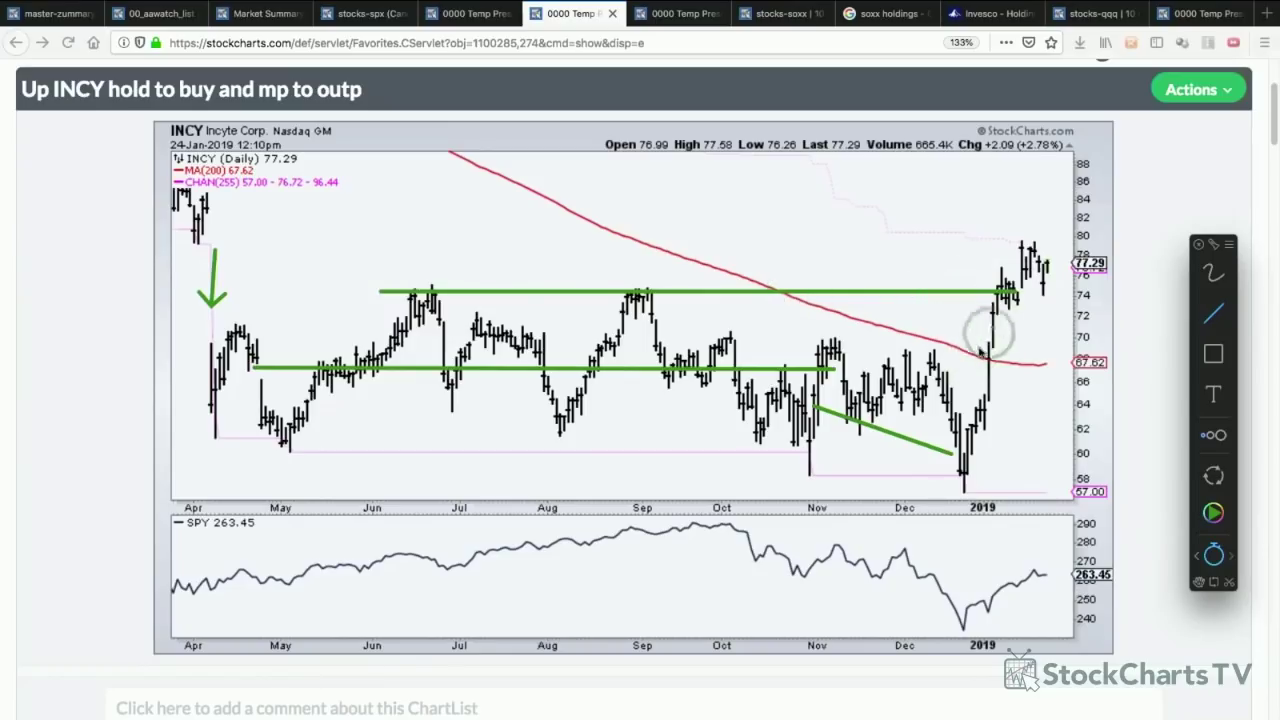
{"action": "left_click", "coordinate": [1199, 358]}
{"action": "left_click_drag", "start_coordinate": [980, 237], "coordinate": [1059, 308]}
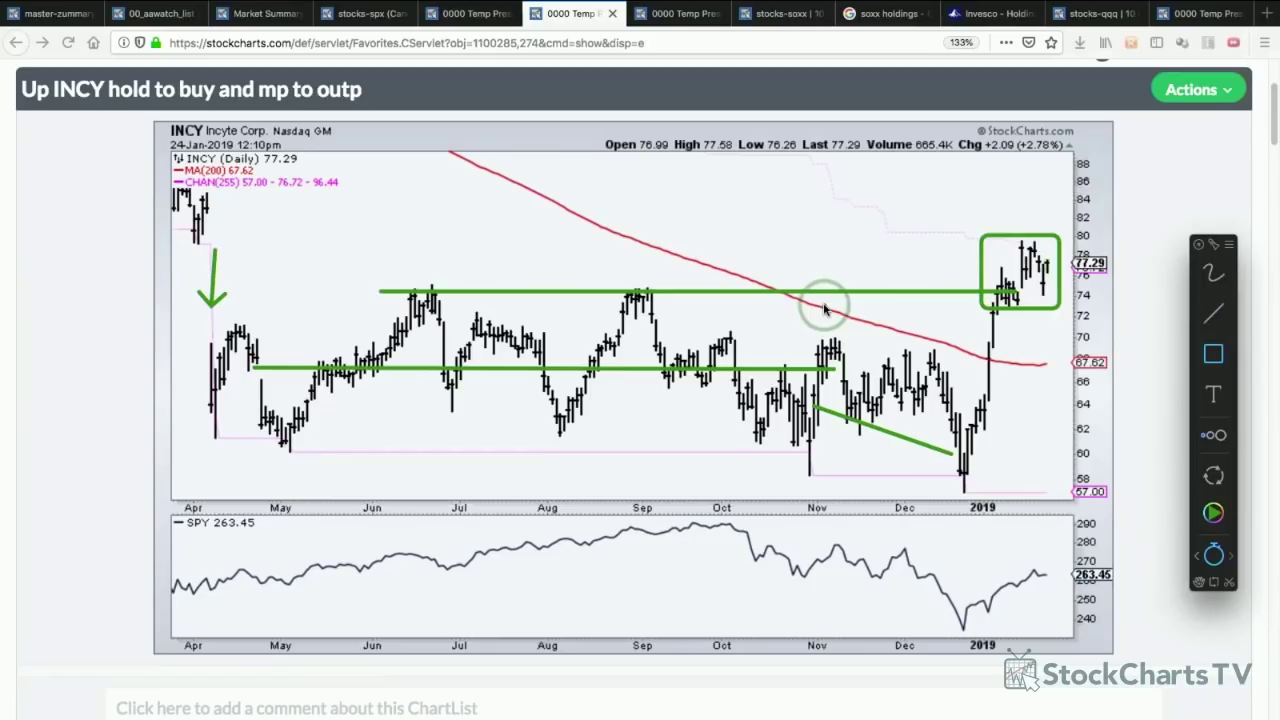
- Clear the INCY annotations, go to the PG daily chart and draw a rising line from early May to late November
{"action": "key", "text": "Escape"}
{"action": "scroll", "coordinate": [828, 316], "scroll_direction": "down", "scroll_amount": 5}
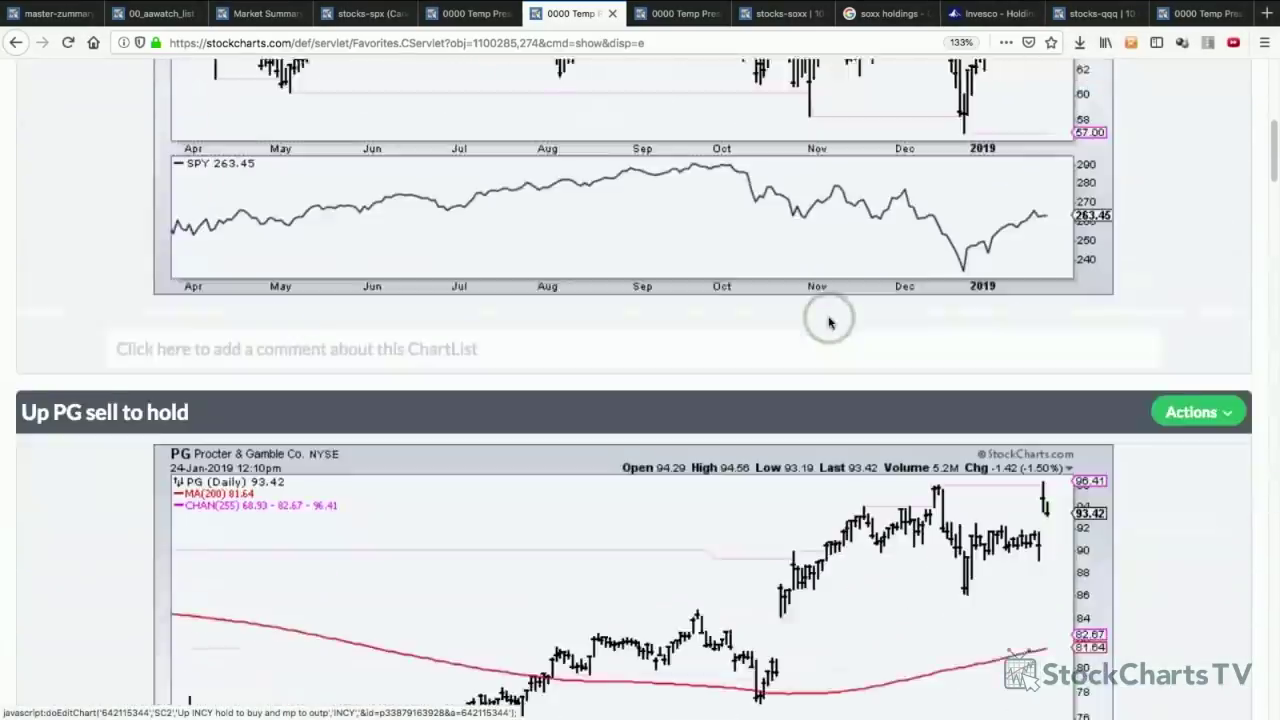
{"action": "scroll", "coordinate": [828, 322], "scroll_direction": "down", "scroll_amount": 4}
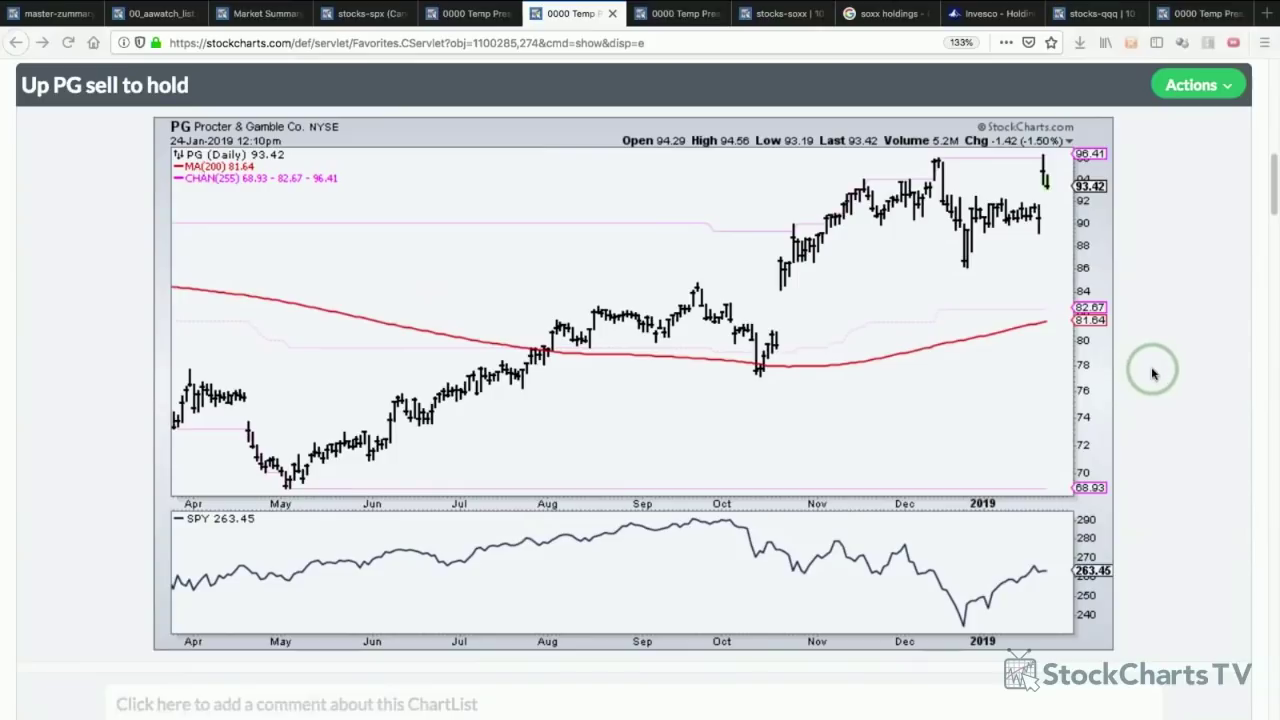
{"action": "key", "text": "ctrl+shift+a"}
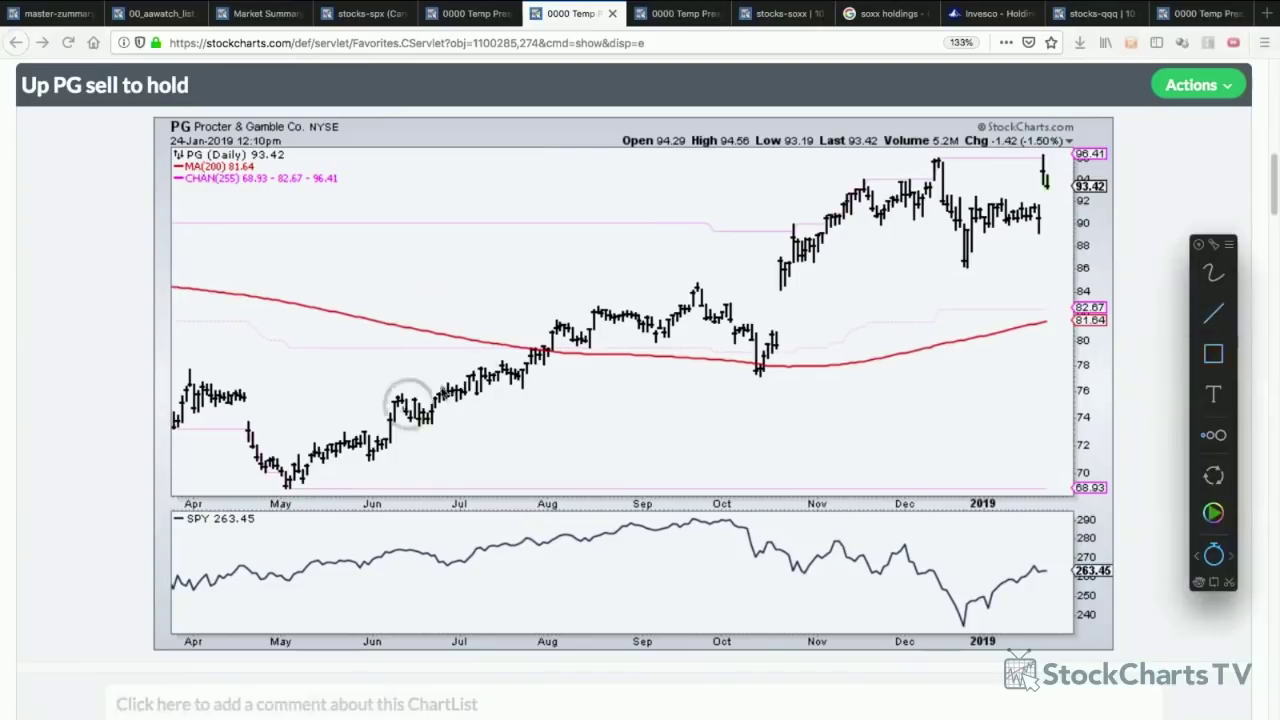
{"action": "left_click_drag", "start_coordinate": [300, 468], "coordinate": [882, 210]}
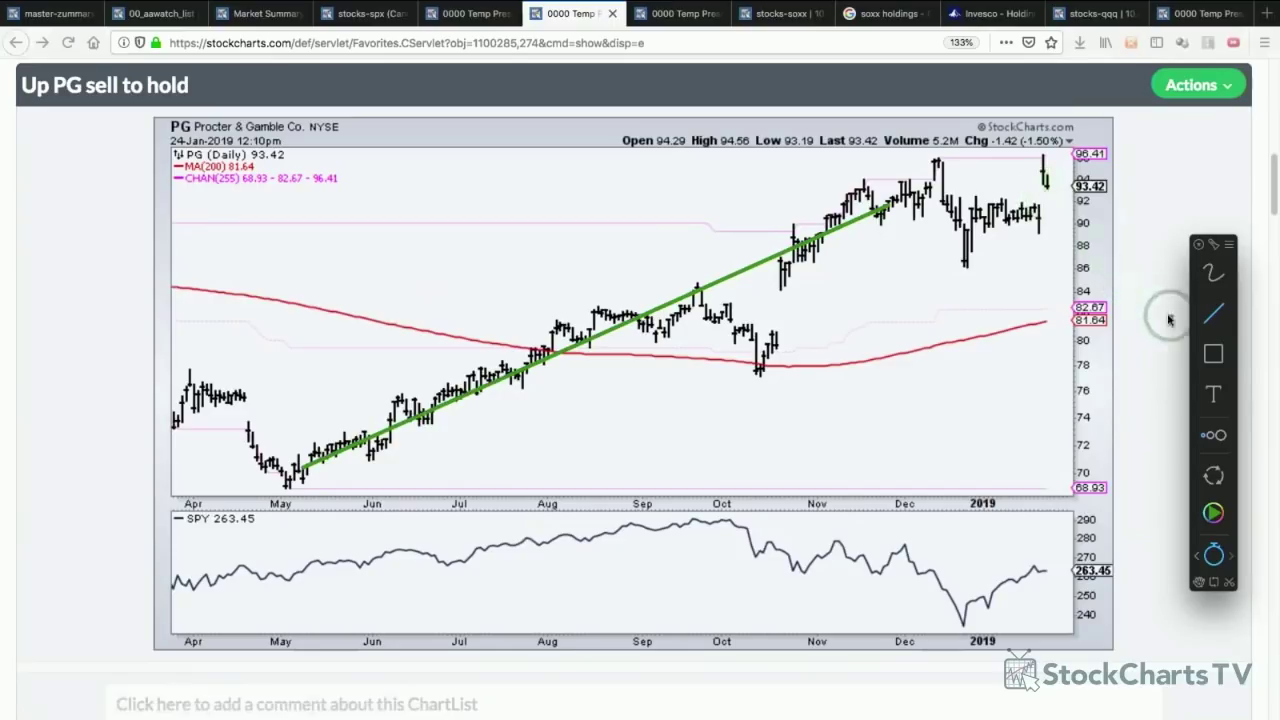
- Draw a small arrow pointing at the January price gap, and box the 86 to 88 zone from late November to January
{"action": "left_click", "coordinate": [1210, 315]}
{"action": "left_click_drag", "start_coordinate": [1027, 178], "coordinate": [1047, 203]}
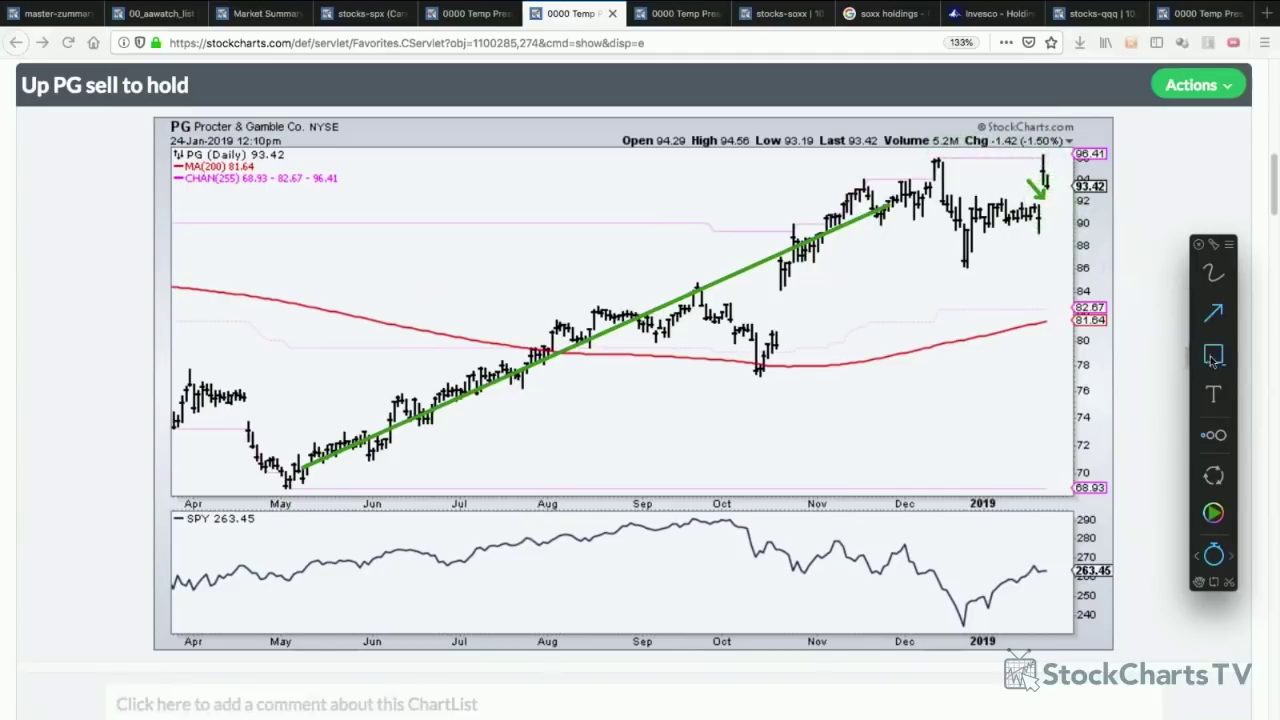
{"action": "left_click_drag", "start_coordinate": [880, 247], "coordinate": [1073, 268]}
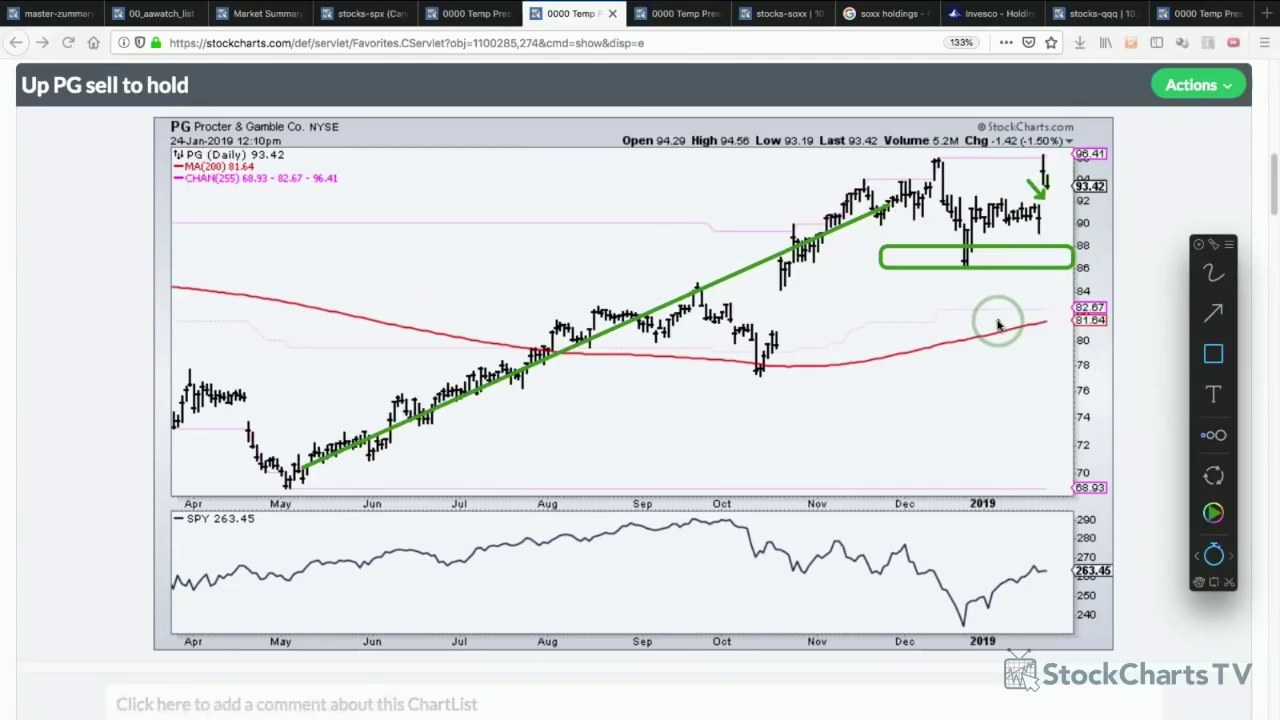
- Clear the annotations and, on the SO daily chart, draw horizontal lines at about 48 across the highs and about 41.7 along the lows
{"action": "key", "text": "Escape"}
{"action": "scroll", "coordinate": [998, 325], "scroll_direction": "down", "scroll_amount": 6}
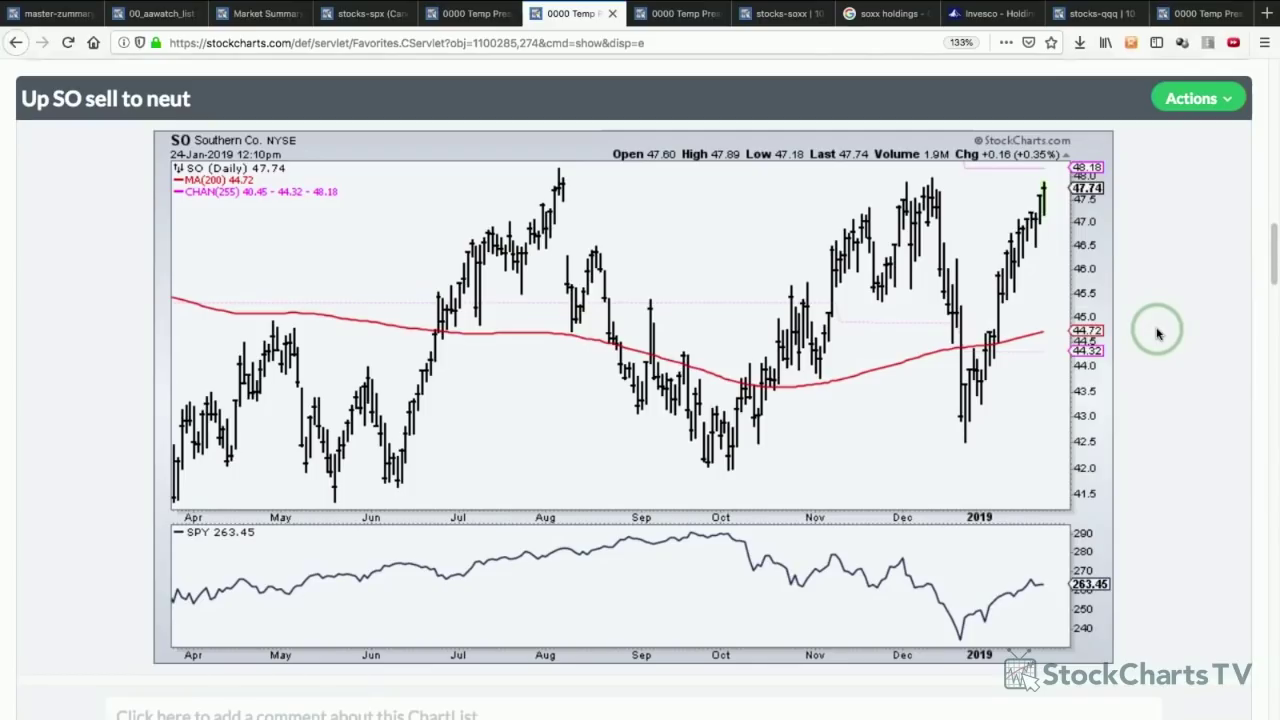
{"action": "key", "text": "ctrl+shift+a"}
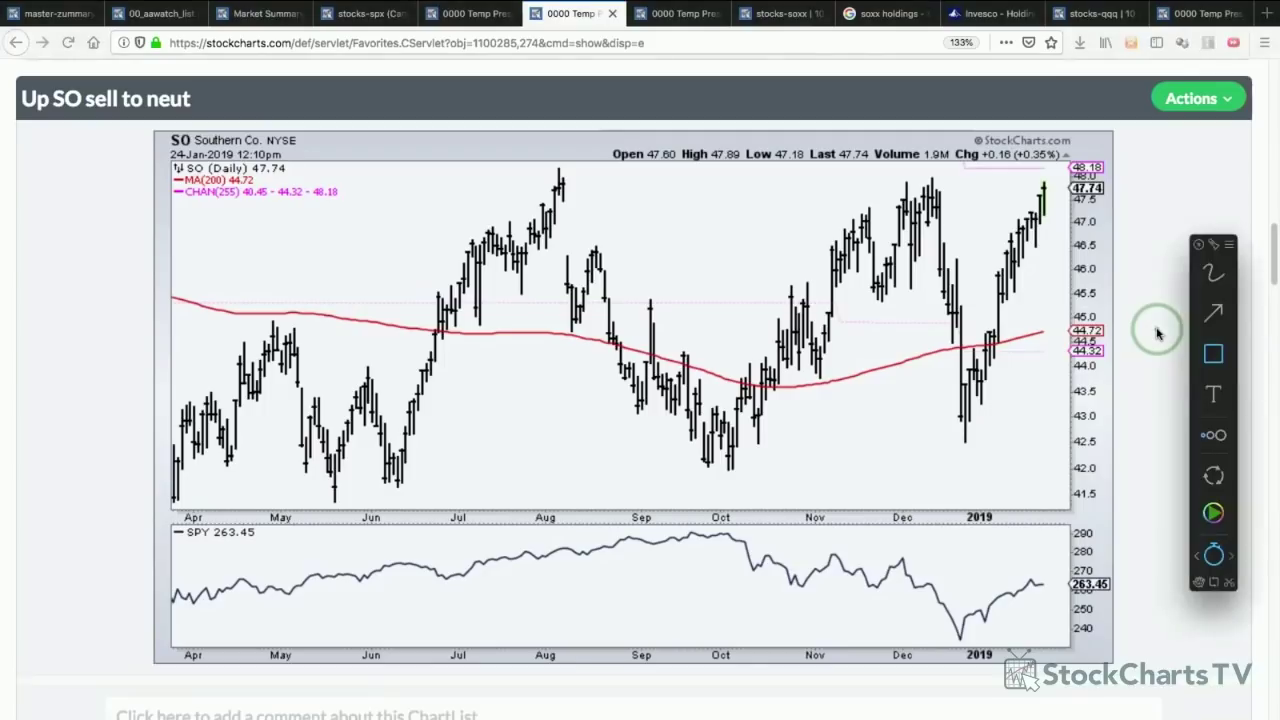
{"action": "left_click", "coordinate": [1212, 318]}
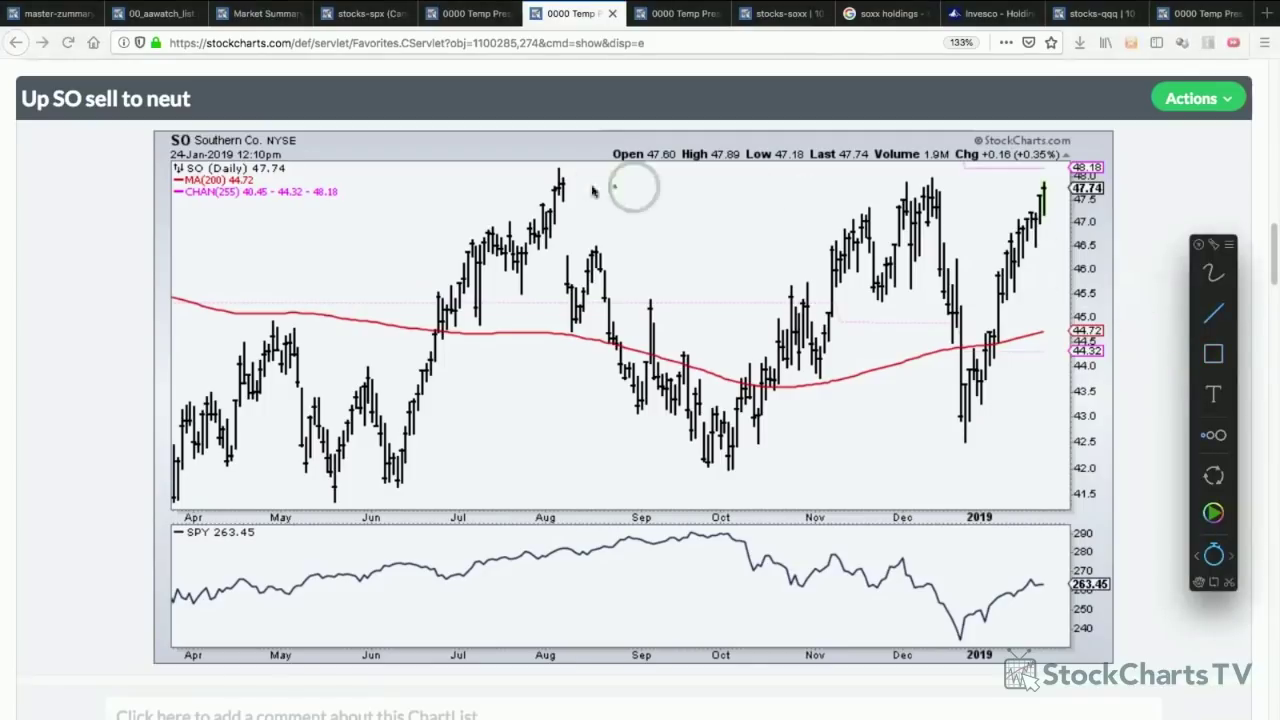
{"action": "left_click_drag", "start_coordinate": [514, 178], "coordinate": [1072, 179]}
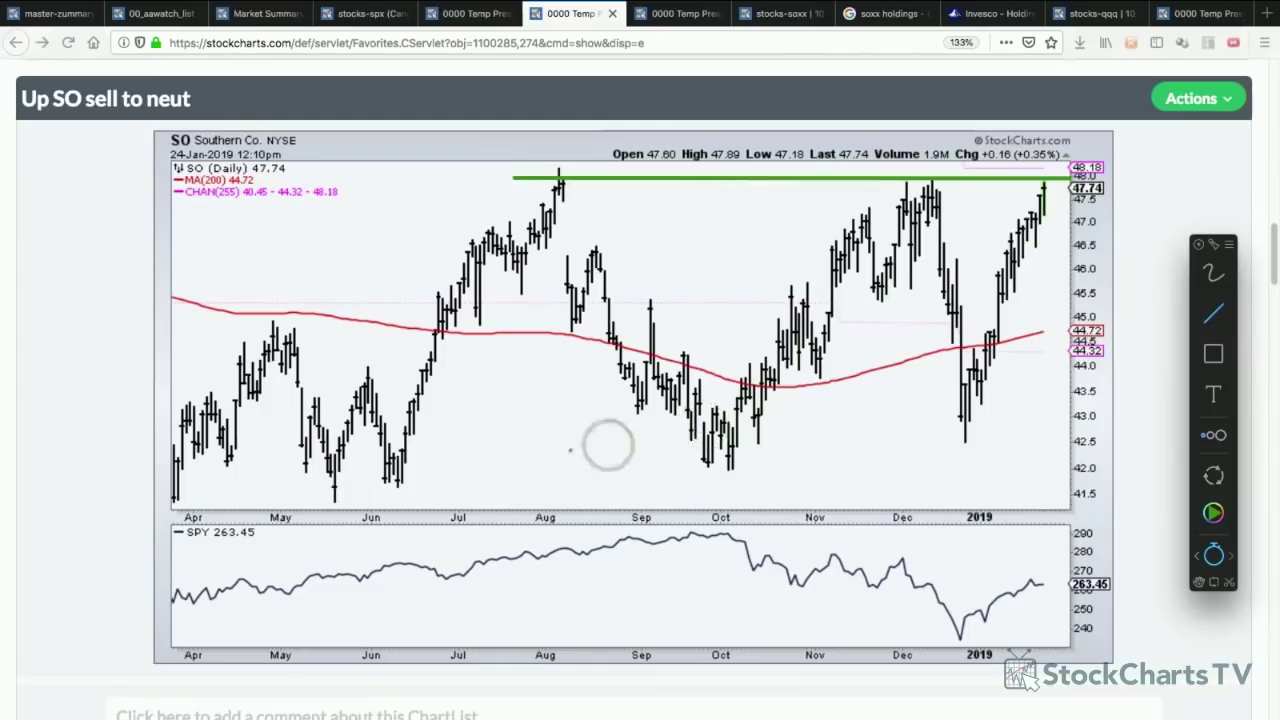
{"action": "left_click_drag", "start_coordinate": [305, 483], "coordinate": [1072, 483]}
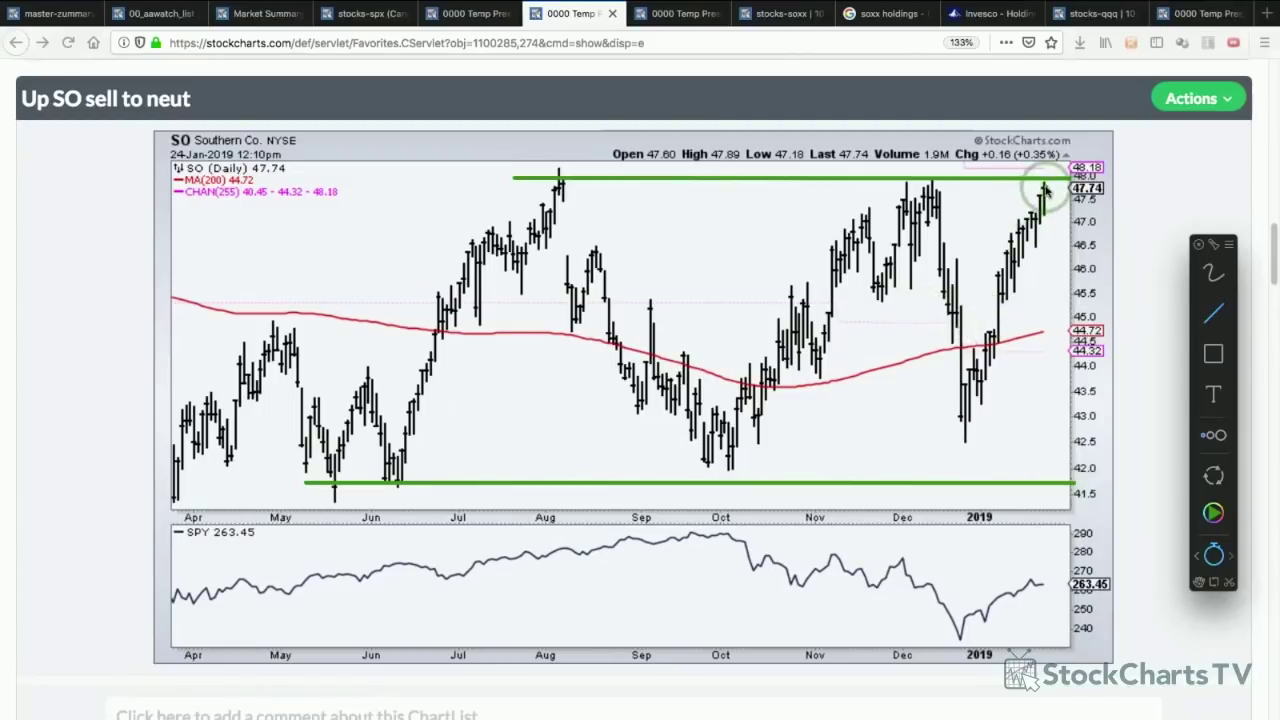
- Go to the KMB daily chart and draw a freehand cup from September to December, a handle through January and a rim line across the highs
{"action": "key", "text": "Escape"}
{"action": "scroll", "coordinate": [1021, 292], "scroll_direction": "down", "scroll_amount": 2}
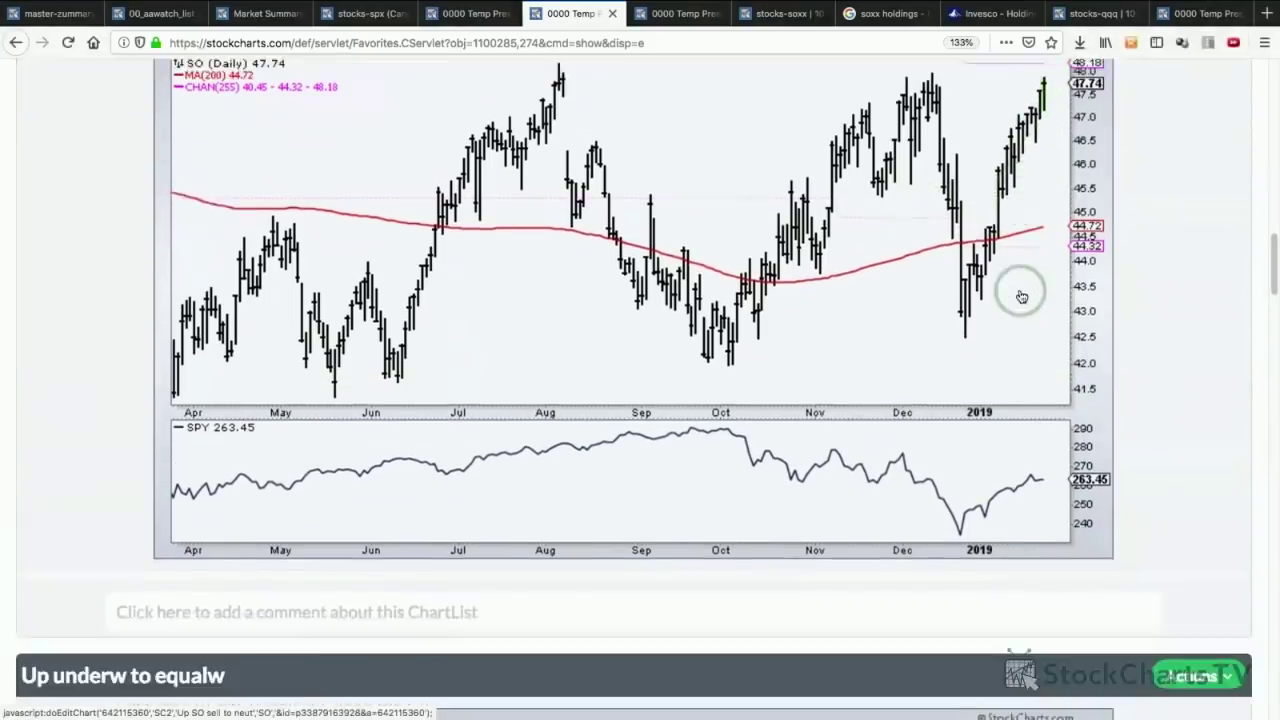
{"action": "scroll", "coordinate": [1021, 297], "scroll_direction": "down", "scroll_amount": 6}
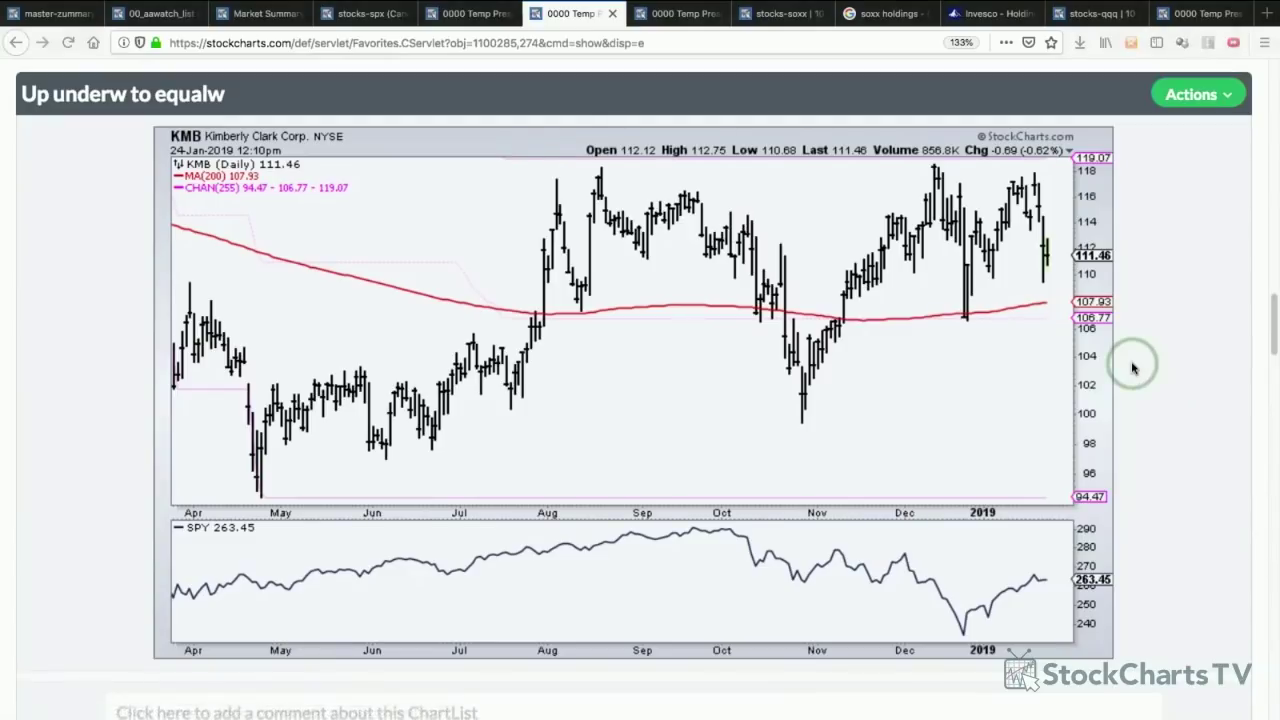
{"action": "key", "text": "ctrl+shift+a"}
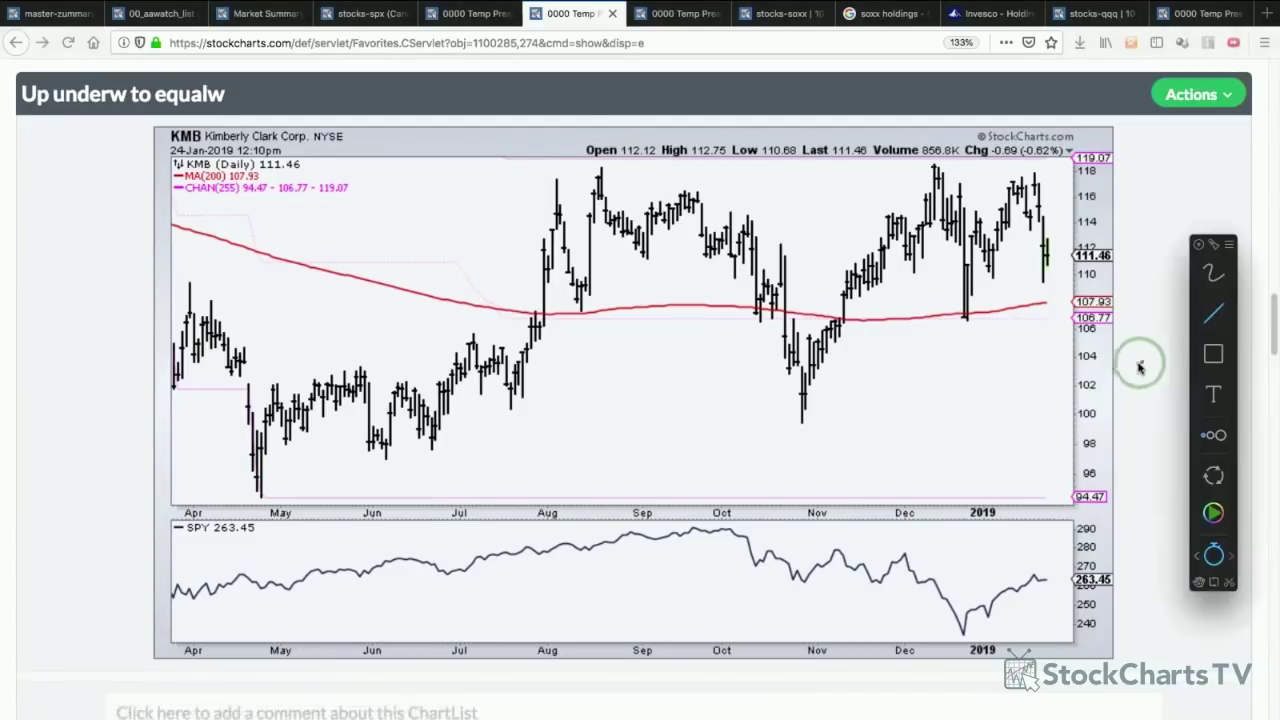
{"action": "left_click", "coordinate": [1212, 276]}
{"action": "mouse_move", "coordinate": [621, 188]}
{"action": "left_mouse_down"}
{"action": "mouse_move", "coordinate": [646, 244]}
{"action": "mouse_move", "coordinate": [795, 378]}
{"action": "mouse_move", "coordinate": [922, 245]}
{"action": "mouse_move", "coordinate": [932, 180]}
{"action": "mouse_move", "coordinate": [942, 215]}
{"action": "mouse_move", "coordinate": [985, 262]}
{"action": "mouse_move", "coordinate": [1040, 228]}
{"action": "mouse_move", "coordinate": [1054, 186]}
{"action": "left_mouse_up"}
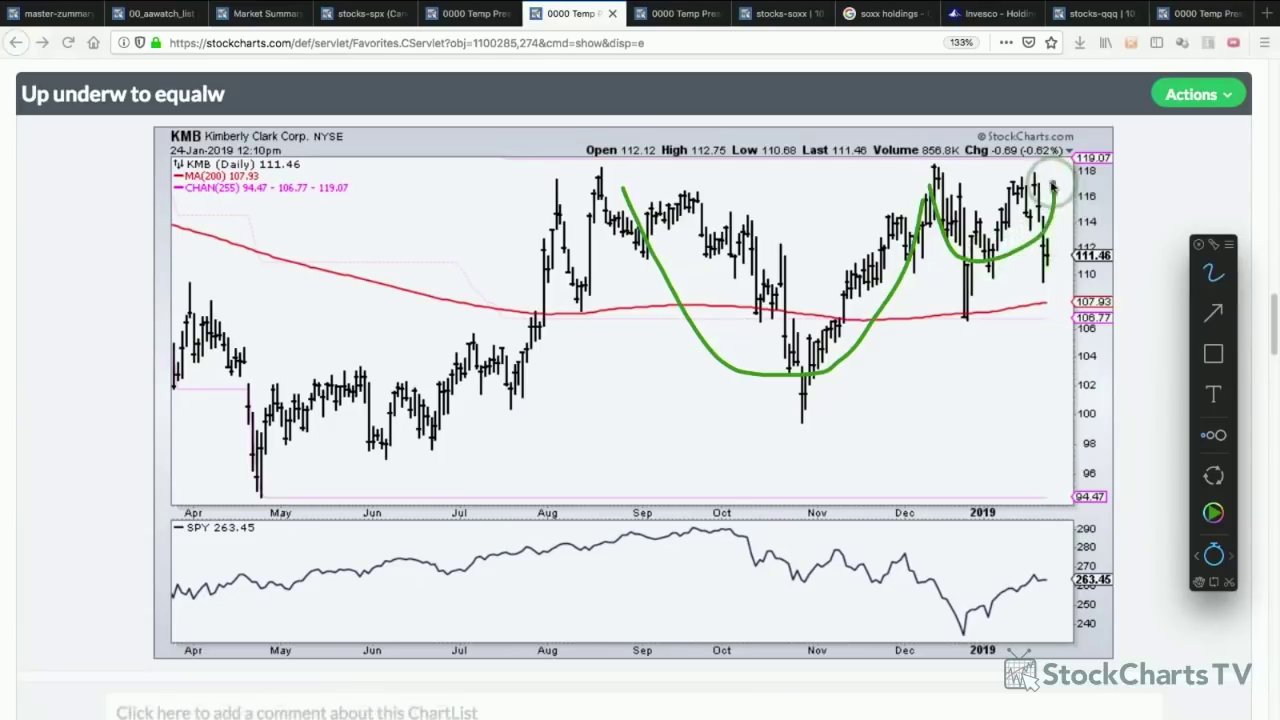
{"action": "left_click_drag", "start_coordinate": [597, 170], "coordinate": [1080, 182]}
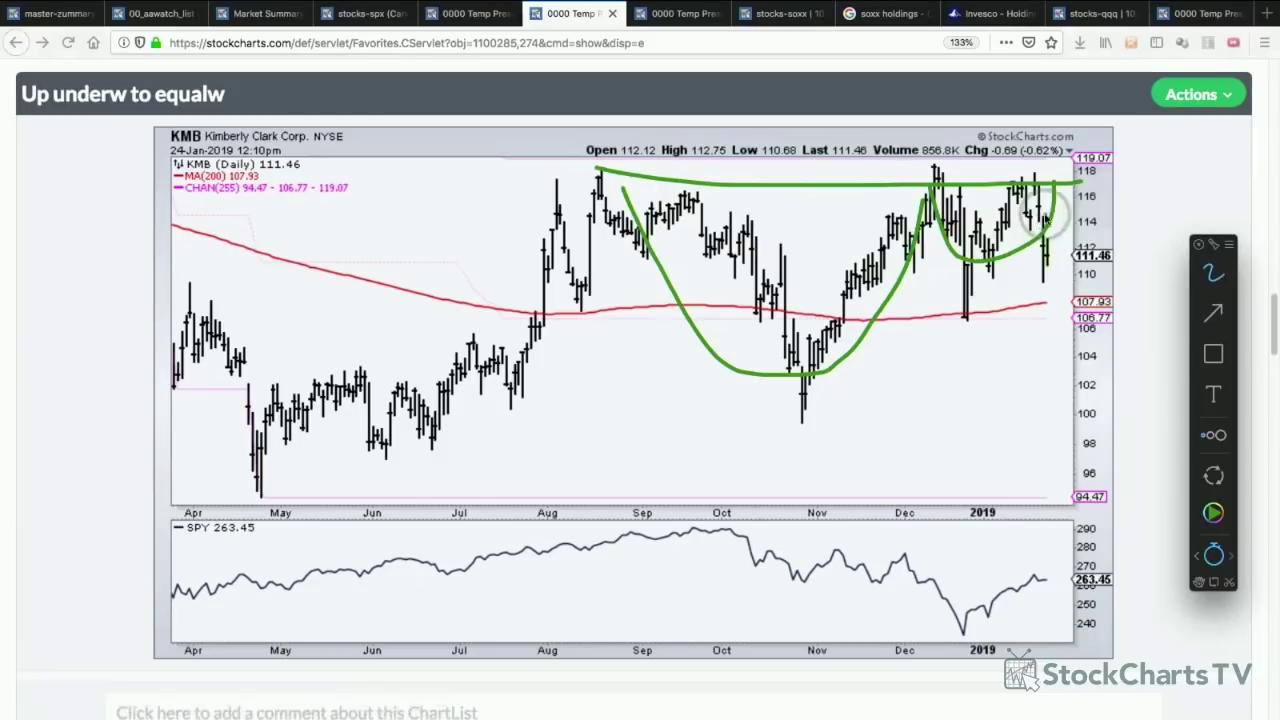
- Replace the freehand drawing with straight lines: one falling along the December-January highs, one rising under the lows, and a short upward stroke beside the last bar
{"action": "key", "text": "Escape"}
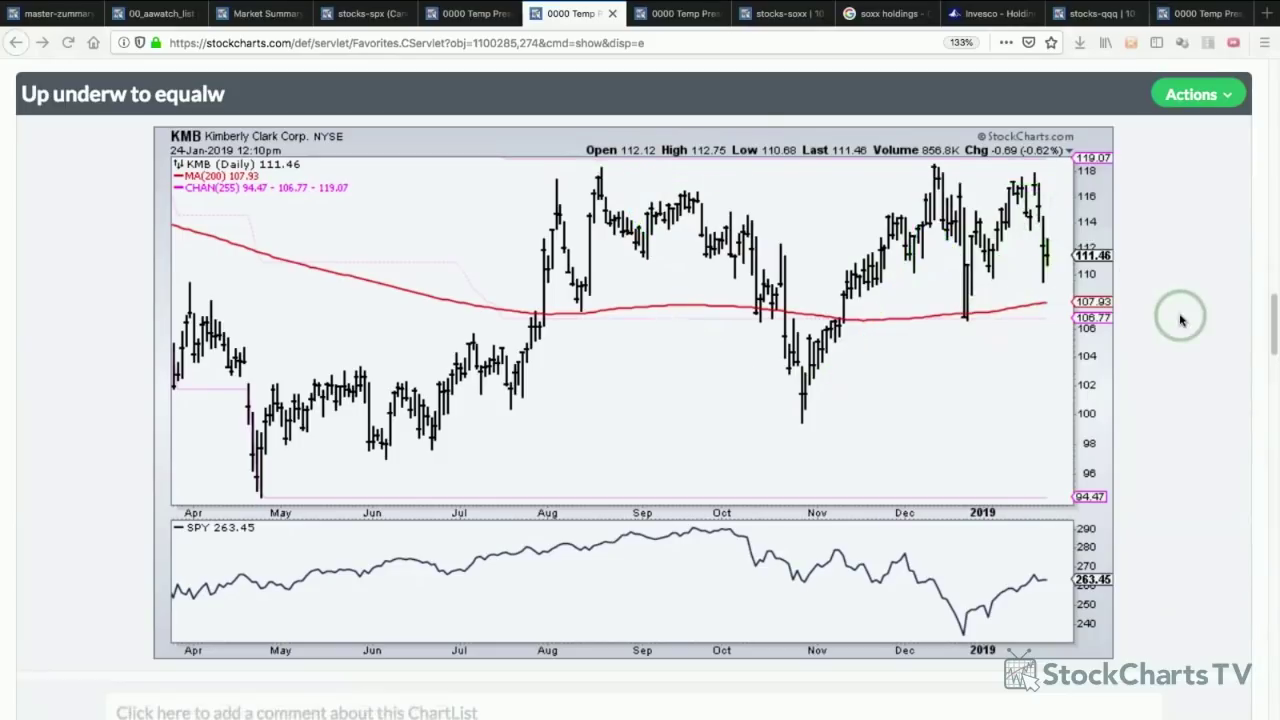
{"action": "key", "text": "ctrl+shift+d"}
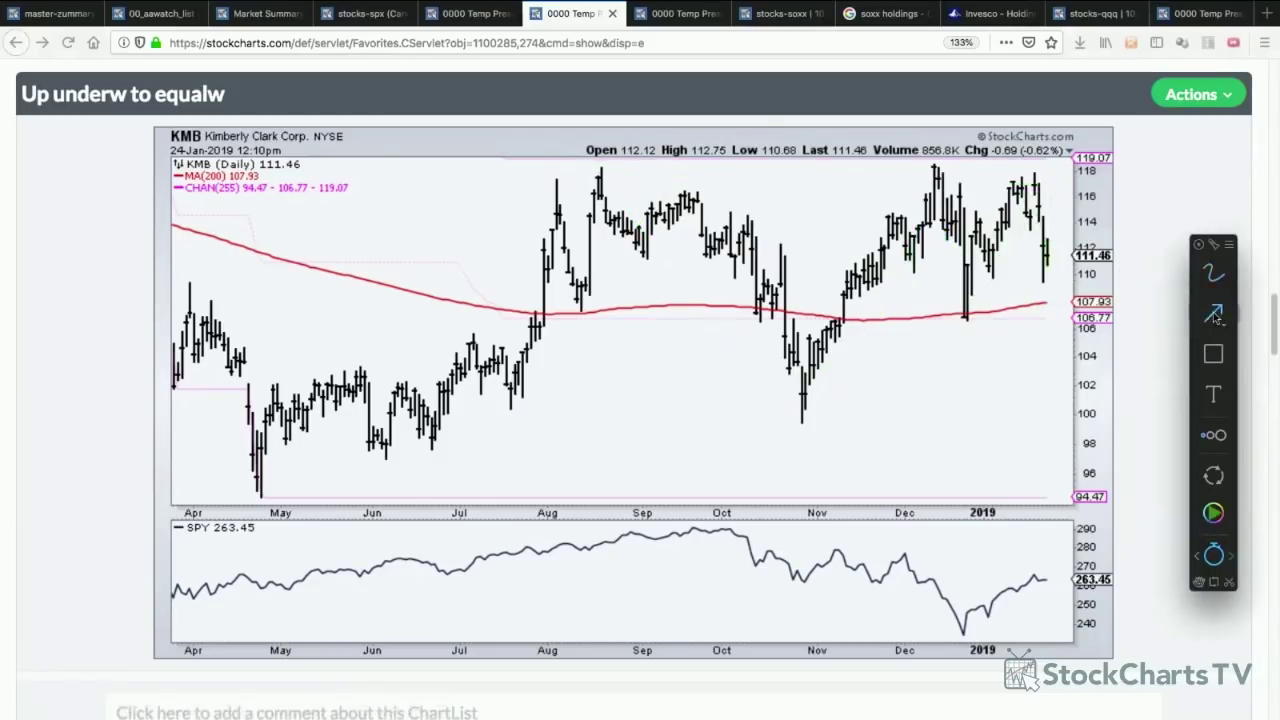
{"action": "left_click", "coordinate": [1213, 316]}
{"action": "left_click_drag", "start_coordinate": [928, 160], "coordinate": [1063, 180]}
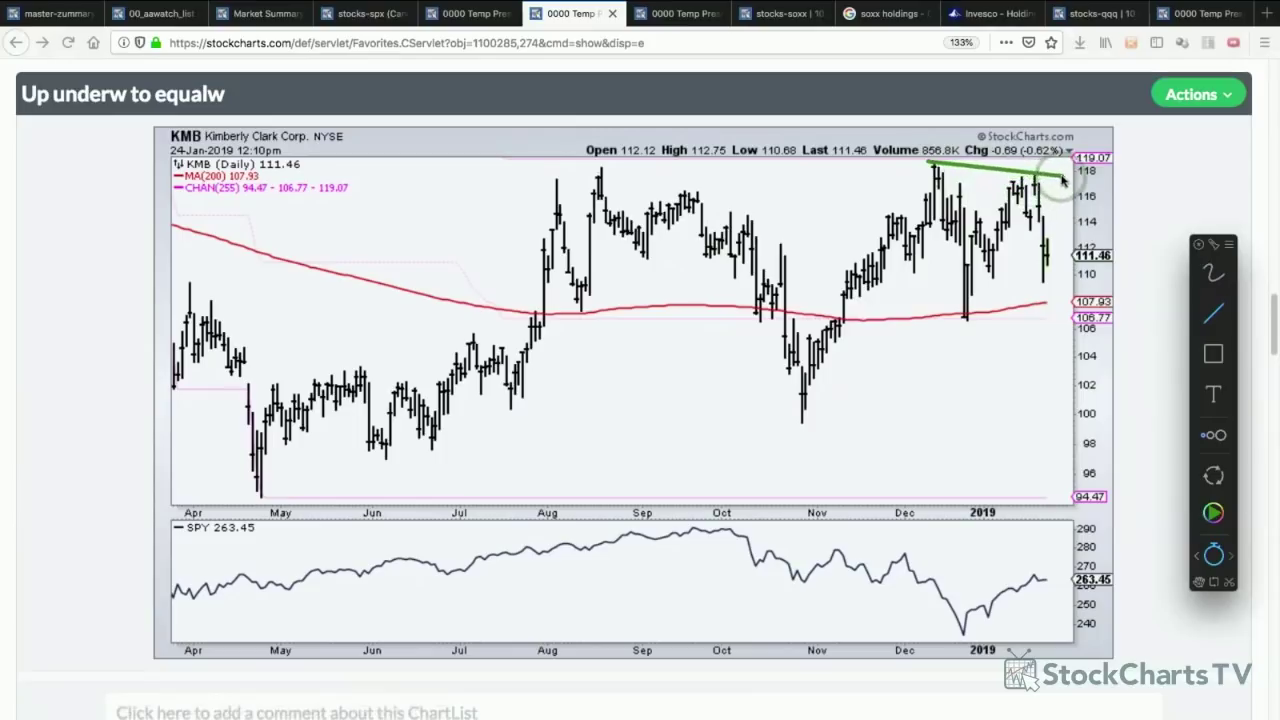
{"action": "mouse_move", "coordinate": [964, 321]}
{"action": "left_mouse_down"}
{"action": "mouse_move", "coordinate": [1073, 270]}
{"action": "mouse_move", "coordinate": [1063, 218]}
{"action": "left_mouse_up"}
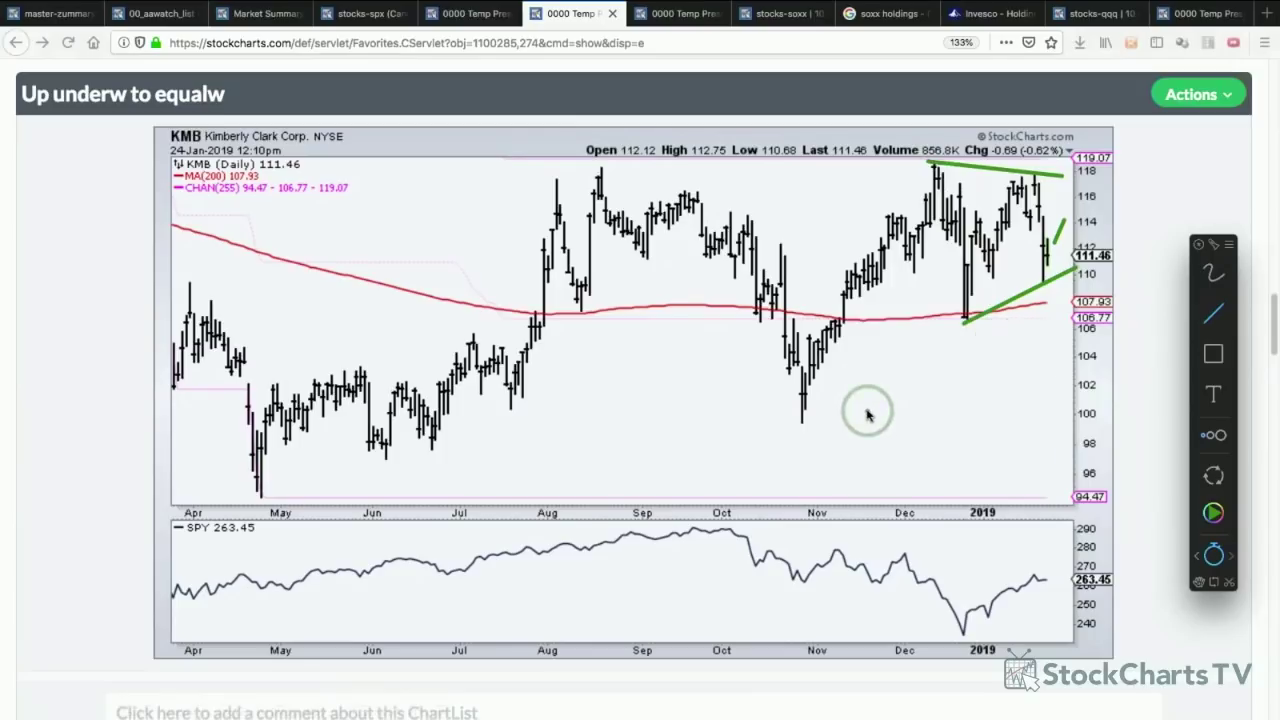
- On the WB daily chart, draw falling lines from May to October and December to January, and a horizontal line at about 54 from November
{"action": "scroll", "coordinate": [867, 415], "scroll_direction": "down", "scroll_amount": 8}
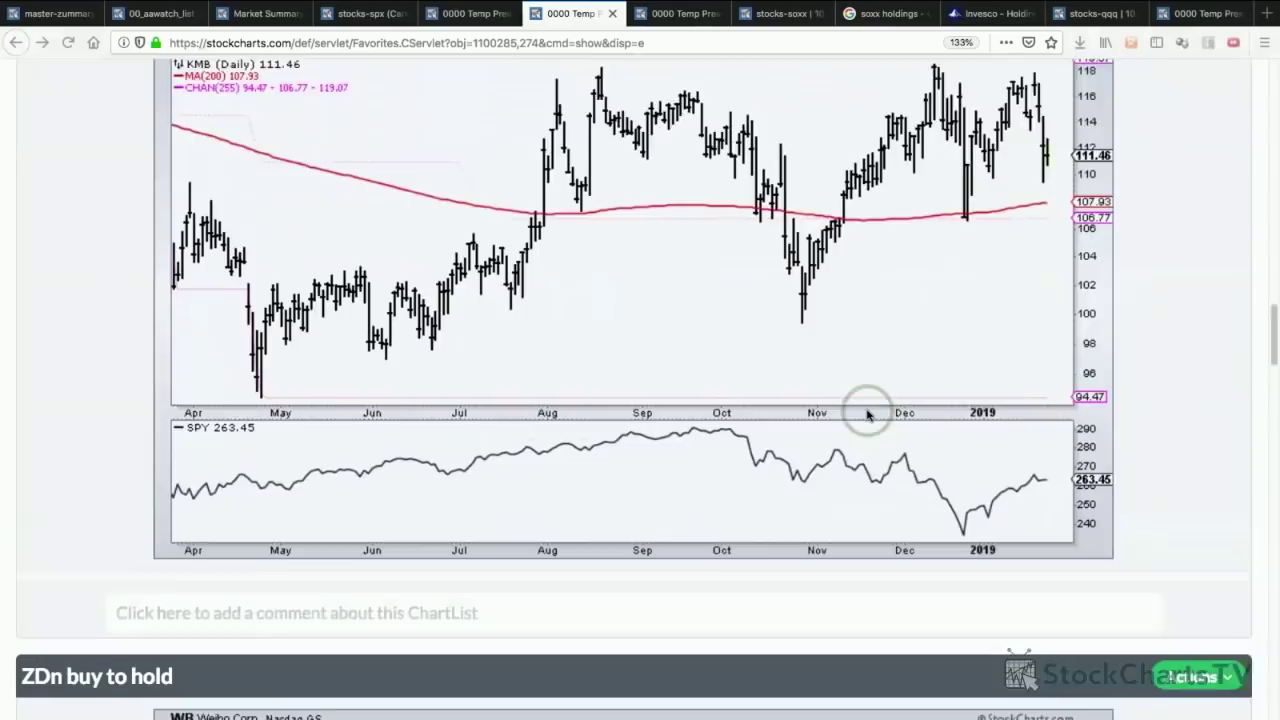
{"action": "scroll", "coordinate": [867, 410], "scroll_direction": "down", "scroll_amount": 4}
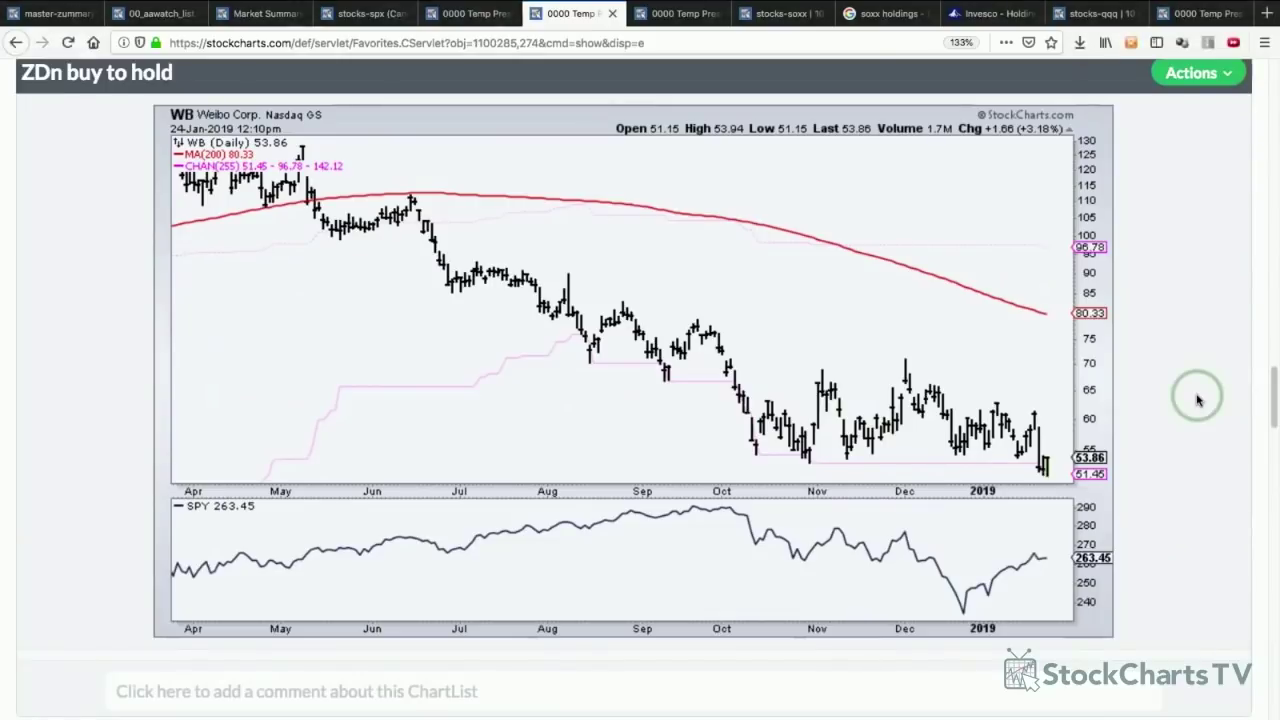
{"action": "key", "text": "F8"}
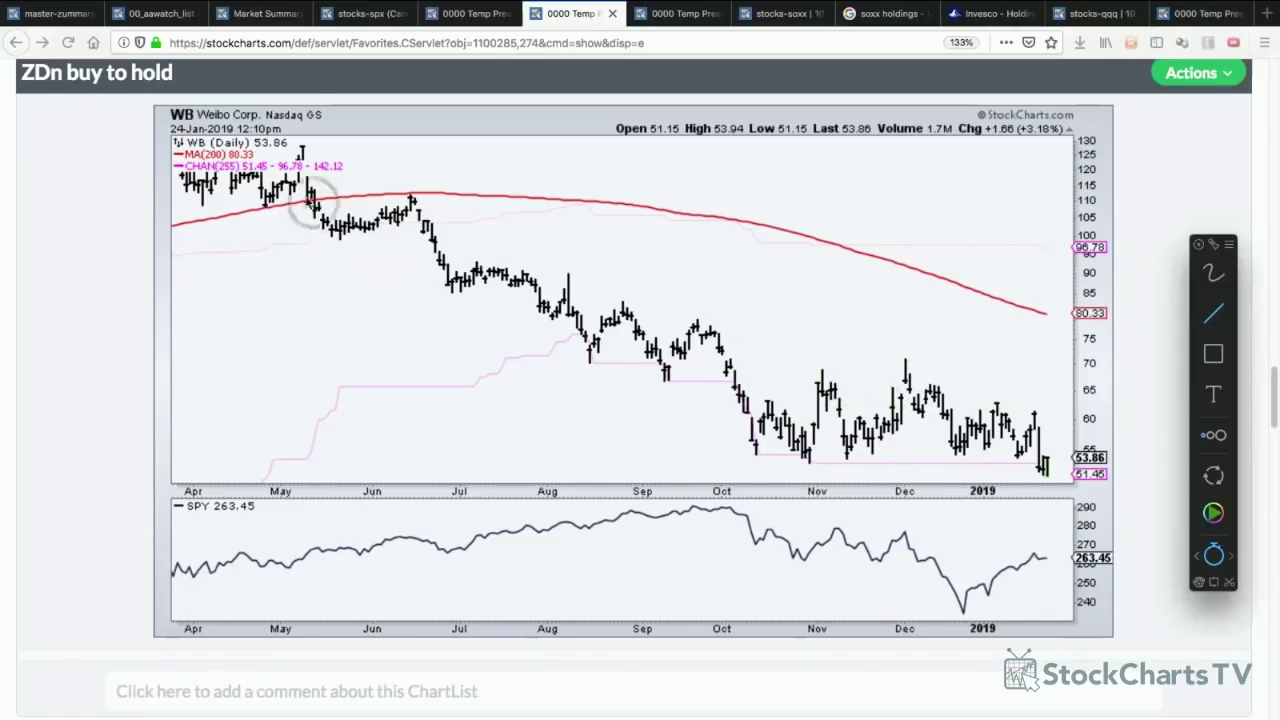
{"action": "mouse_move", "coordinate": [296, 183]}
{"action": "left_mouse_down"}
{"action": "mouse_move", "coordinate": [766, 378]}
{"action": "mouse_move", "coordinate": [774, 404]}
{"action": "left_mouse_up"}
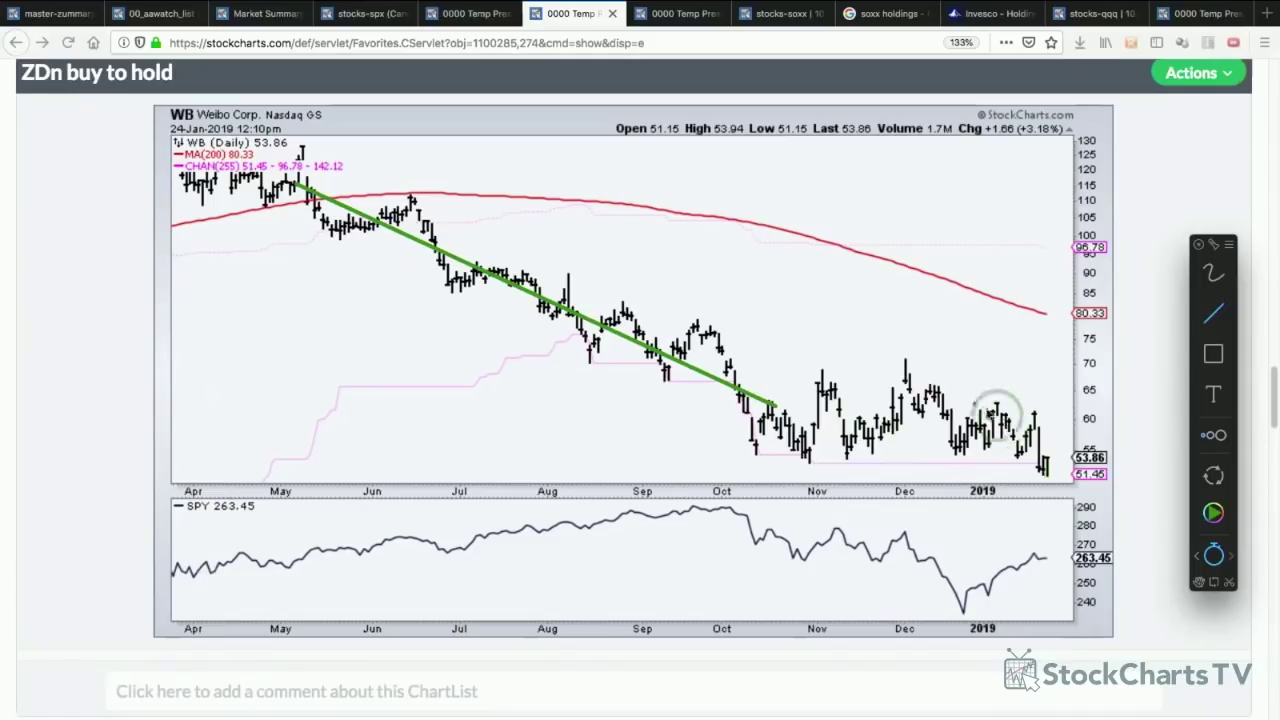
{"action": "left_click_drag", "start_coordinate": [906, 358], "coordinate": [1022, 411]}
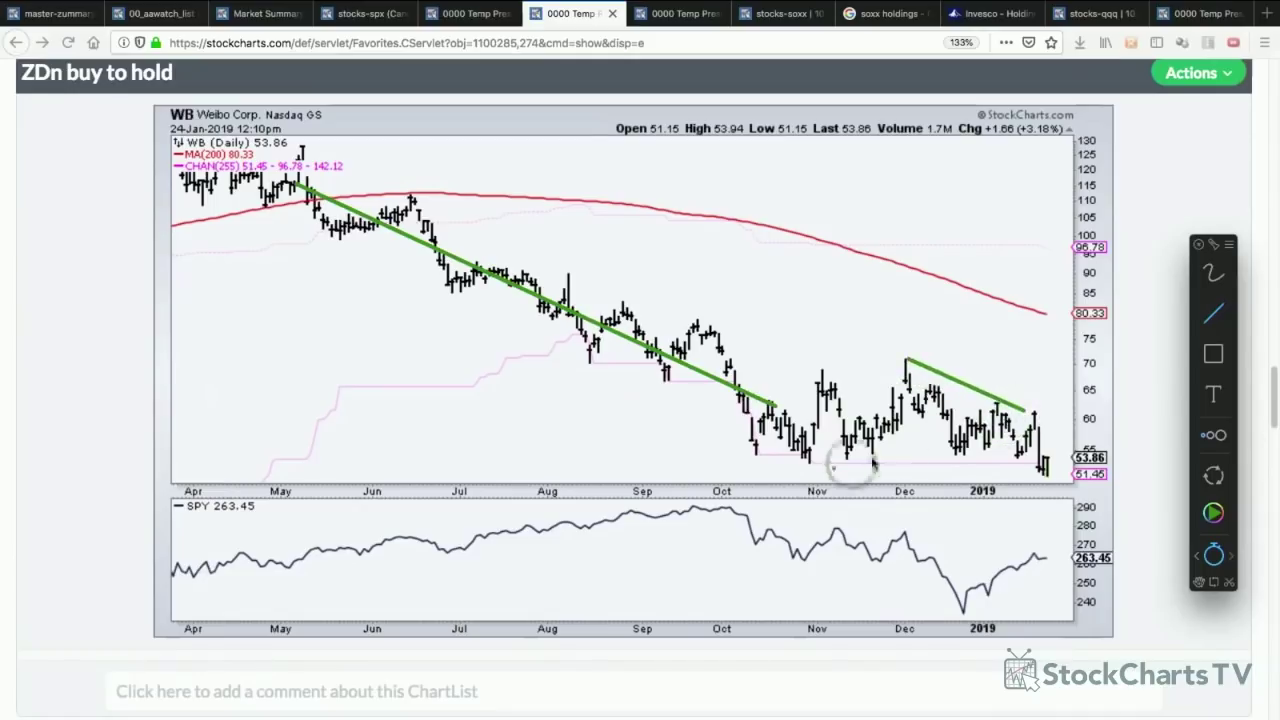
{"action": "left_click_drag", "start_coordinate": [822, 459], "coordinate": [1055, 459]}
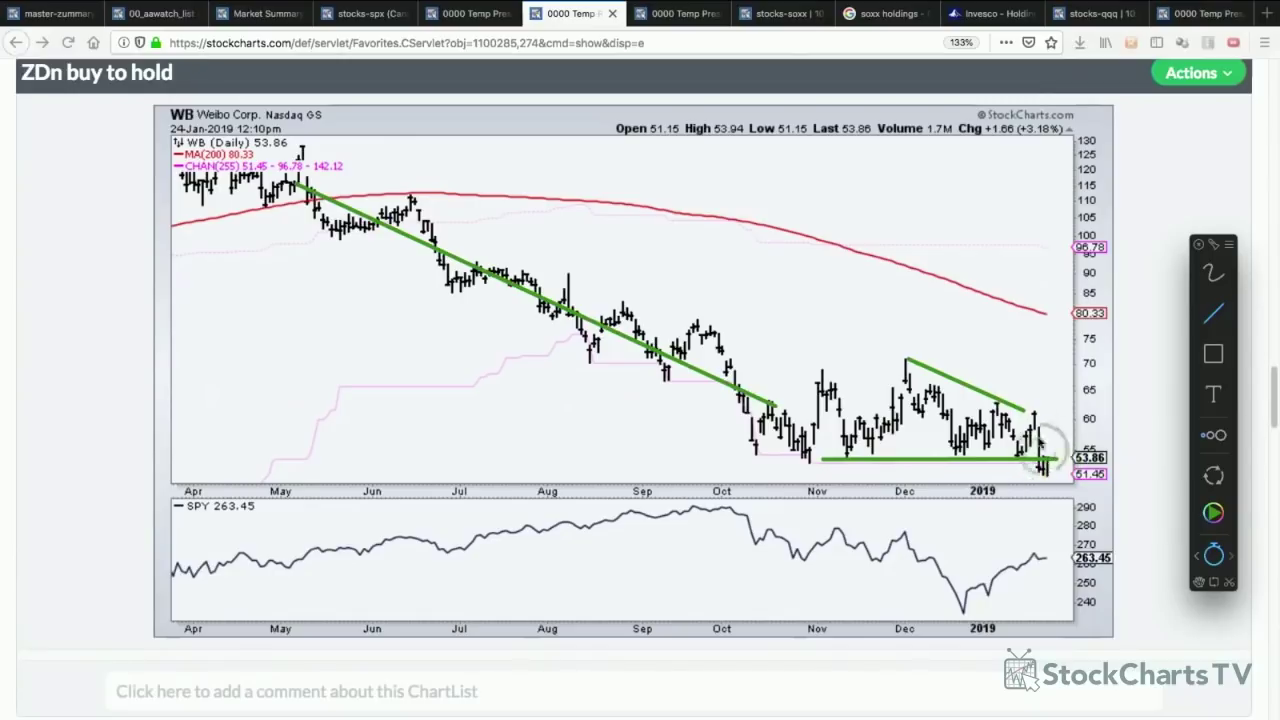
- Clear the WB annotations, go to the MDLZ daily chart and draw a horizontal line at about 41.7 from April to January
{"action": "key", "text": "Escape"}
{"action": "scroll", "coordinate": [1028, 388], "scroll_direction": "down", "scroll_amount": 8}
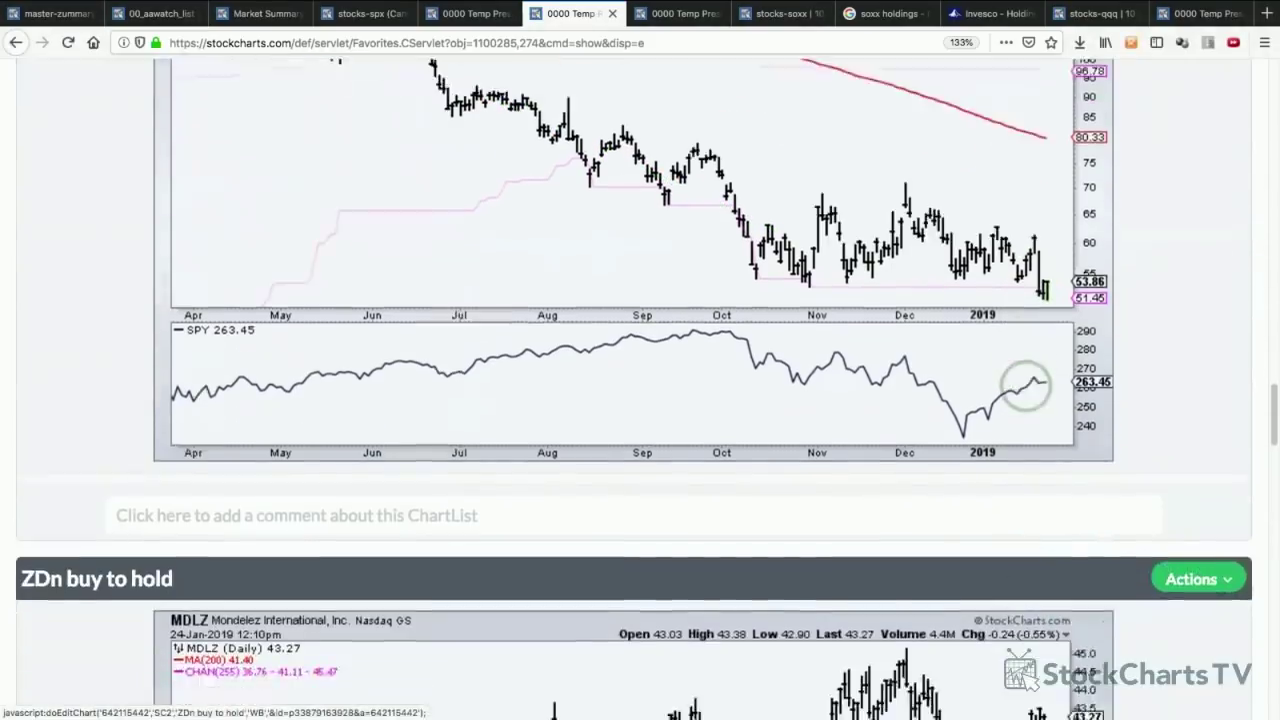
{"action": "scroll", "coordinate": [1026, 383], "scroll_direction": "down", "scroll_amount": 4}
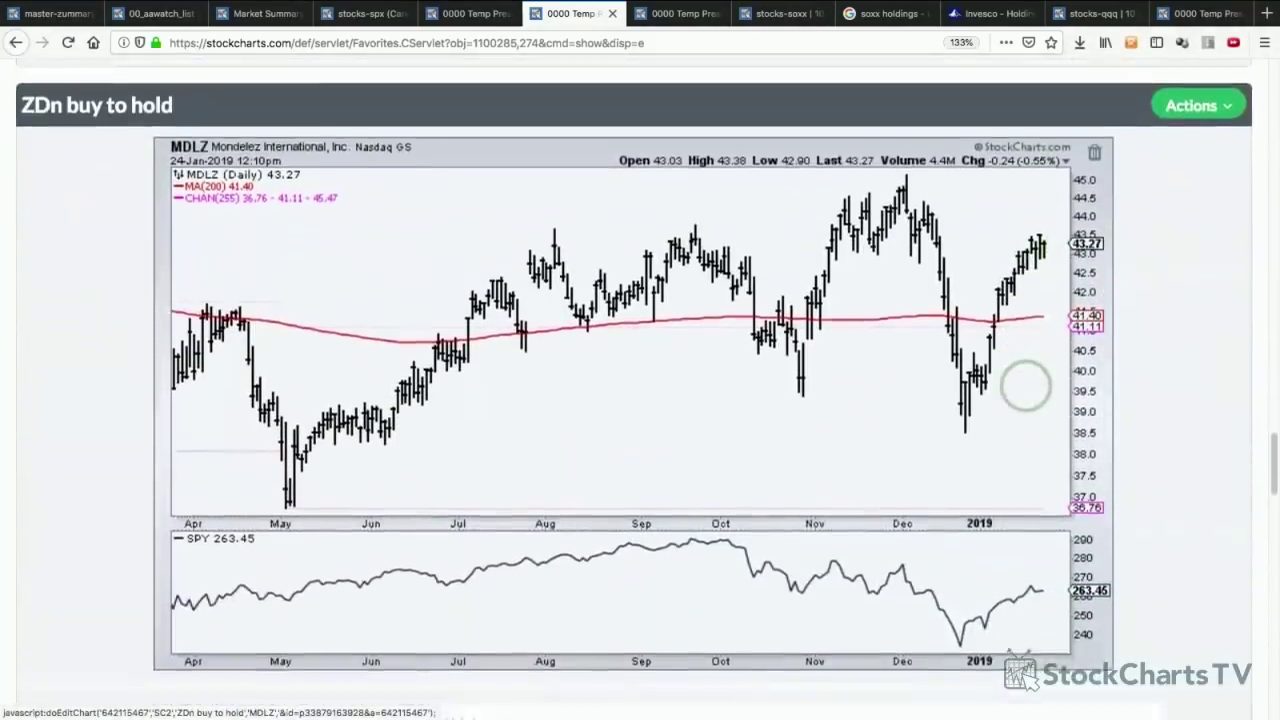
{"action": "scroll", "coordinate": [1024, 382], "scroll_direction": "up", "scroll_amount": 2}
{"action": "scroll", "coordinate": [1040, 430], "scroll_direction": "down", "scroll_amount": 1}
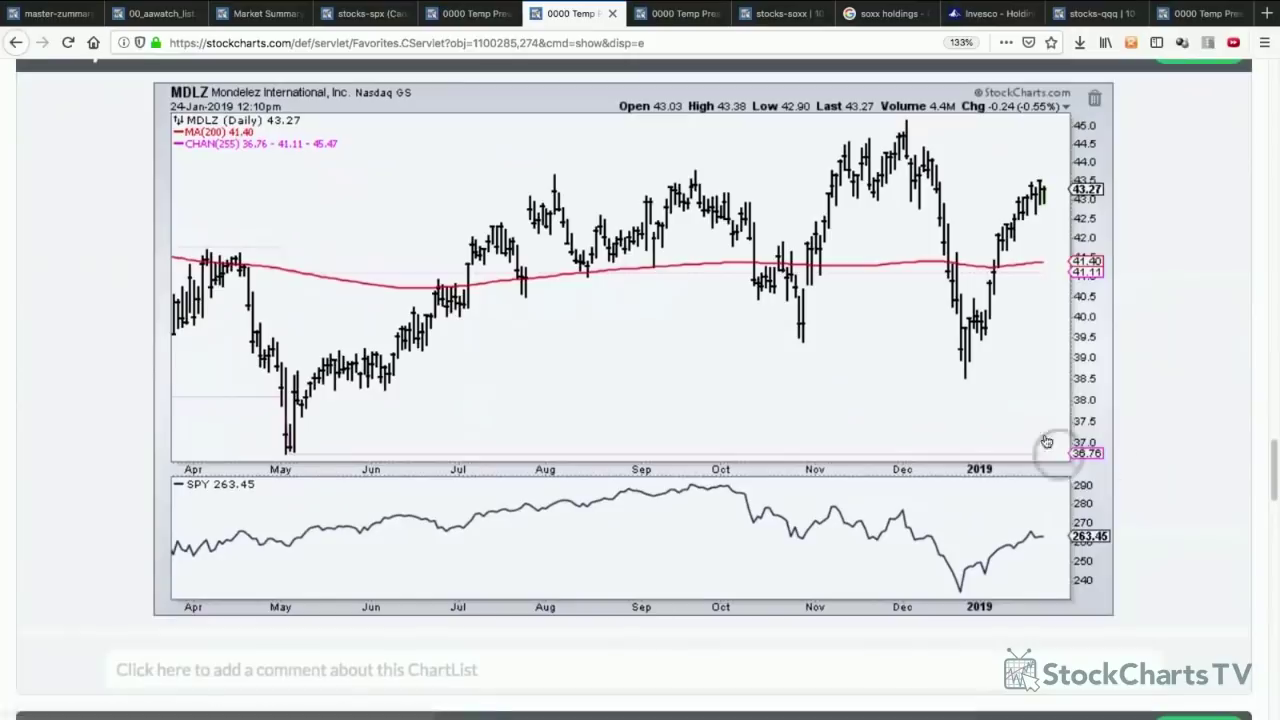
{"action": "key", "text": "alt+shift+d"}
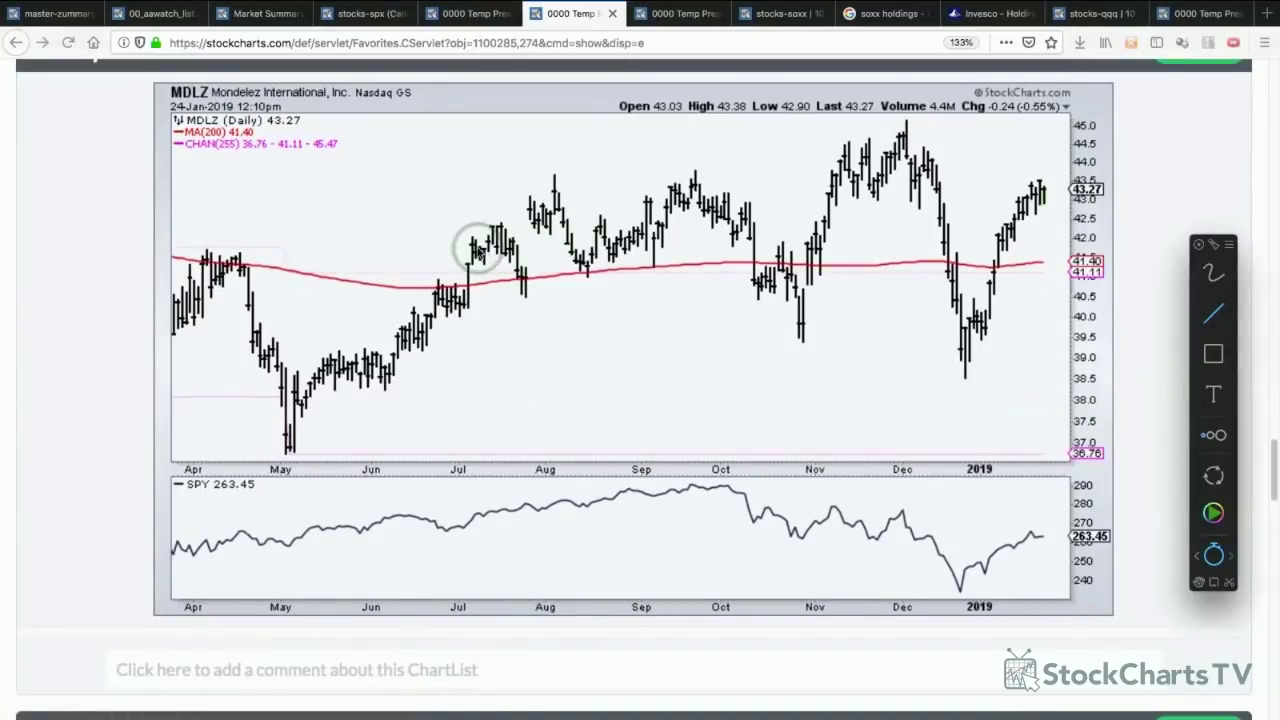
{"action": "left_click_drag", "start_coordinate": [202, 250], "coordinate": [1050, 252]}
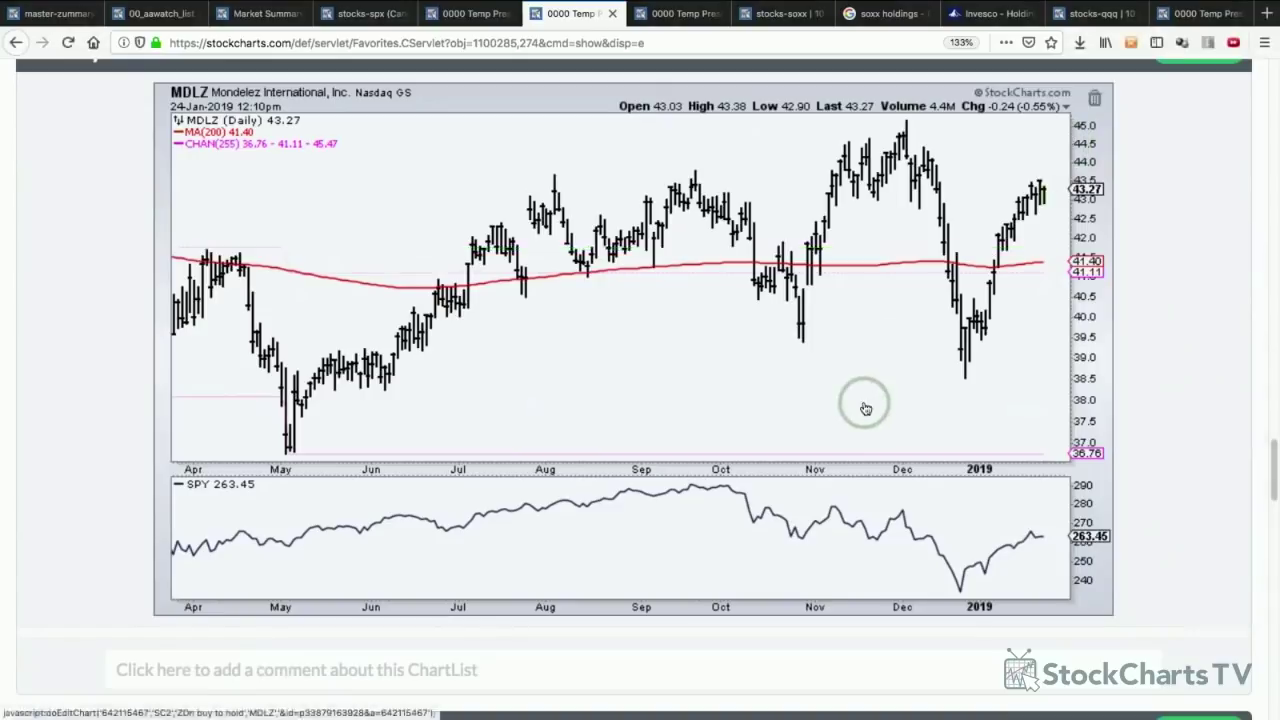
- On the VALE daily chart, draw two rising channel lines, a steep line down the November decline and a short horizontal line at about 13.6
{"action": "scroll", "coordinate": [865, 406], "scroll_direction": "down", "scroll_amount": 5}
{"action": "scroll", "coordinate": [865, 406], "scroll_direction": "down", "scroll_amount": 2}
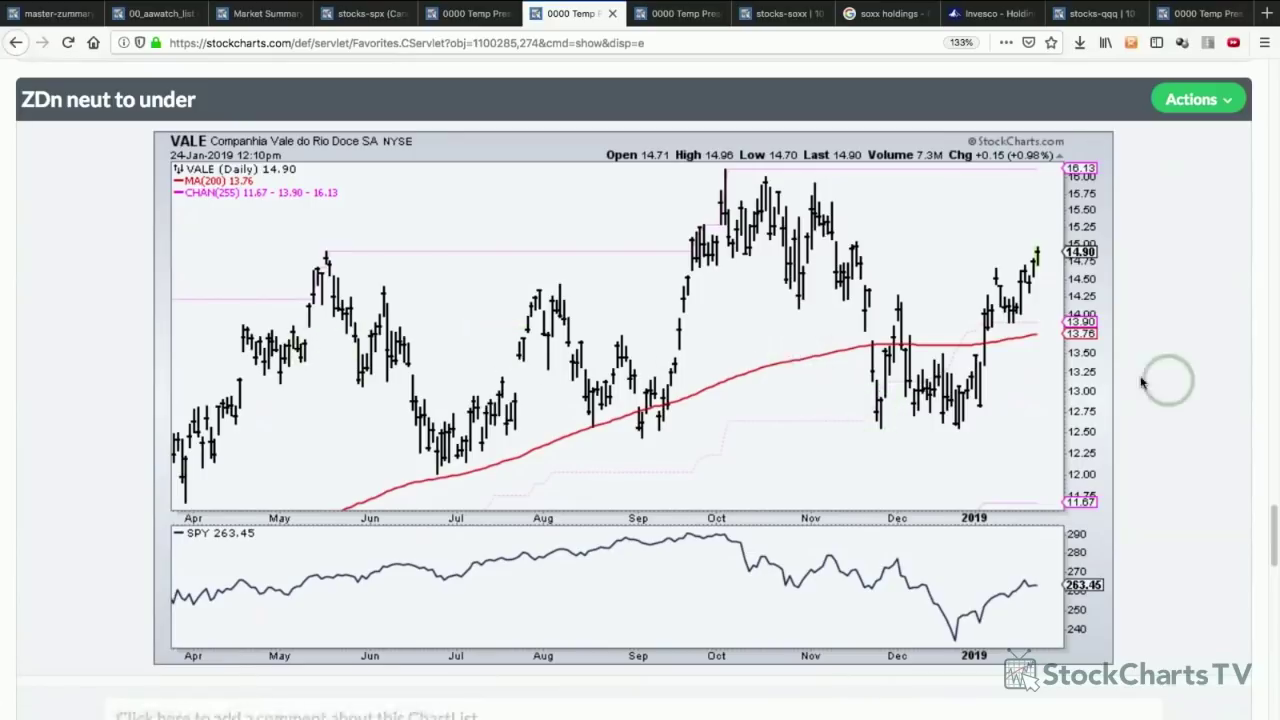
{"action": "key", "text": "ctrl+shift+a"}
{"action": "left_click_drag", "start_coordinate": [425, 461], "coordinate": [965, 401]}
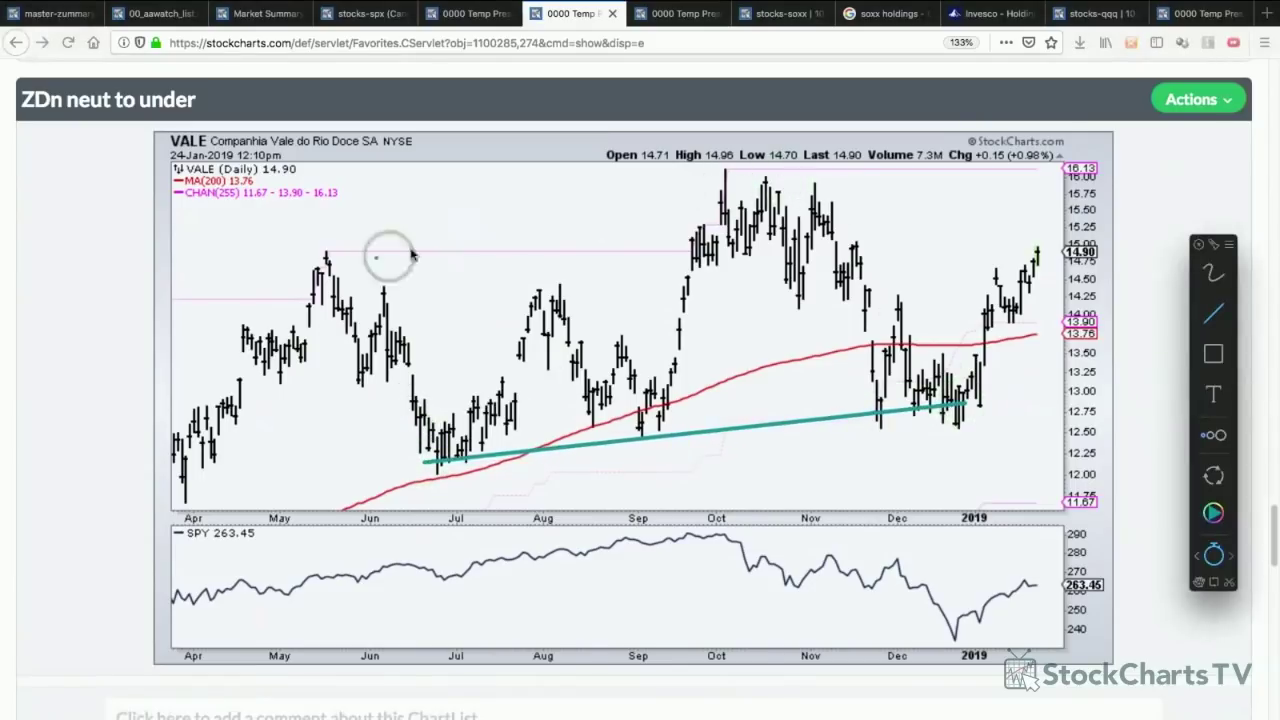
{"action": "left_click_drag", "start_coordinate": [326, 258], "coordinate": [851, 178]}
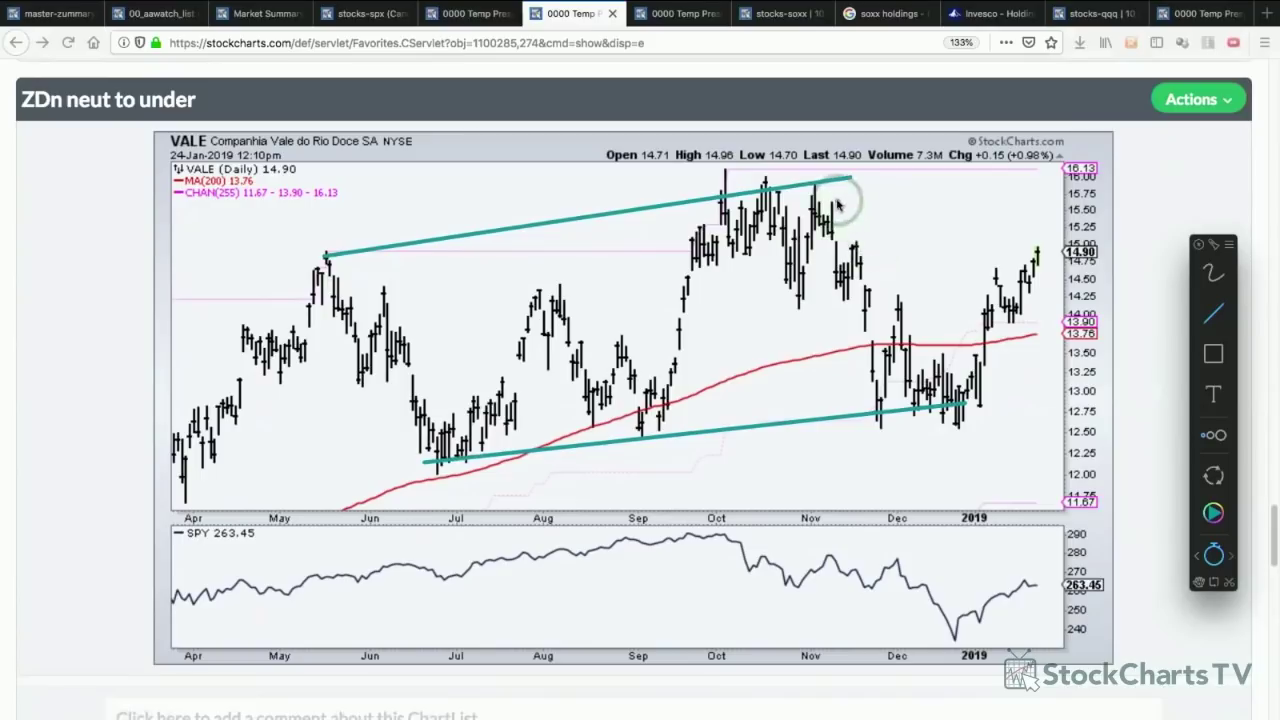
{"action": "left_click_drag", "start_coordinate": [818, 222], "coordinate": [913, 390]}
{"action": "left_click_drag", "start_coordinate": [930, 346], "coordinate": [990, 348]}
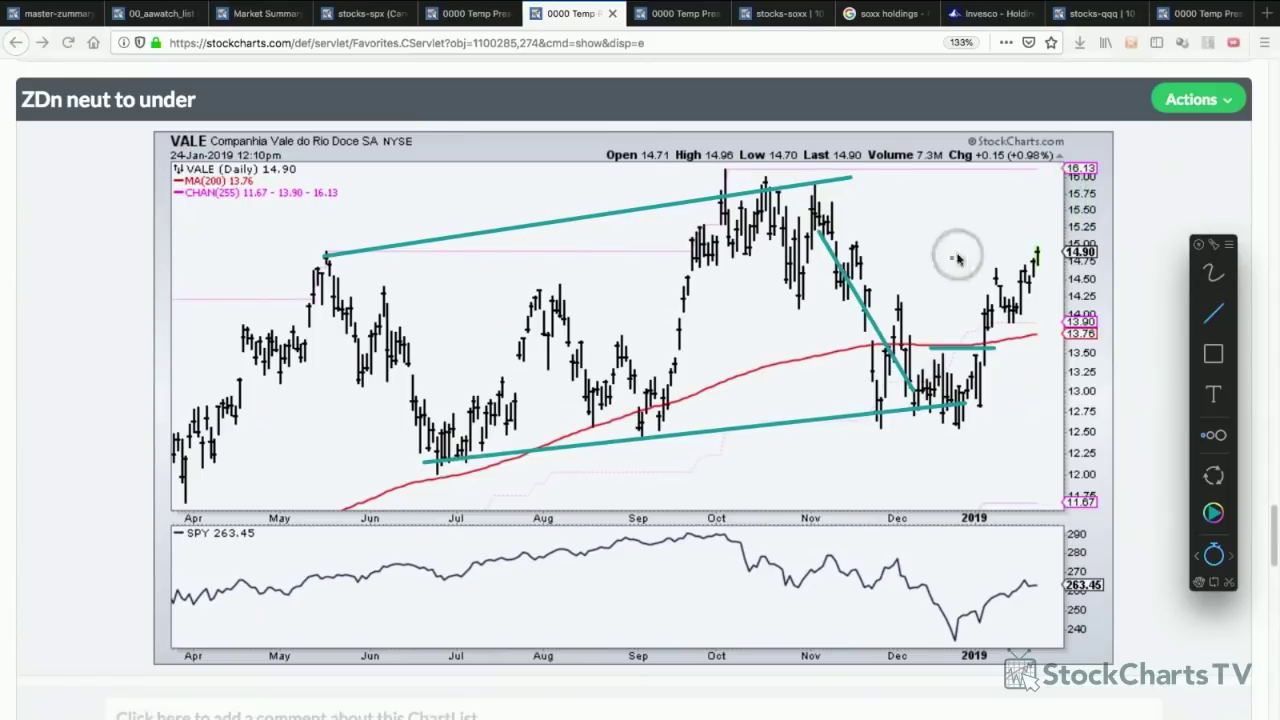
- Clear the VALE annotations and go to the GOOS daily chart
{"action": "left_click", "coordinate": [877, 310]}
{"action": "key", "text": "Escape"}
{"action": "scroll", "coordinate": [880, 375], "scroll_direction": "down", "scroll_amount": 3}
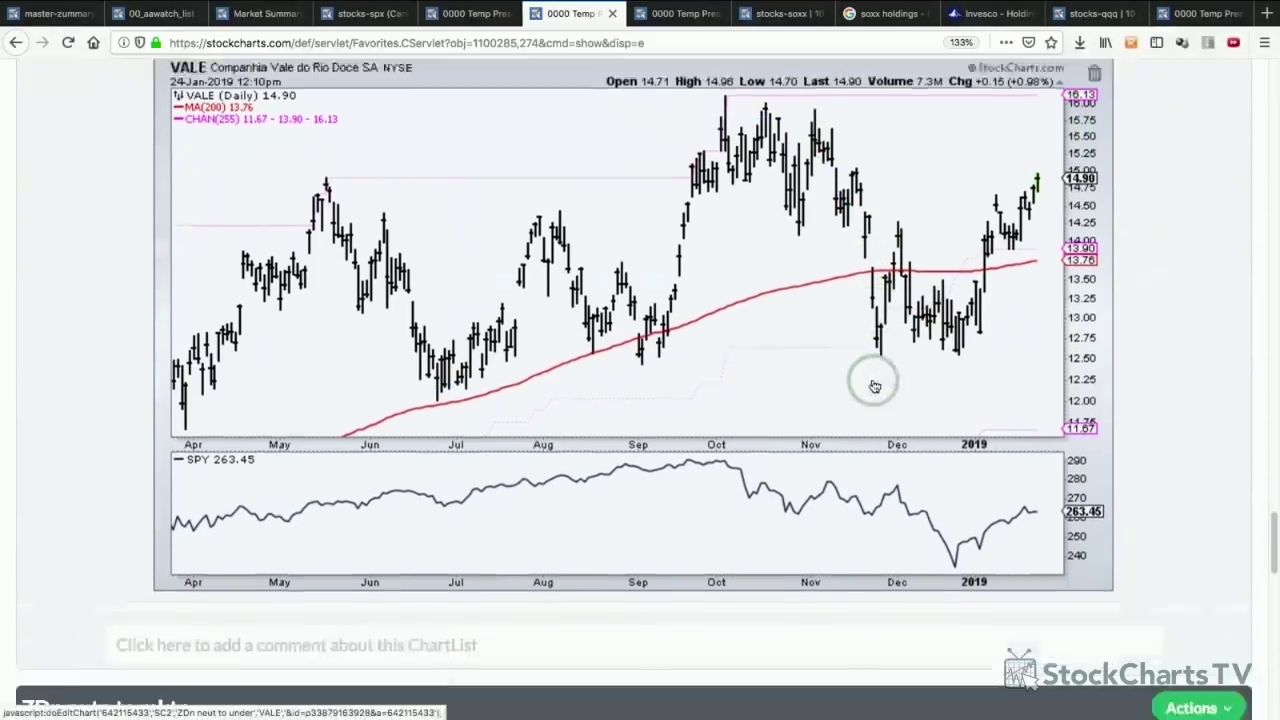
{"action": "scroll", "coordinate": [873, 386], "scroll_direction": "down", "scroll_amount": 5}
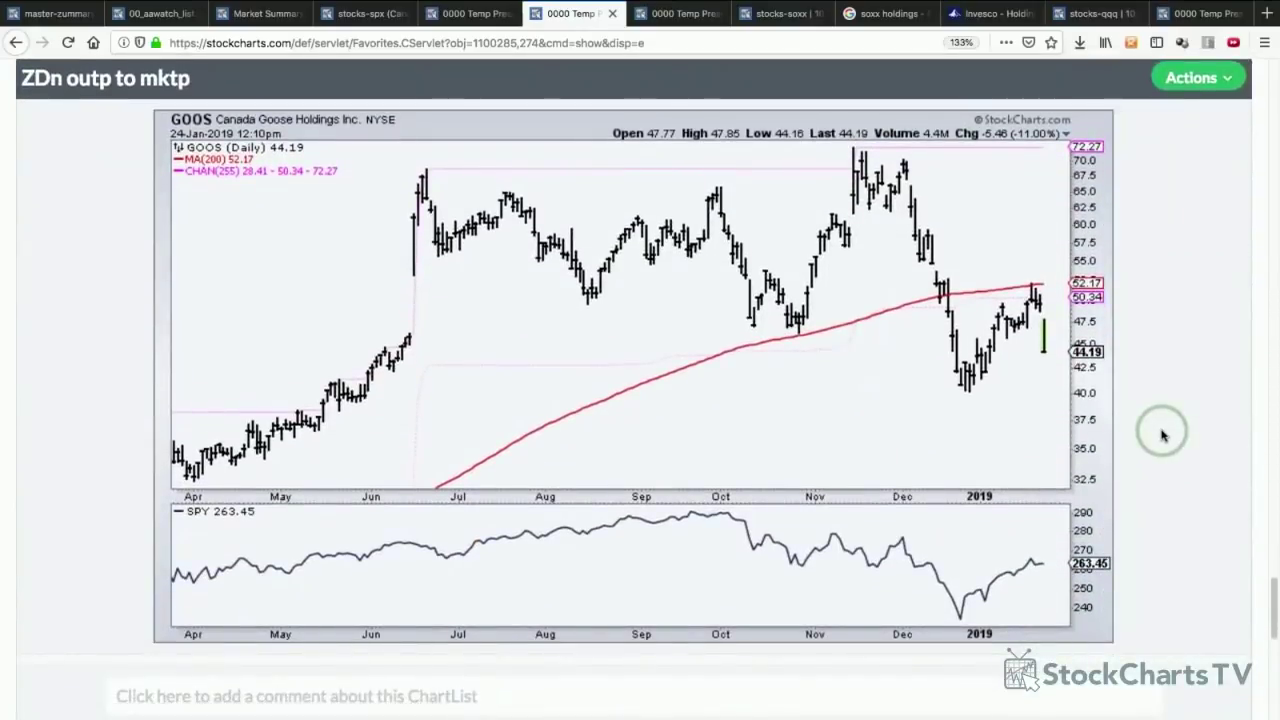
- On the GOOS chart, draw a horizontal line at about 45.5, two rising lines along the January rebound and a down arrow, and clear the annotations
{"action": "key", "text": "ctrl+shift+a"}
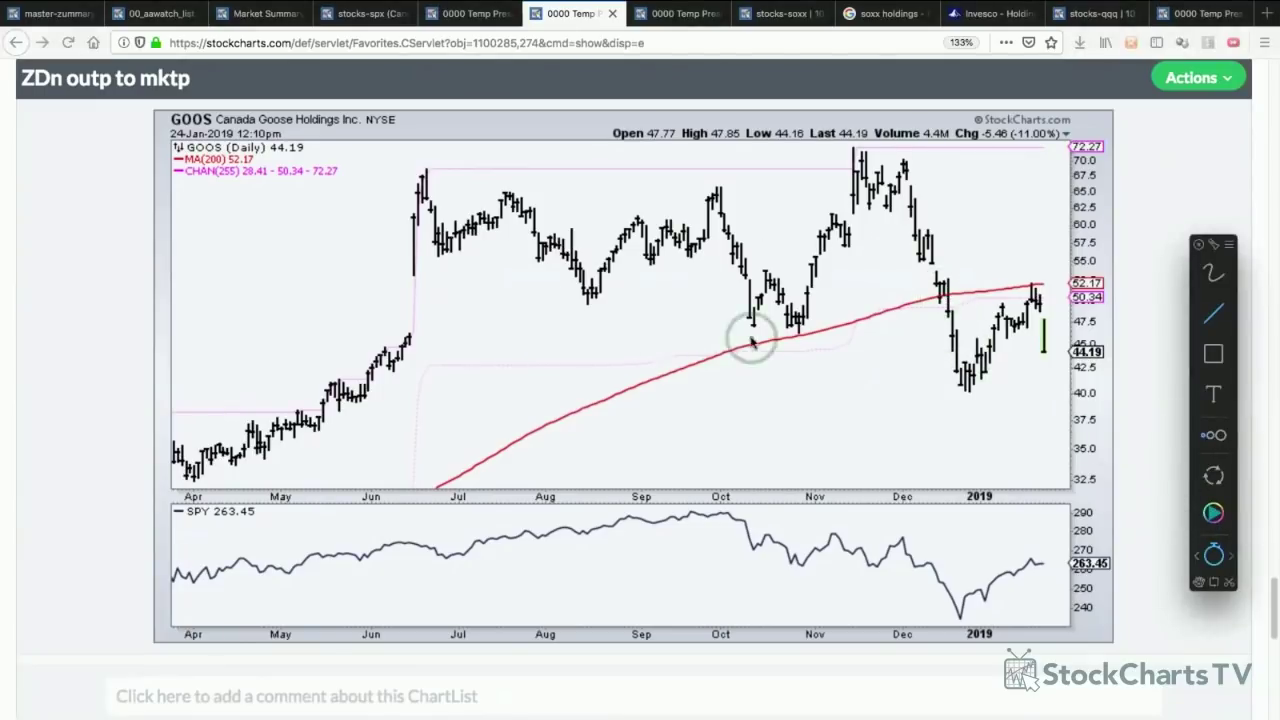
{"action": "left_click_drag", "start_coordinate": [640, 340], "coordinate": [985, 341]}
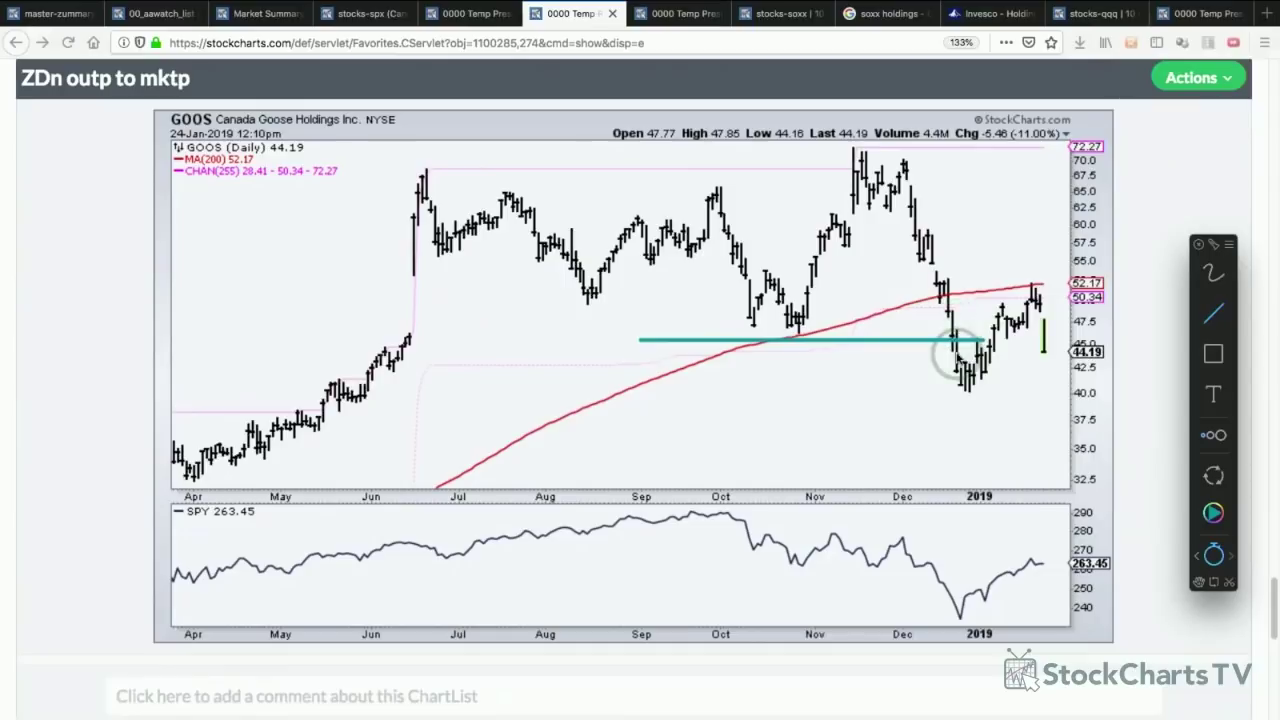
{"action": "mouse_move", "coordinate": [968, 391]}
{"action": "left_mouse_down"}
{"action": "mouse_move", "coordinate": [1052, 302]}
{"action": "mouse_move", "coordinate": [1023, 291]}
{"action": "mouse_move", "coordinate": [1037, 276]}
{"action": "left_mouse_up"}
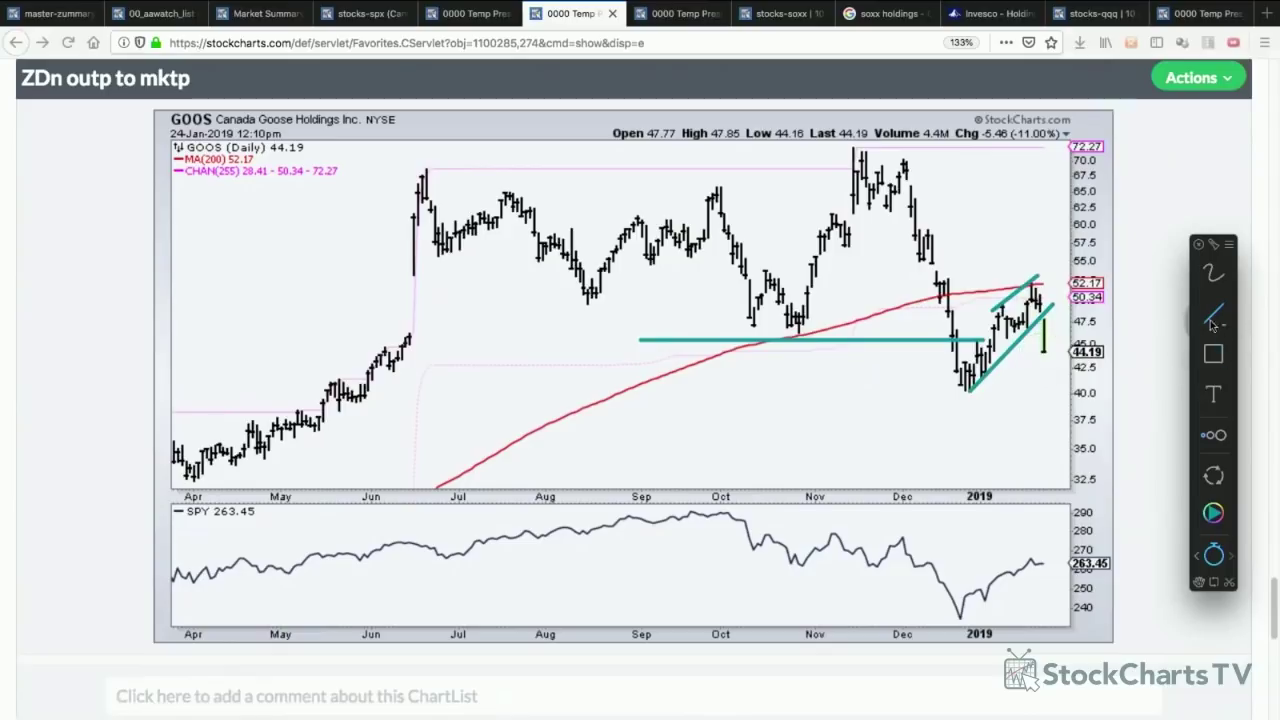
{"action": "key", "text": "a"}
{"action": "left_click_drag", "start_coordinate": [1048, 366], "coordinate": [1058, 400]}
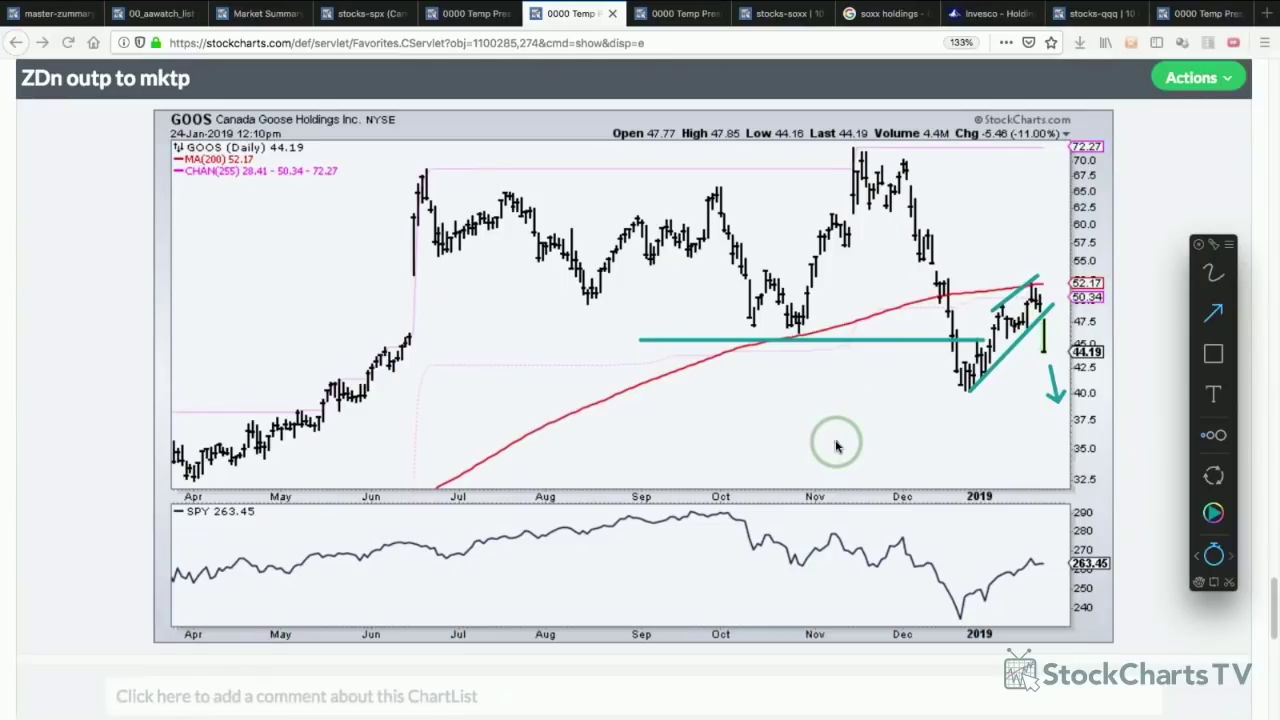
{"action": "key", "text": "Escape"}
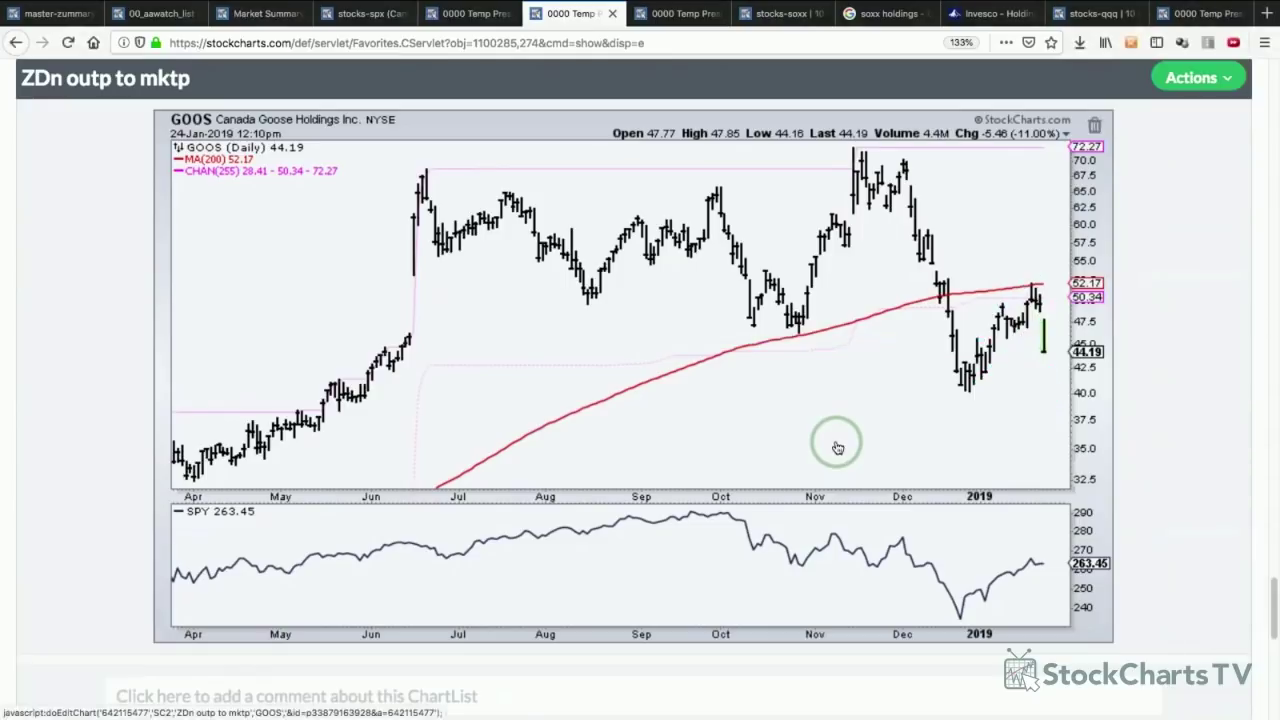
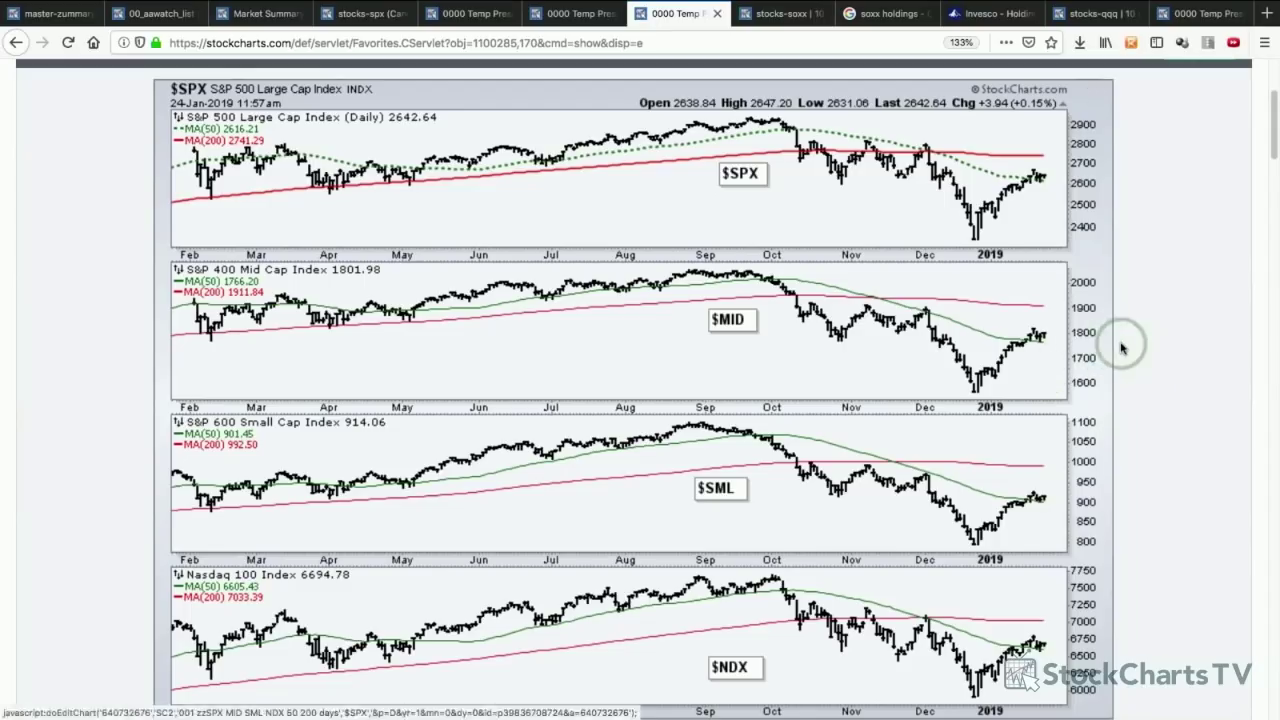
- On the four-index chart, draw short down arrows at the right end of the 200-day averages for $SPX, $MID, $SML and $NDX
{"action": "key", "text": "ctrl+alt+a"}
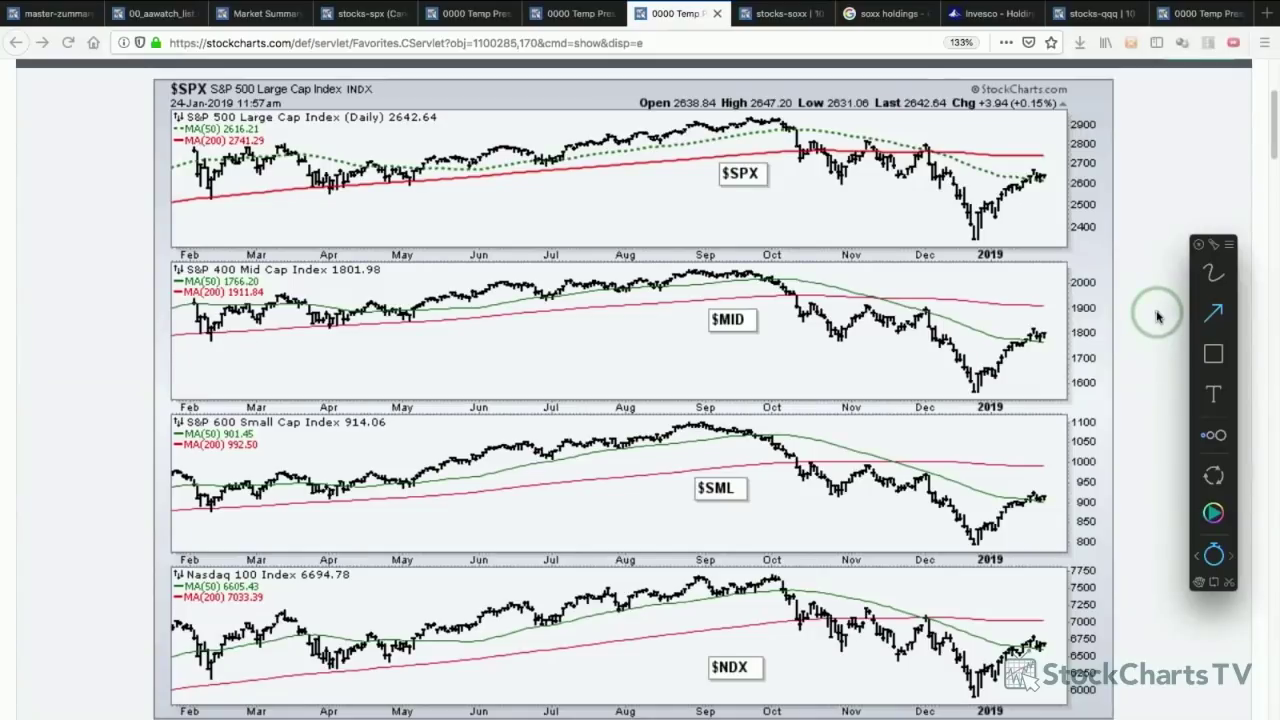
{"action": "key", "text": "Escape"}
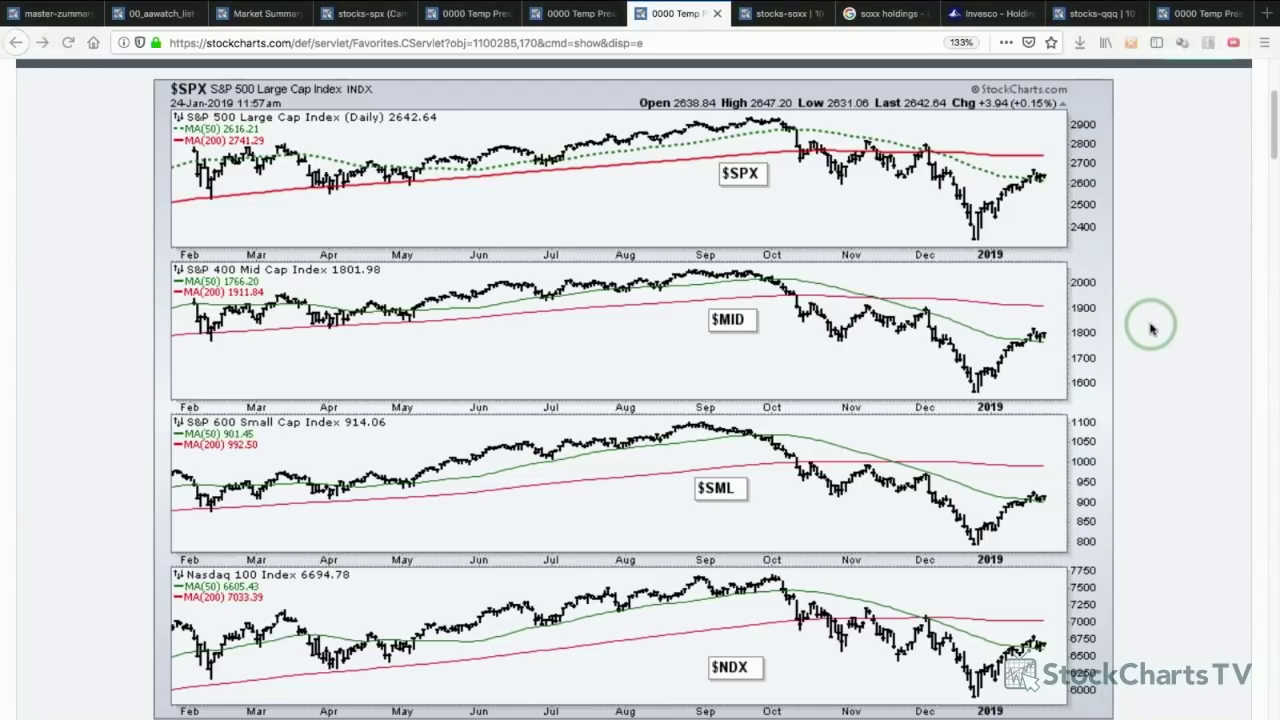
{"action": "key", "text": "ctrl+shift+a"}
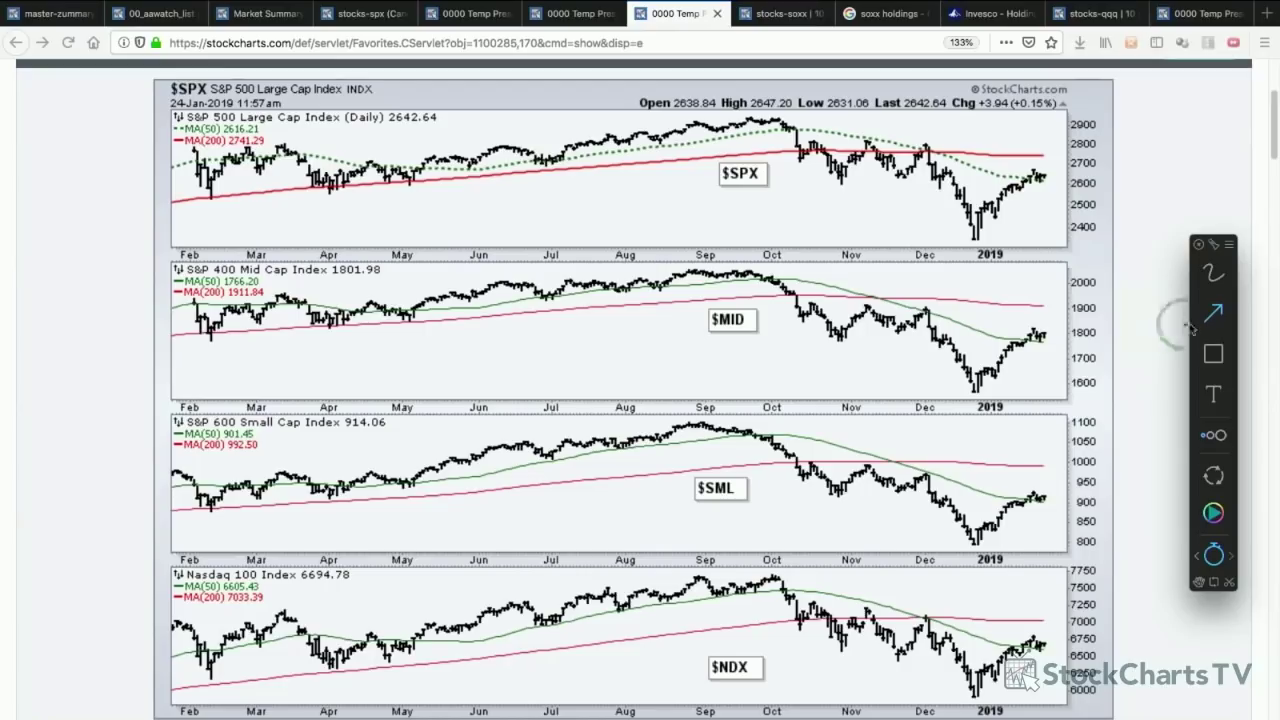
{"action": "left_click", "coordinate": [1213, 313]}
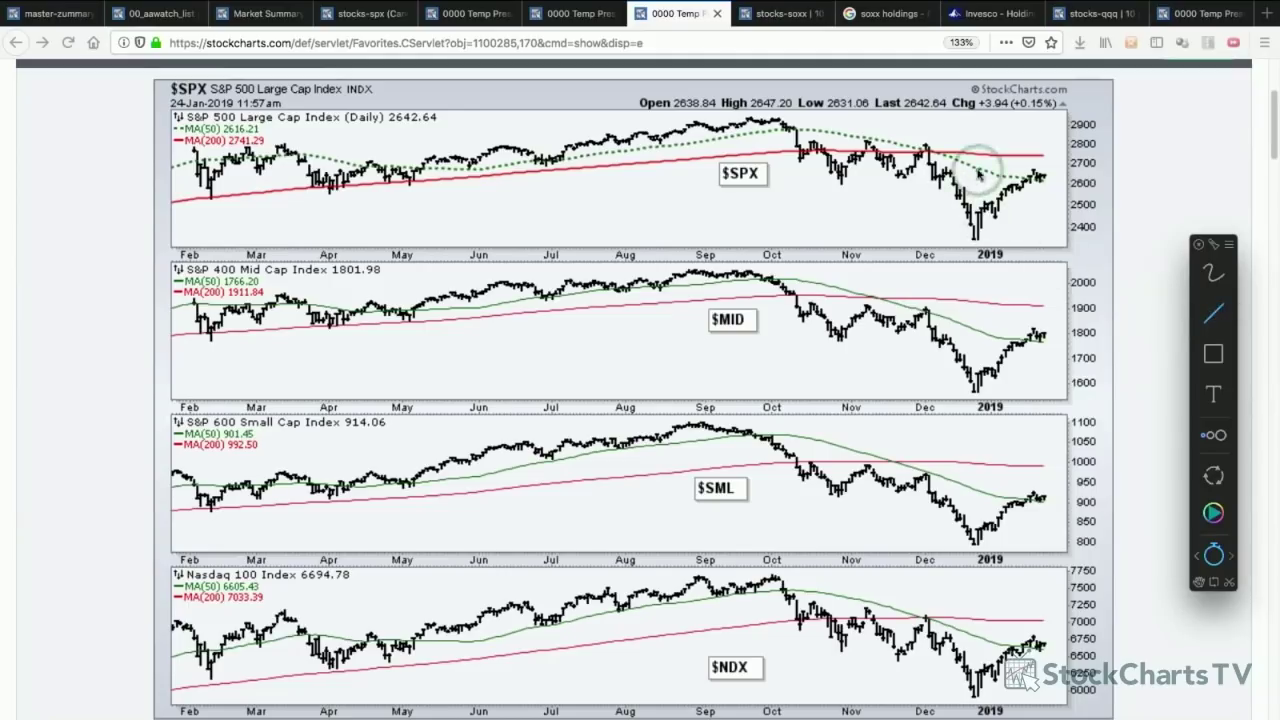
{"action": "left_click", "coordinate": [1213, 356]}
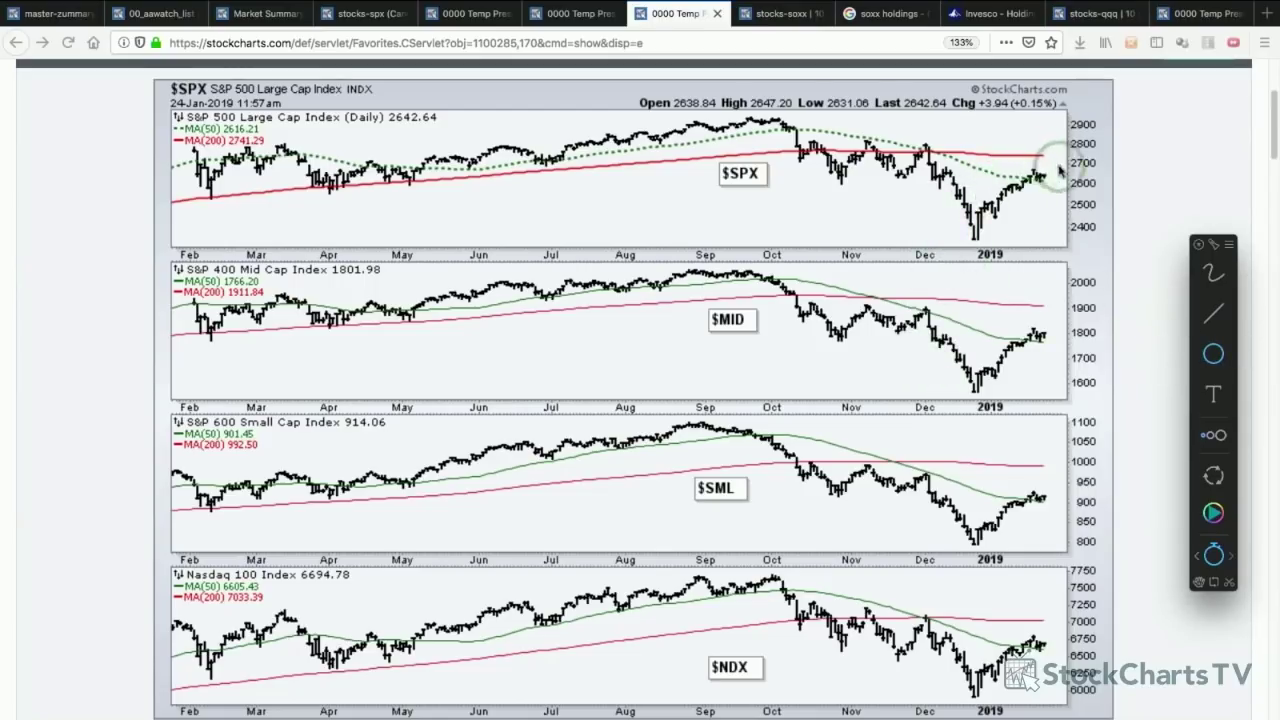
{"action": "left_click", "coordinate": [1208, 311]}
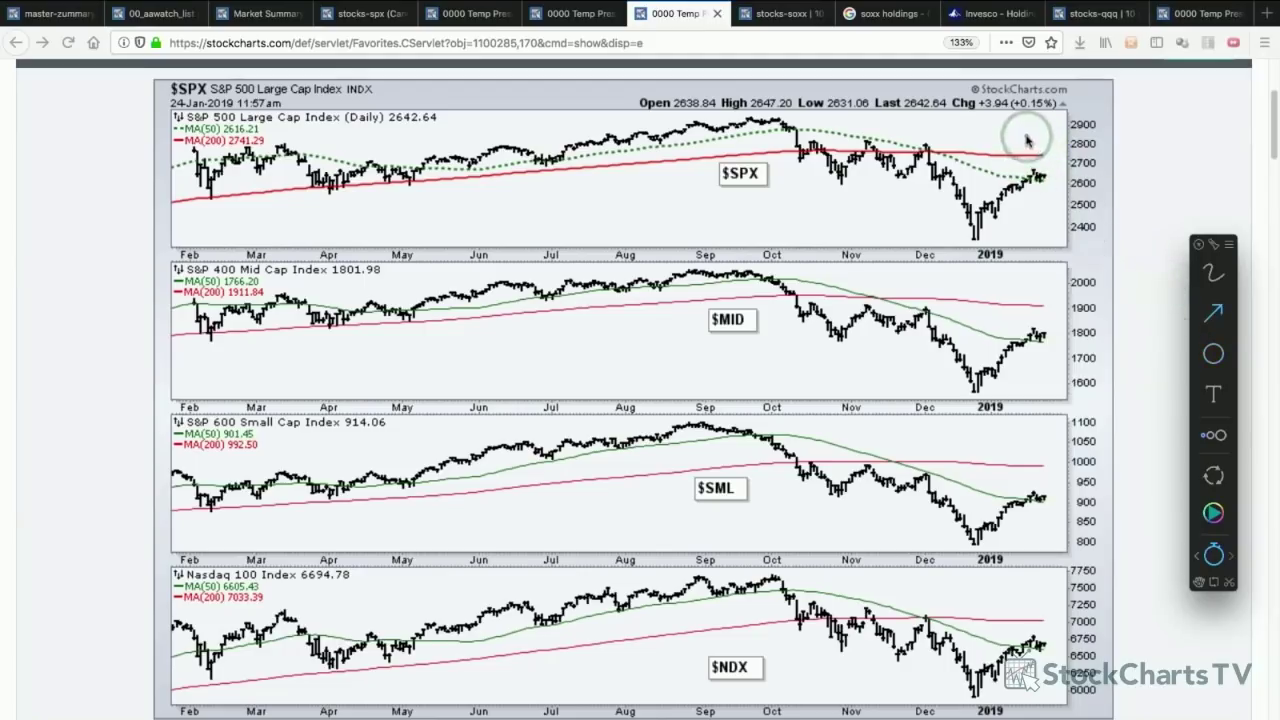
{"action": "left_click_drag", "start_coordinate": [1025, 137], "coordinate": [1036, 151]}
{"action": "left_click_drag", "start_coordinate": [1031, 290], "coordinate": [1036, 300]}
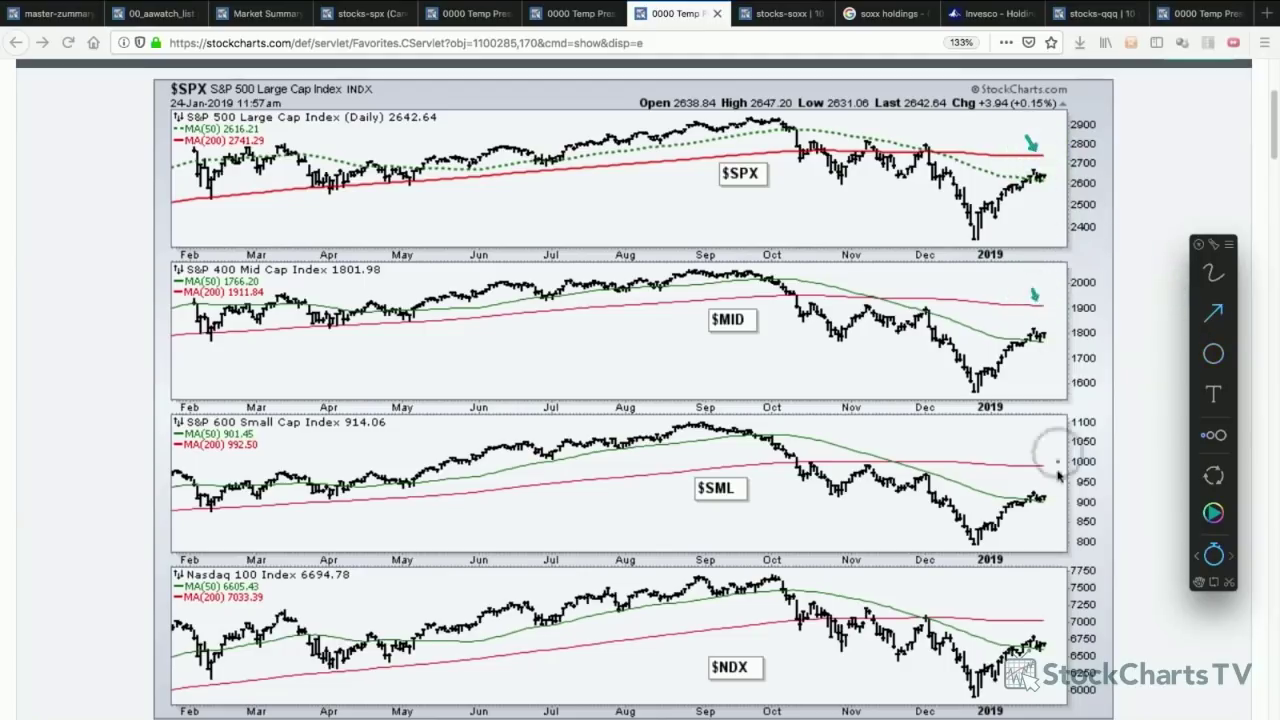
{"action": "left_click_drag", "start_coordinate": [1036, 450], "coordinate": [1038, 464]}
{"action": "left_click_drag", "start_coordinate": [1036, 598], "coordinate": [1039, 612]}
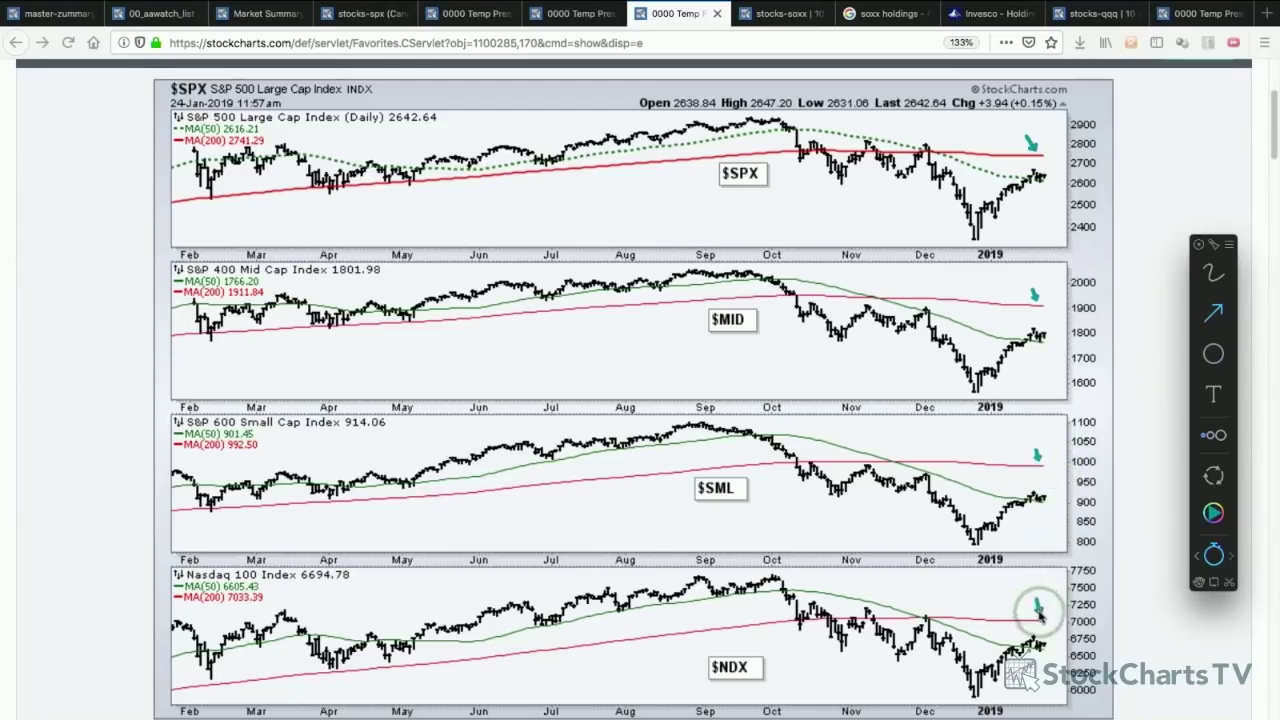
- Circle the November-December crossovers of the 50-day and 200-day averages in the $SPX, $MID, $SML and $NDX panels
{"action": "left_click", "coordinate": [1213, 354]}
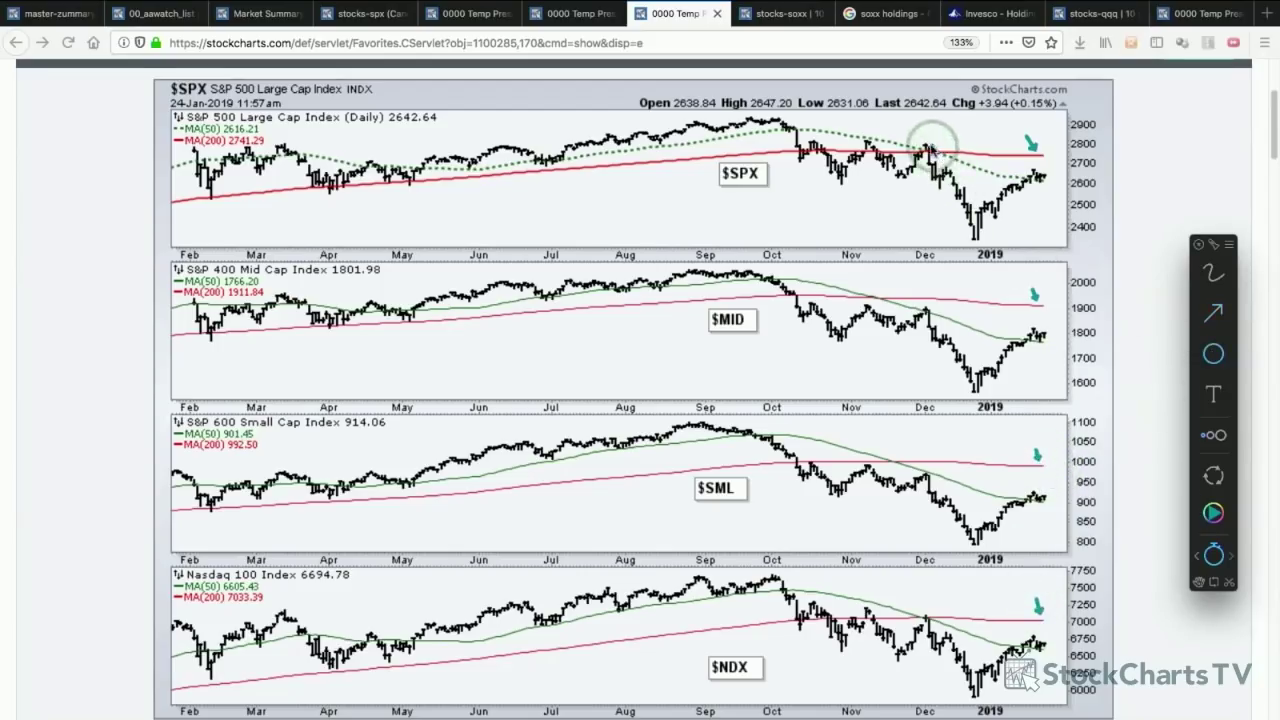
{"action": "left_click_drag", "start_coordinate": [926, 145], "coordinate": [941, 160]}
{"action": "left_click_drag", "start_coordinate": [871, 291], "coordinate": [885, 305]}
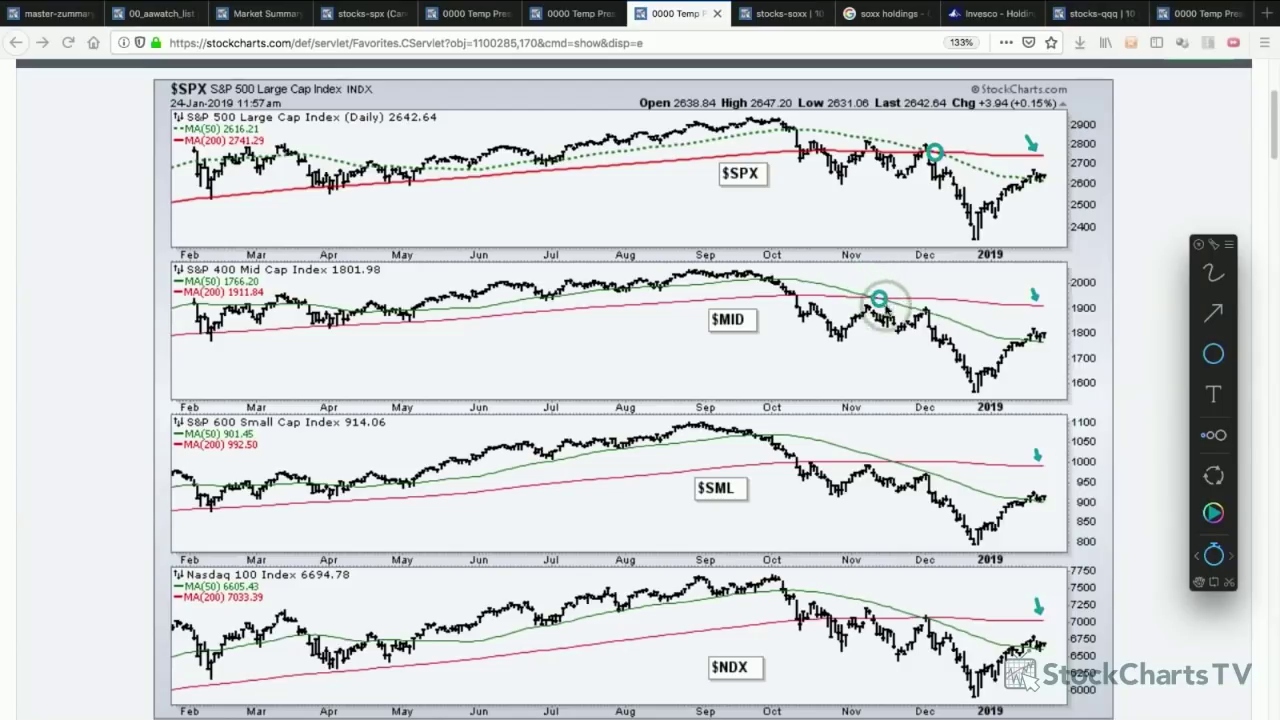
{"action": "left_click_drag", "start_coordinate": [886, 451], "coordinate": [900, 472]}
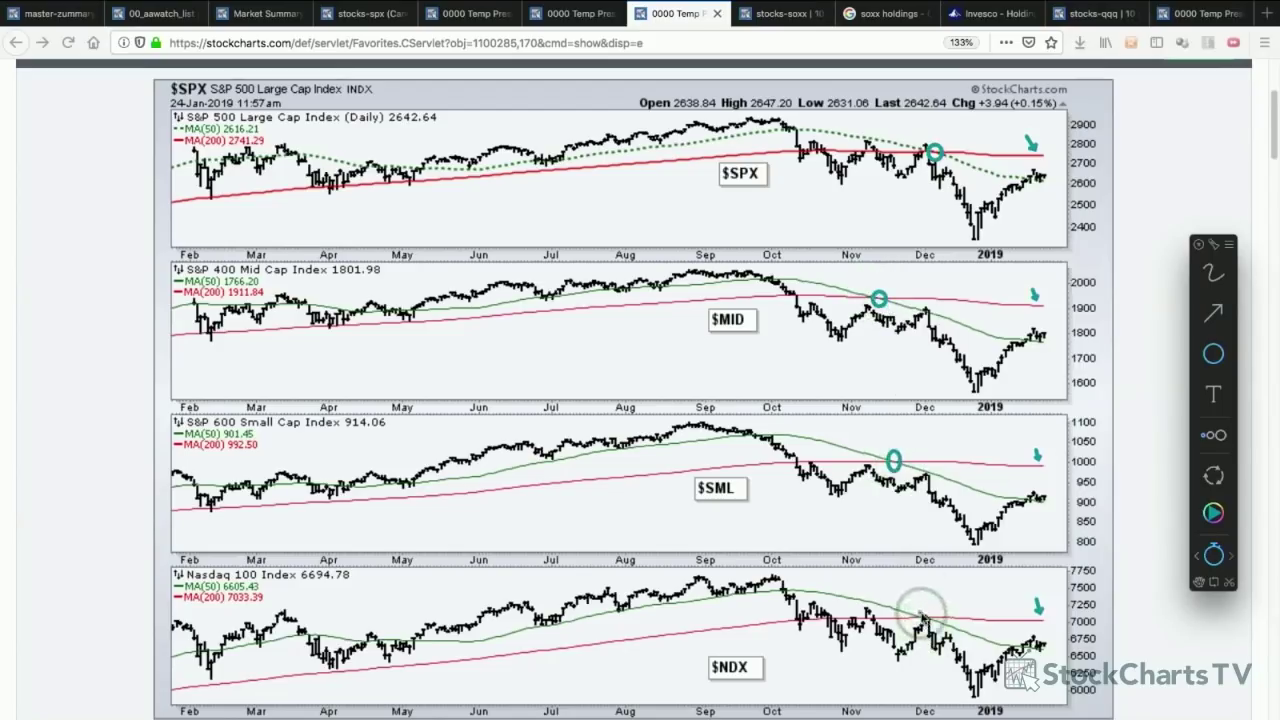
{"action": "left_click_drag", "start_coordinate": [917, 610], "coordinate": [934, 627]}
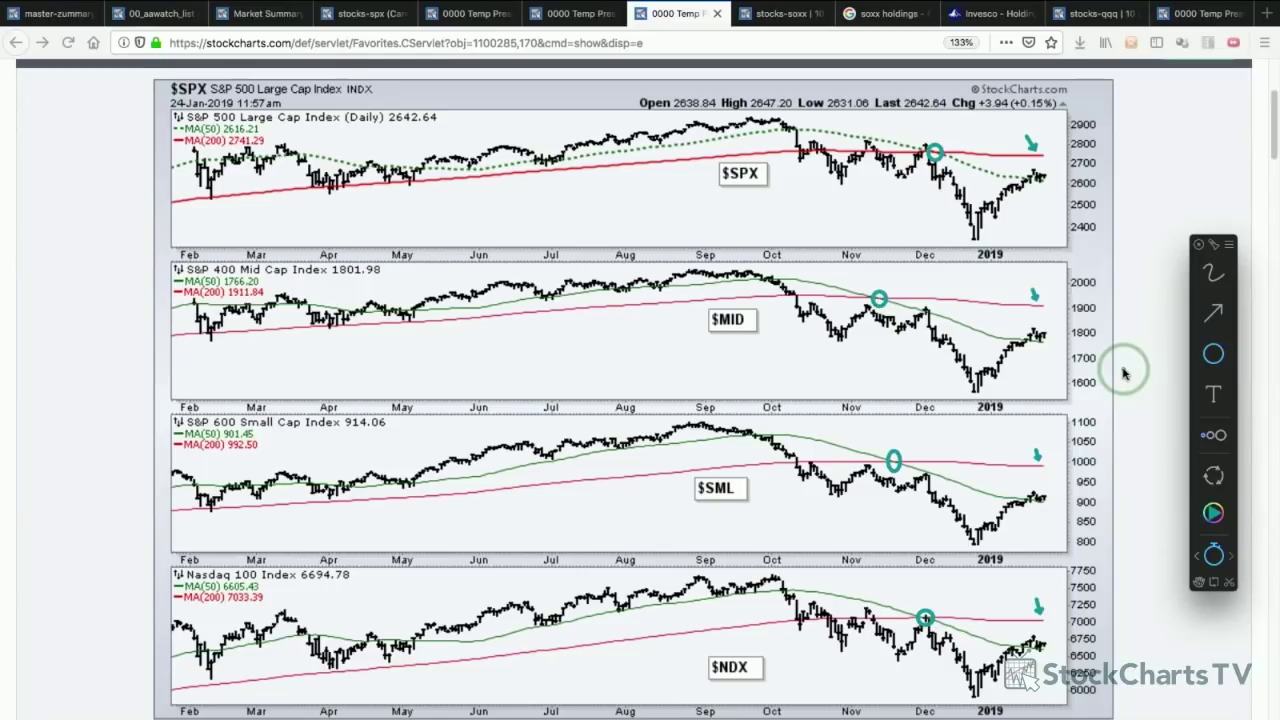
- Clear the index annotations, go to the SPY daily chart and draw a horizontal line at about 260 with a down arrow through it
{"action": "scroll", "coordinate": [1125, 330], "scroll_direction": "down", "scroll_amount": 5}
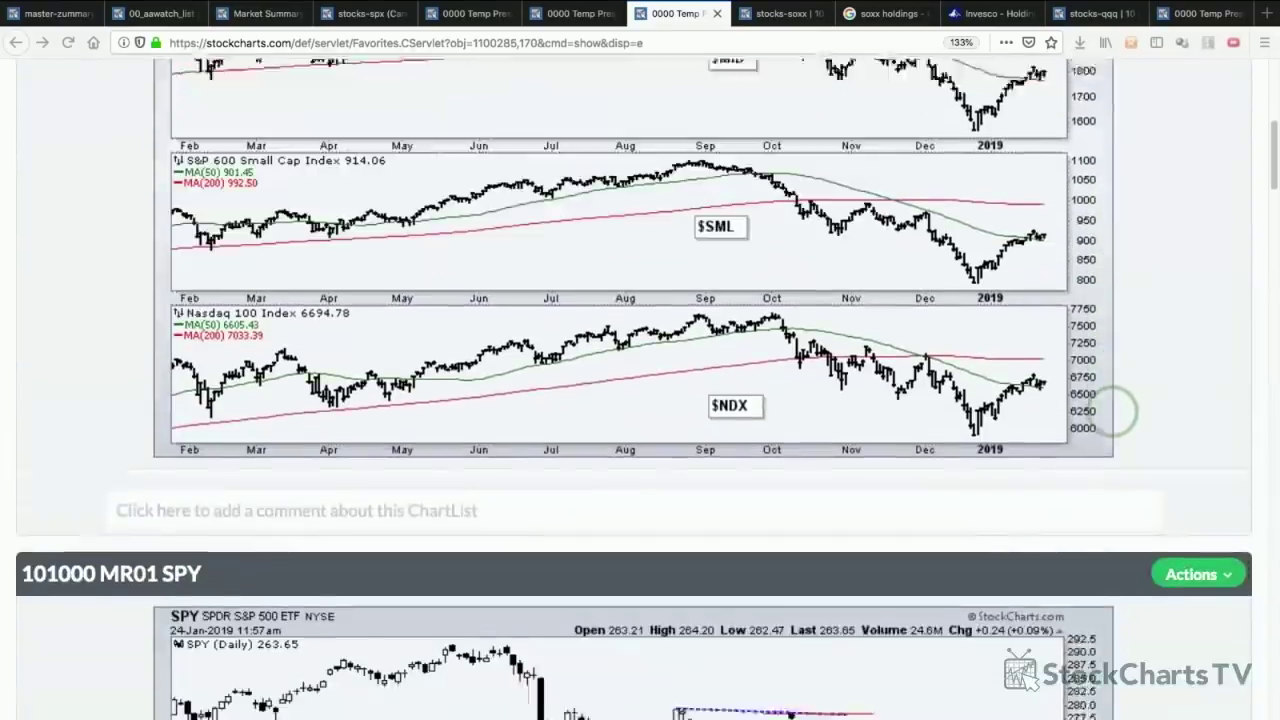
{"action": "scroll", "coordinate": [1115, 410], "scroll_direction": "down", "scroll_amount": 9}
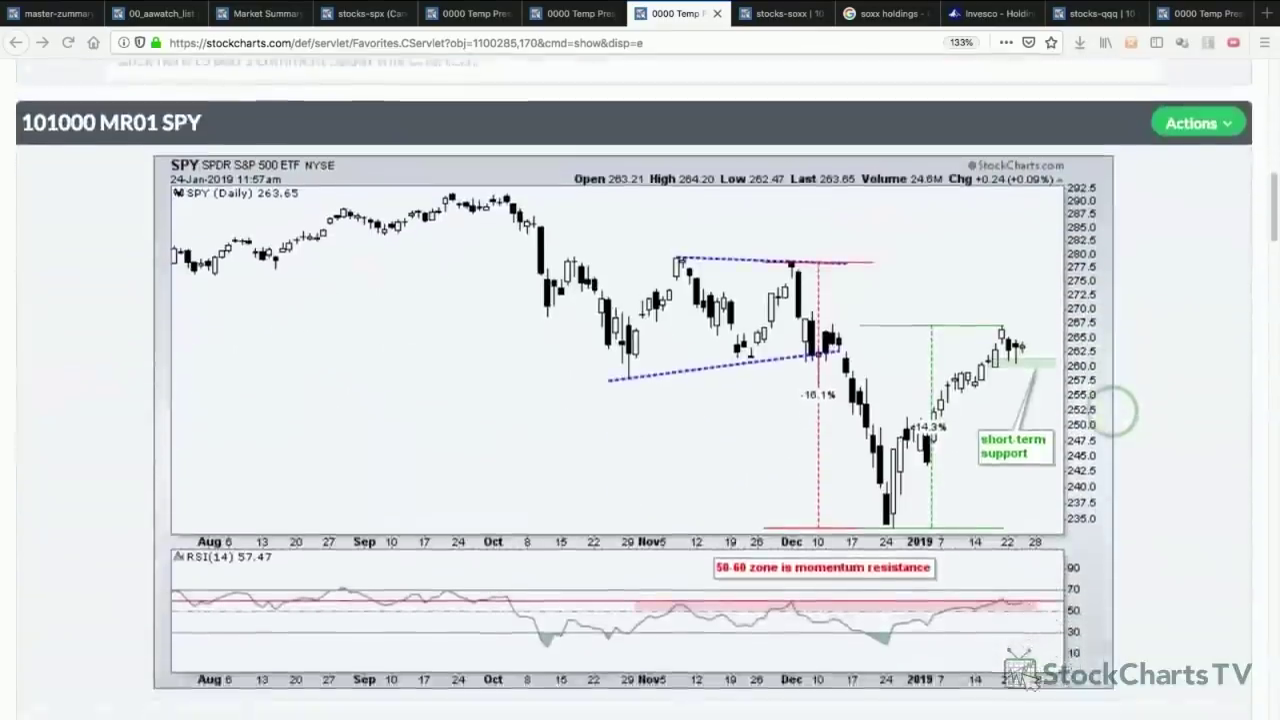
{"action": "scroll", "coordinate": [1115, 410], "scroll_direction": "down", "scroll_amount": 2}
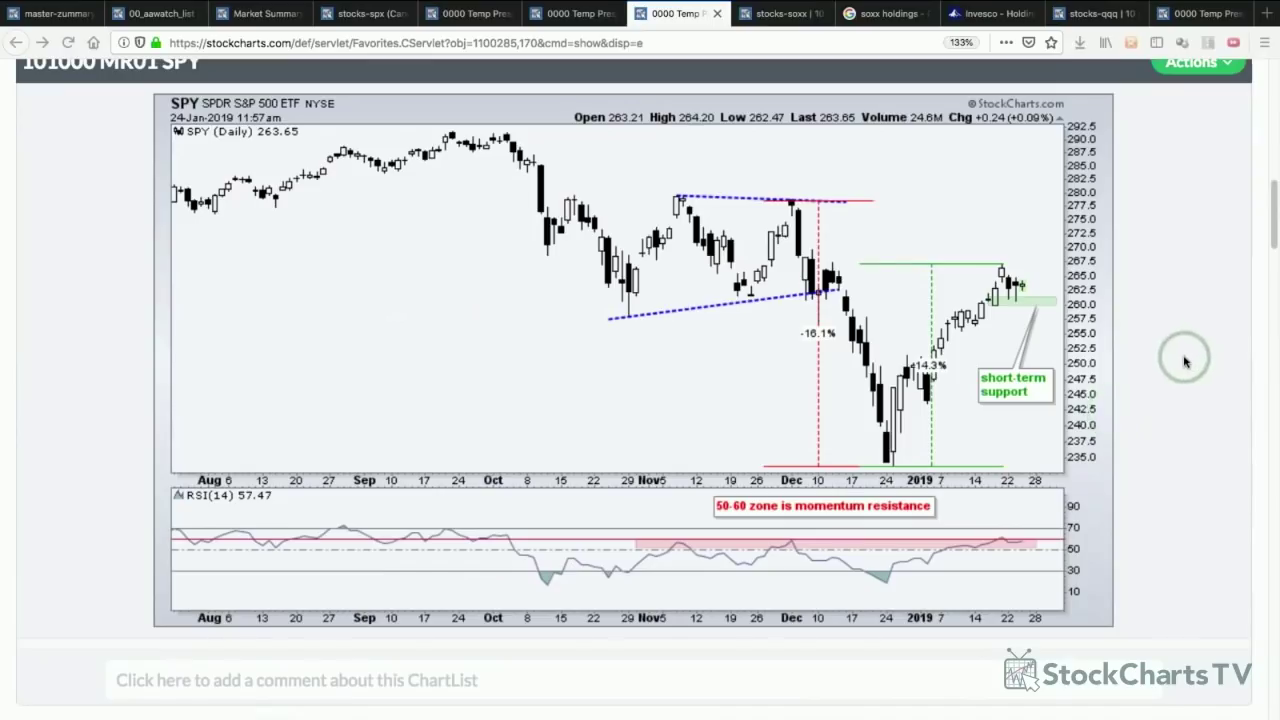
{"action": "key", "text": "super+alt+b"}
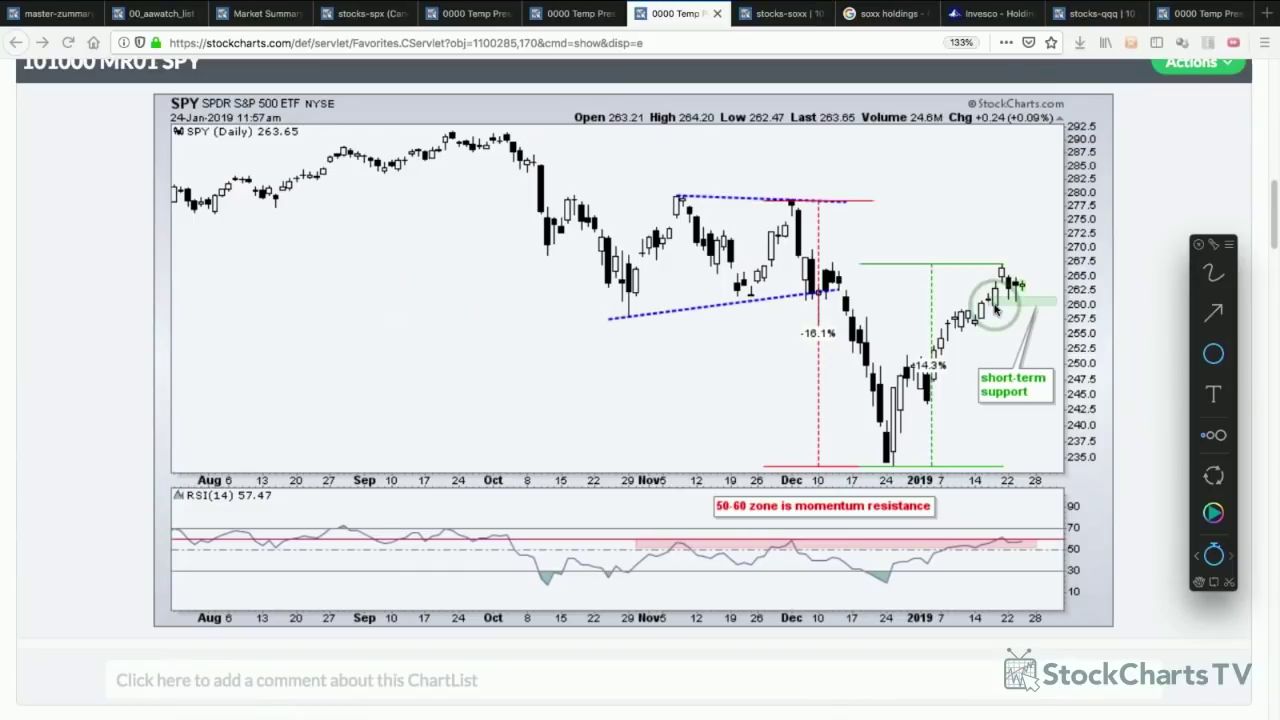
{"action": "left_click_drag", "start_coordinate": [993, 305], "coordinate": [1052, 304]}
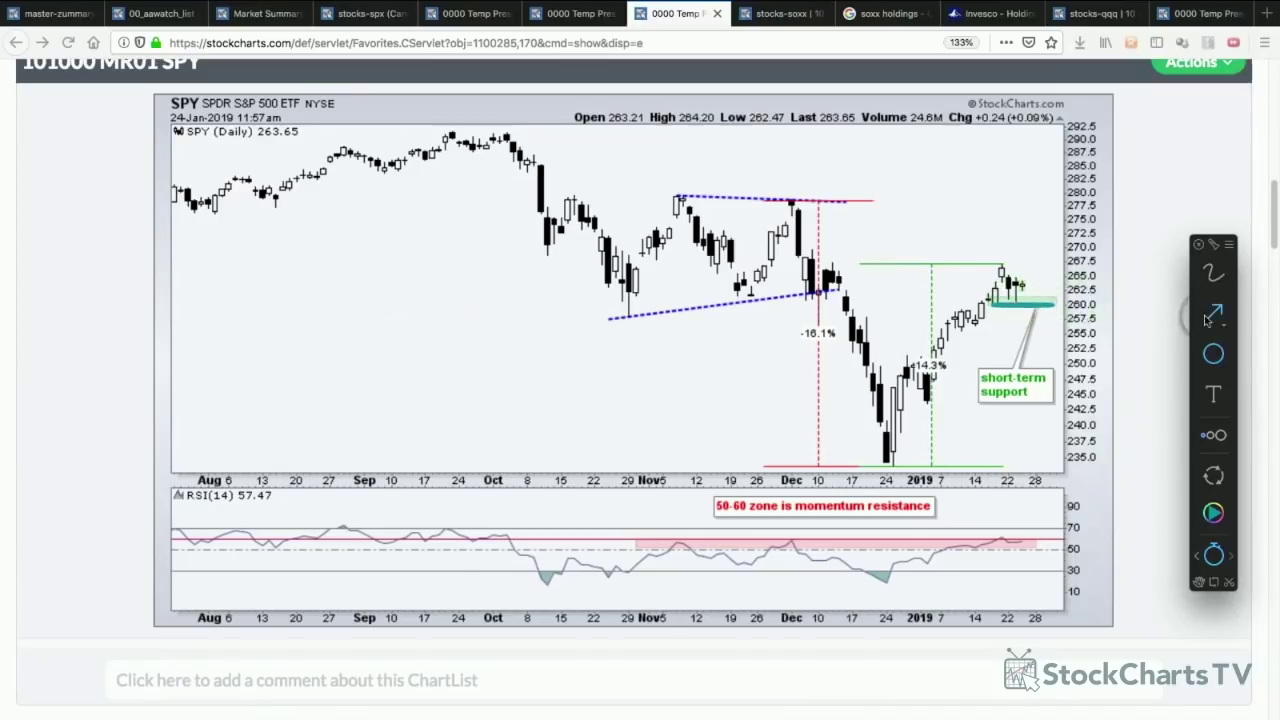
{"action": "key", "text": "a"}
{"action": "left_click_drag", "start_coordinate": [1042, 297], "coordinate": [1053, 325]}
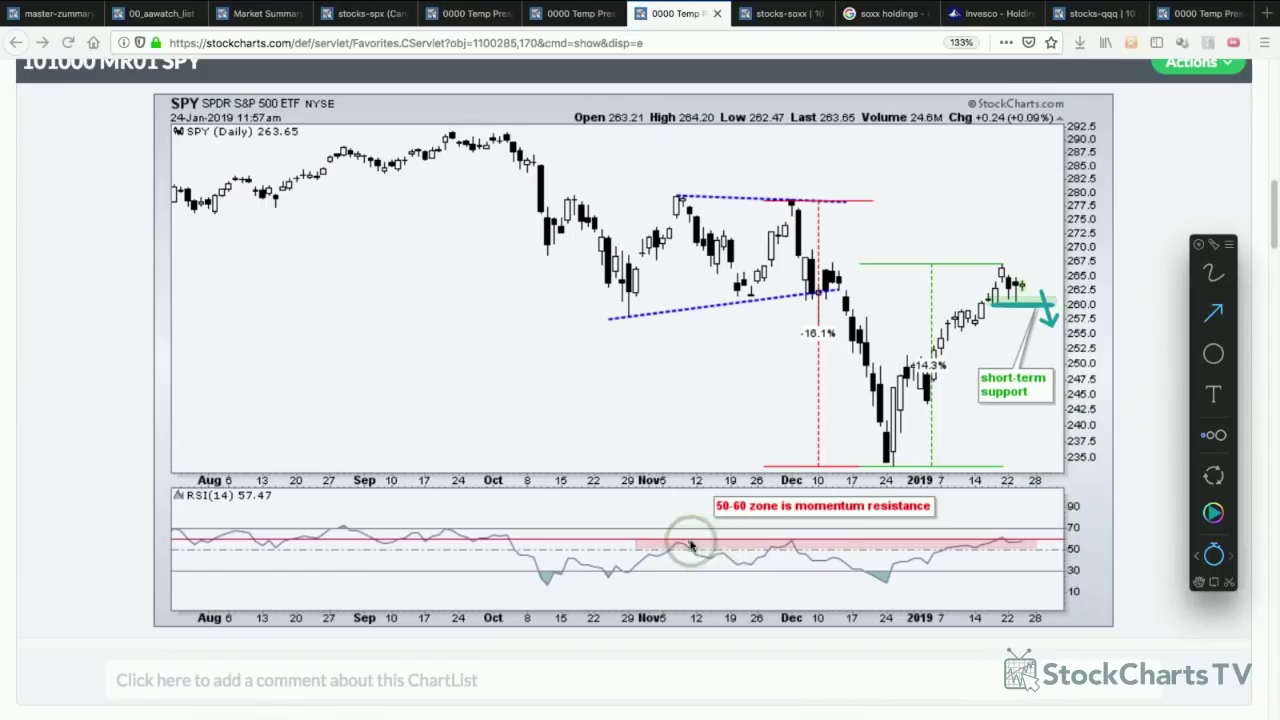
- Mark the November, December and January RSI peaks with down arrows, add a falling arrow from the latest RSI reading, and clear the annotations
{"action": "left_click_drag", "start_coordinate": [677, 521], "coordinate": [679, 535]}
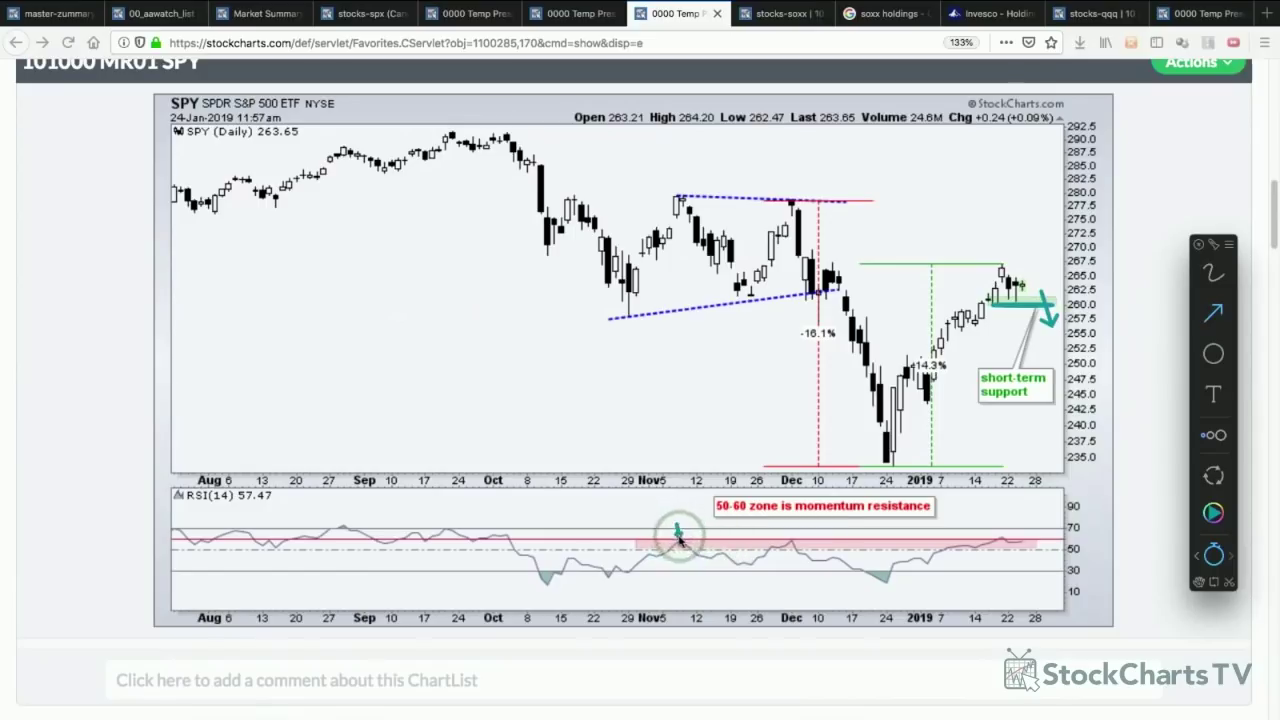
{"action": "left_click_drag", "start_coordinate": [794, 521], "coordinate": [796, 534]}
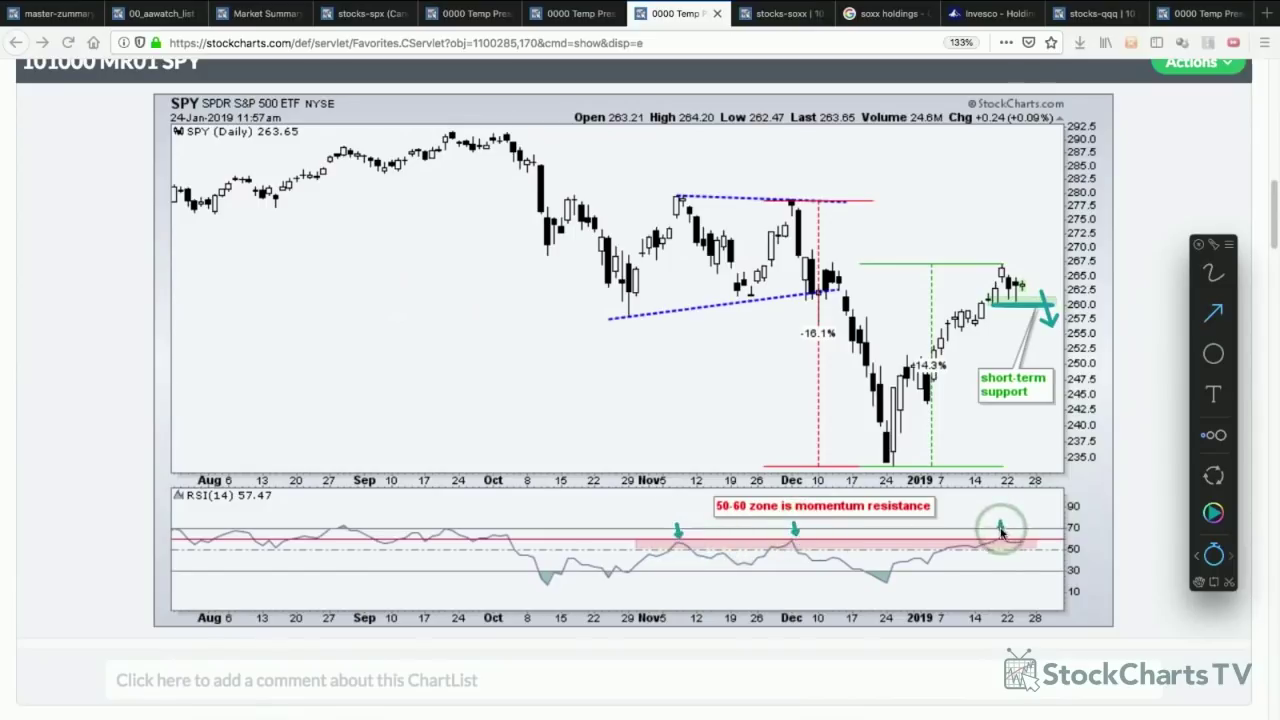
{"action": "left_click_drag", "start_coordinate": [1000, 521], "coordinate": [1002, 533]}
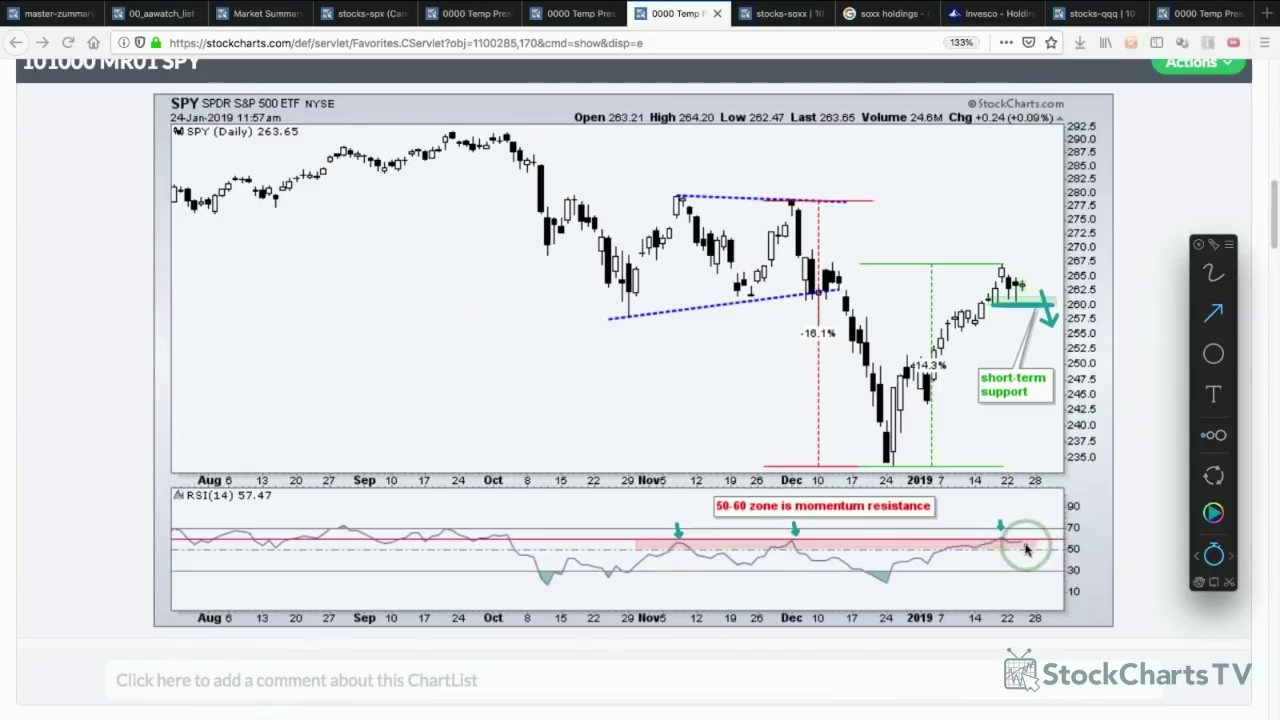
{"action": "left_click_drag", "start_coordinate": [1025, 546], "coordinate": [1039, 566]}
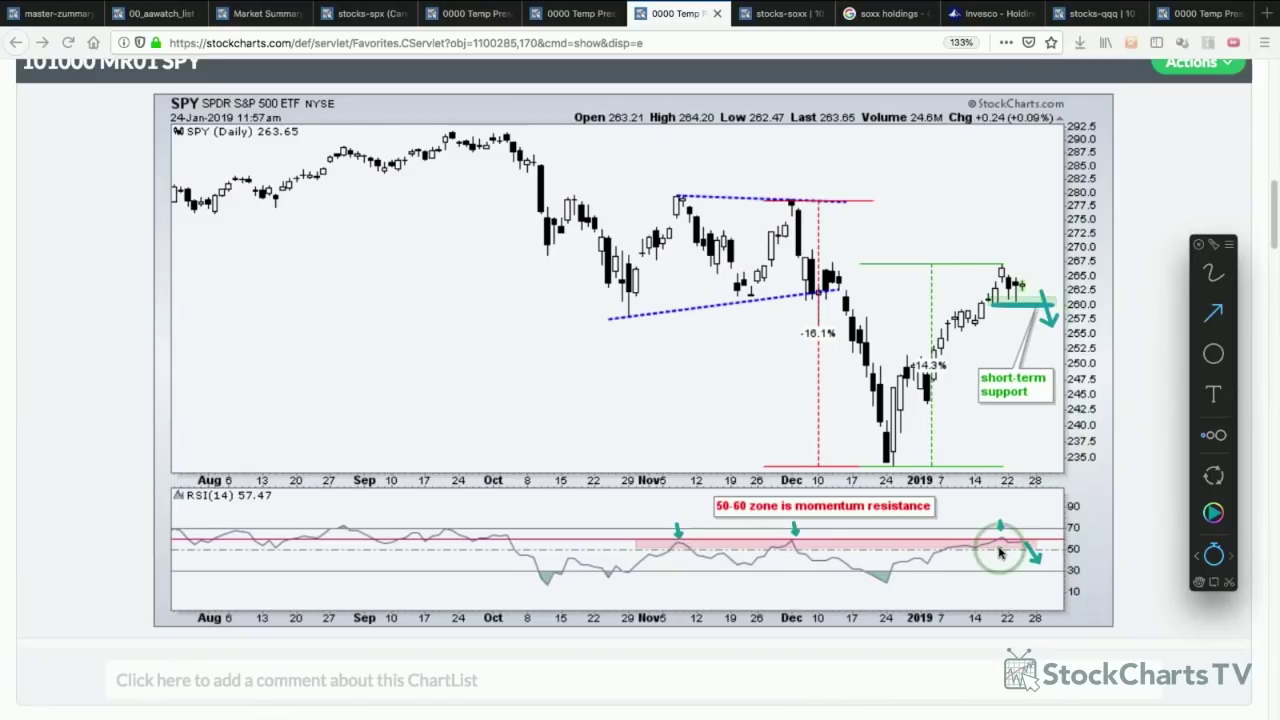
{"action": "key", "text": "Escape"}
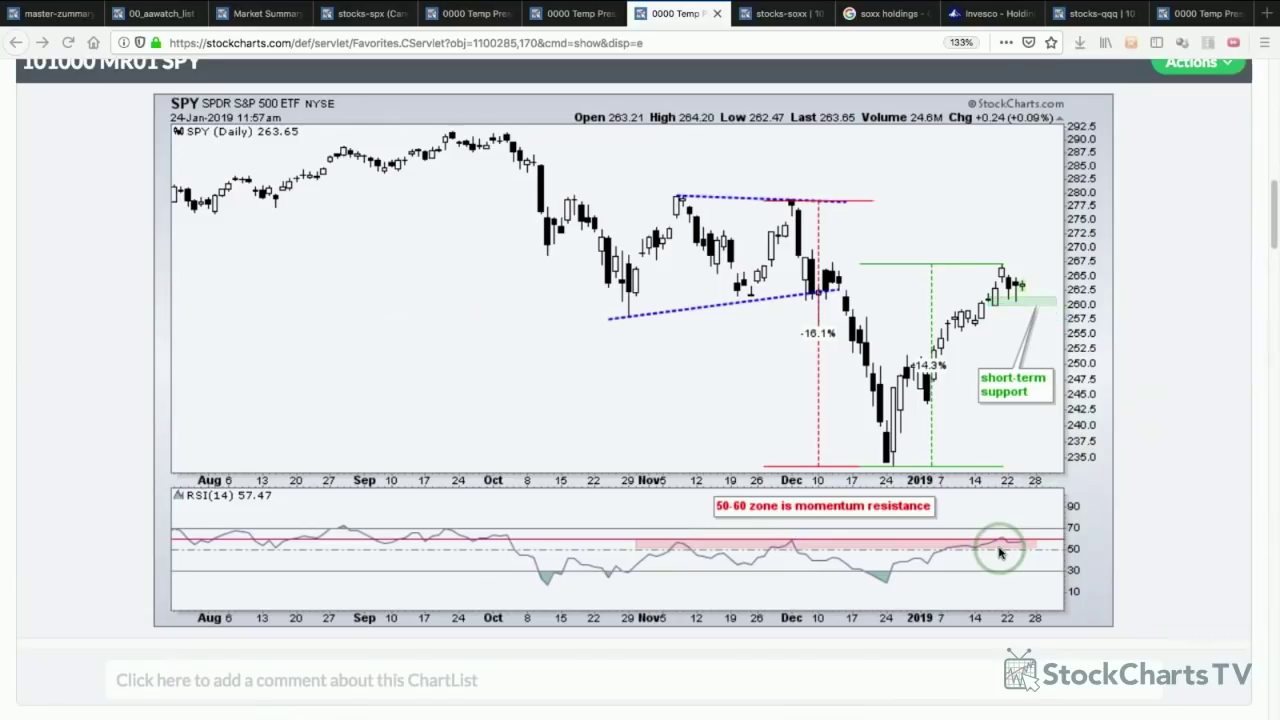
- On the SPY 30-minute chart, draw a near-horizontal line at about 277.5, short lines under the January 17 and 23 lows, and a down arrow
{"action": "scroll", "coordinate": [1000, 553], "scroll_direction": "down", "scroll_amount": 6}
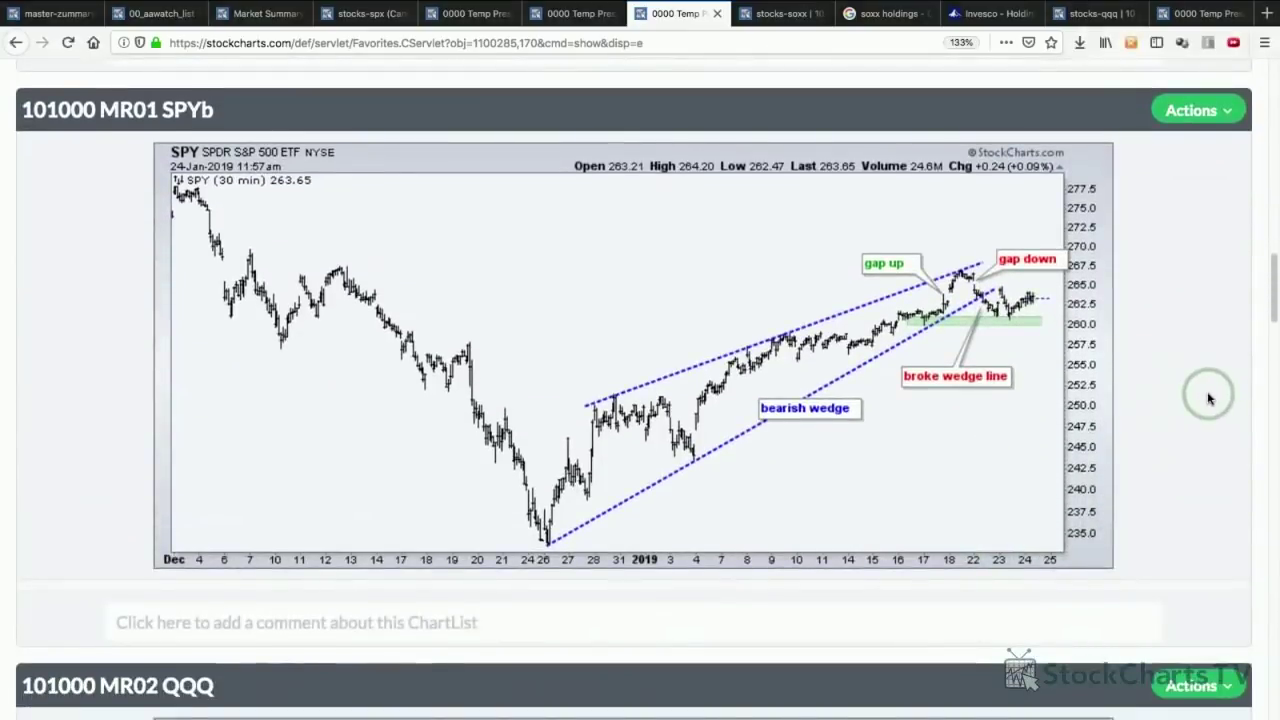
{"action": "key", "text": "ctrl+shift+a"}
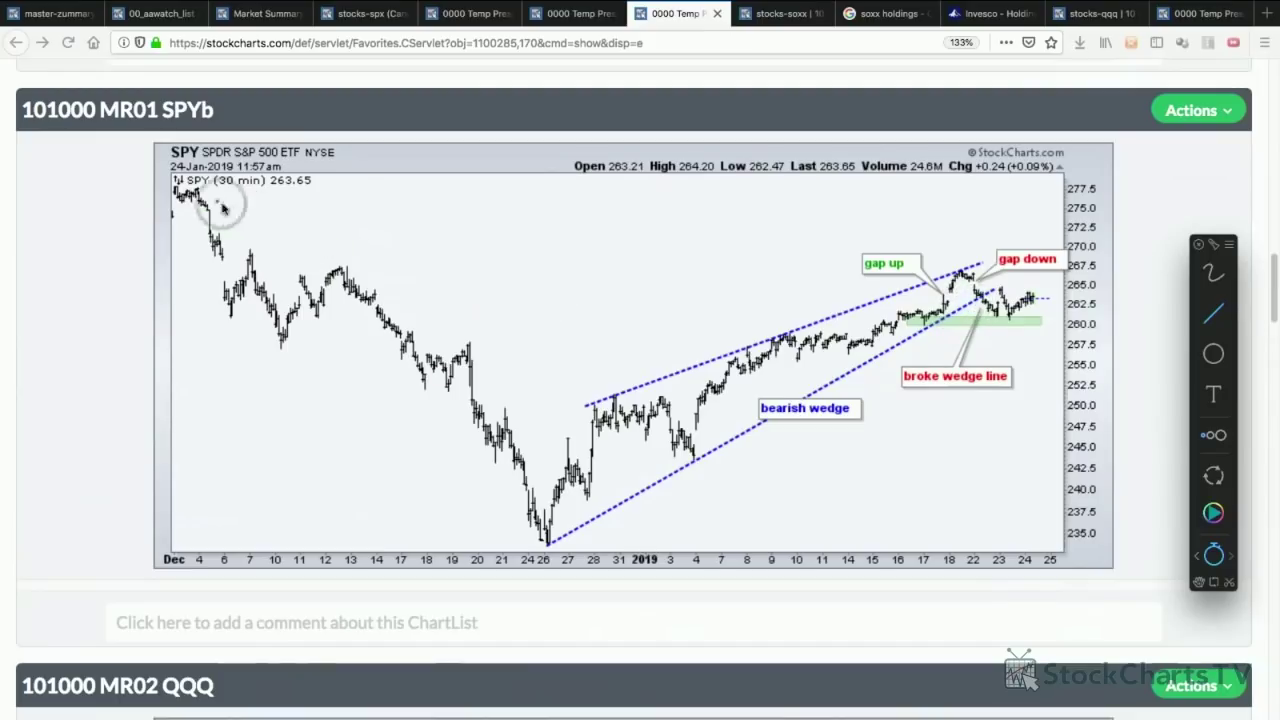
{"action": "left_click_drag", "start_coordinate": [197, 188], "coordinate": [1015, 186]}
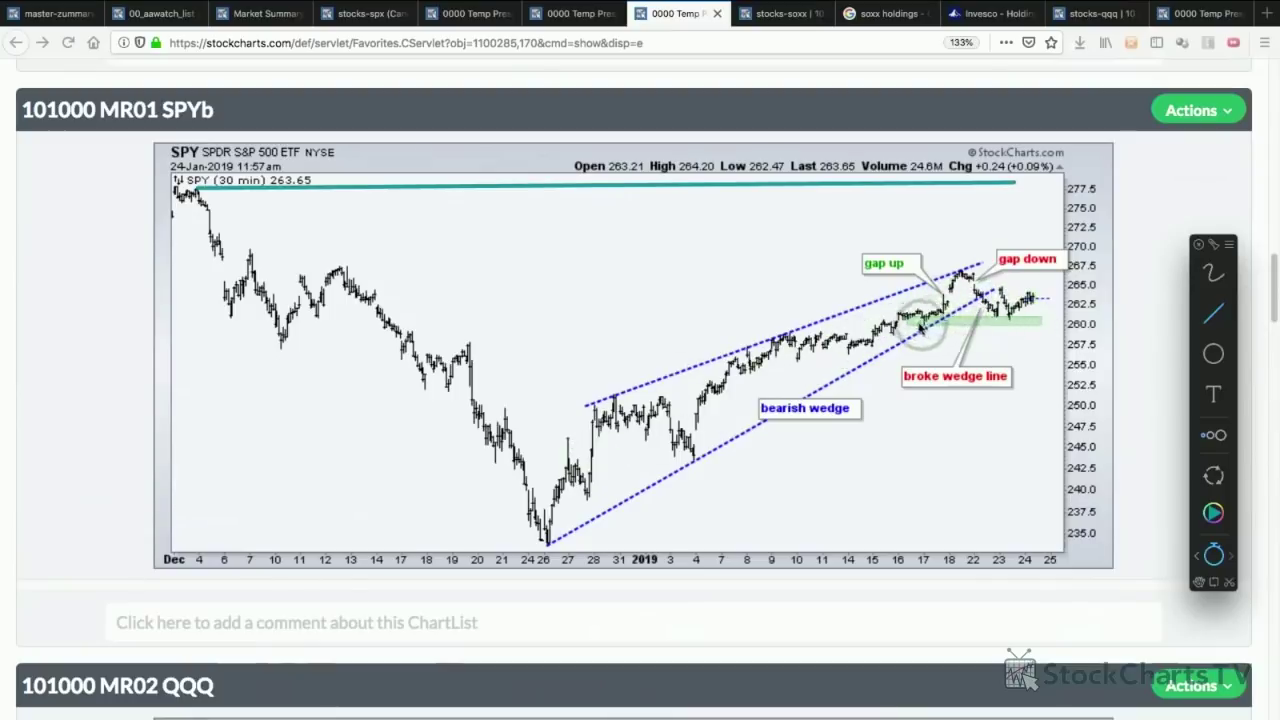
{"action": "mouse_move", "coordinate": [908, 326]}
{"action": "left_mouse_down"}
{"action": "mouse_move", "coordinate": [1012, 318]}
{"action": "mouse_move", "coordinate": [1052, 344]}
{"action": "left_mouse_up"}
{"action": "left_click", "coordinate": [1213, 313]}
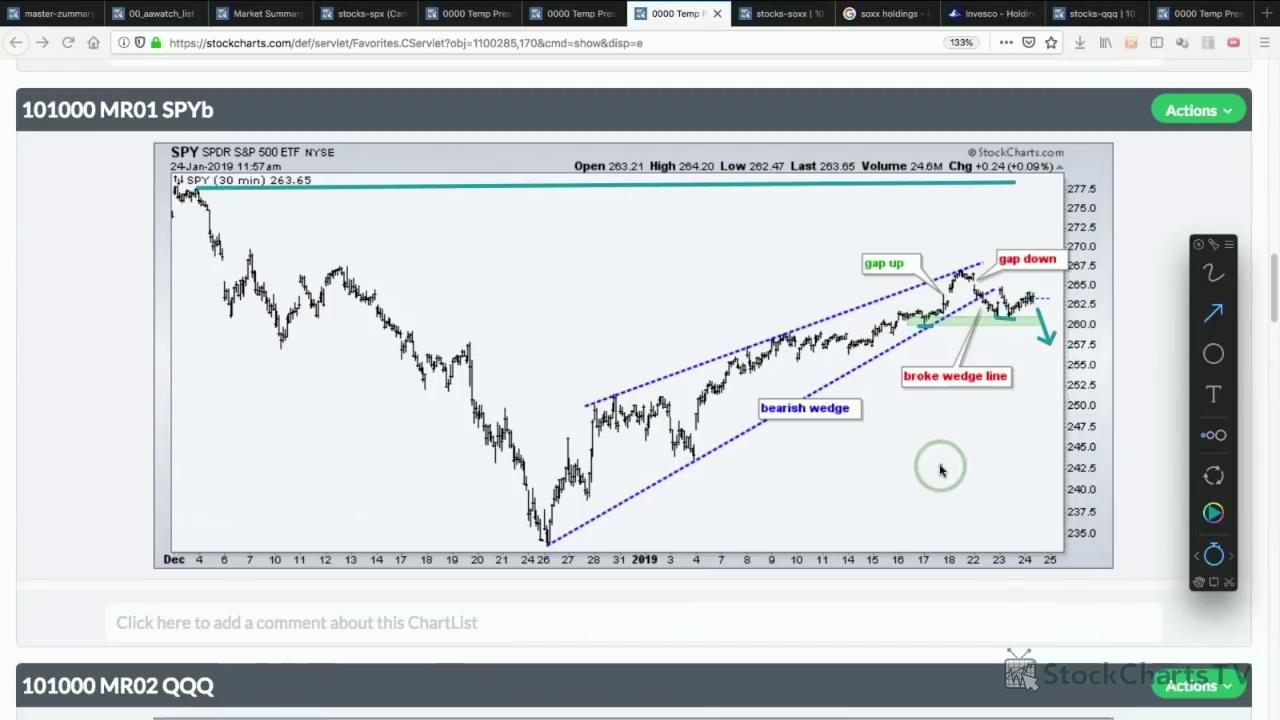
- On the QQQ daily chart, draw a horizontal arrow under the evening star at about 161 and a short down arrow through it, and clear both
{"action": "key", "text": "Escape"}
{"action": "scroll", "coordinate": [940, 470], "scroll_direction": "down", "scroll_amount": 5}
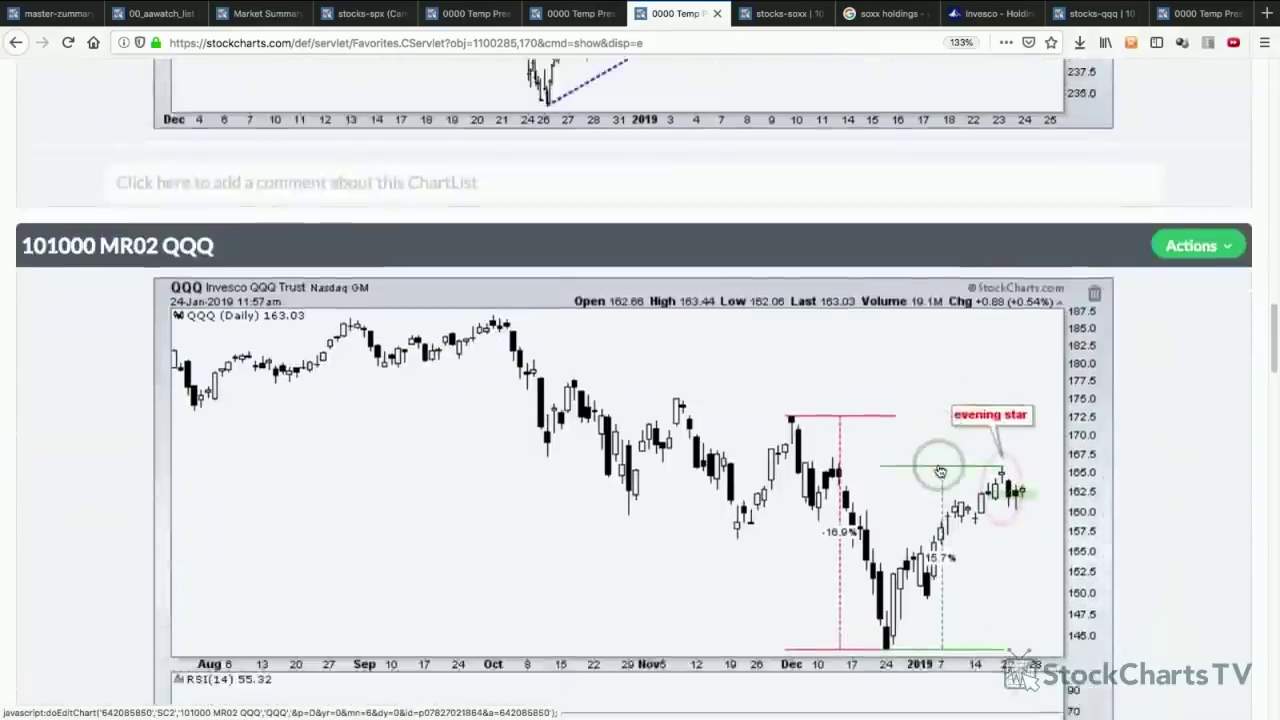
{"action": "scroll", "coordinate": [940, 471], "scroll_direction": "down", "scroll_amount": 2}
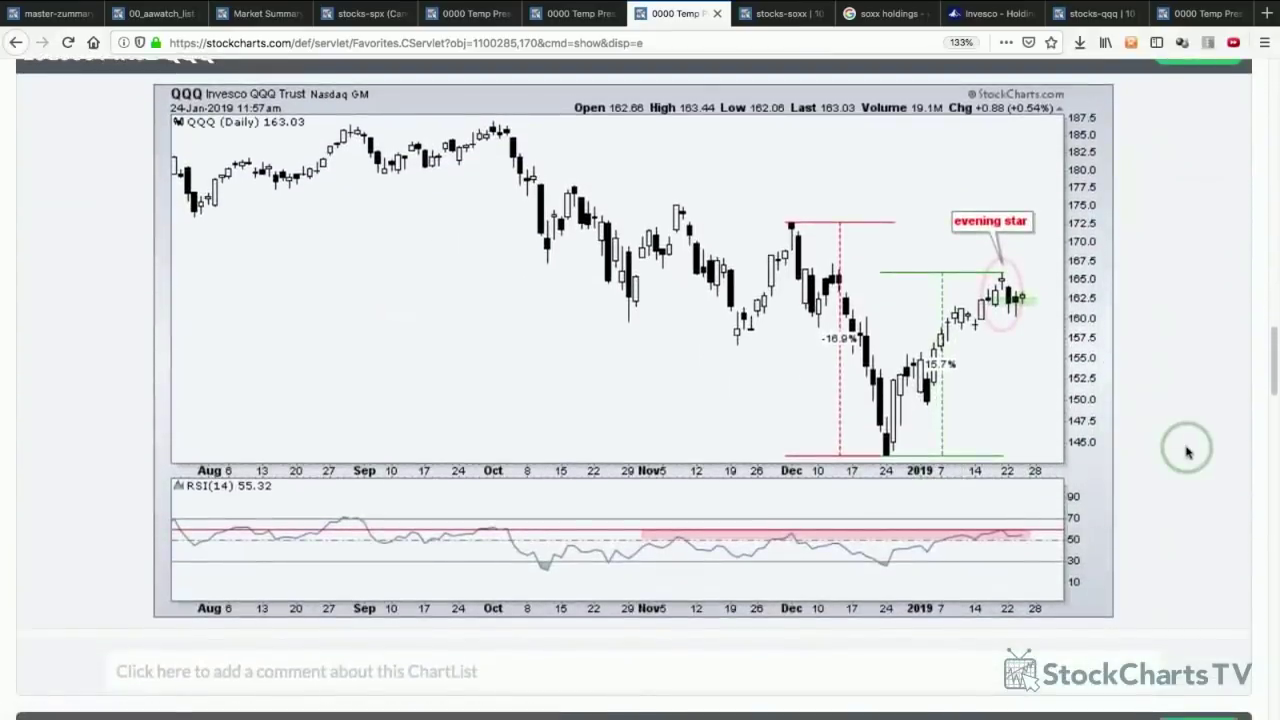
{"action": "key", "text": "ctrl+shift+a"}
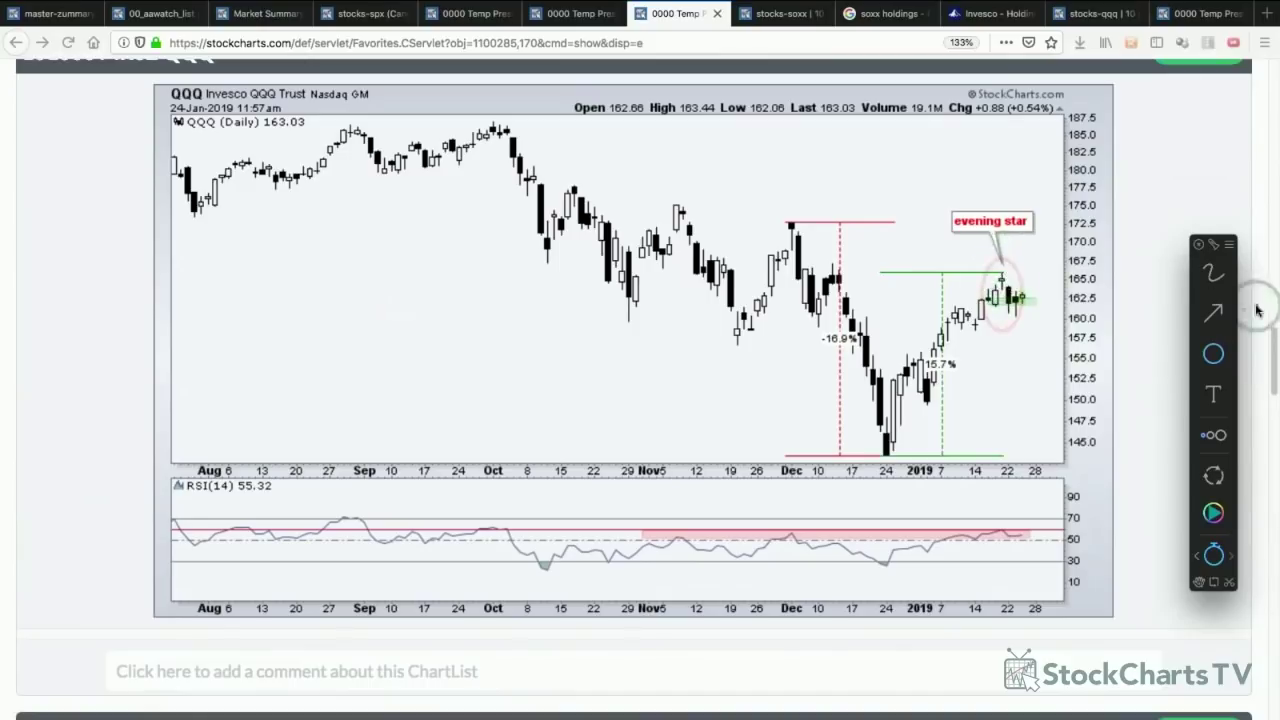
{"action": "left_click", "coordinate": [1213, 313]}
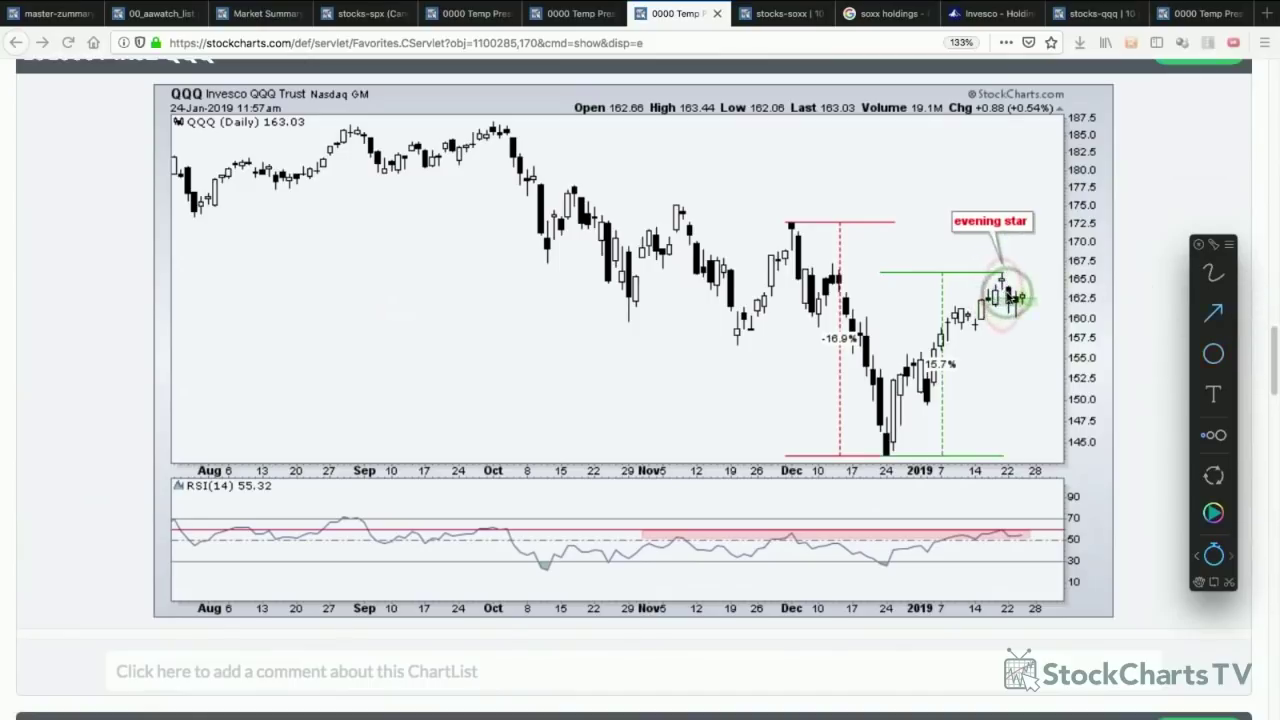
{"action": "left_click_drag", "start_coordinate": [991, 310], "coordinate": [1062, 310]}
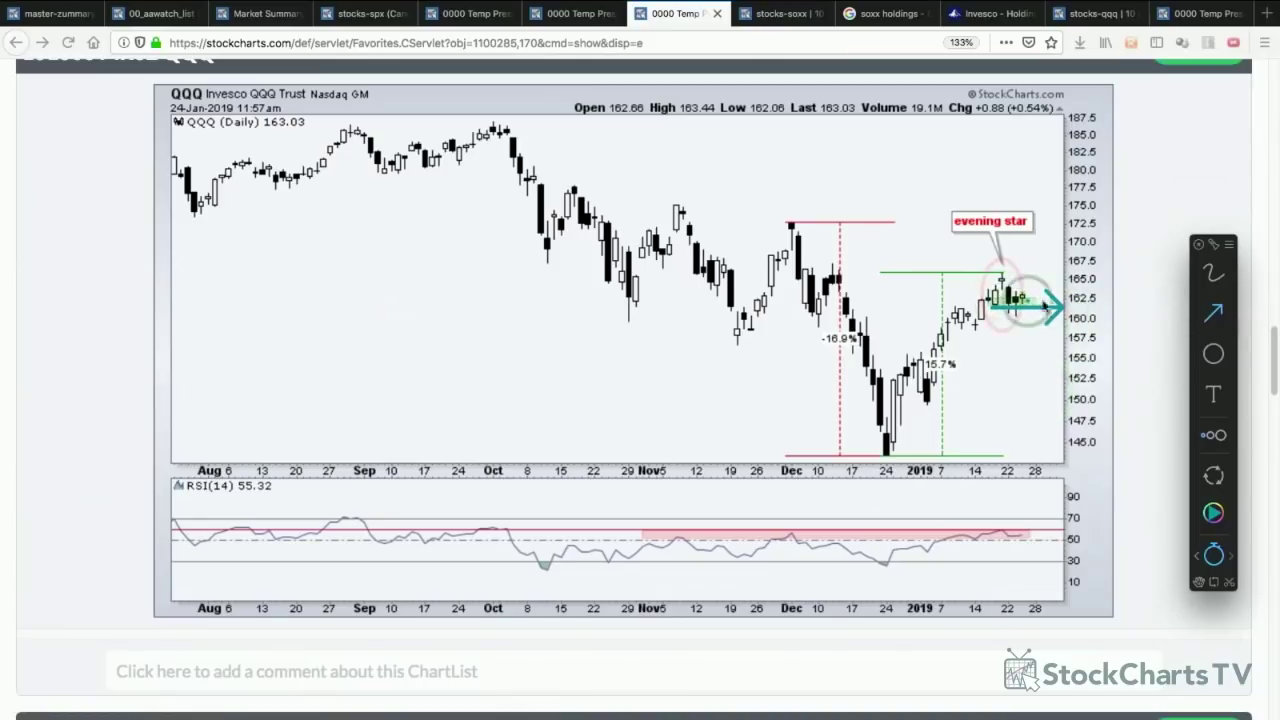
{"action": "left_click_drag", "start_coordinate": [1028, 305], "coordinate": [1035, 340]}
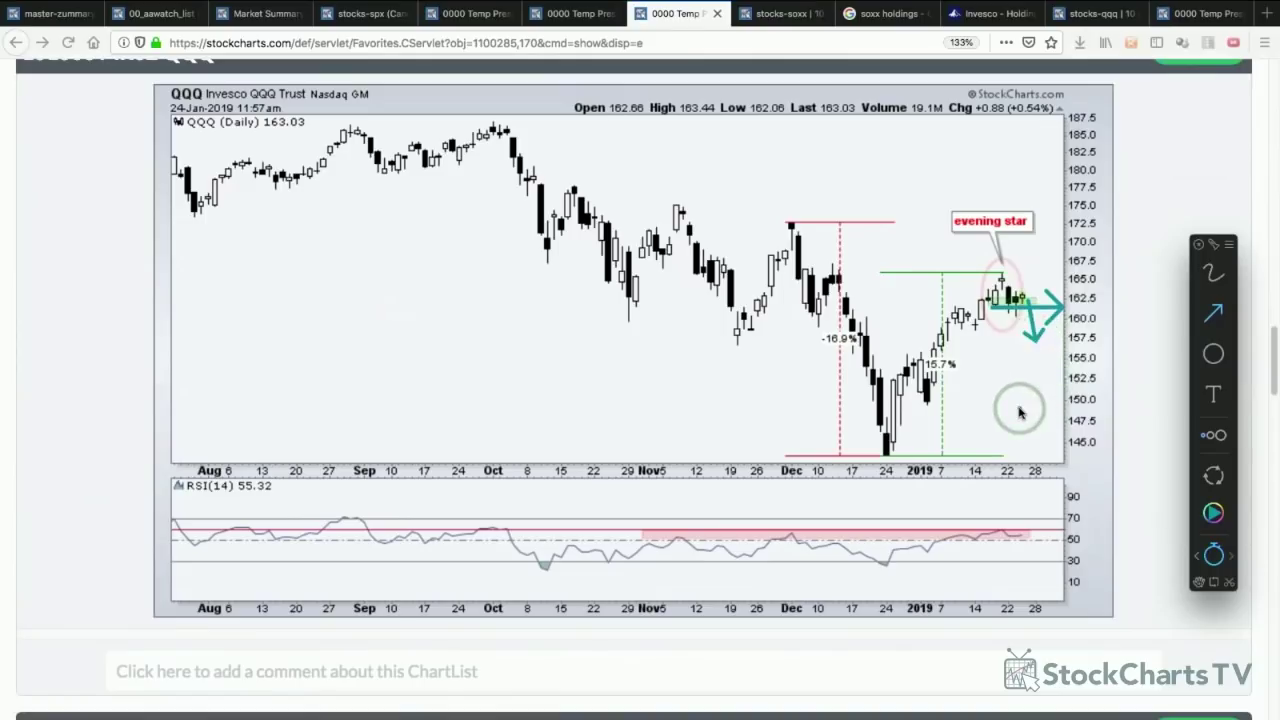
{"action": "key", "text": "Escape"}
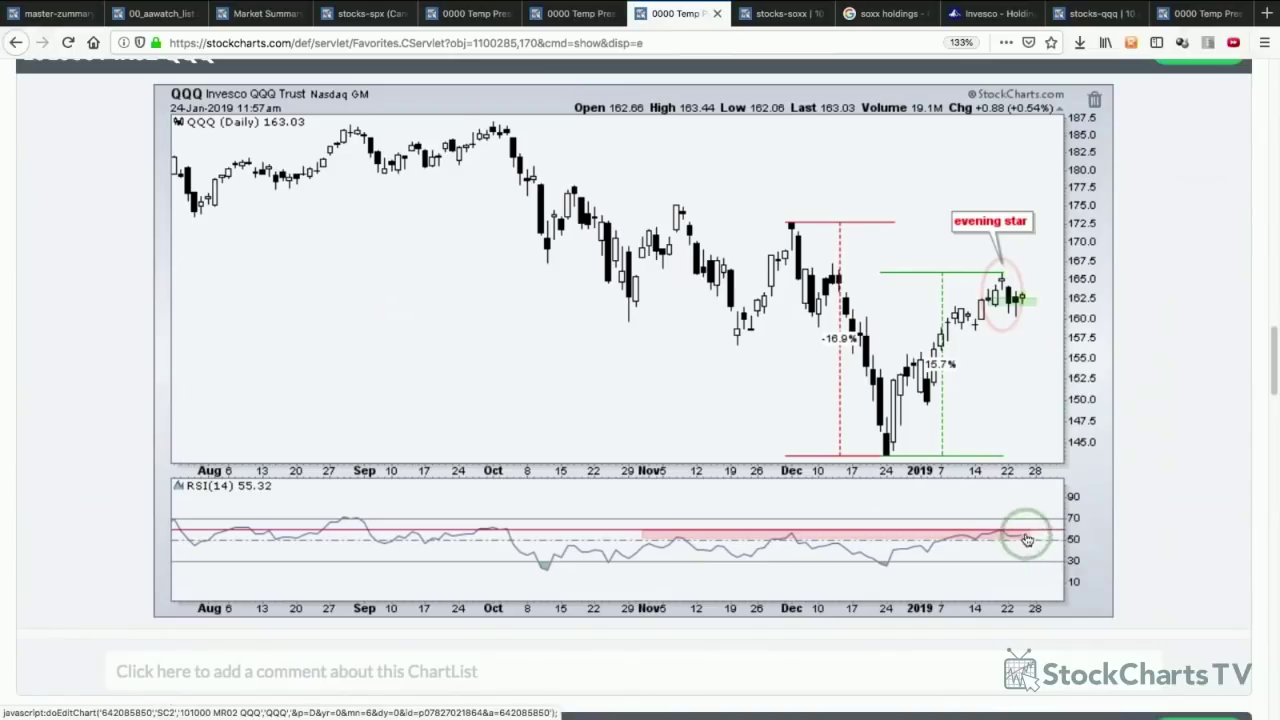
- On the QQQ 30-minute chart, draw a rising arrow along the early January advance and lines tracing the January 10-15 consolidation and breakout
{"action": "scroll", "coordinate": [1008, 447], "scroll_direction": "down", "scroll_amount": 5}
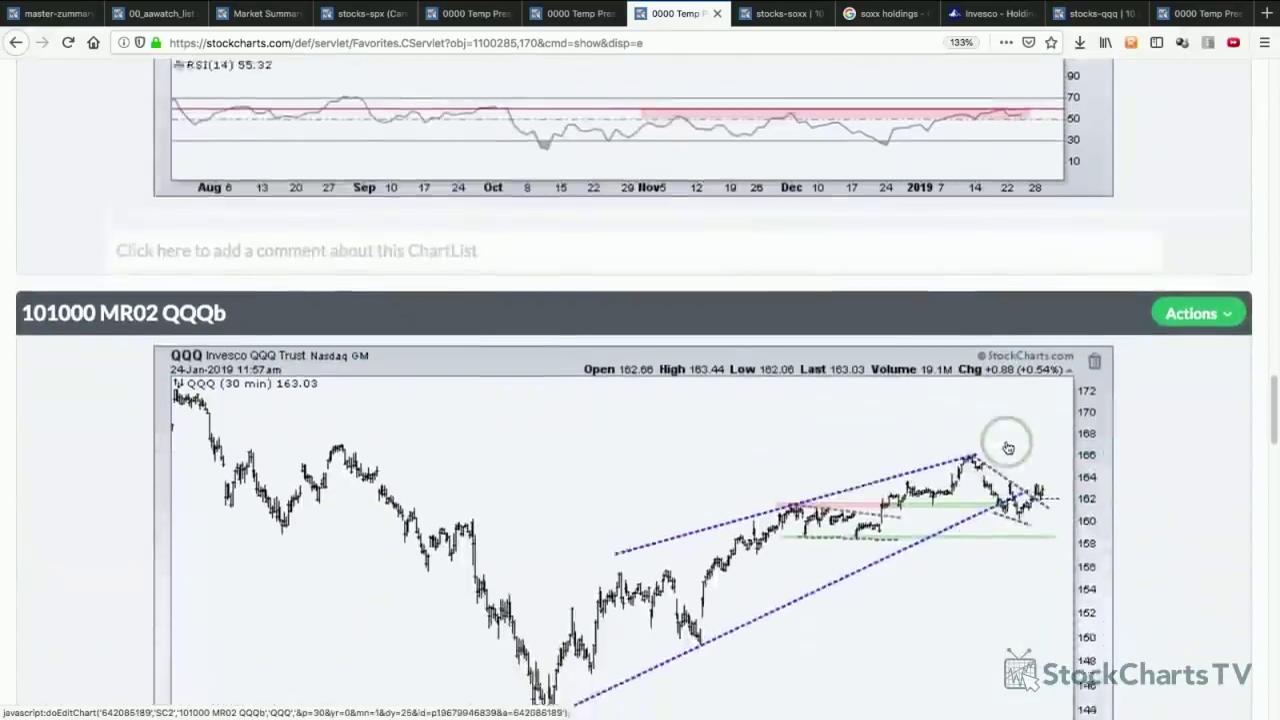
{"action": "scroll", "coordinate": [1008, 447], "scroll_direction": "down", "scroll_amount": 1}
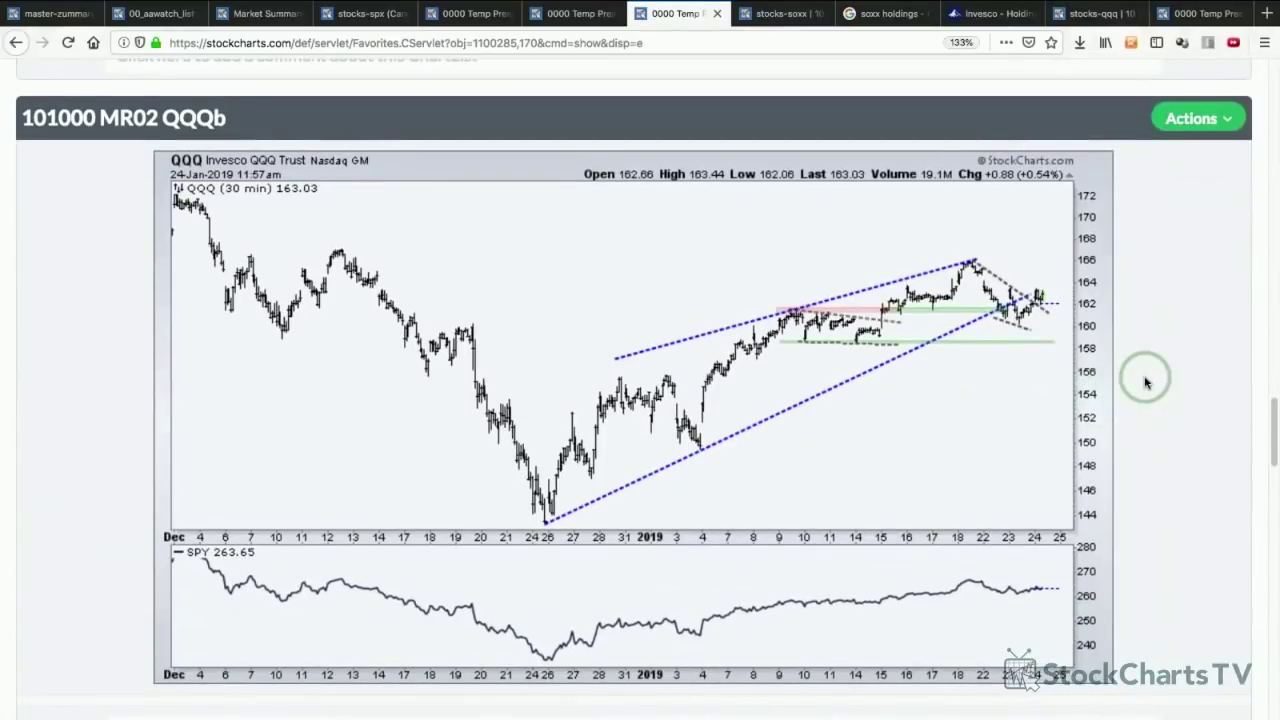
{"action": "key", "text": "alt+Tab"}
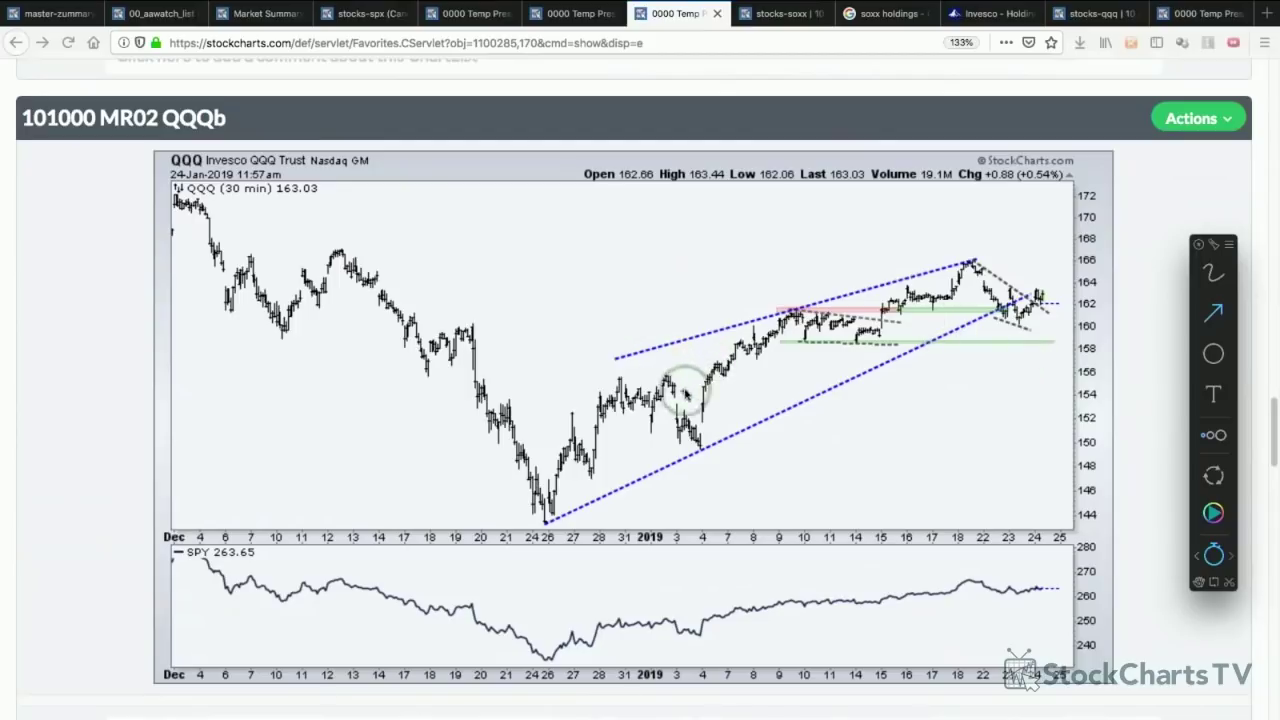
{"action": "left_click_drag", "start_coordinate": [650, 410], "coordinate": [762, 368]}
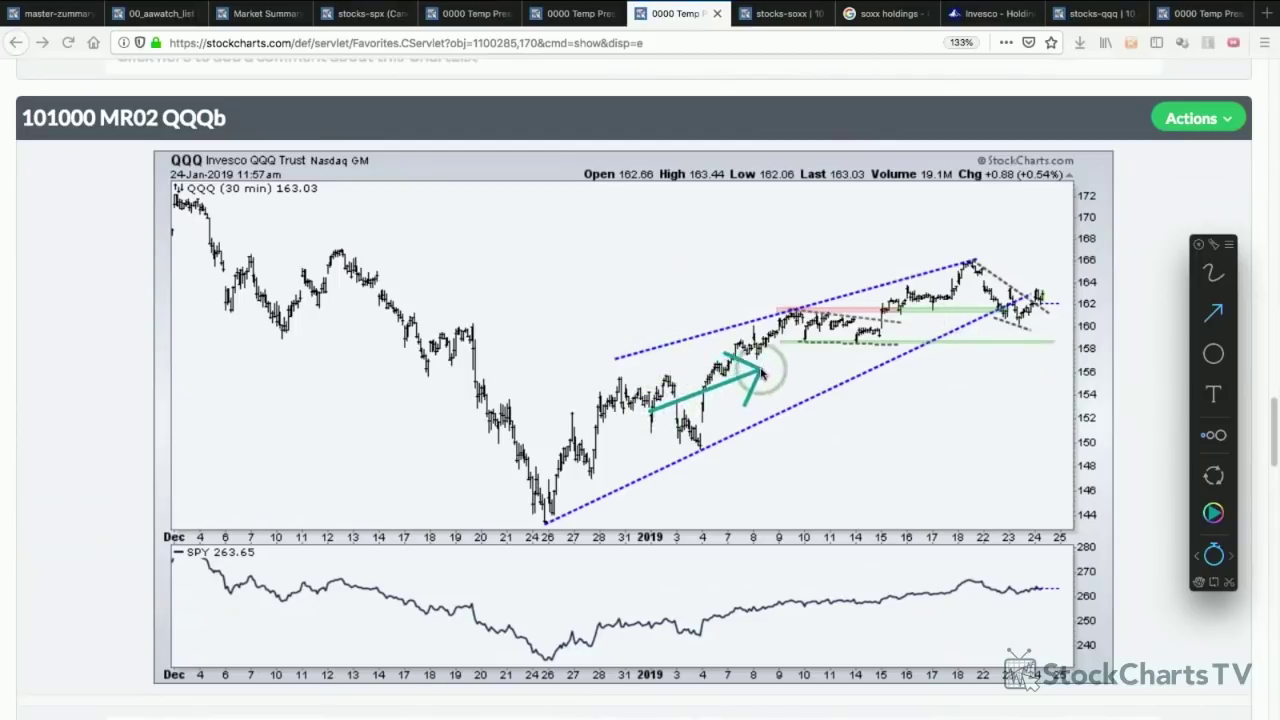
{"action": "left_click", "coordinate": [1182, 318]}
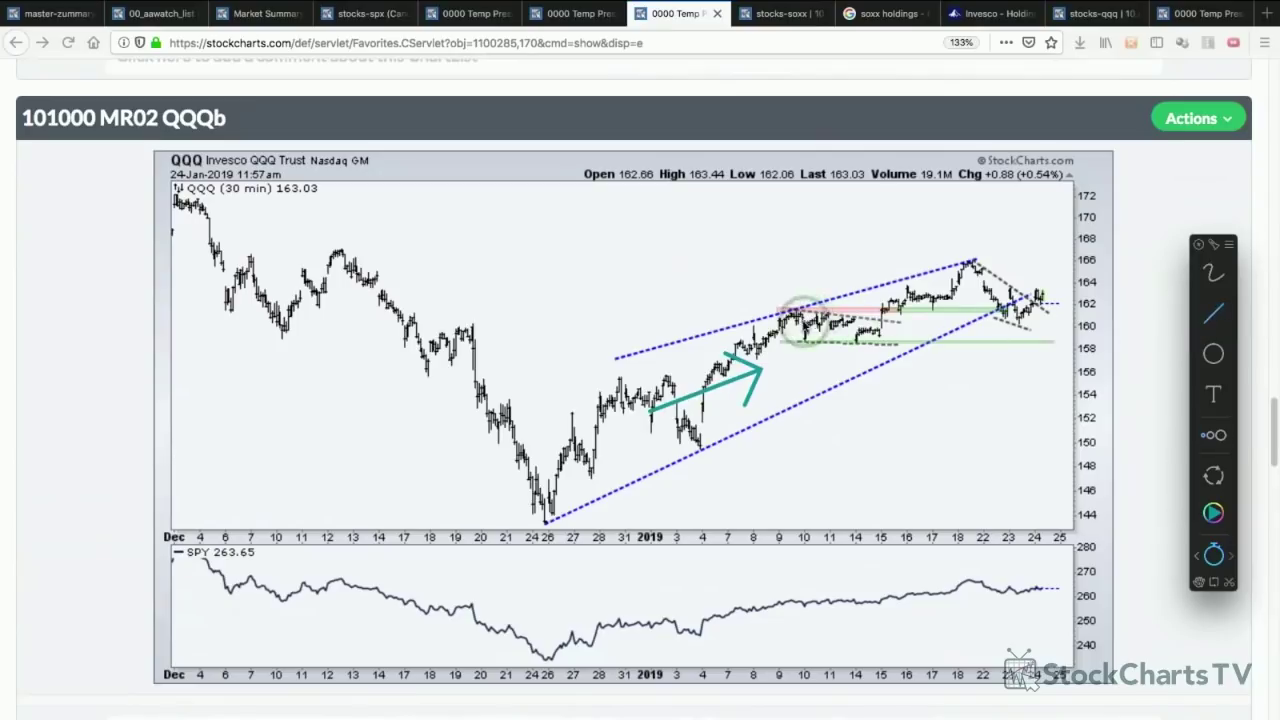
{"action": "mouse_move", "coordinate": [796, 322]}
{"action": "left_mouse_down"}
{"action": "mouse_move", "coordinate": [860, 336]}
{"action": "mouse_move", "coordinate": [890, 308]}
{"action": "left_mouse_up"}
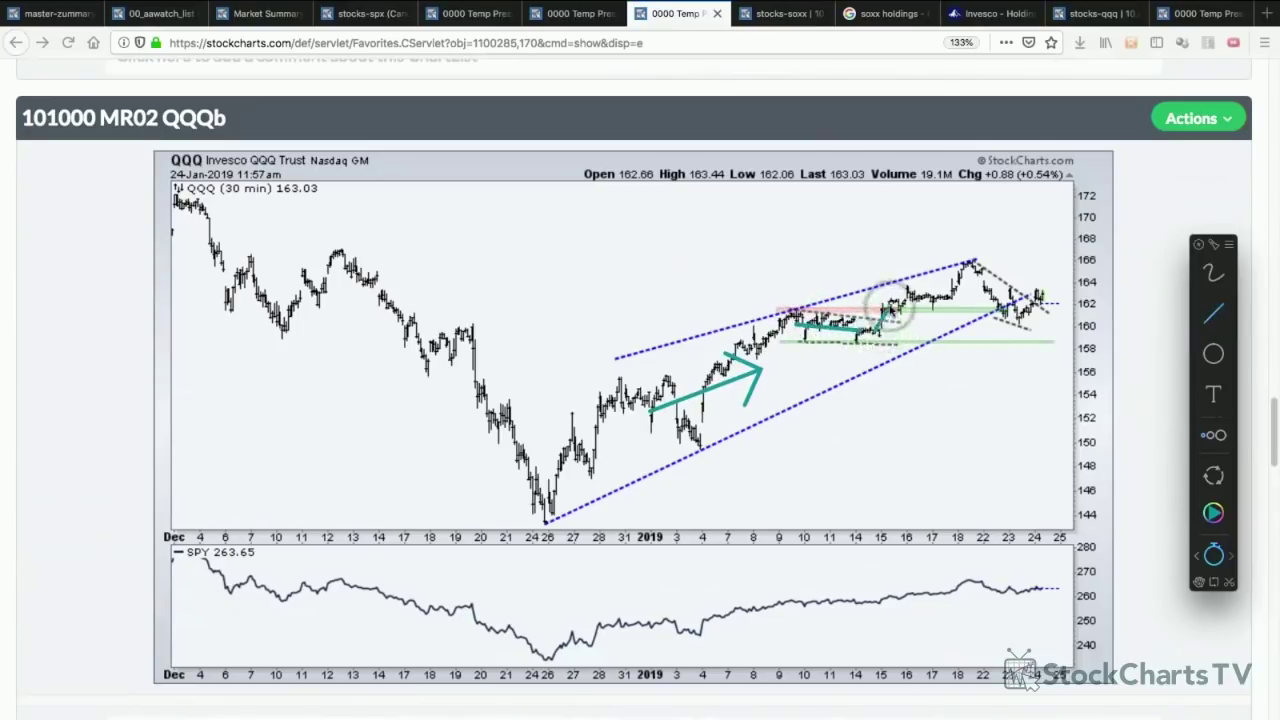
- Trace the January 22-23 pullback with a falling line, add an up arrow for the bounce and a down arrow past 158, and clear the annotations
{"action": "left_click_drag", "start_coordinate": [980, 280], "coordinate": [1020, 316]}
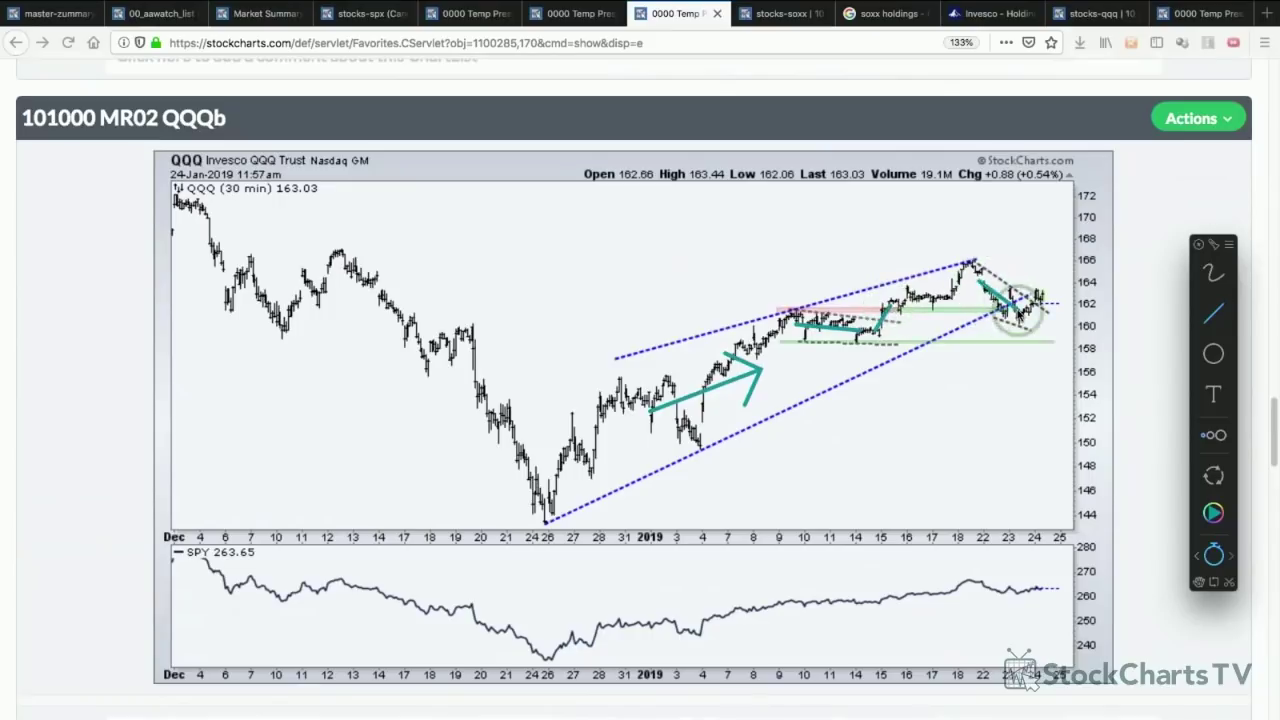
{"action": "left_click", "coordinate": [1213, 313]}
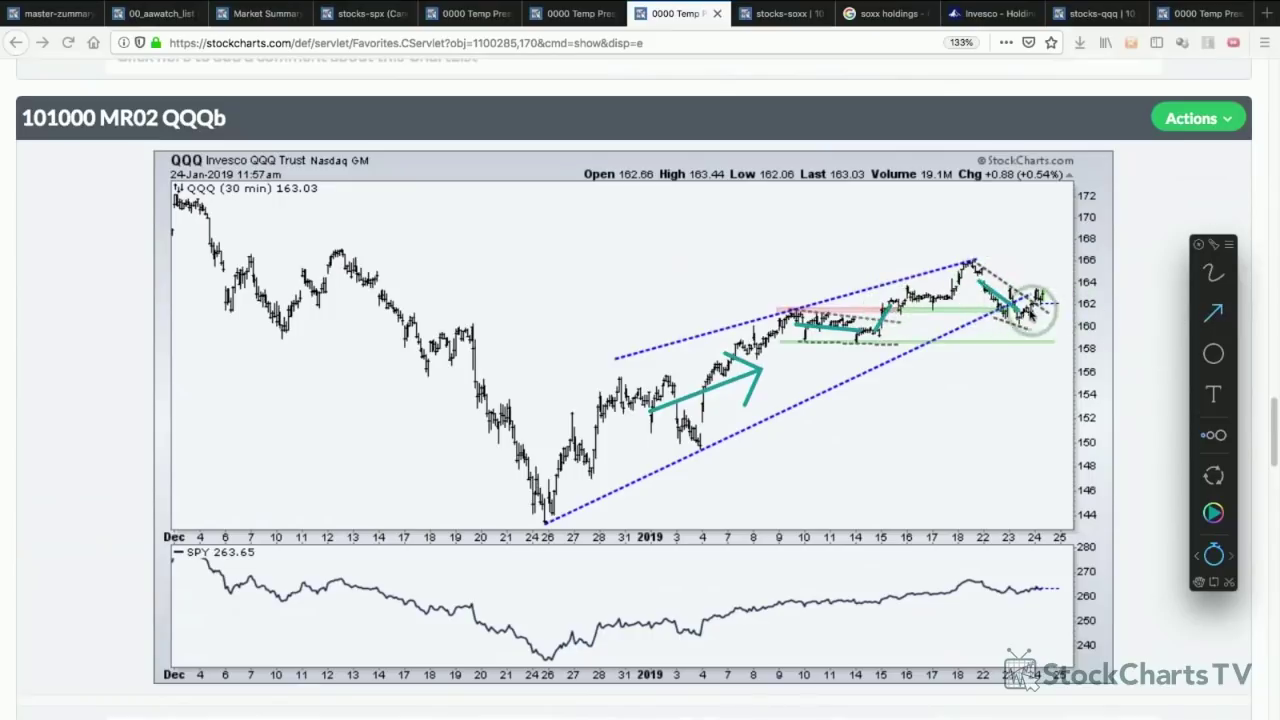
{"action": "left_click_drag", "start_coordinate": [1021, 316], "coordinate": [1036, 275]}
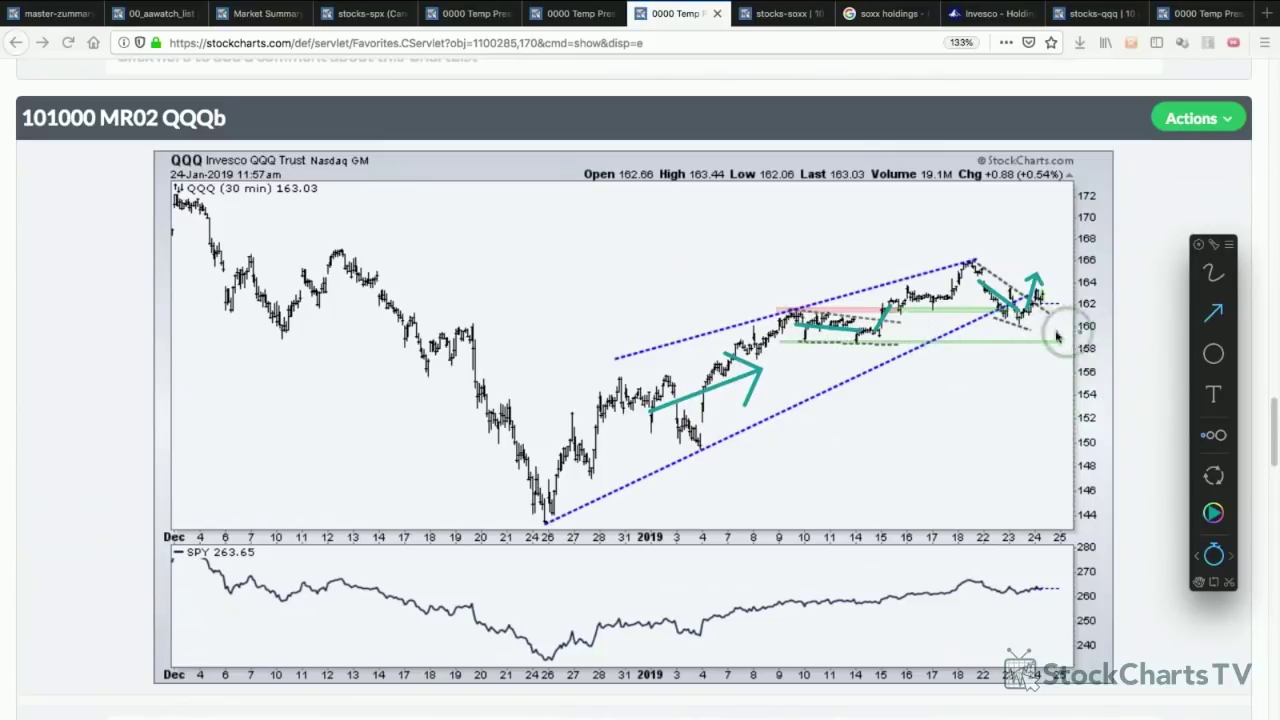
{"action": "left_click_drag", "start_coordinate": [1045, 324], "coordinate": [1062, 370]}
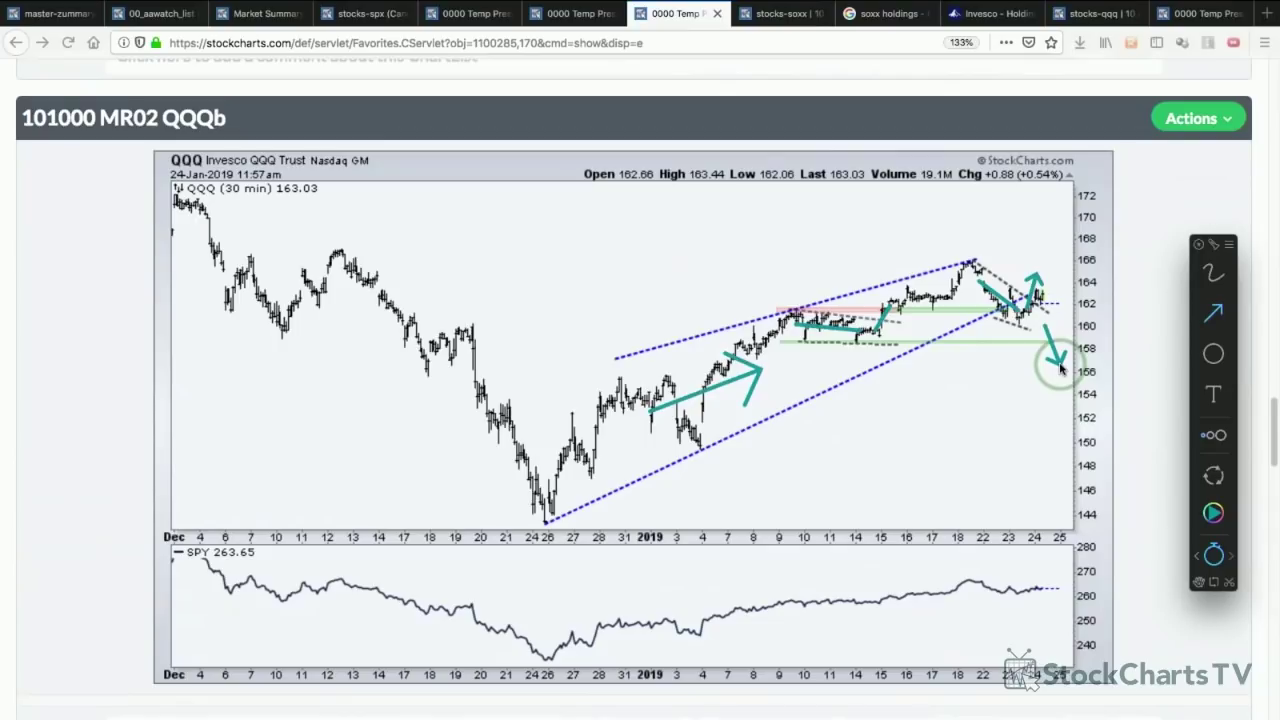
{"action": "key", "text": "Escape"}
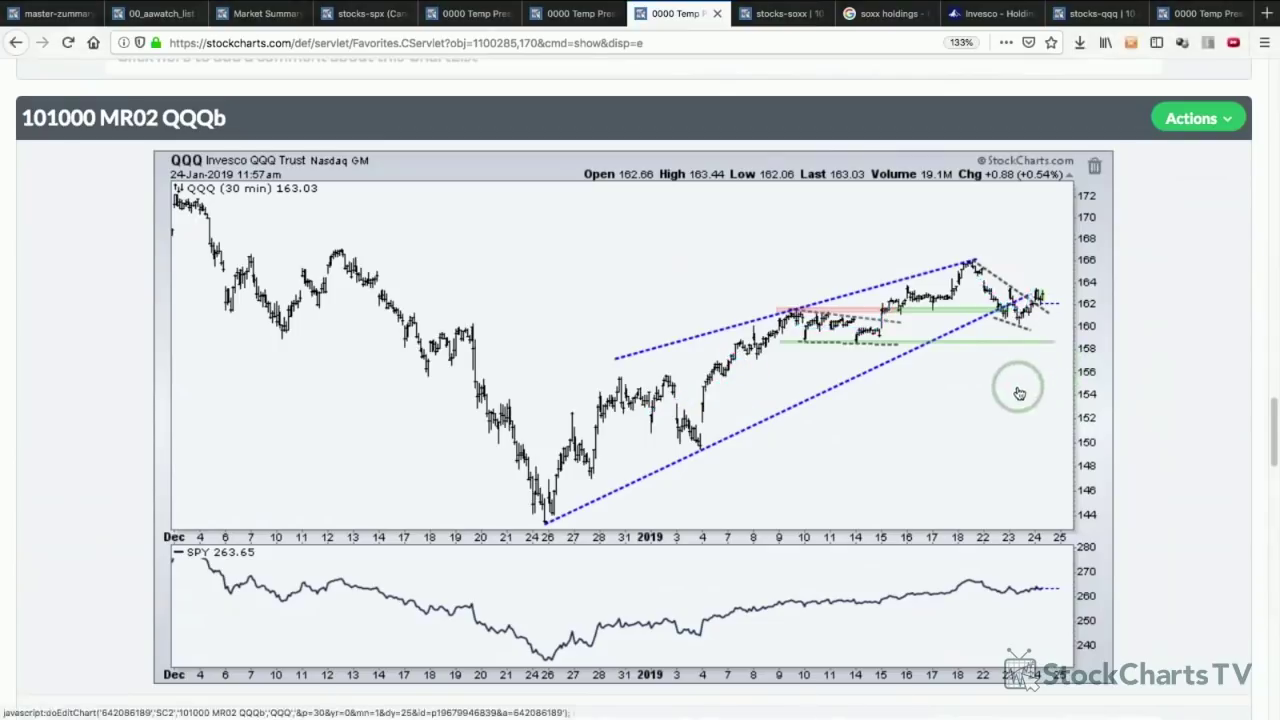
- Examine the IWM daily chart with its RSI and the IWM 30-minute chart's wedge, pullback and support zones
{"action": "scroll", "coordinate": [1018, 388], "scroll_direction": "down", "scroll_amount": 5}
{"action": "scroll", "coordinate": [1018, 392], "scroll_direction": "down", "scroll_amount": 5}
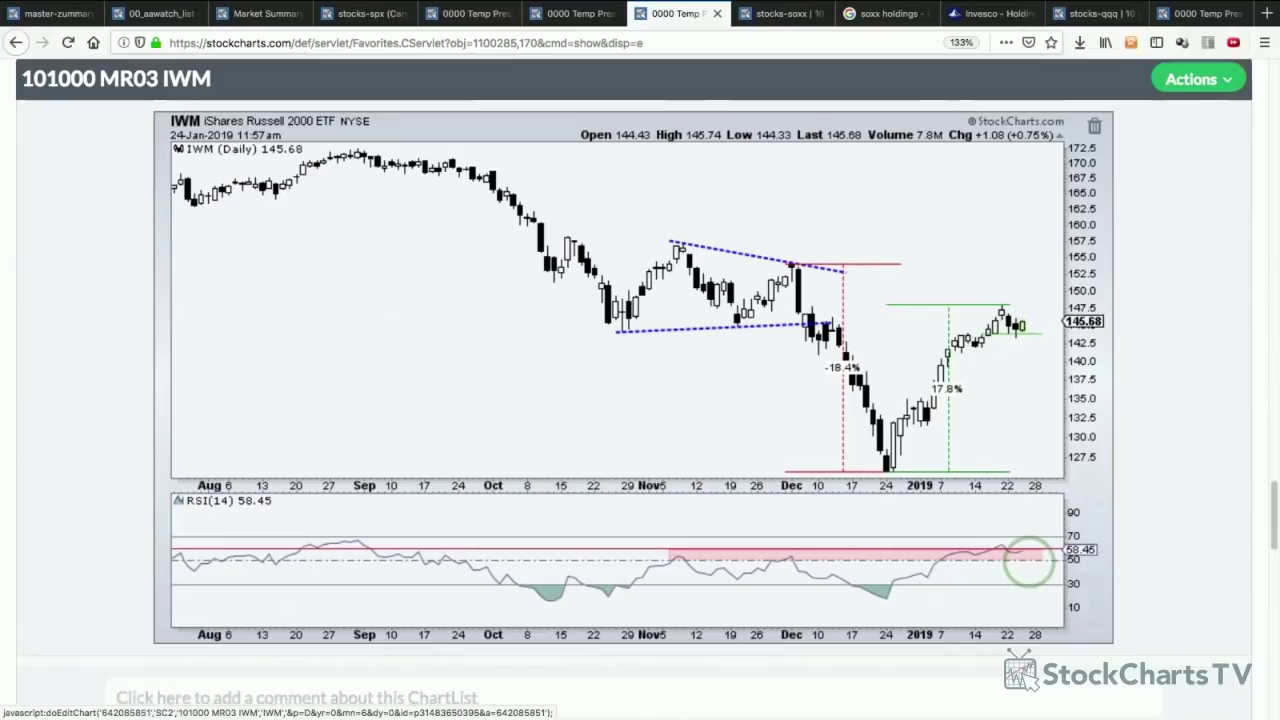
{"action": "scroll", "coordinate": [1030, 563], "scroll_direction": "down", "scroll_amount": 5}
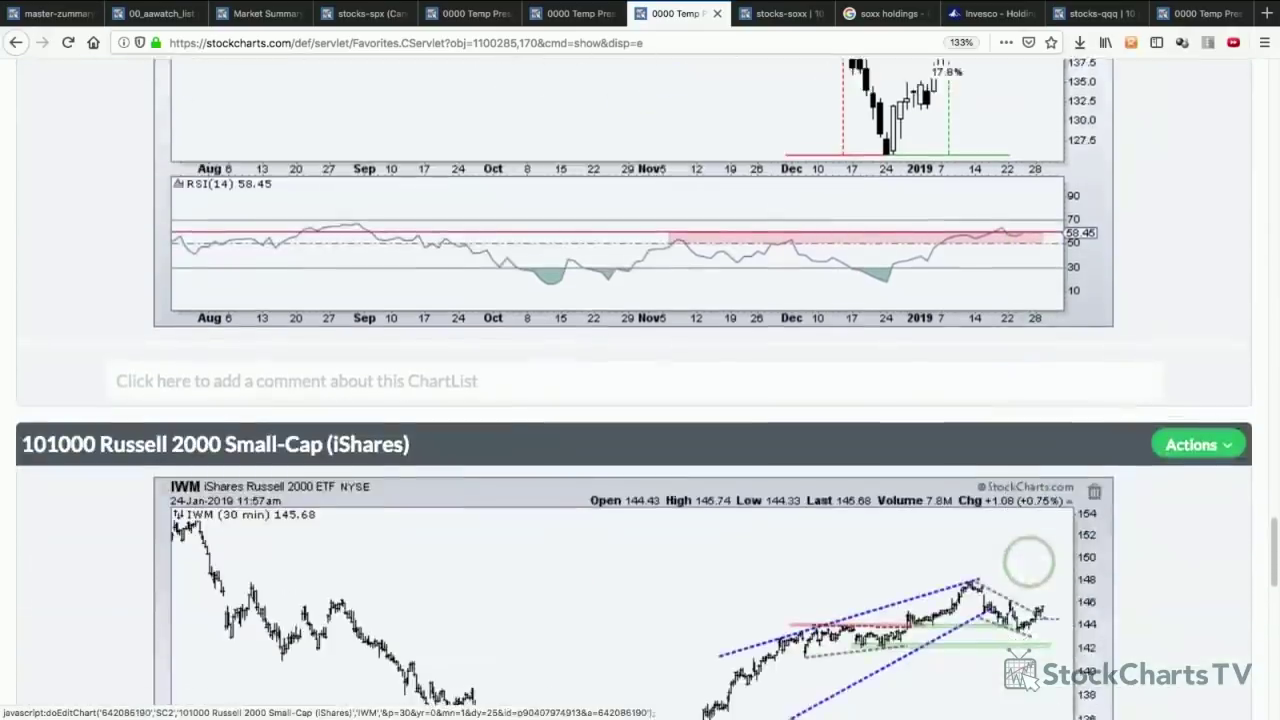
{"action": "scroll", "coordinate": [1029, 563], "scroll_direction": "down", "scroll_amount": 3}
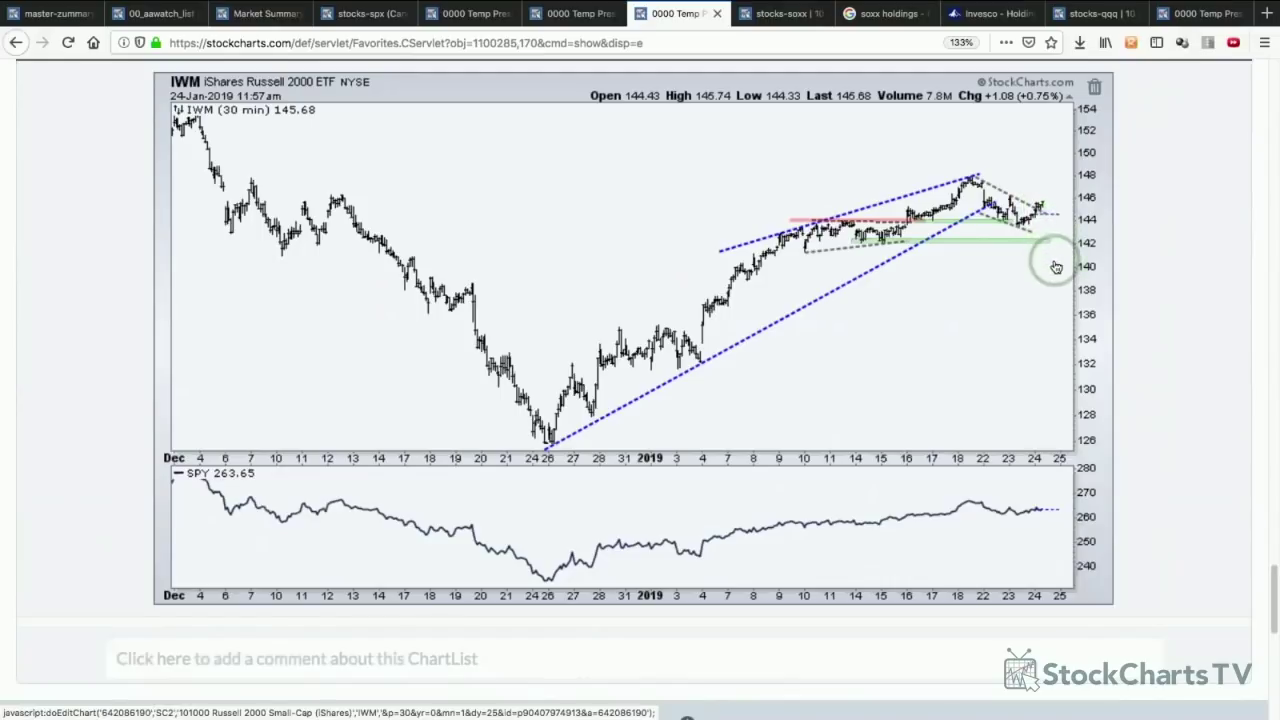
{"action": "scroll", "coordinate": [910, 430], "scroll_direction": "down", "scroll_amount": 1}
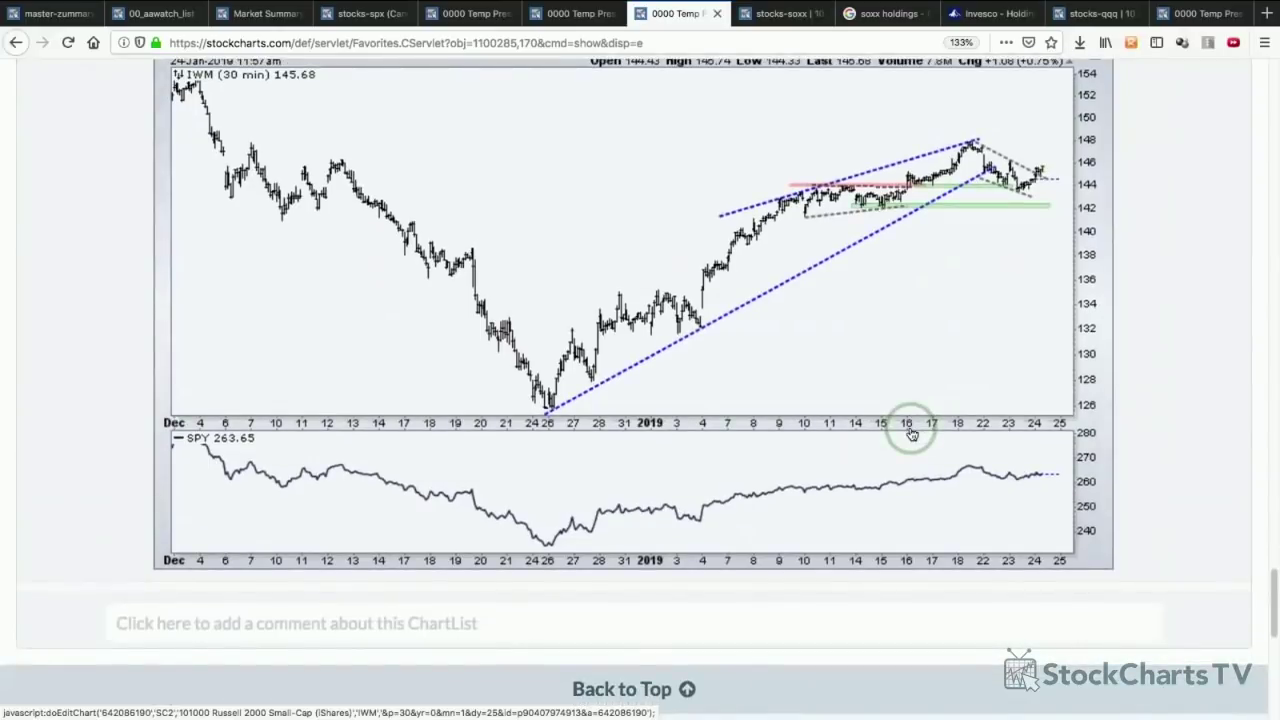
{"action": "scroll", "coordinate": [910, 433], "scroll_direction": "up", "scroll_amount": 1}
{"action": "scroll", "coordinate": [910, 430], "scroll_direction": "down", "scroll_amount": 2}
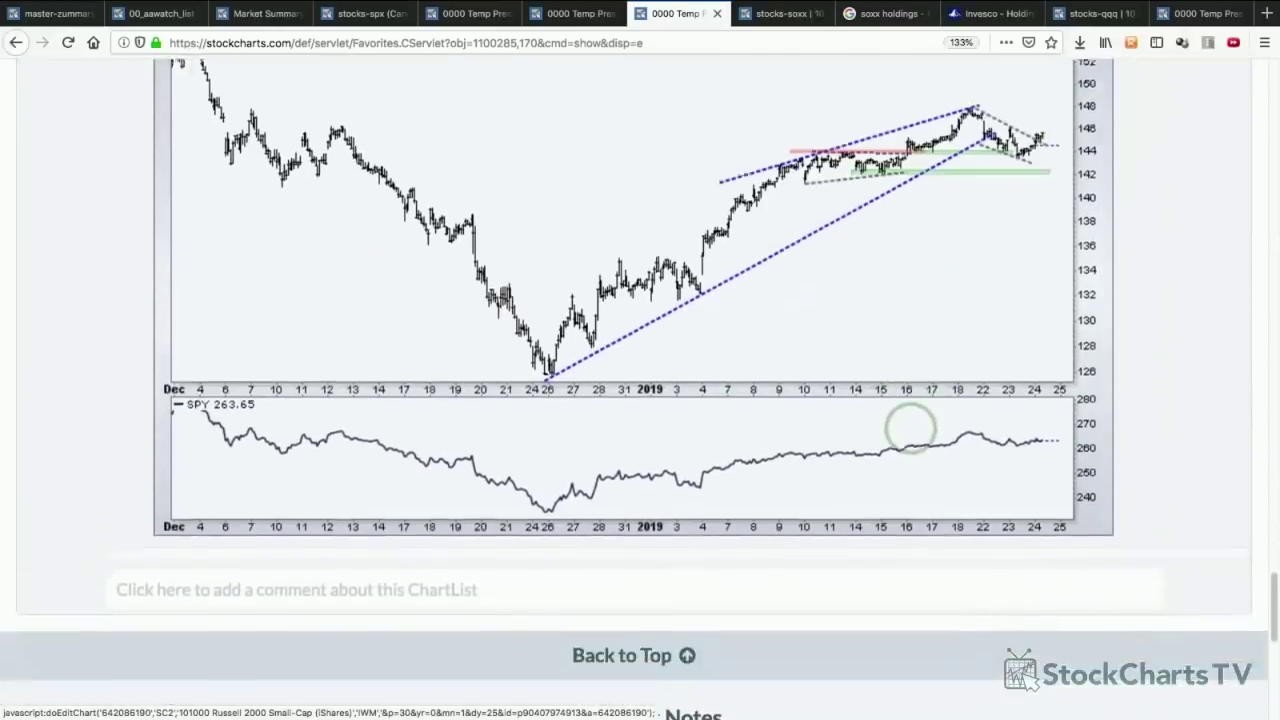
{"action": "scroll", "coordinate": [908, 423], "scroll_direction": "up", "scroll_amount": 3}
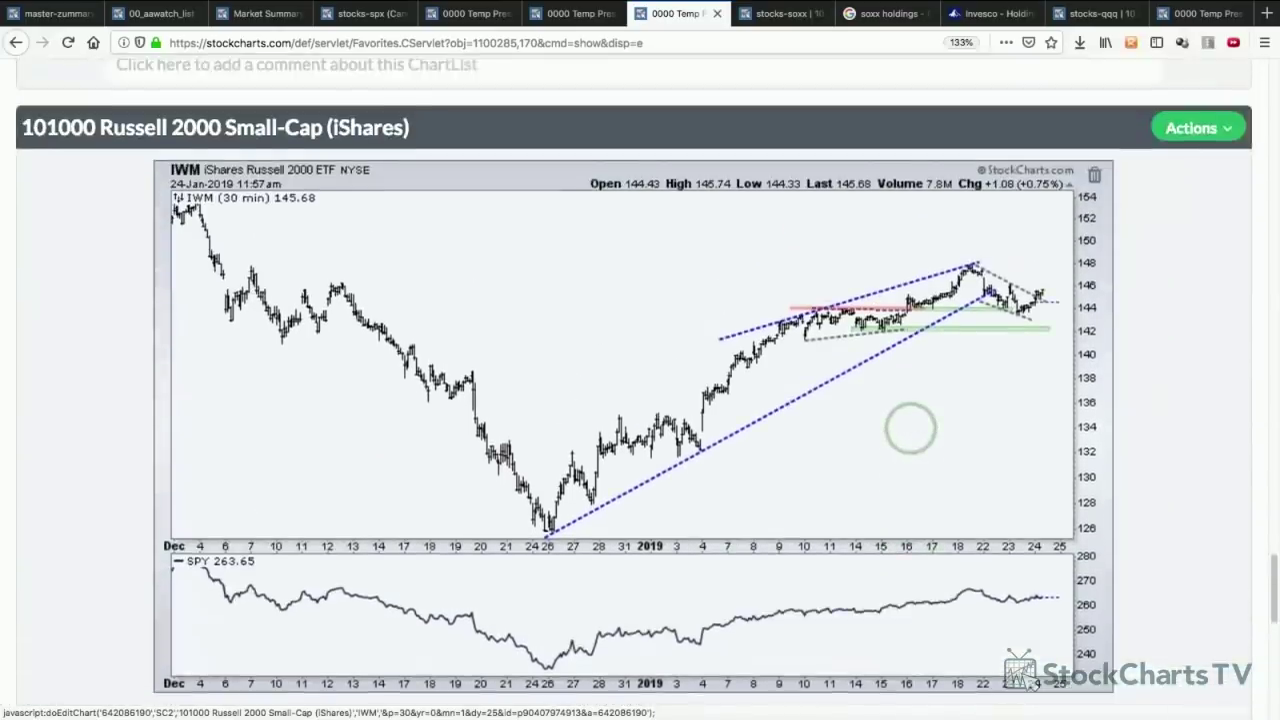
- In the 0000 Temp Present 5 list, draw a horizontal arrow from the December high at about 2800 on the $SPX chart and clear it
{"action": "left_click", "coordinate": [1203, 14]}
{"action": "scroll", "coordinate": [848, 405], "scroll_direction": "down", "scroll_amount": 3}
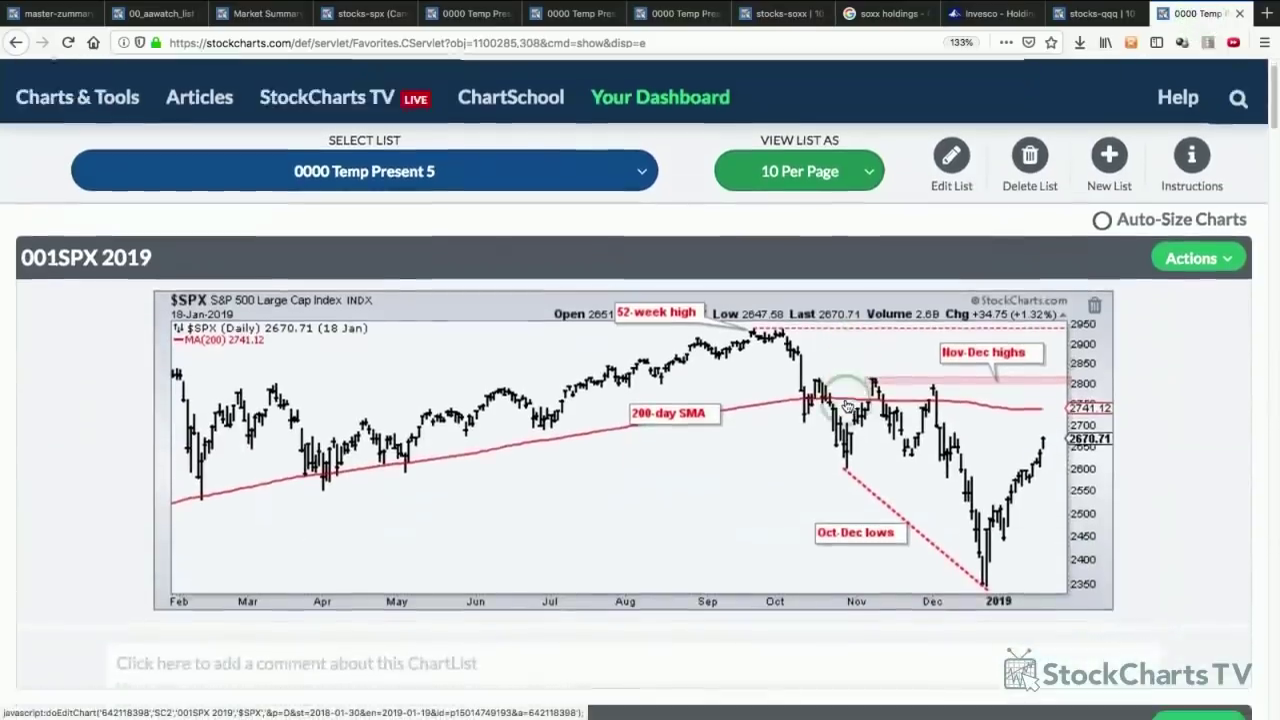
{"action": "scroll", "coordinate": [847, 405], "scroll_direction": "down", "scroll_amount": 3}
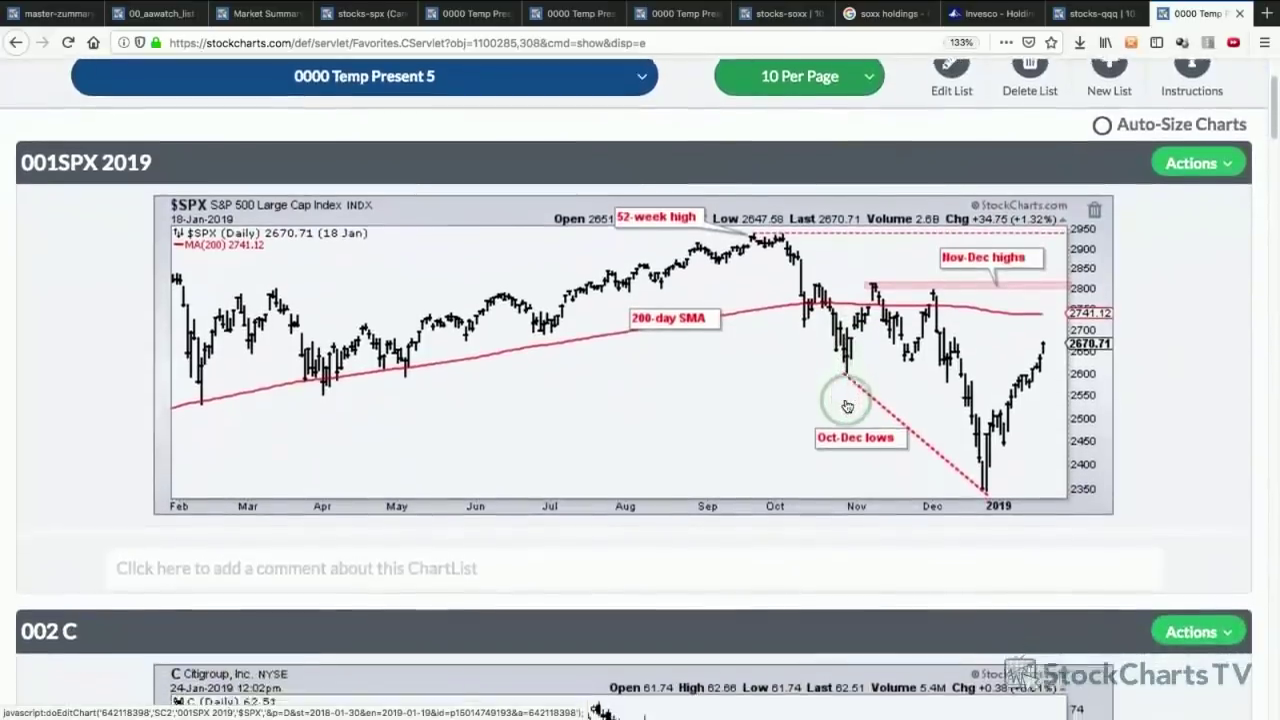
{"action": "scroll", "coordinate": [847, 405], "scroll_direction": "up", "scroll_amount": 1}
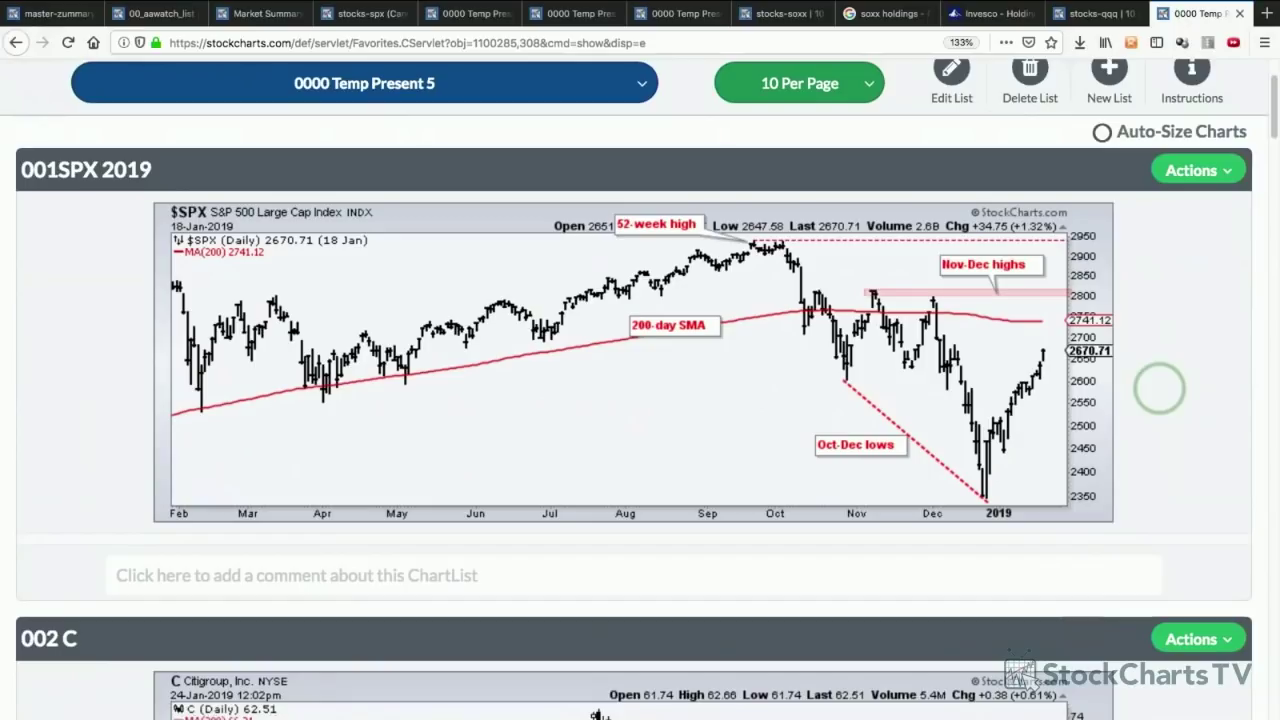
{"action": "key", "text": "alt+Tab"}
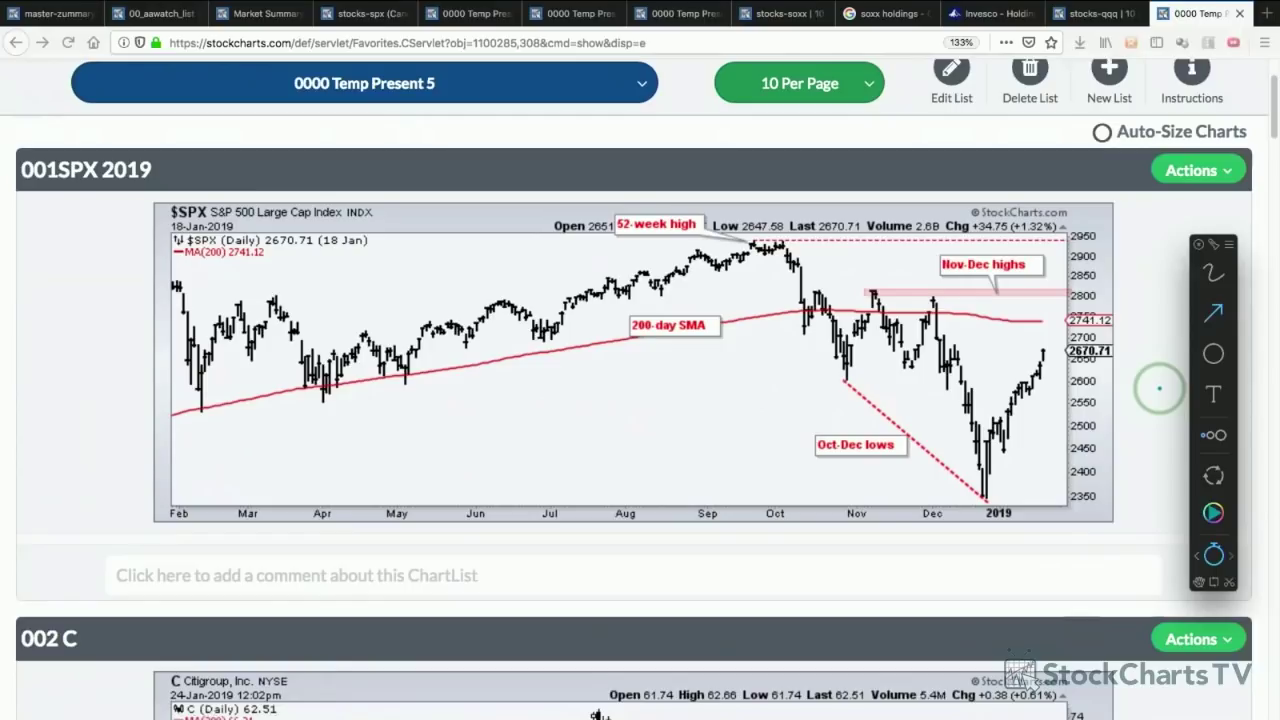
{"action": "left_click", "coordinate": [1213, 316]}
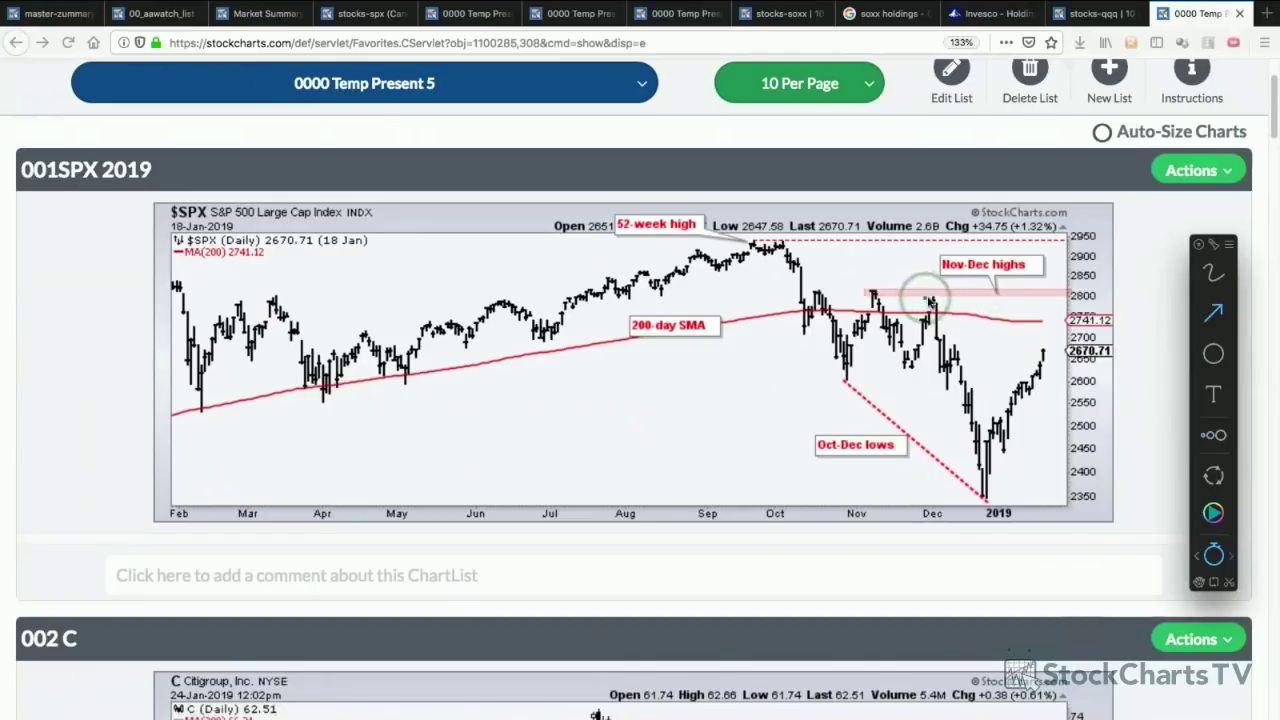
{"action": "left_click_drag", "start_coordinate": [928, 298], "coordinate": [1068, 299]}
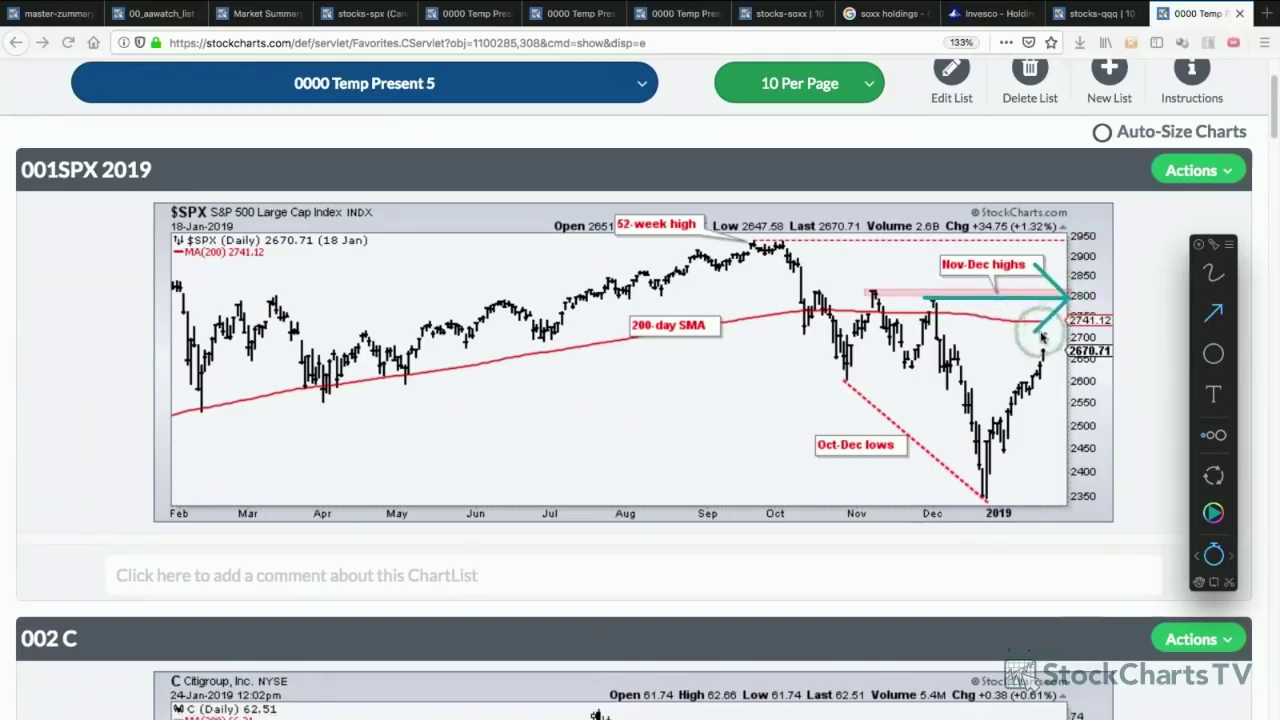
{"action": "key", "text": "Escape"}
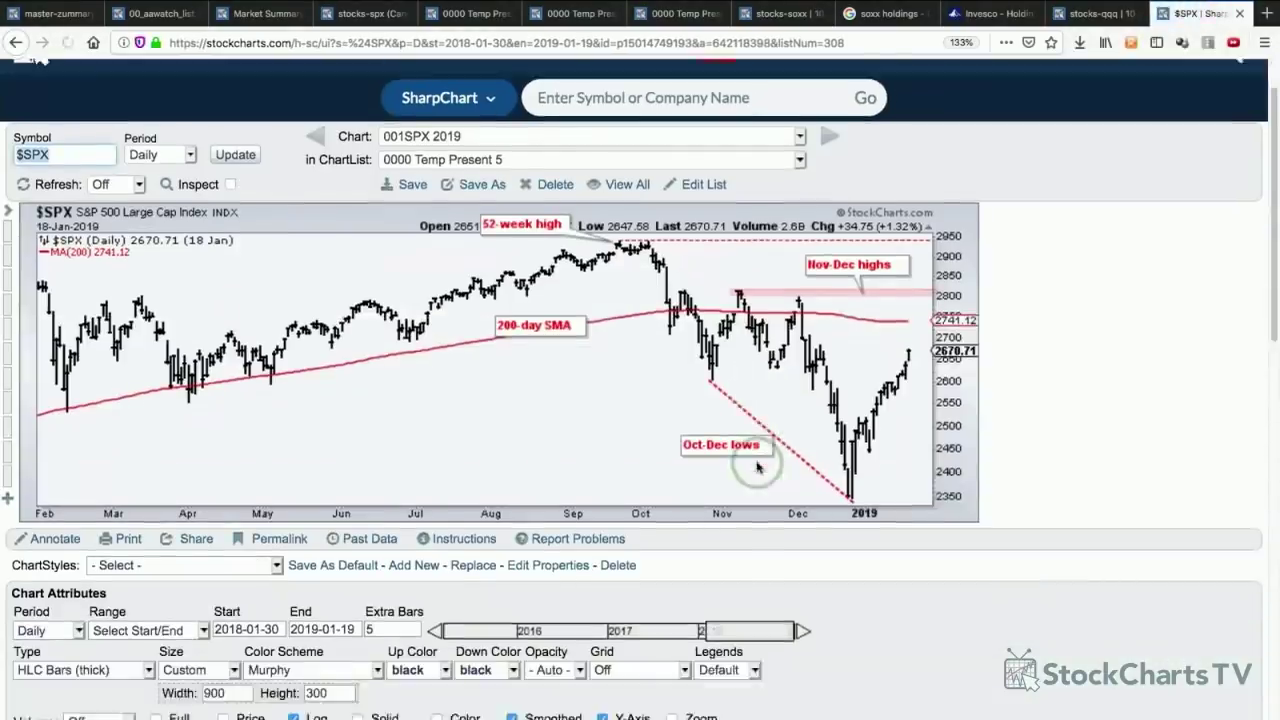
- Update the 001SPX 2019 chart with today as its end date and return to the full 0000 Temp Present 5 chart list
{"action": "scroll", "coordinate": [757, 467], "scroll_direction": "down", "scroll_amount": 3}
{"action": "left_click", "coordinate": [322, 307]}
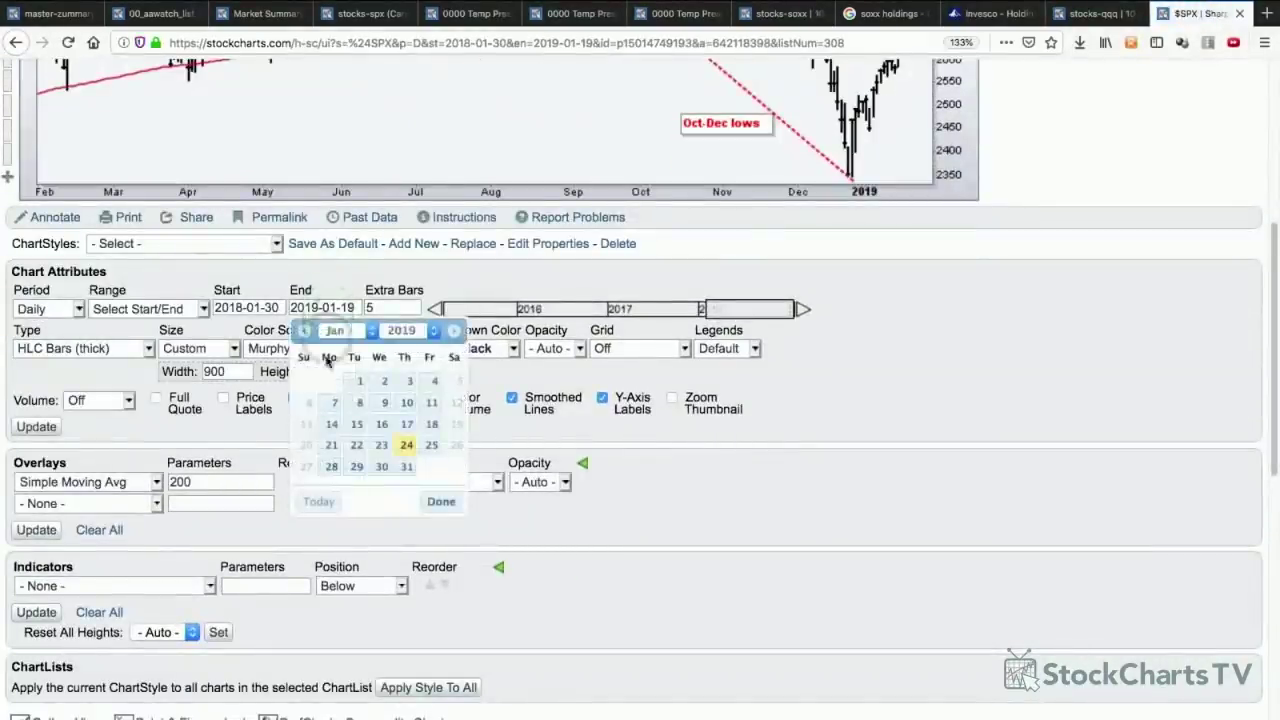
{"action": "left_click", "coordinate": [403, 445]}
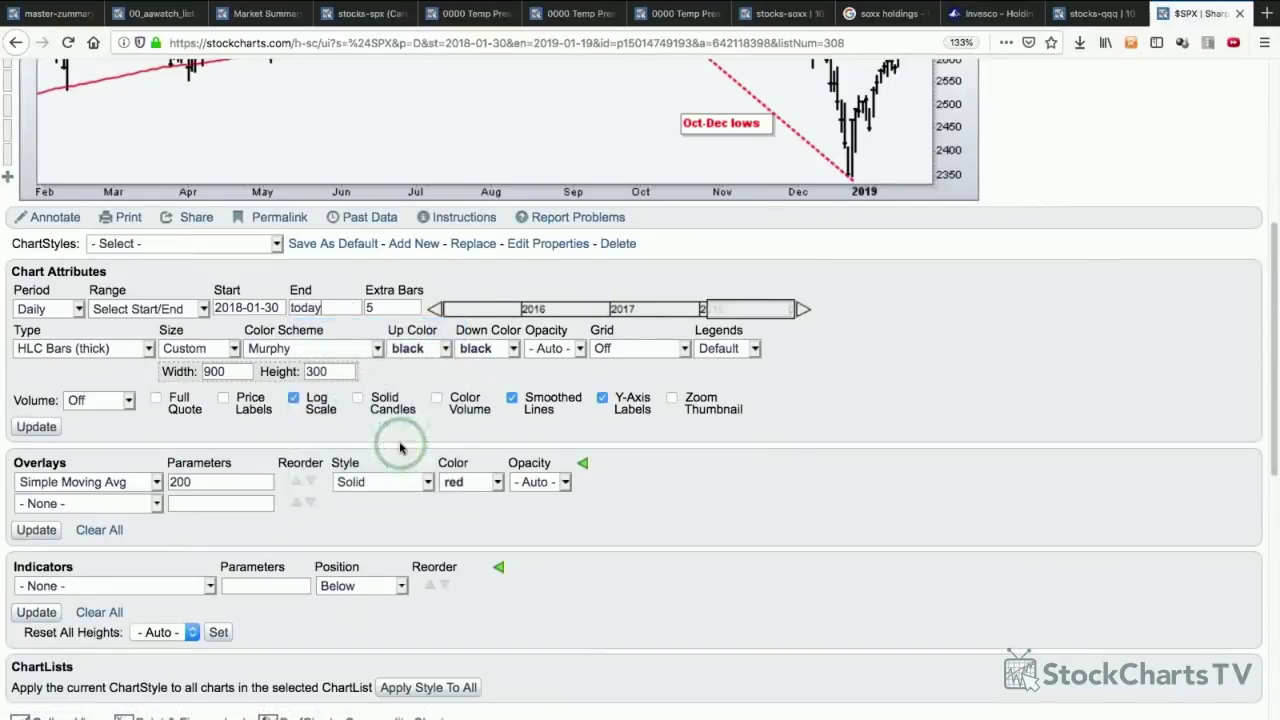
{"action": "left_click", "coordinate": [33, 426]}
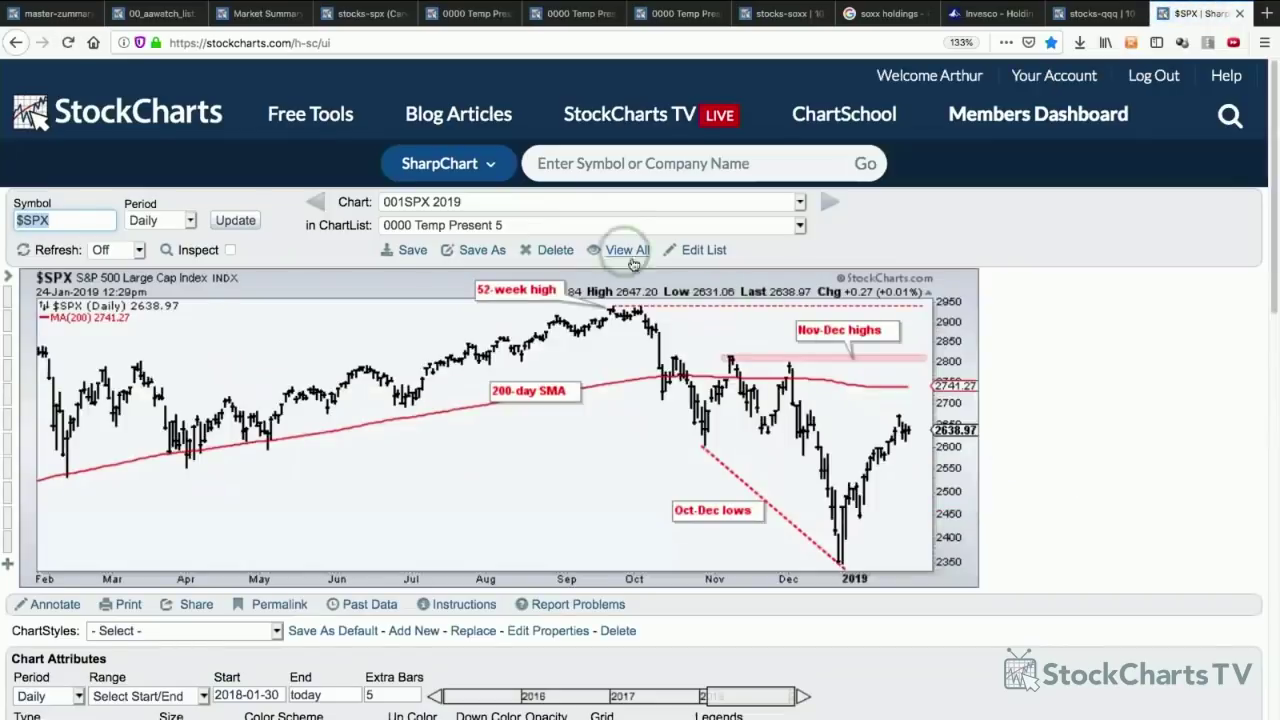
{"action": "left_click", "coordinate": [632, 262]}
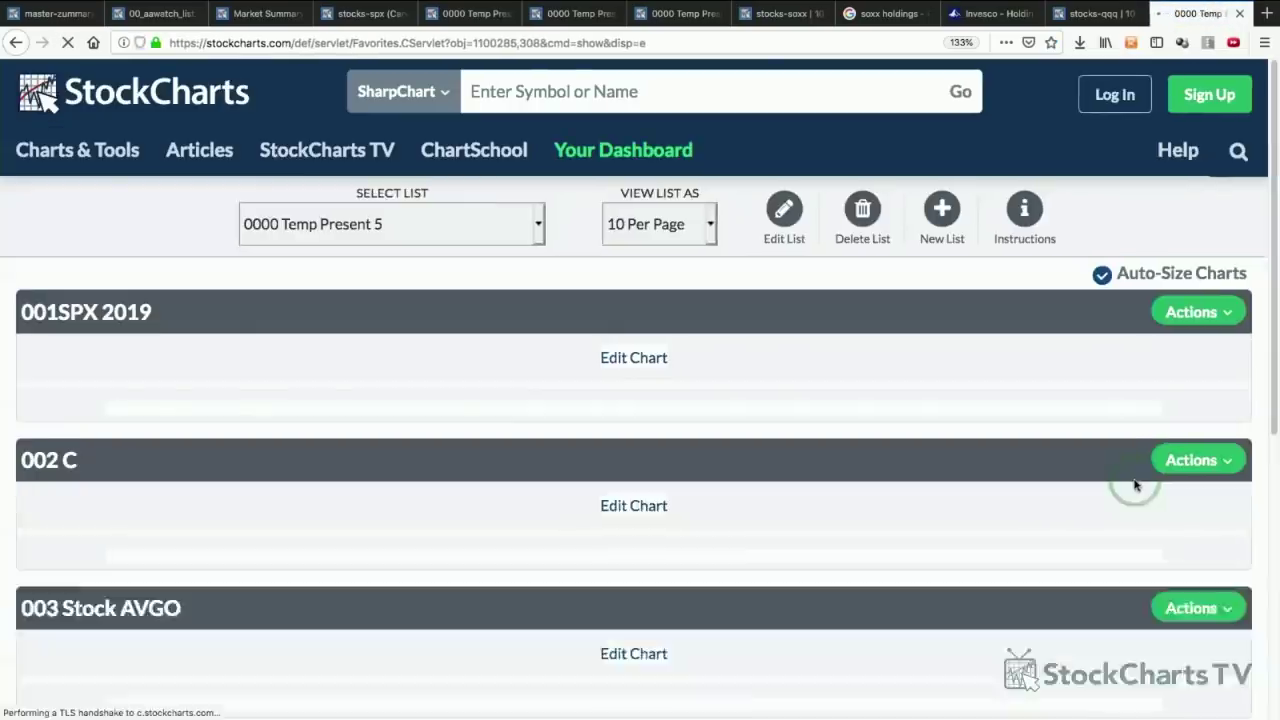
- On the 001SPX 2019 chart, draw horizontal lines along the Nov-Dec highs and the 52-week high, and clear them
{"action": "scroll", "coordinate": [1134, 485], "scroll_direction": "down", "scroll_amount": 3}
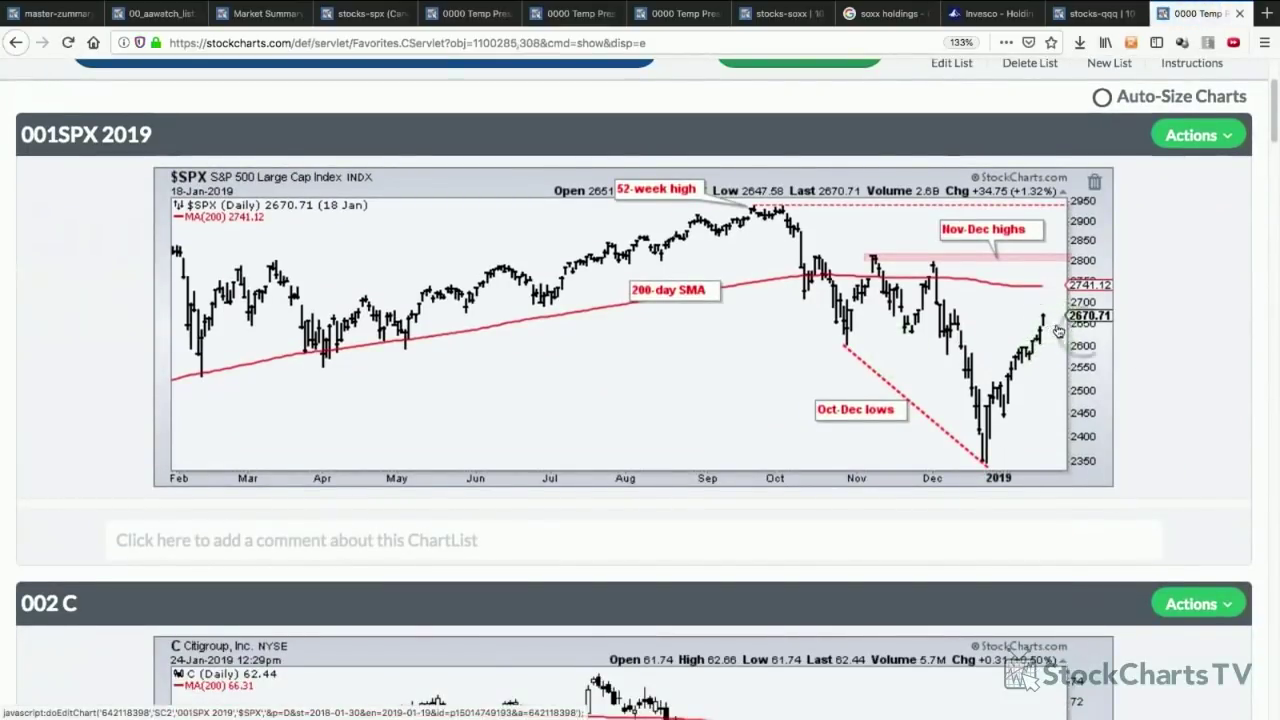
{"action": "key", "text": "ctrl+shift+a"}
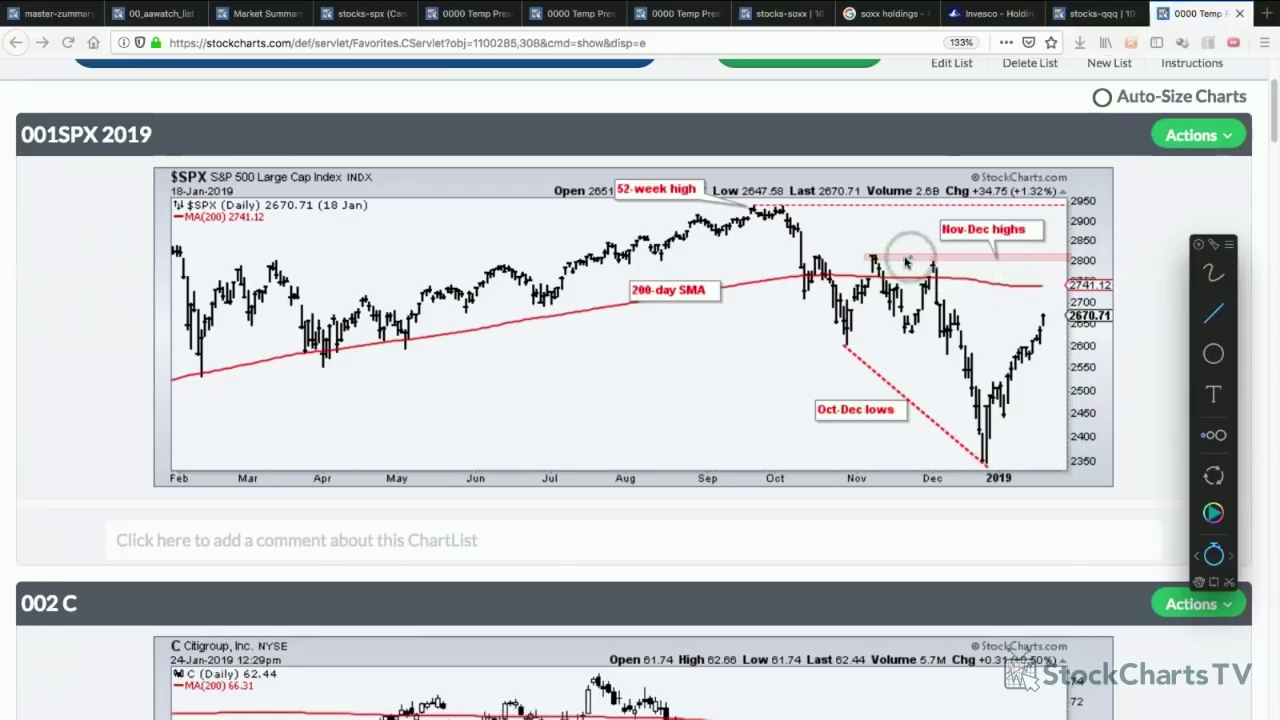
{"action": "left_click_drag", "start_coordinate": [910, 257], "coordinate": [1066, 258]}
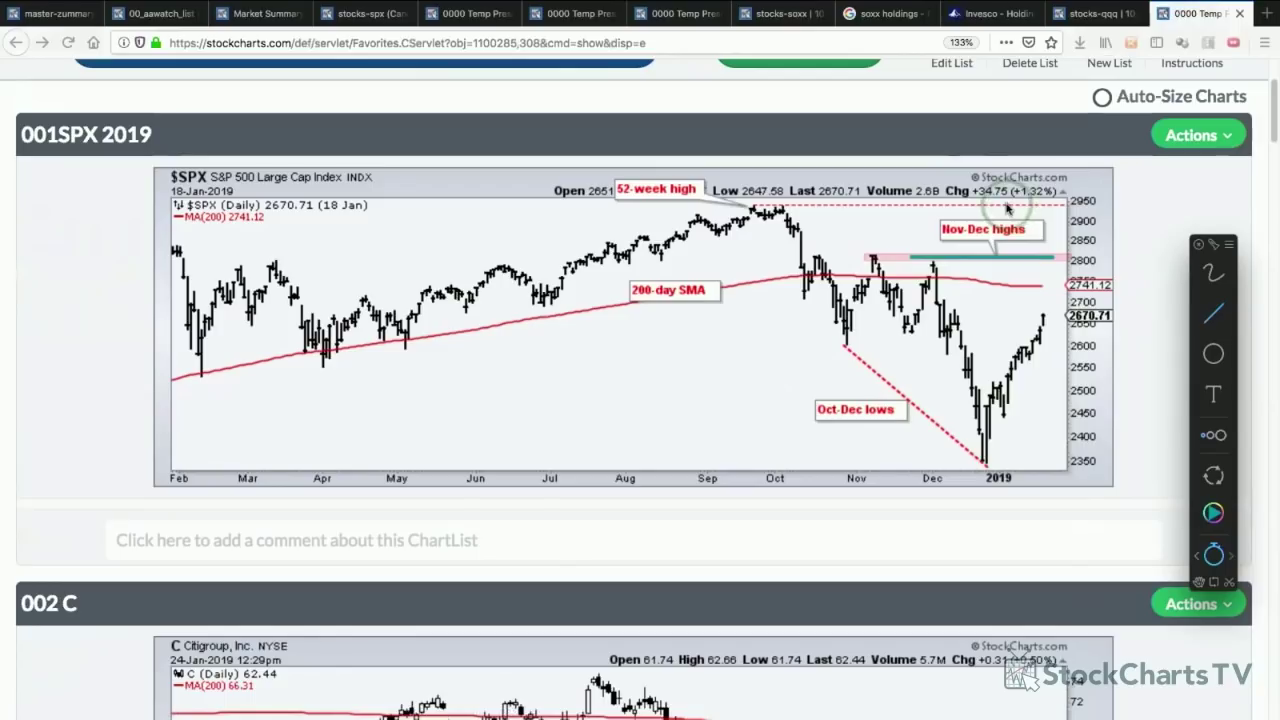
{"action": "left_click_drag", "start_coordinate": [1008, 205], "coordinate": [1066, 204]}
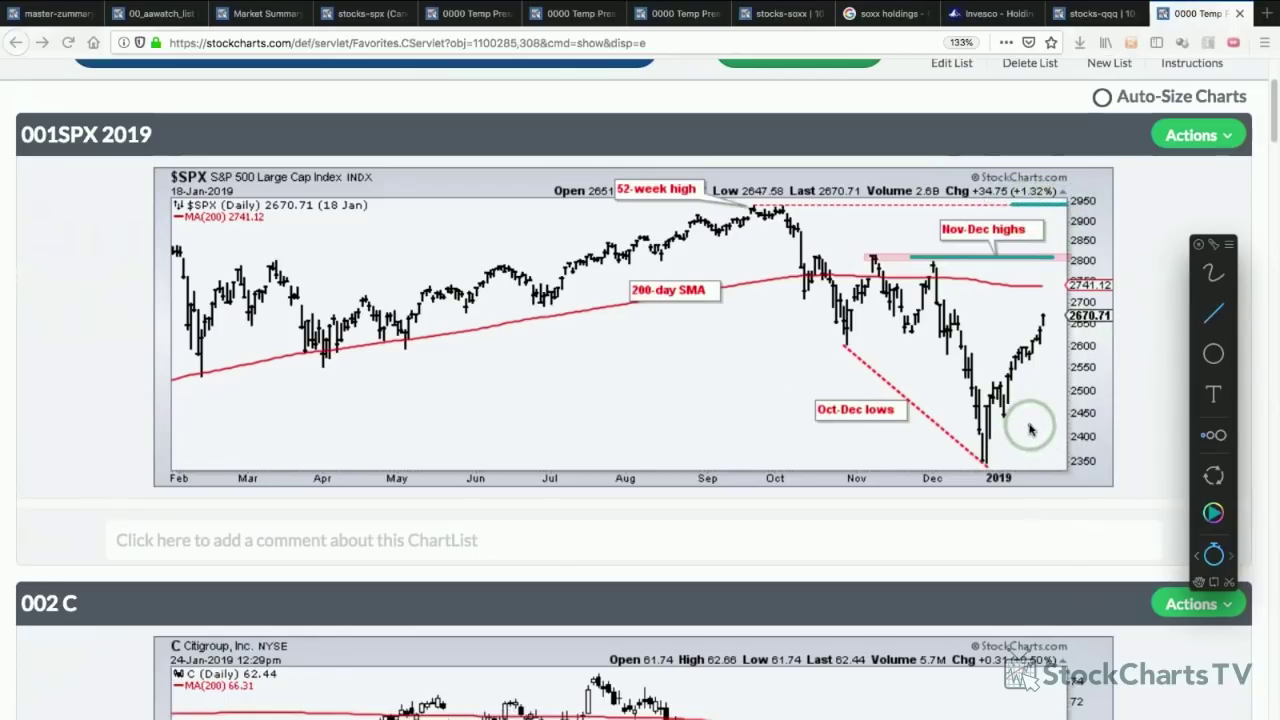
{"action": "key", "text": "Escape"}
- On the Citigroup chart, trace the rise from the December low and connect the October and December lows on both price and $SPX
{"action": "scroll", "coordinate": [1030, 430], "scroll_direction": "down", "scroll_amount": 5}
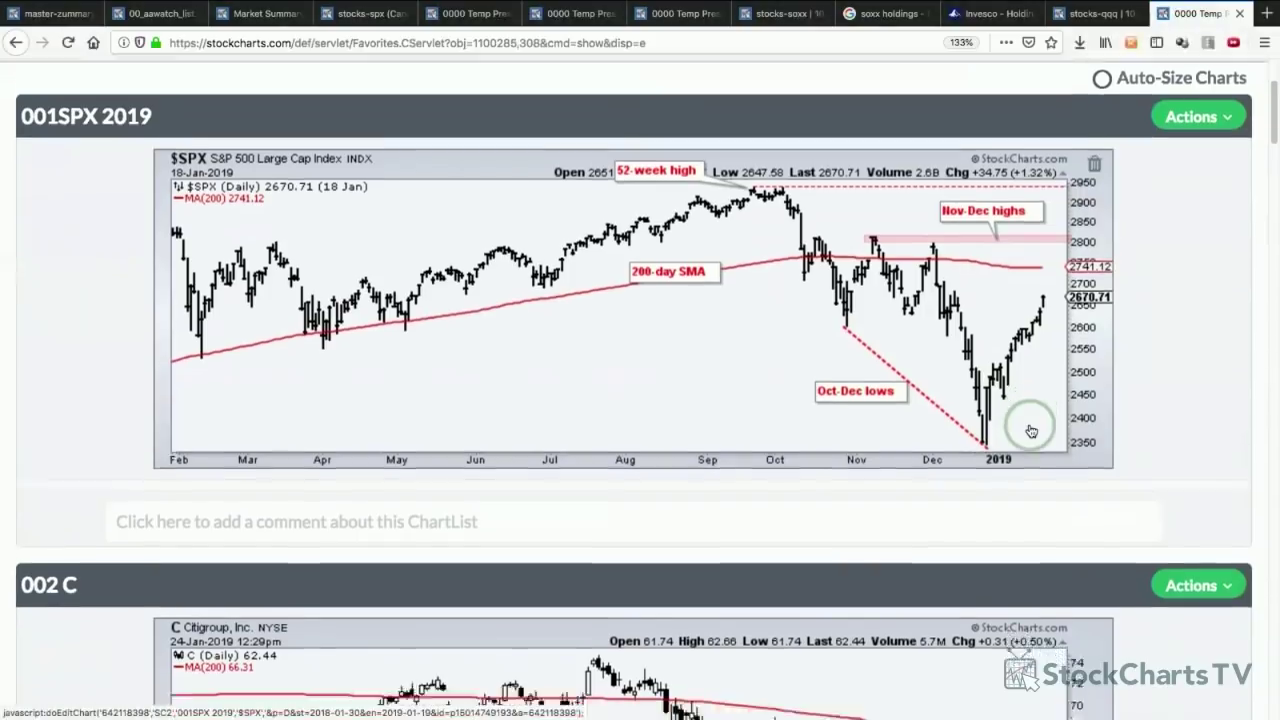
{"action": "scroll", "coordinate": [1031, 430], "scroll_direction": "down", "scroll_amount": 3}
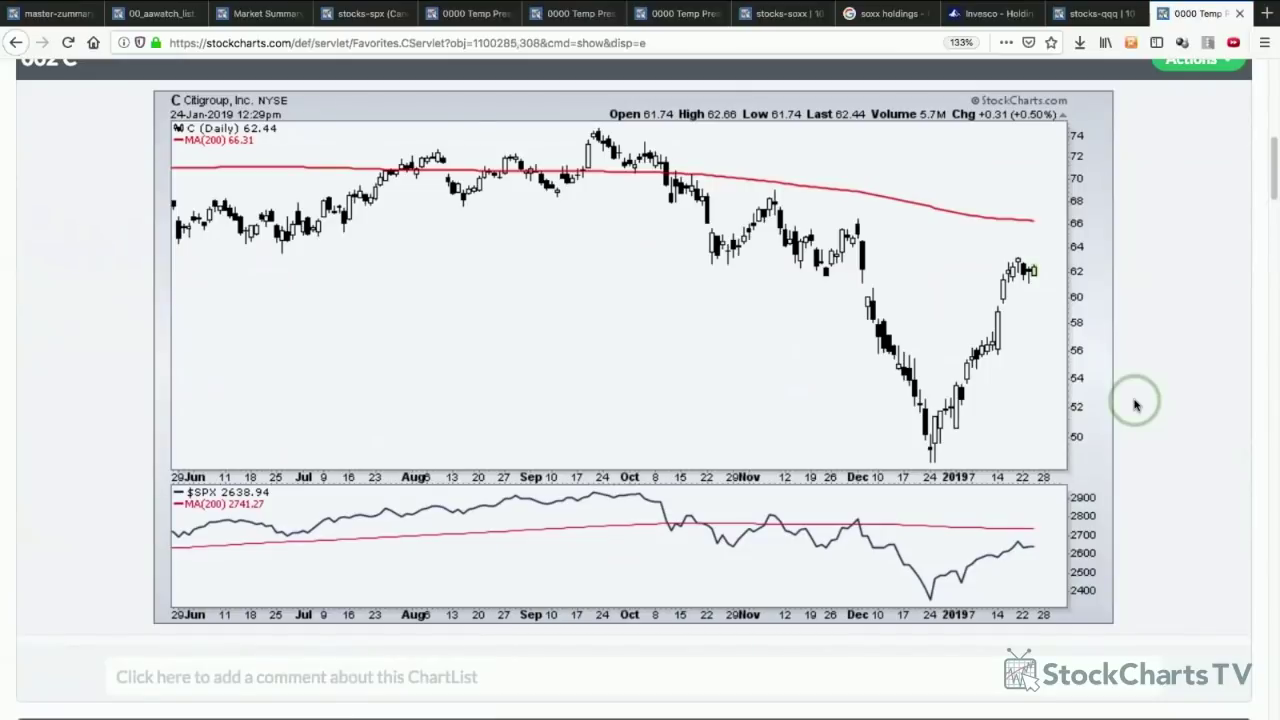
{"action": "key", "text": "ctrl+shift+d"}
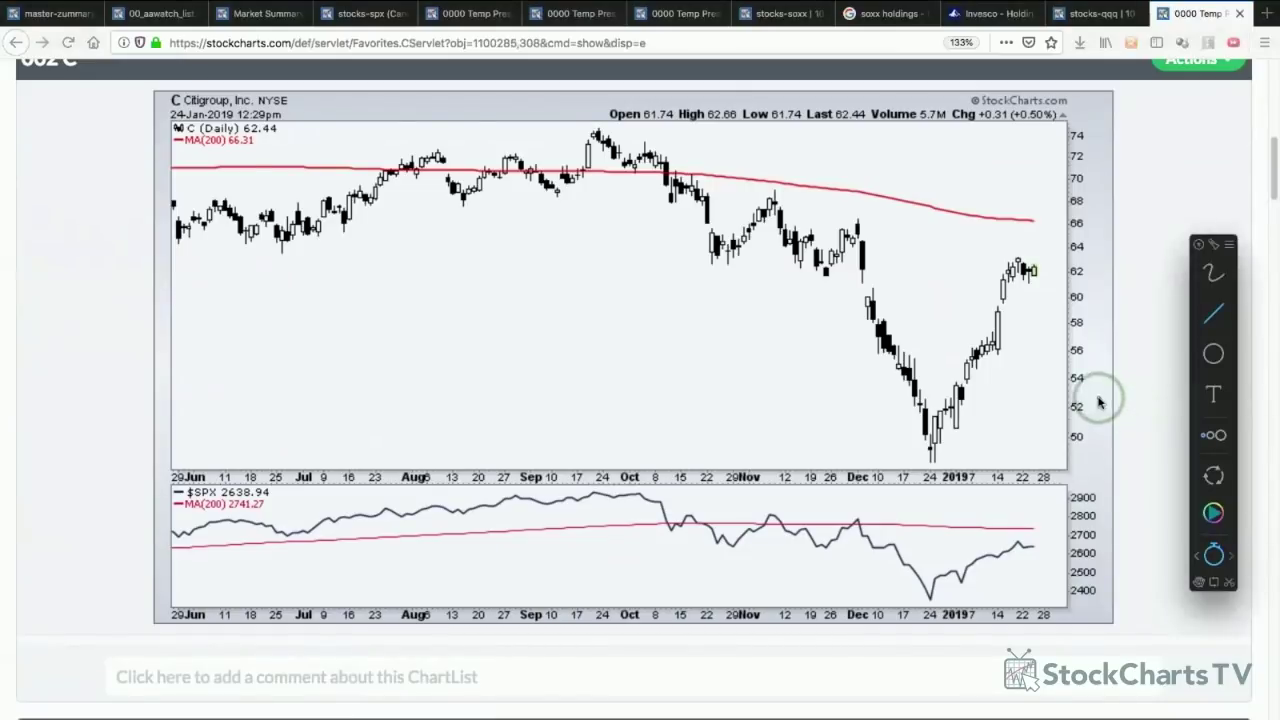
{"action": "left_click", "coordinate": [1213, 315]}
{"action": "mouse_move", "coordinate": [931, 458]}
{"action": "left_mouse_down"}
{"action": "mouse_move", "coordinate": [1018, 276]}
{"action": "mouse_move", "coordinate": [1009, 266]}
{"action": "left_mouse_up"}
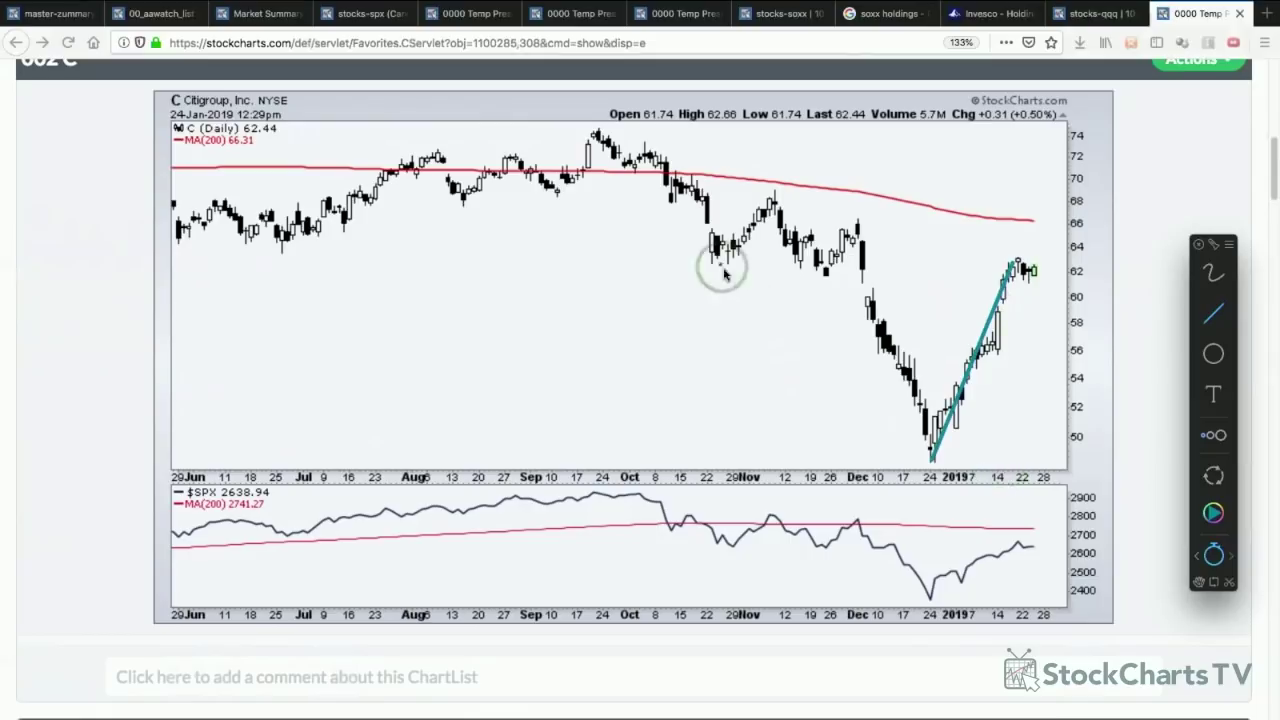
{"action": "left_click_drag", "start_coordinate": [711, 261], "coordinate": [931, 458]}
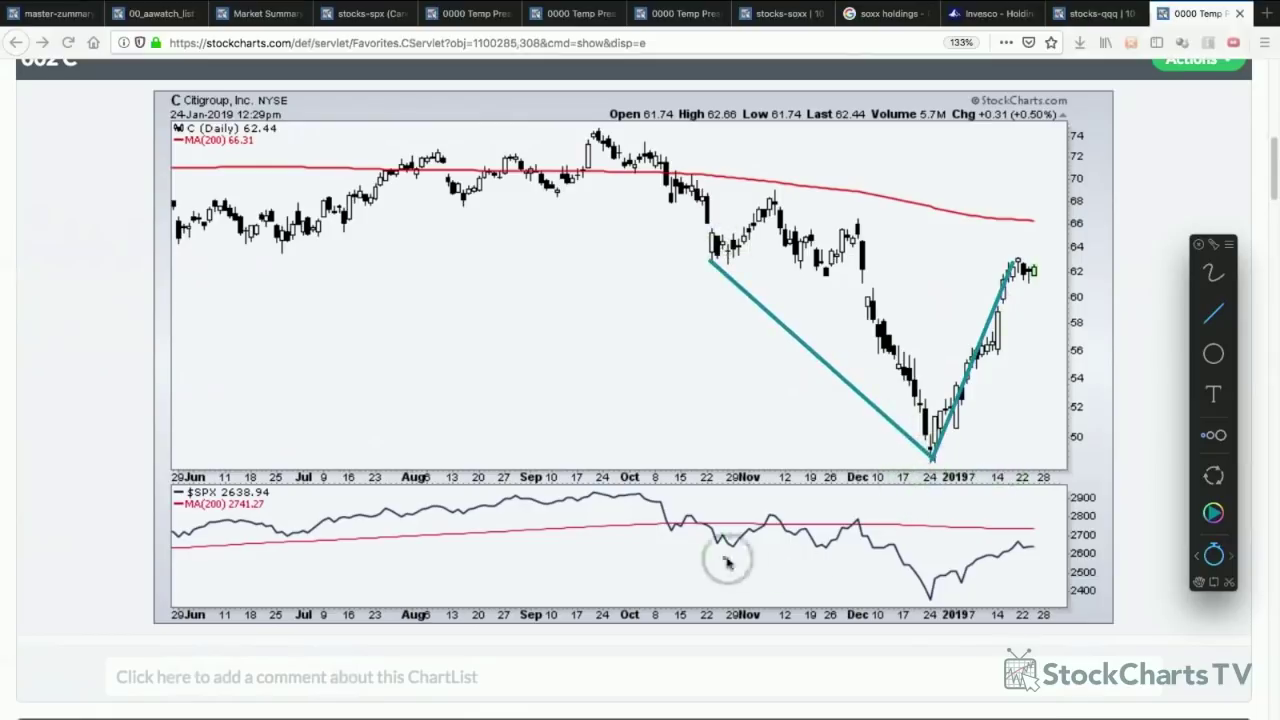
{"action": "left_click_drag", "start_coordinate": [716, 543], "coordinate": [936, 602]}
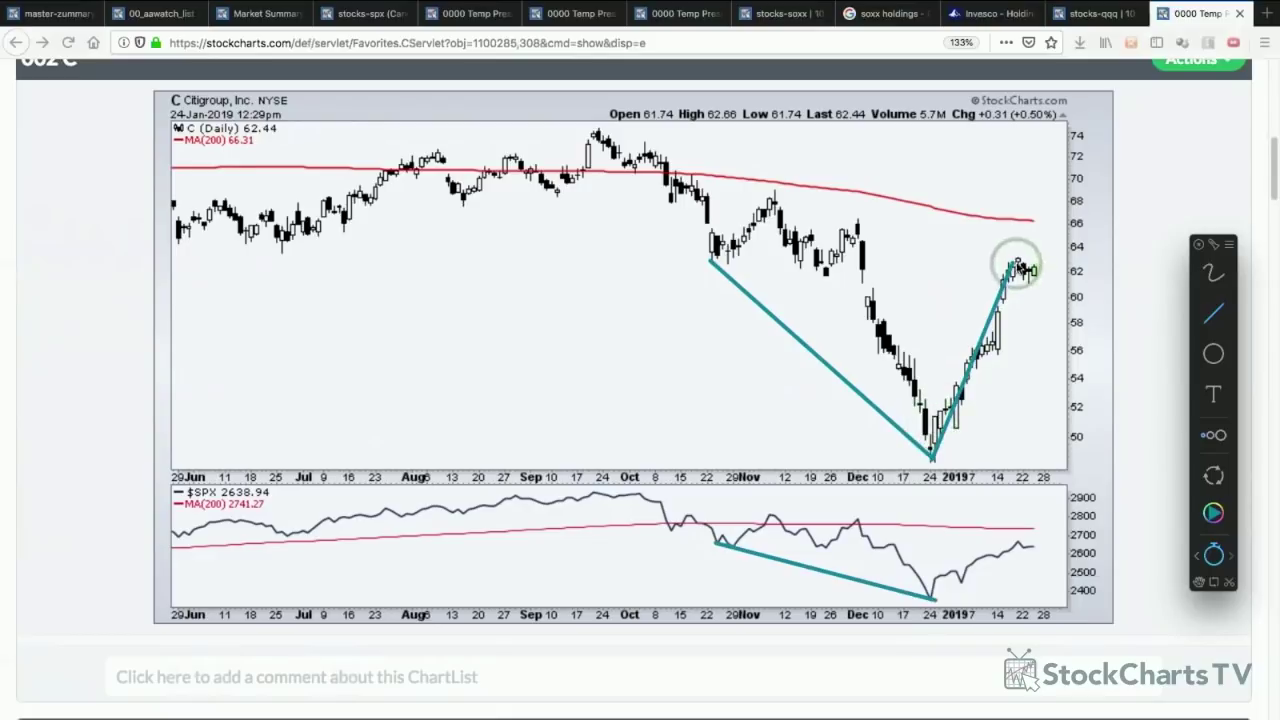
- Draw horizontal lines from Citigroup's early December high near 66 and its September high above 74, and clear all annotations
{"action": "left_click_drag", "start_coordinate": [849, 221], "coordinate": [1072, 221]}
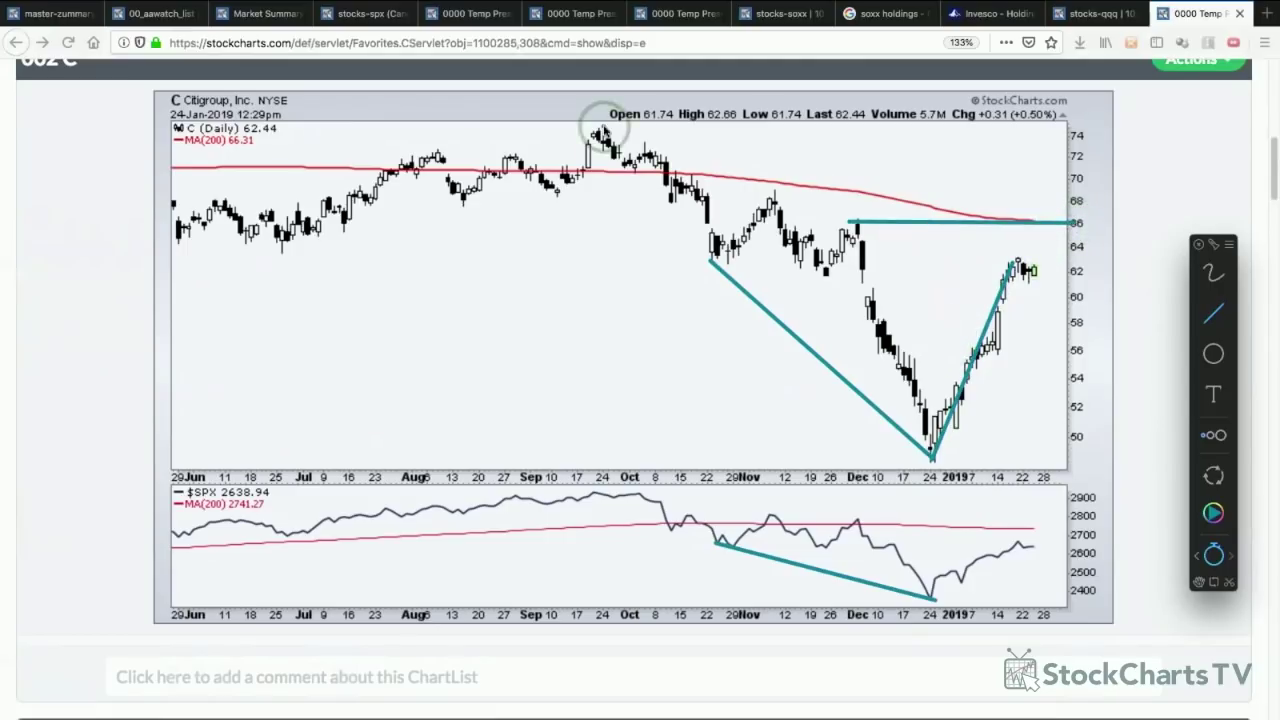
{"action": "mouse_move", "coordinate": [601, 128]}
{"action": "left_mouse_down"}
{"action": "mouse_move", "coordinate": [1074, 118]}
{"action": "mouse_move", "coordinate": [1066, 127]}
{"action": "left_mouse_up"}
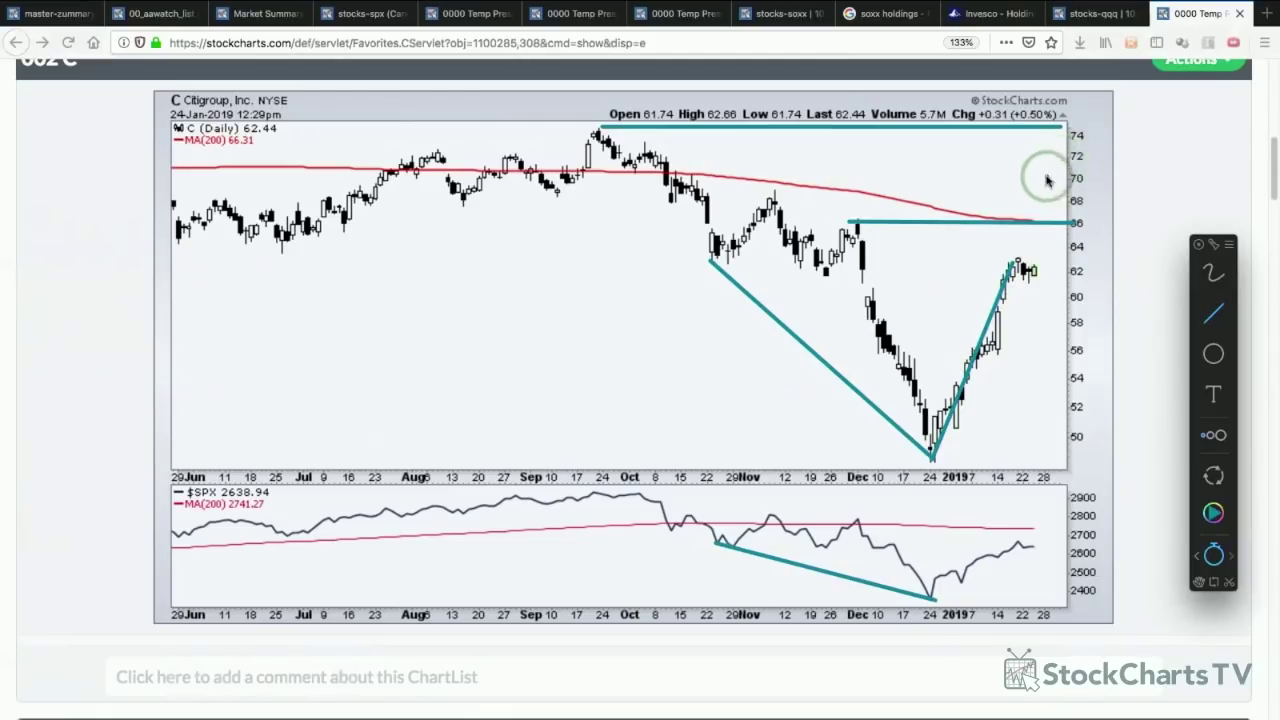
{"action": "right_click", "coordinate": [979, 252]}
{"action": "left_click", "coordinate": [1183, 300]}
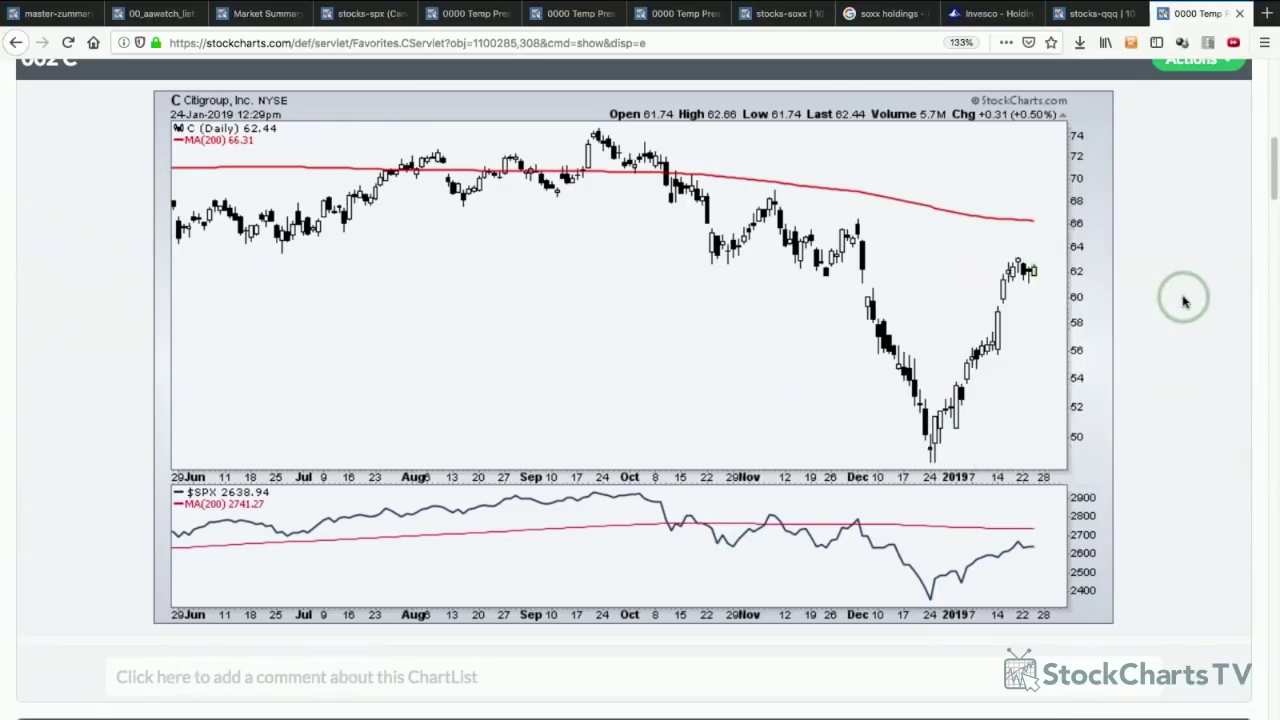
- Circle Citigroup's late December low near 50 with an ellipse and clear the annotation
{"action": "key", "text": "ctrl+shift+a"}
{"action": "left_click", "coordinate": [1213, 353]}
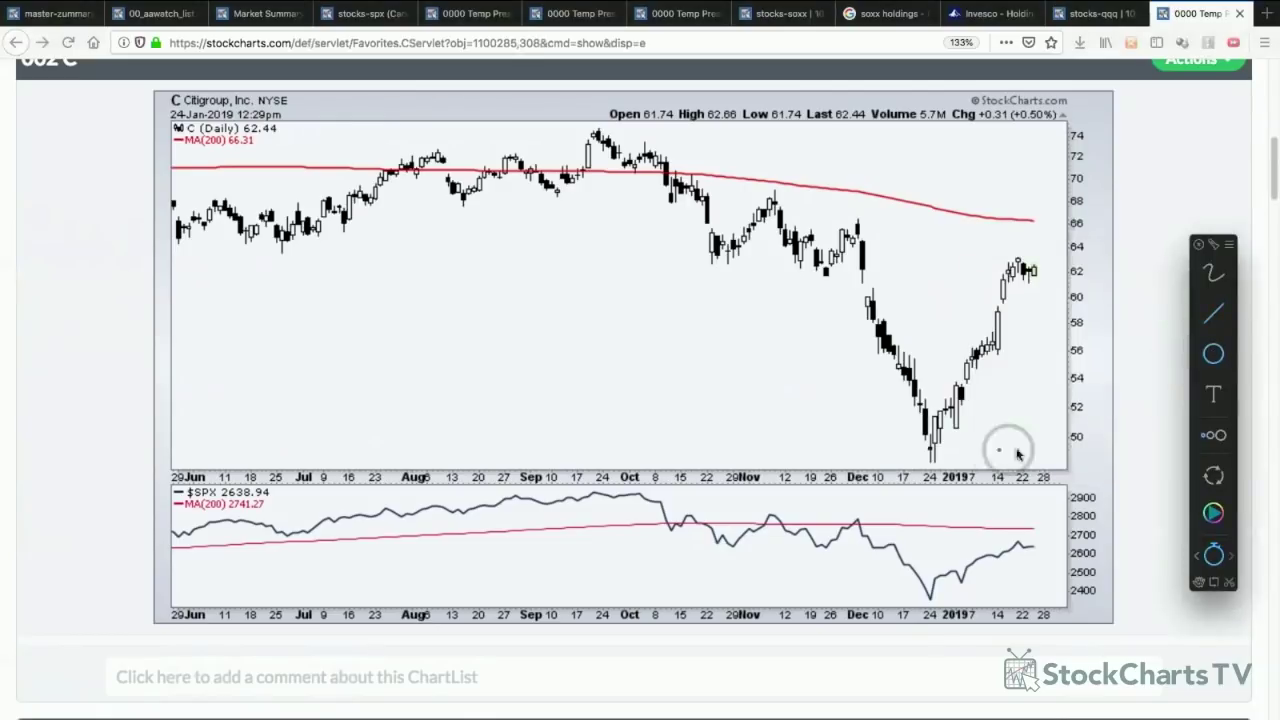
{"action": "mouse_move", "coordinate": [926, 388]}
{"action": "left_mouse_down"}
{"action": "mouse_move", "coordinate": [937, 458]}
{"action": "mouse_move", "coordinate": [953, 472]}
{"action": "left_mouse_up"}
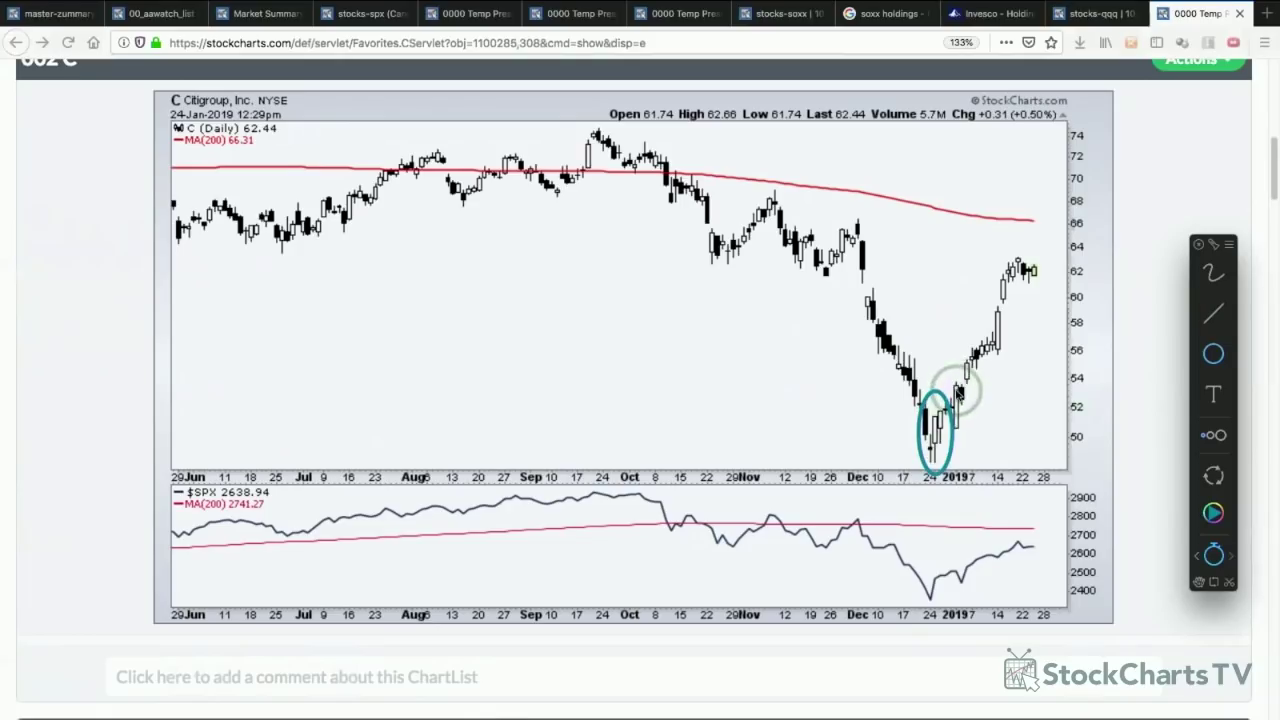
{"action": "key", "text": "Escape"}
- On the 003 Stock AVGO chart, draw a falling line under the October-December $SPX lows and a rising line under AVGO's lows
{"action": "scroll", "coordinate": [990, 410], "scroll_direction": "down", "scroll_amount": 3}
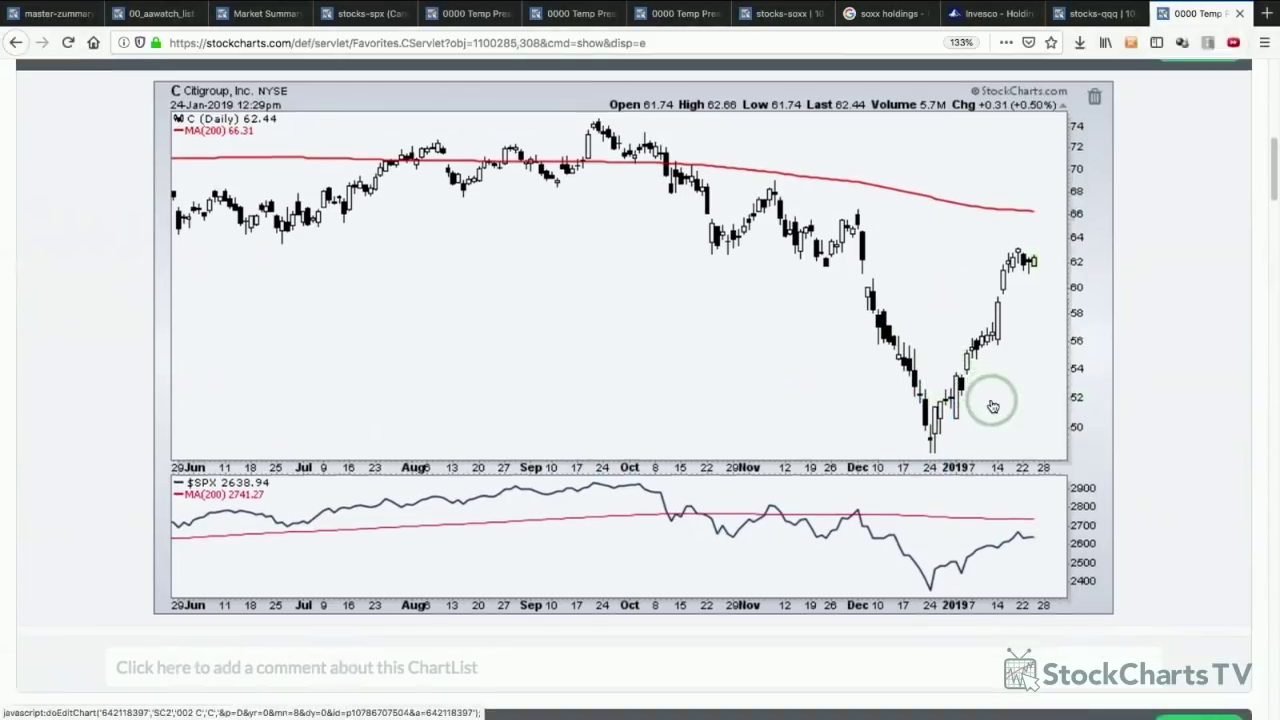
{"action": "scroll", "coordinate": [993, 405], "scroll_direction": "down", "scroll_amount": 5}
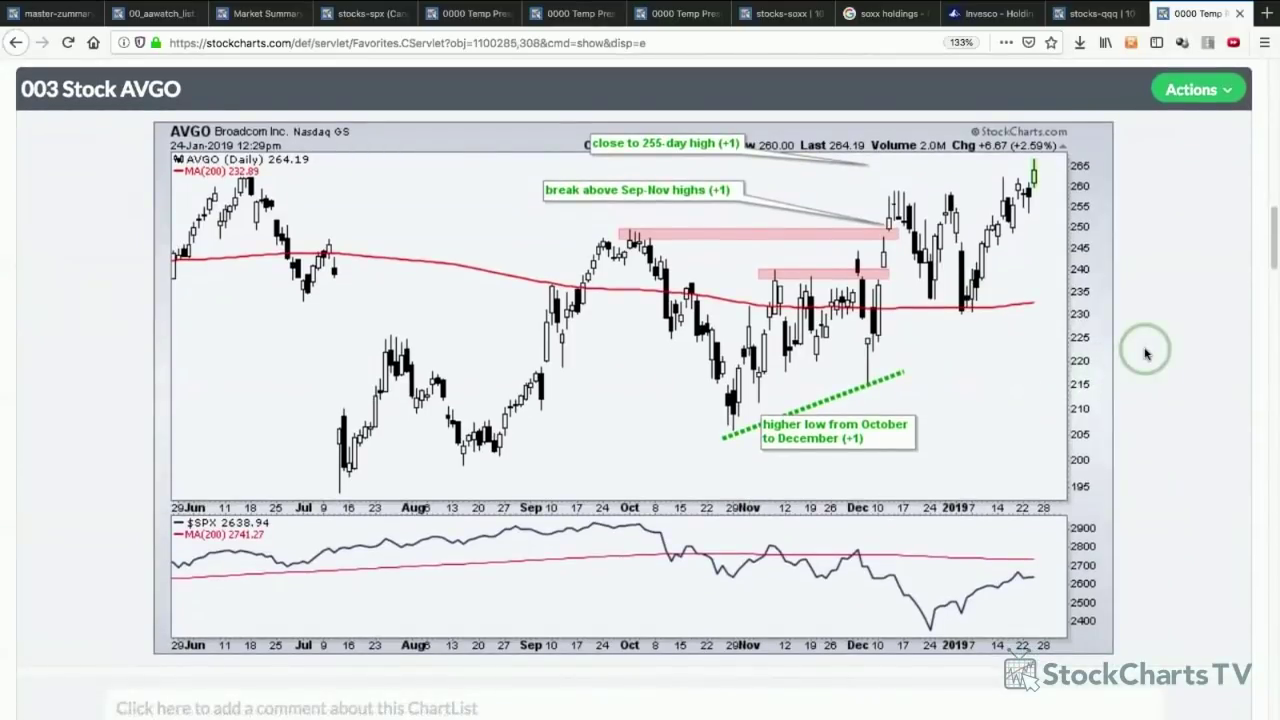
{"action": "key", "text": "ctrl+shift+e"}
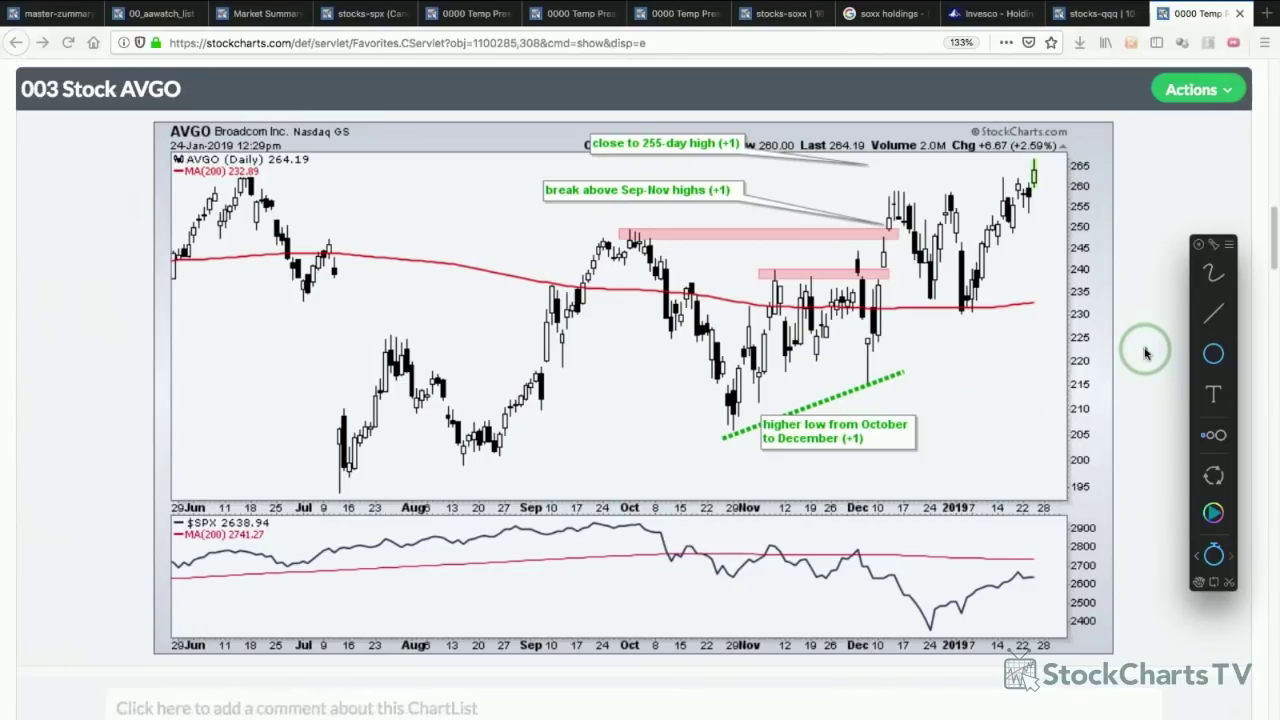
{"action": "left_click", "coordinate": [1212, 313]}
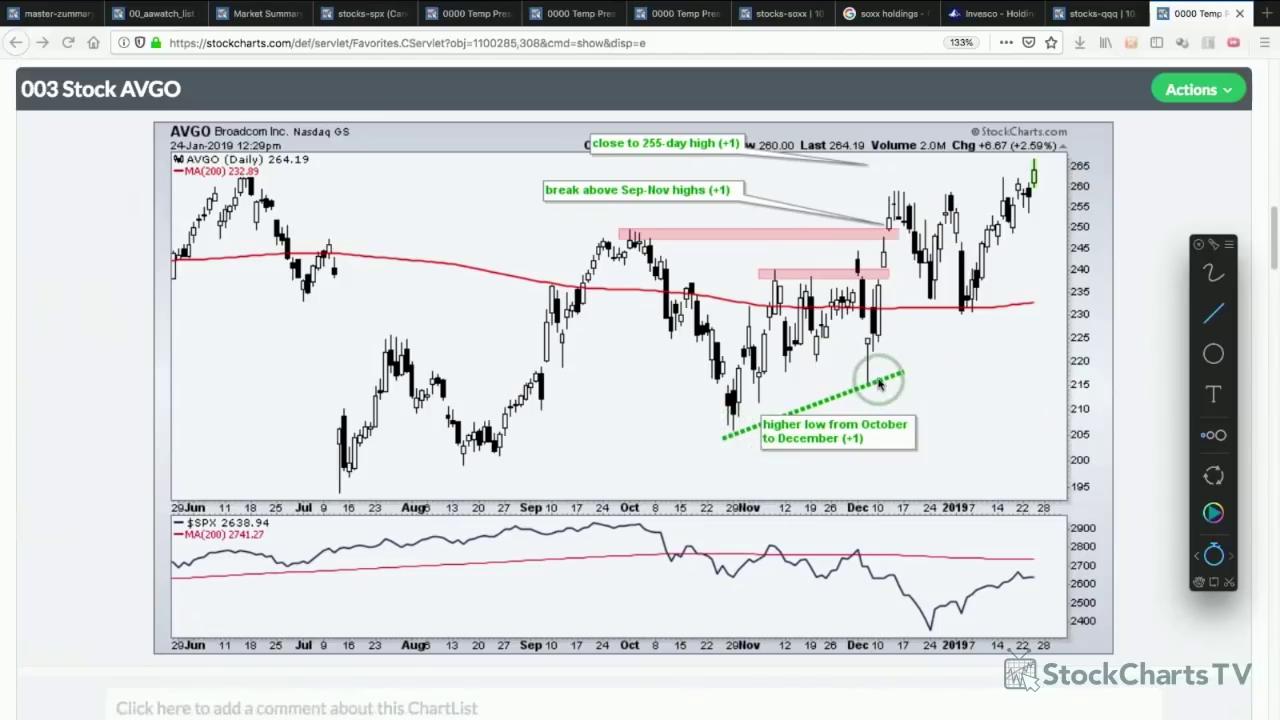
{"action": "left_click_drag", "start_coordinate": [719, 576], "coordinate": [930, 630]}
{"action": "left_click_drag", "start_coordinate": [726, 434], "coordinate": [886, 382]}
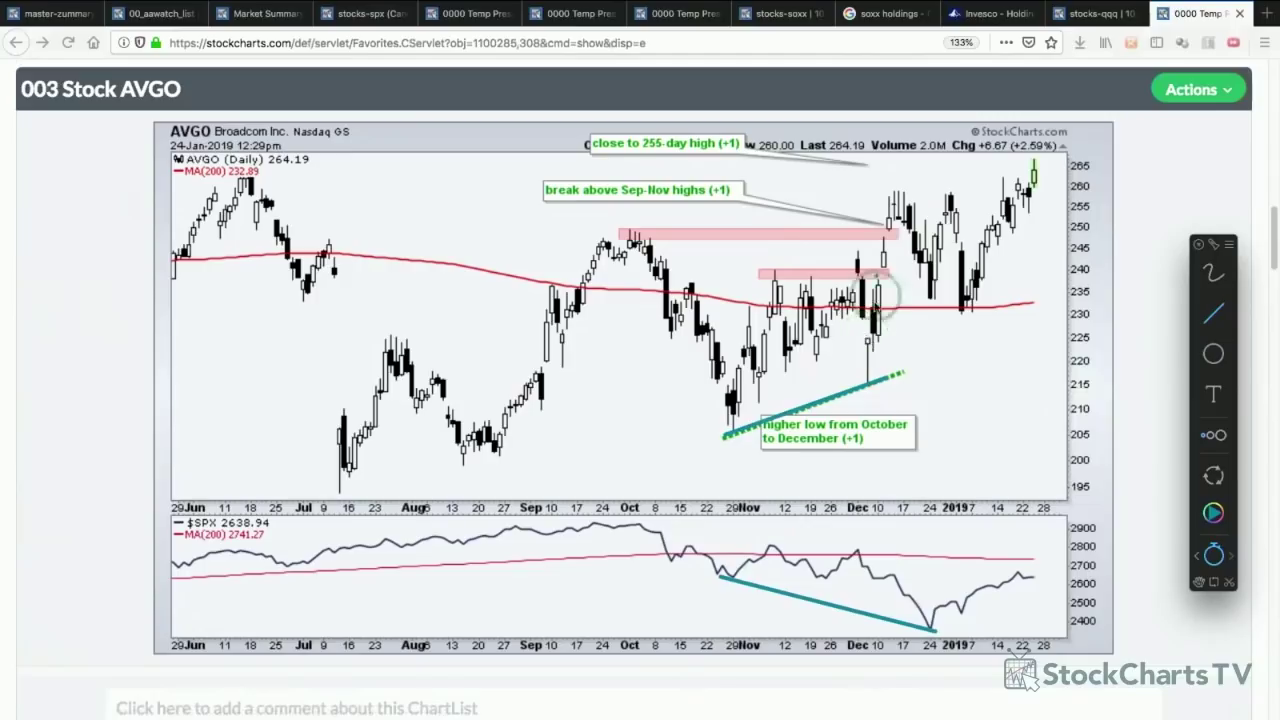
- Point arrows at AVGO's two early December breakouts and draw a horizontal line from the November high in the $SPX pane
{"action": "left_click", "coordinate": [1213, 313]}
{"action": "mouse_move", "coordinate": [838, 226]}
{"action": "left_mouse_down"}
{"action": "mouse_move", "coordinate": [884, 220]}
{"action": "mouse_move", "coordinate": [880, 256]}
{"action": "left_mouse_up"}
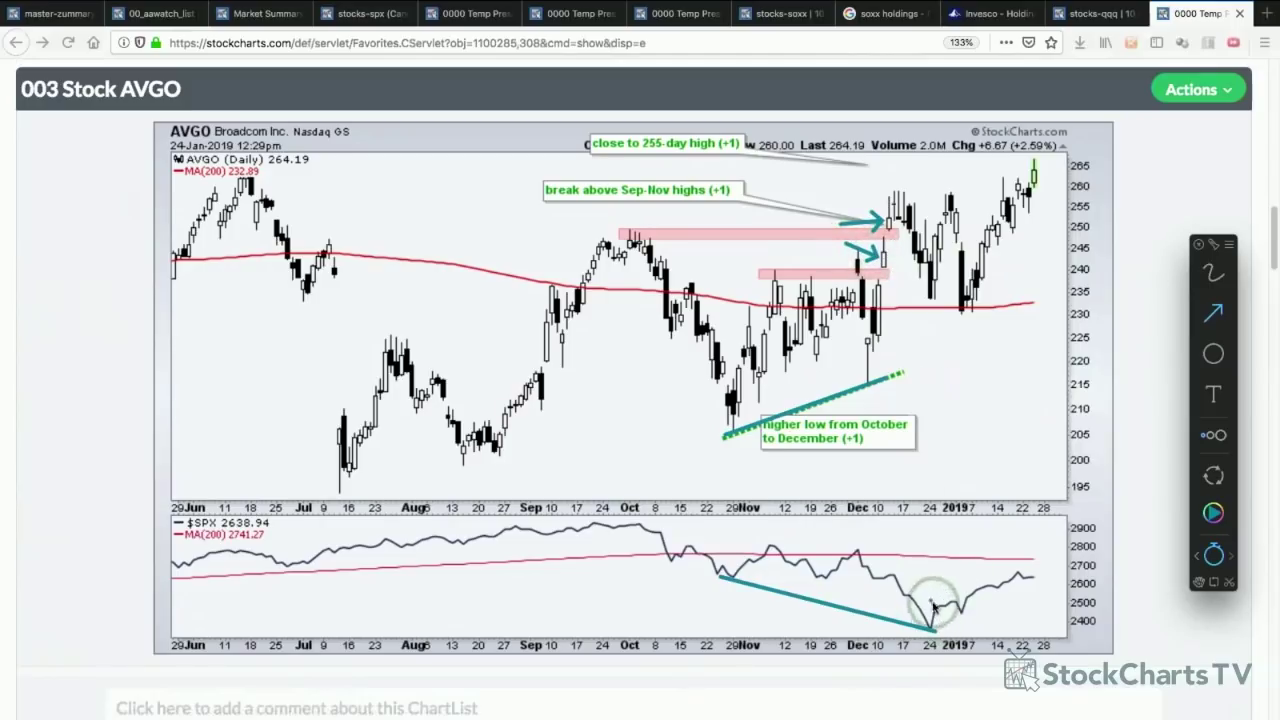
{"action": "left_click", "coordinate": [1213, 313]}
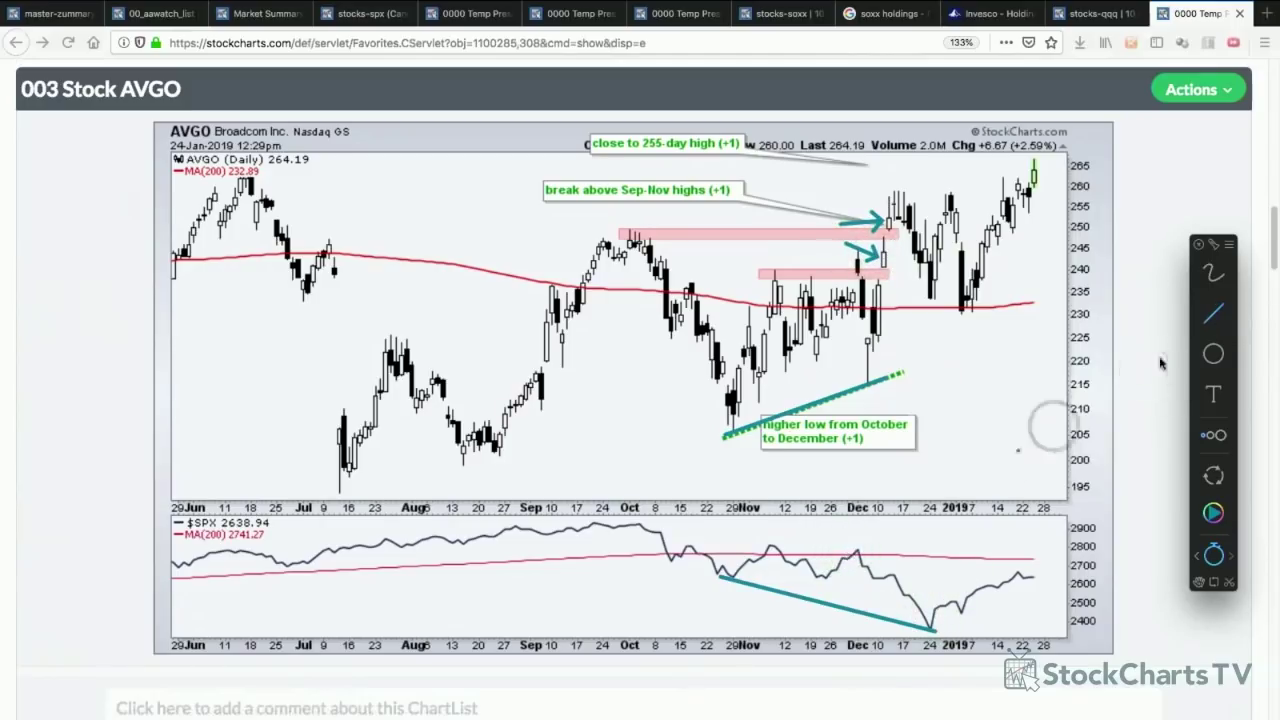
{"action": "left_click_drag", "start_coordinate": [775, 544], "coordinate": [1010, 544]}
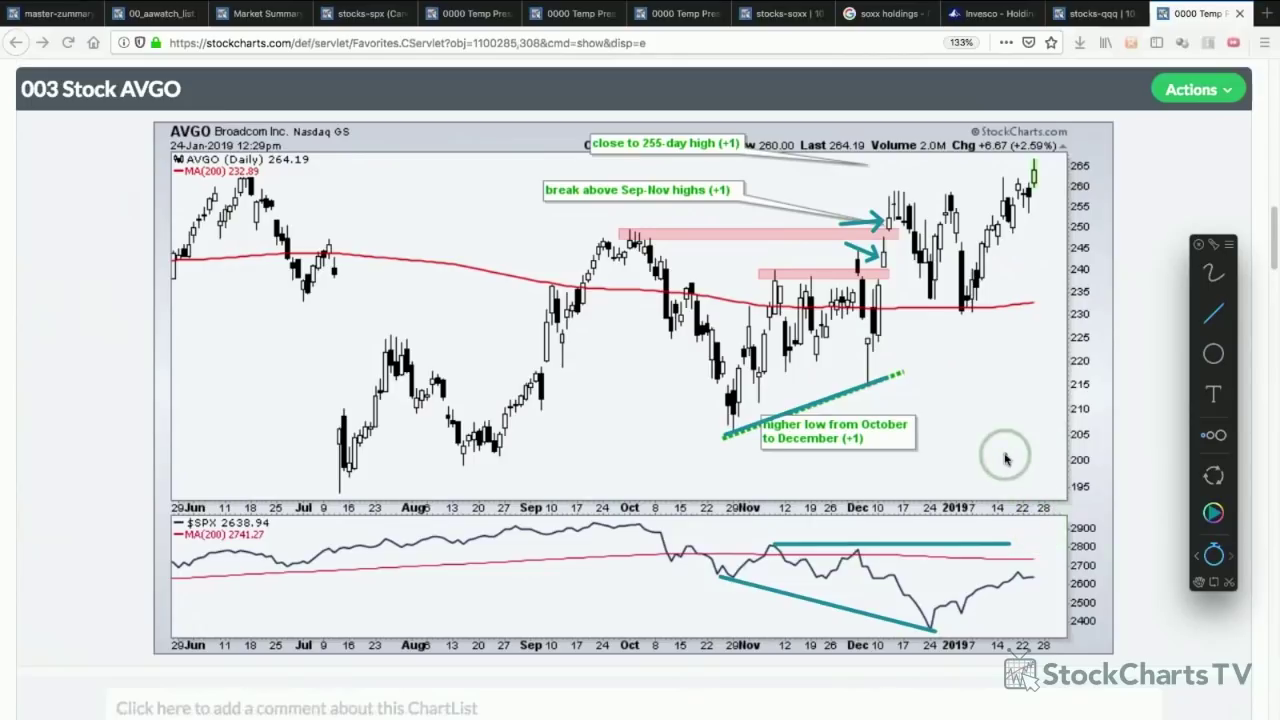
- On the SKYY Cloud Computing chart, draw falling lines from the November and late October lows to the December low
{"action": "scroll", "coordinate": [1006, 459], "scroll_direction": "down", "scroll_amount": 5}
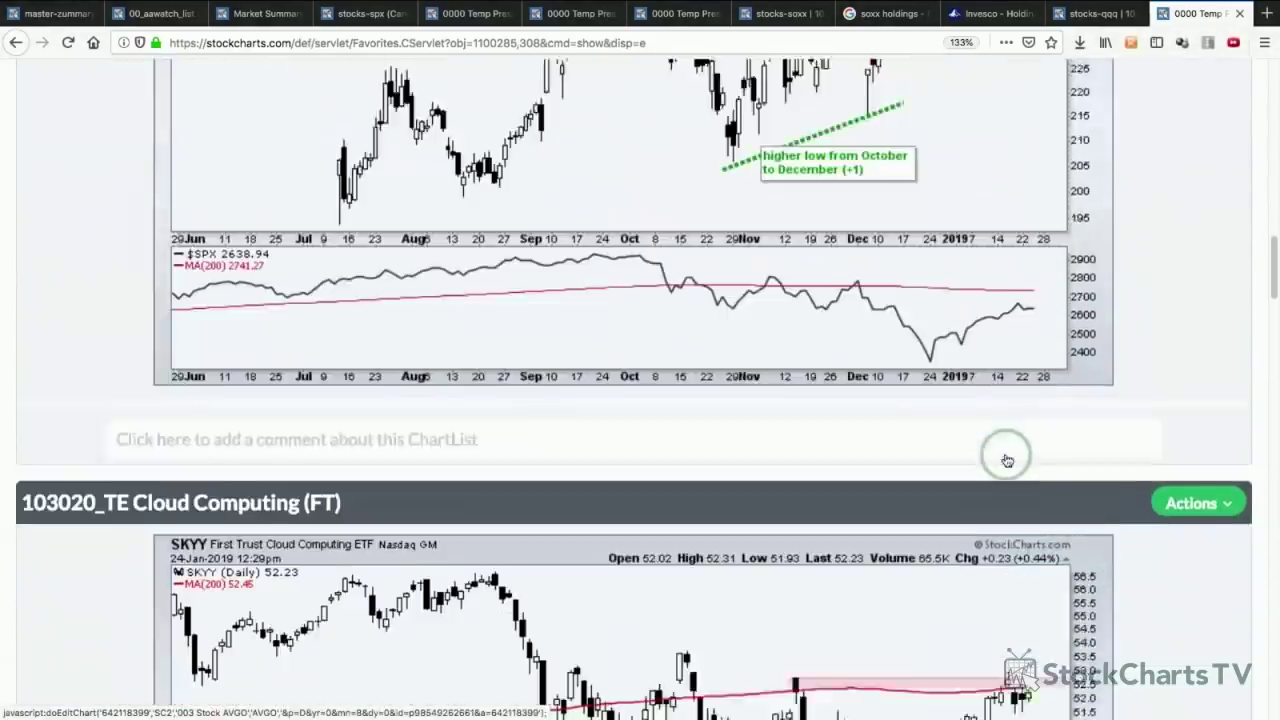
{"action": "scroll", "coordinate": [1007, 460], "scroll_direction": "down", "scroll_amount": 2}
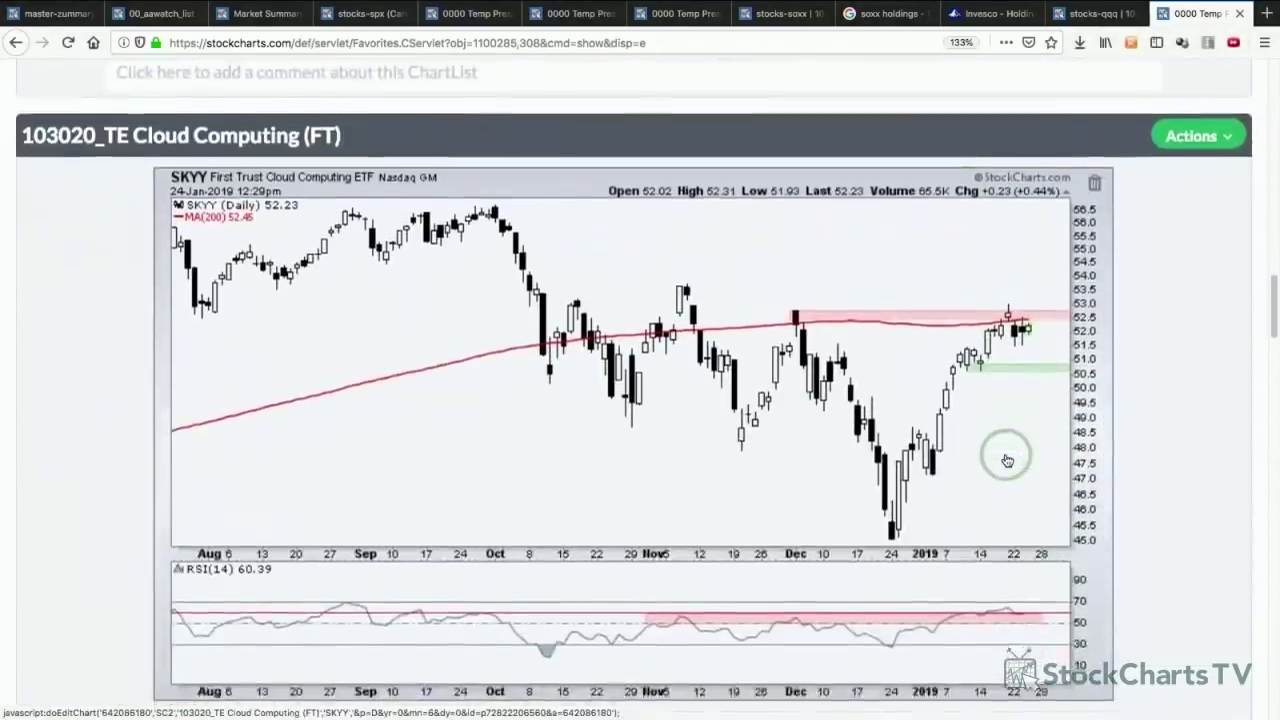
{"action": "scroll", "coordinate": [1007, 460], "scroll_direction": "down", "scroll_amount": 1}
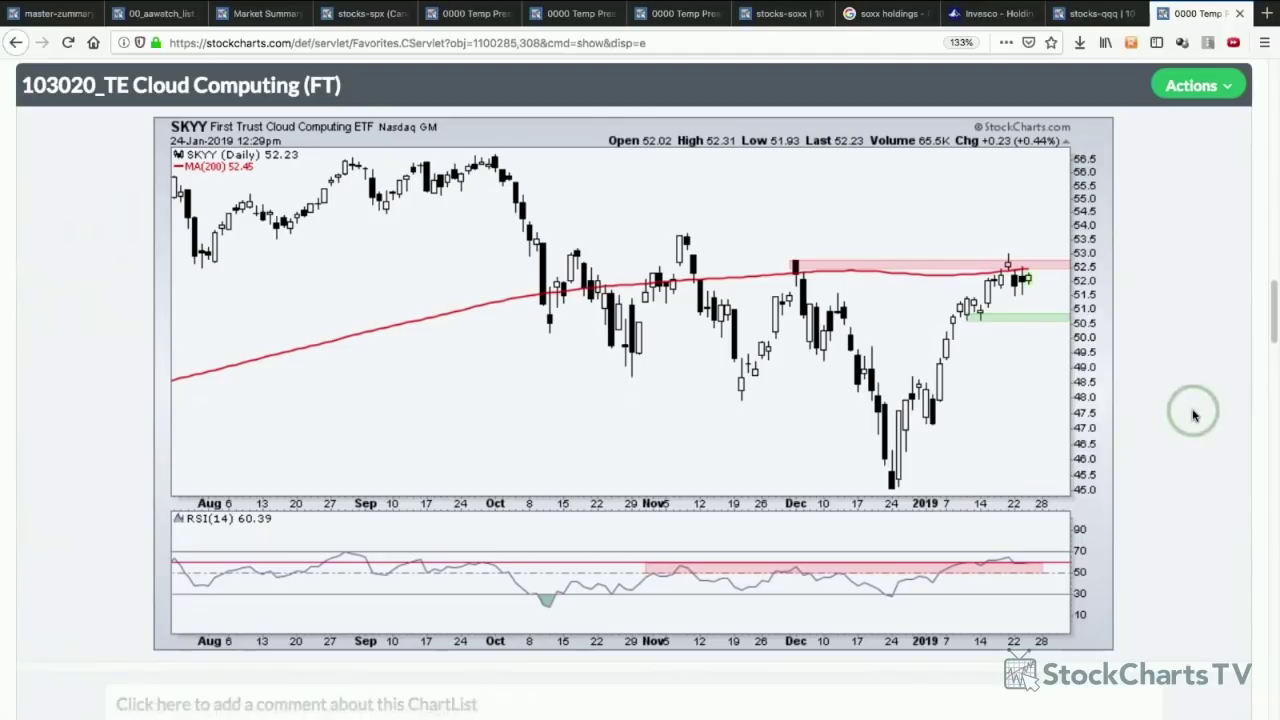
{"action": "key", "text": "ctrl+shift+d"}
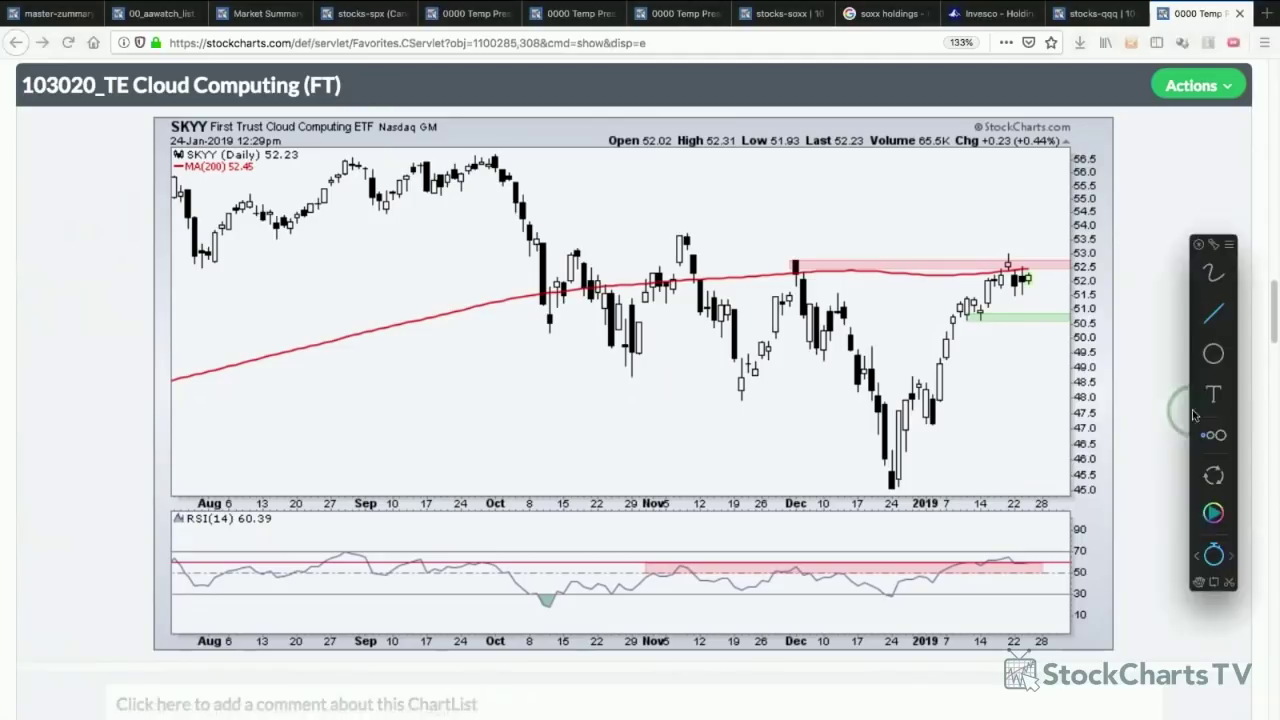
{"action": "left_click", "coordinate": [1212, 318]}
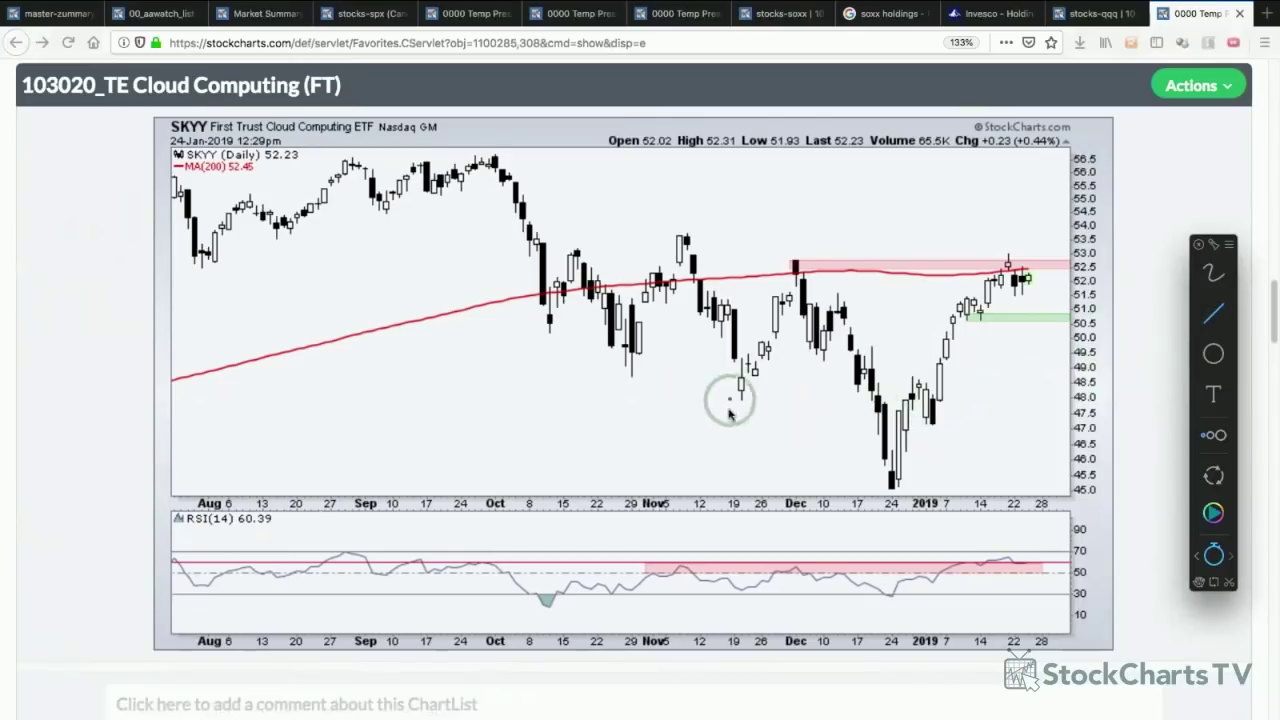
{"action": "left_click_drag", "start_coordinate": [731, 397], "coordinate": [905, 492]}
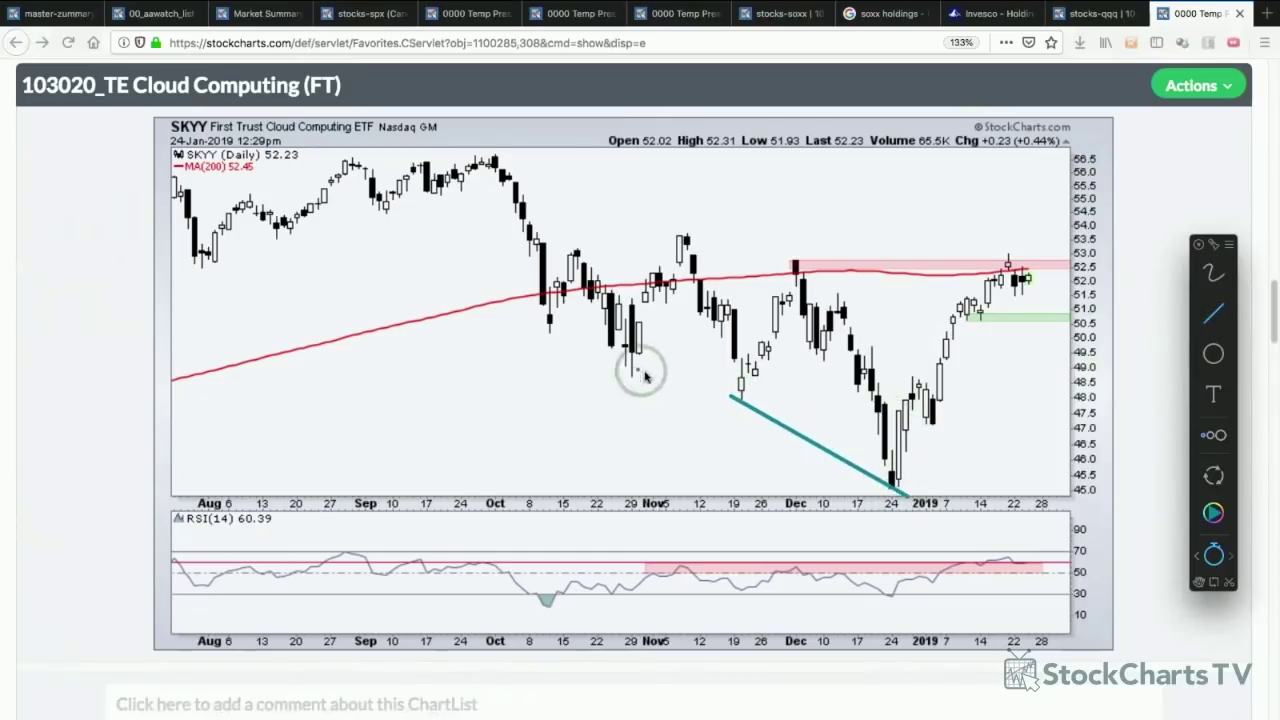
{"action": "left_click_drag", "start_coordinate": [624, 367], "coordinate": [904, 495]}
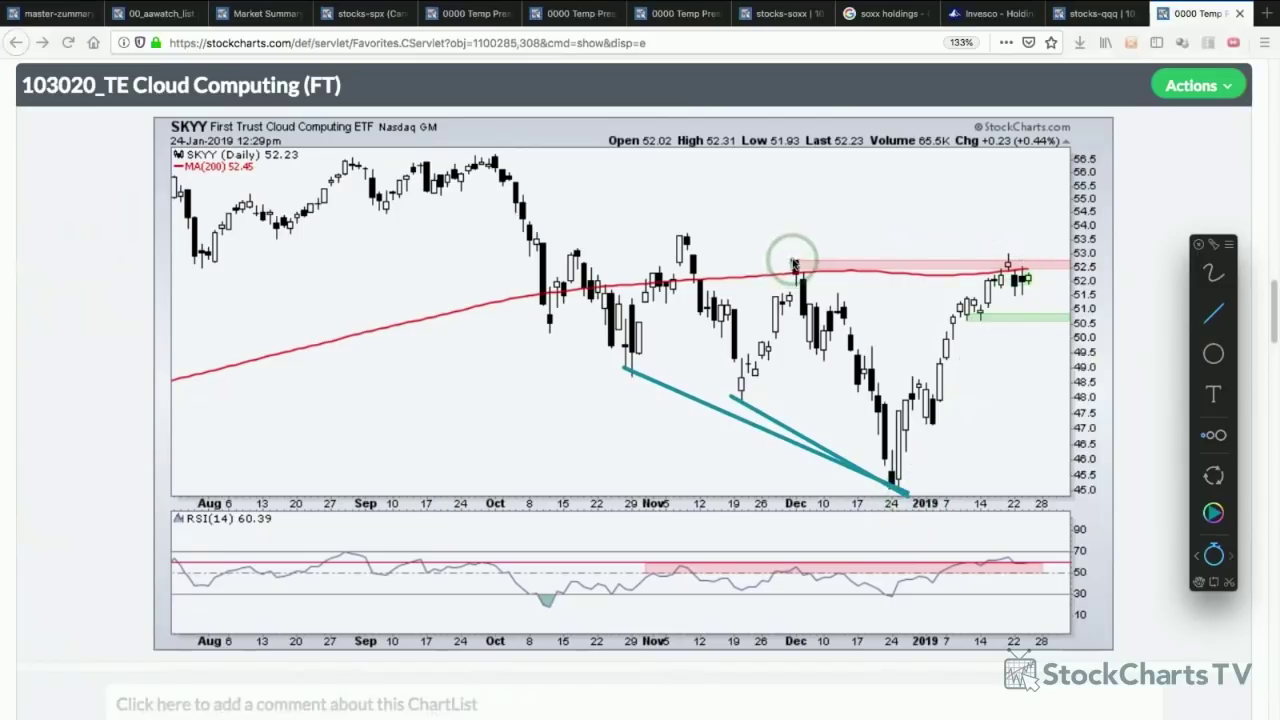
- Mark SKYY's December high, support at about 51.5 and a falling RSI with lines, and clear the annotations
{"action": "left_click_drag", "start_coordinate": [793, 262], "coordinate": [1024, 261]}
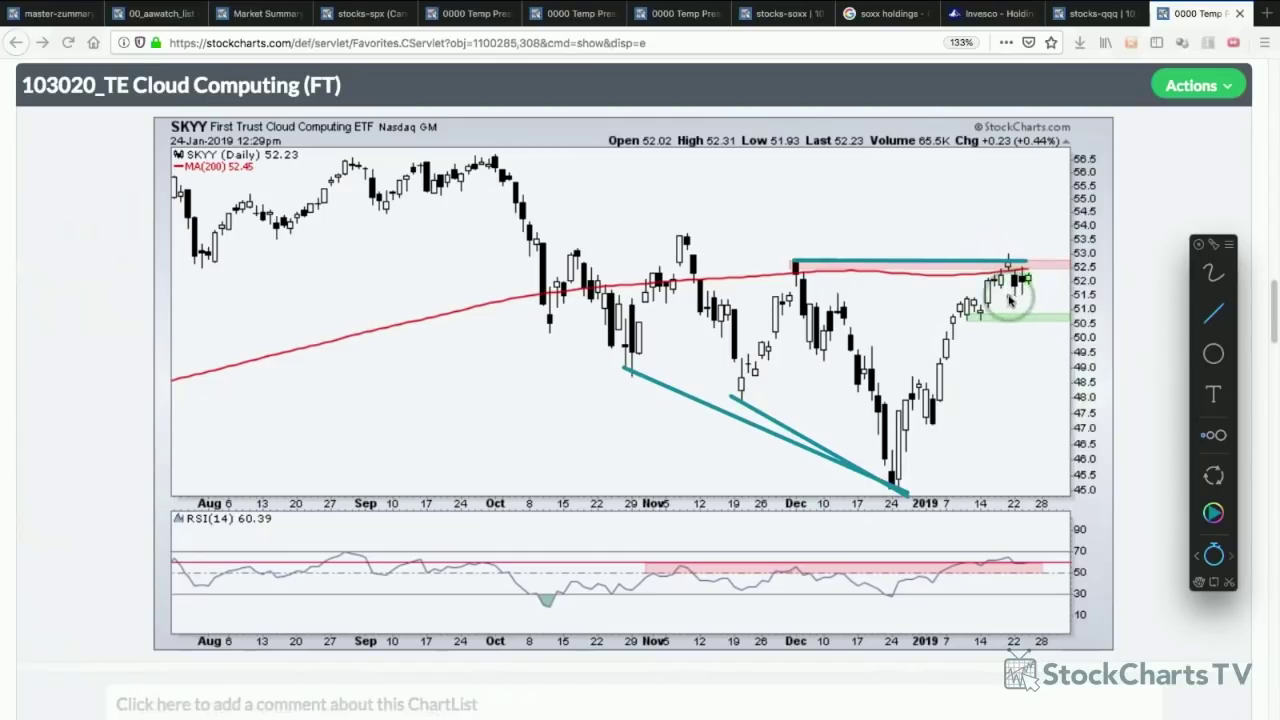
{"action": "left_click_drag", "start_coordinate": [1008, 295], "coordinate": [1070, 295]}
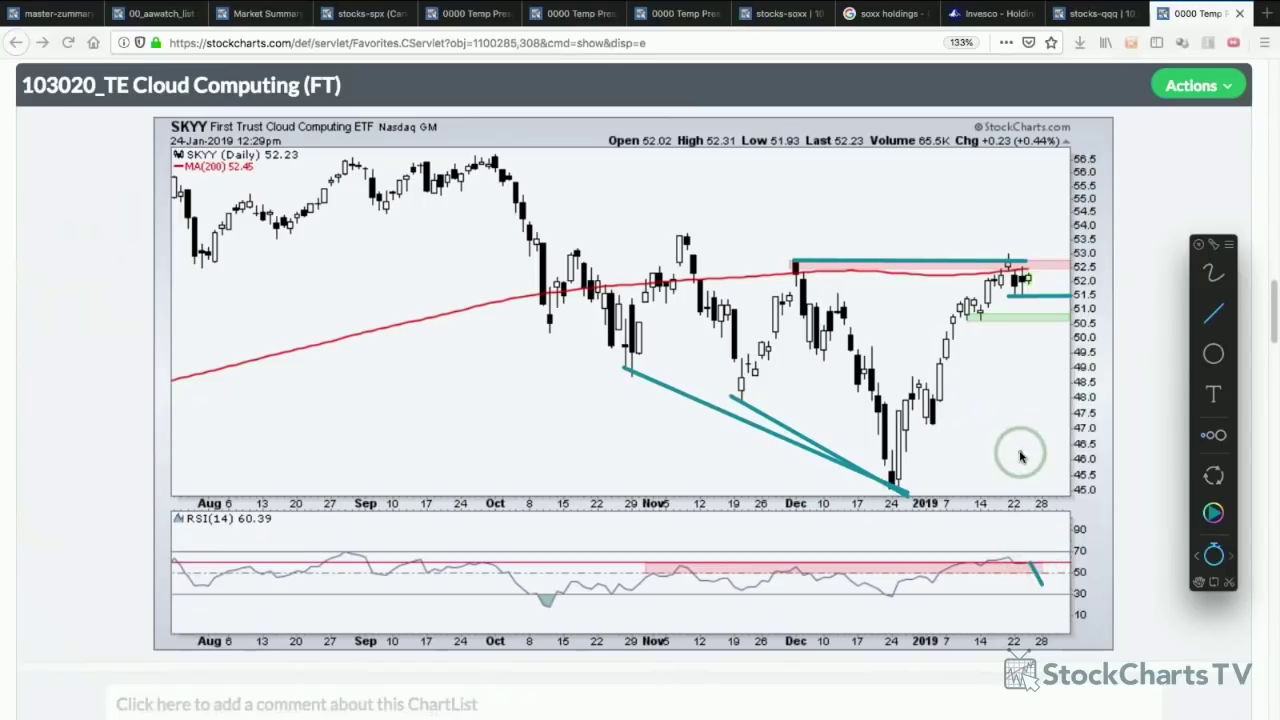
{"action": "key", "text": "Escape"}
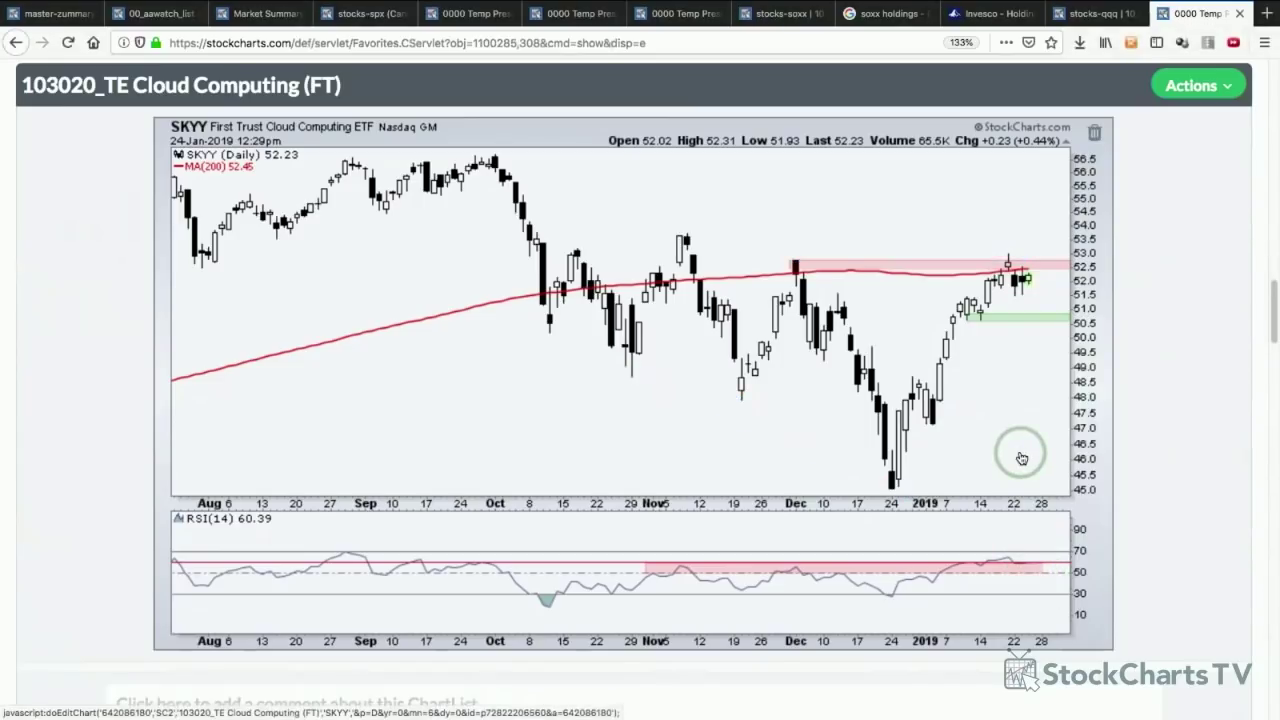
- On the HACK Cyber Security chart, draw a horizontal line along the resistance zone at about 37 and clear it
{"action": "scroll", "coordinate": [1021, 458], "scroll_direction": "down", "scroll_amount": 5}
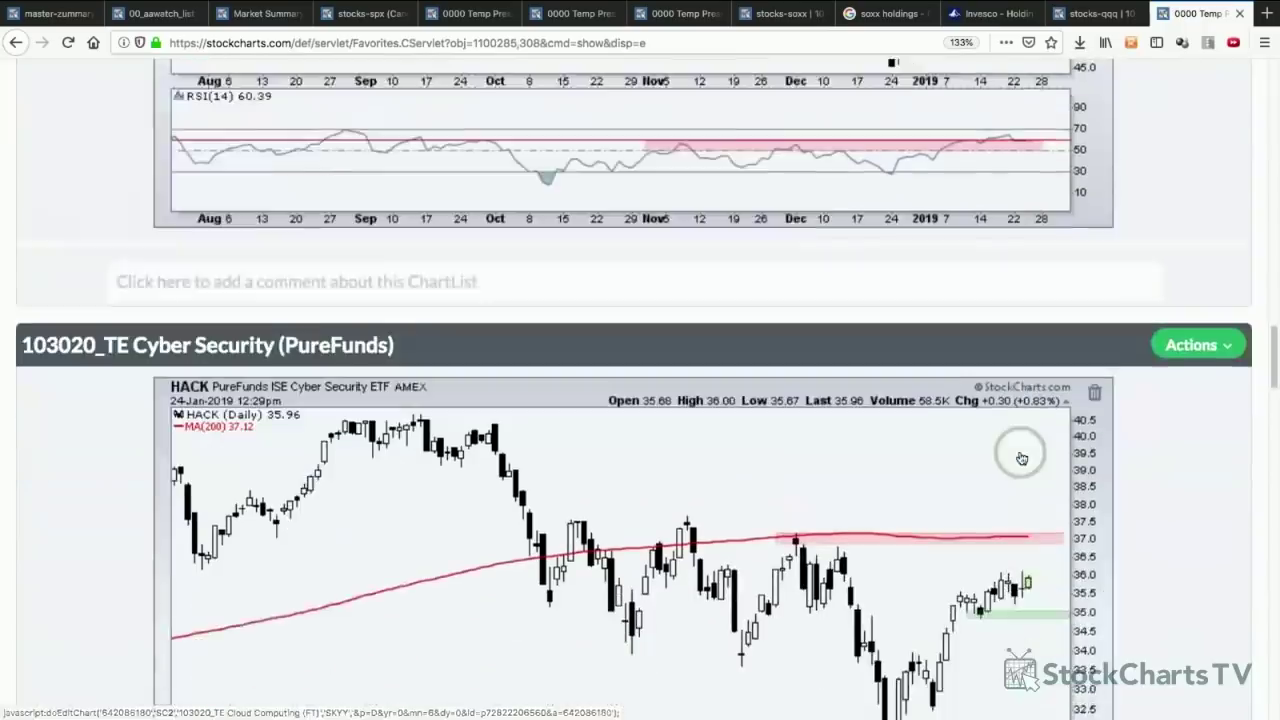
{"action": "scroll", "coordinate": [1021, 458], "scroll_direction": "down", "scroll_amount": 2}
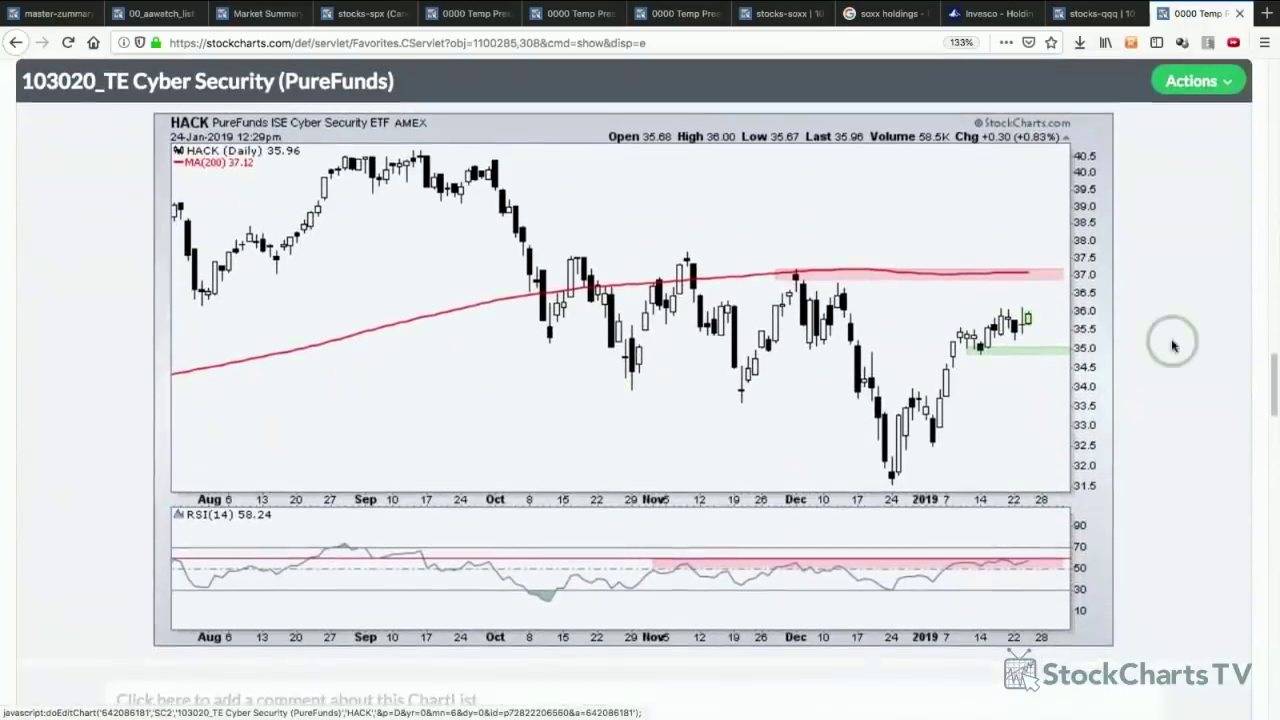
{"action": "key", "text": "ctrl+shift+a"}
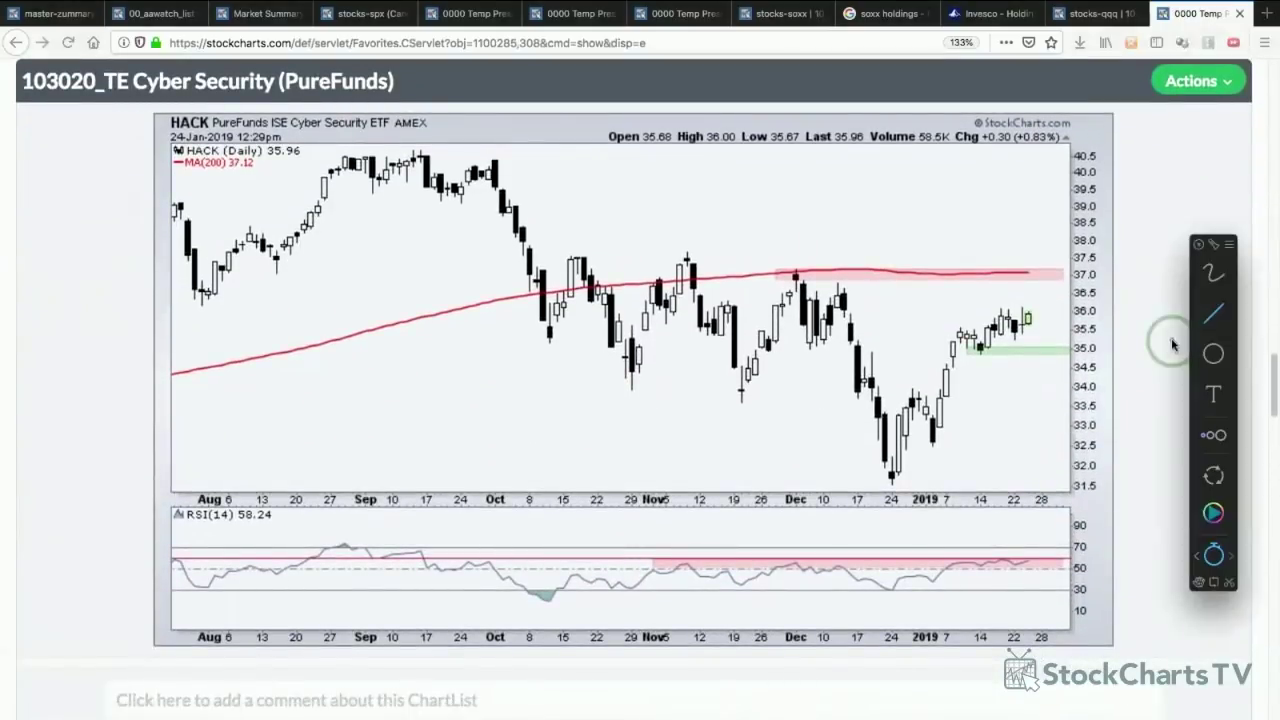
{"action": "left_click_drag", "start_coordinate": [783, 276], "coordinate": [1017, 276]}
{"action": "key", "text": "ctrl+shift+a"}
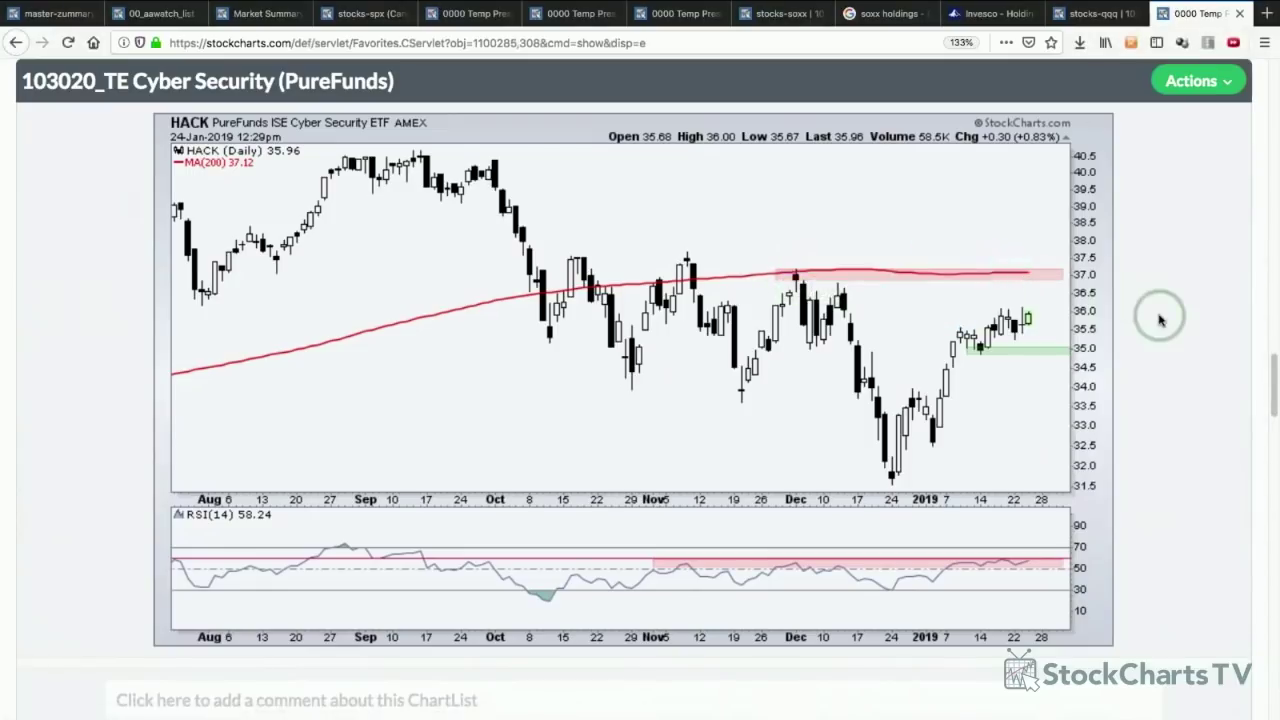
- Draw arrows from HACK's latest candle down through support near 35 and up to the resistance zone near 37, and clear them
{"action": "key", "text": "ctrl+shift+a"}
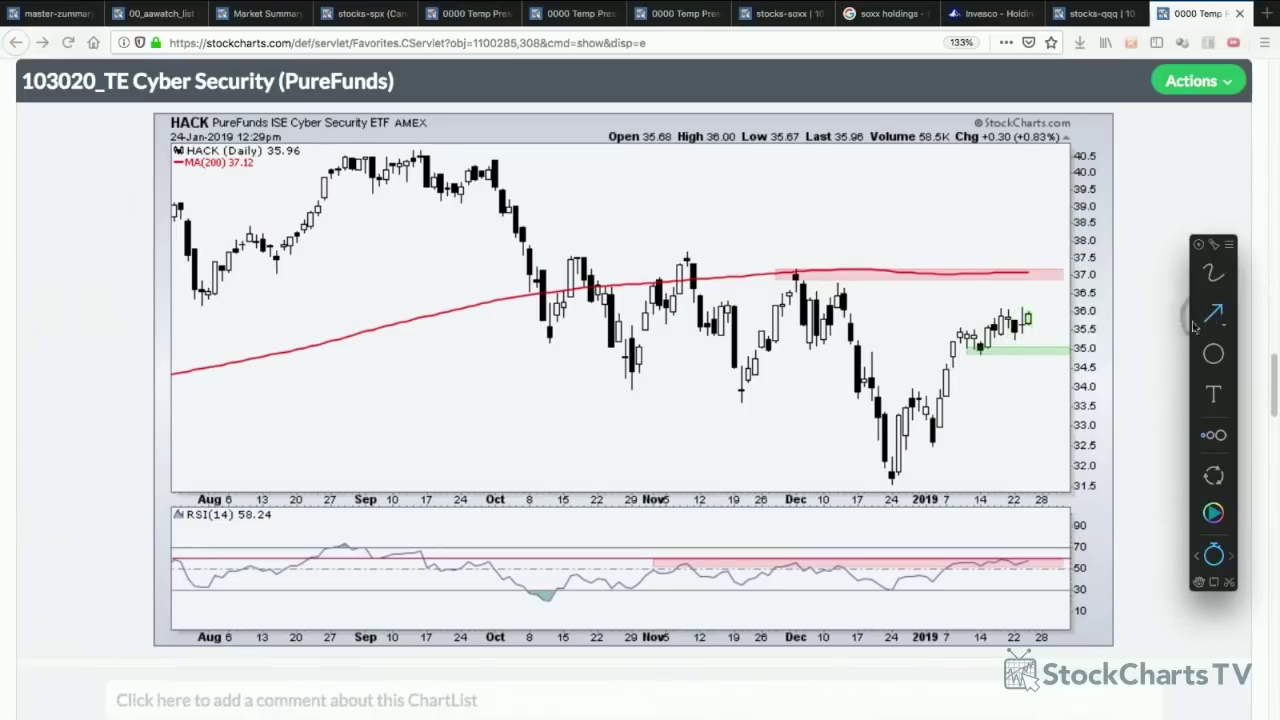
{"action": "left_click_drag", "start_coordinate": [1030, 329], "coordinate": [1053, 374]}
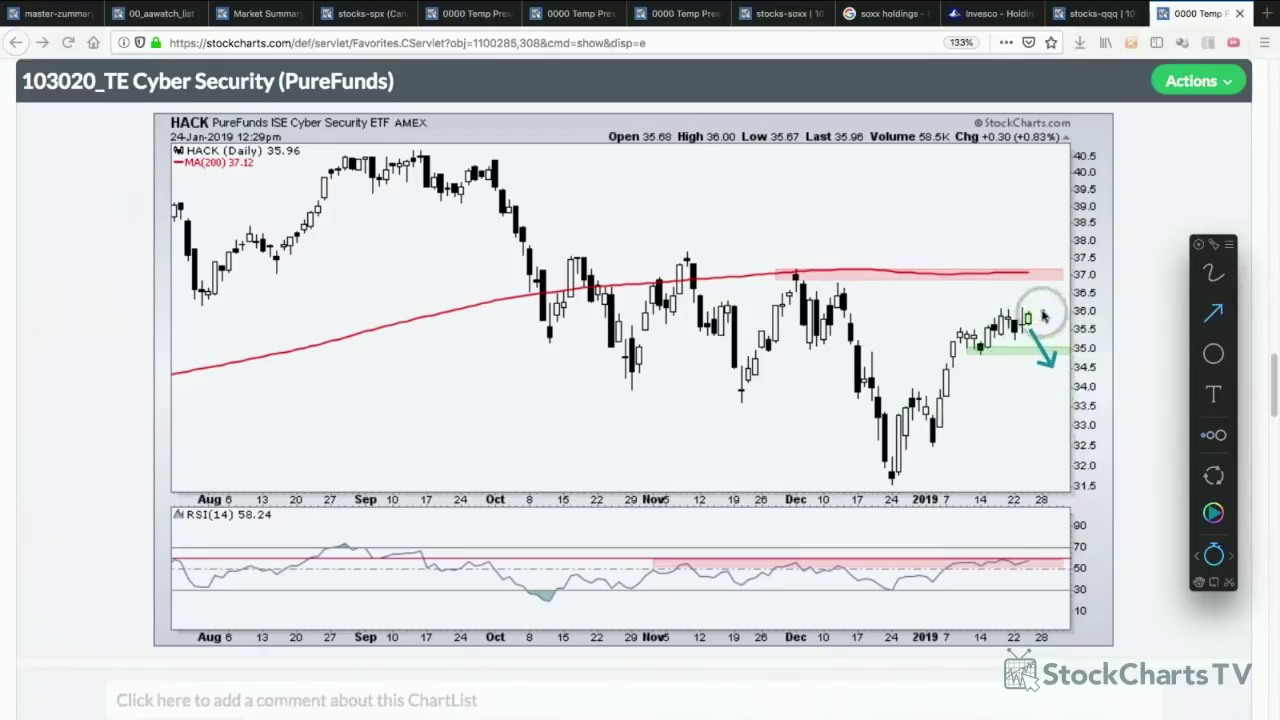
{"action": "left_click_drag", "start_coordinate": [1038, 309], "coordinate": [1062, 282]}
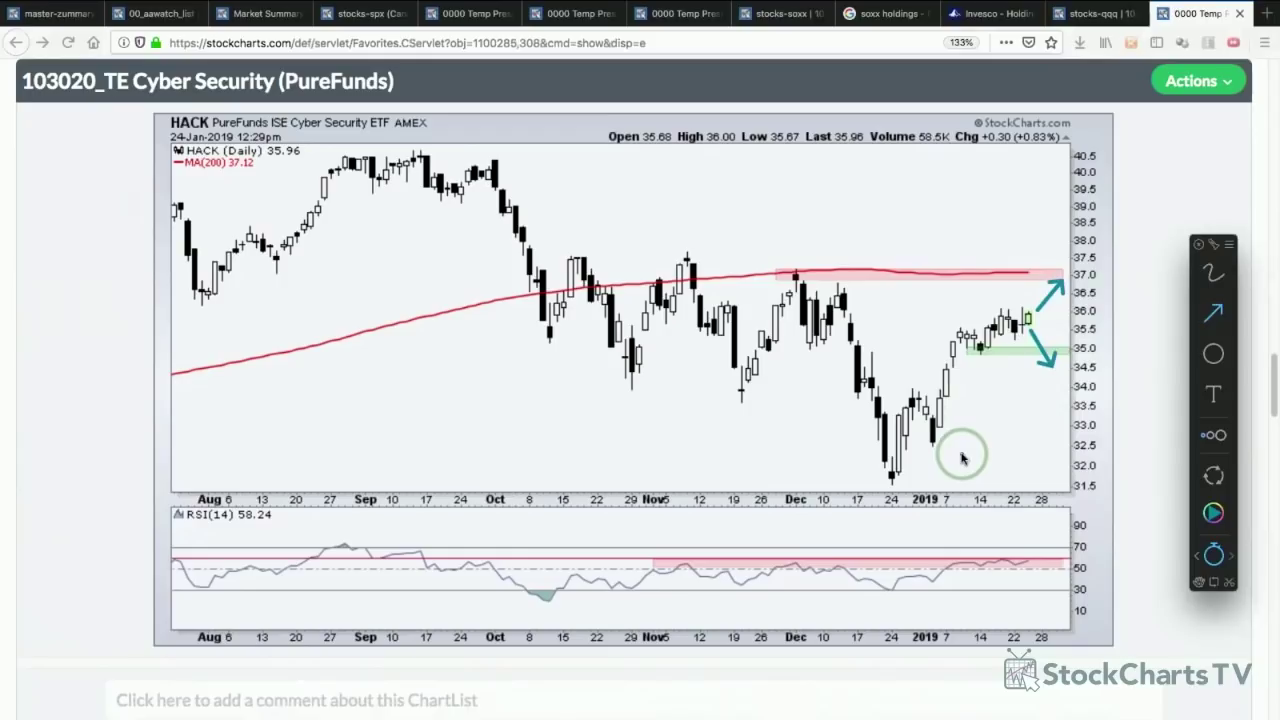
{"action": "key", "text": "Escape"}
- On the FDN Internet chart, draw horizontal arrows along the December resistance and just below the latest candles at about 126, and clear them
{"action": "scroll", "coordinate": [961, 458], "scroll_direction": "down", "scroll_amount": 5}
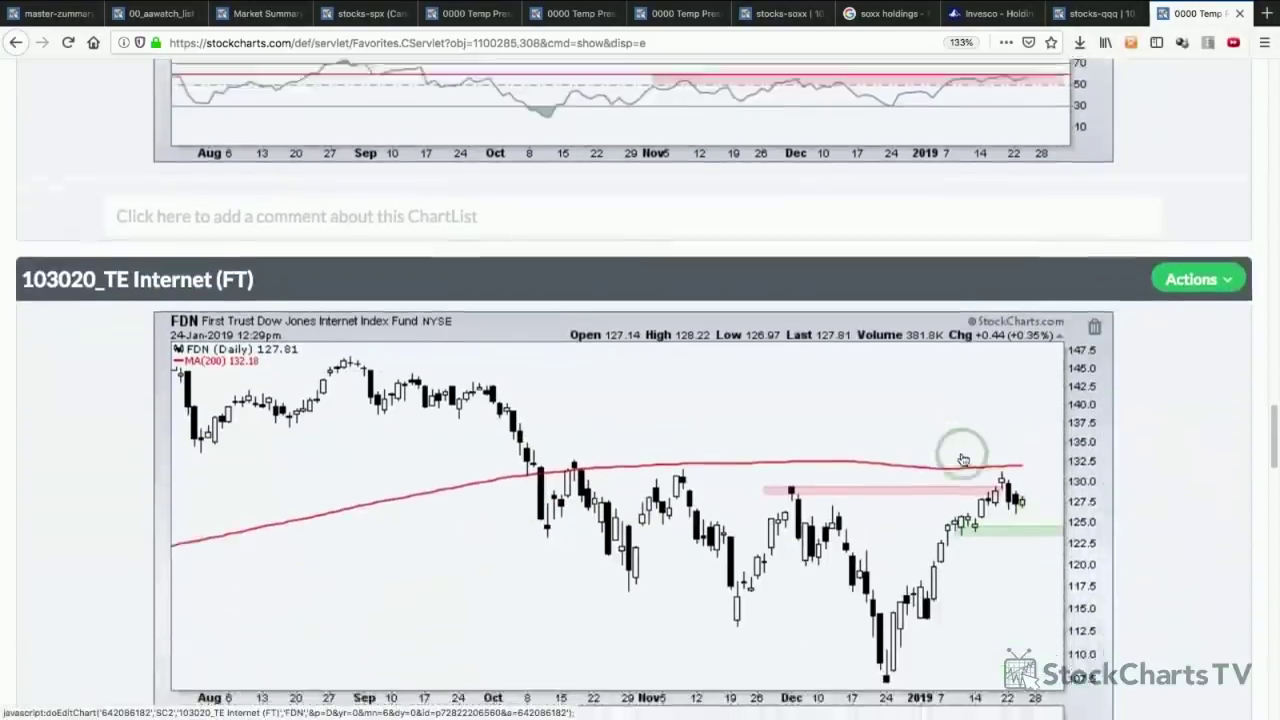
{"action": "scroll", "coordinate": [963, 459], "scroll_direction": "down", "scroll_amount": 2}
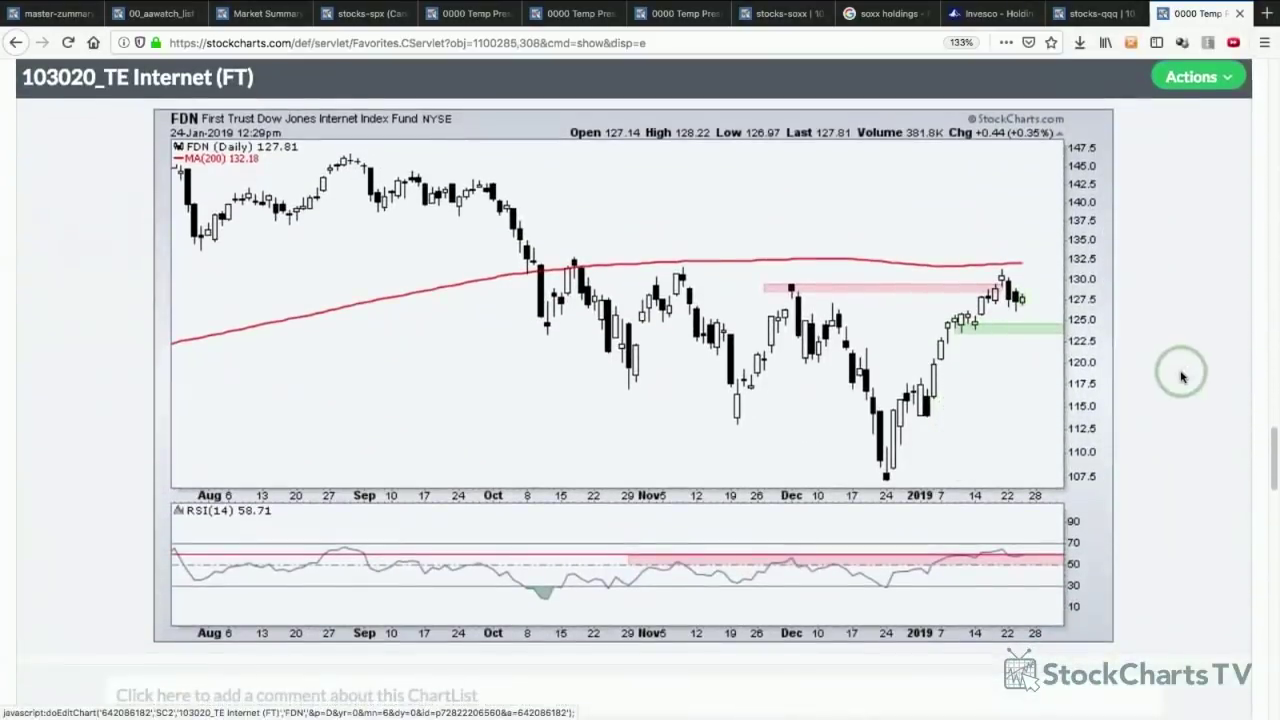
{"action": "key", "text": "ctrl+shift+a"}
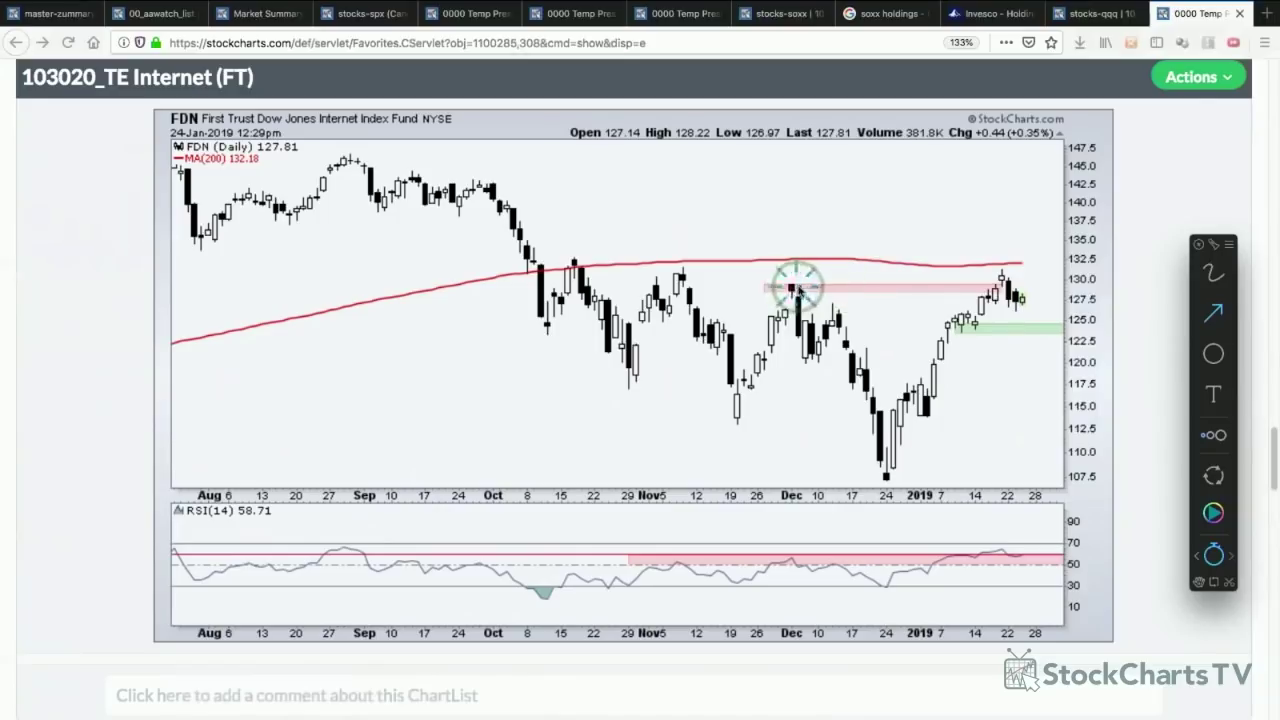
{"action": "left_click_drag", "start_coordinate": [822, 292], "coordinate": [963, 294]}
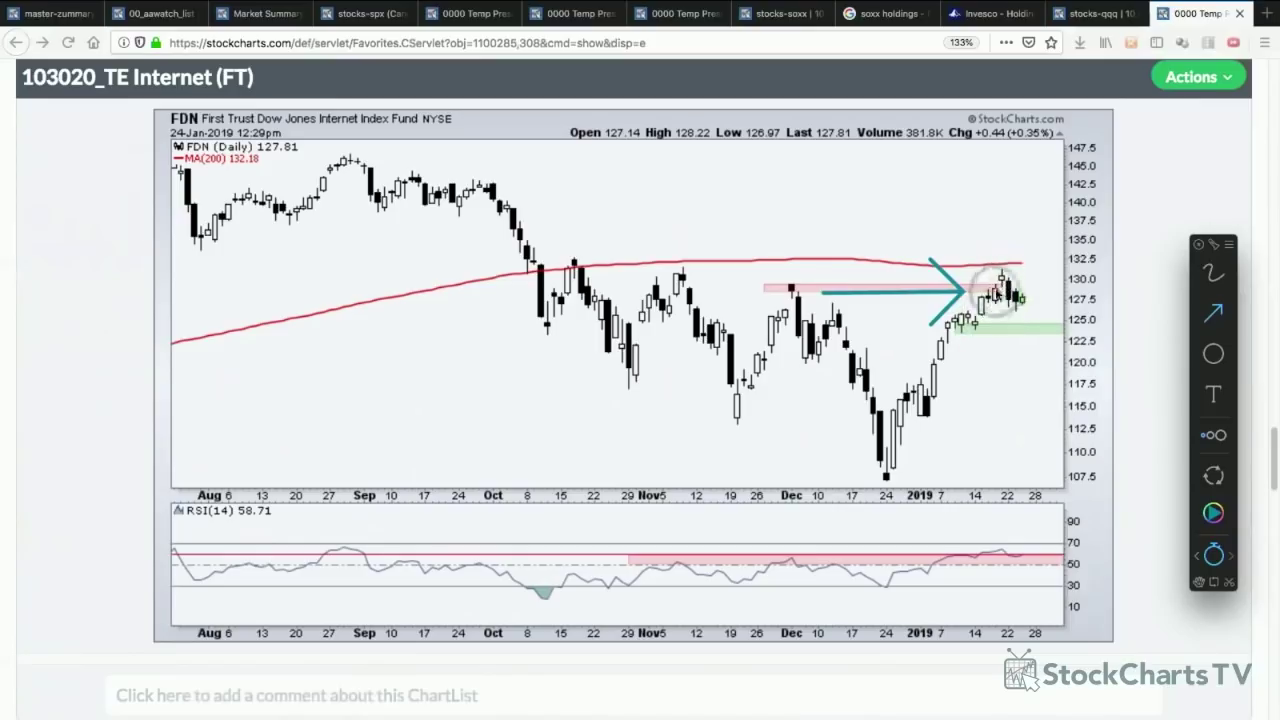
{"action": "left_click_drag", "start_coordinate": [990, 311], "coordinate": [1062, 313]}
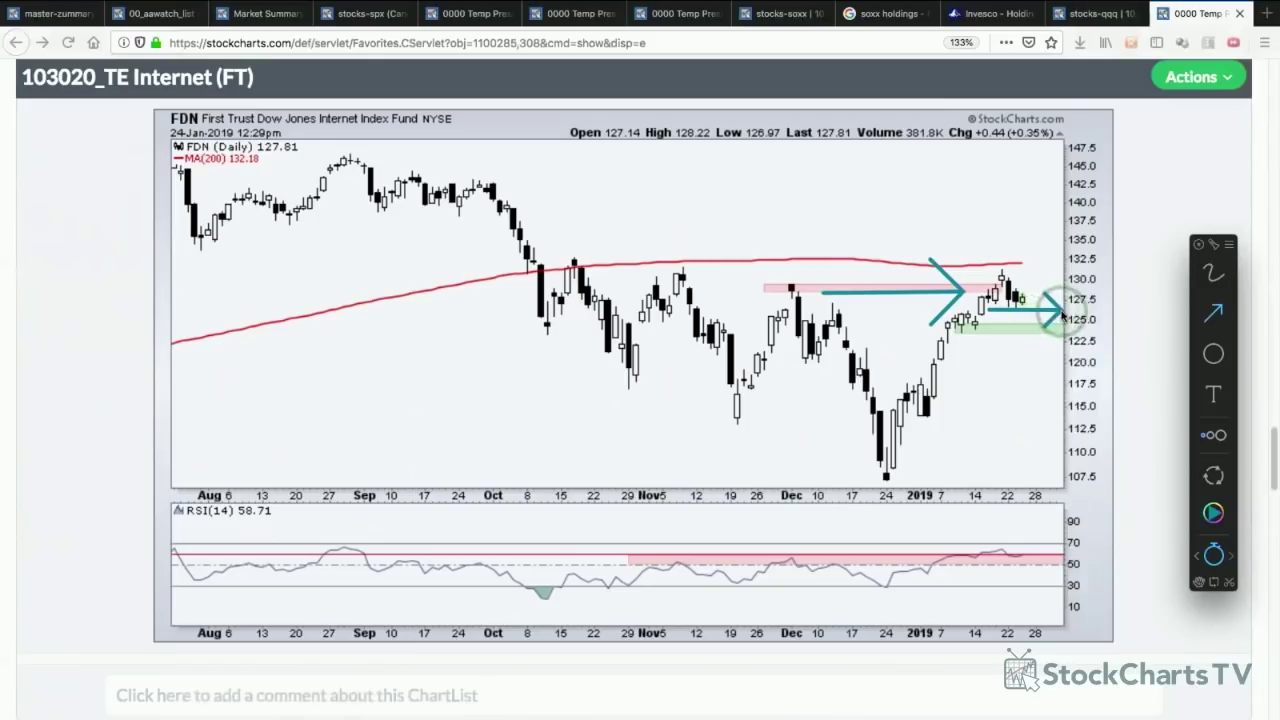
{"action": "key", "text": "Escape"}
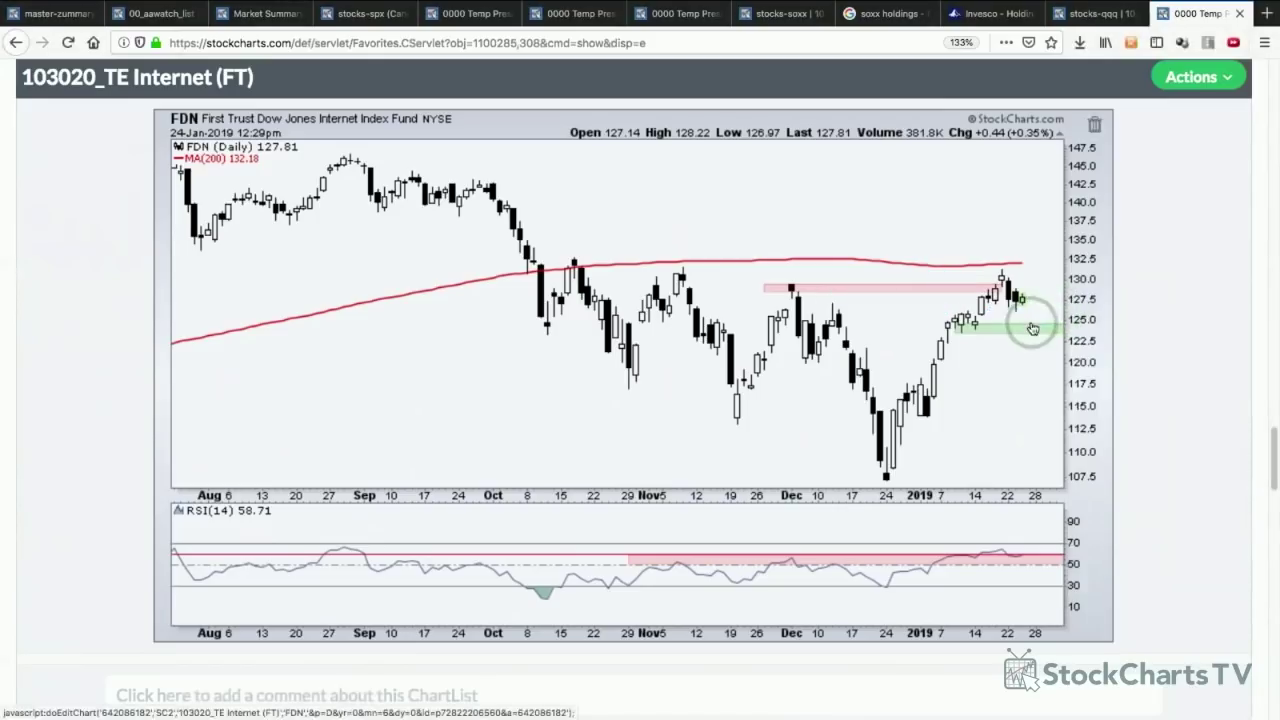
- Mark FDN's green support zone at about 124 with a horizontal line, point an arrow down through it, and clear the annotations
{"action": "key", "text": "ctrl+shift+a"}
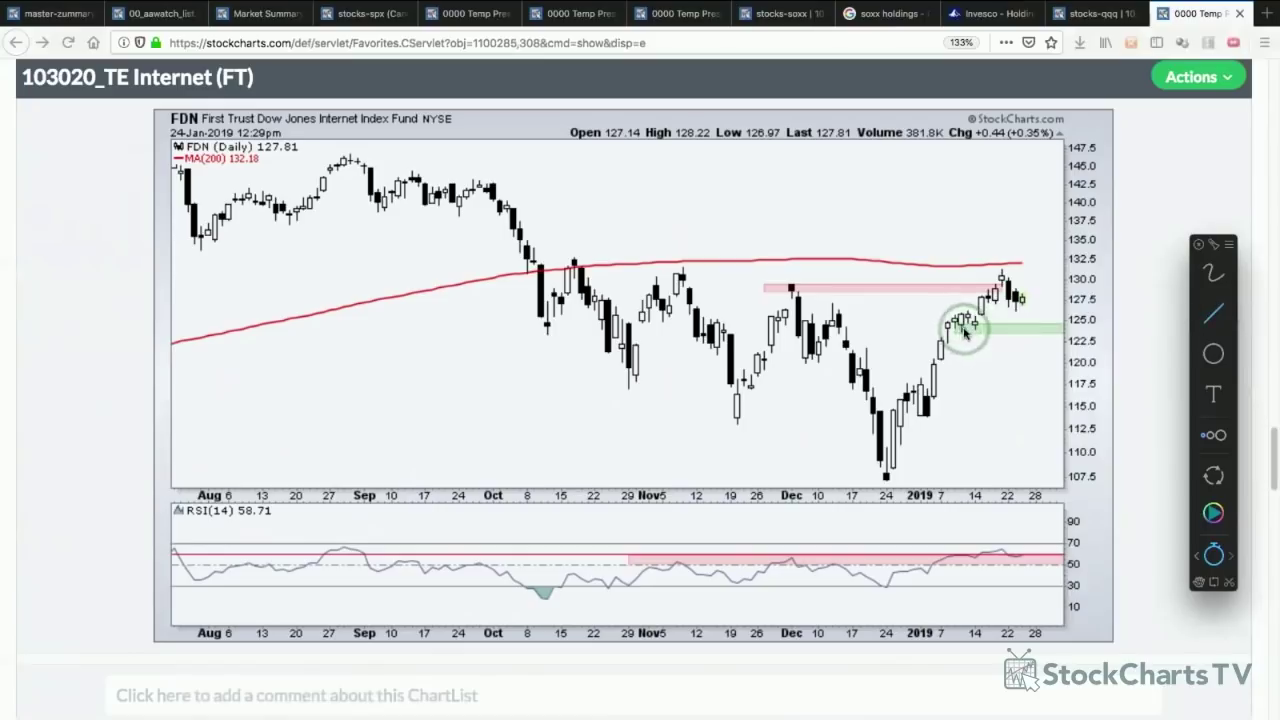
{"action": "mouse_move", "coordinate": [961, 331]}
{"action": "left_mouse_down"}
{"action": "mouse_move", "coordinate": [1050, 332]}
{"action": "mouse_move", "coordinate": [1037, 352]}
{"action": "left_mouse_up"}
{"action": "left_click", "coordinate": [1210, 314]}
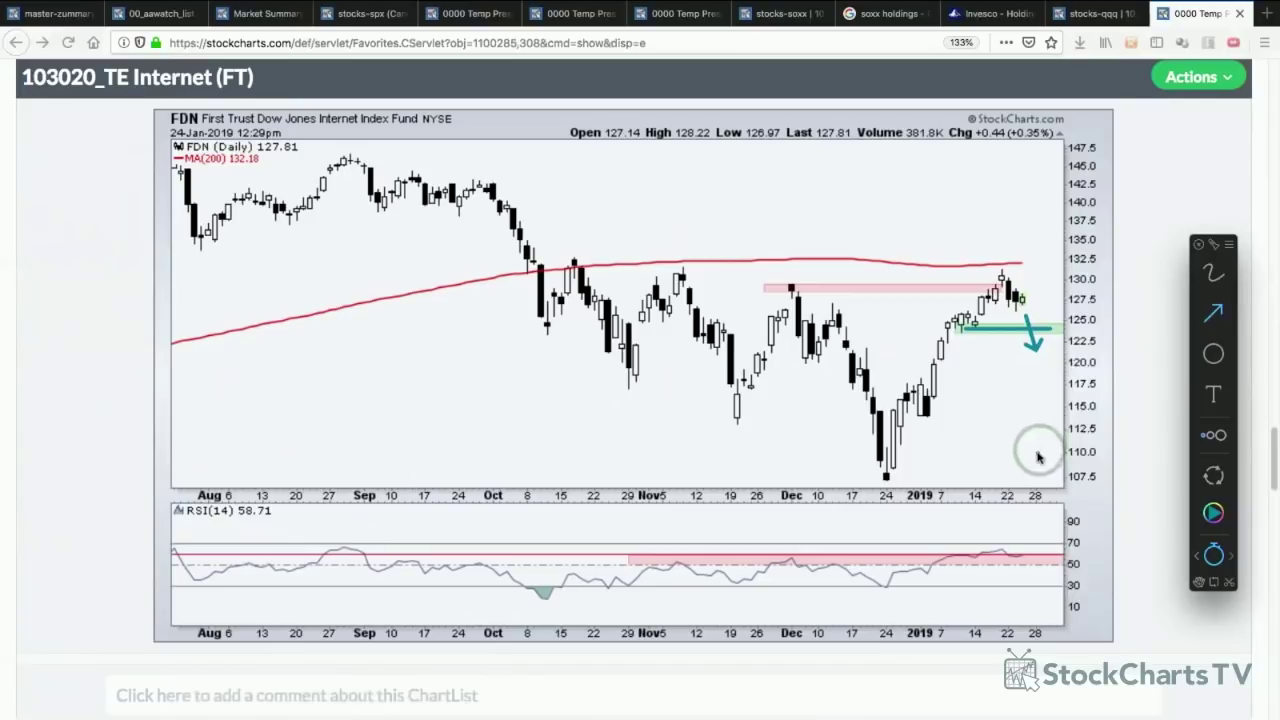
{"action": "key", "text": "ctrl+shift+a"}
- On the SOXX Semiconductor chart, draw a horizontal line through the resistance zone at about 172 from early November to late January
{"action": "scroll", "coordinate": [1012, 484], "scroll_direction": "down", "scroll_amount": 7}
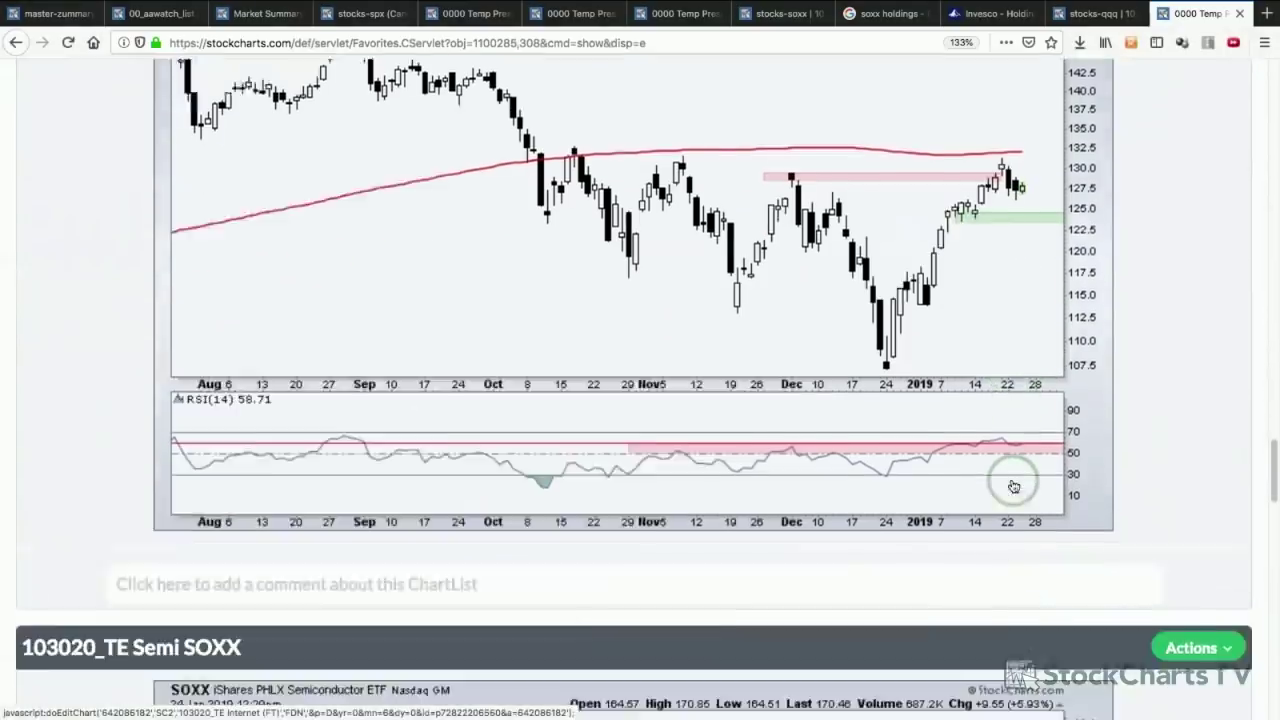
{"action": "scroll", "coordinate": [1014, 486], "scroll_direction": "down", "scroll_amount": 2}
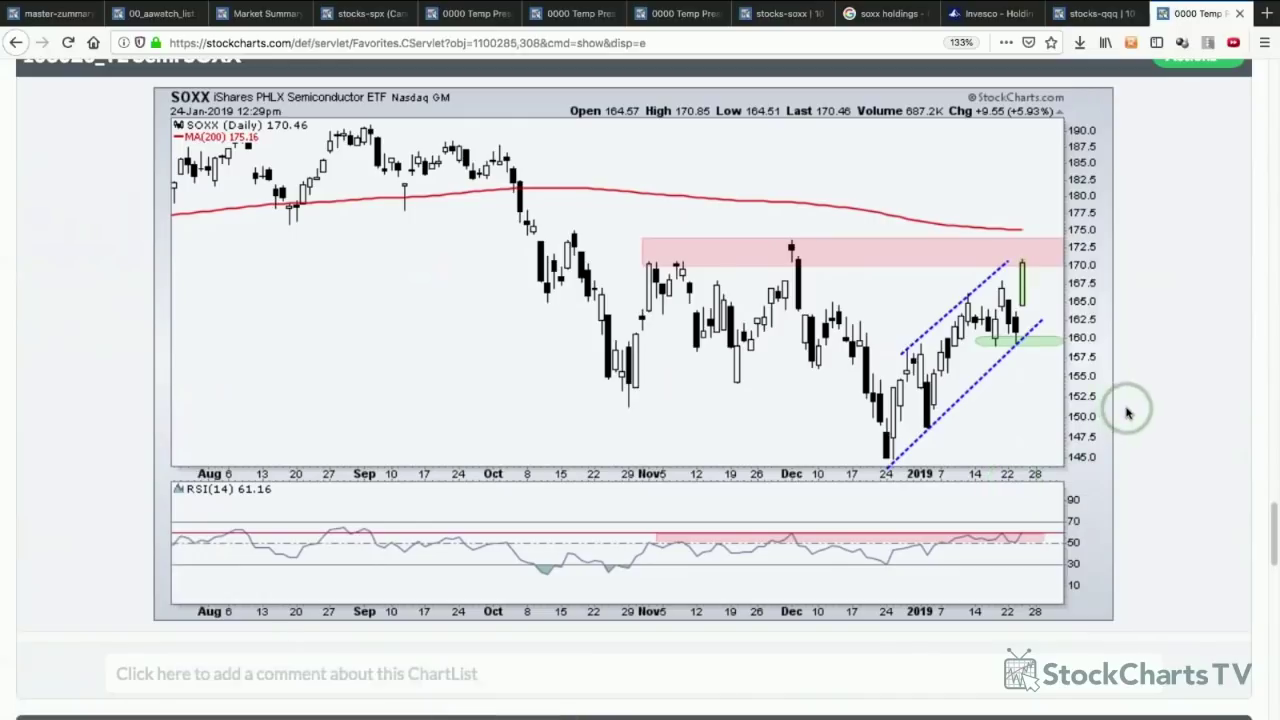
{"action": "key", "text": "ctrl+shift+a"}
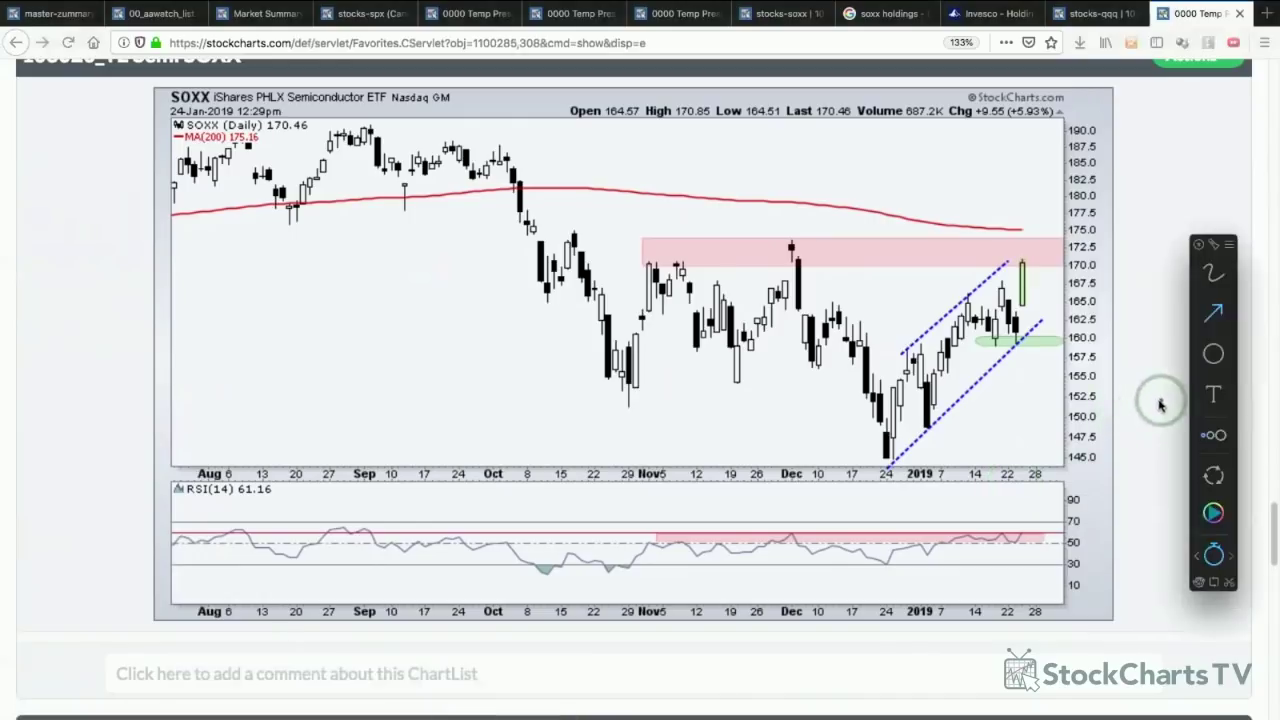
{"action": "left_click", "coordinate": [1213, 313]}
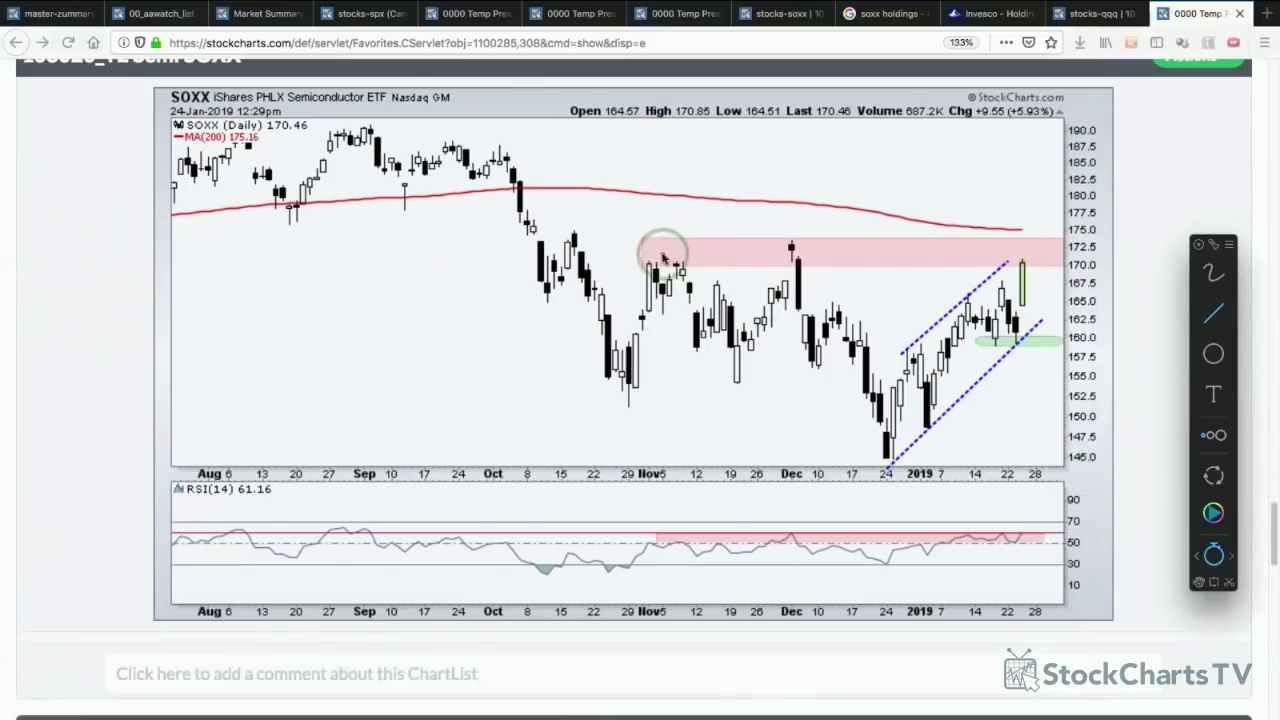
{"action": "left_click_drag", "start_coordinate": [661, 253], "coordinate": [1035, 256]}
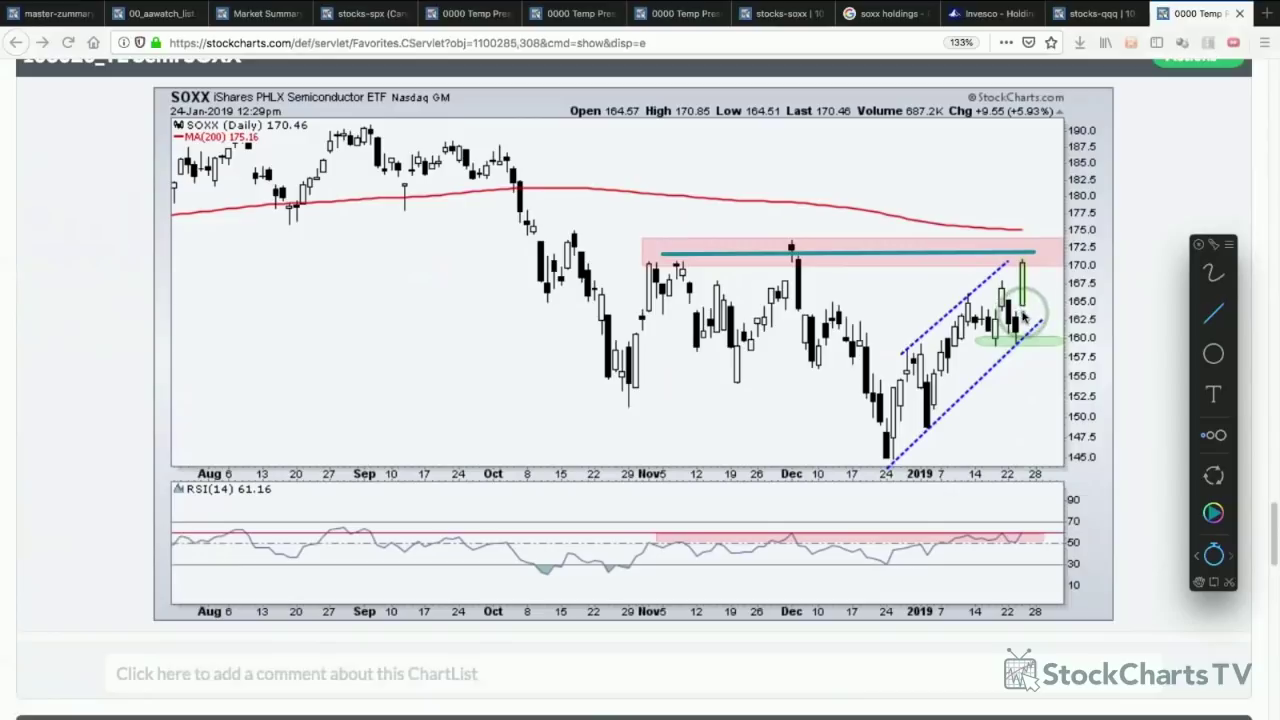
- Mark SOXX's gap below the latest candle with a short line, draw a falling arrow through support, and clear the annotations
{"action": "left_click_drag", "start_coordinate": [1021, 313], "coordinate": [1037, 313]}
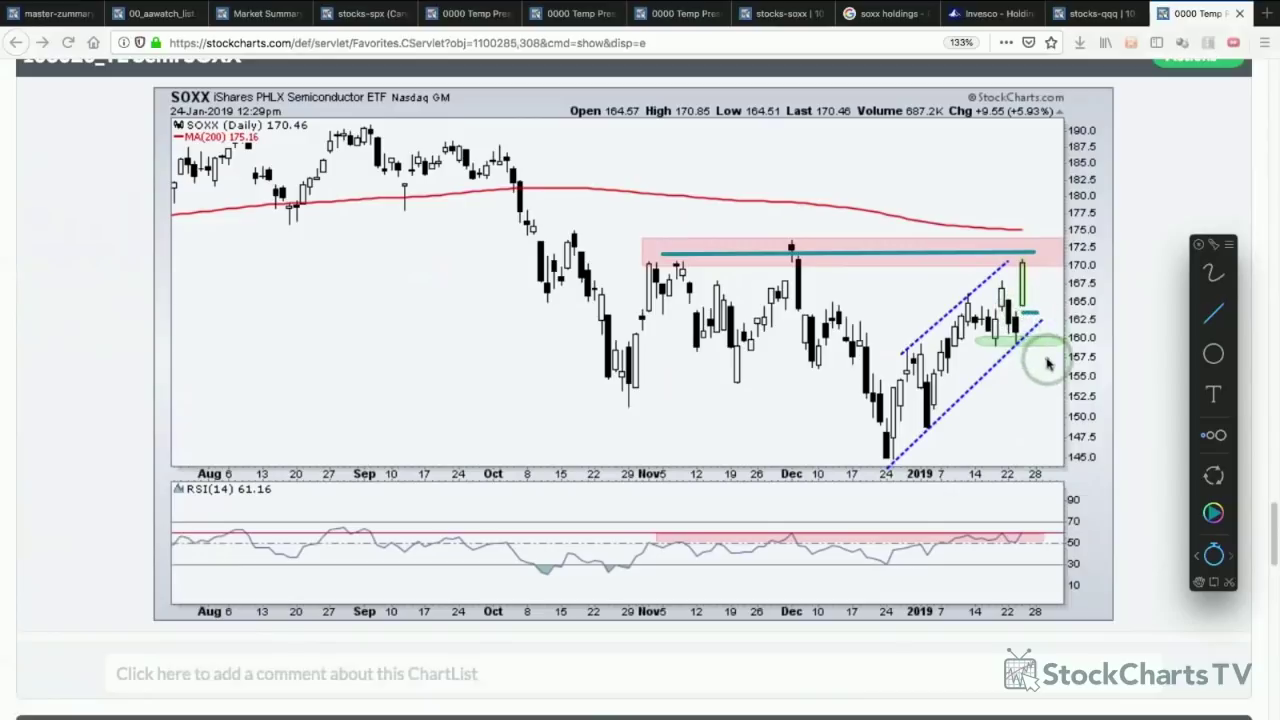
{"action": "left_click", "coordinate": [1213, 313]}
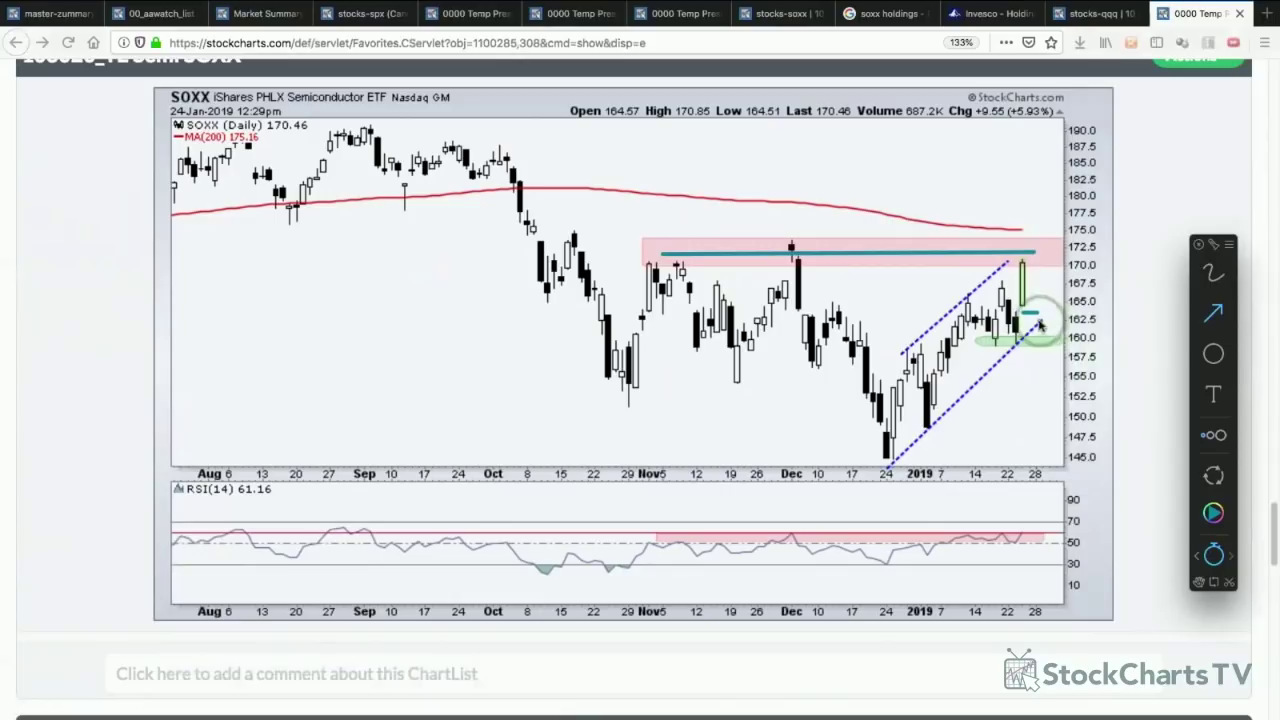
{"action": "left_click_drag", "start_coordinate": [1040, 322], "coordinate": [1058, 375]}
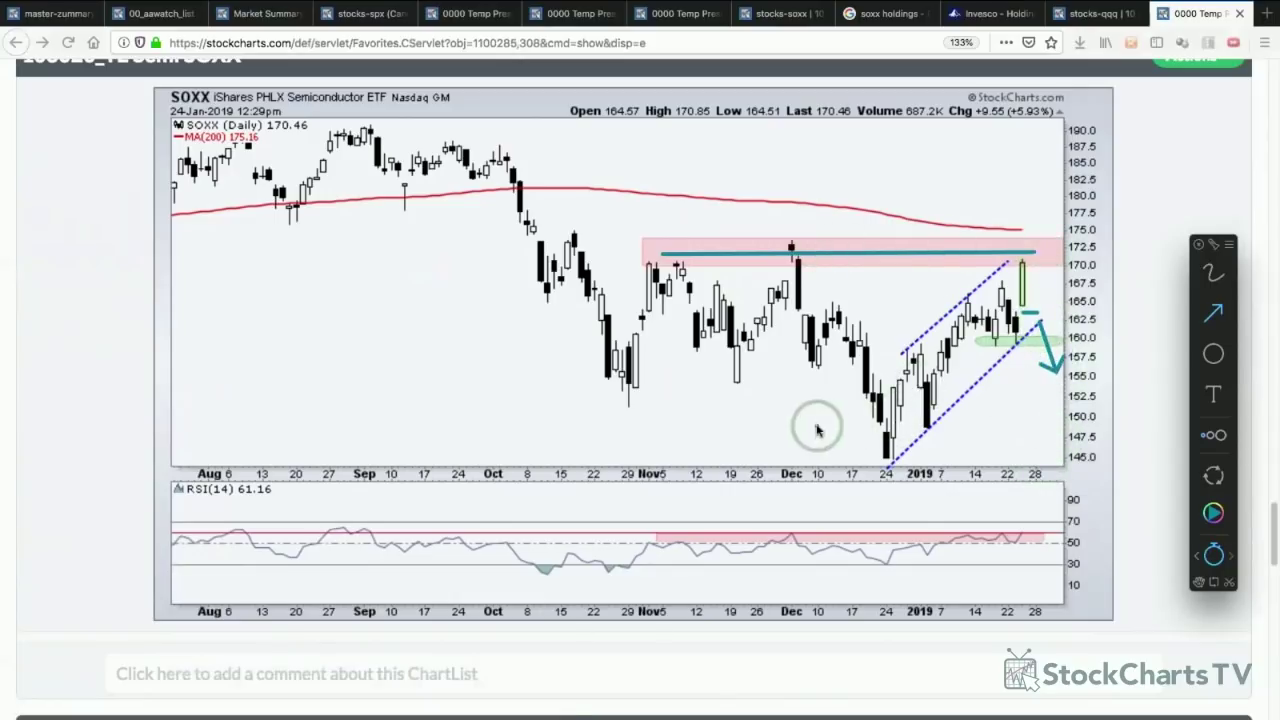
{"action": "key", "text": "Escape"}
- On the Software IGV chart, draw a horizontal line at about 189 and bracket the late January pullback with two falling lines
{"action": "scroll", "coordinate": [818, 431], "scroll_direction": "down", "scroll_amount": 5}
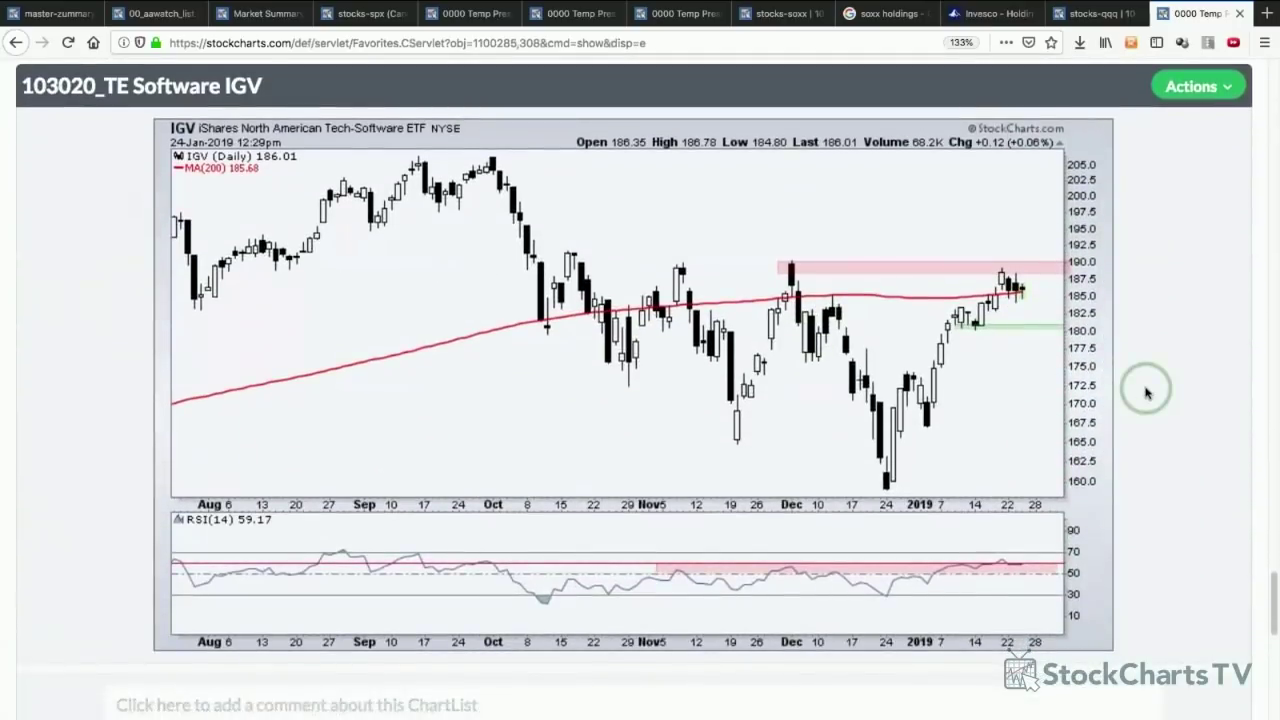
{"action": "key", "text": "ctrl+shift+a"}
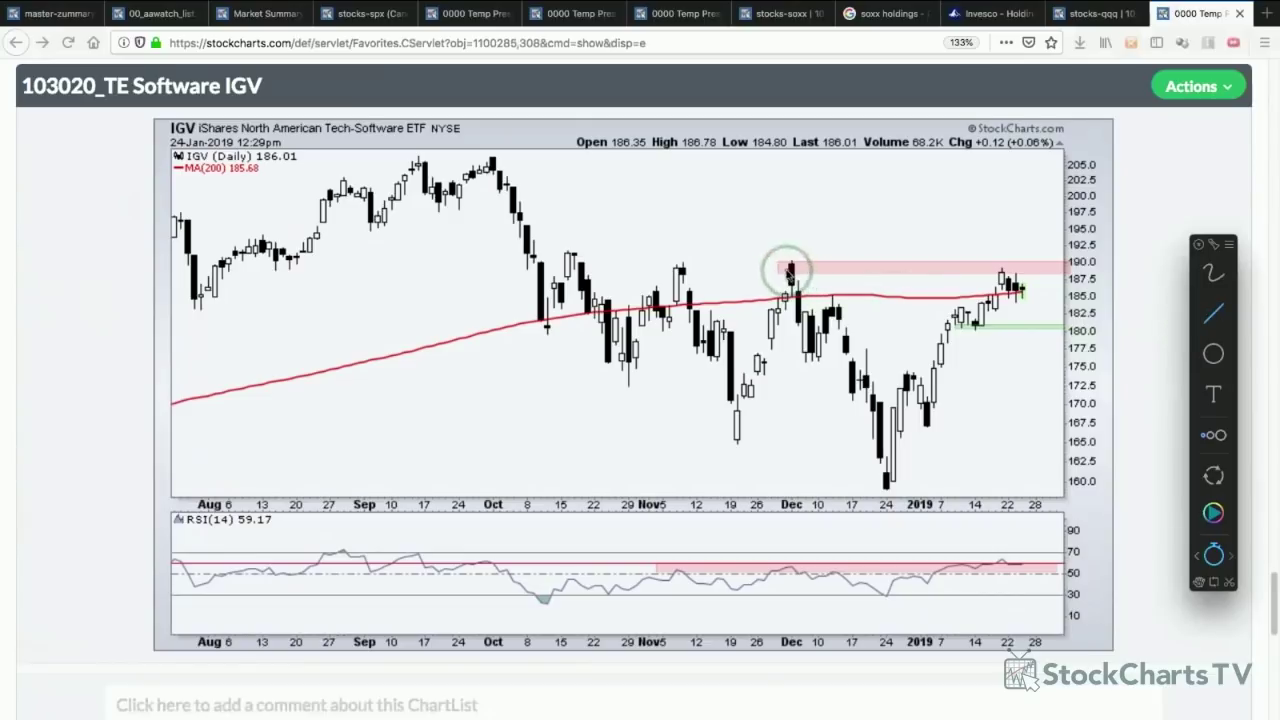
{"action": "left_click_drag", "start_coordinate": [808, 269], "coordinate": [967, 269]}
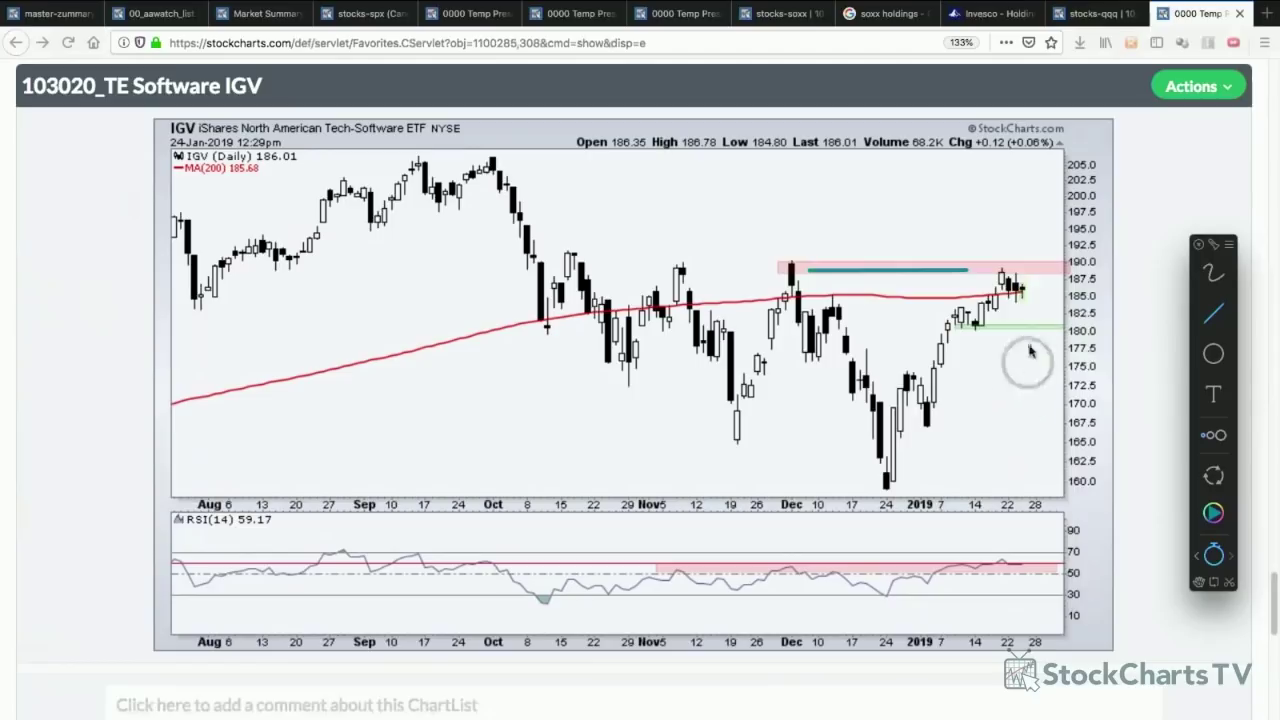
{"action": "mouse_move", "coordinate": [1001, 267]}
{"action": "left_mouse_down"}
{"action": "mouse_move", "coordinate": [1030, 280]}
{"action": "mouse_move", "coordinate": [1012, 304]}
{"action": "mouse_move", "coordinate": [1027, 313]}
{"action": "left_mouse_up"}
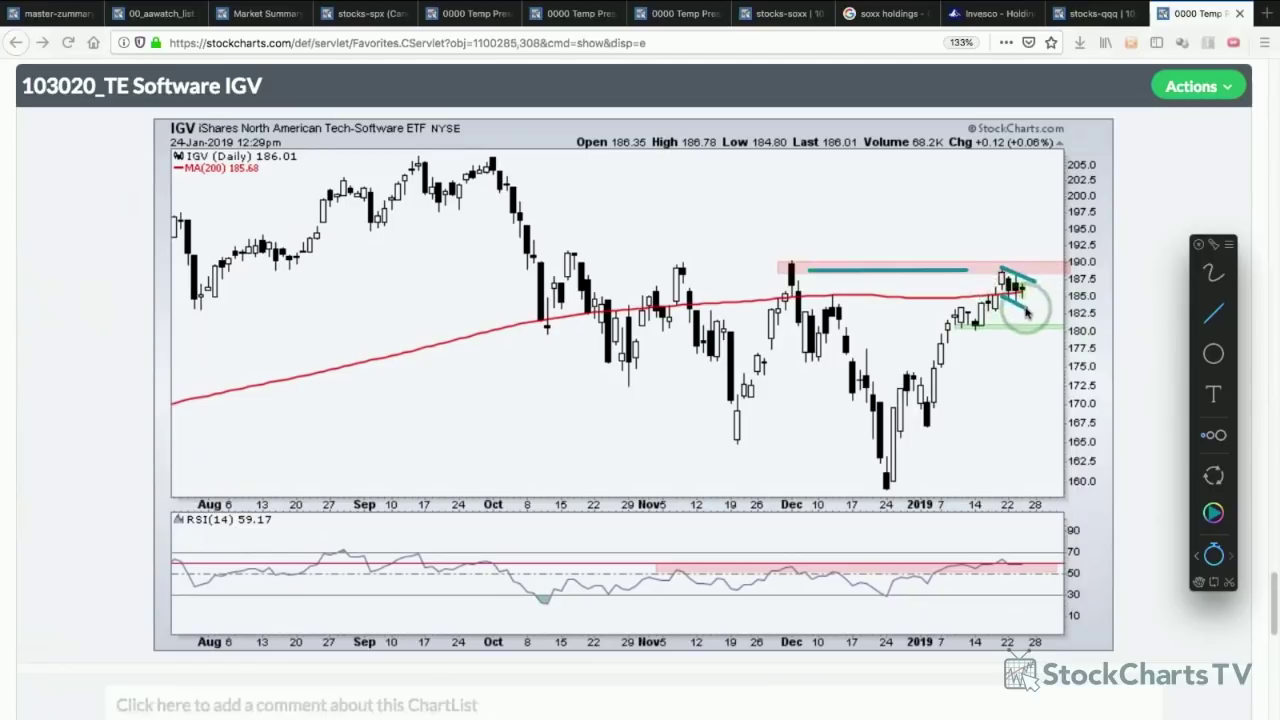
- Draw an upward arrow from IGV's late January pullback to just above the resistance zone, and clear the annotations
{"action": "key", "text": "a"}
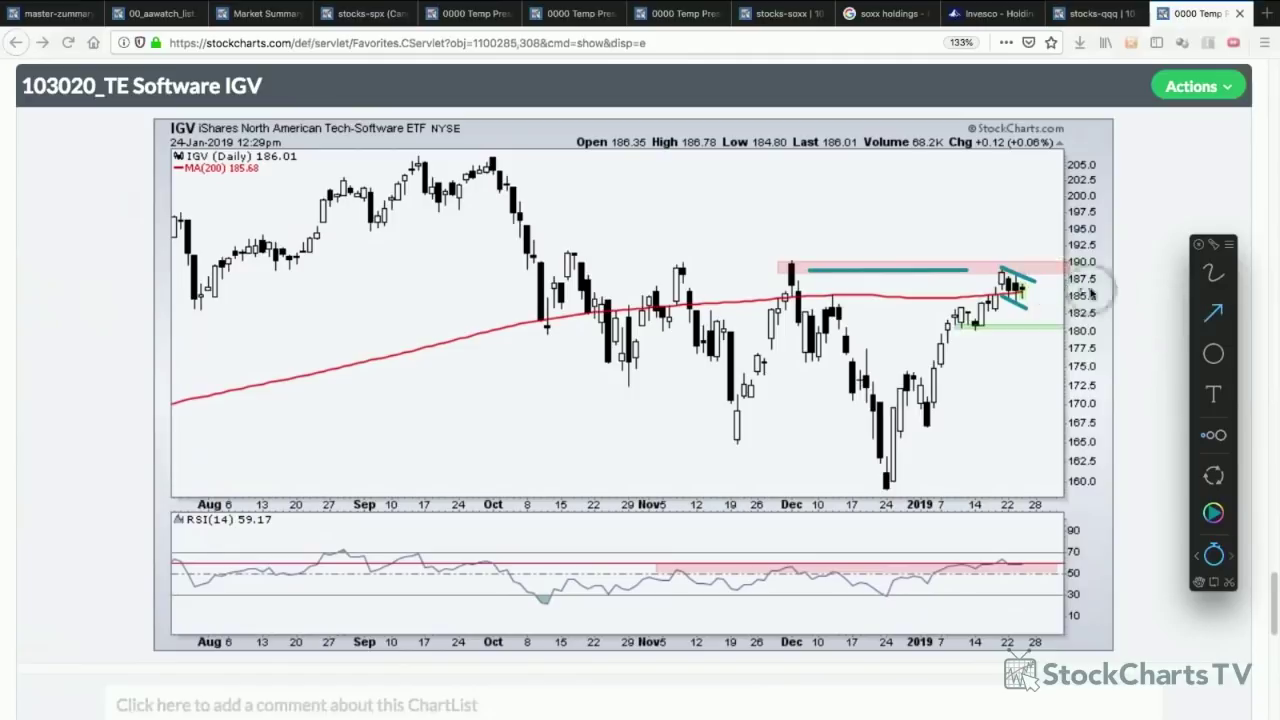
{"action": "left_click_drag", "start_coordinate": [1012, 292], "coordinate": [1036, 262]}
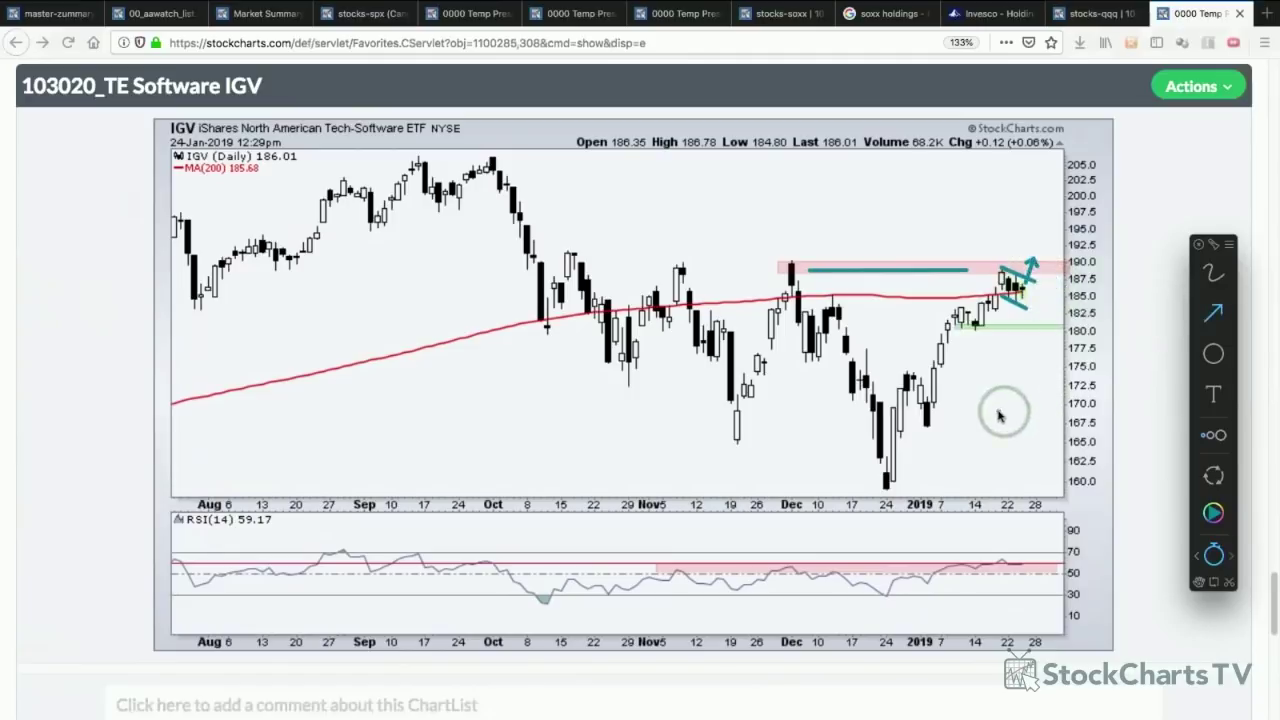
{"action": "key", "text": "Escape"}
- Open the iShares PHLX Semiconductor ETF page from the SOXX holdings search results and review its top ten holdings
{"action": "scroll", "coordinate": [998, 415], "scroll_direction": "down", "scroll_amount": 3}
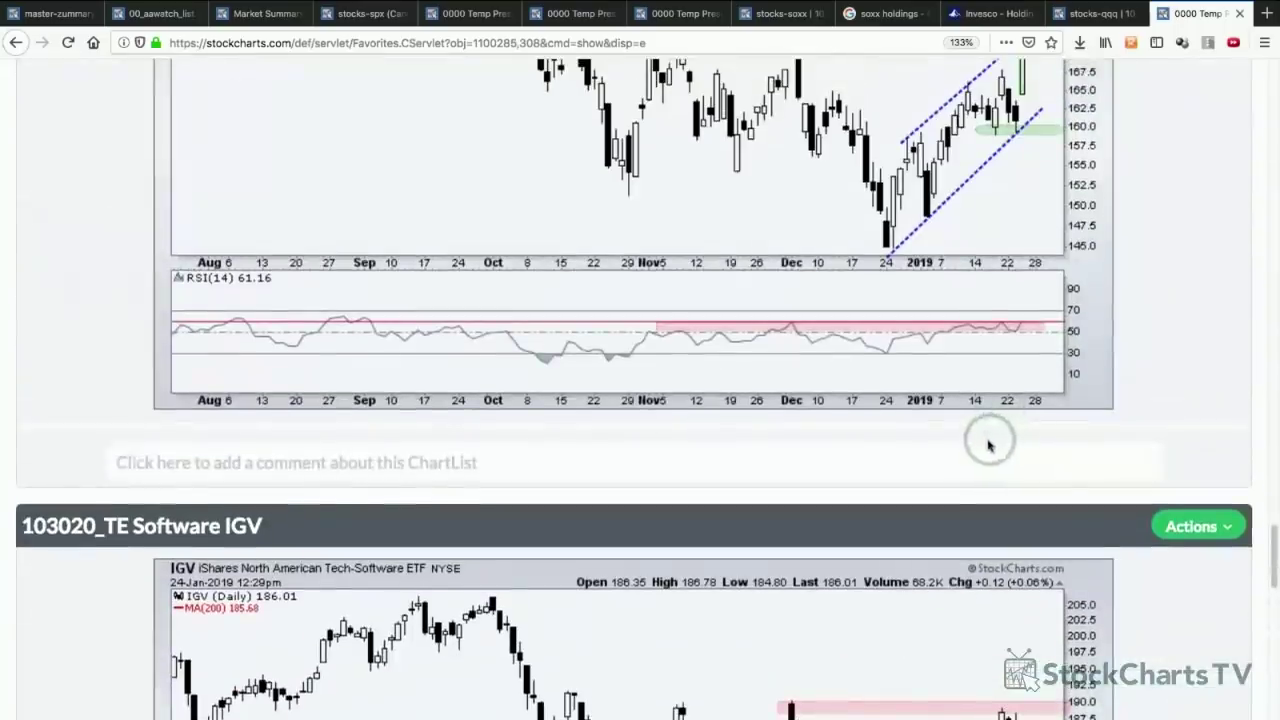
{"action": "left_click", "coordinate": [890, 16]}
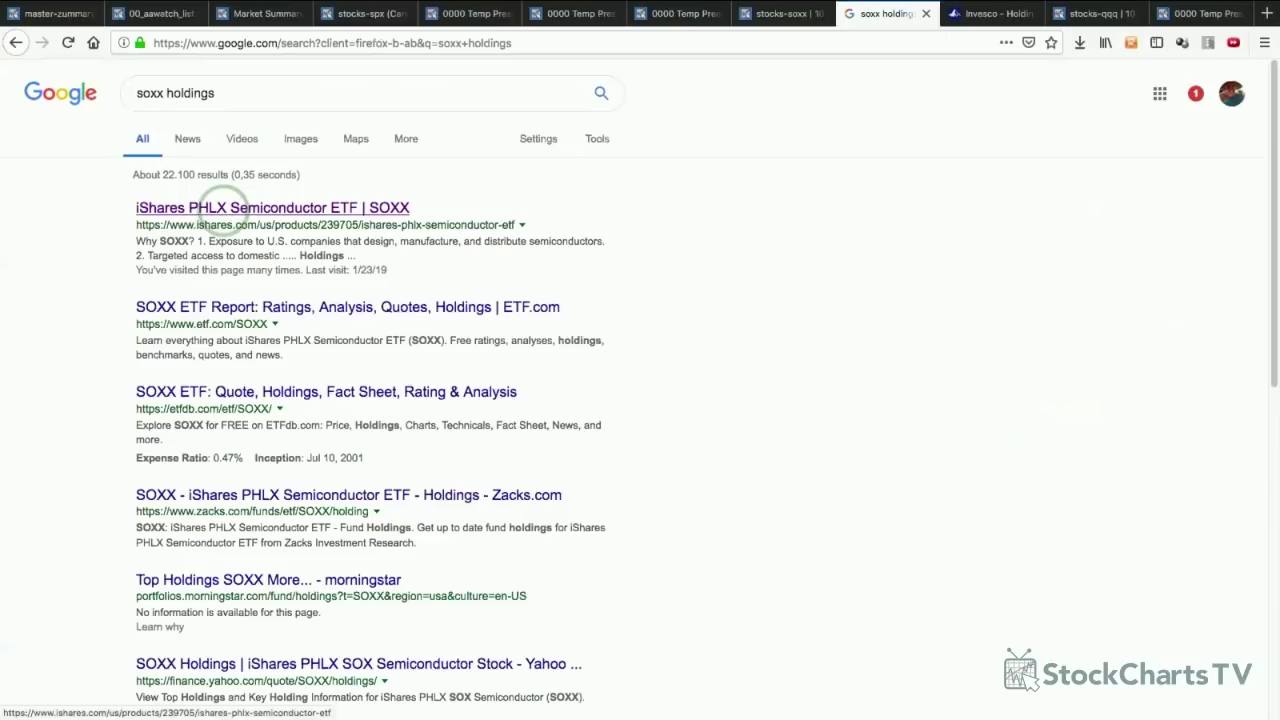
{"action": "left_click", "coordinate": [228, 207]}
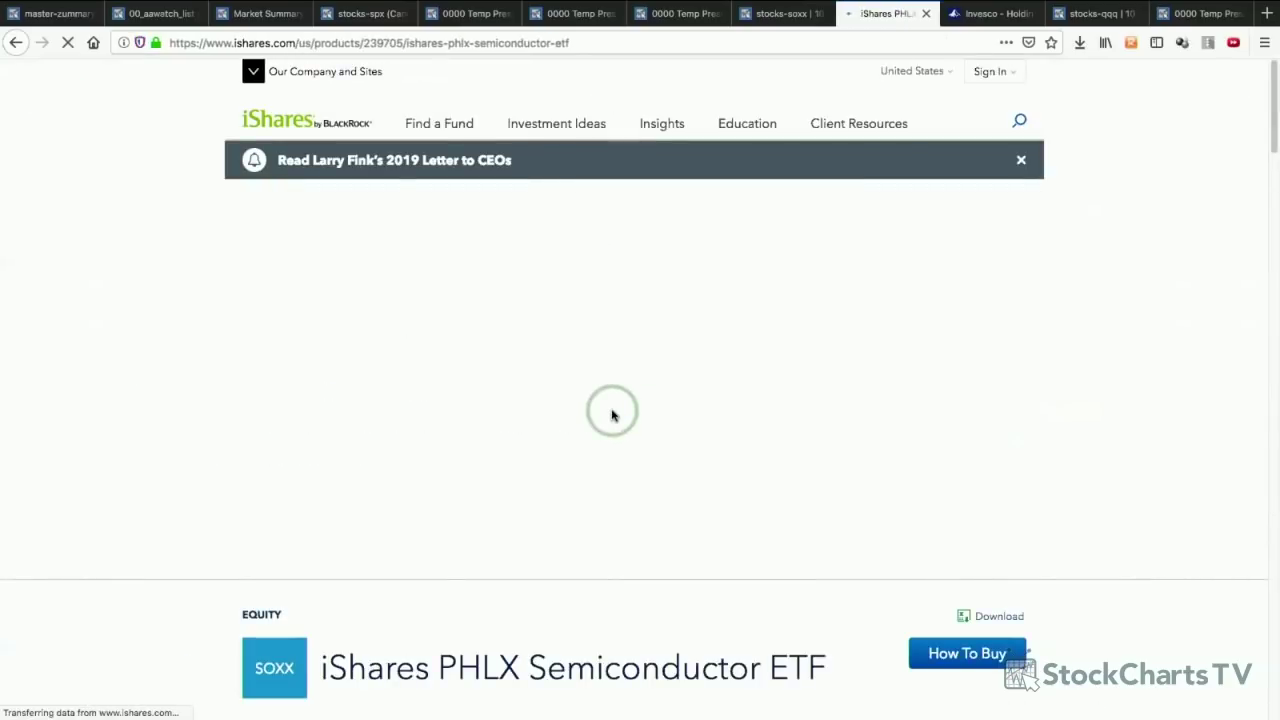
{"action": "scroll", "coordinate": [613, 416], "scroll_direction": "down", "scroll_amount": 5}
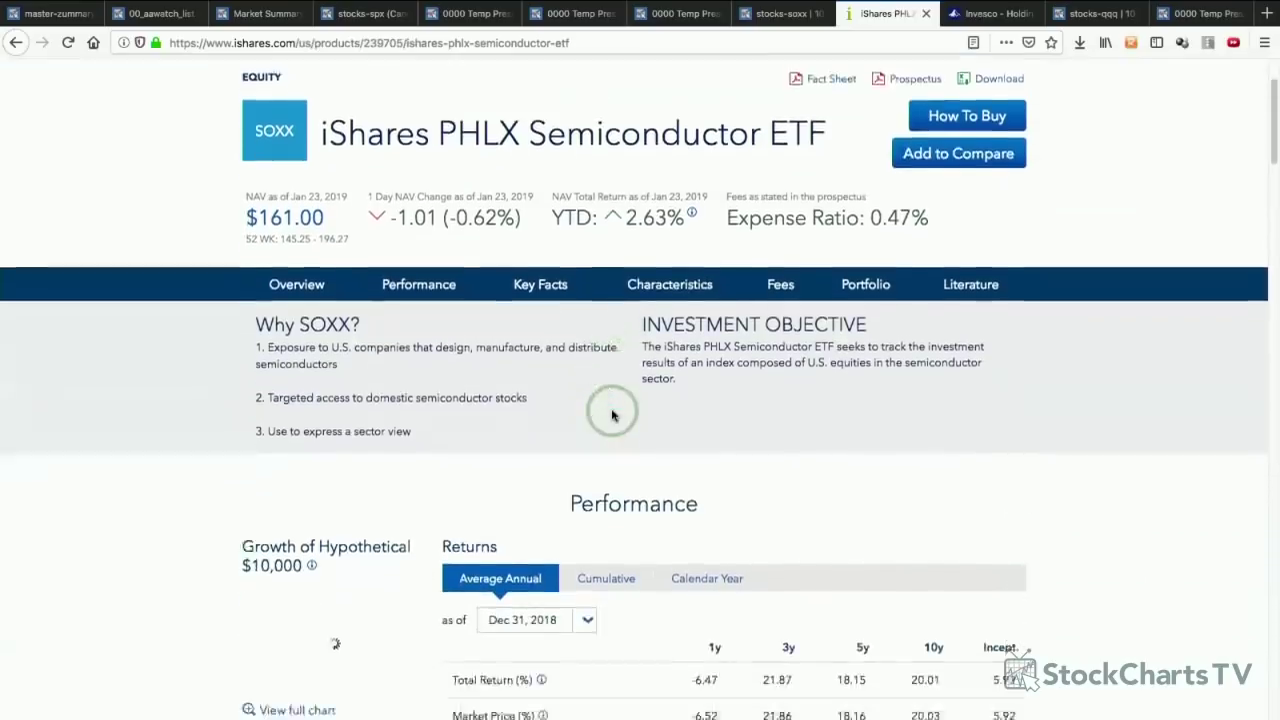
{"action": "scroll", "coordinate": [613, 416], "scroll_direction": "down", "scroll_amount": 5}
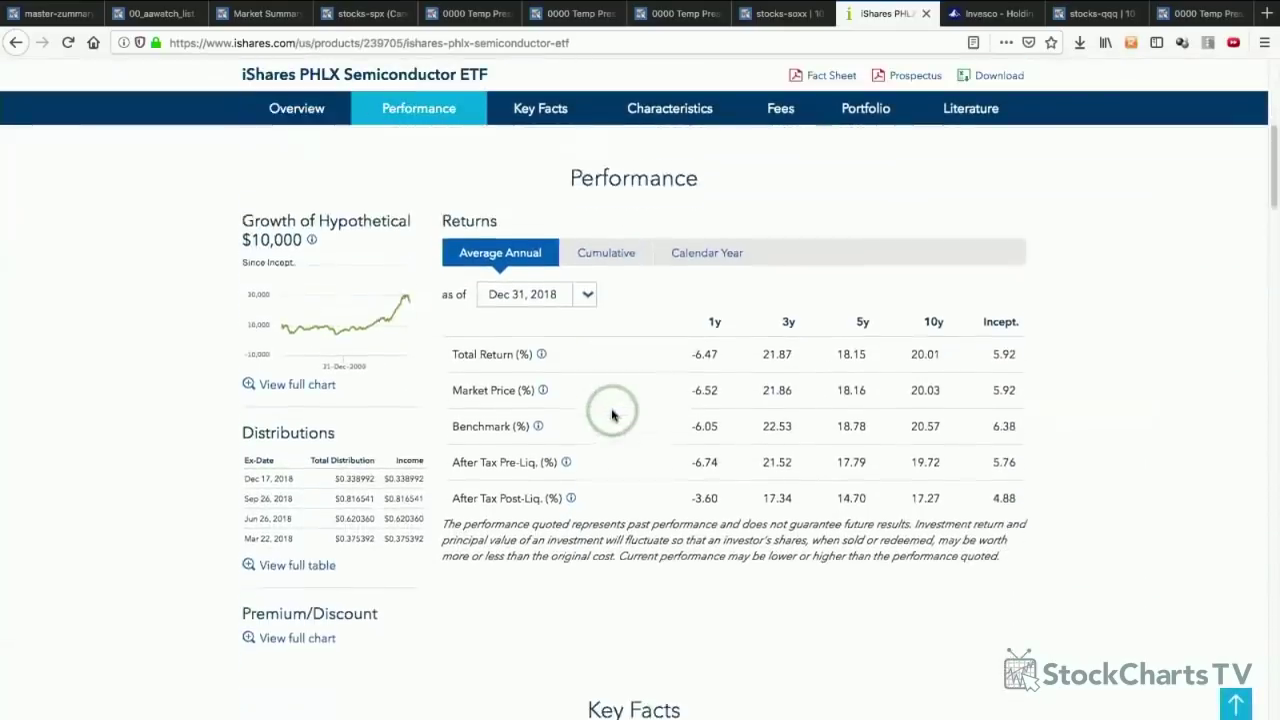
{"action": "scroll", "coordinate": [613, 416], "scroll_direction": "down", "scroll_amount": 10}
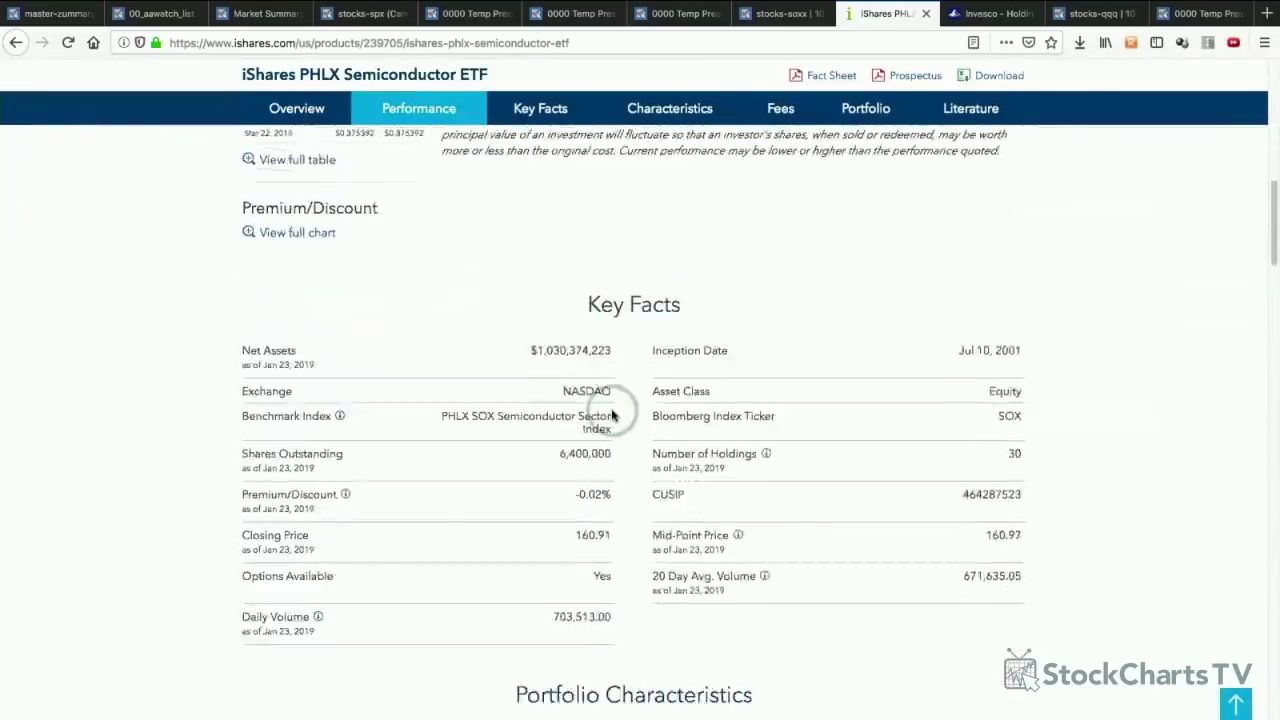
{"action": "scroll", "coordinate": [613, 416], "scroll_direction": "down", "scroll_amount": 9}
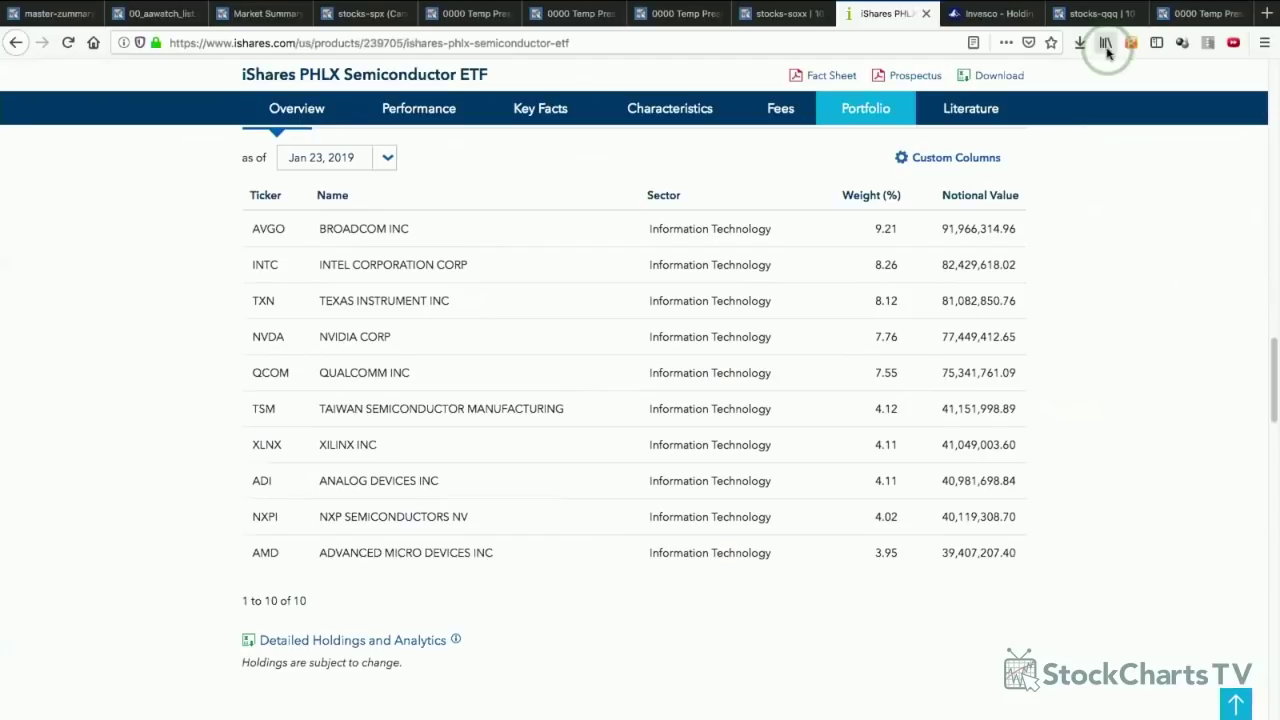
- In the stocks-soxx ChartList, find the Broadcom (AVGO) chart and open it for editing
{"action": "left_click", "coordinate": [785, 14]}
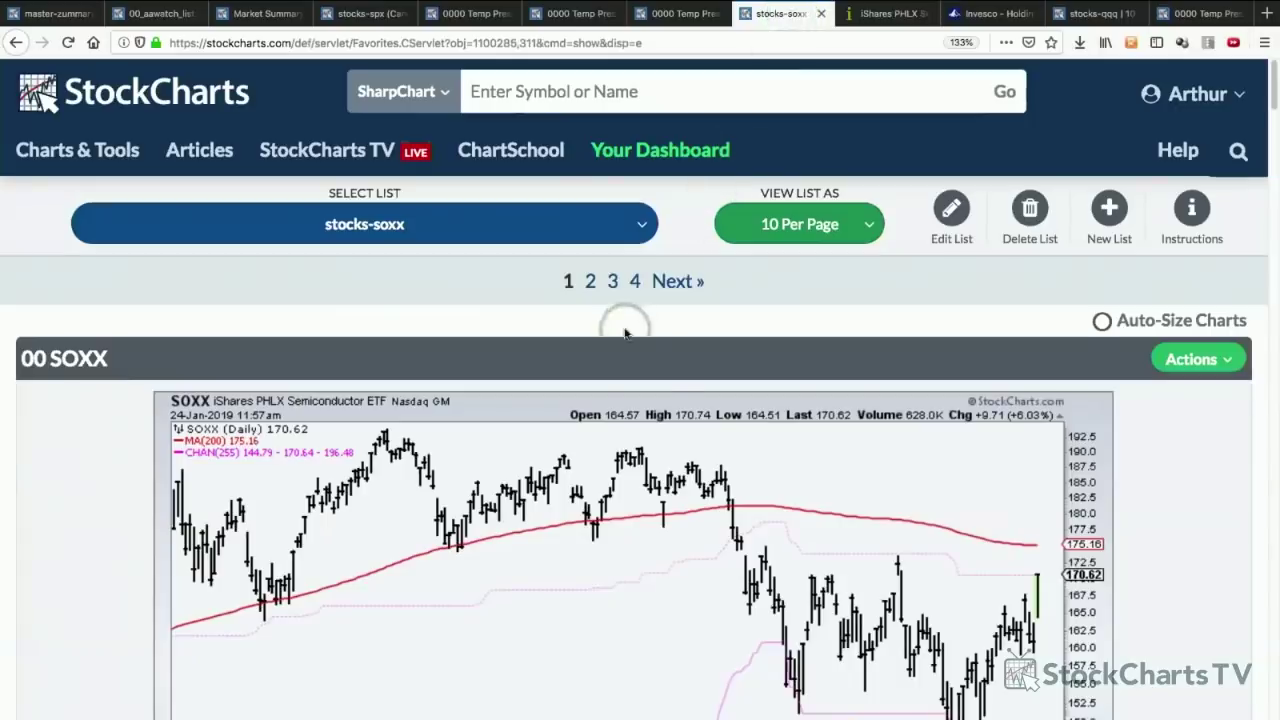
{"action": "scroll", "coordinate": [665, 385], "scroll_direction": "down", "scroll_amount": 4}
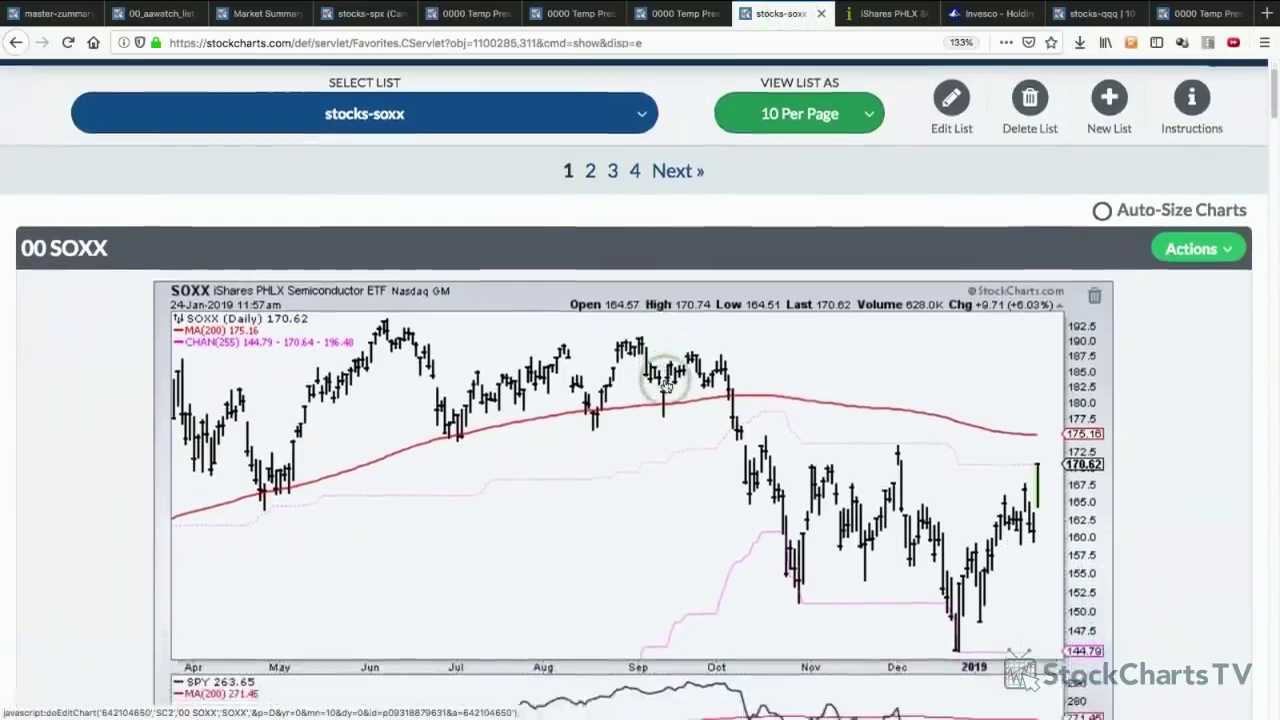
{"action": "scroll", "coordinate": [666, 386], "scroll_direction": "down", "scroll_amount": 2}
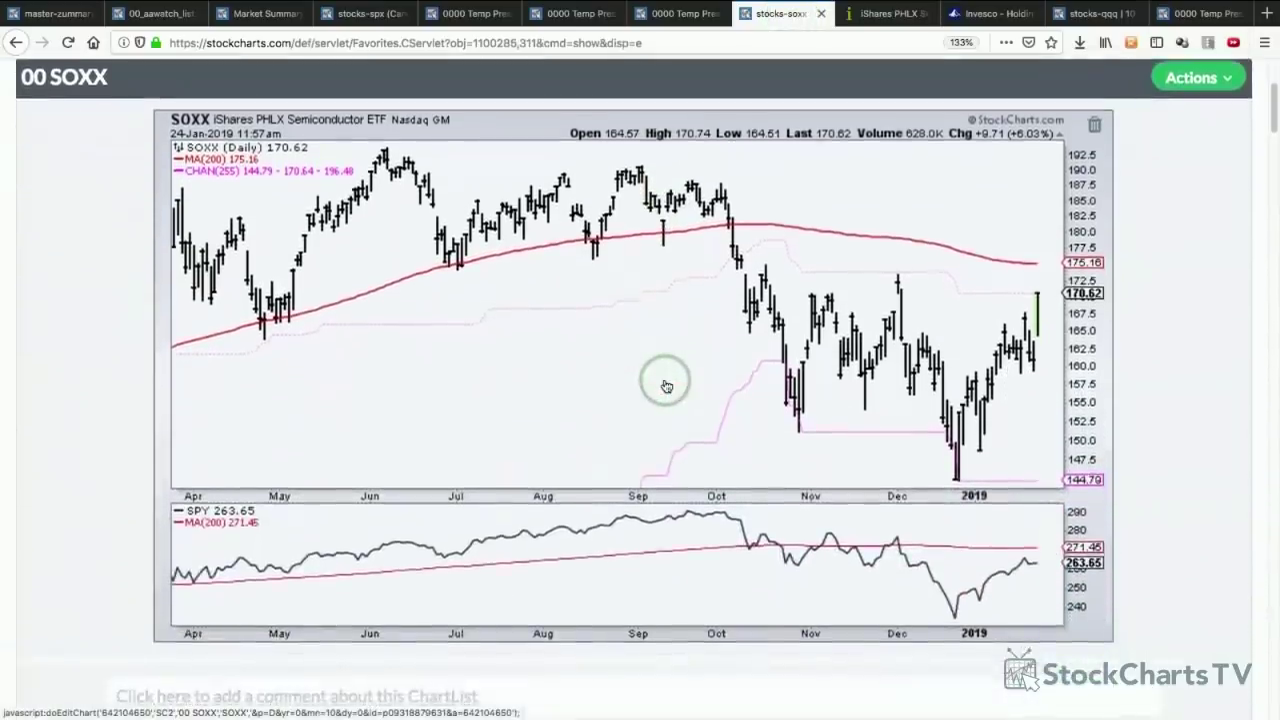
{"action": "scroll", "coordinate": [666, 386], "scroll_direction": "down", "scroll_amount": 10}
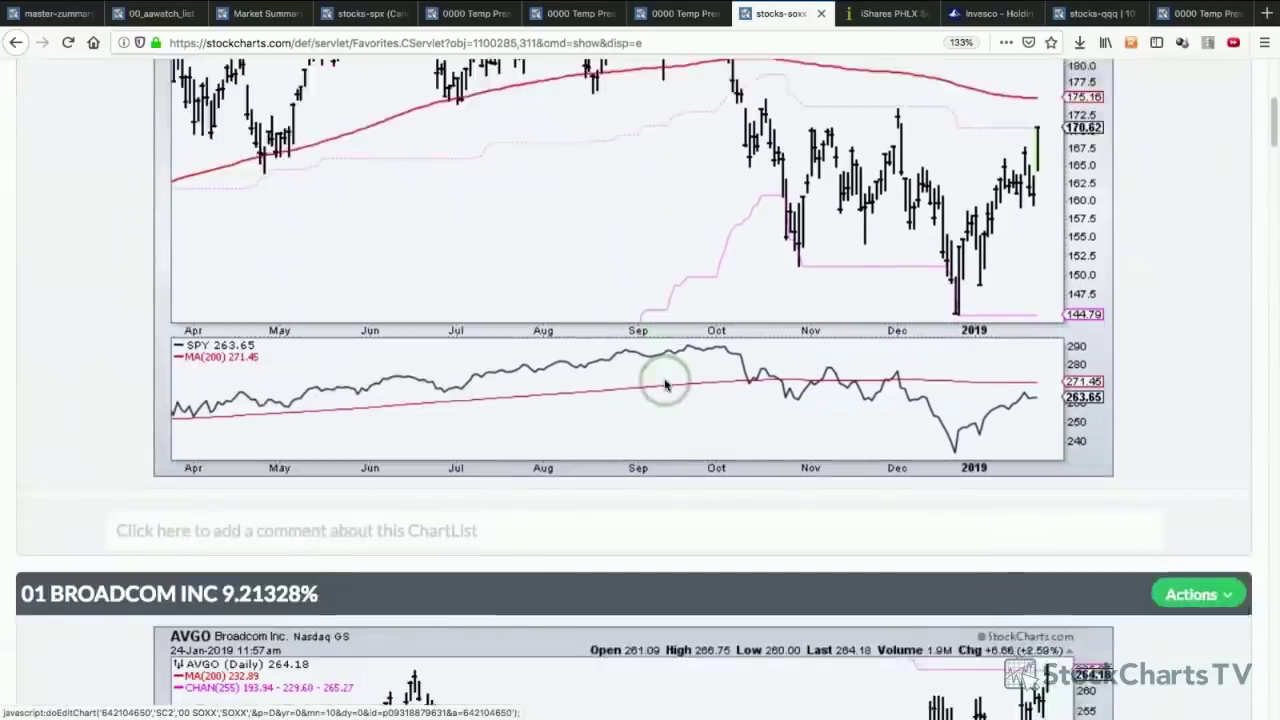
{"action": "scroll", "coordinate": [666, 386], "scroll_direction": "down", "scroll_amount": 3}
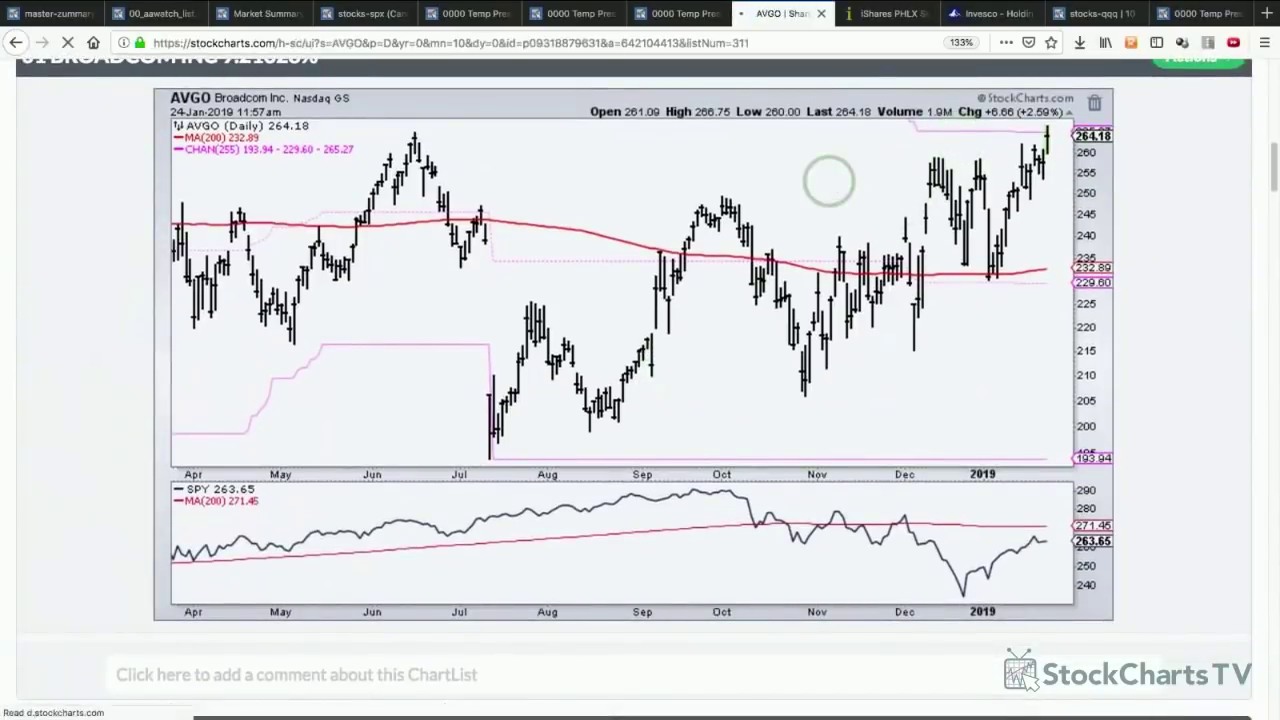
- Circle the Price Channels overlay with its 255 parameter in Broadcom's chart settings
{"action": "scroll", "coordinate": [870, 418], "scroll_direction": "down", "scroll_amount": 10}
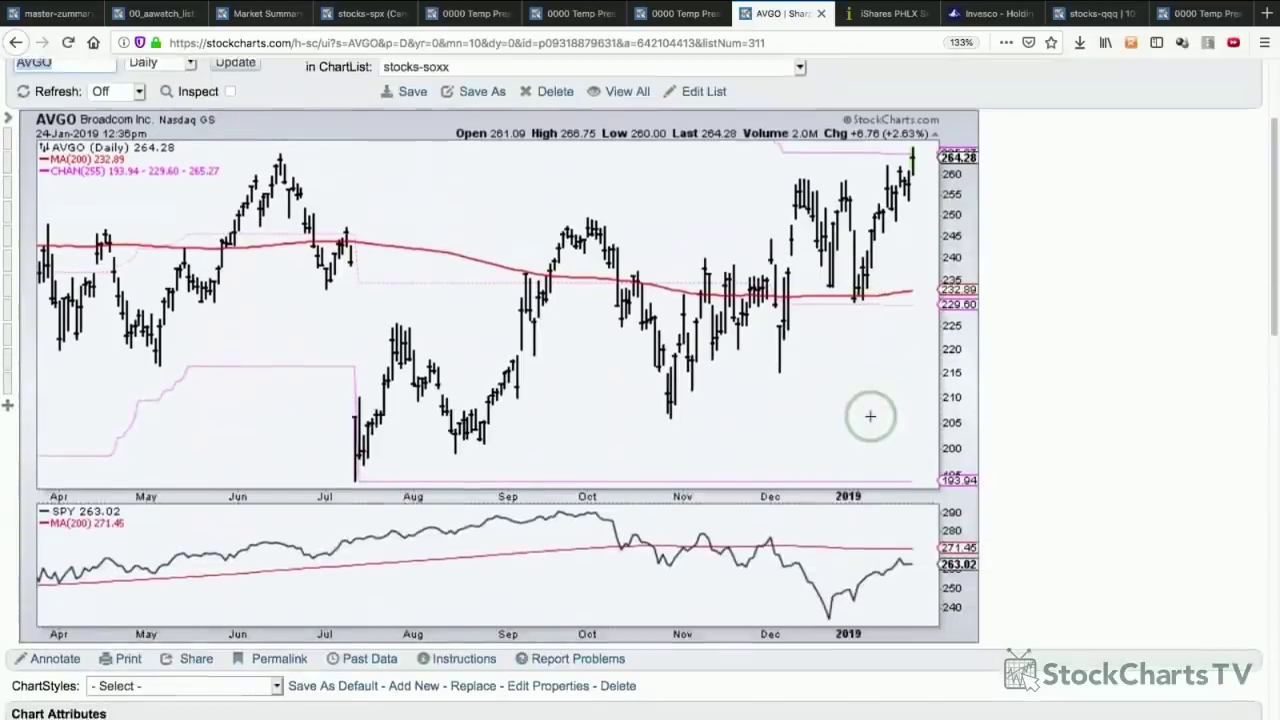
{"action": "scroll", "coordinate": [870, 418], "scroll_direction": "down", "scroll_amount": 1}
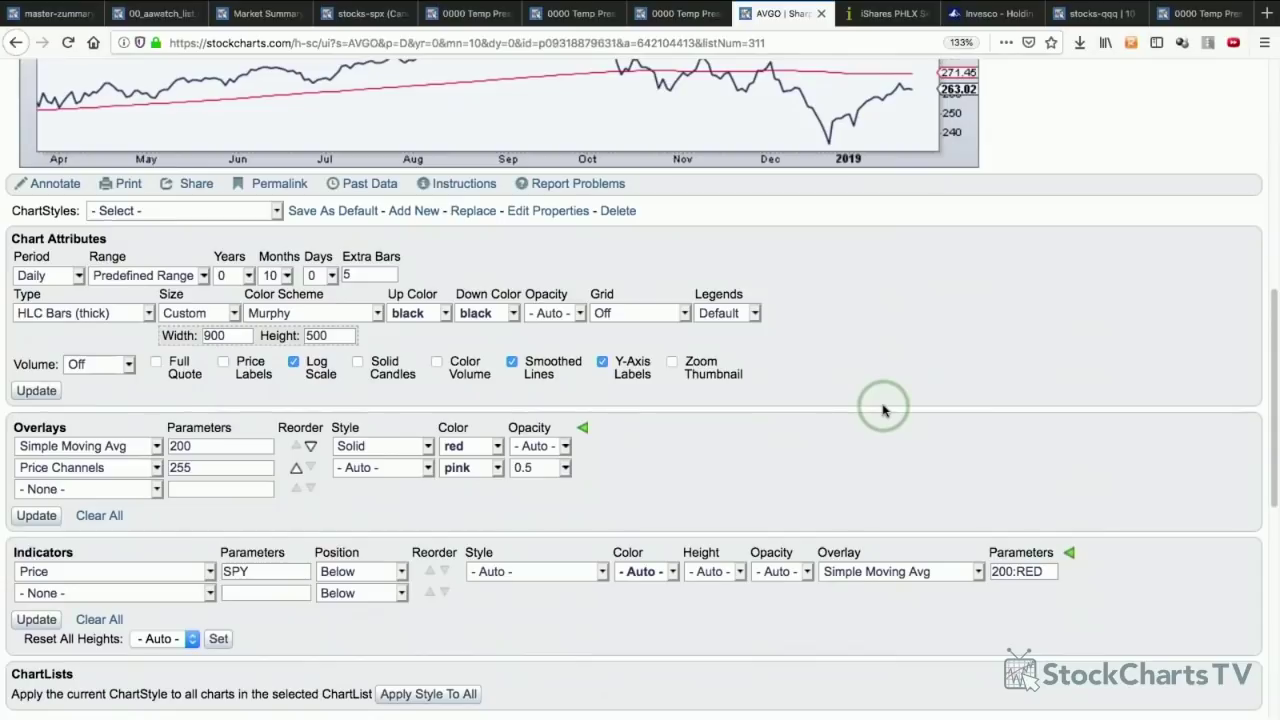
{"action": "key", "text": "ctrl+shift+a"}
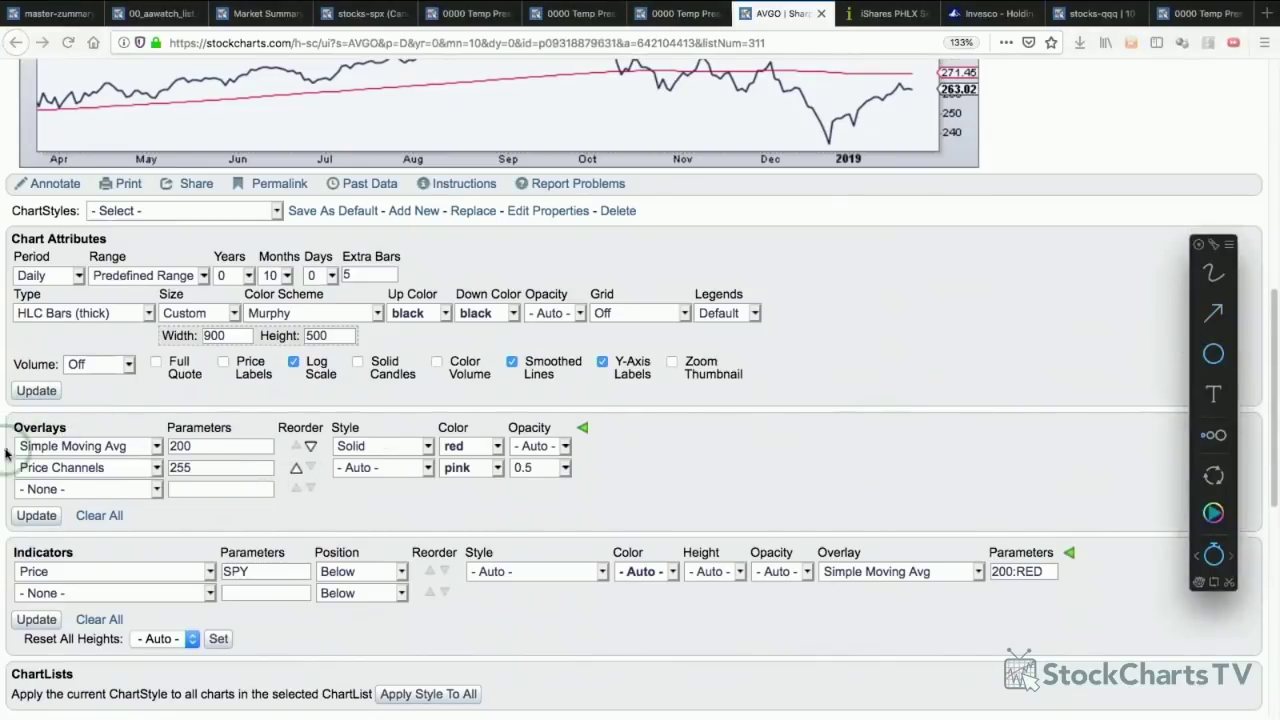
{"action": "mouse_move", "coordinate": [68, 453]}
{"action": "left_mouse_down"}
{"action": "mouse_move", "coordinate": [245, 478]}
{"action": "mouse_move", "coordinate": [240, 490]}
{"action": "left_mouse_up"}
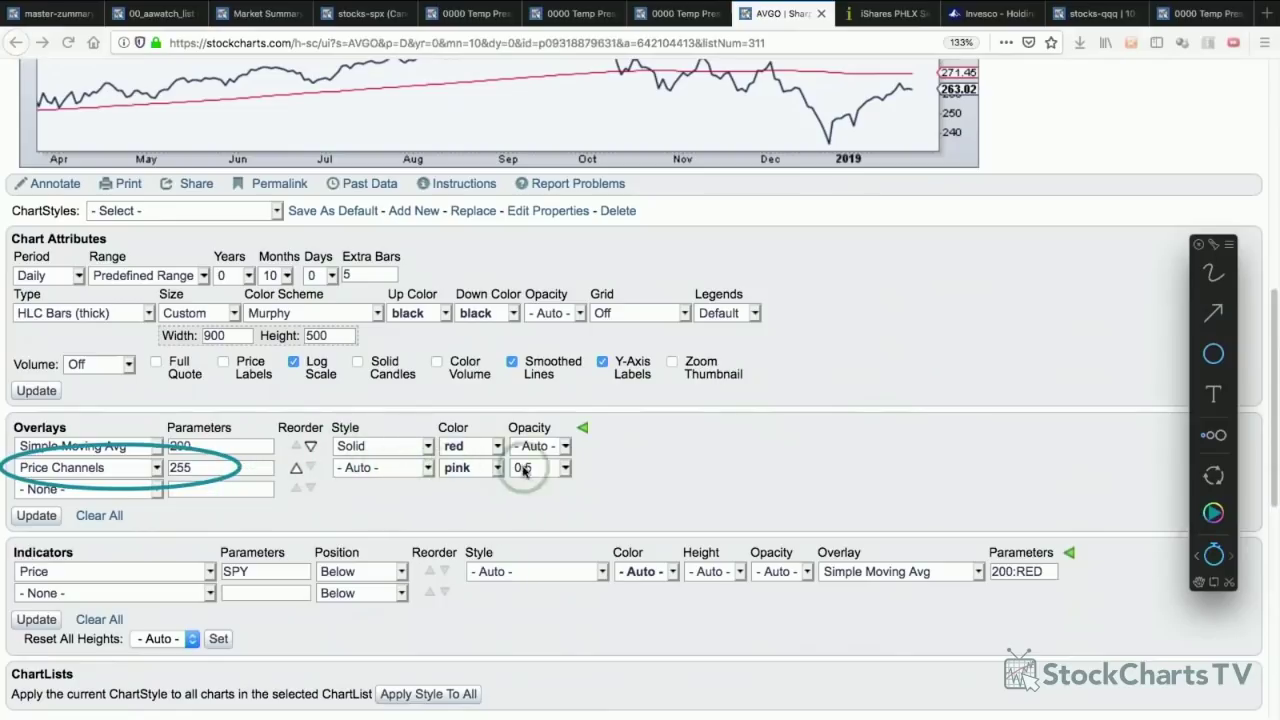
- Set Broadcom's Price Channels overlay to the Area style with 0.3 opacity and update the chart
{"action": "left_click", "coordinate": [398, 467]}
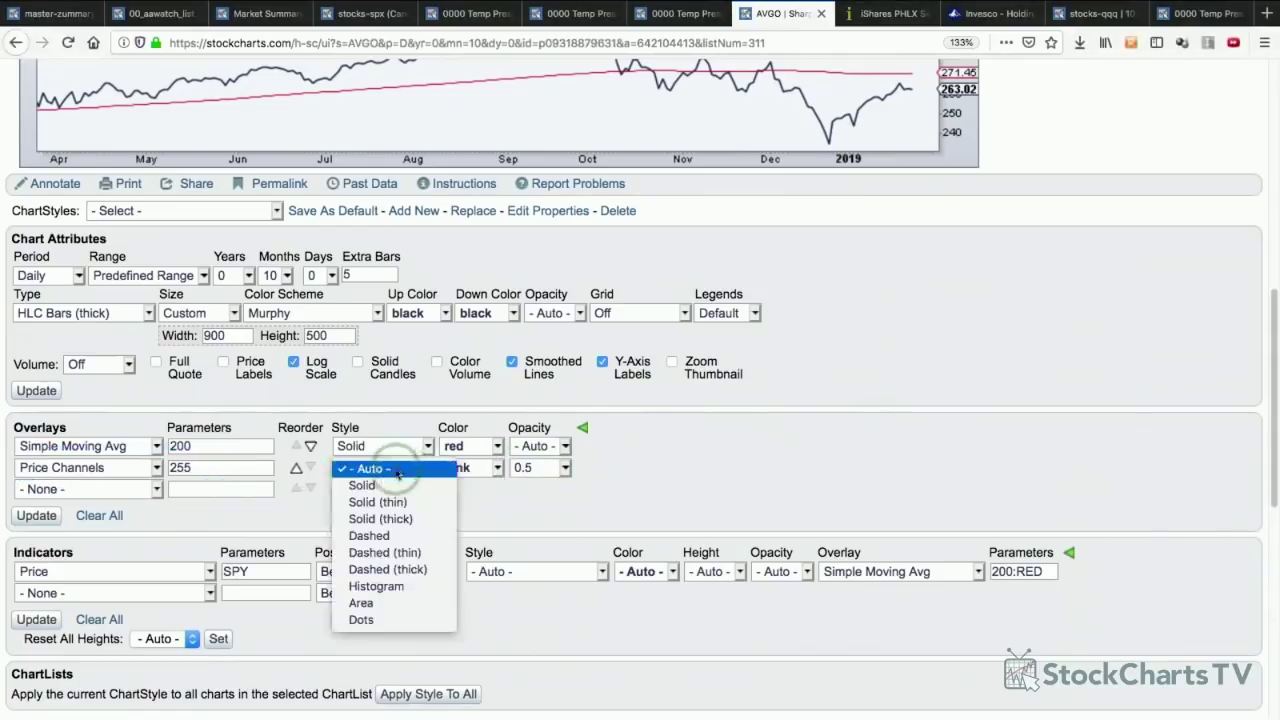
{"action": "left_click", "coordinate": [361, 603]}
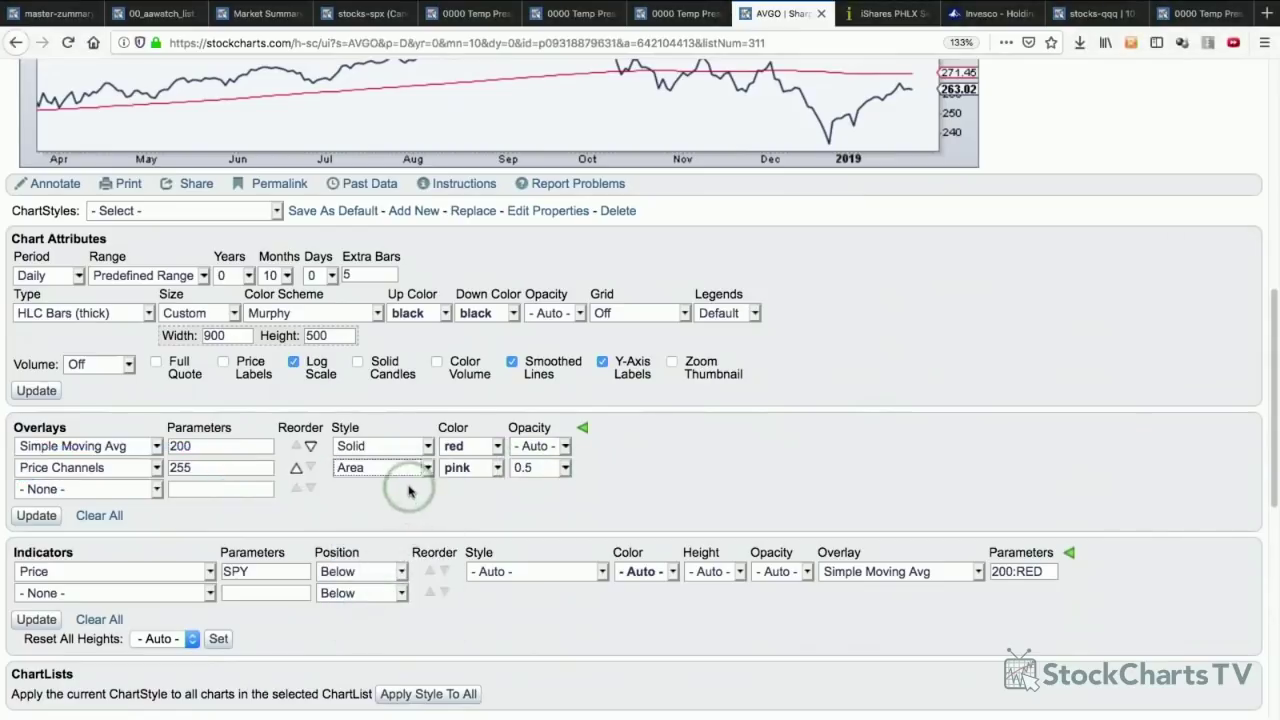
{"action": "left_click", "coordinate": [520, 468]}
{"action": "left_click", "coordinate": [528, 503]}
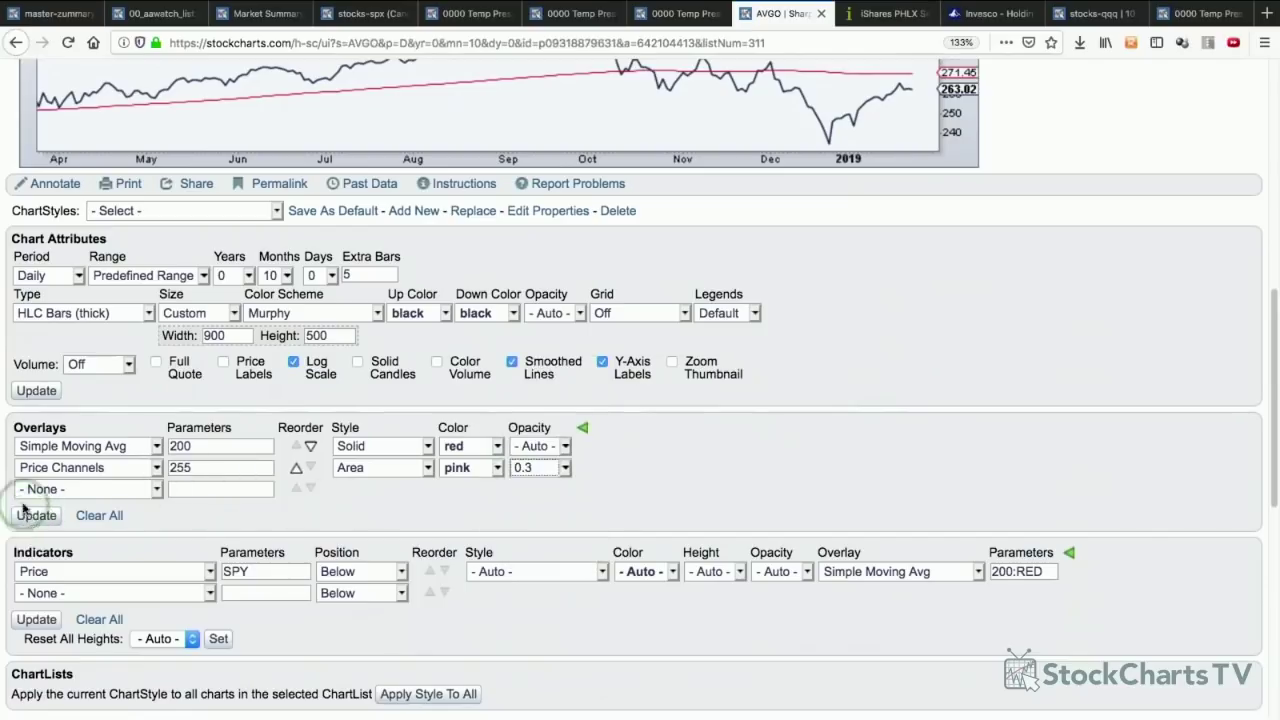
{"action": "left_click", "coordinate": [37, 517]}
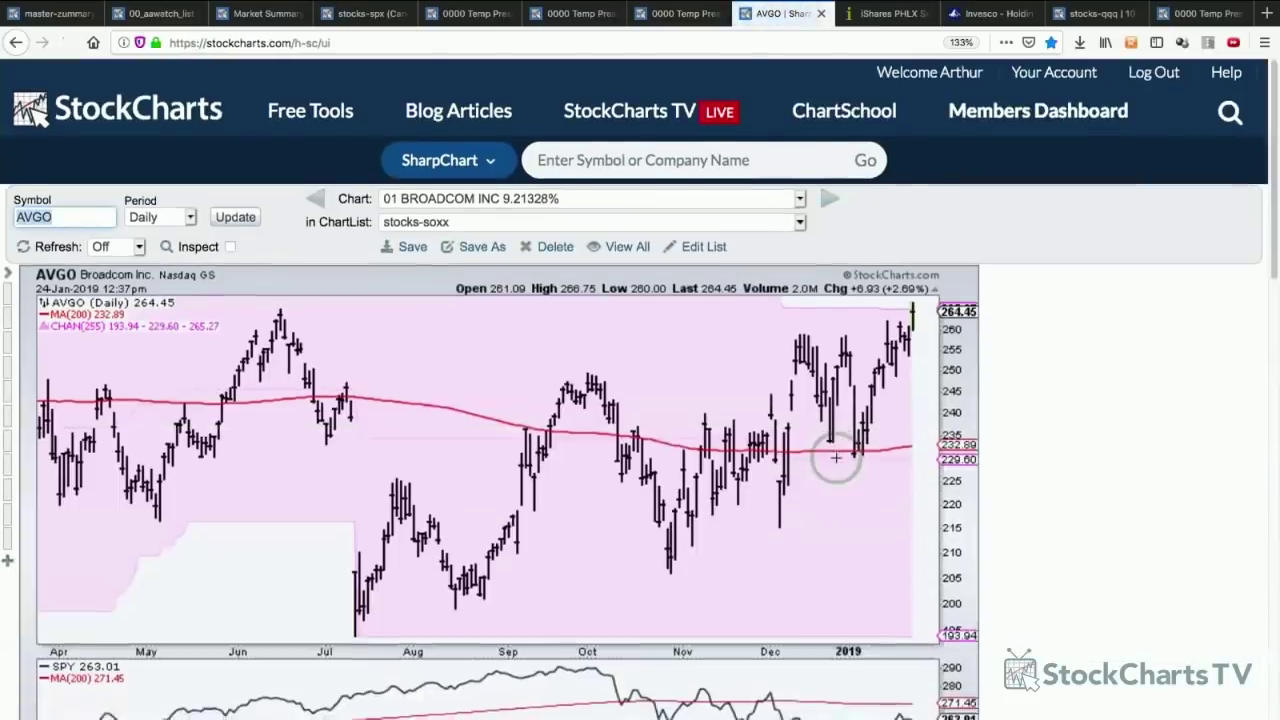
- Return to the stocks-soxx ChartList without saving the Broadcom chart and go to the Intel Corporation (INTC) chart
{"action": "scroll", "coordinate": [836, 457], "scroll_direction": "down", "scroll_amount": 2}
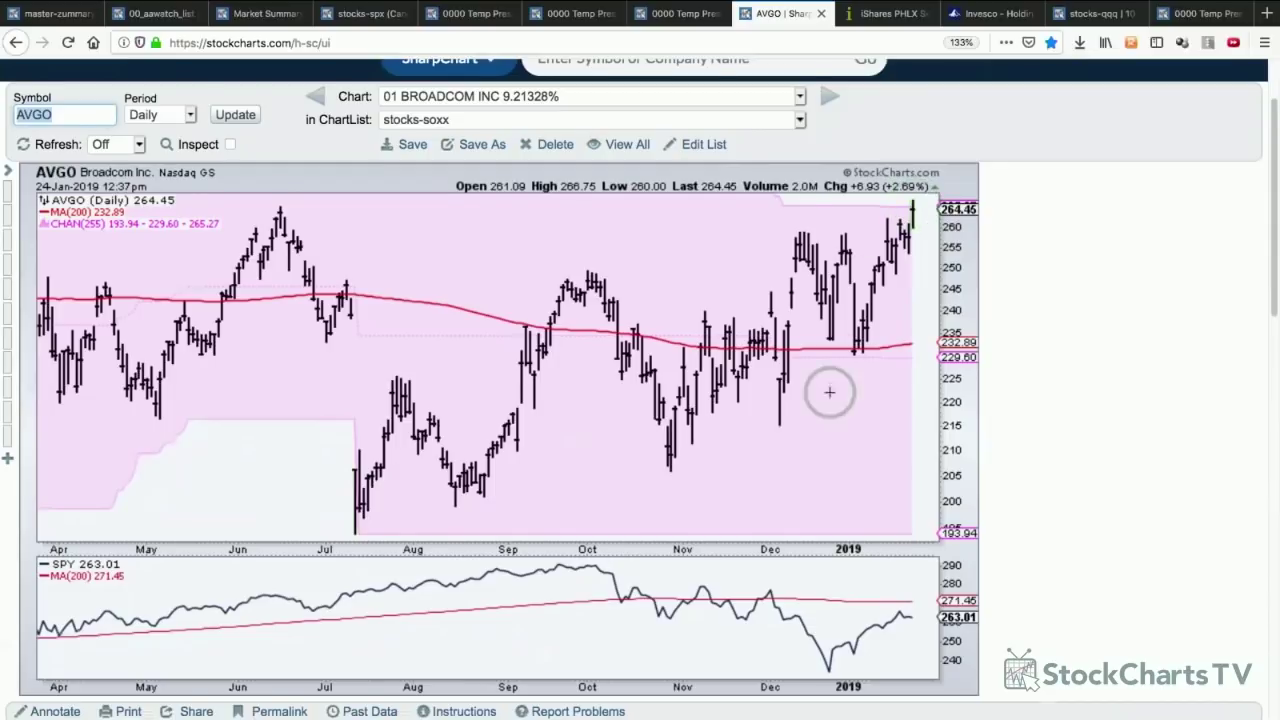
{"action": "scroll", "coordinate": [829, 386], "scroll_direction": "up", "scroll_amount": 2}
{"action": "left_click", "coordinate": [618, 216]}
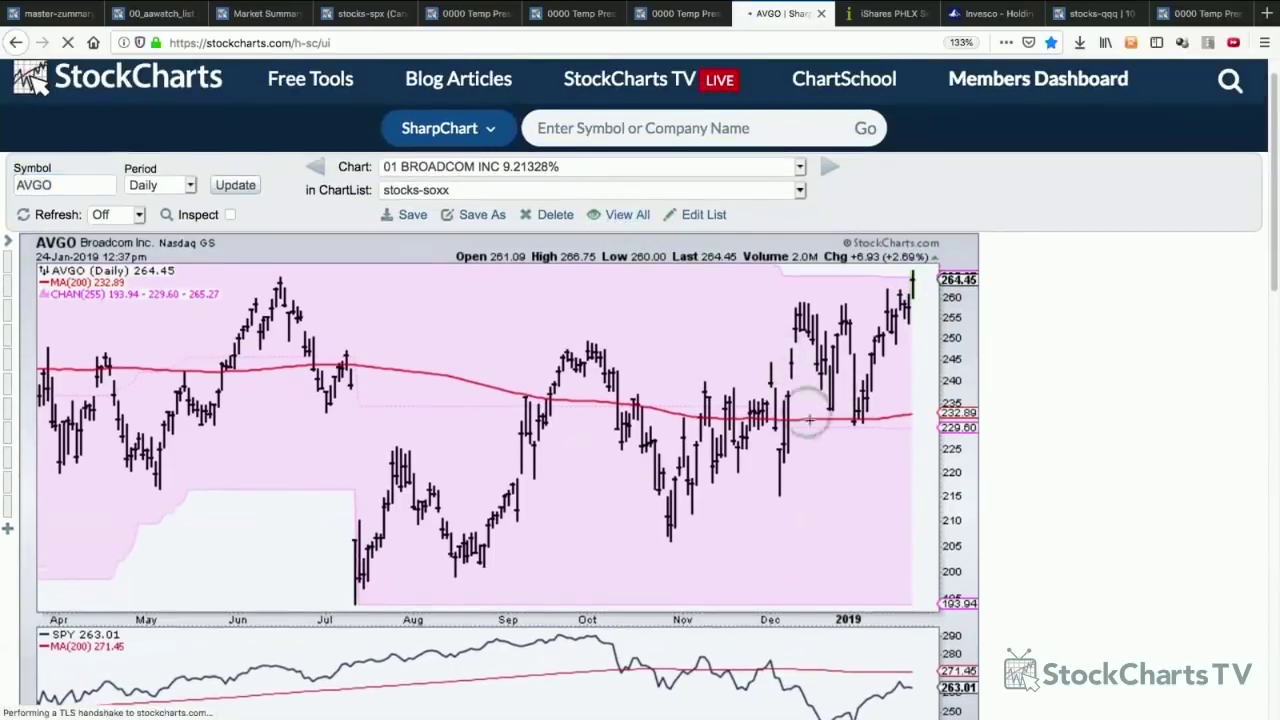
{"action": "scroll", "coordinate": [818, 445], "scroll_direction": "down", "scroll_amount": 6}
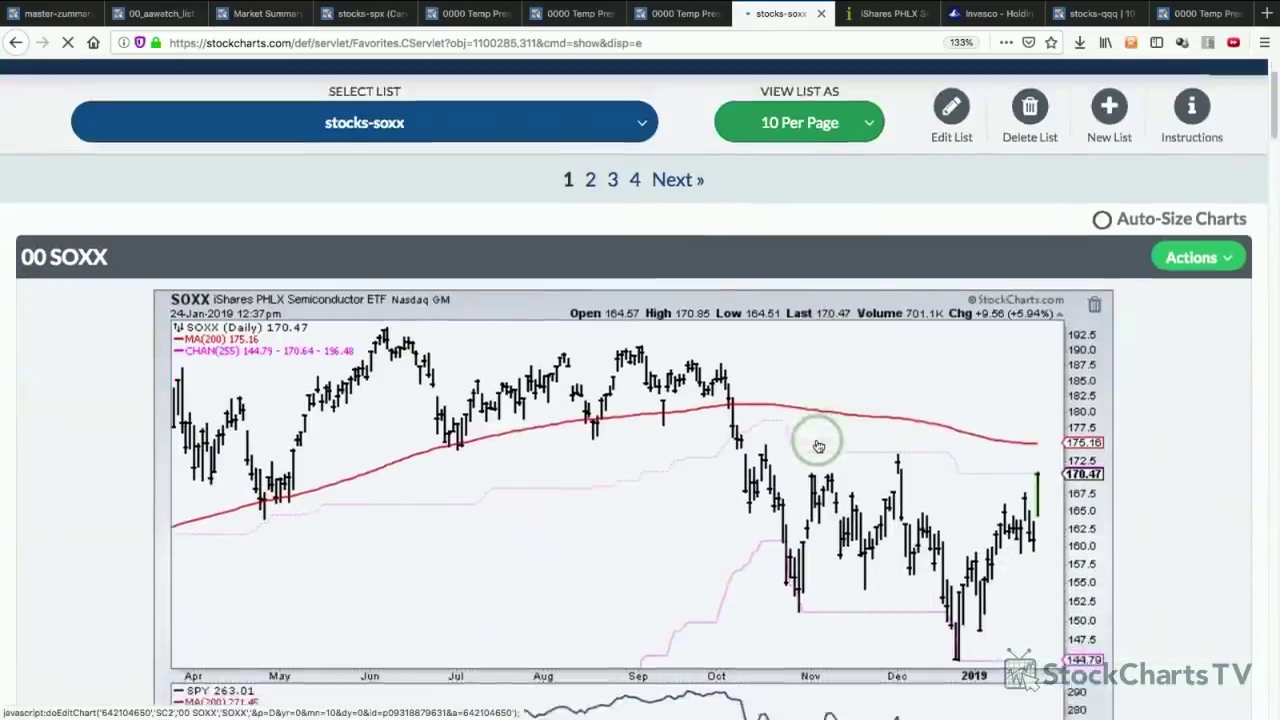
{"action": "scroll", "coordinate": [818, 445], "scroll_direction": "down", "scroll_amount": 8}
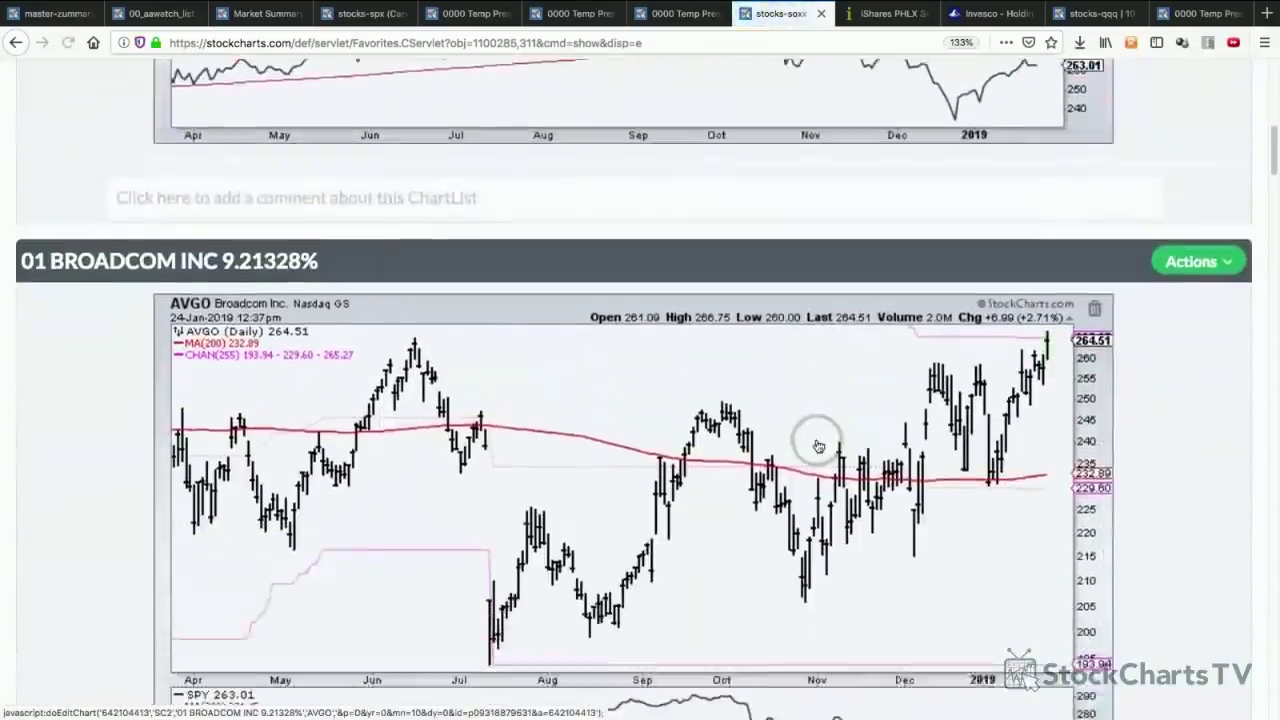
{"action": "scroll", "coordinate": [818, 445], "scroll_direction": "down", "scroll_amount": 5}
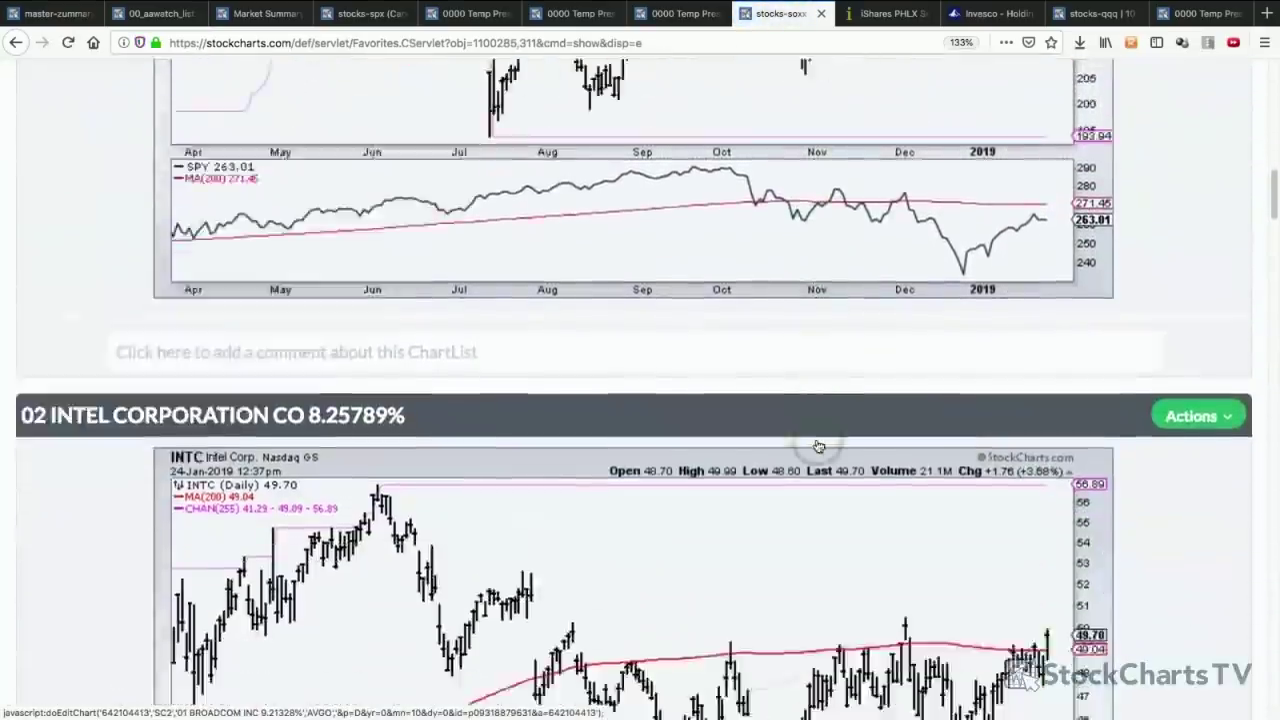
{"action": "scroll", "coordinate": [818, 445], "scroll_direction": "down", "scroll_amount": 4}
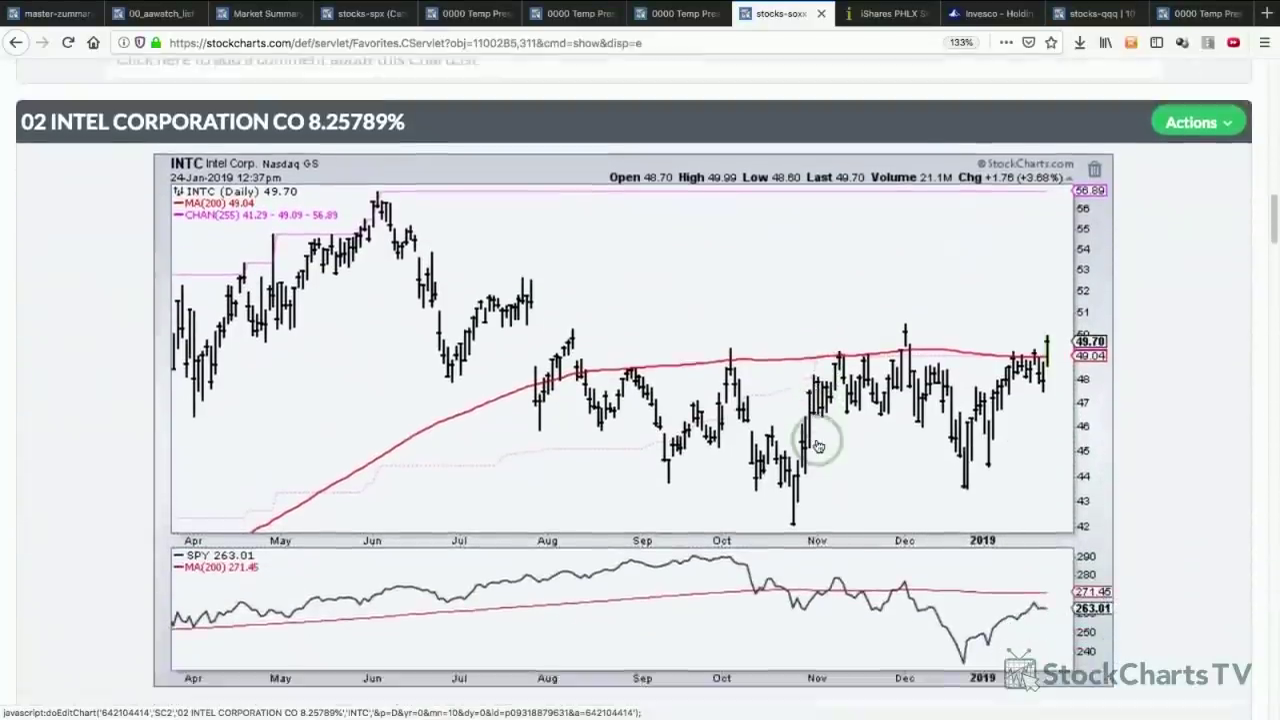
{"action": "scroll", "coordinate": [818, 445], "scroll_direction": "up", "scroll_amount": 1}
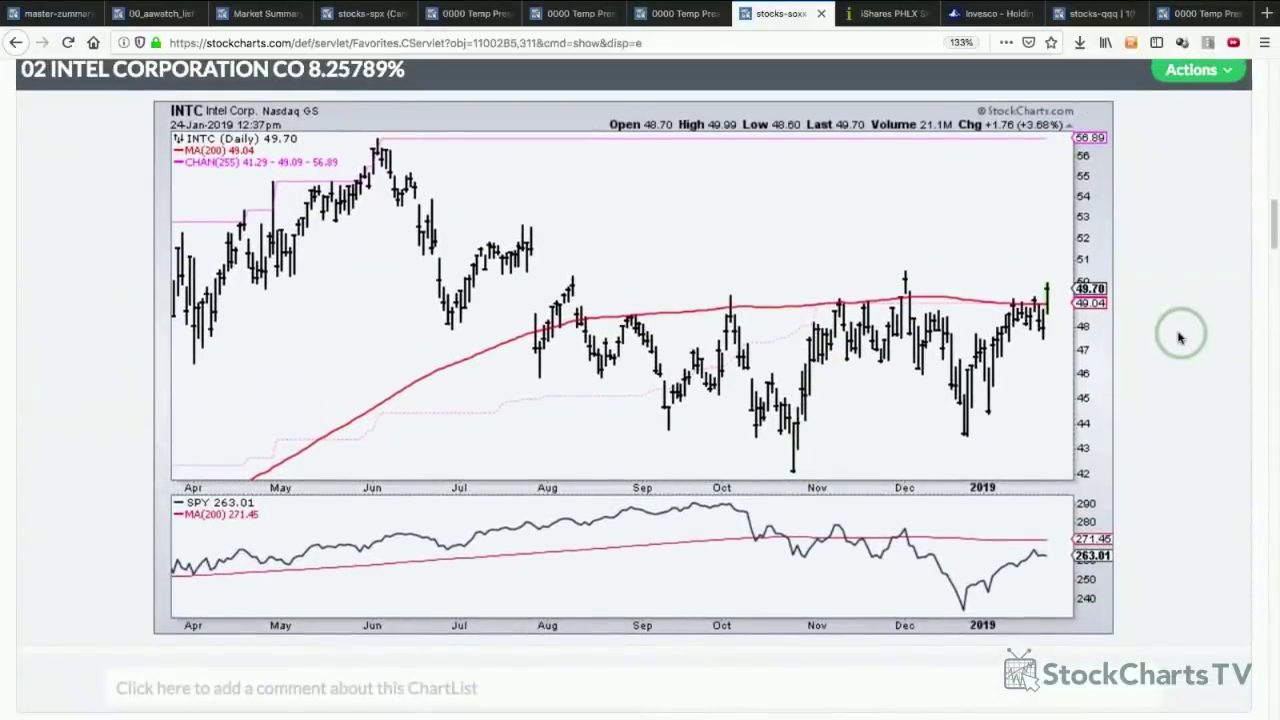
- On the Intel chart, draw a rising line under the late October and late December lows and a falling line between SPY's lows
{"action": "key", "text": "super+shift+a"}
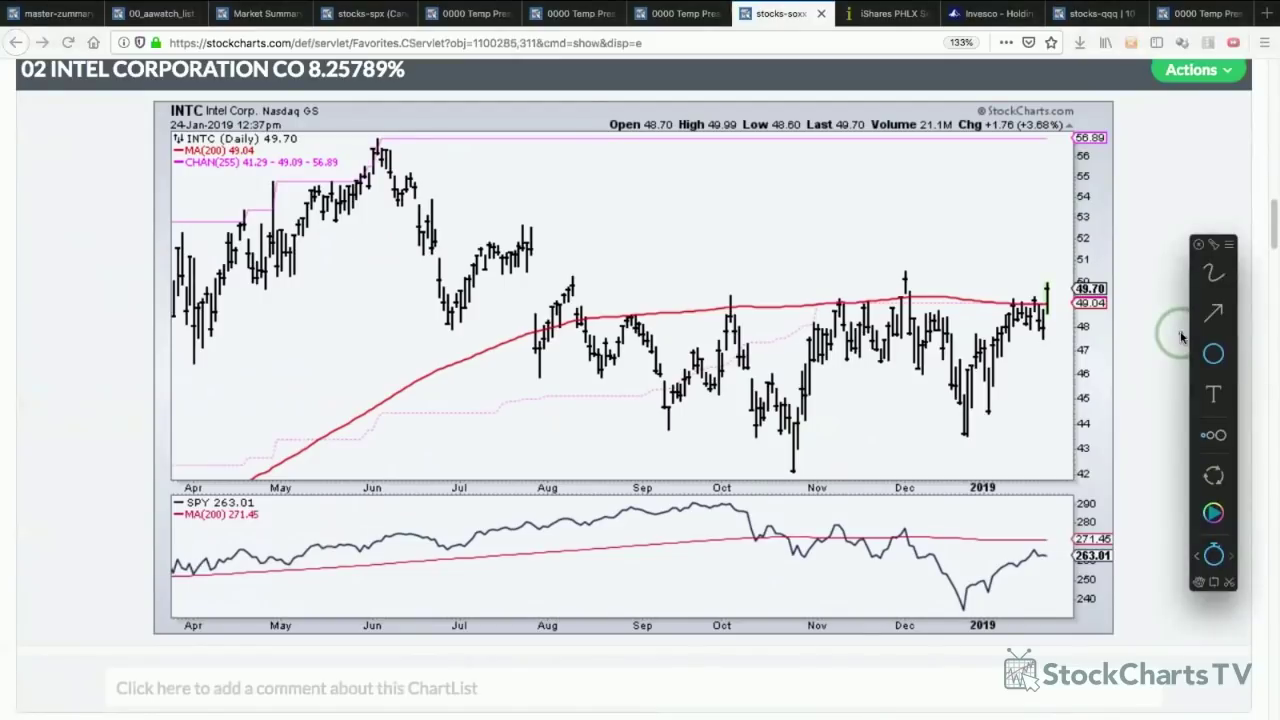
{"action": "left_click", "coordinate": [1212, 312]}
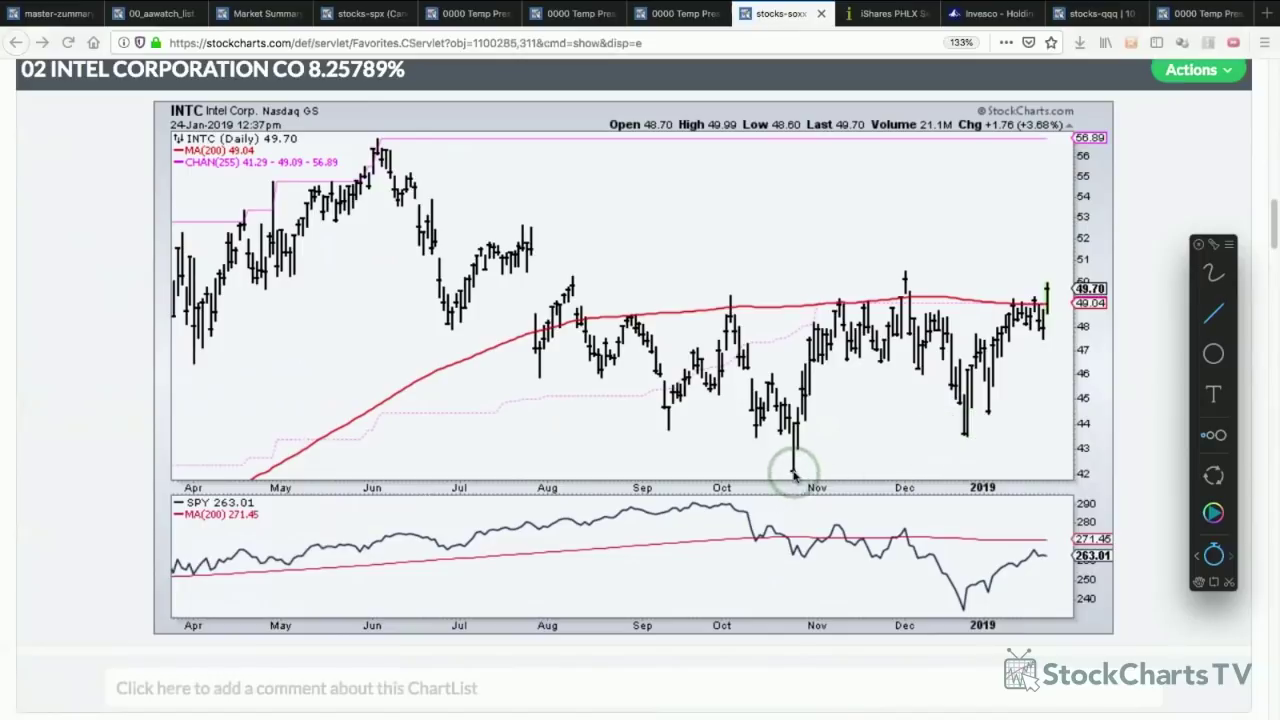
{"action": "left_click_drag", "start_coordinate": [790, 472], "coordinate": [982, 437]}
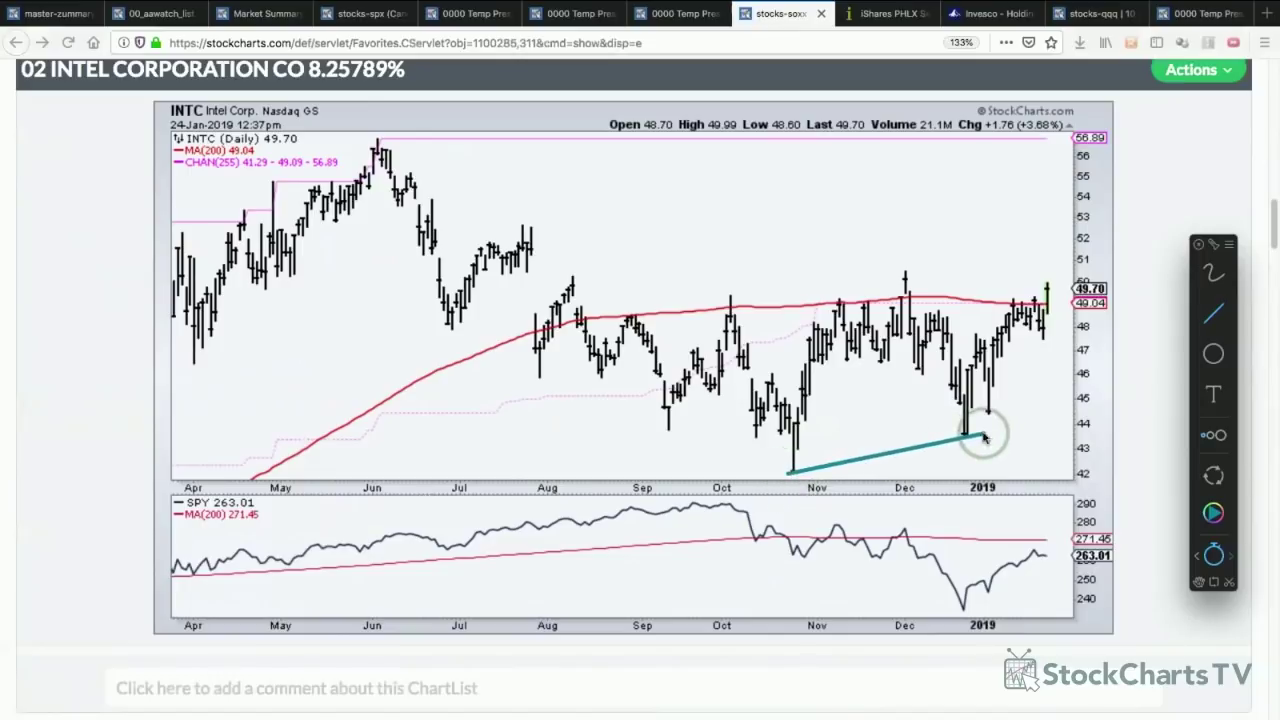
{"action": "left_click_drag", "start_coordinate": [797, 552], "coordinate": [962, 607]}
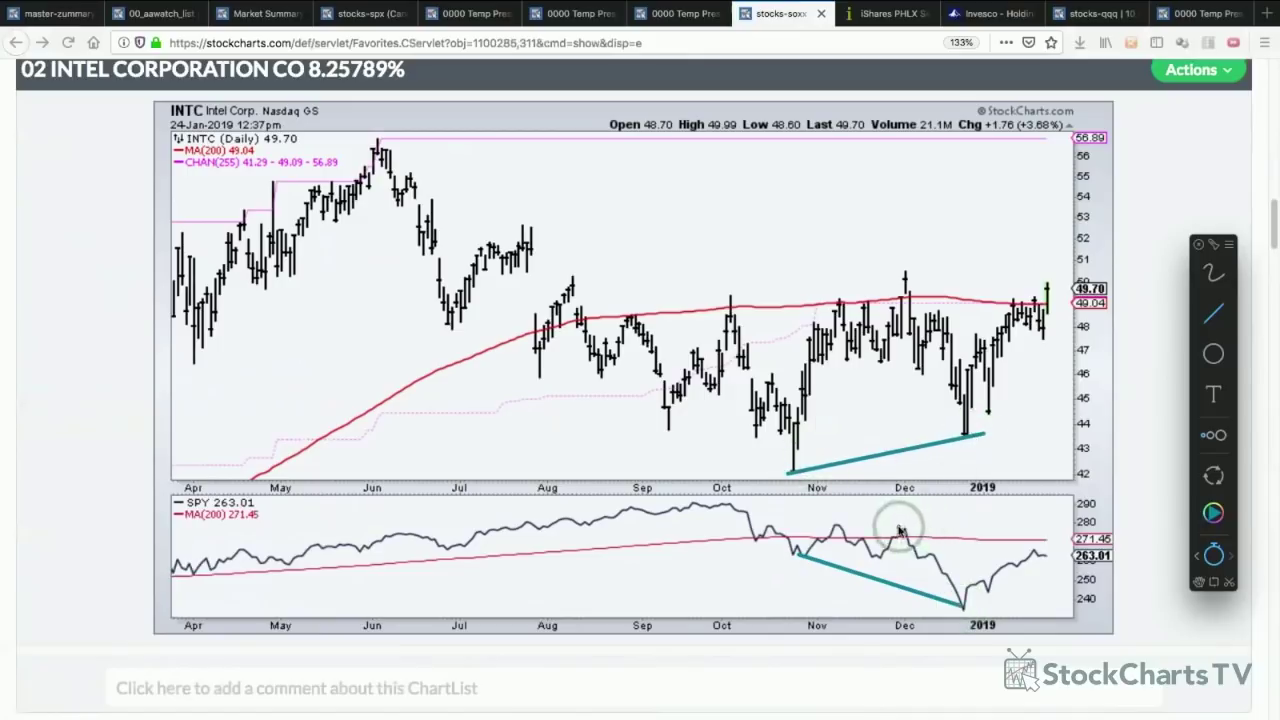
- Draw horizontal lines at SPY's and Intel's early December highs, outline Intel's January advance and consolidation, and clear the annotations
{"action": "left_click_drag", "start_coordinate": [898, 526], "coordinate": [1062, 527]}
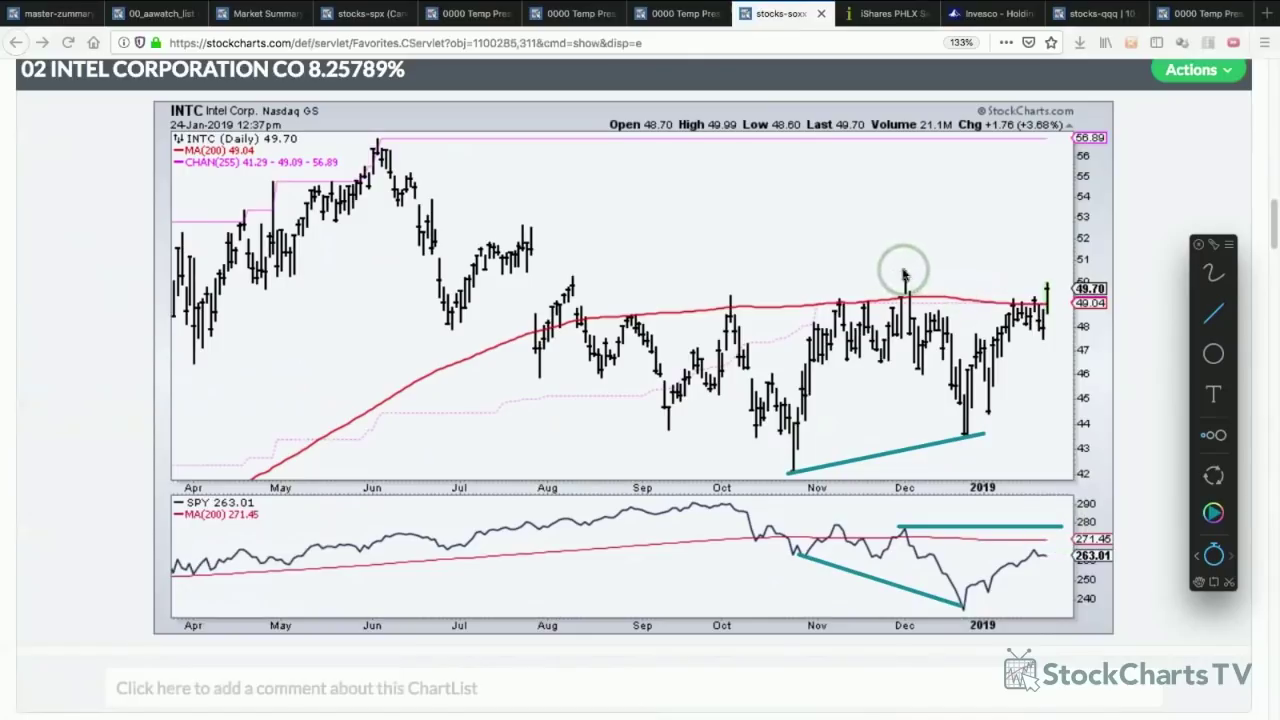
{"action": "mouse_move", "coordinate": [903, 273]}
{"action": "left_mouse_down"}
{"action": "mouse_move", "coordinate": [1069, 271]}
{"action": "mouse_move", "coordinate": [1020, 295]}
{"action": "mouse_move", "coordinate": [1052, 294]}
{"action": "mouse_move", "coordinate": [1055, 328]}
{"action": "left_mouse_up"}
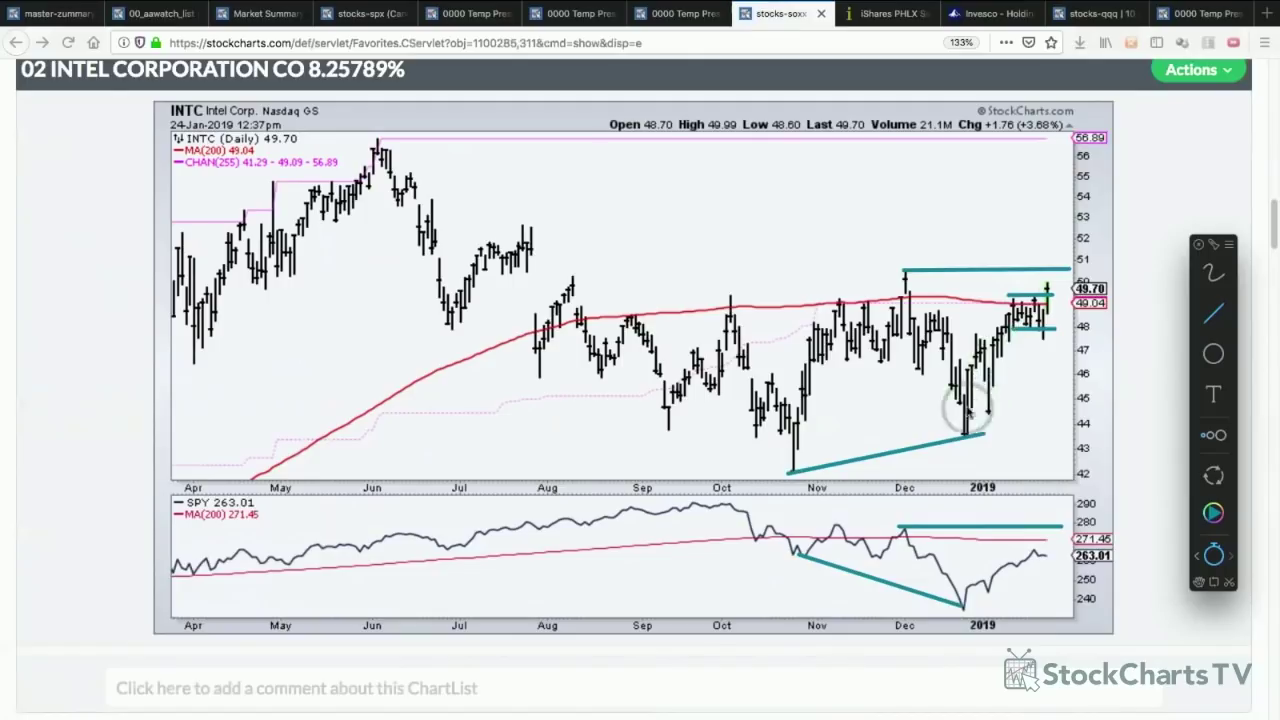
{"action": "left_click_drag", "start_coordinate": [965, 410], "coordinate": [1010, 315]}
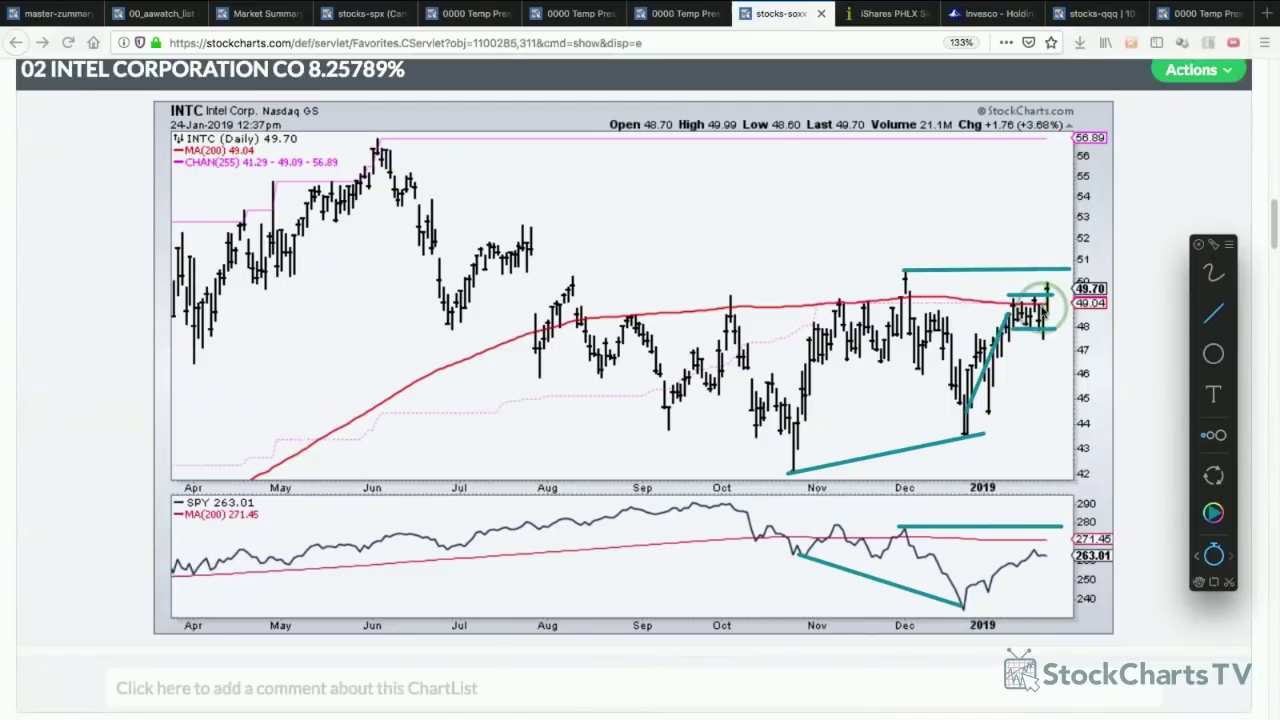
{"action": "key", "text": "Escape"}
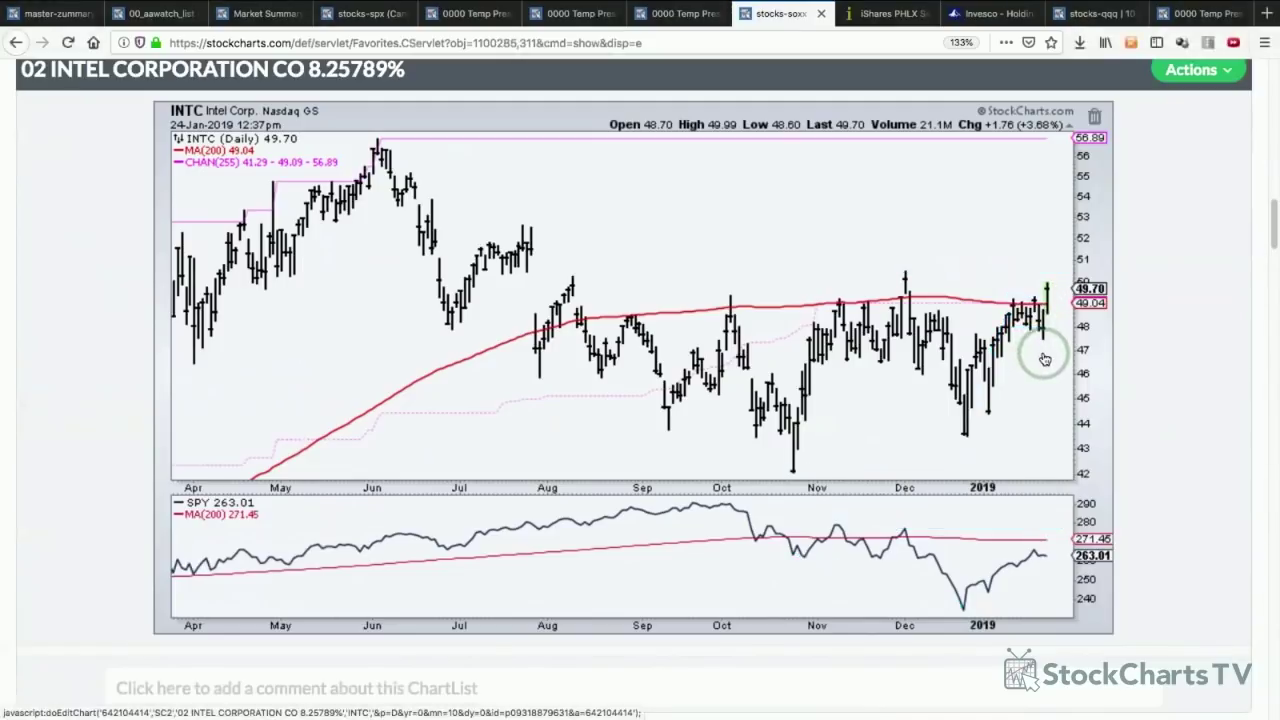
- On the Texas Instruments (TXN) chart, draw a rising line under the October and December lows and a horizontal line at the early December high
{"action": "scroll", "coordinate": [1045, 358], "scroll_direction": "down", "scroll_amount": 5}
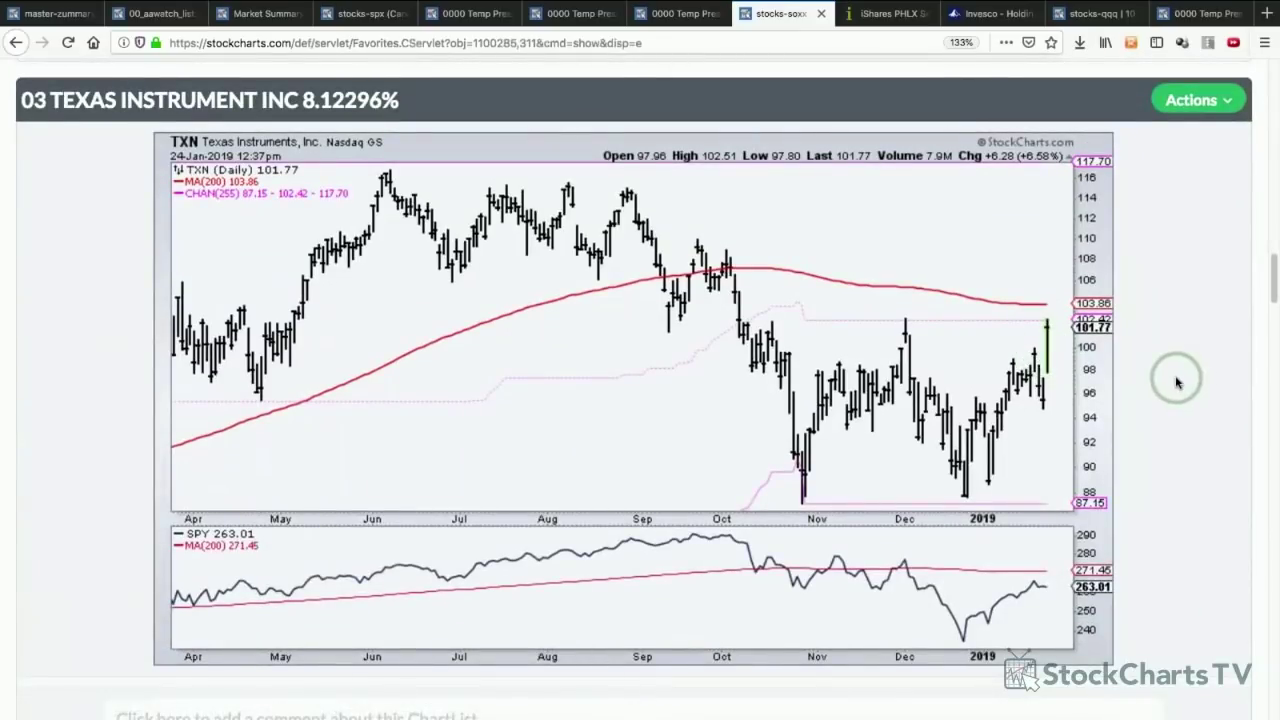
{"action": "key", "text": "ctrl+shift+d"}
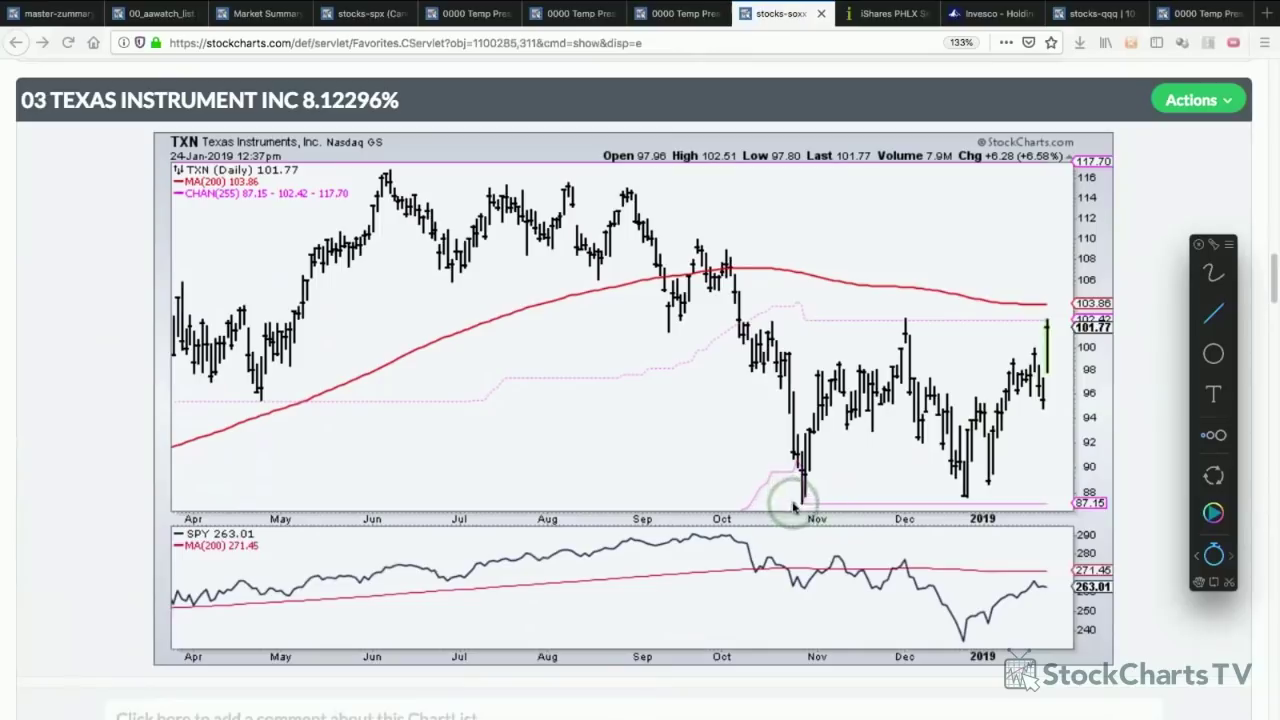
{"action": "left_click_drag", "start_coordinate": [795, 503], "coordinate": [971, 498]}
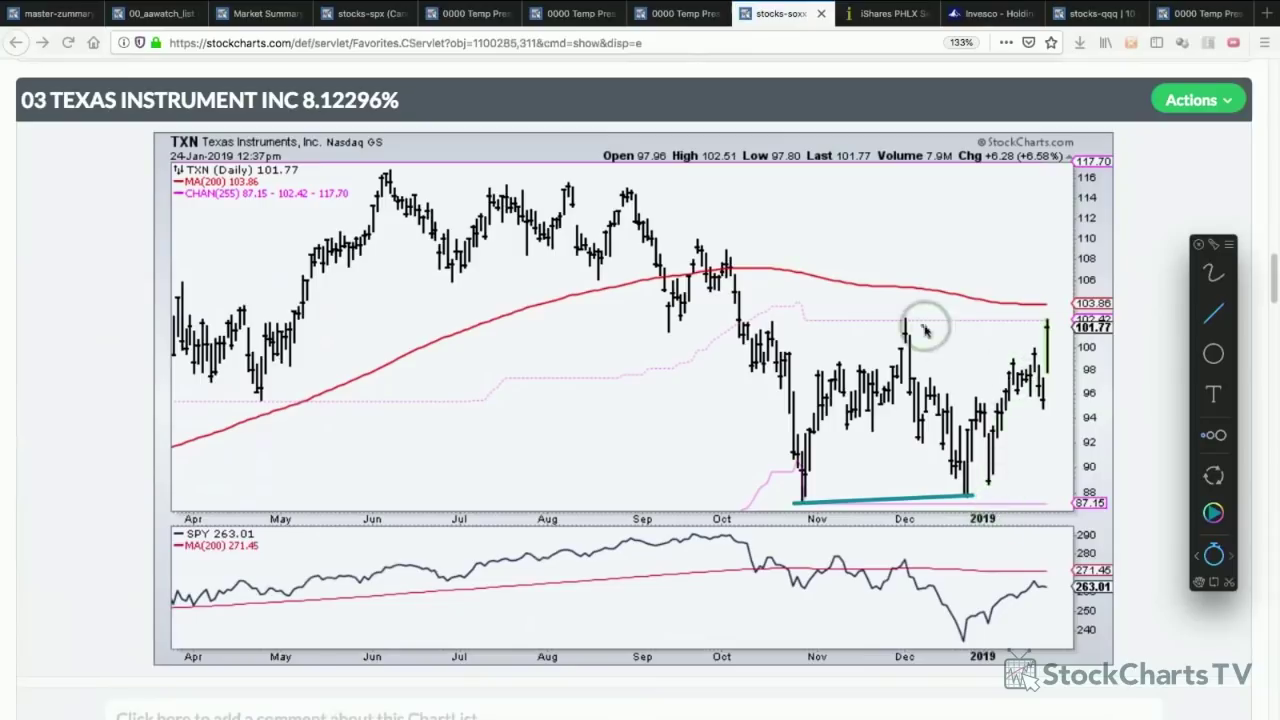
{"action": "left_click_drag", "start_coordinate": [903, 321], "coordinate": [1058, 321]}
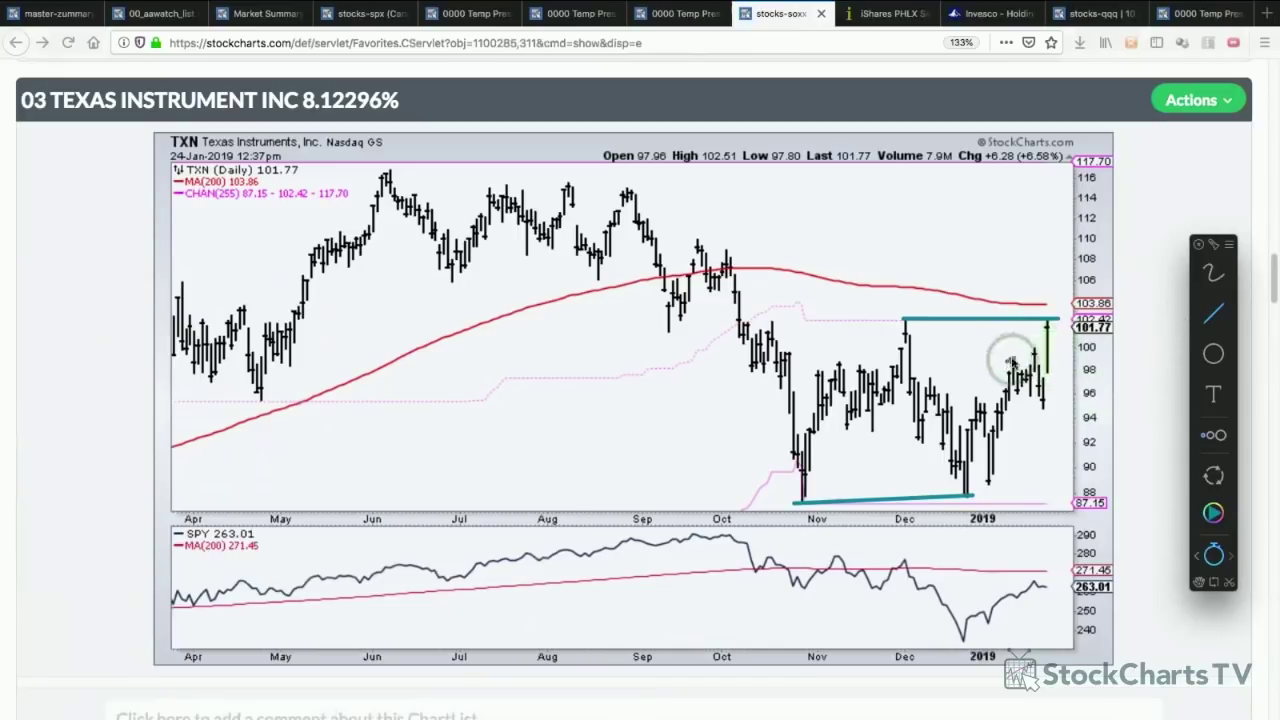
- Outline Texas Instruments' mid-January consolidation with two diverging lines above and below the price bars, and clear the annotations
{"action": "left_click_drag", "start_coordinate": [1008, 361], "coordinate": [1046, 343]}
{"action": "left_click_drag", "start_coordinate": [1010, 390], "coordinate": [1048, 405]}
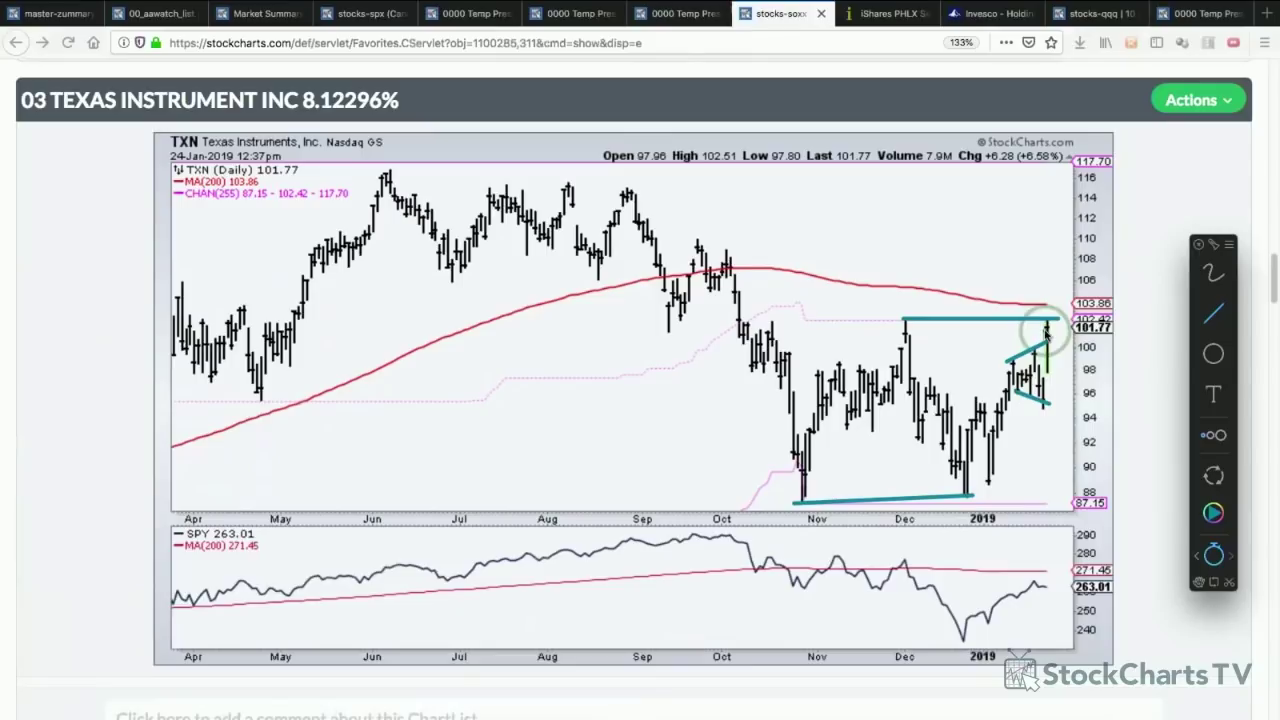
{"action": "key", "text": "Escape"}
- Go to the NVIDIA (NVDA) chart and draw a falling line through the price decline from early October to mid-December
{"action": "scroll", "coordinate": [1022, 451], "scroll_direction": "down", "scroll_amount": 3}
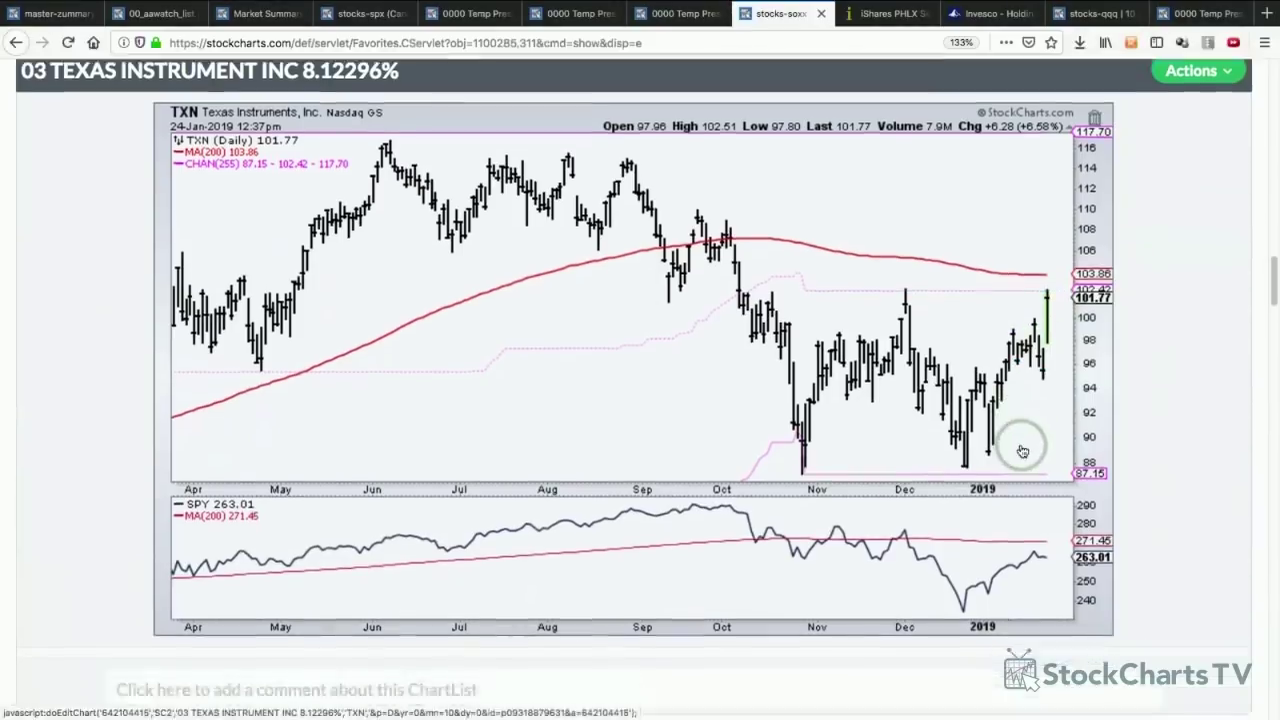
{"action": "scroll", "coordinate": [1022, 451], "scroll_direction": "down", "scroll_amount": 10}
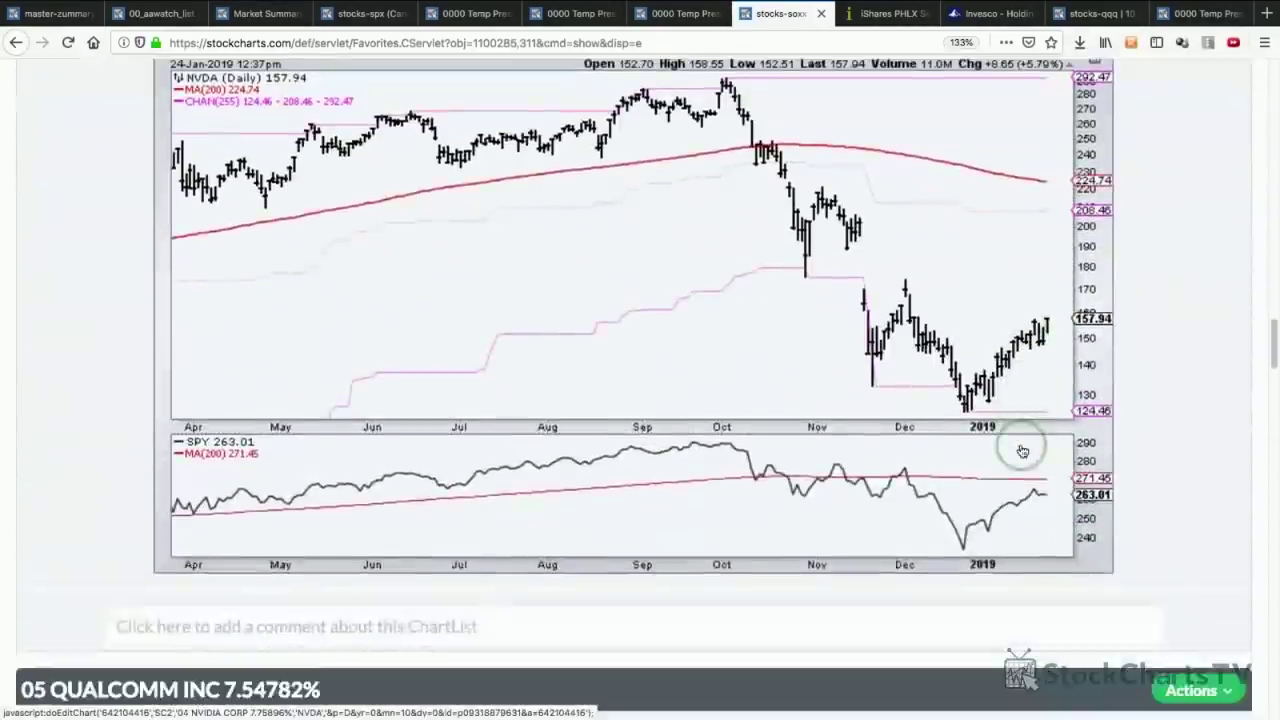
{"action": "scroll", "coordinate": [1022, 451], "scroll_direction": "up", "scroll_amount": 1}
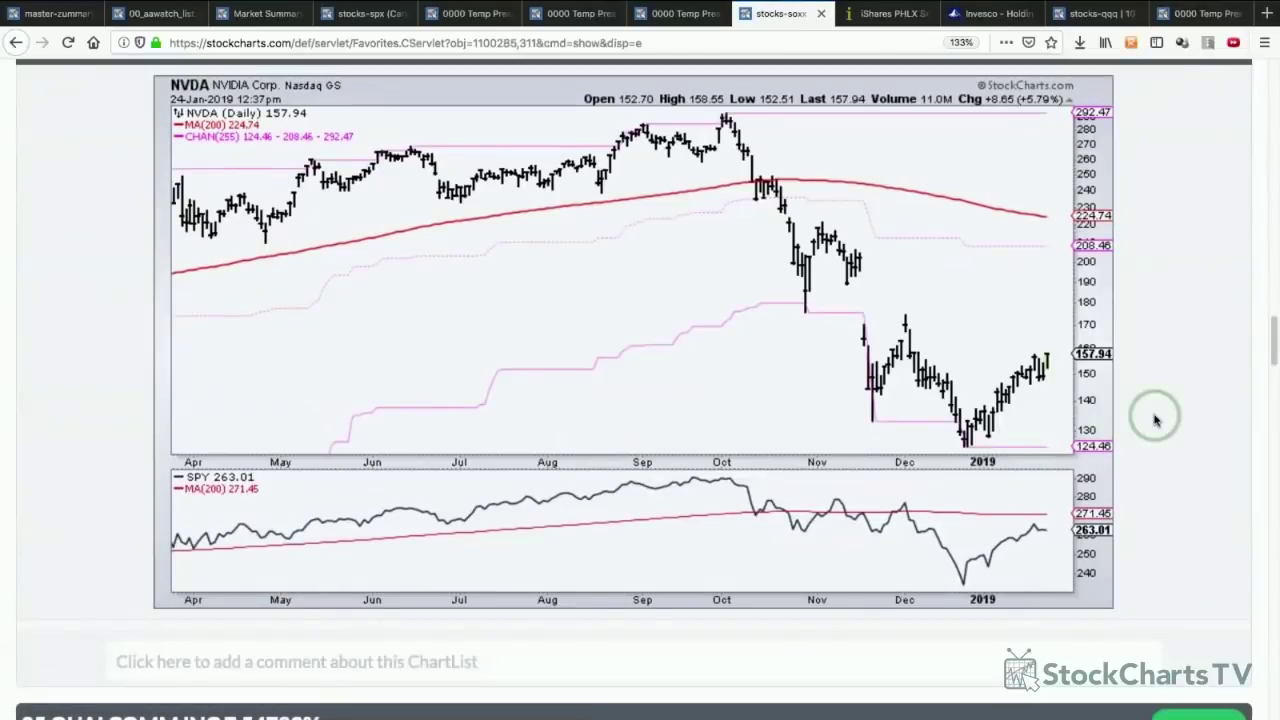
{"action": "key", "text": "super+alt+a"}
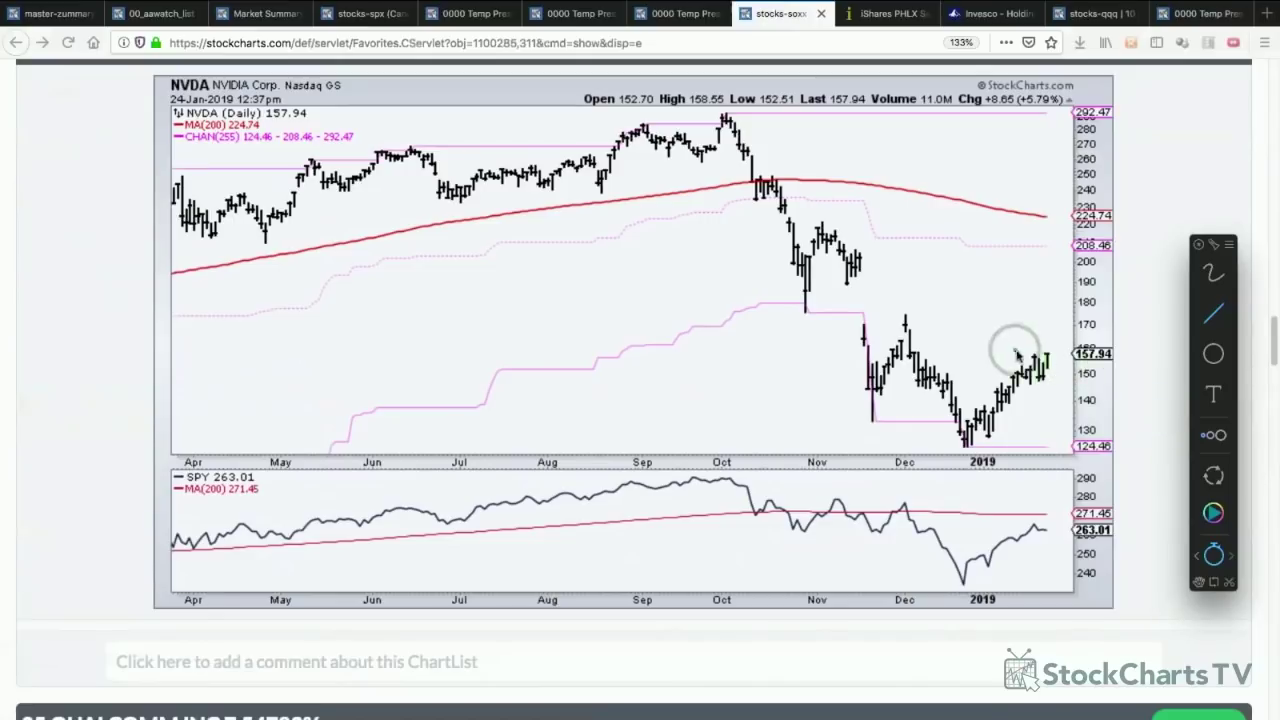
{"action": "left_click", "coordinate": [1214, 313]}
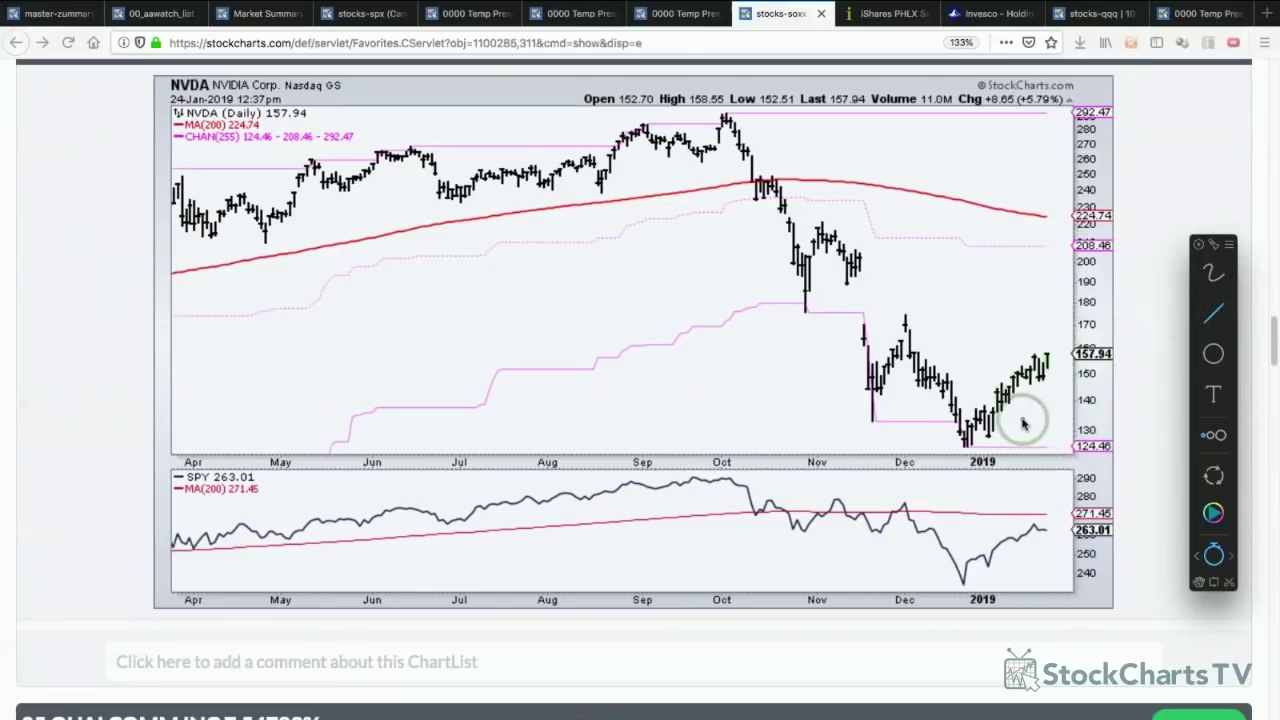
{"action": "left_click_drag", "start_coordinate": [738, 150], "coordinate": [945, 392]}
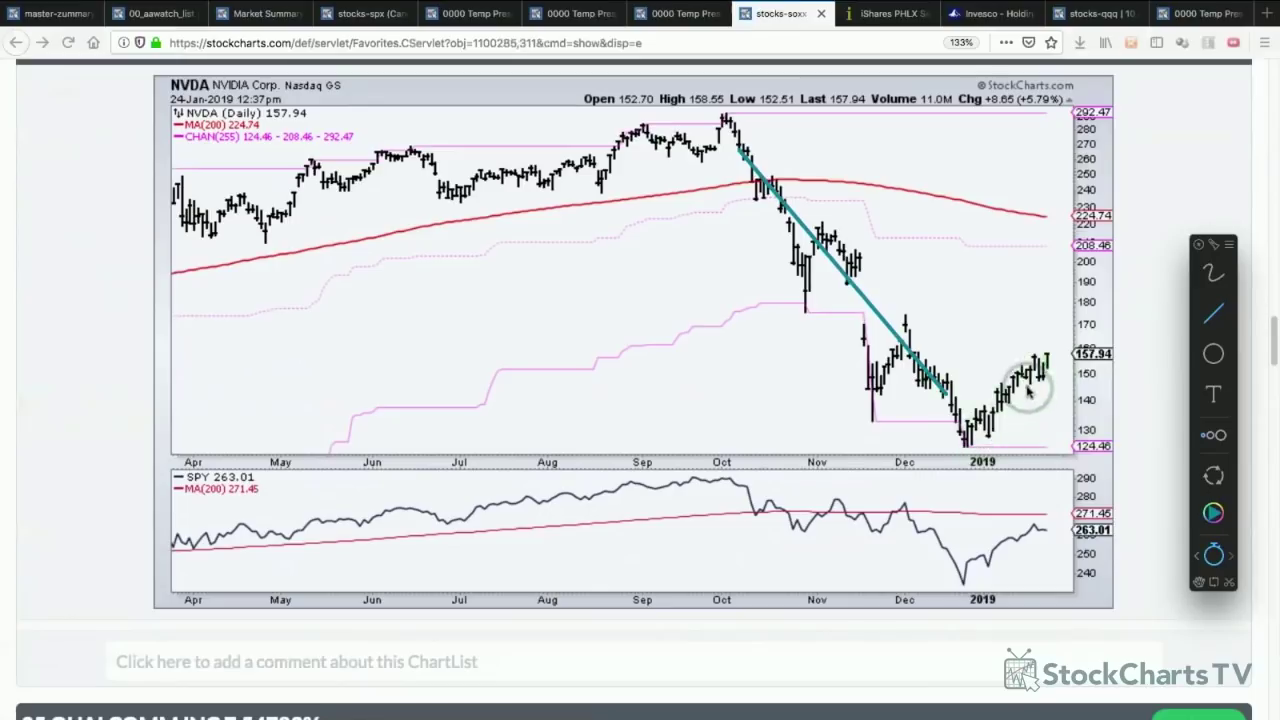
- Draw horizontal lines on the NVIDIA chart under the mid-January lows, near the late October low and at the early December high, and clear the annotations
{"action": "left_click_drag", "start_coordinate": [1022, 383], "coordinate": [1076, 383]}
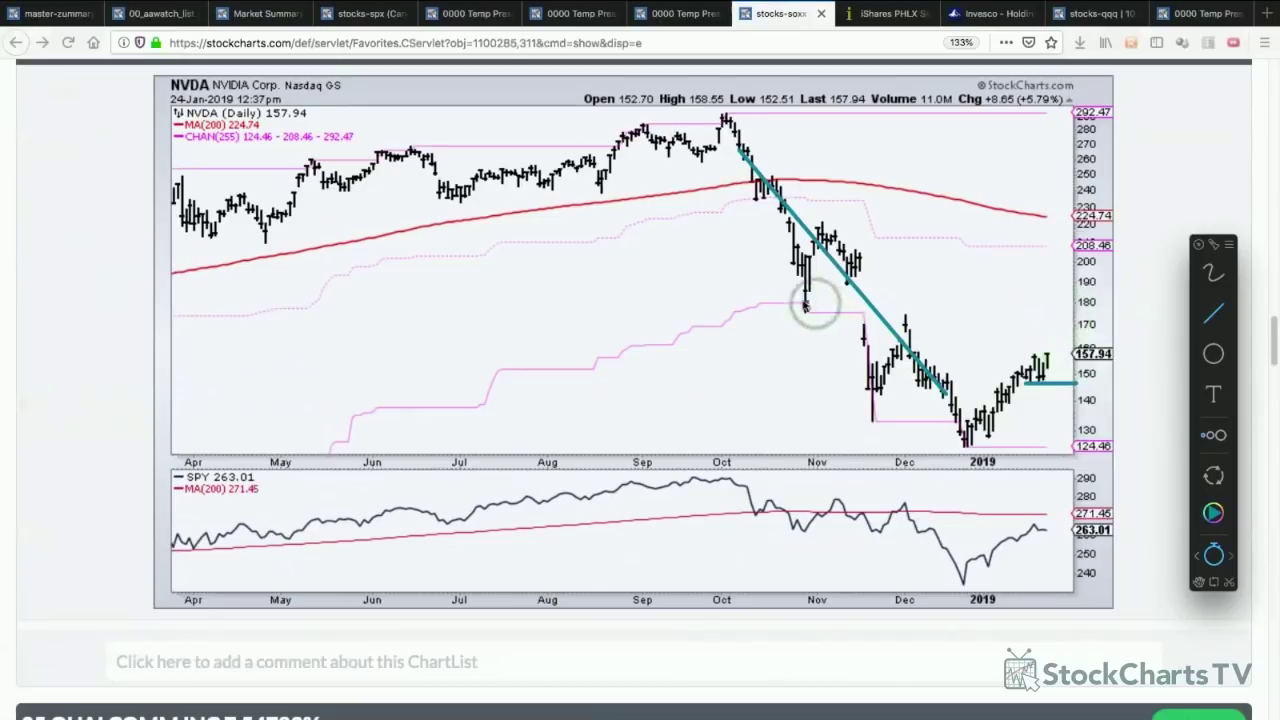
{"action": "left_click_drag", "start_coordinate": [805, 297], "coordinate": [1065, 298]}
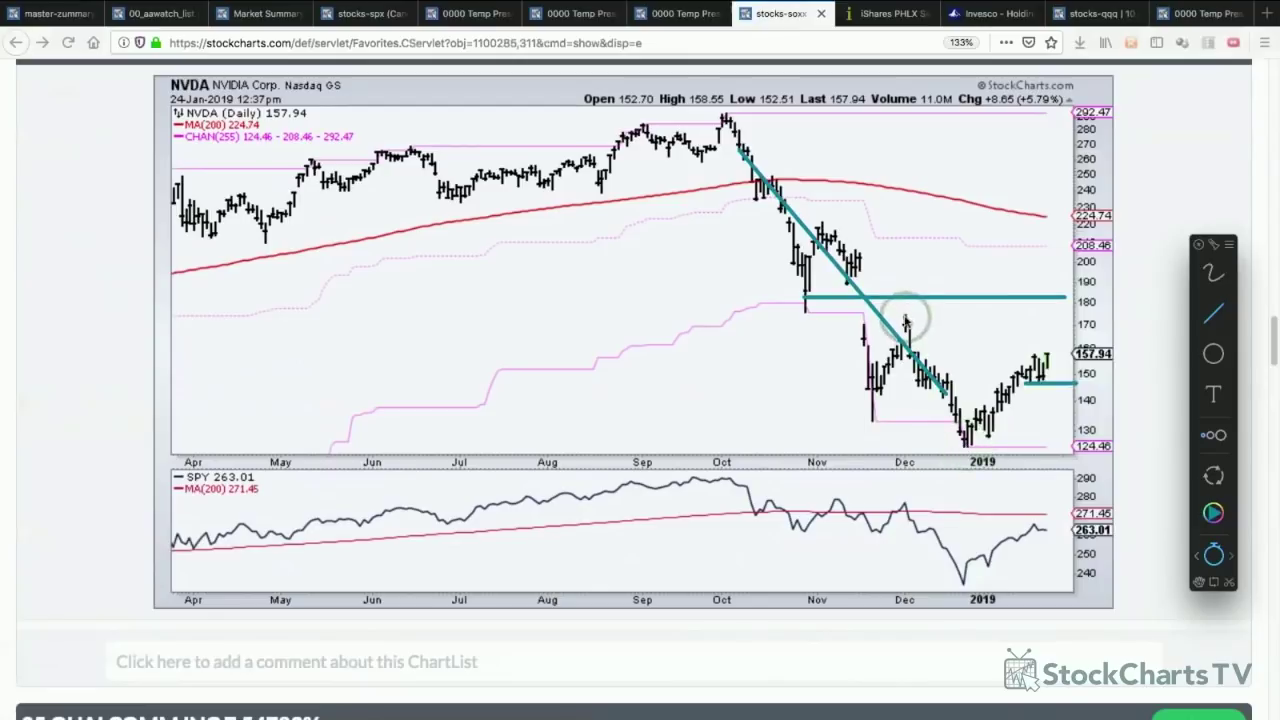
{"action": "left_click_drag", "start_coordinate": [906, 322], "coordinate": [1063, 320]}
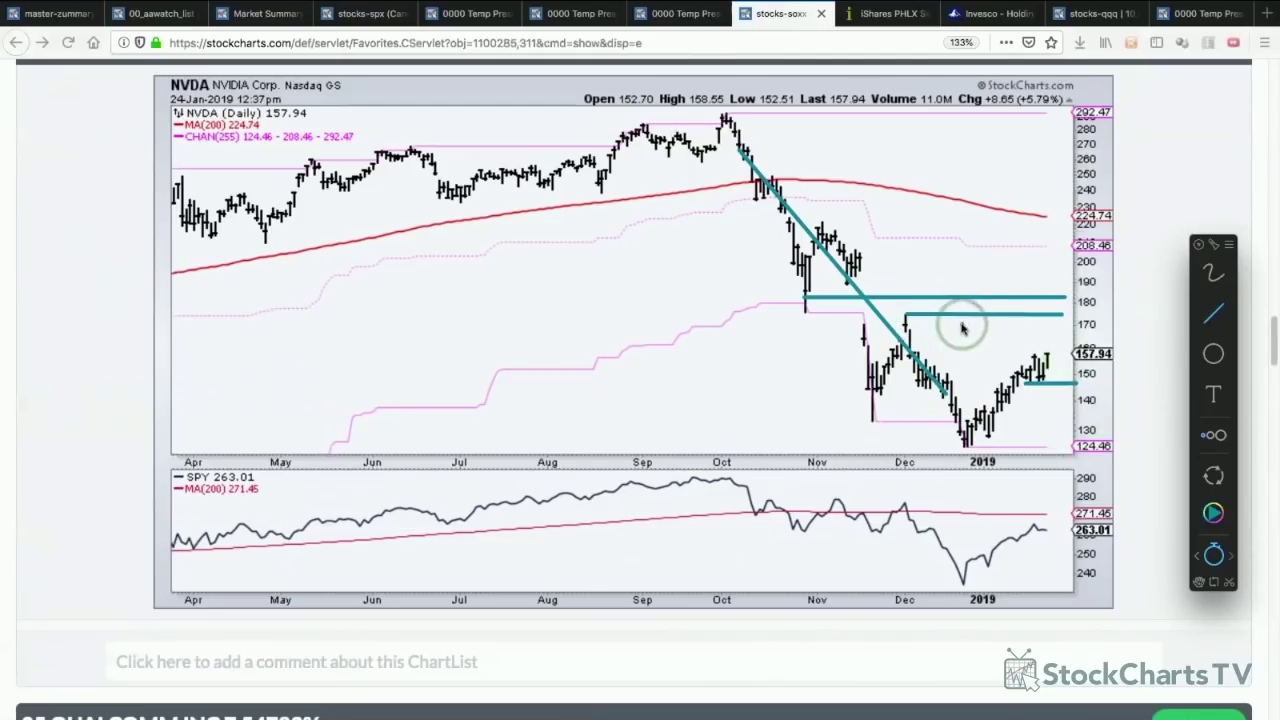
{"action": "key", "text": "Escape"}
- On the Qualcomm (QCOM) chart, draw a falling line over the December and January highs and a slightly rising line under the November and December lows
{"action": "scroll", "coordinate": [965, 335], "scroll_direction": "down", "scroll_amount": 6}
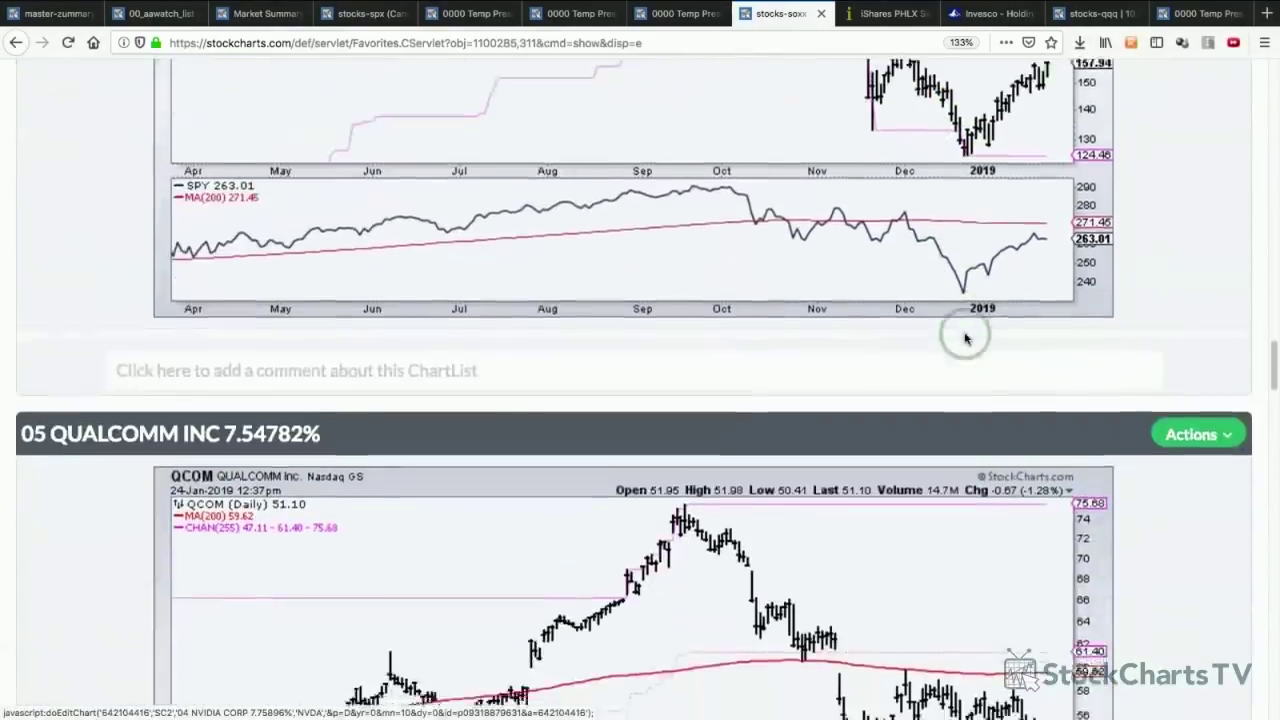
{"action": "scroll", "coordinate": [966, 340], "scroll_direction": "down", "scroll_amount": 3}
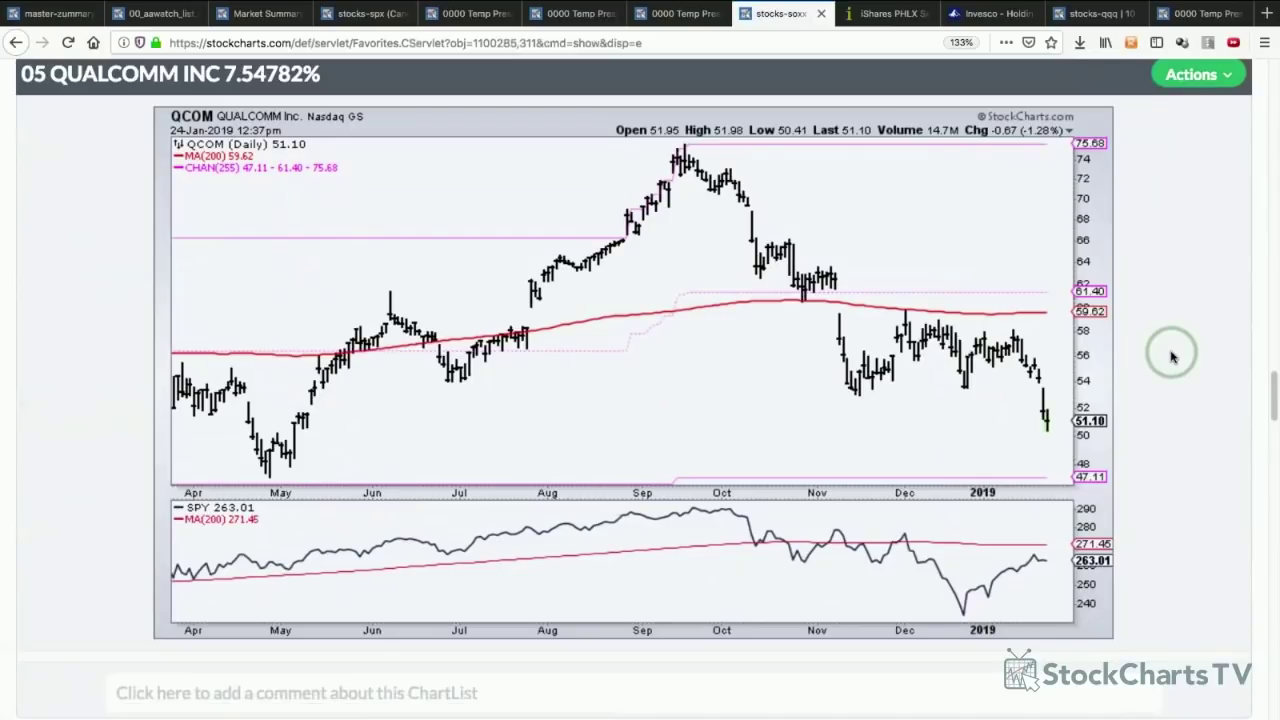
{"action": "key", "text": "ctrl+shift+a"}
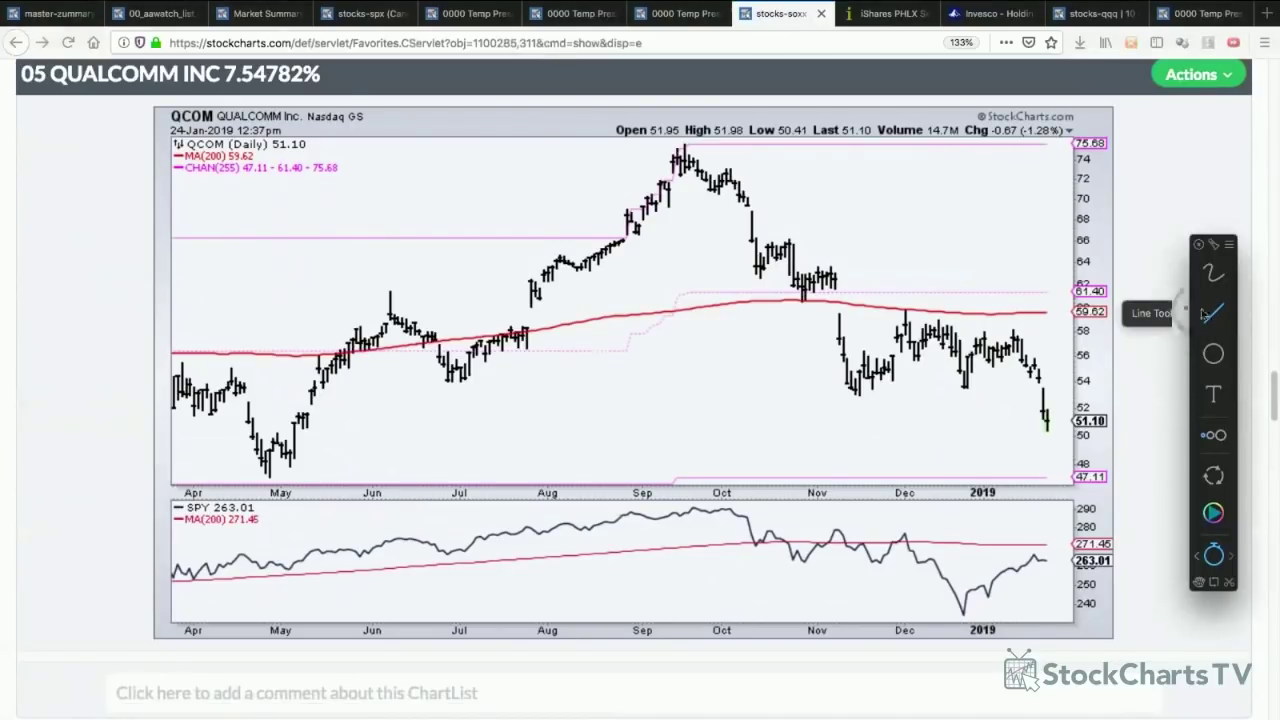
{"action": "left_click", "coordinate": [1205, 315]}
{"action": "left_click_drag", "start_coordinate": [900, 308], "coordinate": [1036, 338]}
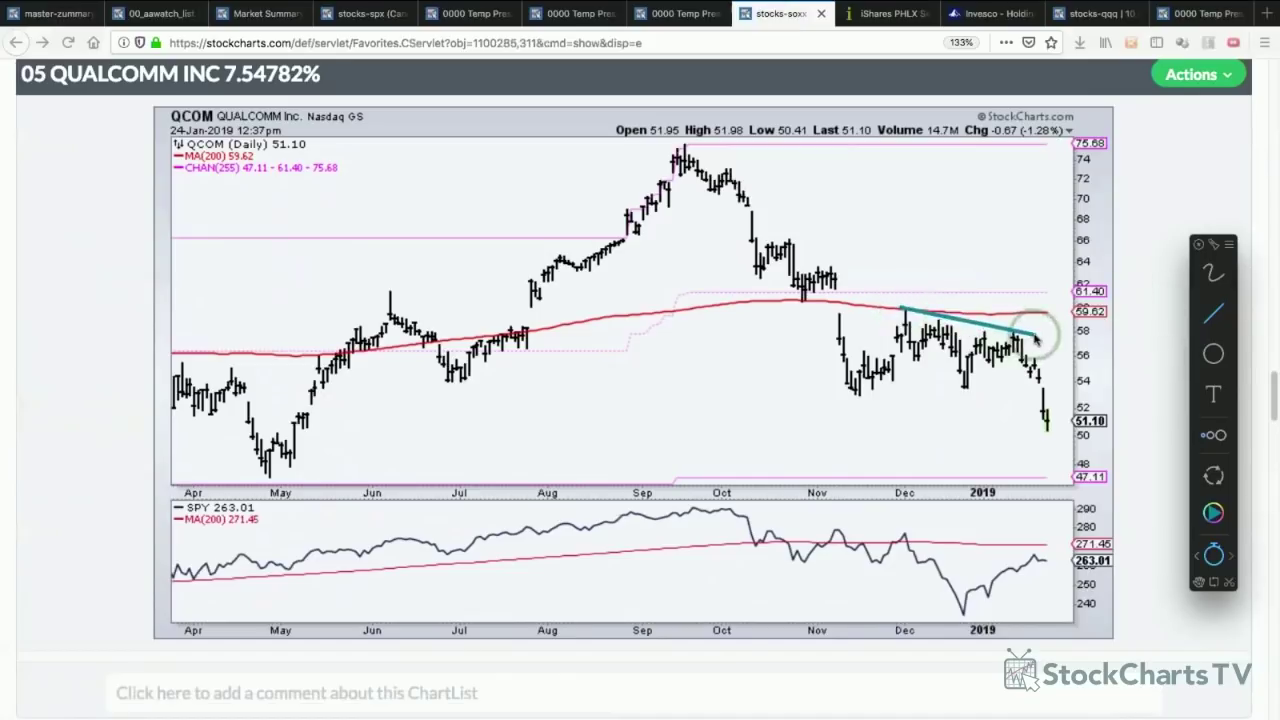
{"action": "left_click_drag", "start_coordinate": [856, 395], "coordinate": [1046, 388]}
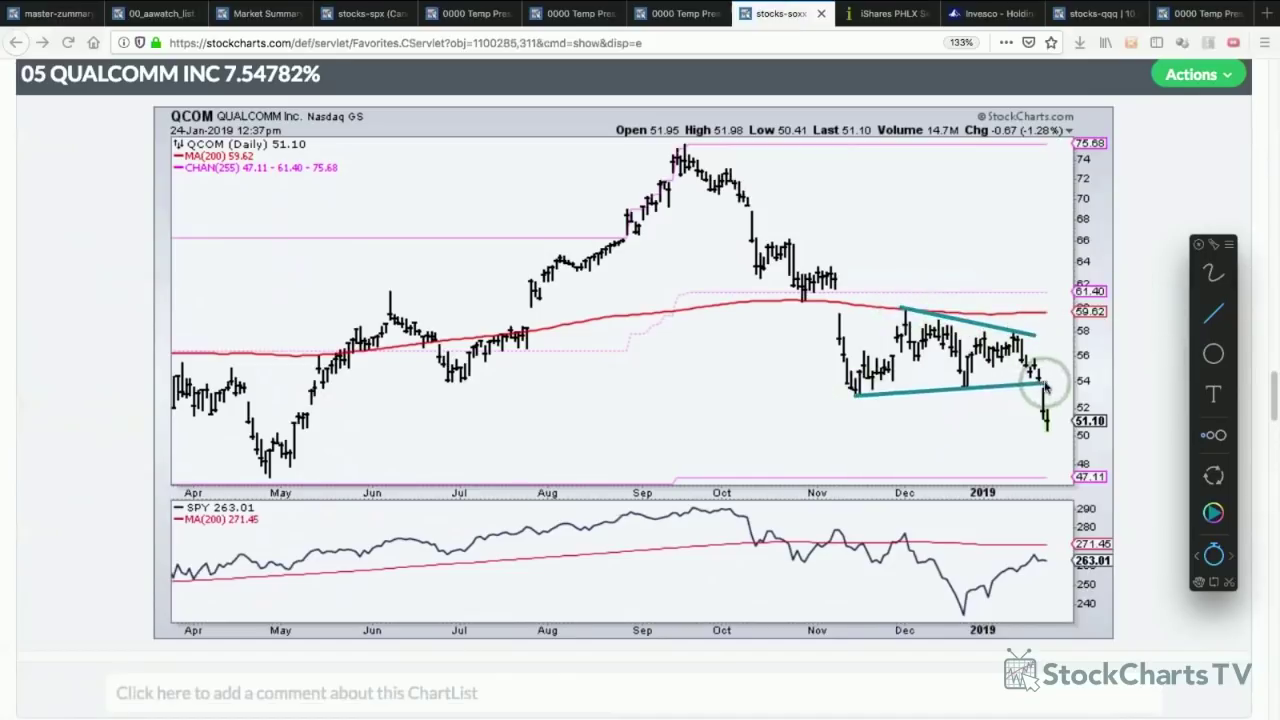
- Mark QCOM's late-September to mid-November decline with a line and its January support break with a short down arrow, and clear the annotations
{"action": "left_click_drag", "start_coordinate": [706, 180], "coordinate": [848, 350]}
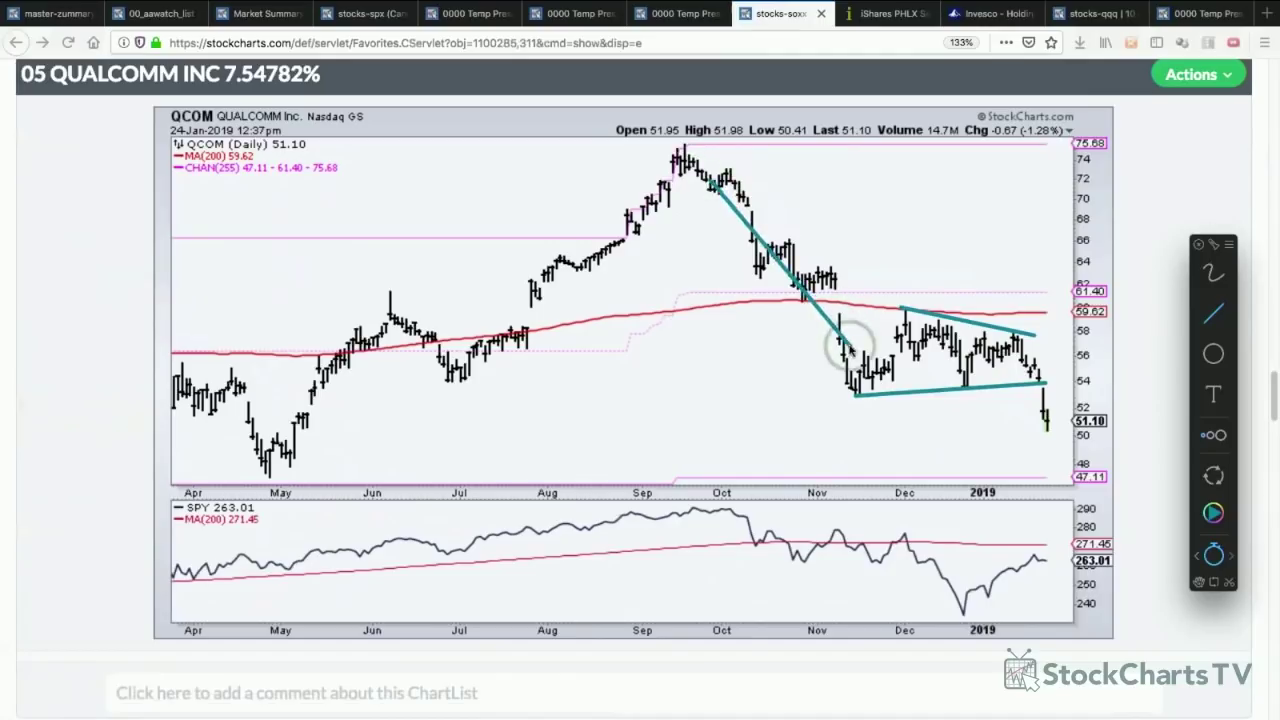
{"action": "left_click", "coordinate": [1213, 314]}
{"action": "left_click_drag", "start_coordinate": [1020, 383], "coordinate": [1032, 404]}
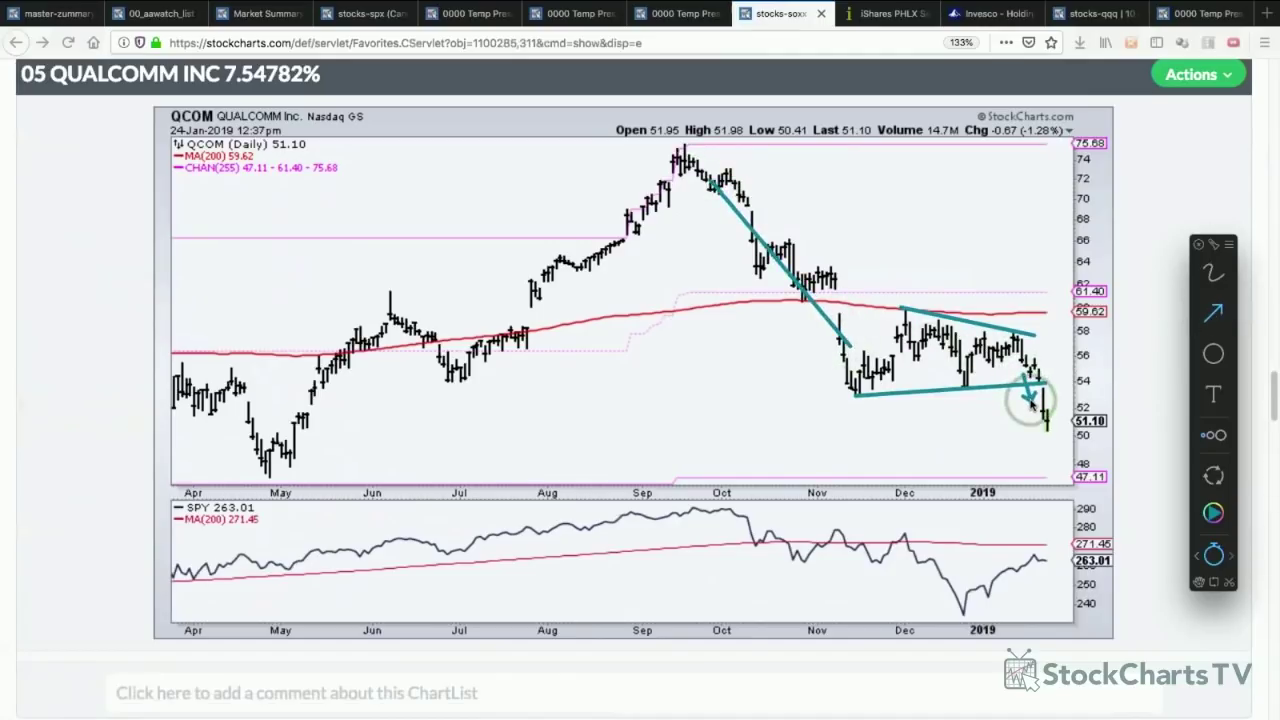
{"action": "key", "text": "Escape"}
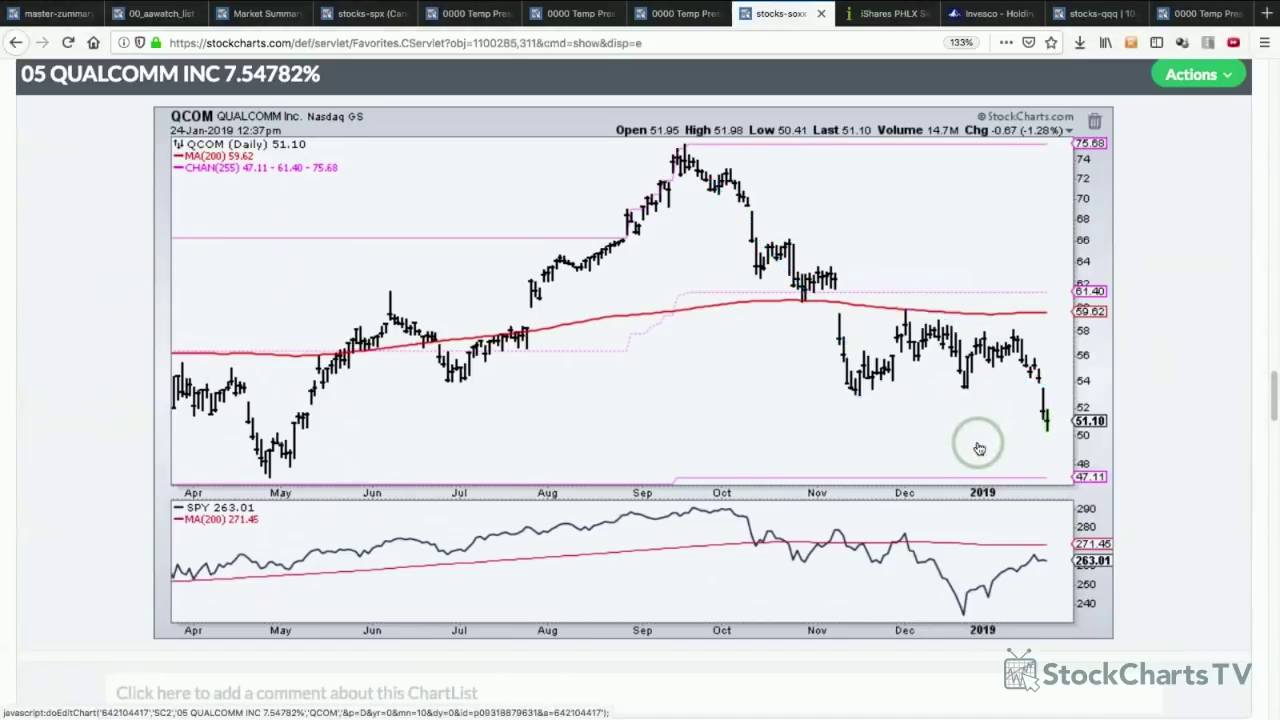
- On the TSM chart, draw a falling line under the October to January lows and a horizontal resistance line at about 39
{"action": "scroll", "coordinate": [979, 447], "scroll_direction": "down", "scroll_amount": 5}
{"action": "scroll", "coordinate": [979, 447], "scroll_direction": "down", "scroll_amount": 2}
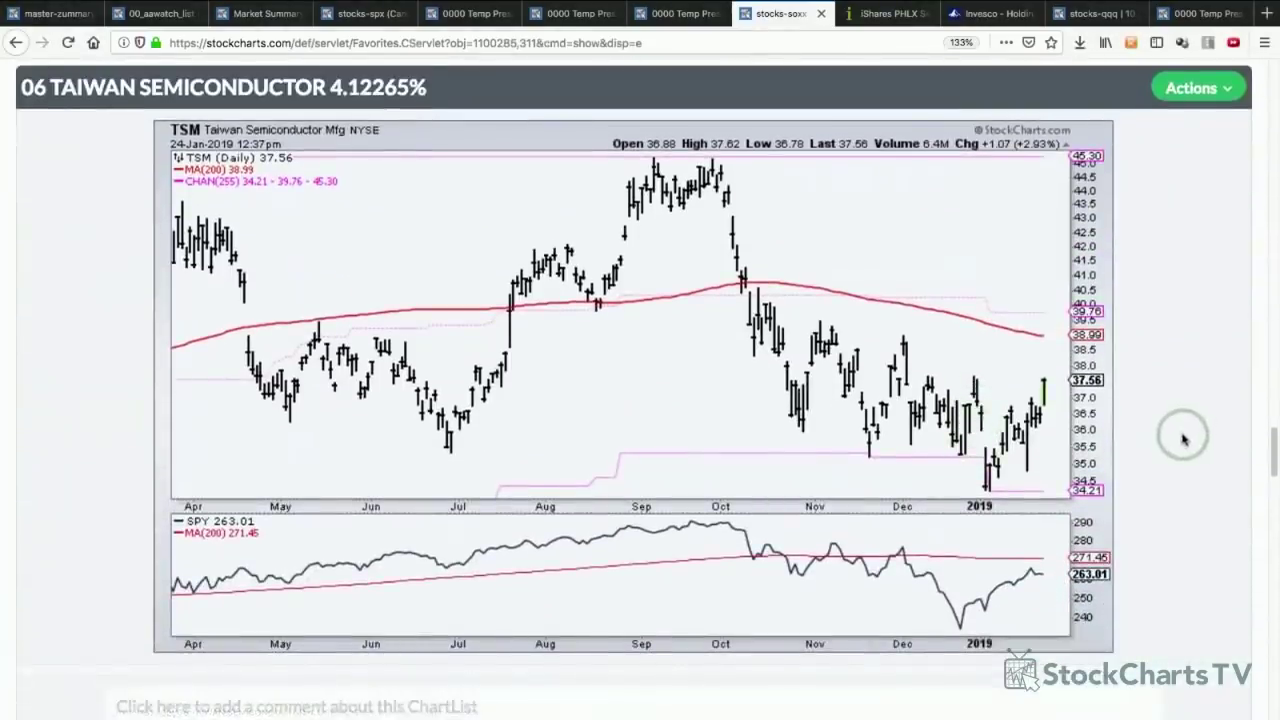
{"action": "key", "text": "ctrl+shift+d"}
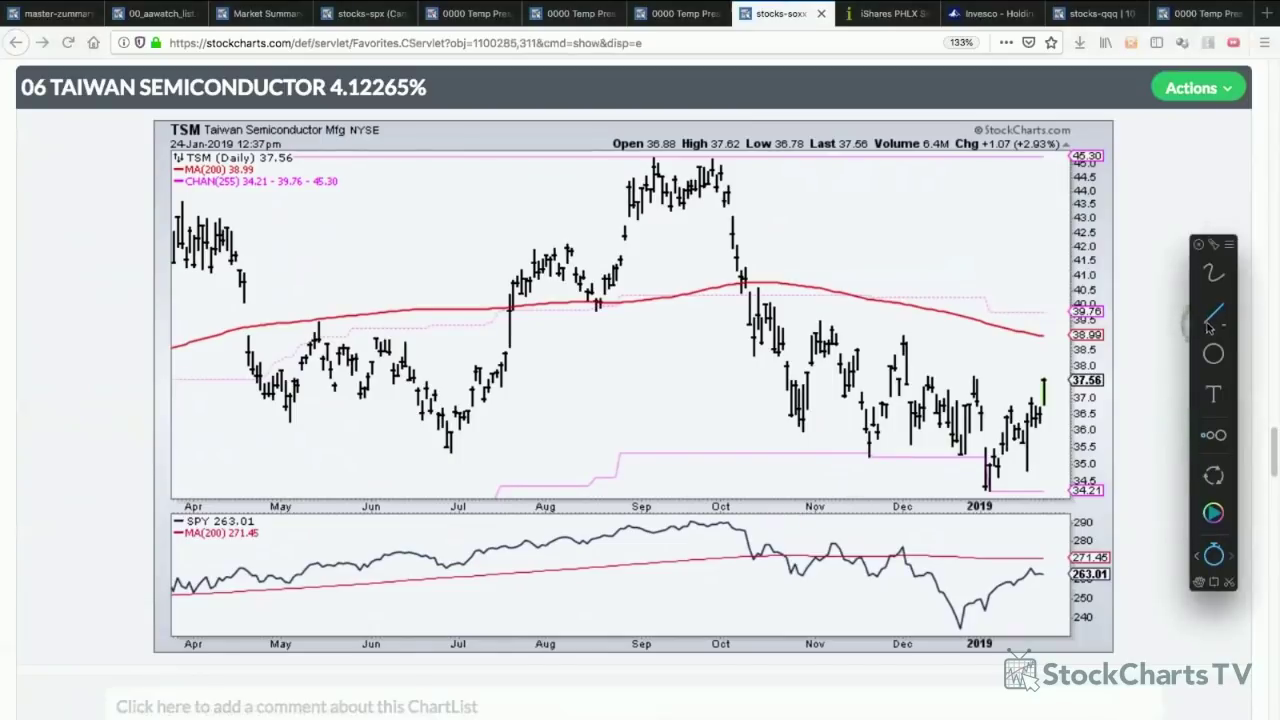
{"action": "left_click_drag", "start_coordinate": [788, 427], "coordinate": [1004, 494]}
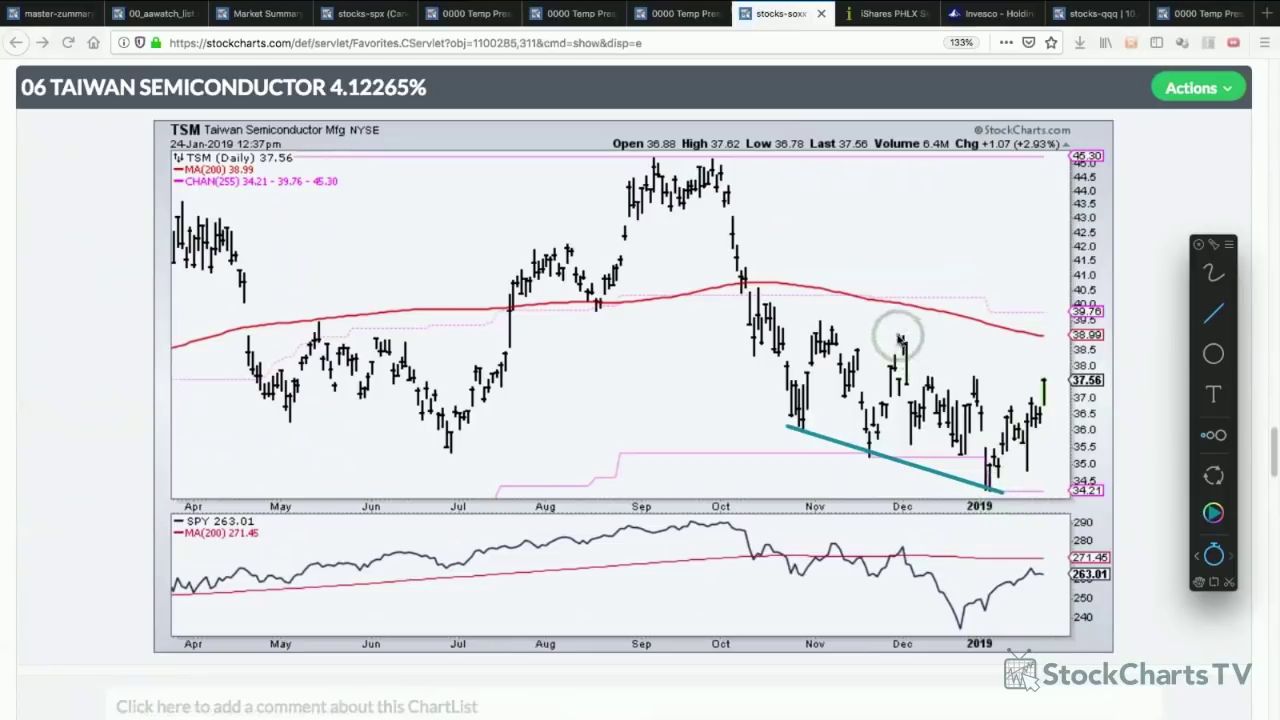
{"action": "left_click_drag", "start_coordinate": [900, 336], "coordinate": [1072, 335]}
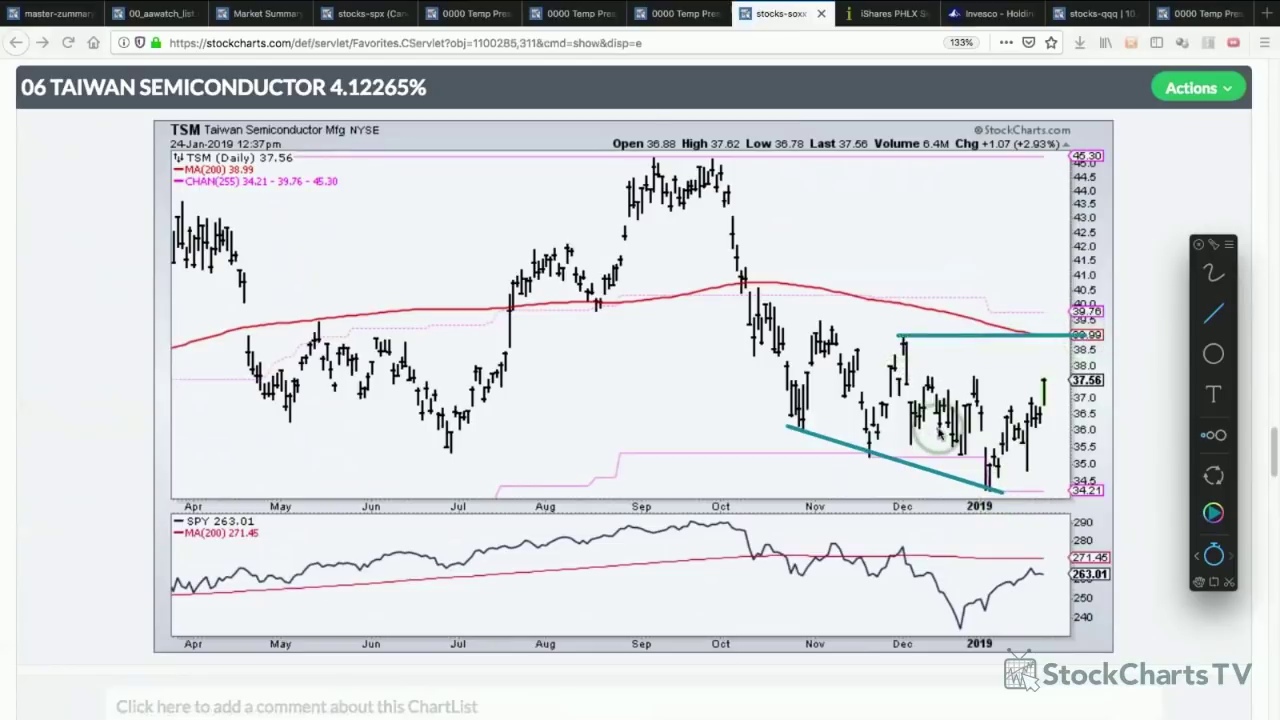
- On the XLNX chart, draw a rising line under the October and December lows and a horizontal line at the early-December high, about 95
{"action": "scroll", "coordinate": [940, 430], "scroll_direction": "down", "scroll_amount": 5}
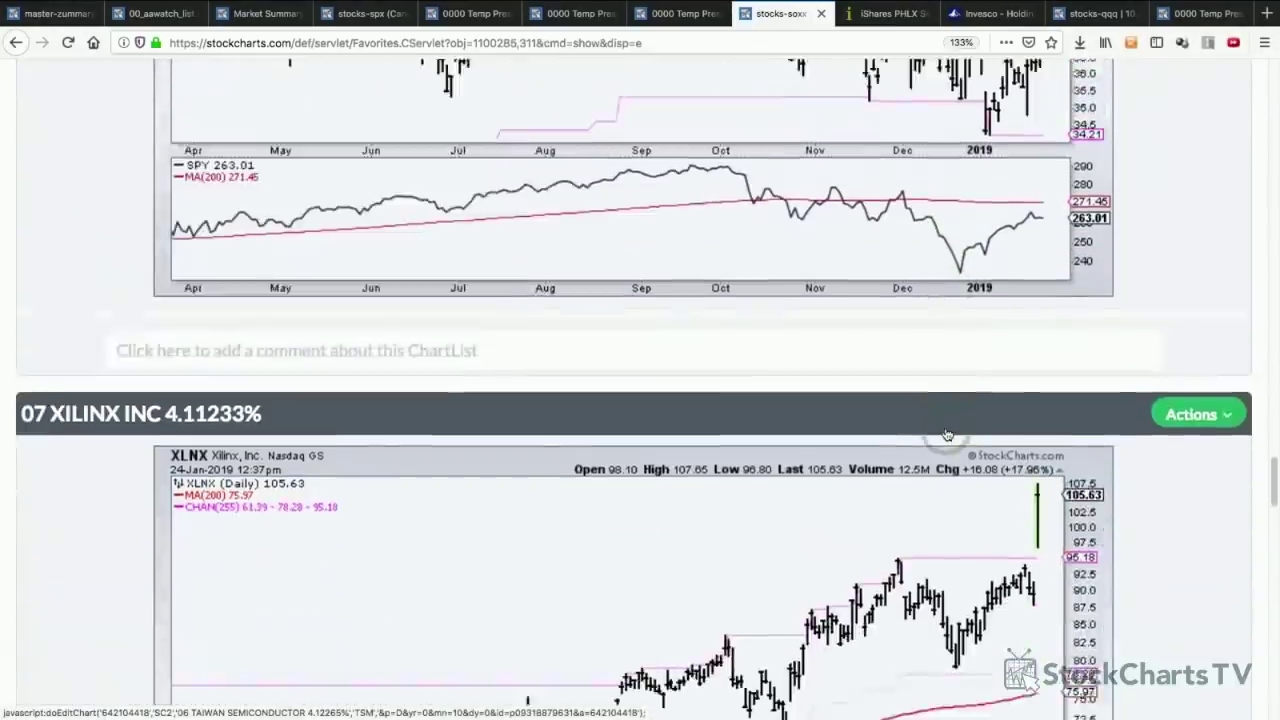
{"action": "scroll", "coordinate": [947, 435], "scroll_direction": "down", "scroll_amount": 5}
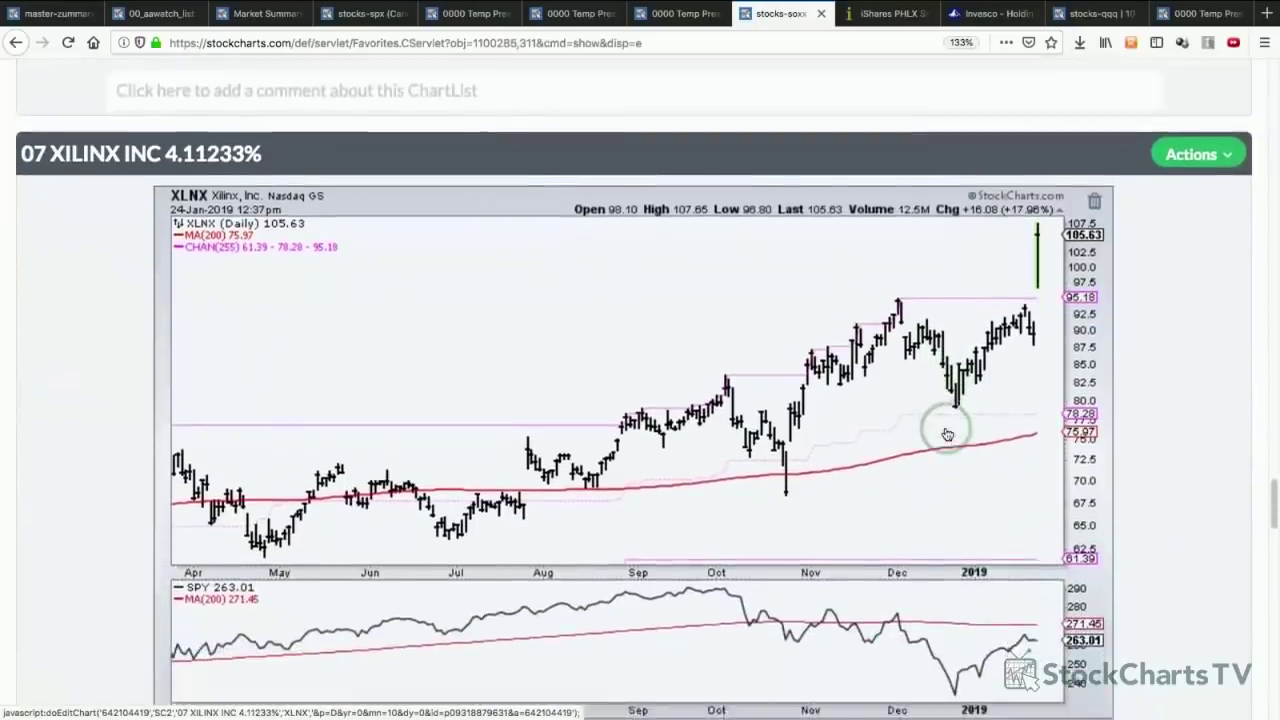
{"action": "scroll", "coordinate": [947, 435], "scroll_direction": "down", "scroll_amount": 2}
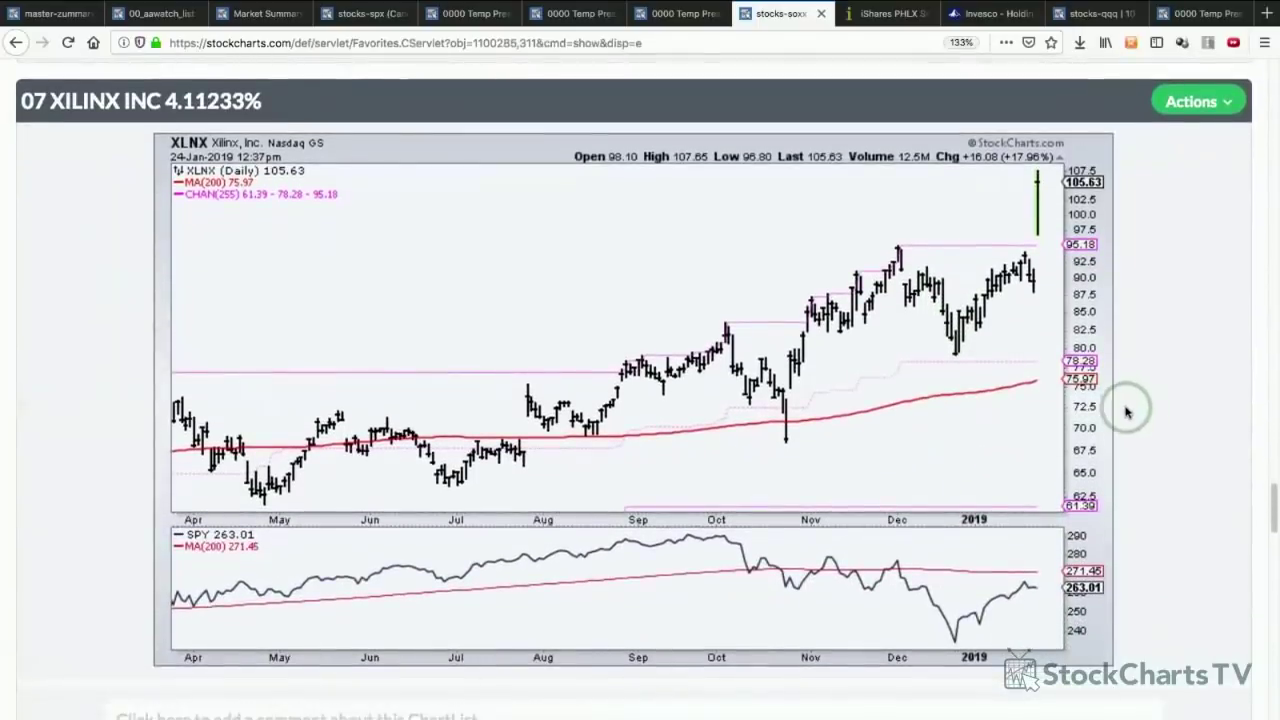
{"action": "key", "text": "ctrl+shift+d"}
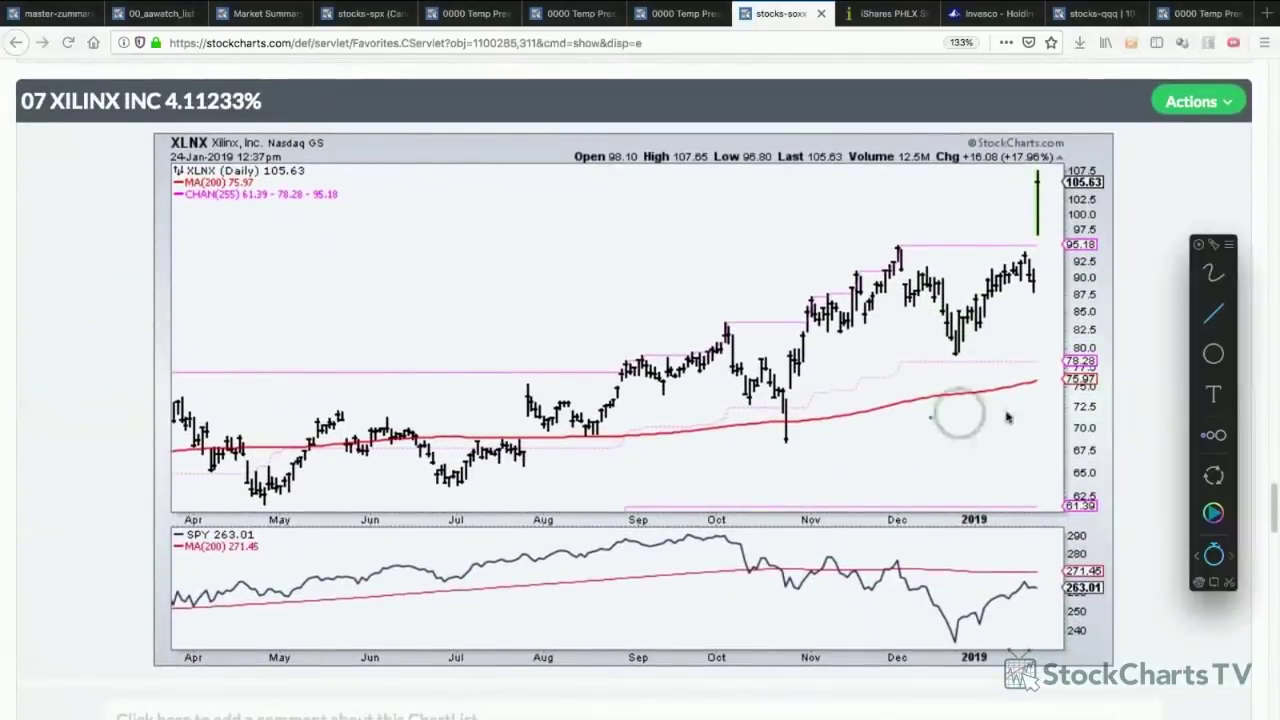
{"action": "left_click_drag", "start_coordinate": [784, 447], "coordinate": [976, 348]}
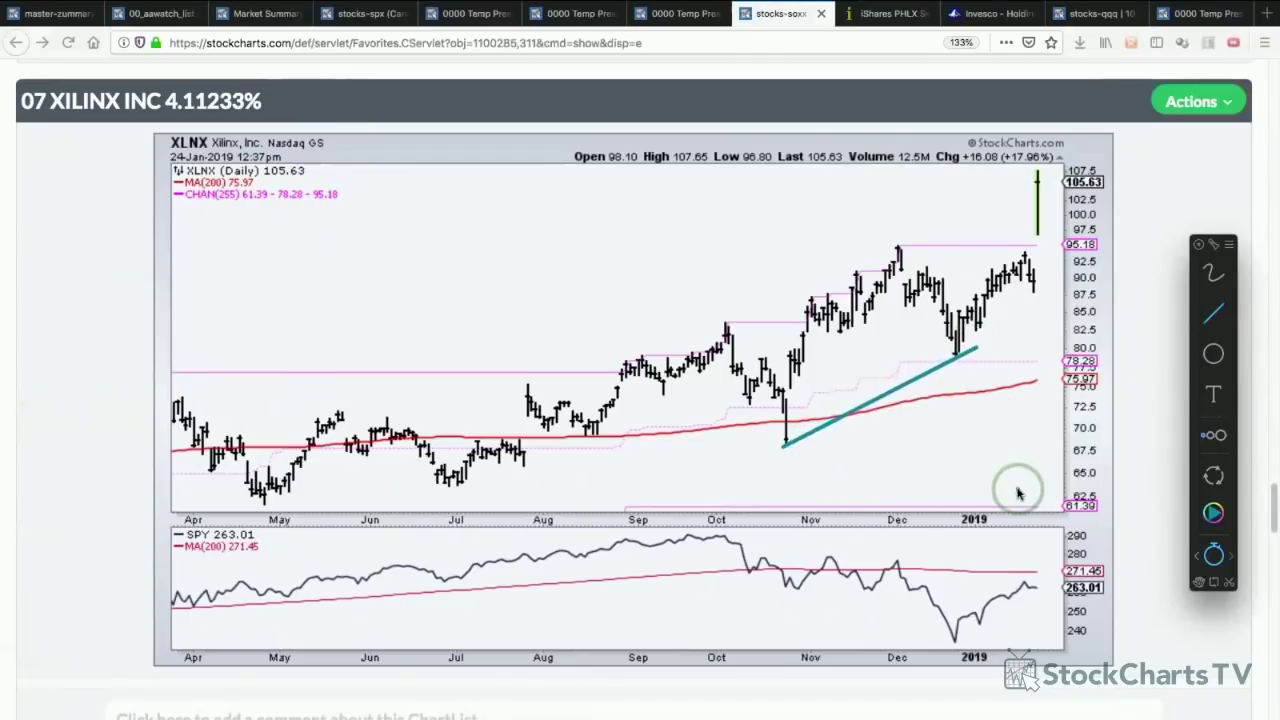
{"action": "left_click_drag", "start_coordinate": [897, 245], "coordinate": [1029, 246]}
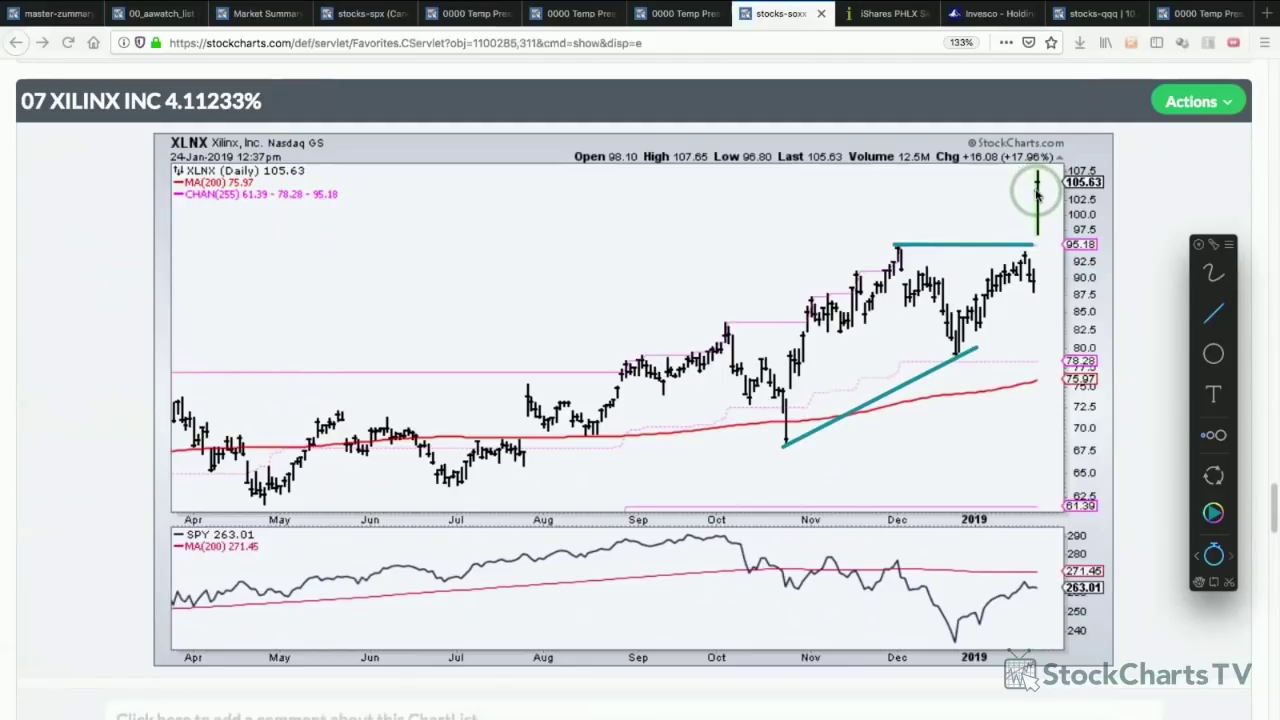
- Outline XLNX's December pullback with two falling channel lines above and below the prices, and clear the annotations
{"action": "left_click_drag", "start_coordinate": [897, 245], "coordinate": [990, 321]}
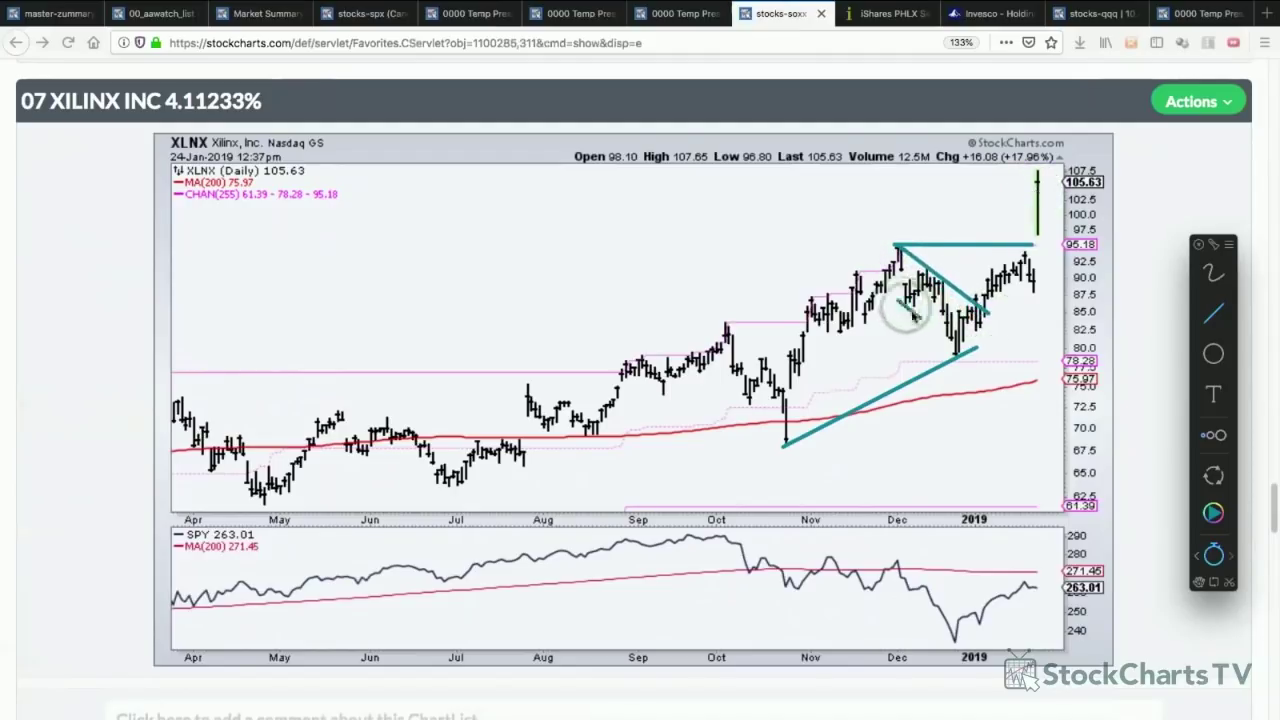
{"action": "left_click_drag", "start_coordinate": [898, 301], "coordinate": [970, 358]}
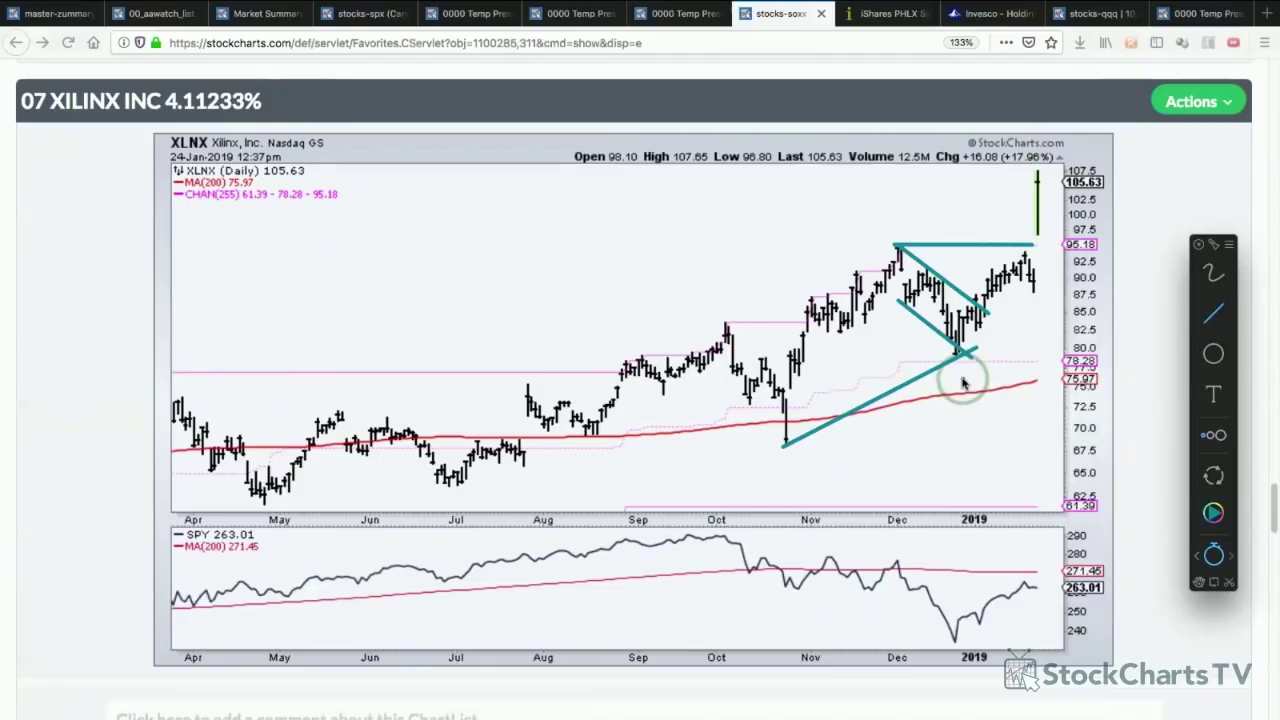
{"action": "key", "text": "Escape"}
- On the ADI chart, mark rising support under the October to January lows and horizontal resistance from the early-December high, and clear the annotations
{"action": "scroll", "coordinate": [963, 383], "scroll_direction": "down", "scroll_amount": 5}
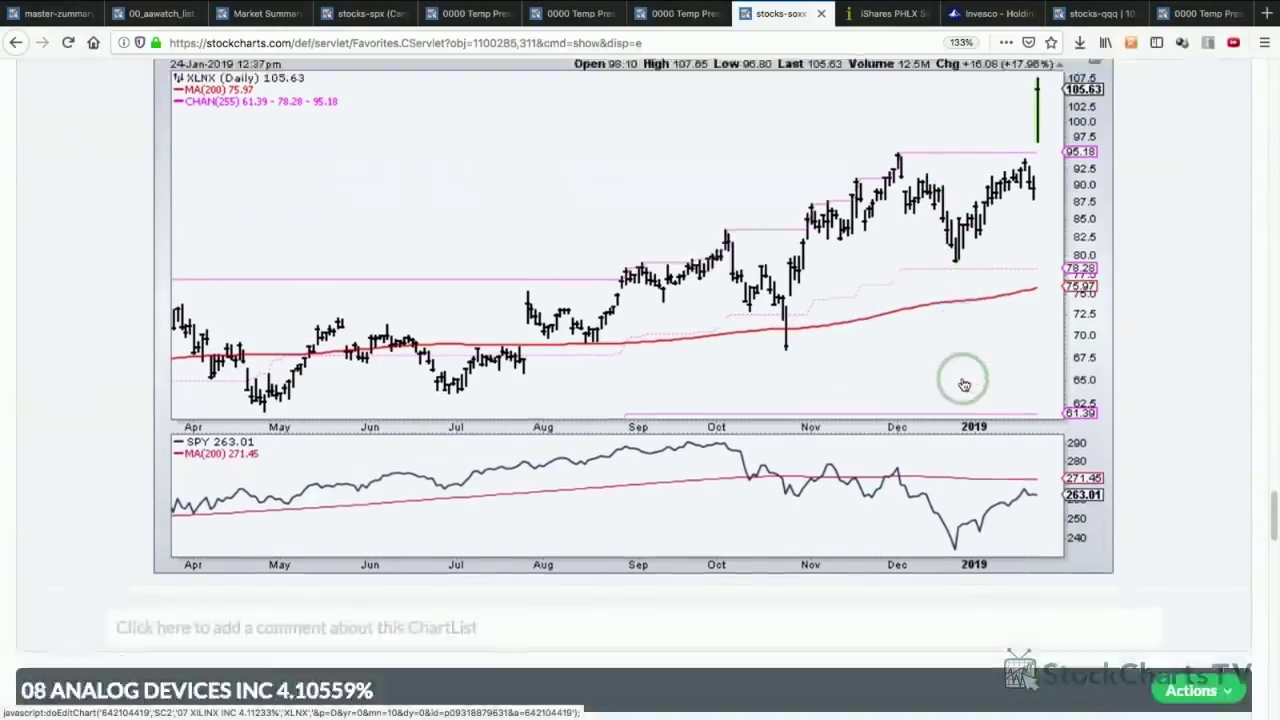
{"action": "scroll", "coordinate": [963, 383], "scroll_direction": "down", "scroll_amount": 2}
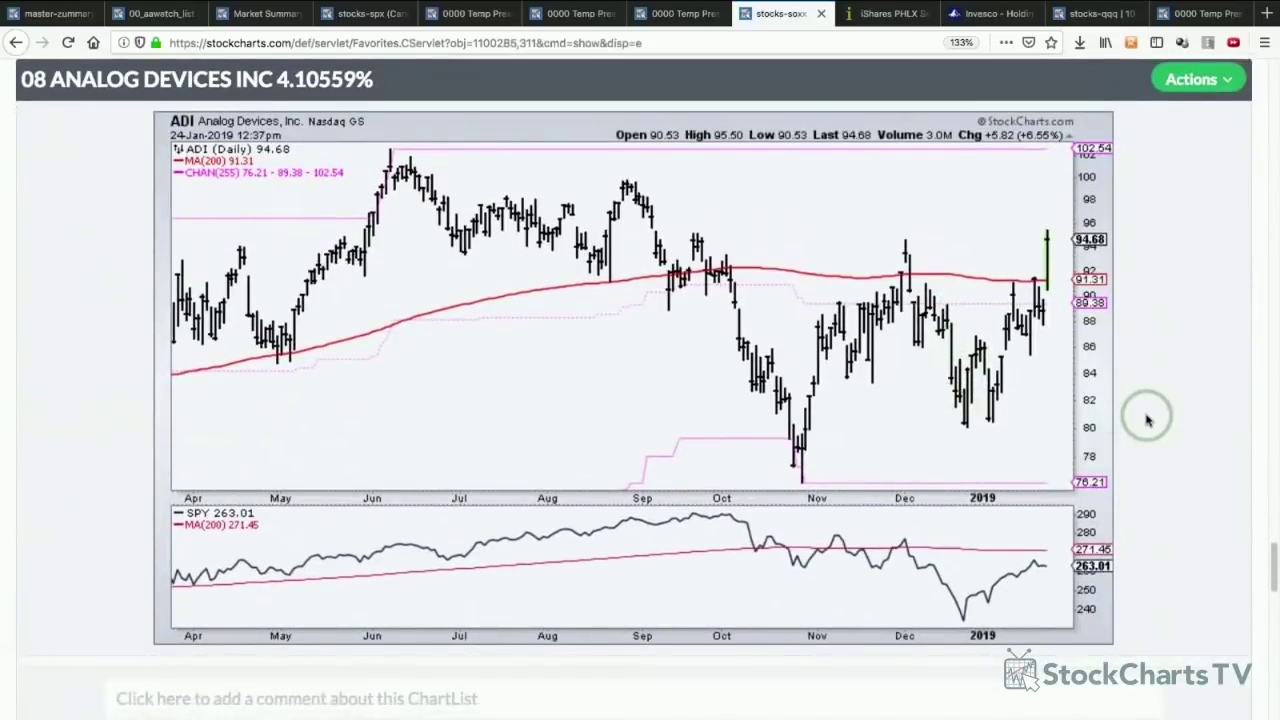
{"action": "key", "text": "ctrl+shift+a"}
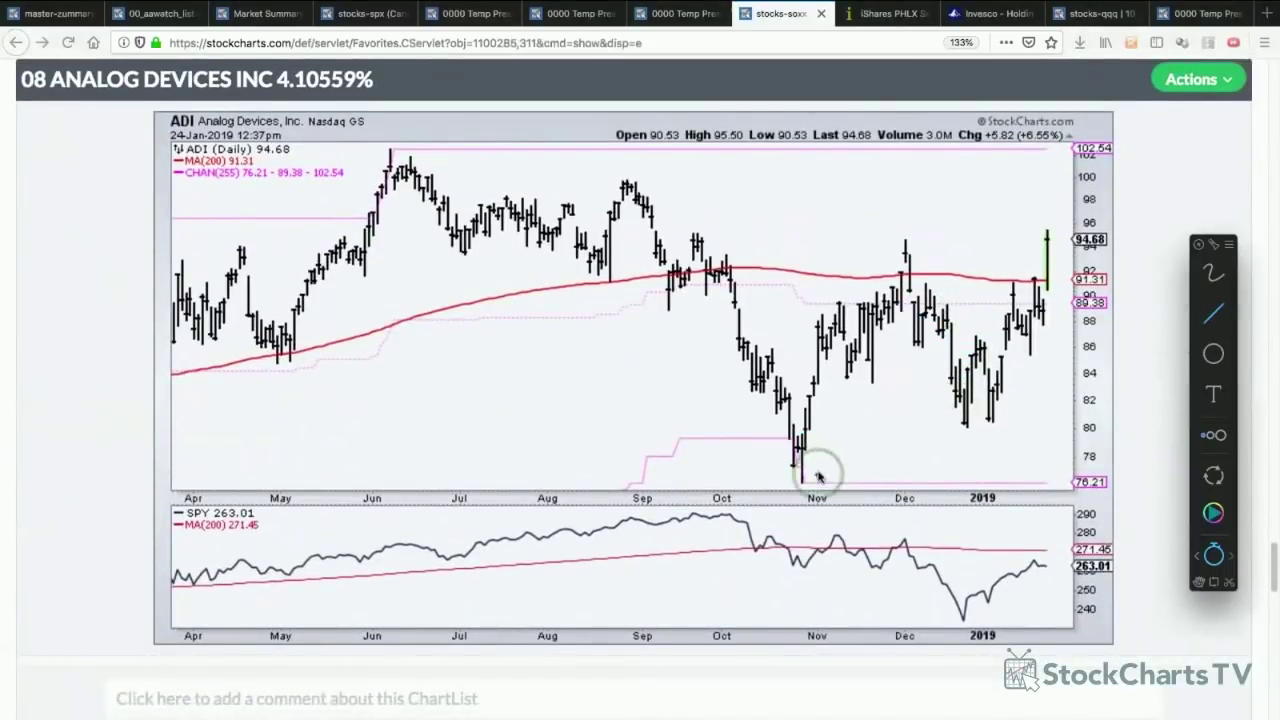
{"action": "left_click_drag", "start_coordinate": [795, 484], "coordinate": [1020, 415]}
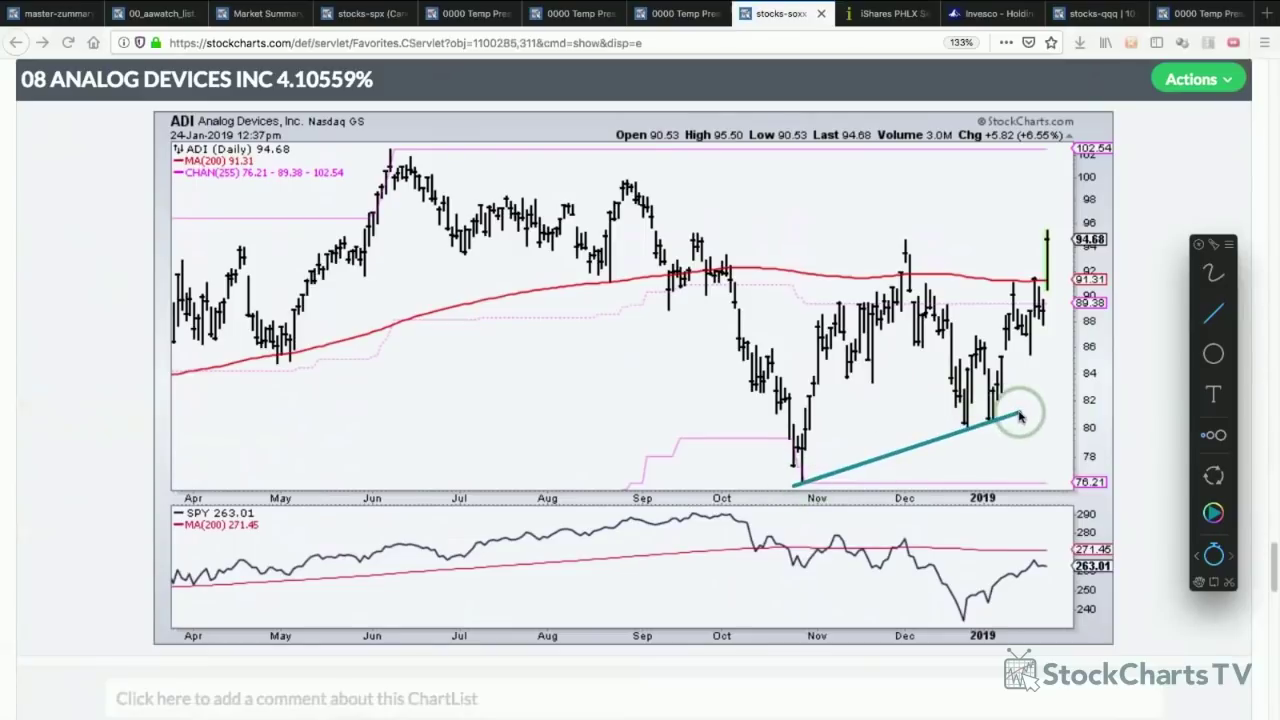
{"action": "left_click_drag", "start_coordinate": [907, 241], "coordinate": [1049, 242]}
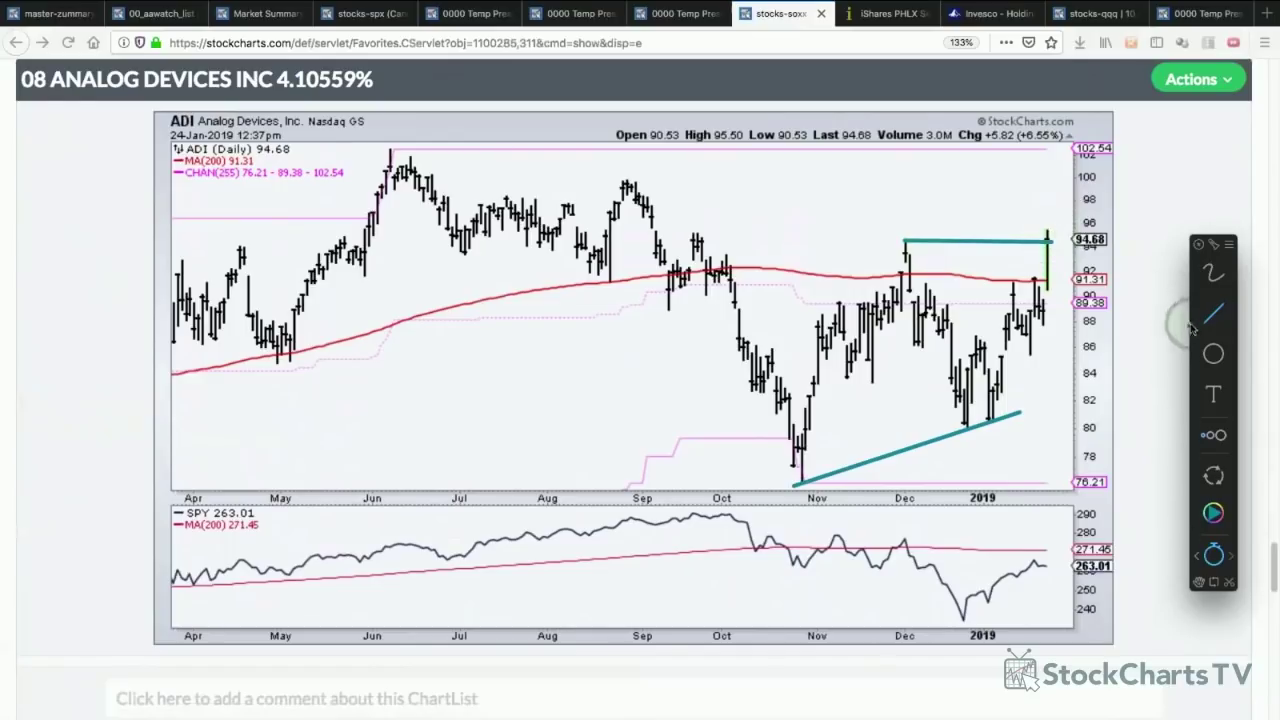
{"action": "key", "text": "Escape"}
- On the NXPI chart, draw a line under the October and December lows and a resistance line across the November and December highs
{"action": "scroll", "coordinate": [1147, 380], "scroll_direction": "down", "scroll_amount": 3}
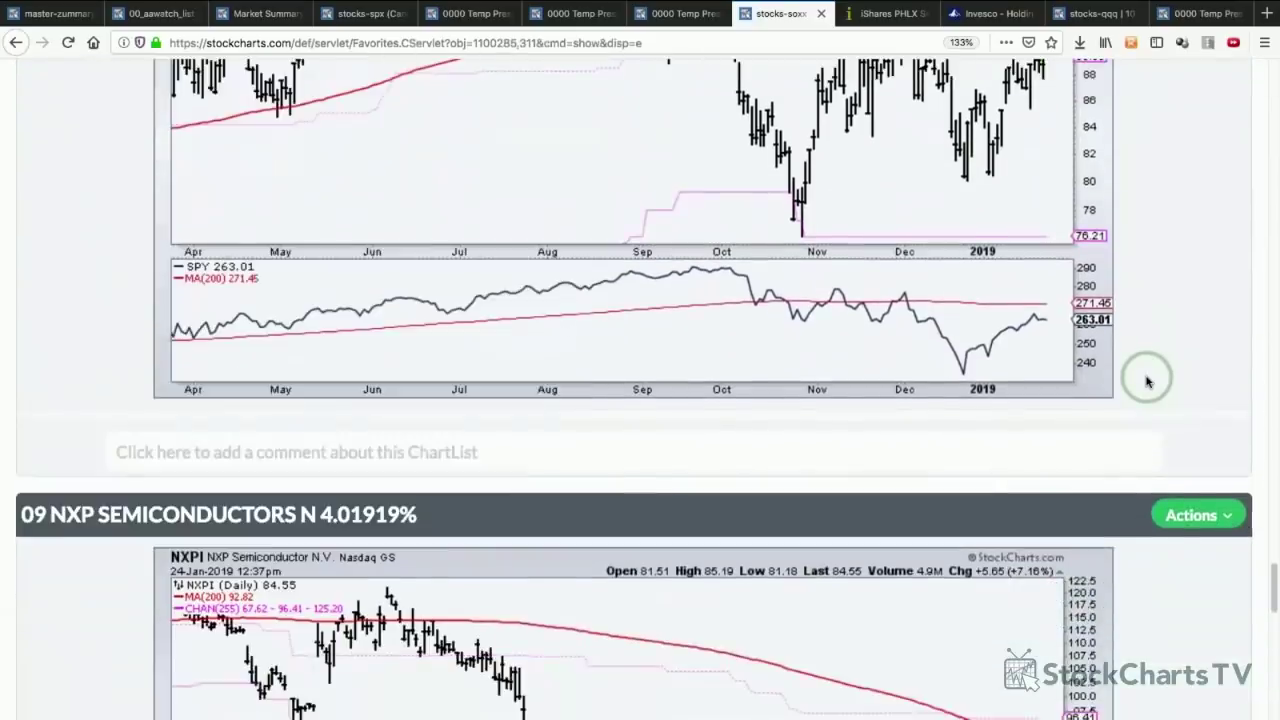
{"action": "scroll", "coordinate": [1147, 380], "scroll_direction": "down", "scroll_amount": 1}
{"action": "scroll", "coordinate": [1147, 380], "scroll_direction": "down", "scroll_amount": 4}
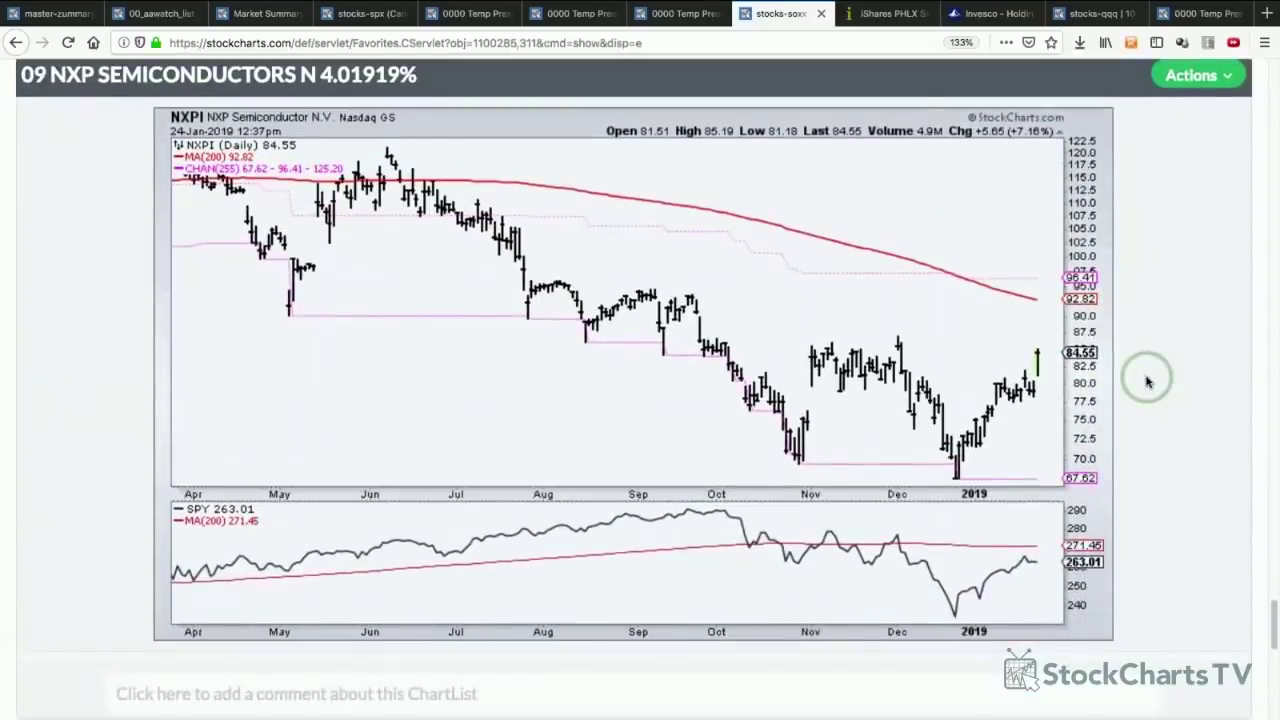
{"action": "key", "text": "alt+grave"}
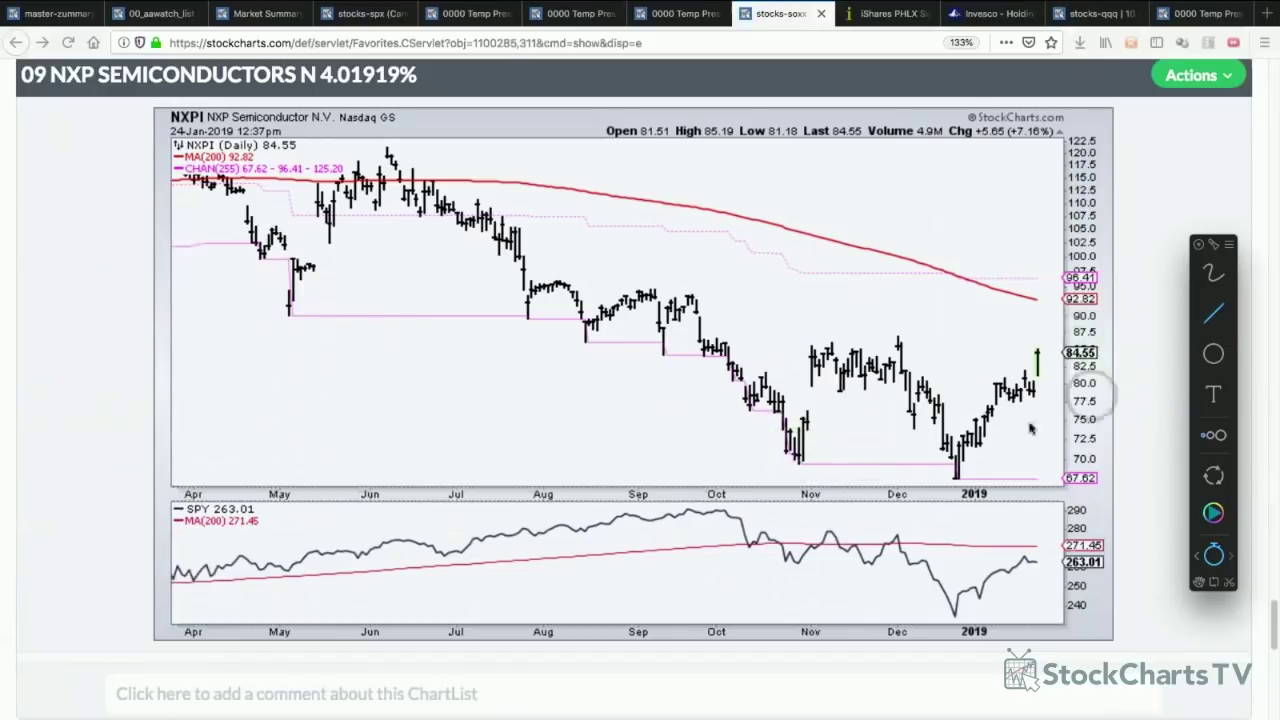
{"action": "left_click", "coordinate": [1214, 315]}
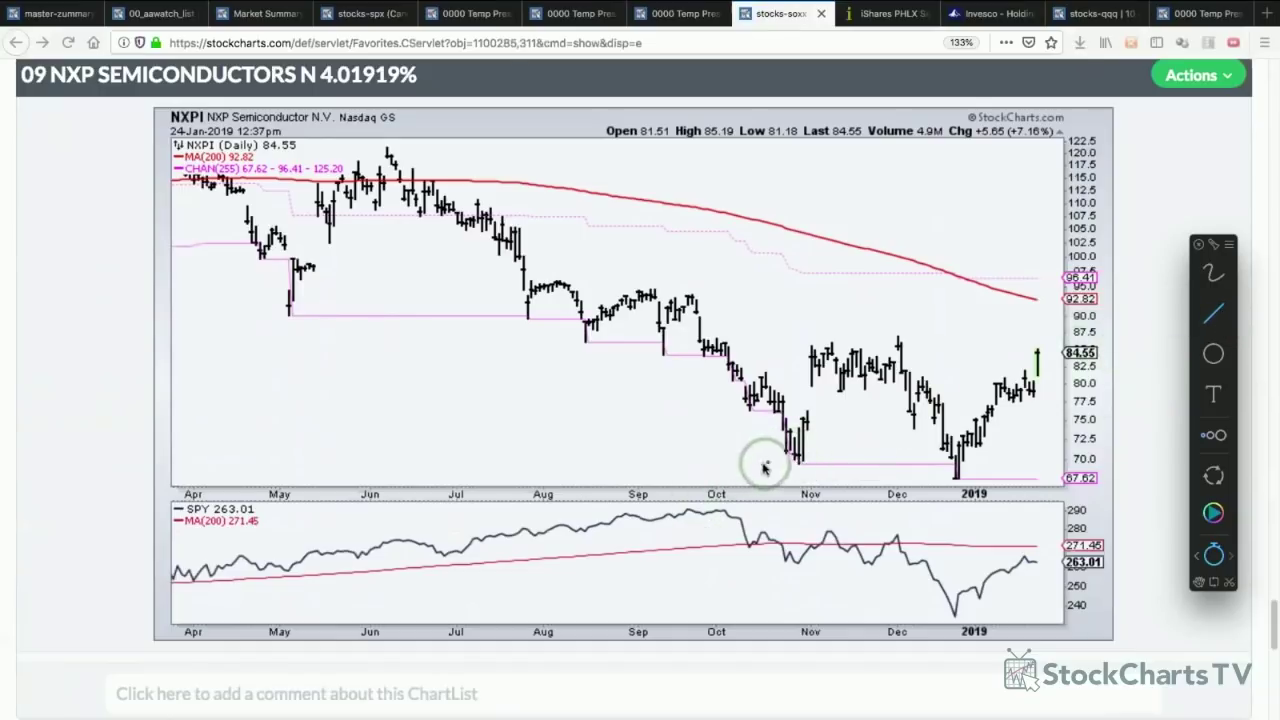
{"action": "left_click_drag", "start_coordinate": [776, 459], "coordinate": [972, 485]}
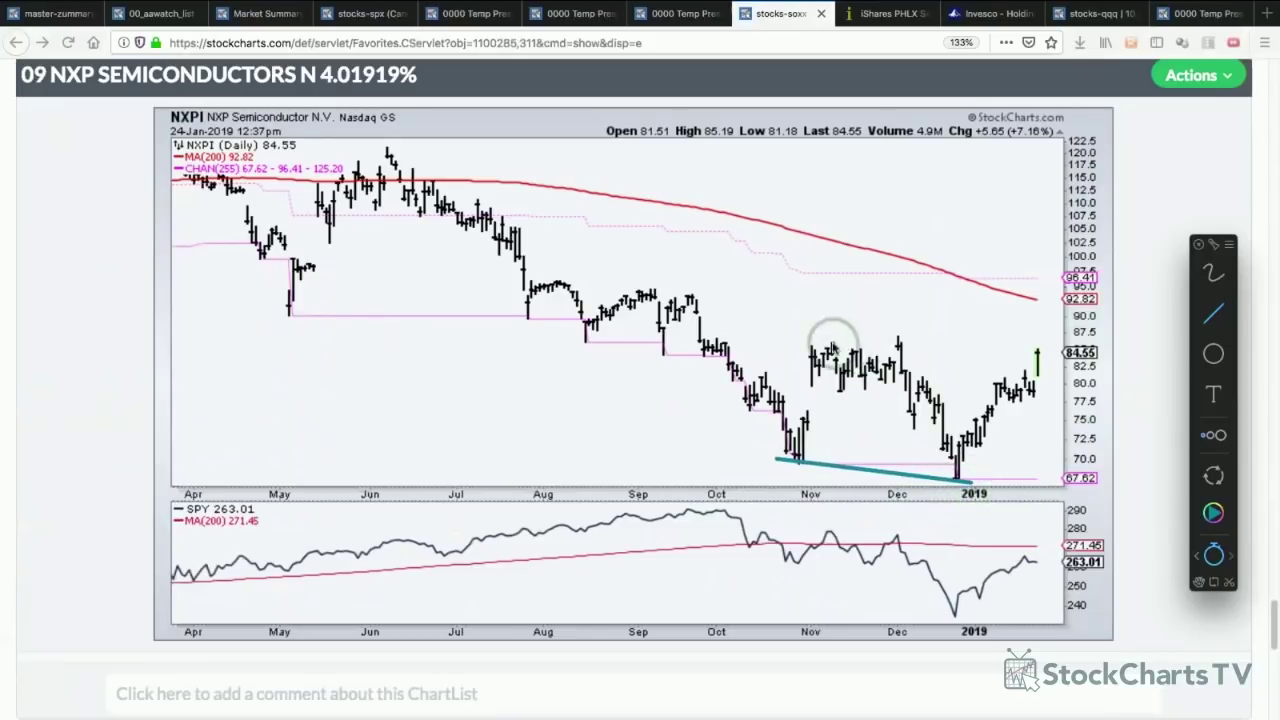
{"action": "left_click_drag", "start_coordinate": [820, 341], "coordinate": [1069, 338]}
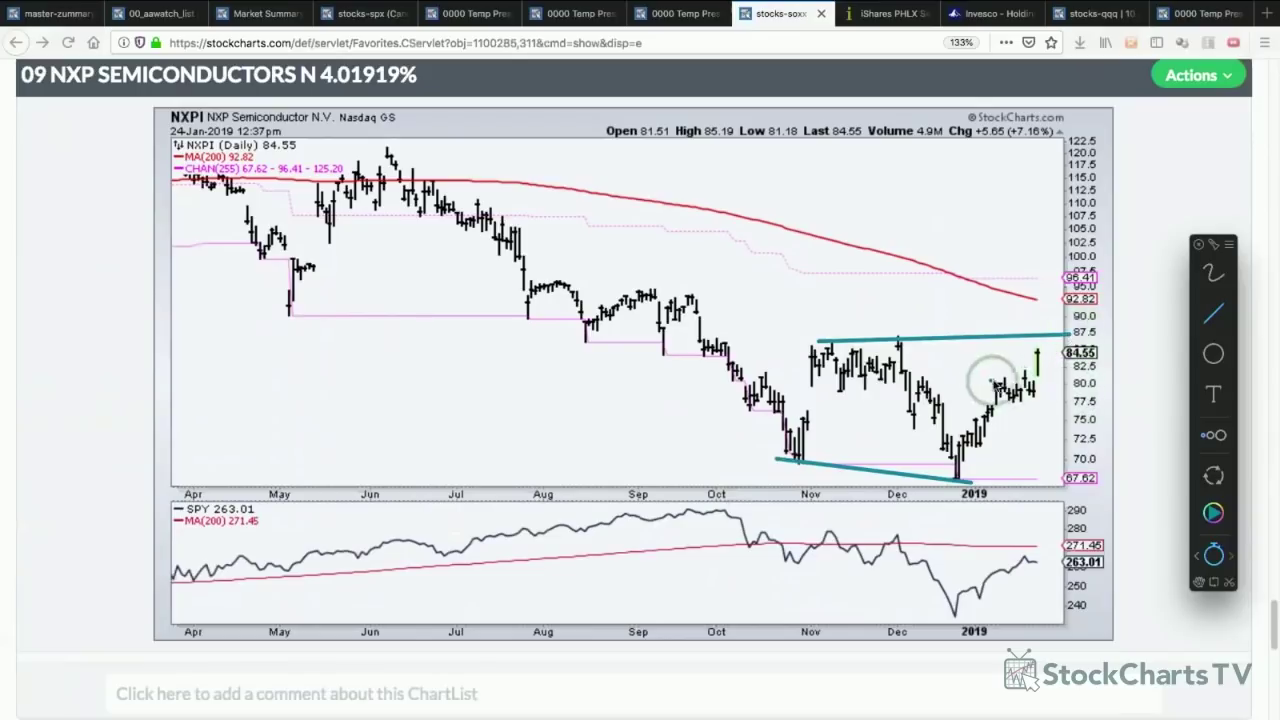
- Bracket NXPI's January consolidation with short horizontal lines above and below the prices, and clear the annotations
{"action": "left_click_drag", "start_coordinate": [986, 380], "coordinate": [1042, 381]}
{"action": "left_click_drag", "start_coordinate": [1008, 400], "coordinate": [1040, 401]}
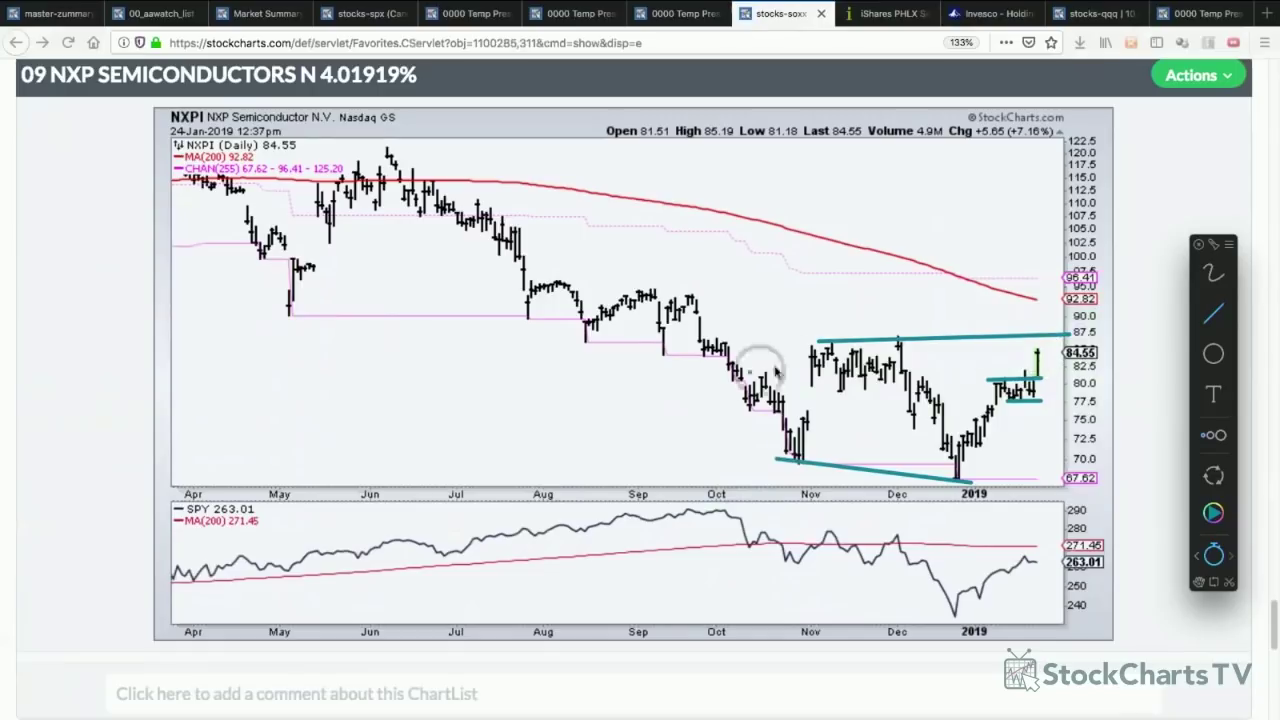
{"action": "key", "text": "Escape"}
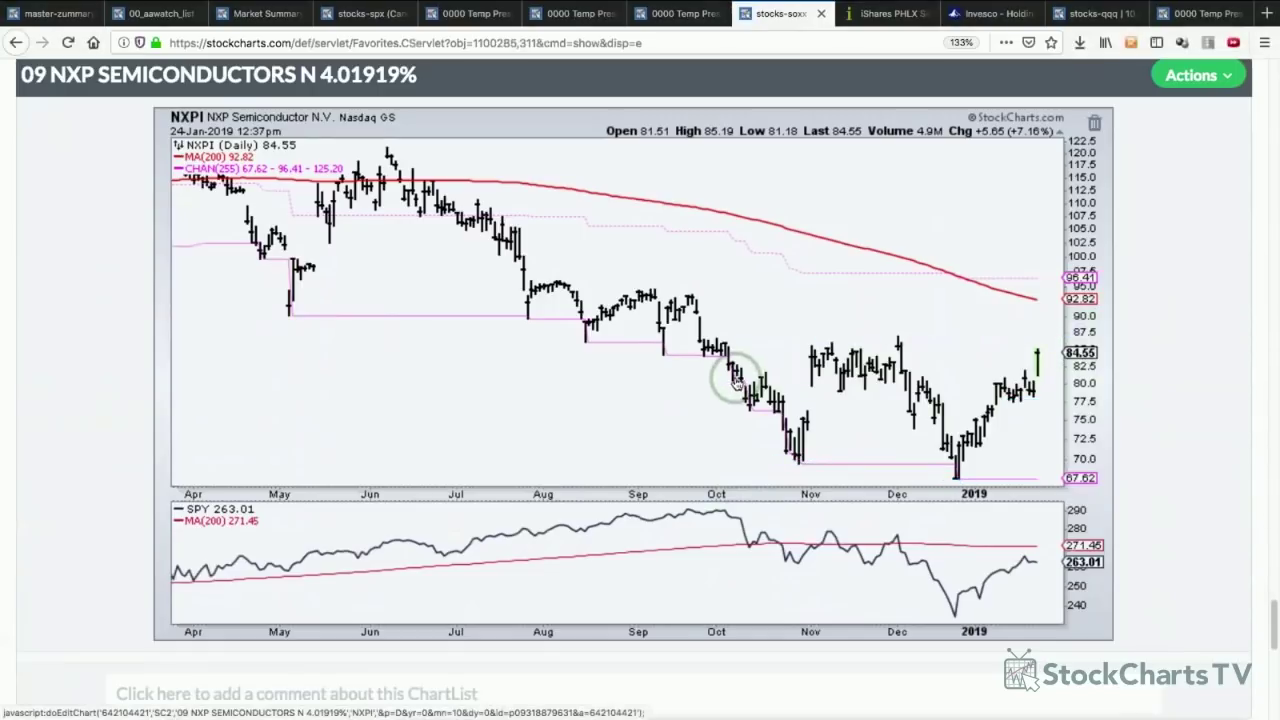
- Open the Invesco QQQ fund holdings page and examine the Information Technology sector weight and its holdings
{"action": "scroll", "coordinate": [743, 418], "scroll_direction": "up", "scroll_amount": 5}
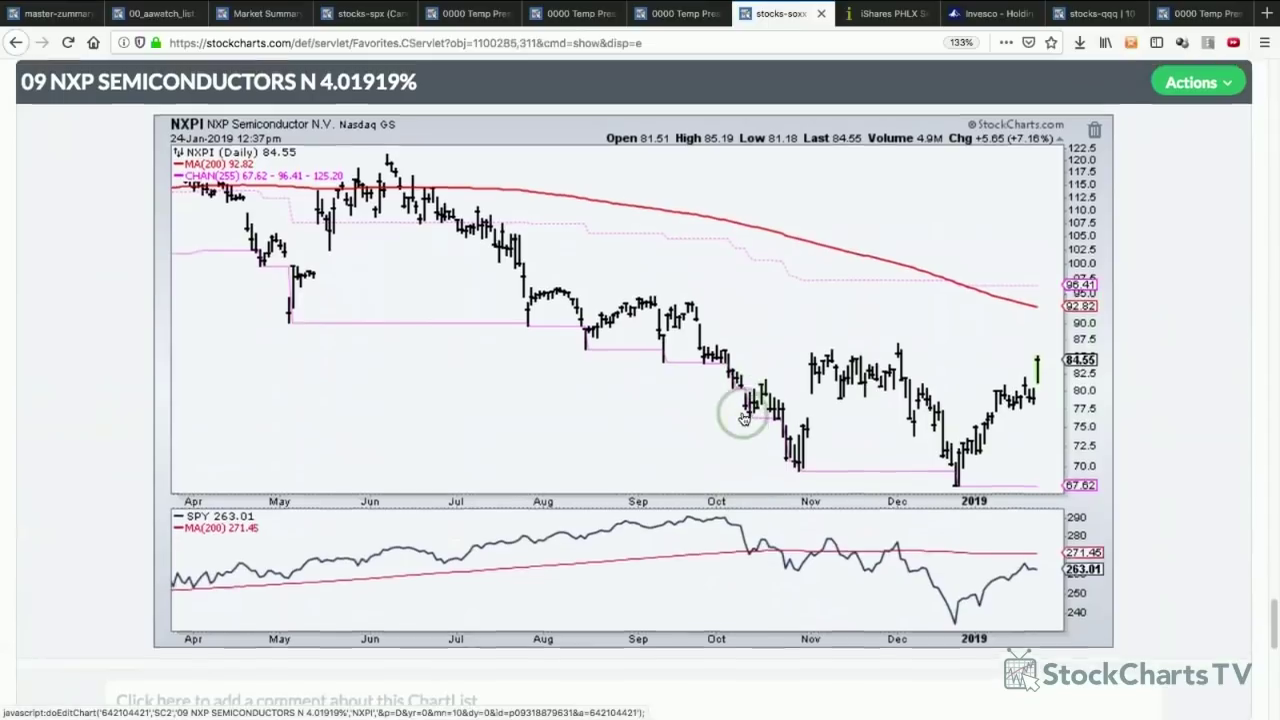
{"action": "scroll", "coordinate": [743, 418], "scroll_direction": "up", "scroll_amount": 10}
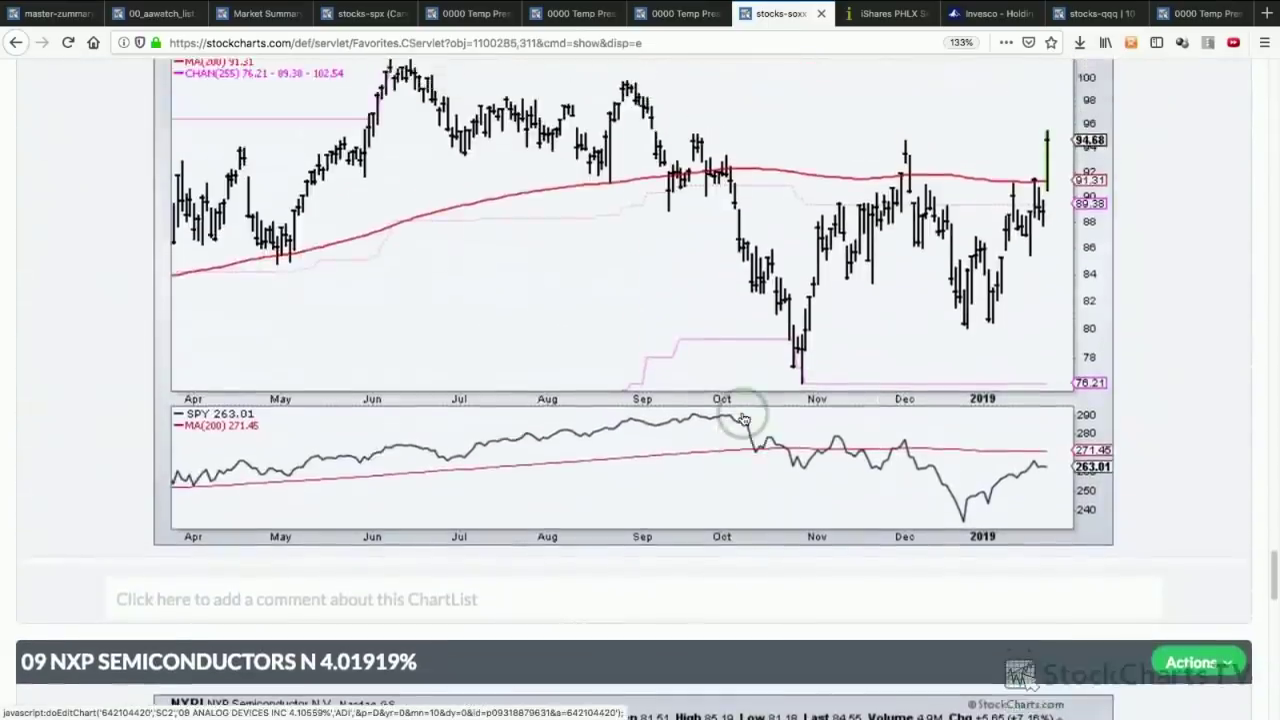
{"action": "scroll", "coordinate": [744, 419], "scroll_direction": "up", "scroll_amount": 5}
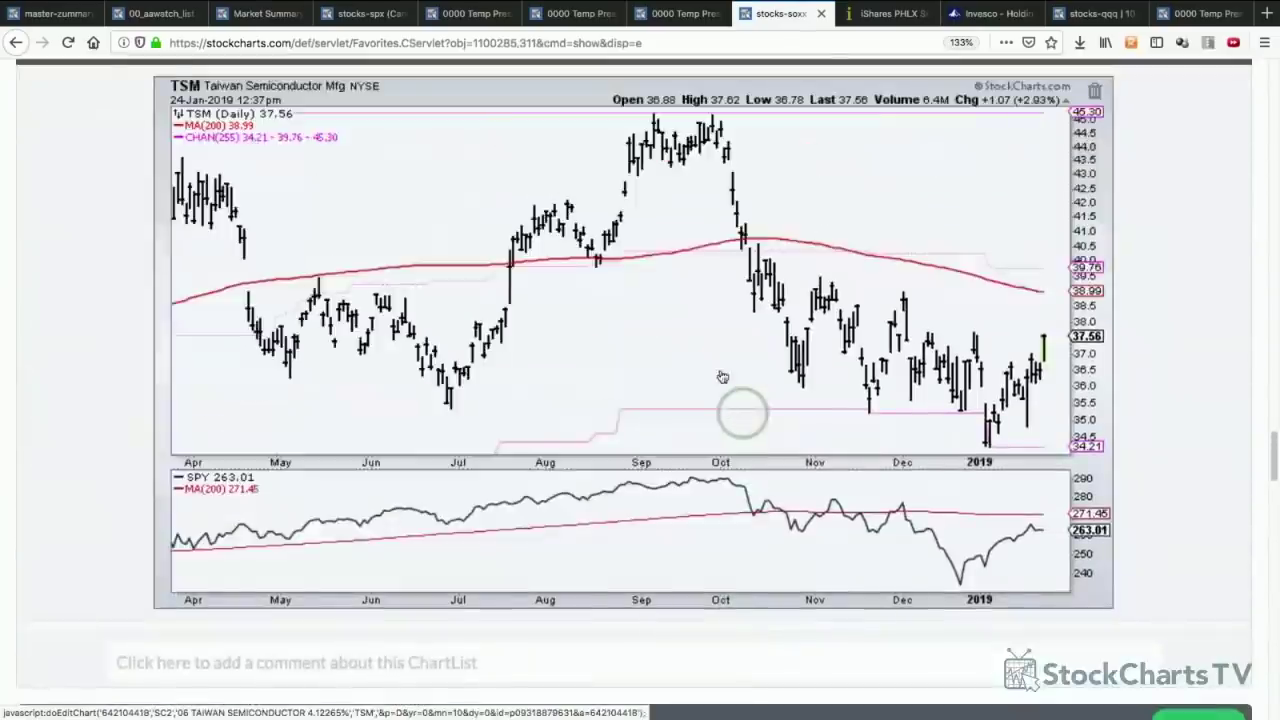
{"action": "left_click", "coordinate": [990, 13]}
{"action": "scroll", "coordinate": [1135, 483], "scroll_direction": "up", "scroll_amount": 3}
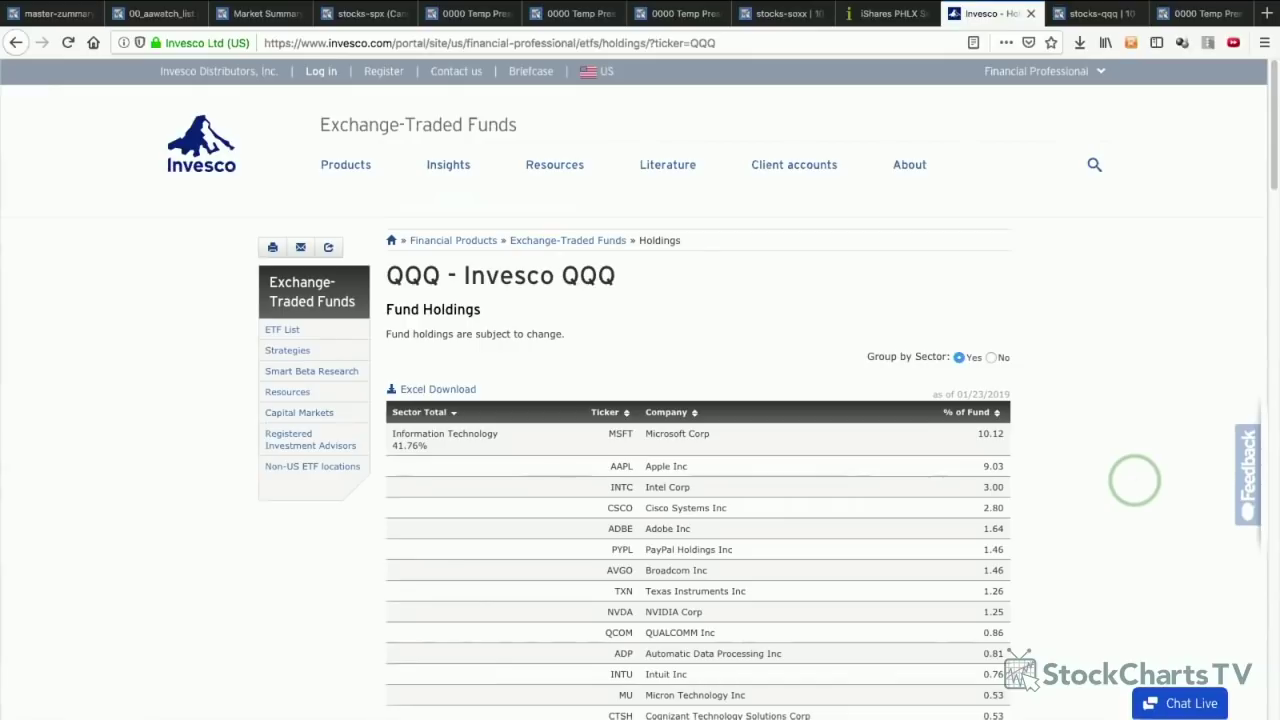
{"action": "scroll", "coordinate": [1134, 481], "scroll_direction": "down", "scroll_amount": 1}
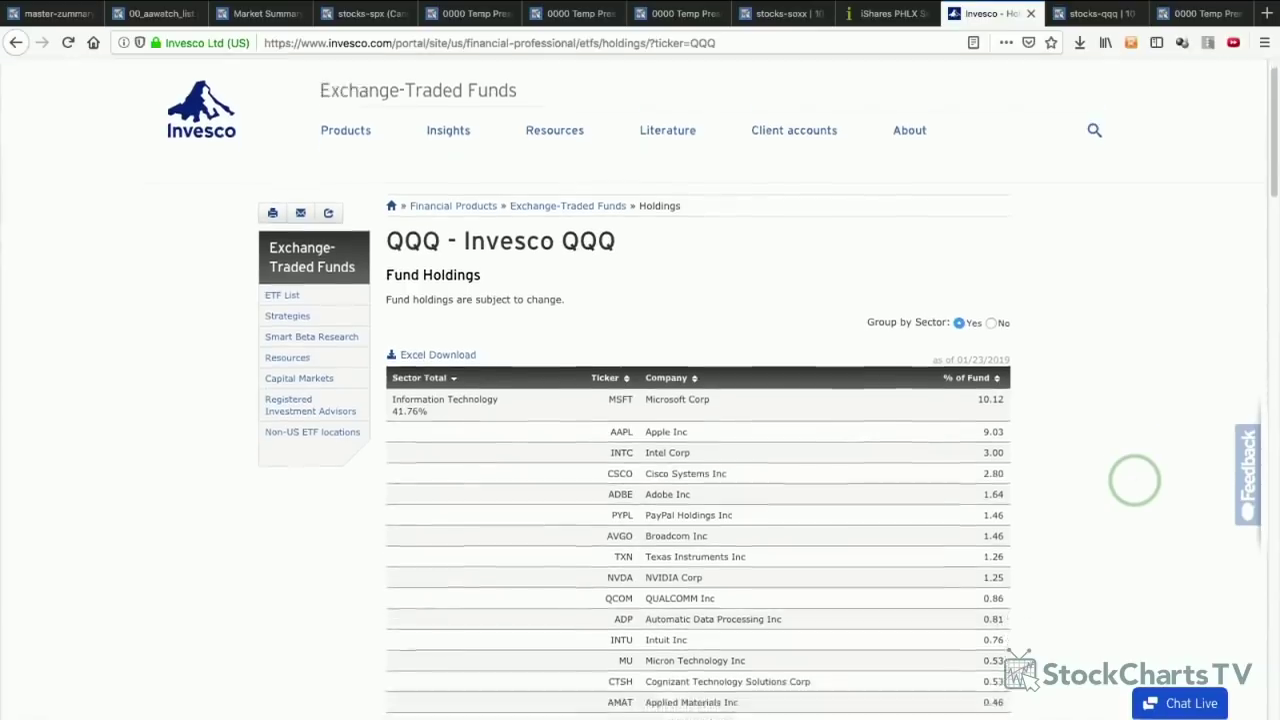
{"action": "scroll", "coordinate": [1134, 481], "scroll_direction": "down", "scroll_amount": 3}
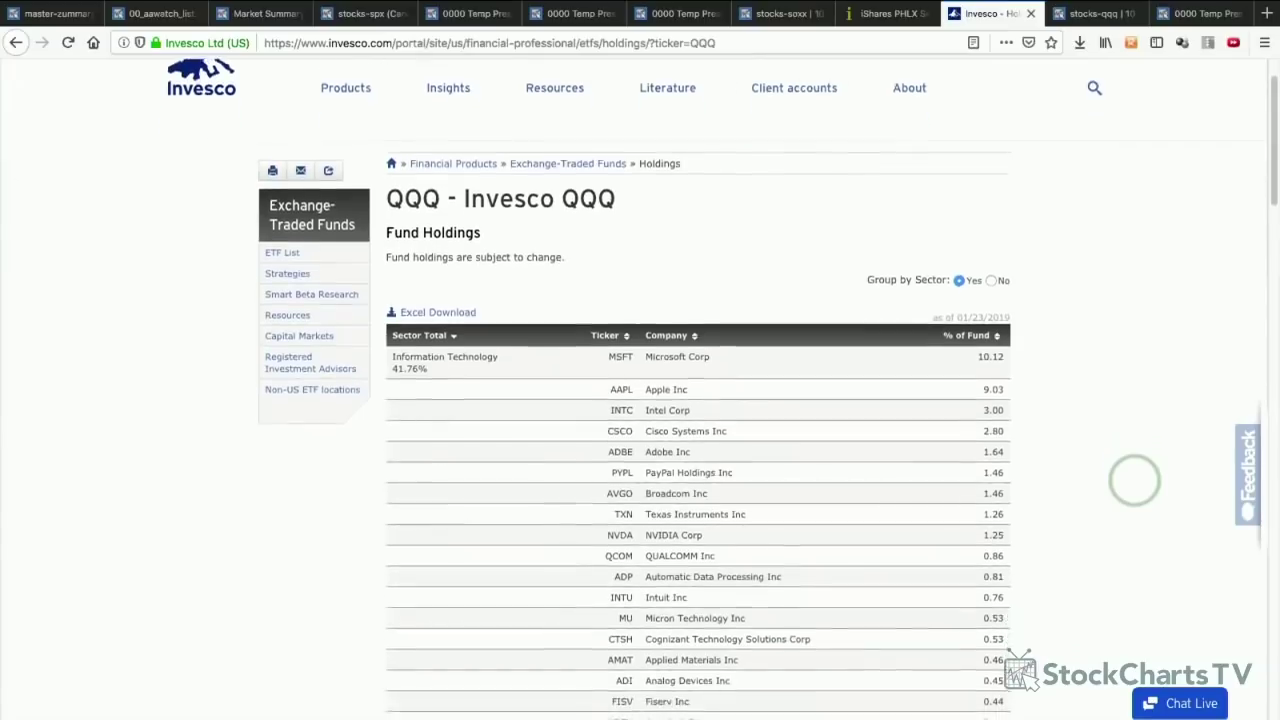
{"action": "scroll", "coordinate": [1134, 481], "scroll_direction": "down", "scroll_amount": 3}
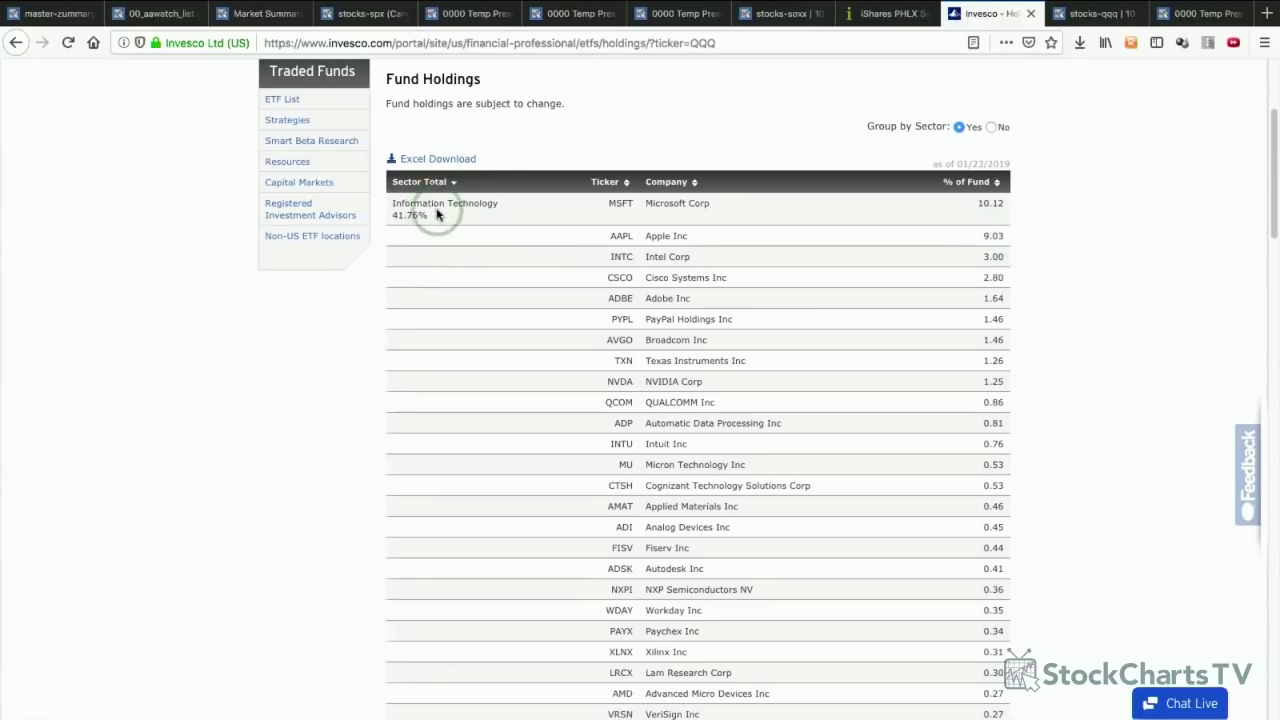
- Examine the QQQ holdings table beyond Information Technology, covering the Communication Services and Consumer Discretionary sectors and their fund weights
{"action": "scroll", "coordinate": [668, 378], "scroll_direction": "down", "scroll_amount": 10}
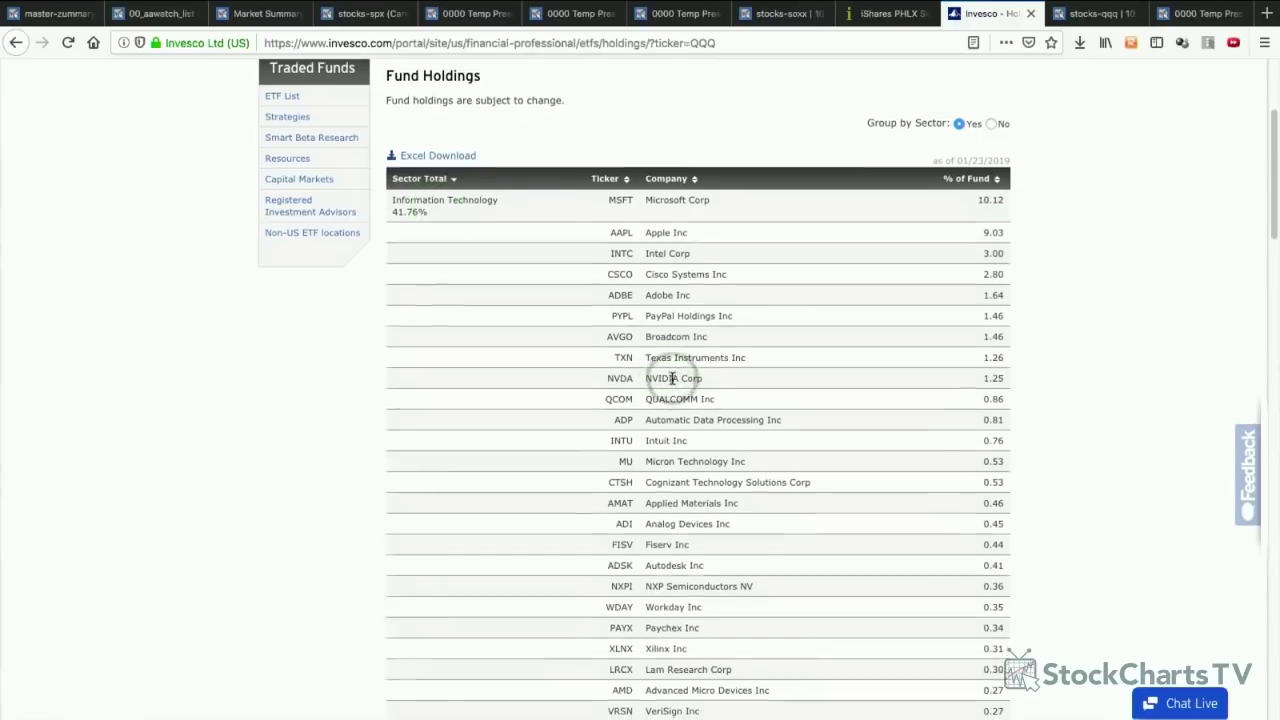
{"action": "scroll", "coordinate": [672, 382], "scroll_direction": "down", "scroll_amount": 1}
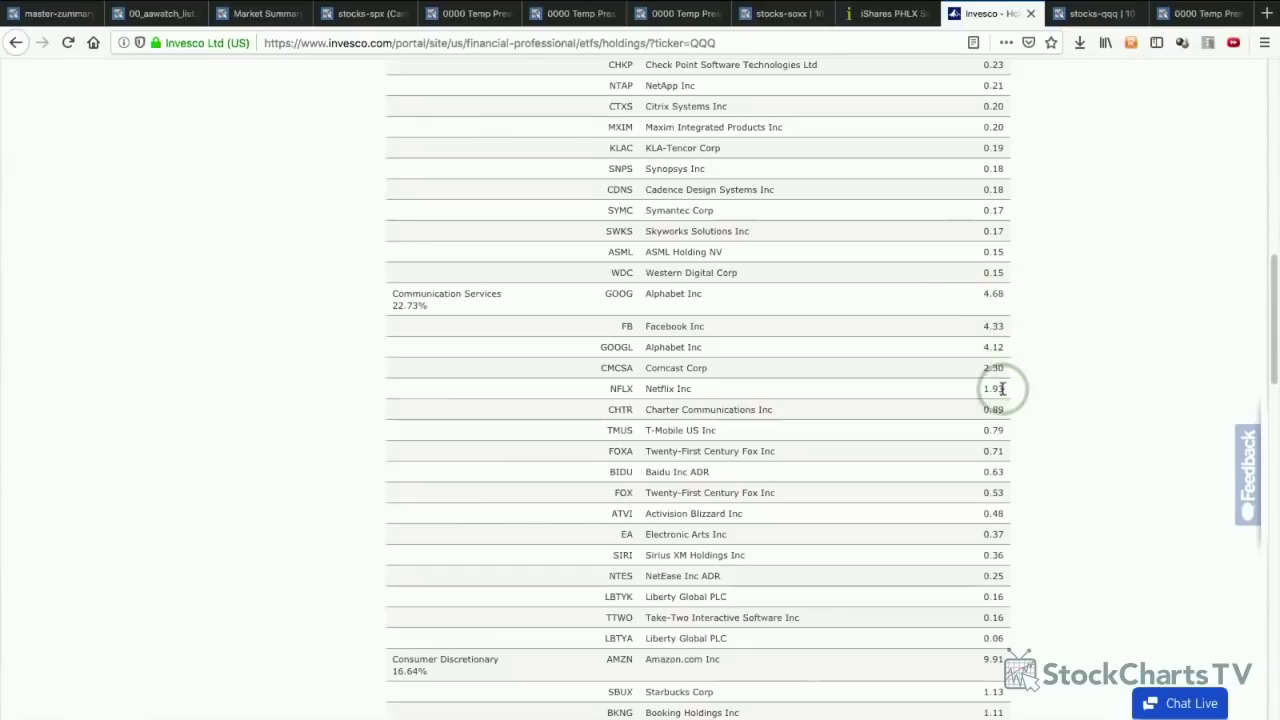
{"action": "scroll", "coordinate": [1054, 403], "scroll_direction": "up", "scroll_amount": 10}
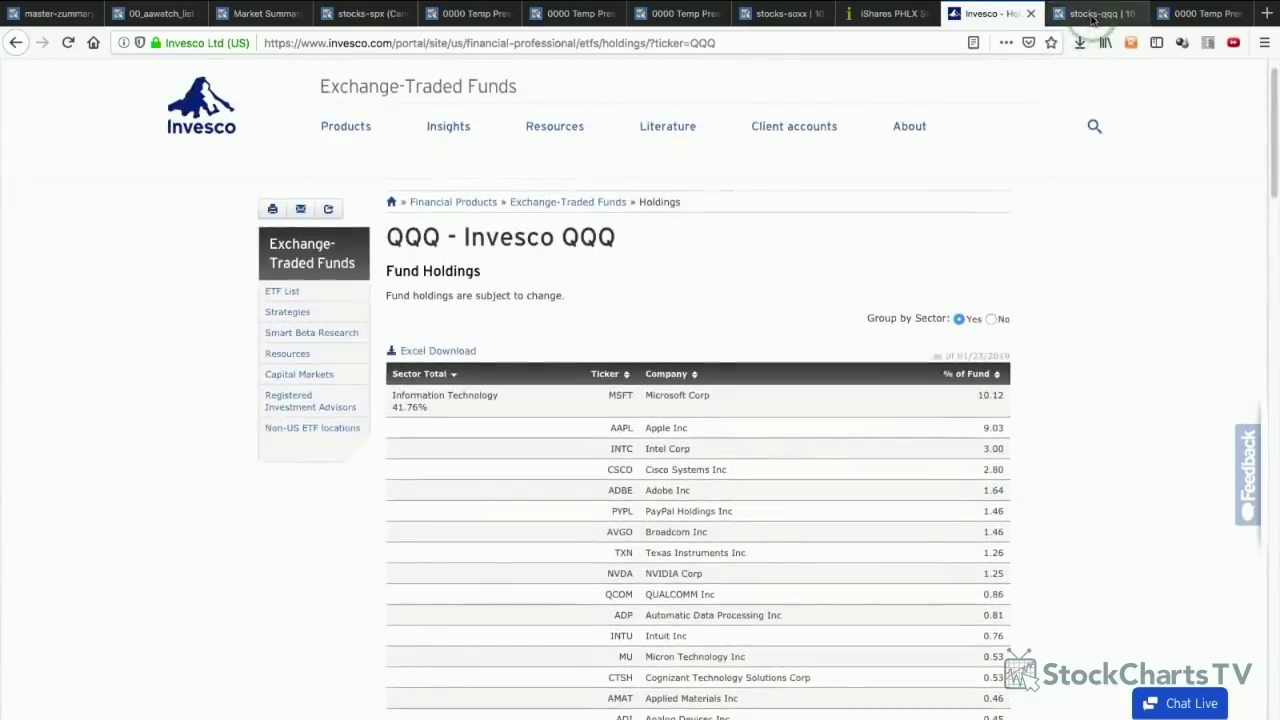
- Open the stocks-qqq ChartList and bring the full Microsoft (MSFT) daily chart into view
{"action": "left_click", "coordinate": [1093, 14]}
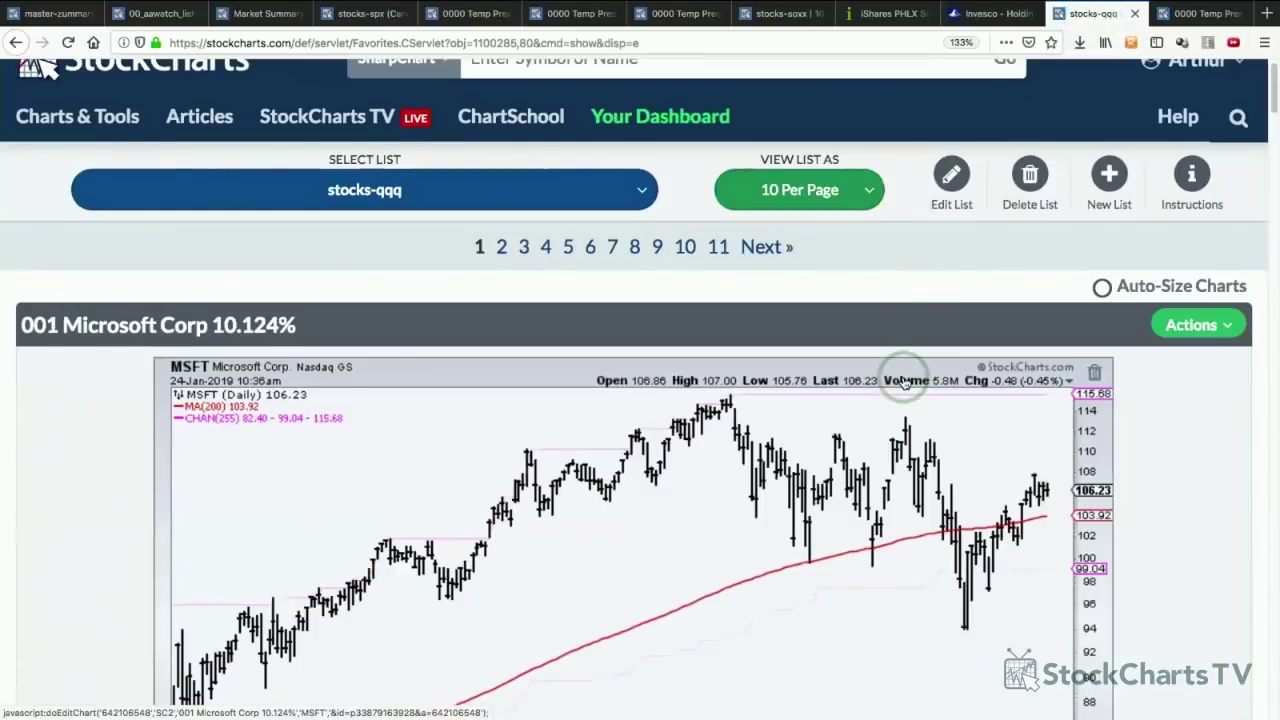
{"action": "scroll", "coordinate": [905, 383], "scroll_direction": "down", "scroll_amount": 5}
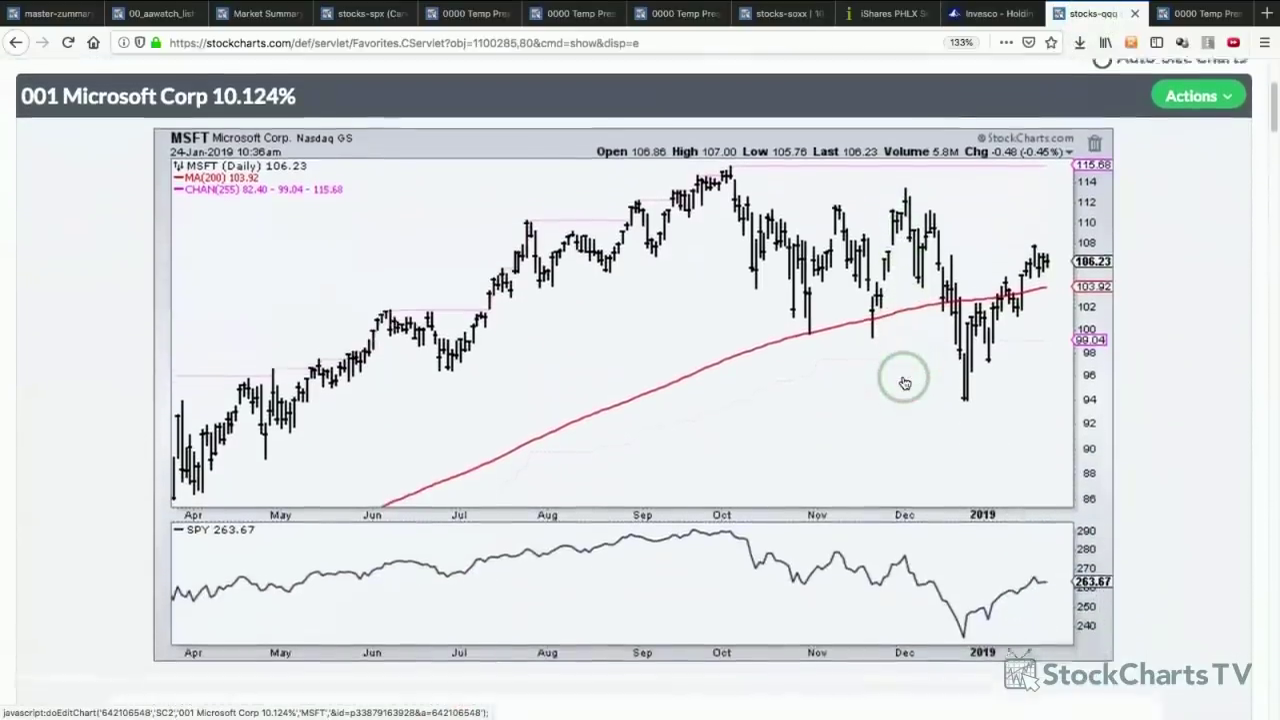
{"action": "scroll", "coordinate": [905, 383], "scroll_direction": "down", "scroll_amount": 1}
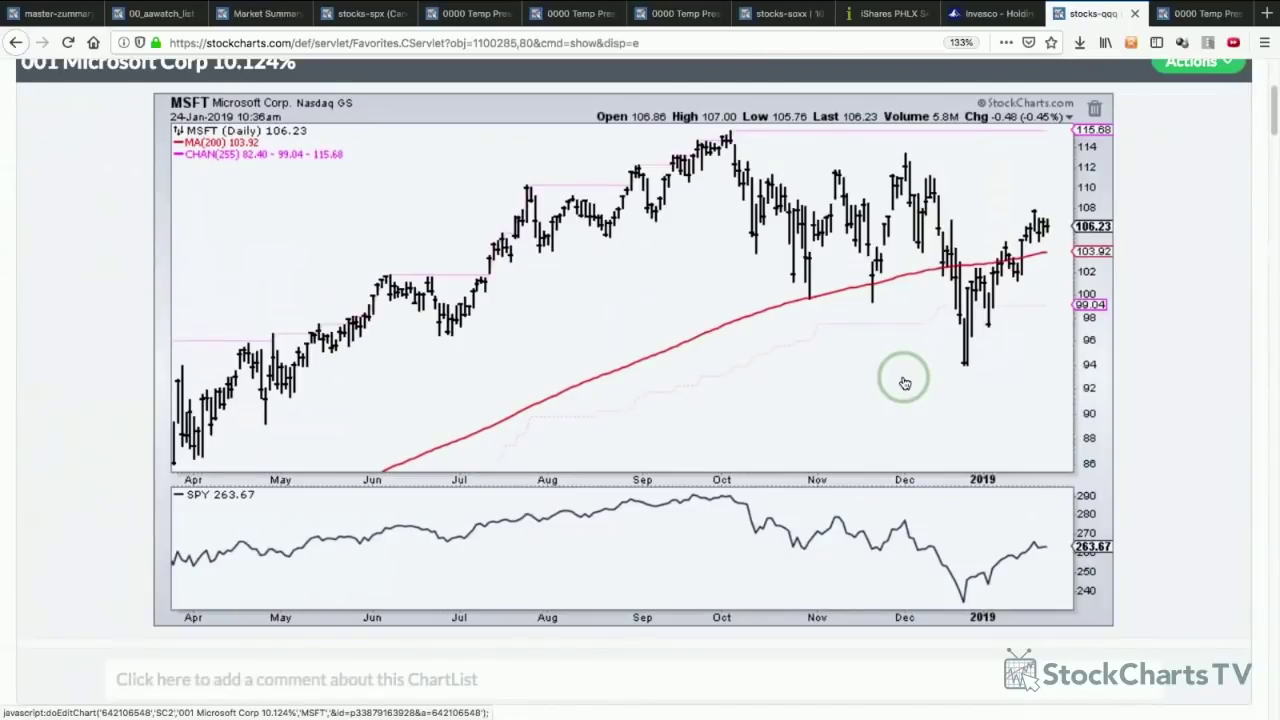
{"action": "key", "text": "ctrl+shift+a"}
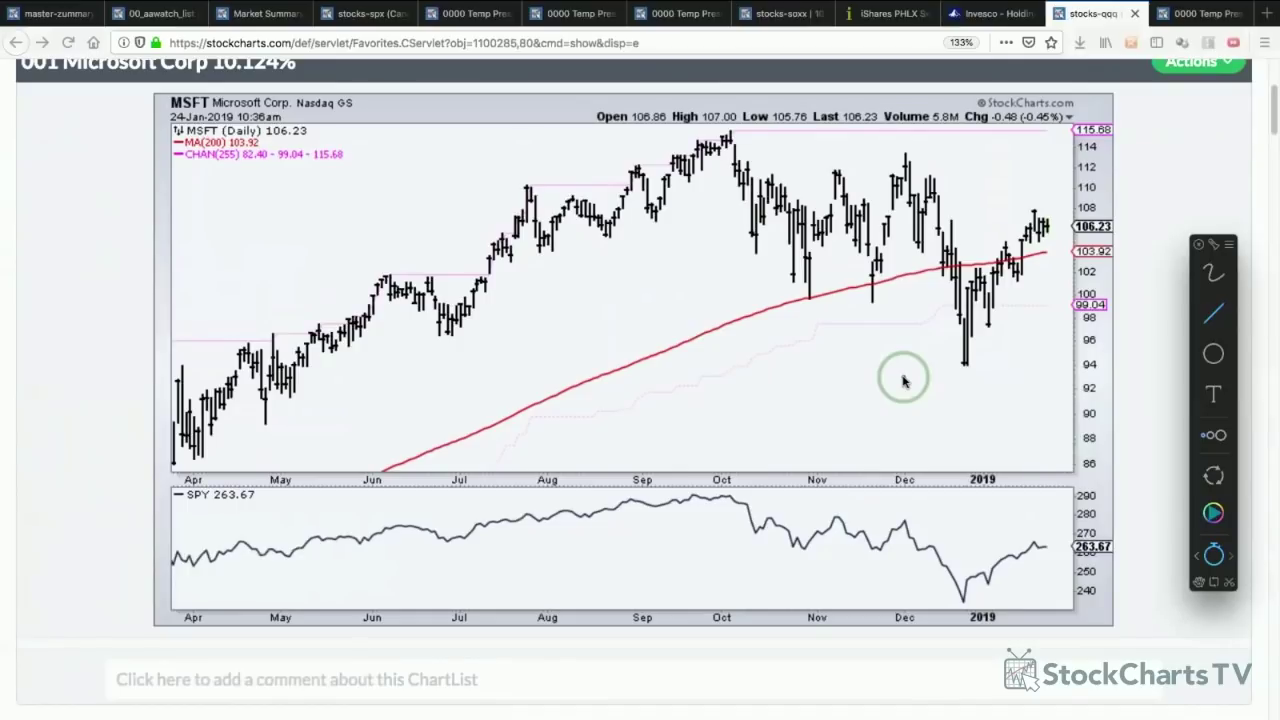
{"action": "left_click", "coordinate": [1213, 314]}
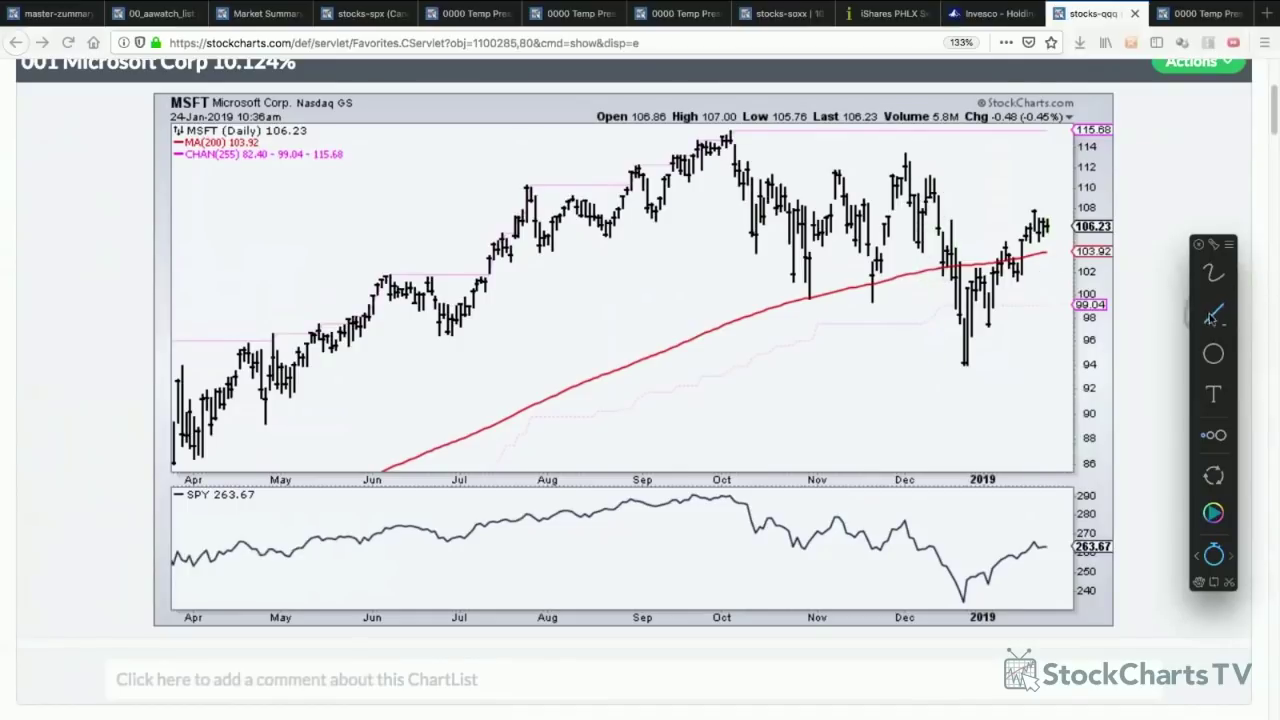
{"action": "left_click_drag", "start_coordinate": [805, 283], "coordinate": [928, 263]}
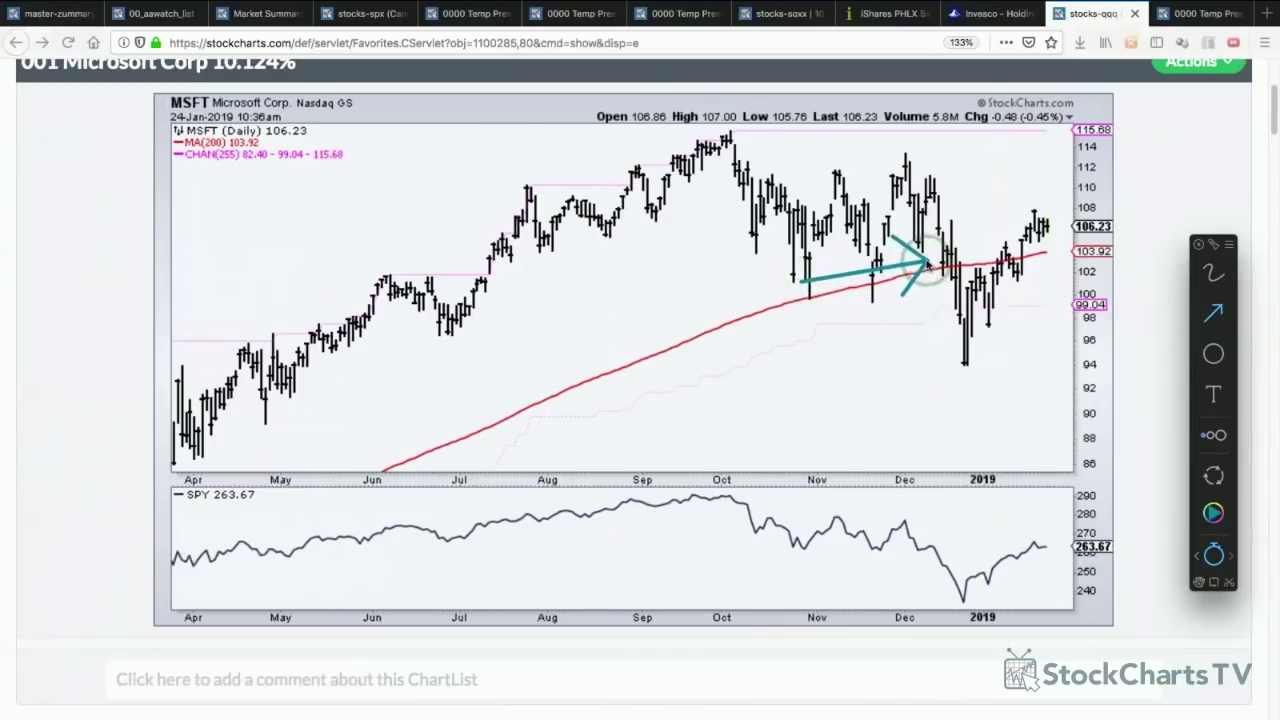
{"action": "key", "text": "Escape"}
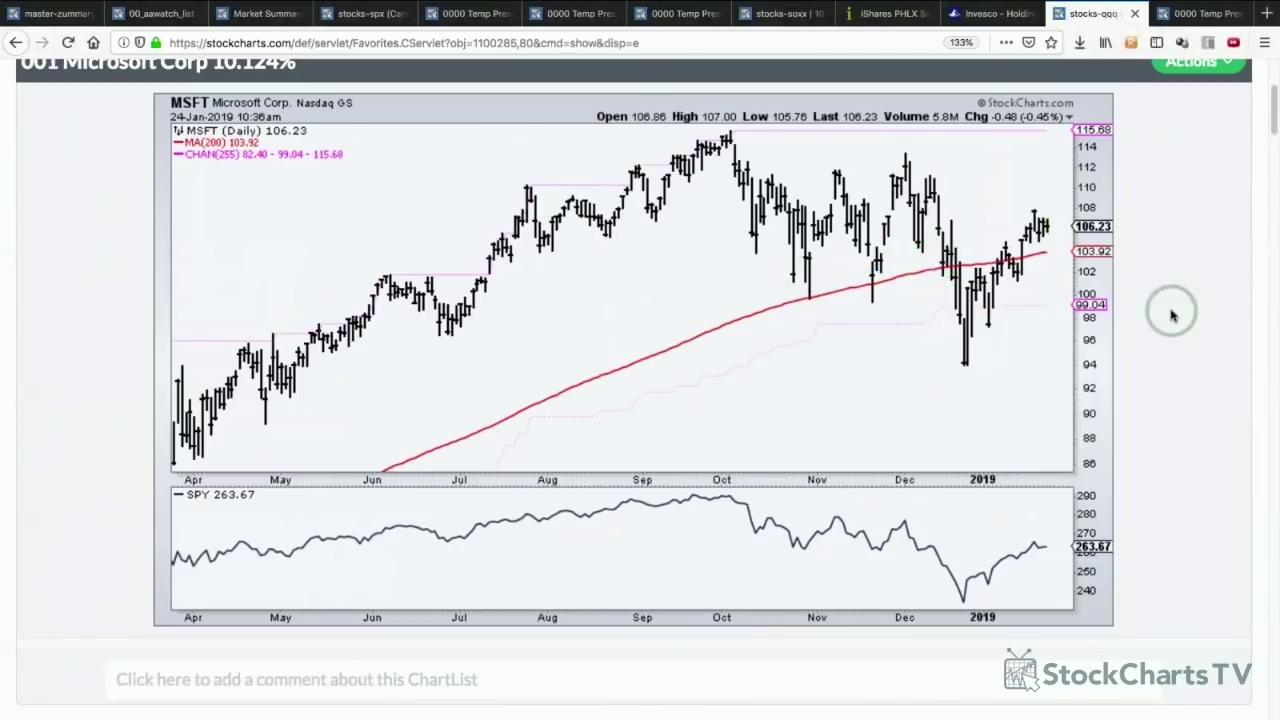
- On the MSFT chart, draw a falling line under the late-October and December lows and a horizontal resistance line from the early-December high
{"action": "key", "text": "ctrl+shift+a"}
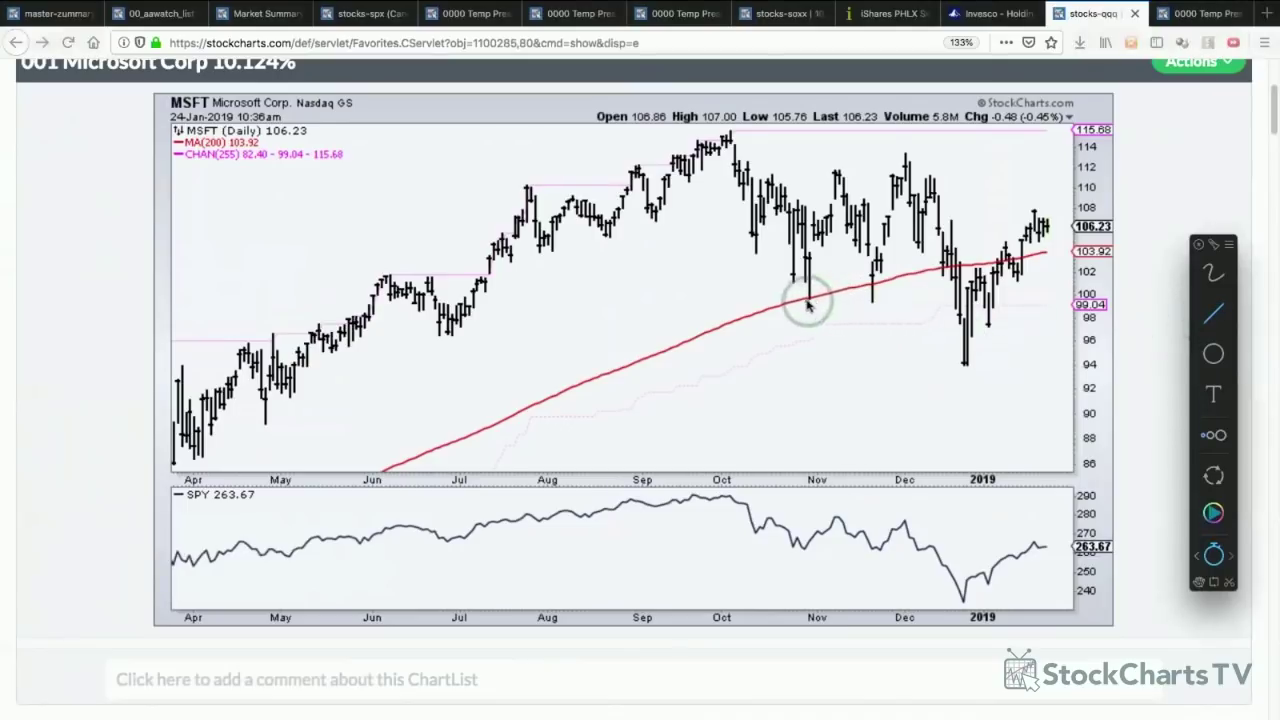
{"action": "left_click_drag", "start_coordinate": [806, 299], "coordinate": [977, 370]}
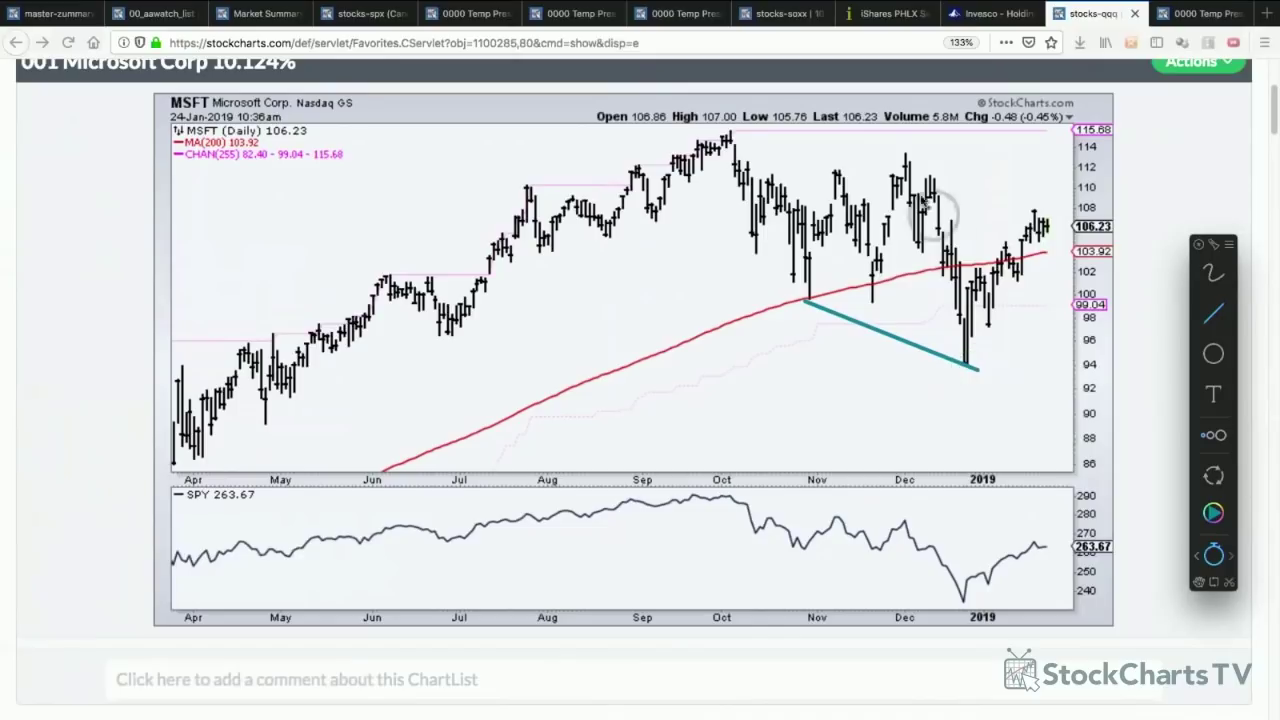
{"action": "left_click_drag", "start_coordinate": [903, 153], "coordinate": [1070, 157]}
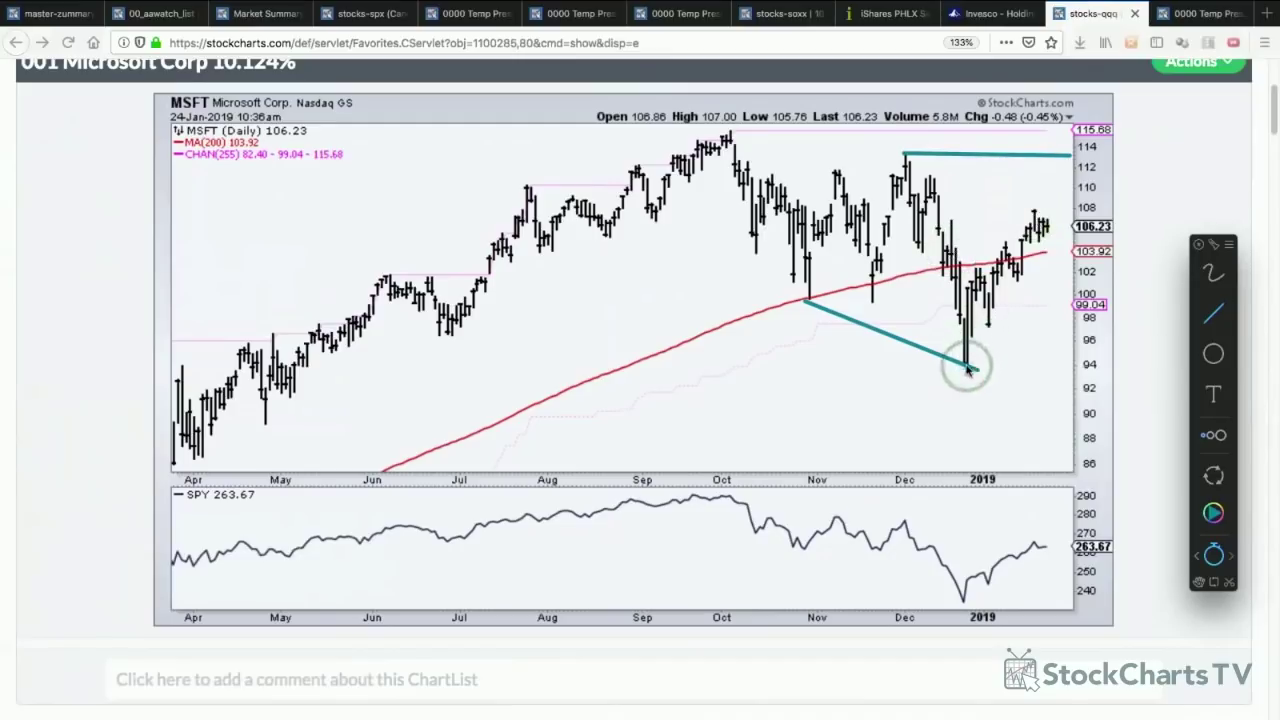
- Bracket MSFT's rise from the December low with two rising lines, mark short horizontal support under the latest January prices, and clear the annotations
{"action": "left_click_drag", "start_coordinate": [968, 370], "coordinate": [1054, 230]}
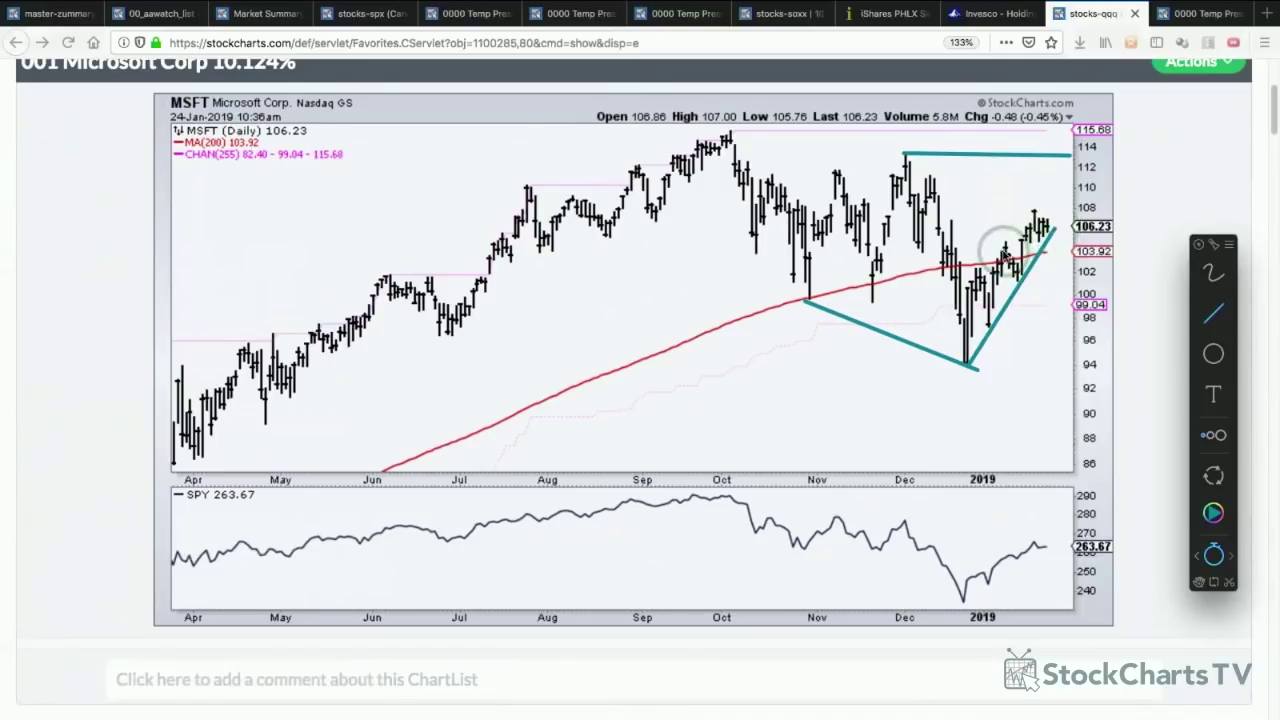
{"action": "mouse_move", "coordinate": [975, 268]}
{"action": "left_mouse_down"}
{"action": "mouse_move", "coordinate": [1037, 195]}
{"action": "mouse_move", "coordinate": [1052, 241]}
{"action": "mouse_move", "coordinate": [1072, 244]}
{"action": "left_mouse_up"}
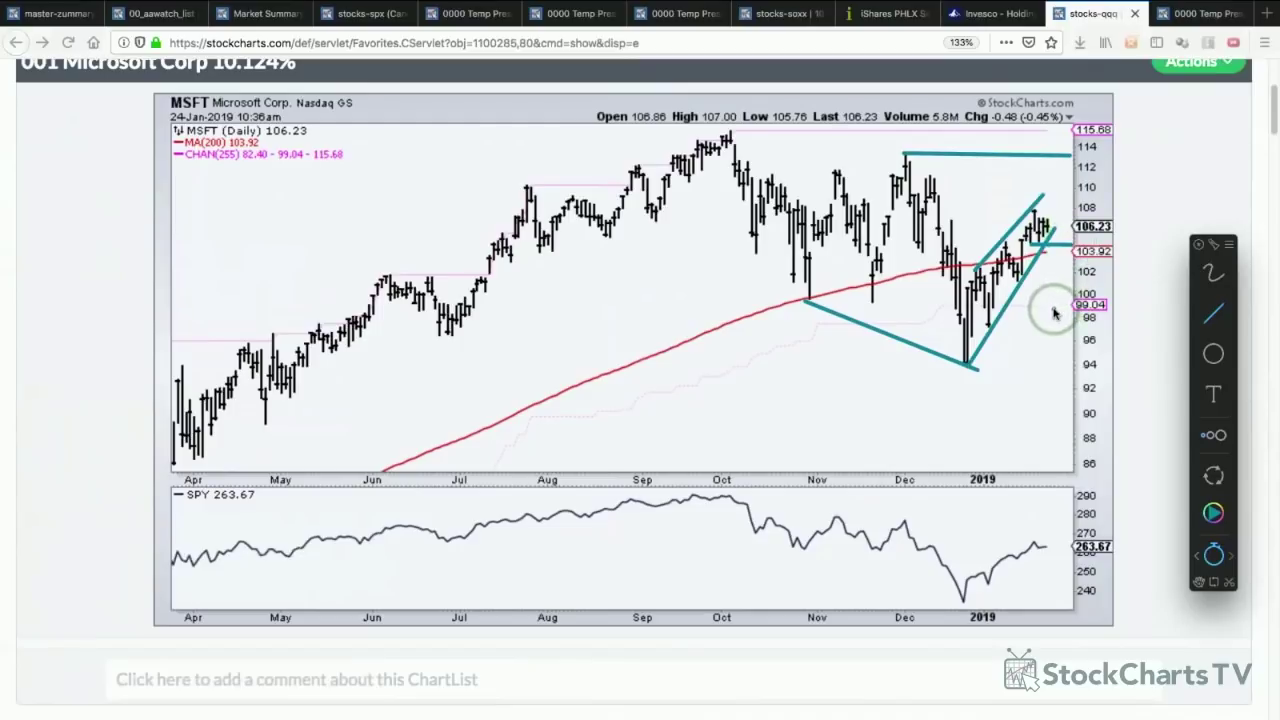
{"action": "key", "text": "Escape"}
- On the AMZN chart, draw a falling line under the late-October and December lows and a horizontal resistance line from the early-December high
{"action": "scroll", "coordinate": [1040, 318], "scroll_direction": "down", "scroll_amount": 3}
{"action": "scroll", "coordinate": [1032, 320], "scroll_direction": "down", "scroll_amount": 3}
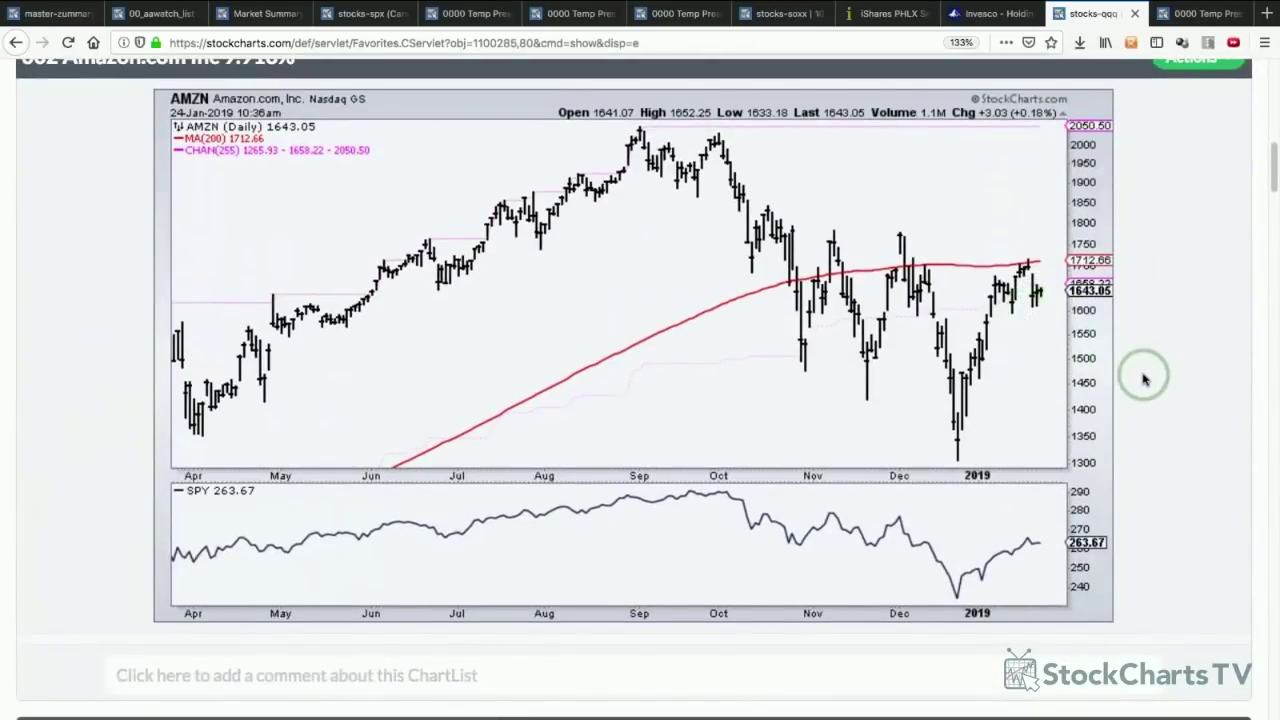
{"action": "key", "text": "alt+space"}
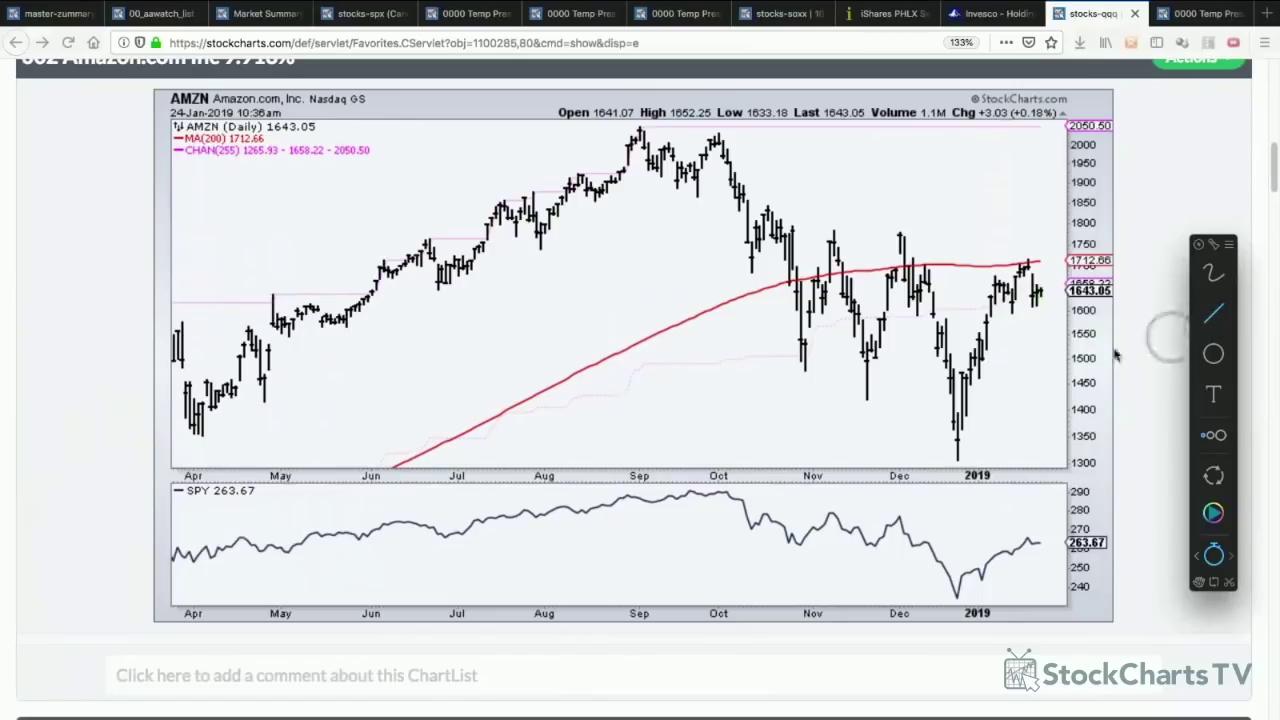
{"action": "mouse_move", "coordinate": [804, 373]}
{"action": "left_mouse_down"}
{"action": "mouse_move", "coordinate": [958, 448]}
{"action": "mouse_move", "coordinate": [966, 465]}
{"action": "left_mouse_up"}
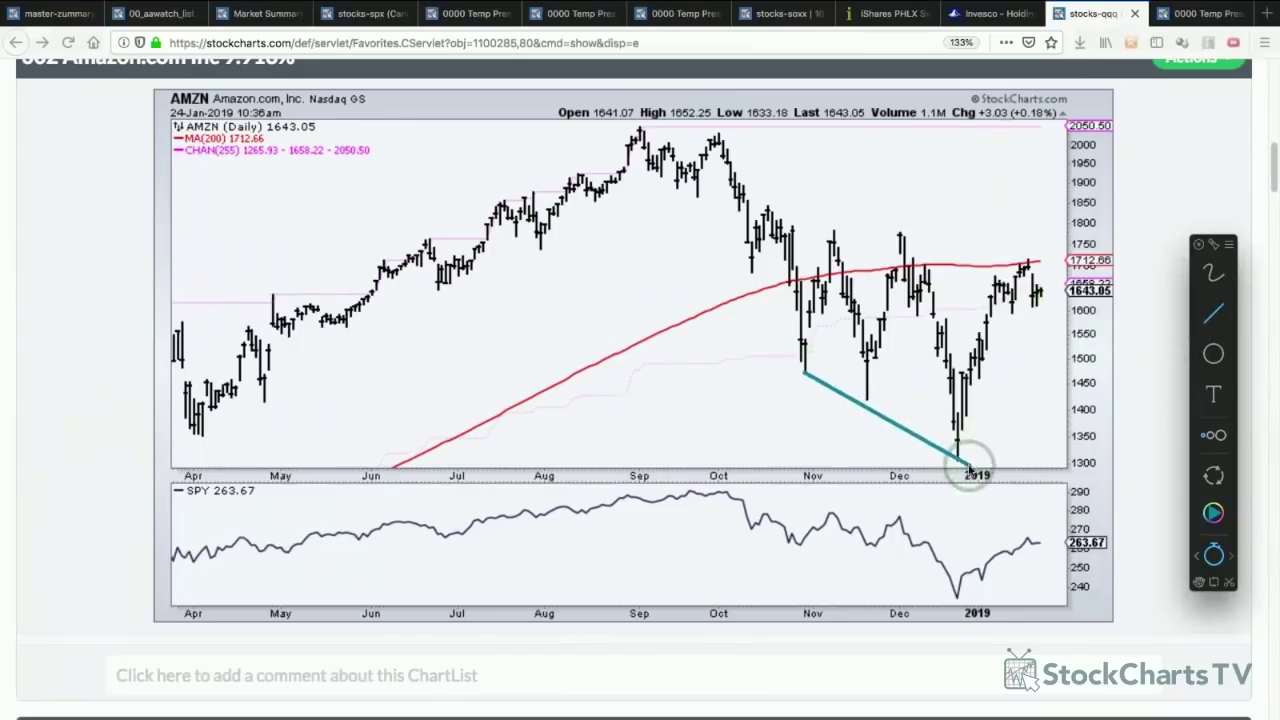
{"action": "left_click_drag", "start_coordinate": [900, 233], "coordinate": [1072, 236]}
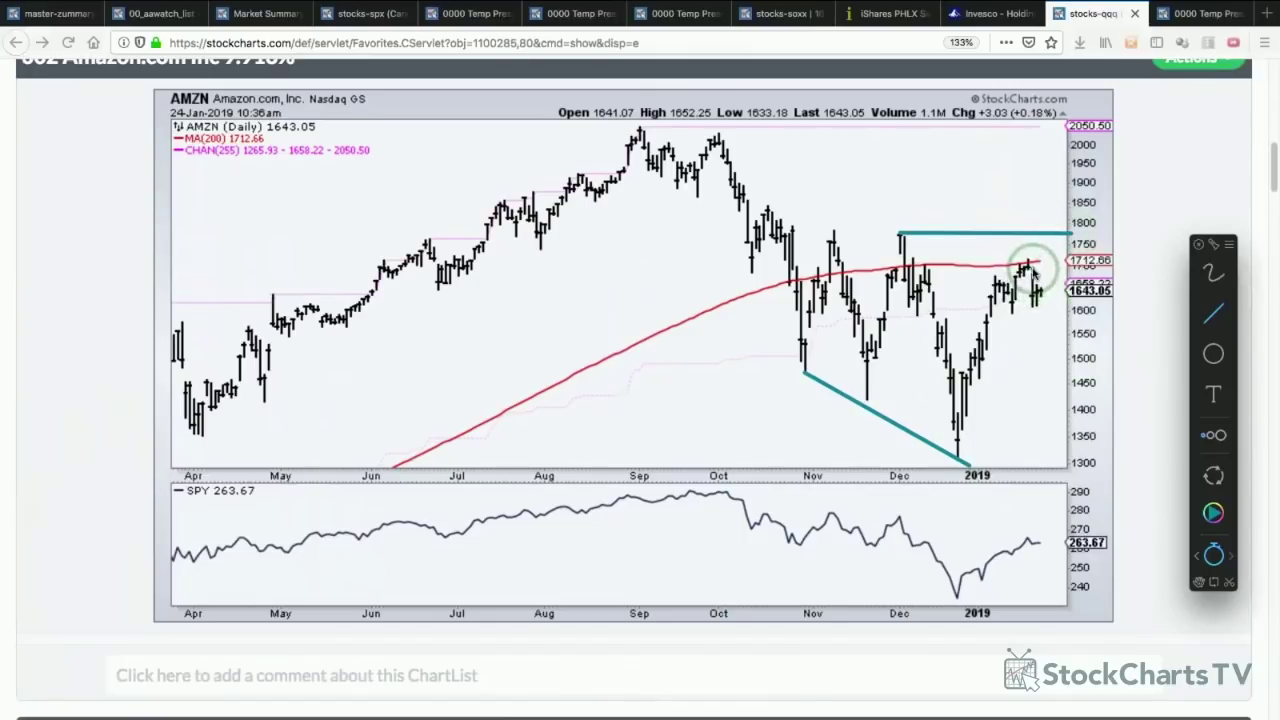
- Mark AMZN's mid-January high with a small arrow, draw short horizontal support near 1600 under the January lows, and clear the annotations
{"action": "left_click", "coordinate": [1200, 313]}
{"action": "mouse_move", "coordinate": [1032, 264]}
{"action": "left_mouse_down"}
{"action": "mouse_move", "coordinate": [1046, 259]}
{"action": "mouse_move", "coordinate": [1036, 268]}
{"action": "left_mouse_up"}
{"action": "left_click", "coordinate": [1213, 313]}
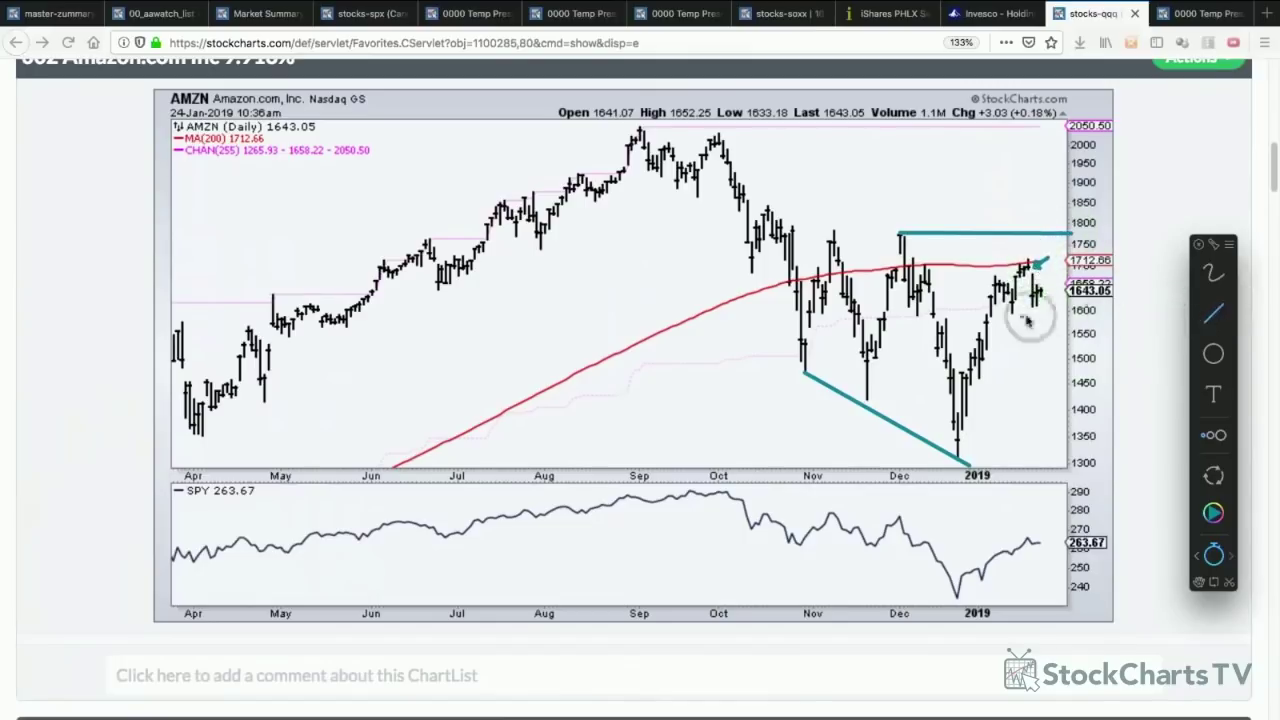
{"action": "left_click_drag", "start_coordinate": [1003, 312], "coordinate": [1070, 316]}
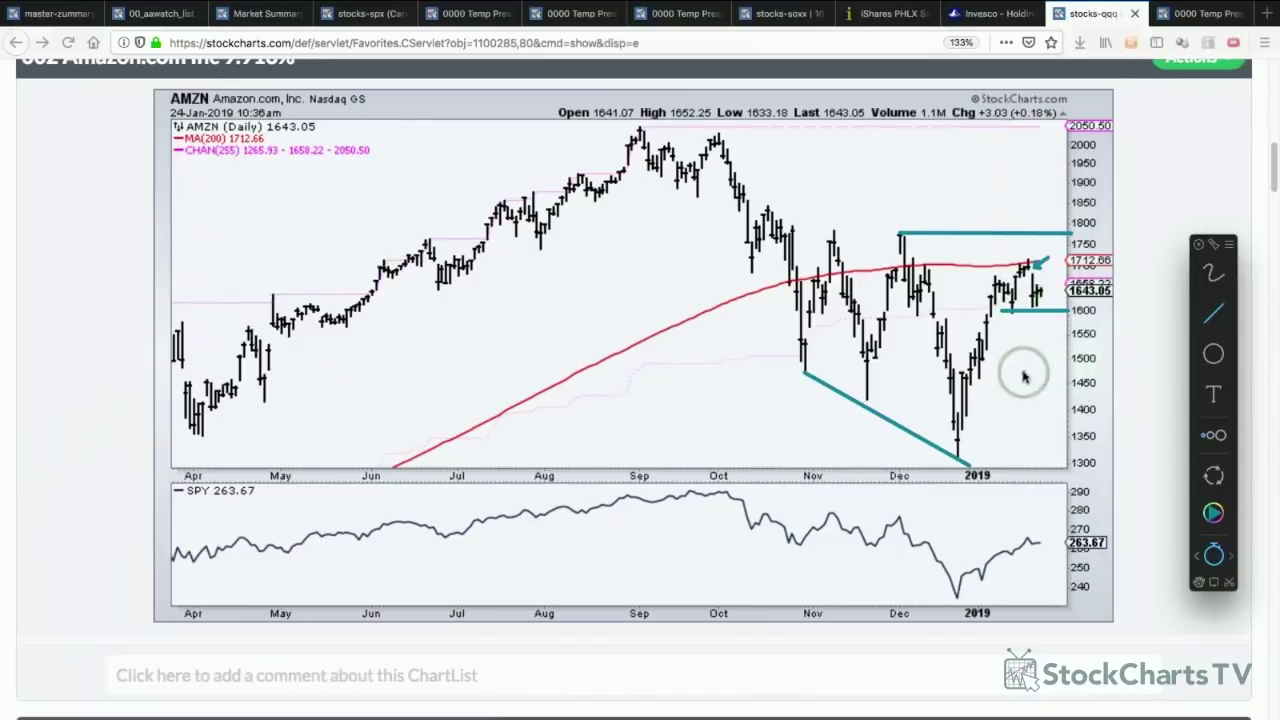
{"action": "key", "text": "Escape"}
- On the AAPL chart, draw a steep falling line along the lows from early November to late December
{"action": "scroll", "coordinate": [1025, 378], "scroll_direction": "down", "scroll_amount": 5}
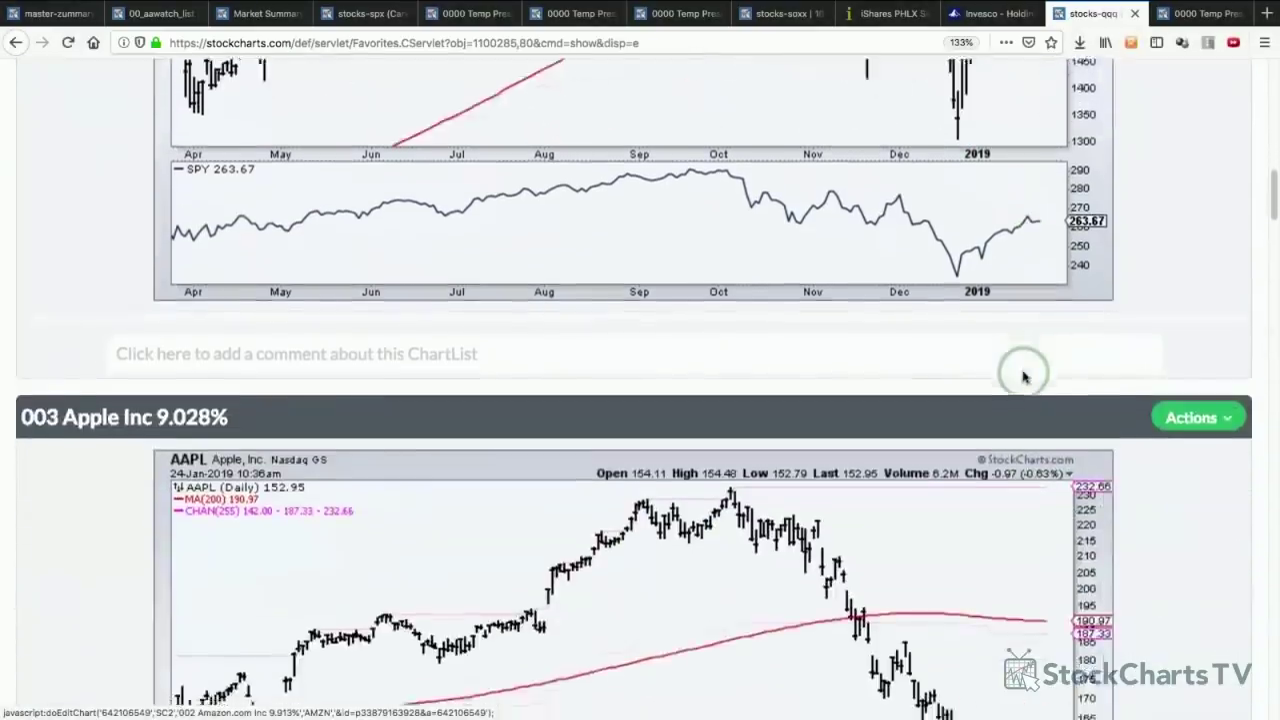
{"action": "scroll", "coordinate": [1025, 378], "scroll_direction": "down", "scroll_amount": 1}
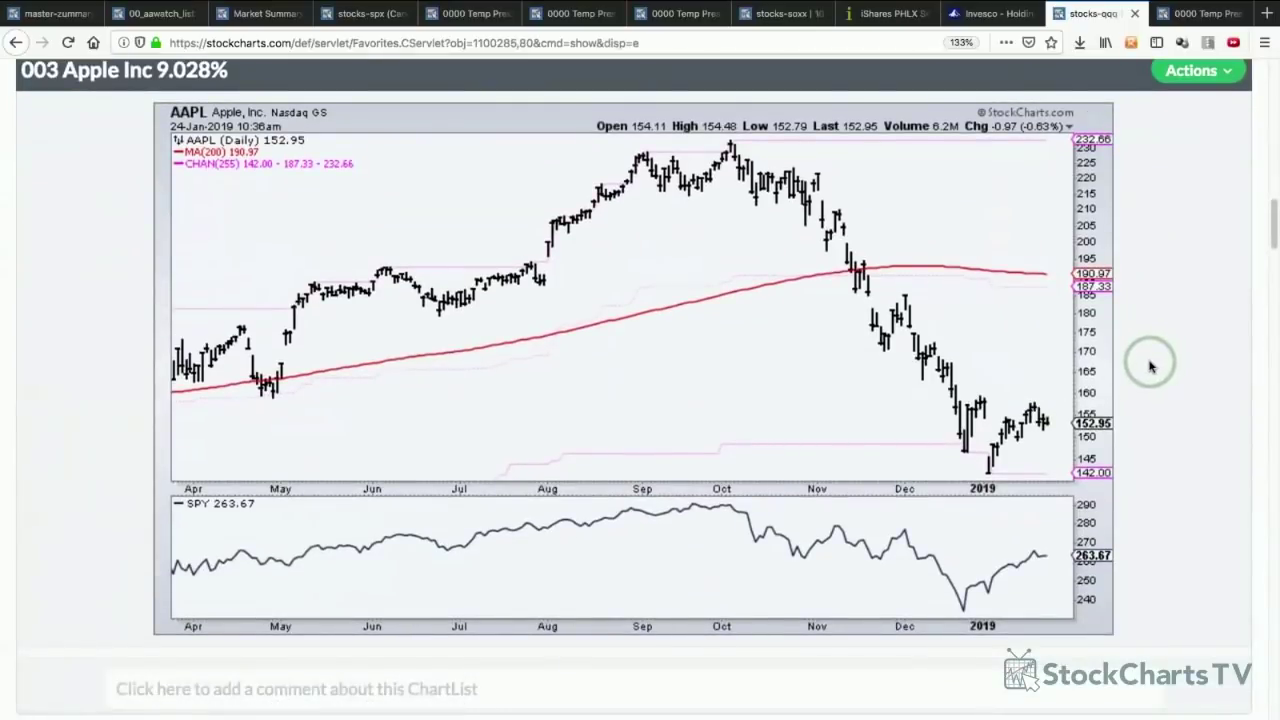
{"action": "key", "text": "ctrl+super+a"}
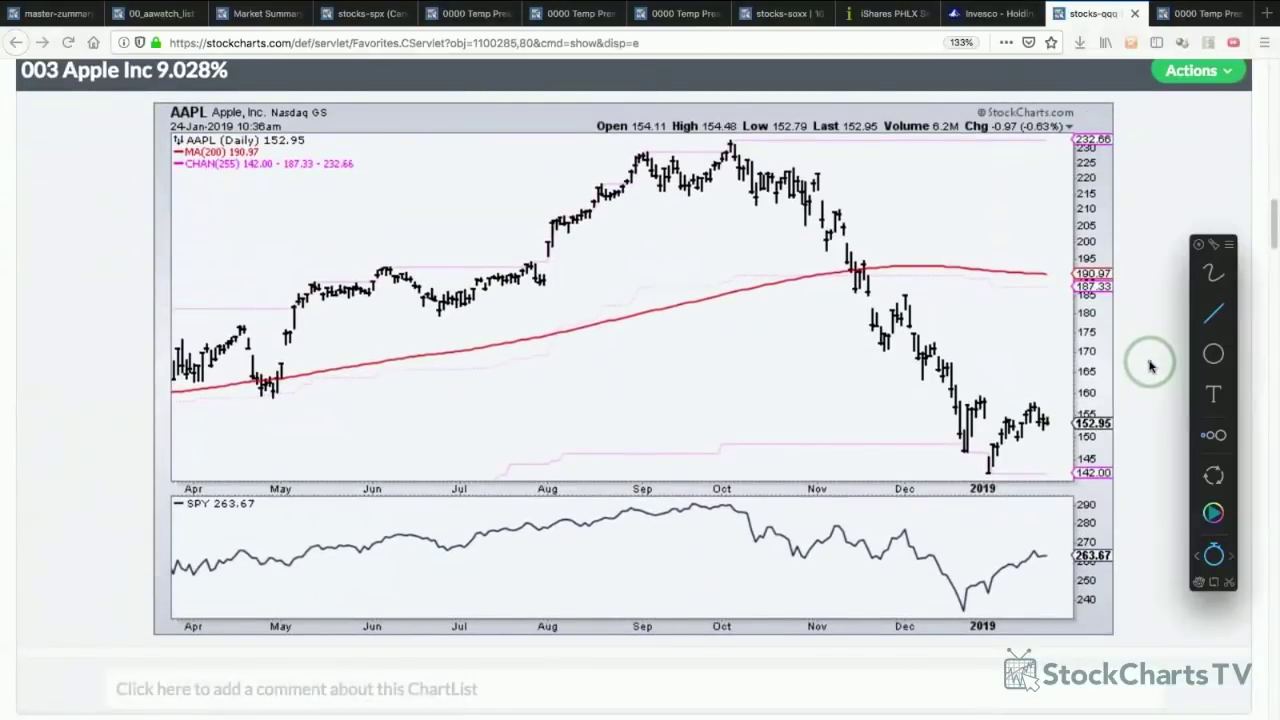
{"action": "left_click", "coordinate": [1212, 316]}
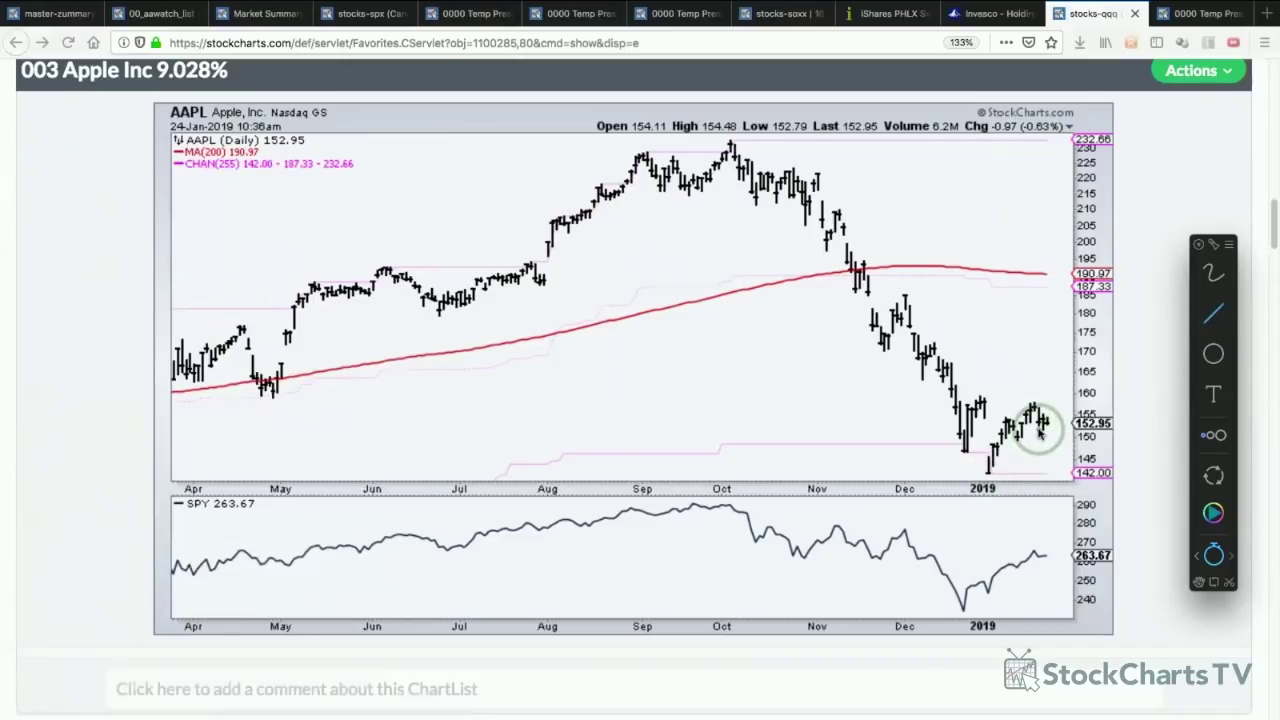
{"action": "left_click_drag", "start_coordinate": [818, 252], "coordinate": [977, 468]}
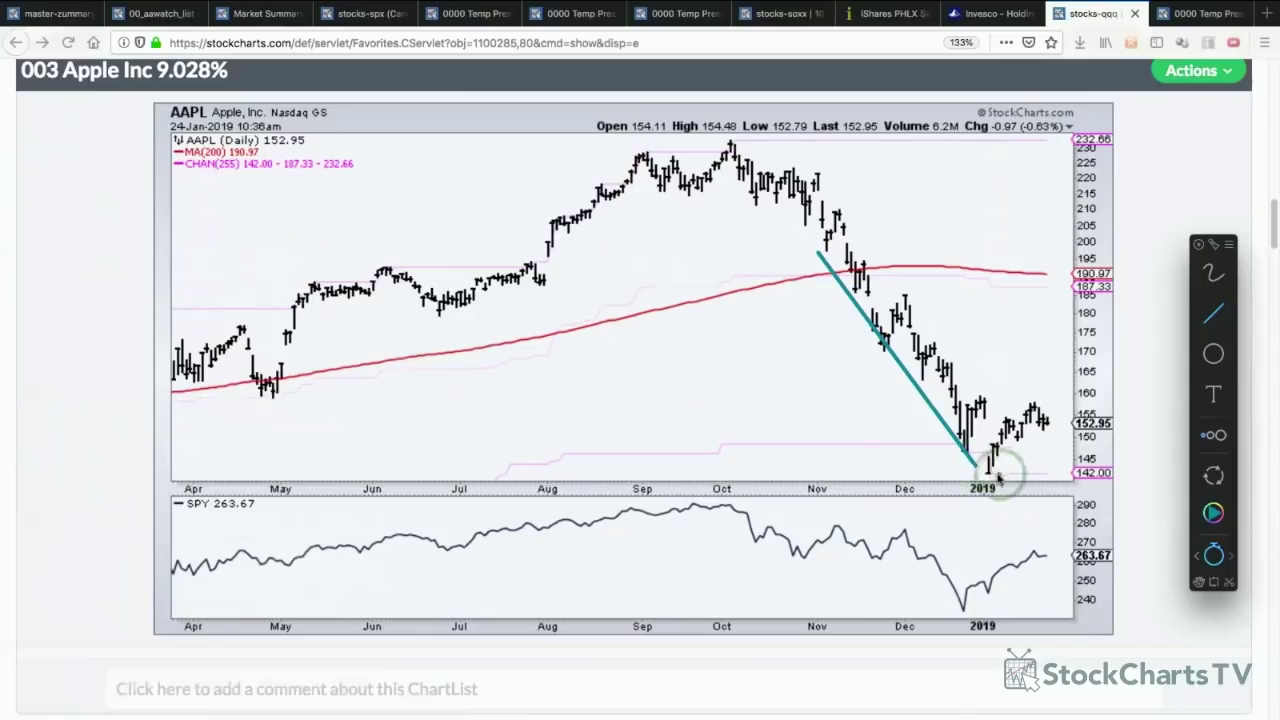
- Bracket AAPL's January bounce with two rising lines, draw resistance near 160 from the late-December highs, and clear the annotations
{"action": "mouse_move", "coordinate": [988, 478]}
{"action": "left_mouse_down"}
{"action": "mouse_move", "coordinate": [1047, 407]}
{"action": "mouse_move", "coordinate": [1020, 410]}
{"action": "mouse_move", "coordinate": [1038, 399]}
{"action": "left_mouse_up"}
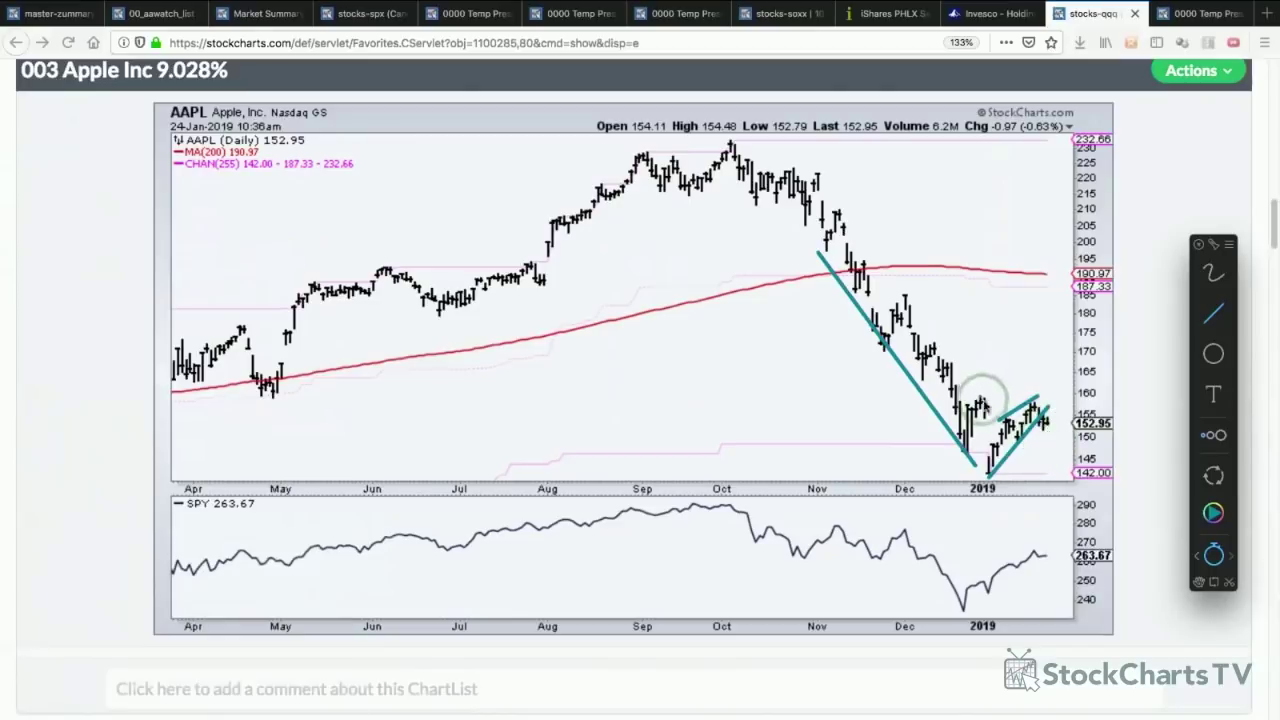
{"action": "left_click_drag", "start_coordinate": [980, 398], "coordinate": [1066, 396]}
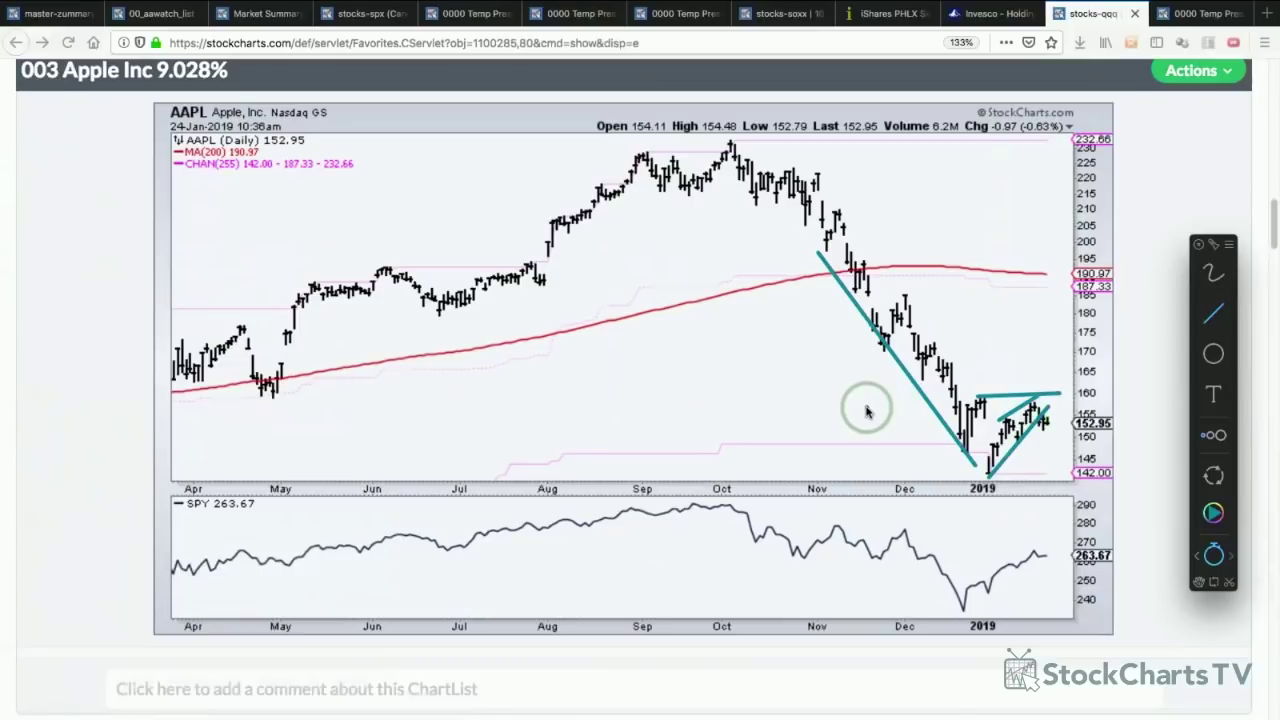
{"action": "key", "text": "Escape"}
- On the GOOGL chart, draw trendlines under the October to December lows, across from the early-December high, and up from the December low through January
{"action": "scroll", "coordinate": [866, 411], "scroll_direction": "down", "scroll_amount": 8}
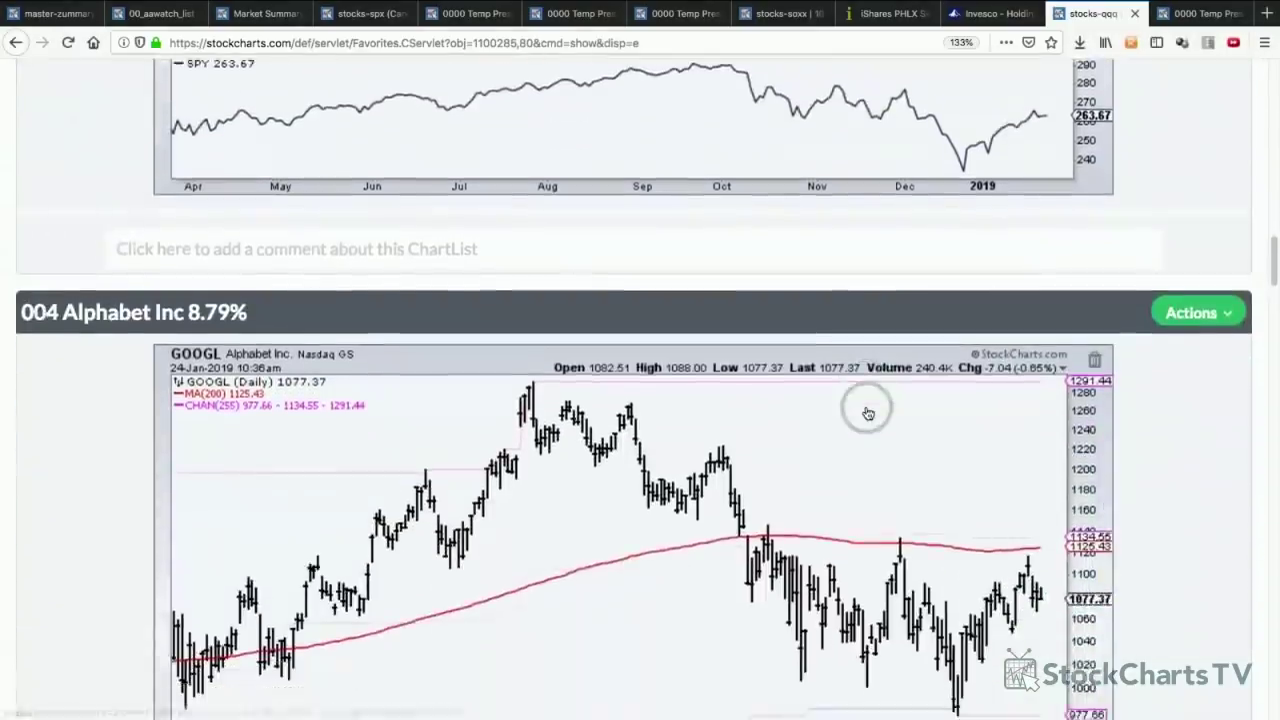
{"action": "scroll", "coordinate": [868, 413], "scroll_direction": "down", "scroll_amount": 2}
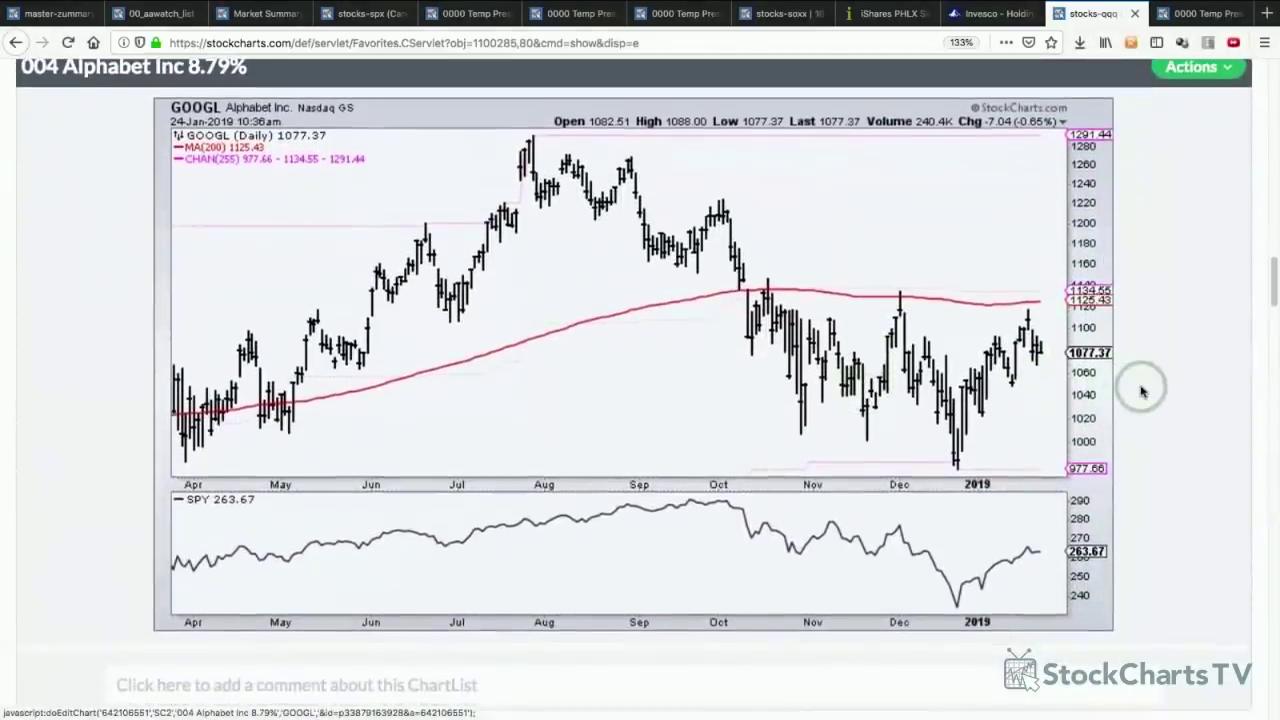
{"action": "key", "text": "ctrl+shift+d"}
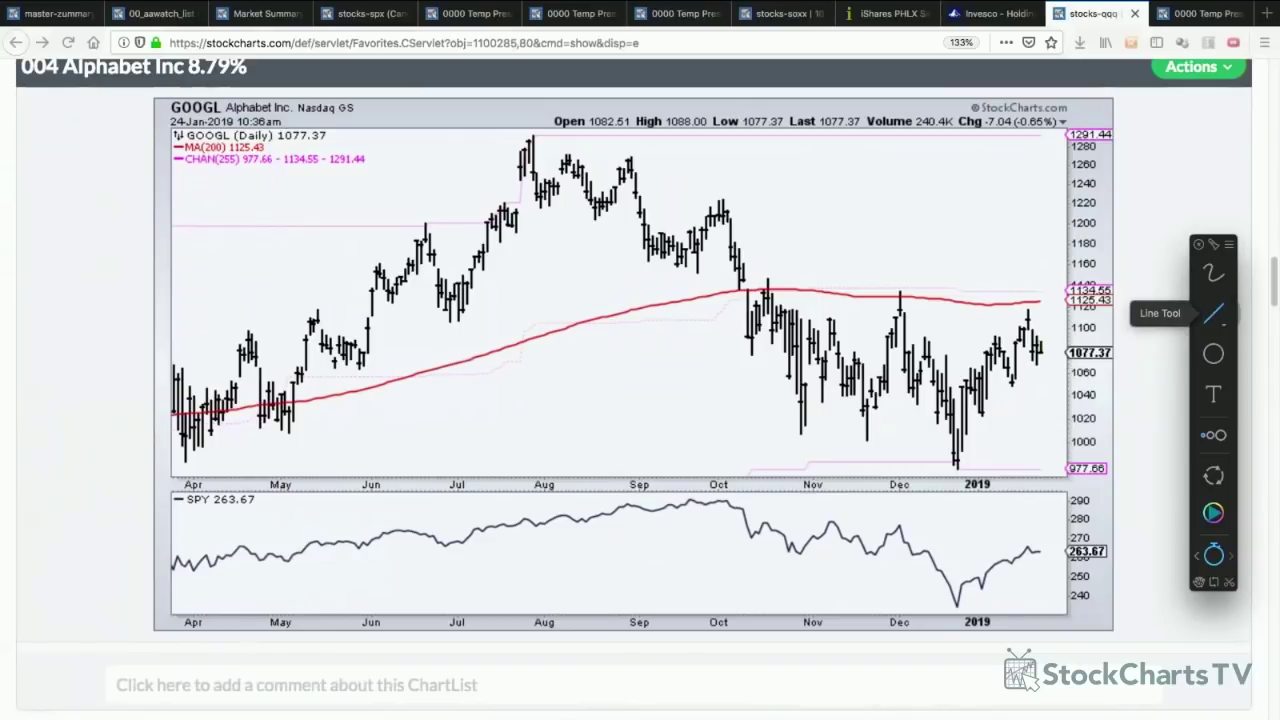
{"action": "left_click", "coordinate": [1212, 317]}
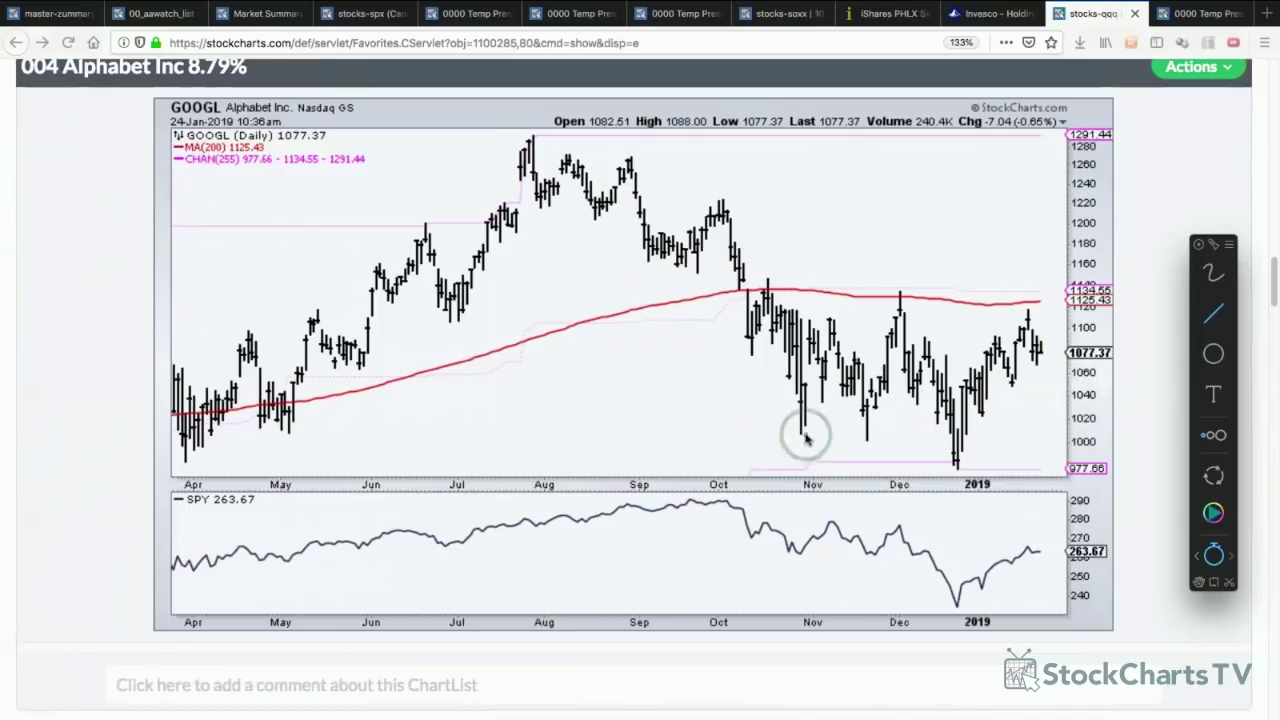
{"action": "left_click_drag", "start_coordinate": [787, 430], "coordinate": [973, 476]}
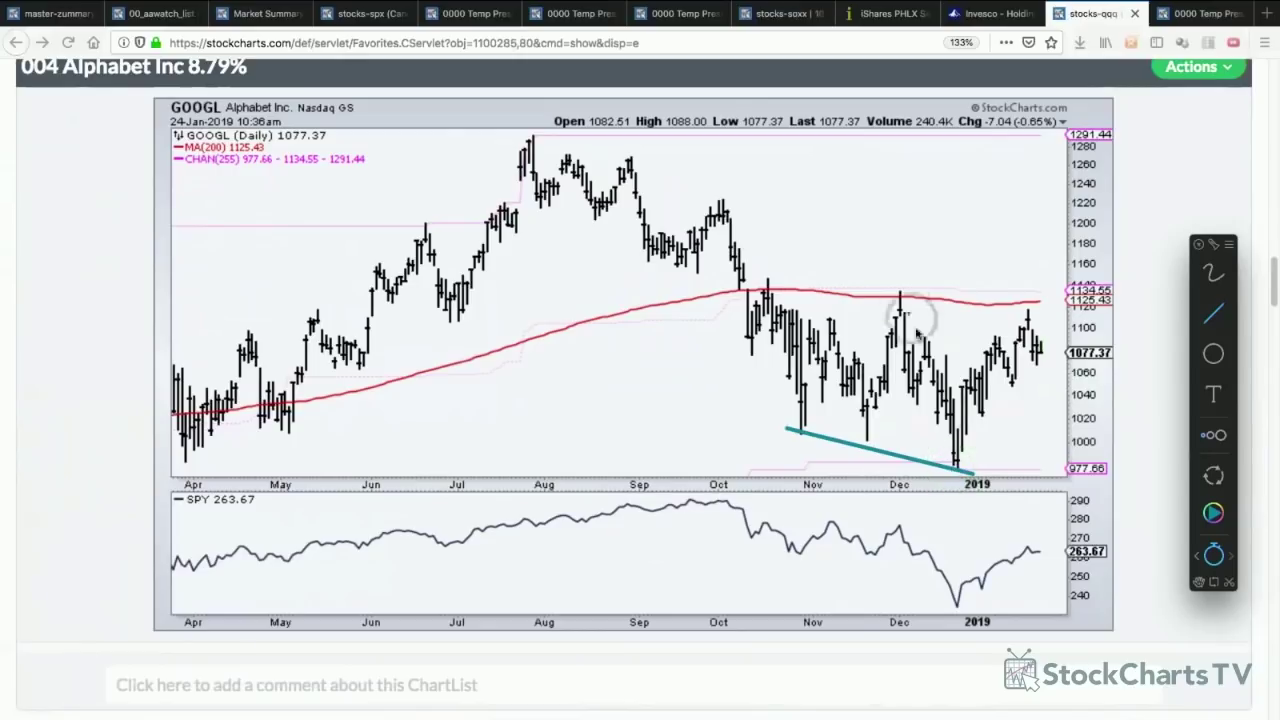
{"action": "left_click_drag", "start_coordinate": [898, 289], "coordinate": [1090, 290]}
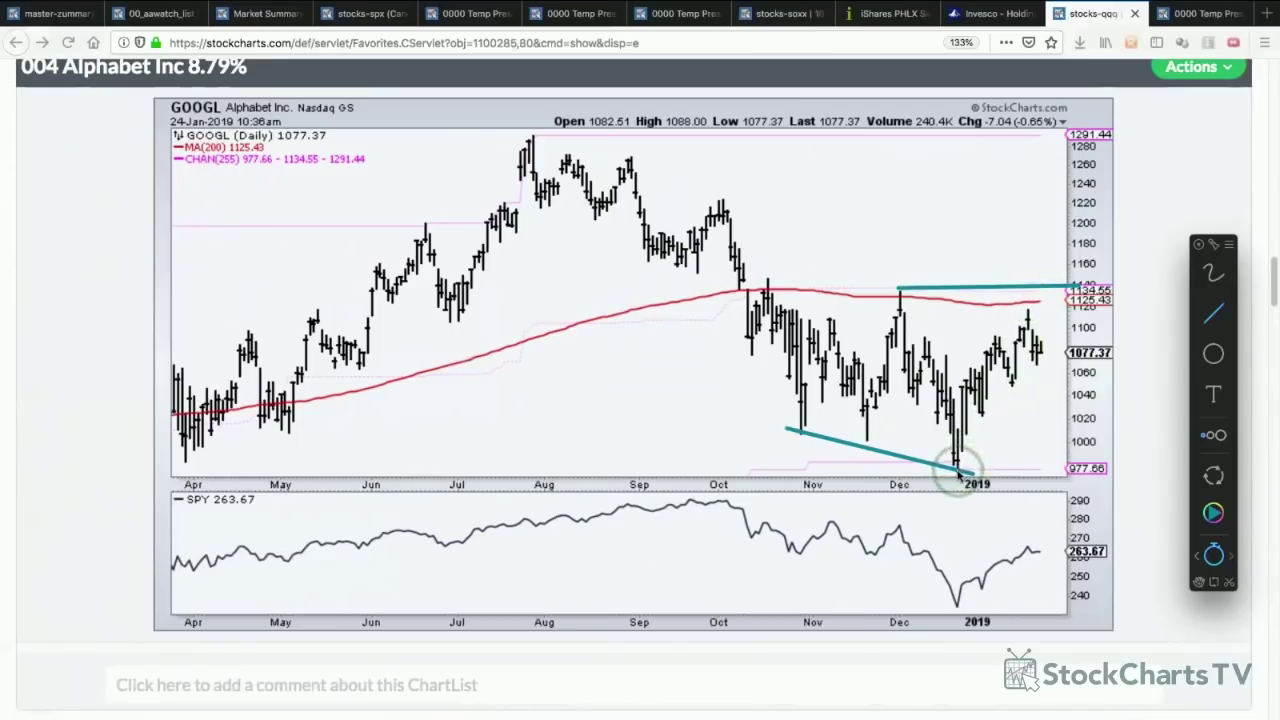
{"action": "left_click_drag", "start_coordinate": [958, 473], "coordinate": [1040, 346]}
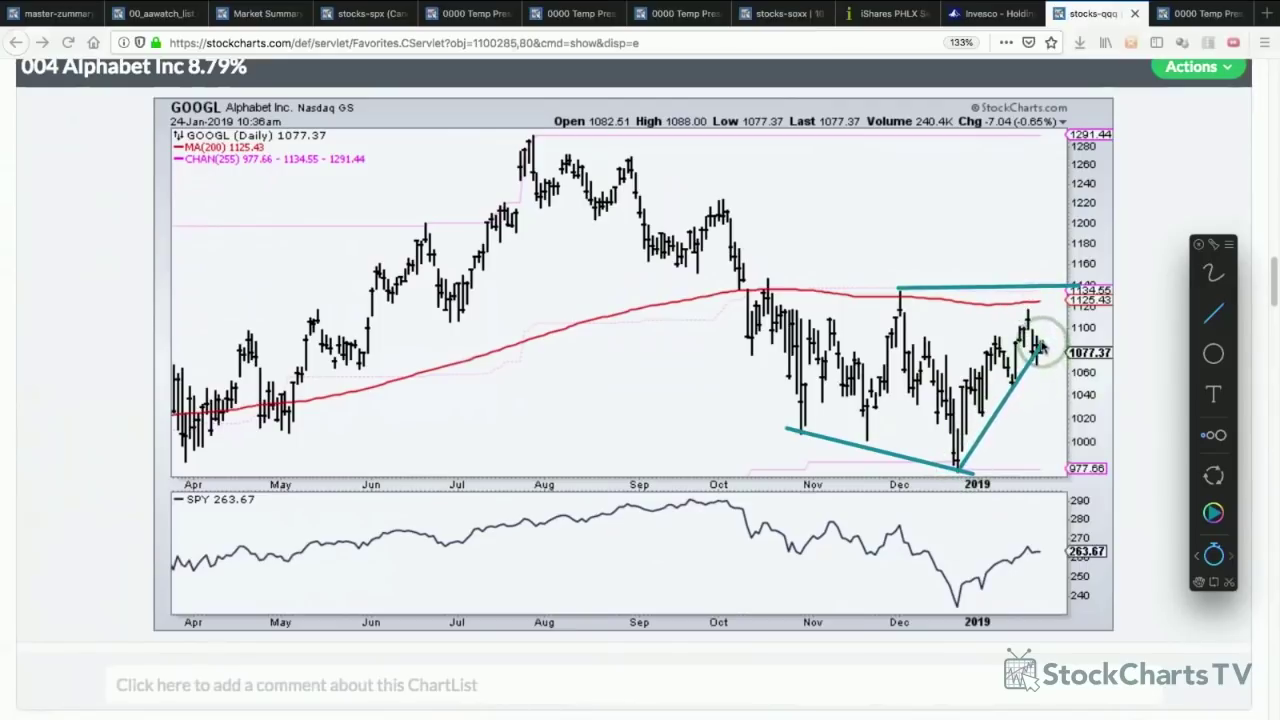
- On the GOOGL chart, draw a rising line along the January highs and short horizontal support near 1050 from the mid-January low
{"action": "left_click_drag", "start_coordinate": [962, 370], "coordinate": [1030, 308]}
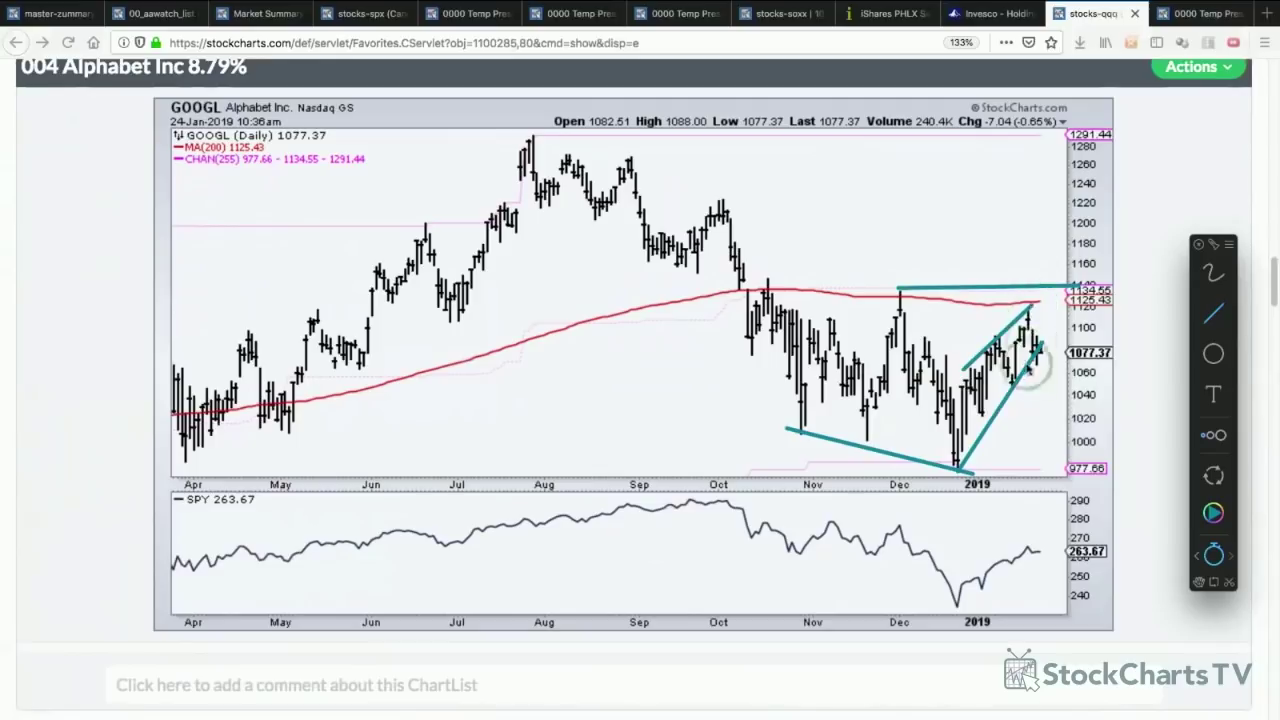
{"action": "left_click_drag", "start_coordinate": [1003, 385], "coordinate": [1070, 389]}
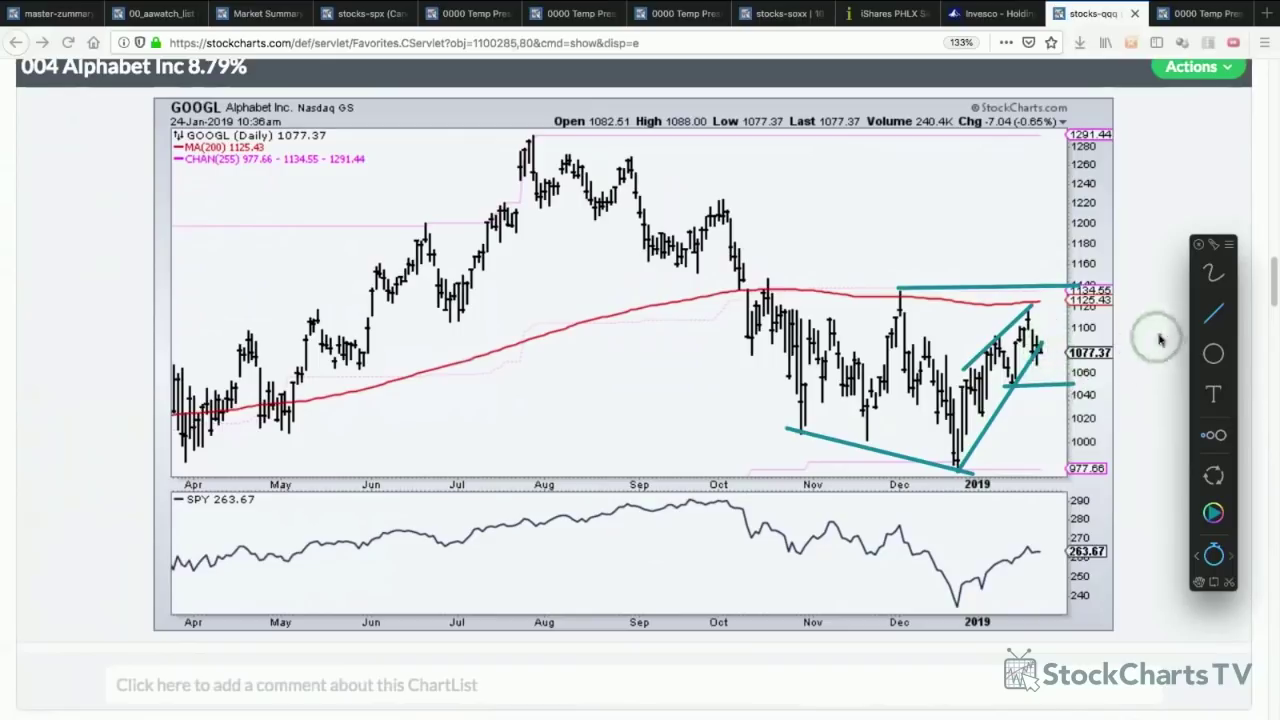
- Add an up arrow below GOOGL's mid-January low and a down arrow from the latest price through support, and clear the annotations
{"action": "left_click", "coordinate": [1213, 314]}
{"action": "left_click_drag", "start_coordinate": [1013, 417], "coordinate": [1013, 395]}
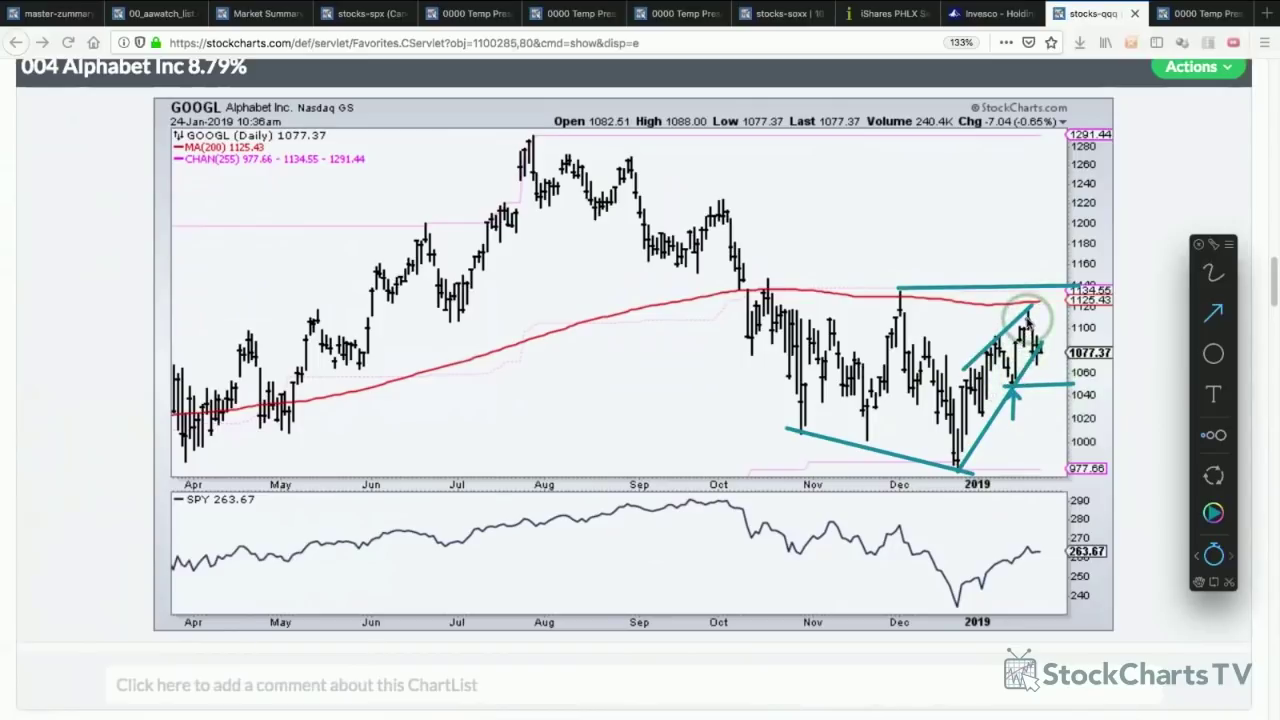
{"action": "left_click_drag", "start_coordinate": [1043, 346], "coordinate": [1054, 406]}
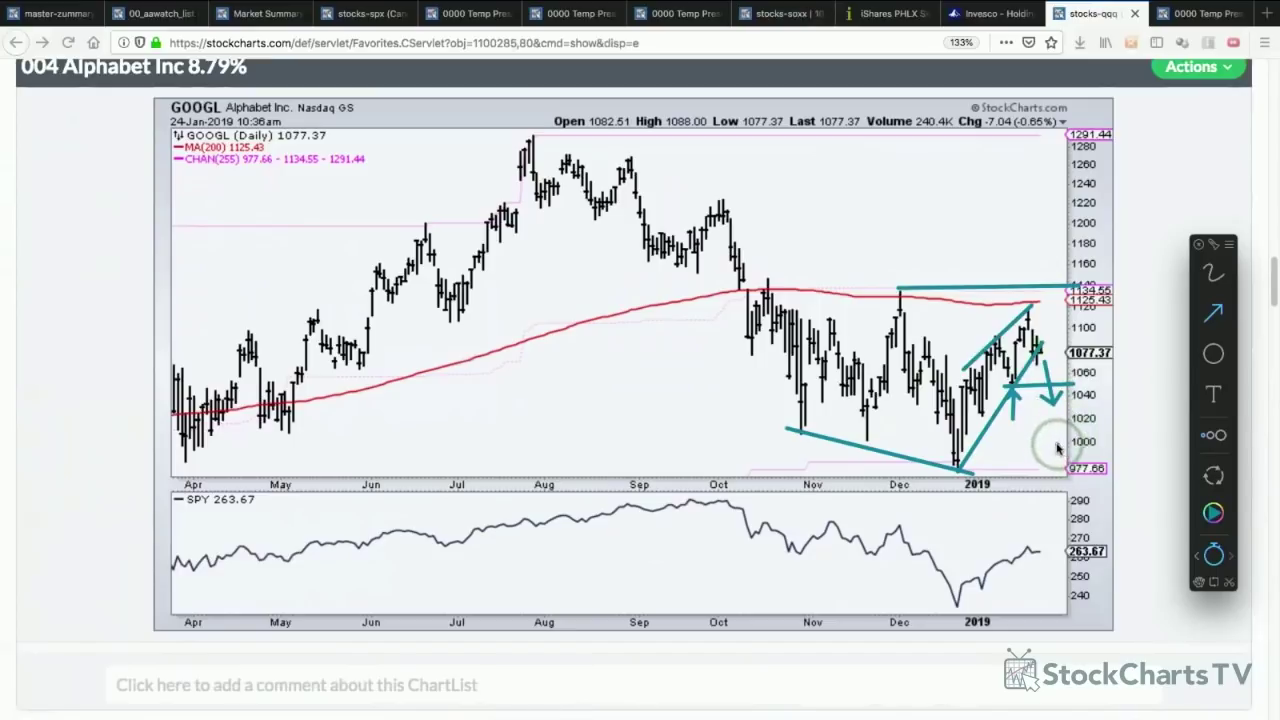
{"action": "key", "text": "Escape"}
- On the FB chart, draw a falling line along the November–December lows and horizontal lines near 147 and 165, and clear them
{"action": "scroll", "coordinate": [1027, 465], "scroll_direction": "down", "scroll_amount": 1}
{"action": "scroll", "coordinate": [1027, 465], "scroll_direction": "down", "scroll_amount": 5}
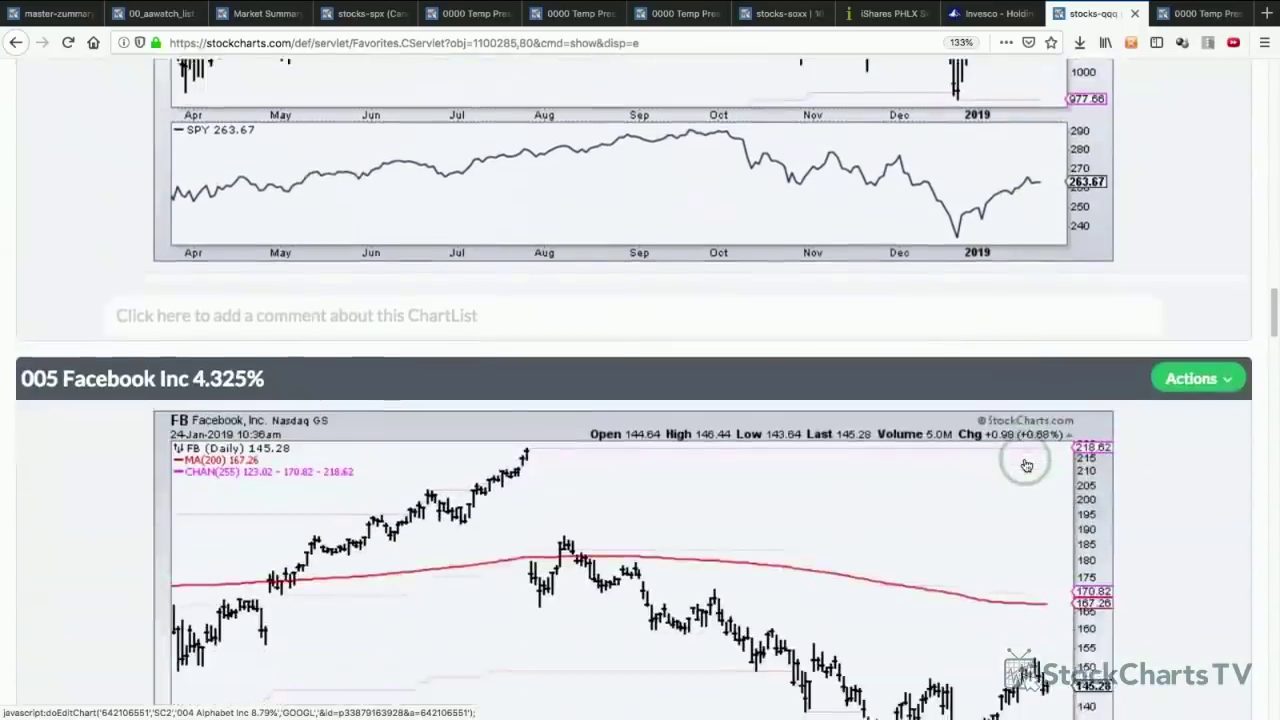
{"action": "scroll", "coordinate": [1027, 465], "scroll_direction": "down", "scroll_amount": 1}
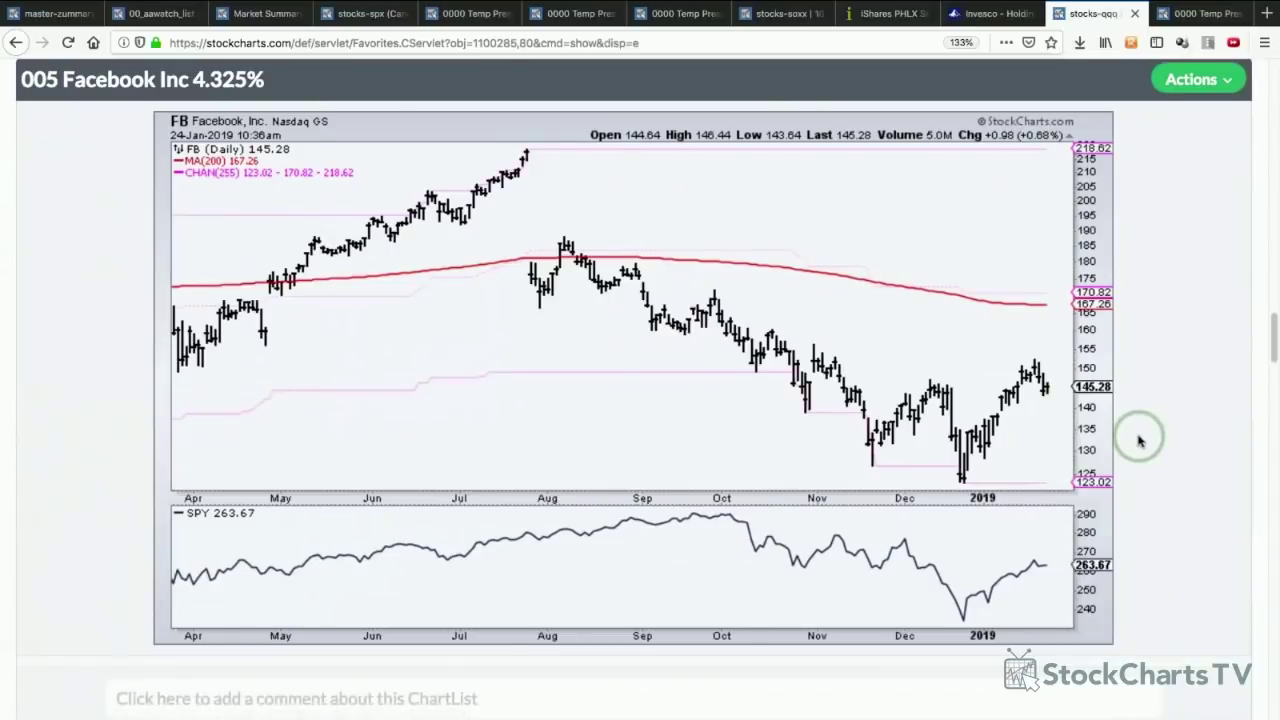
{"action": "key", "text": "ctrl+shift+a"}
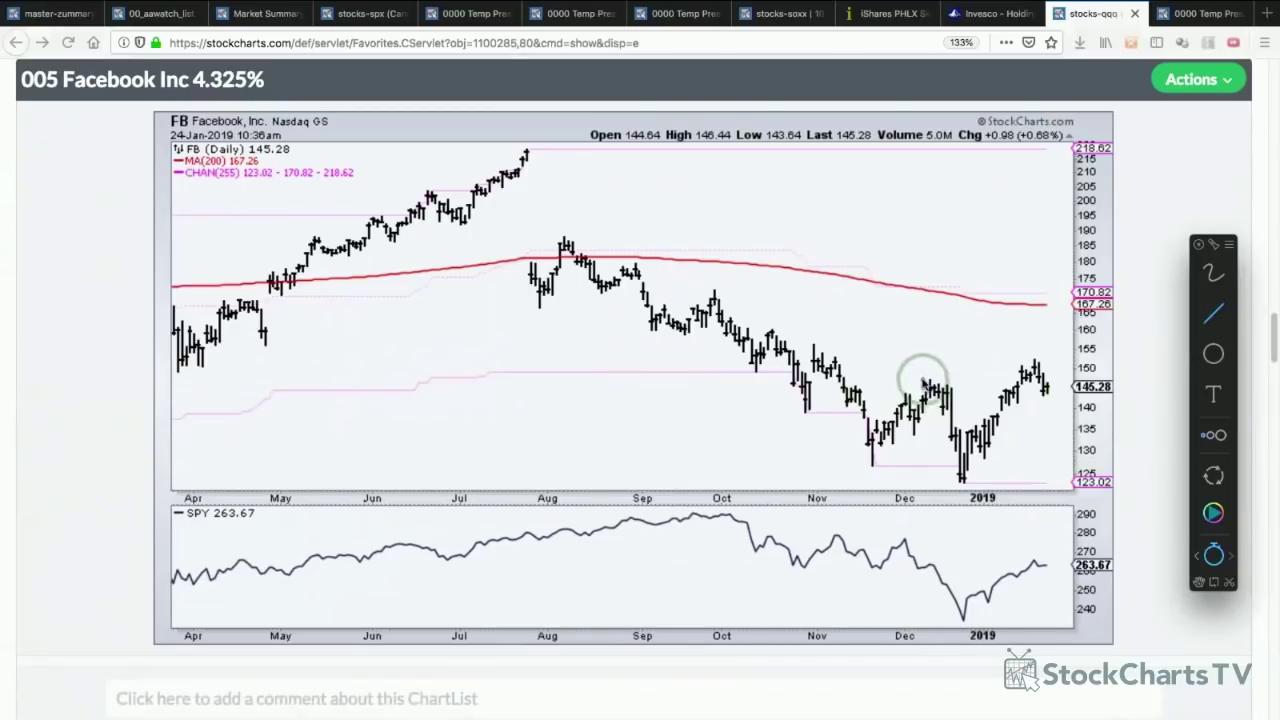
{"action": "left_click_drag", "start_coordinate": [778, 407], "coordinate": [971, 488]}
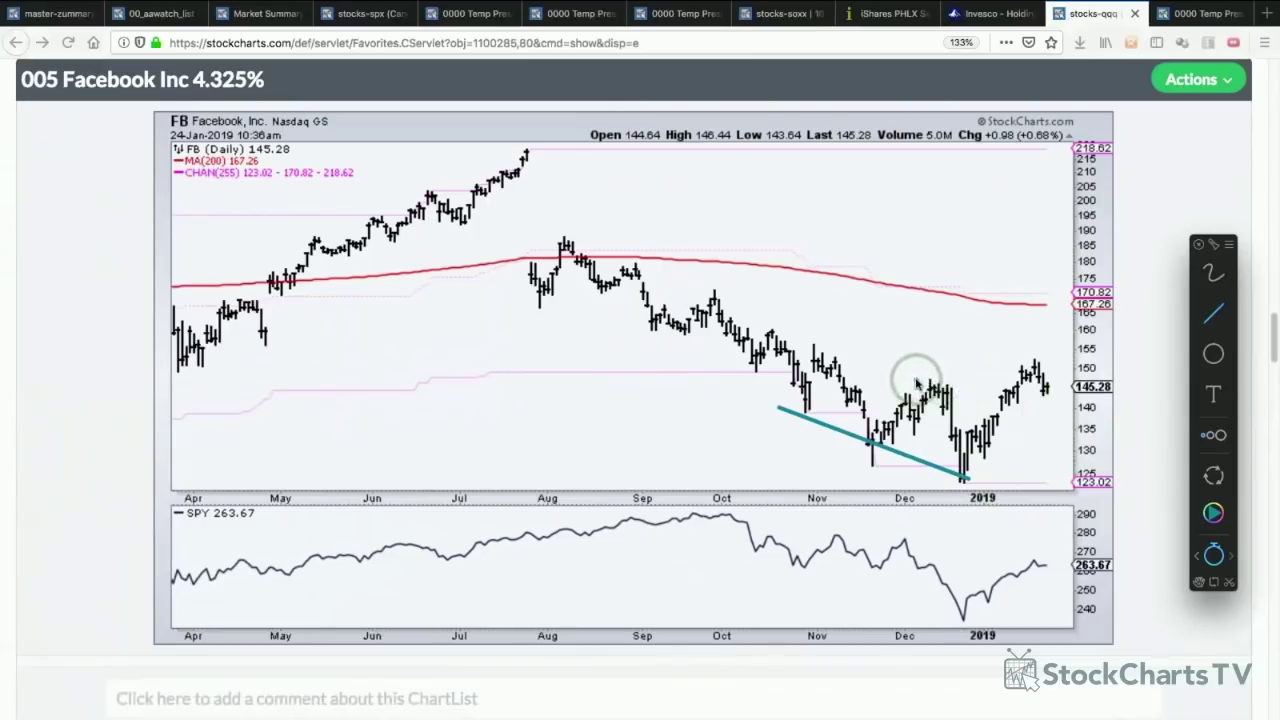
{"action": "left_click_drag", "start_coordinate": [917, 382], "coordinate": [1030, 381]}
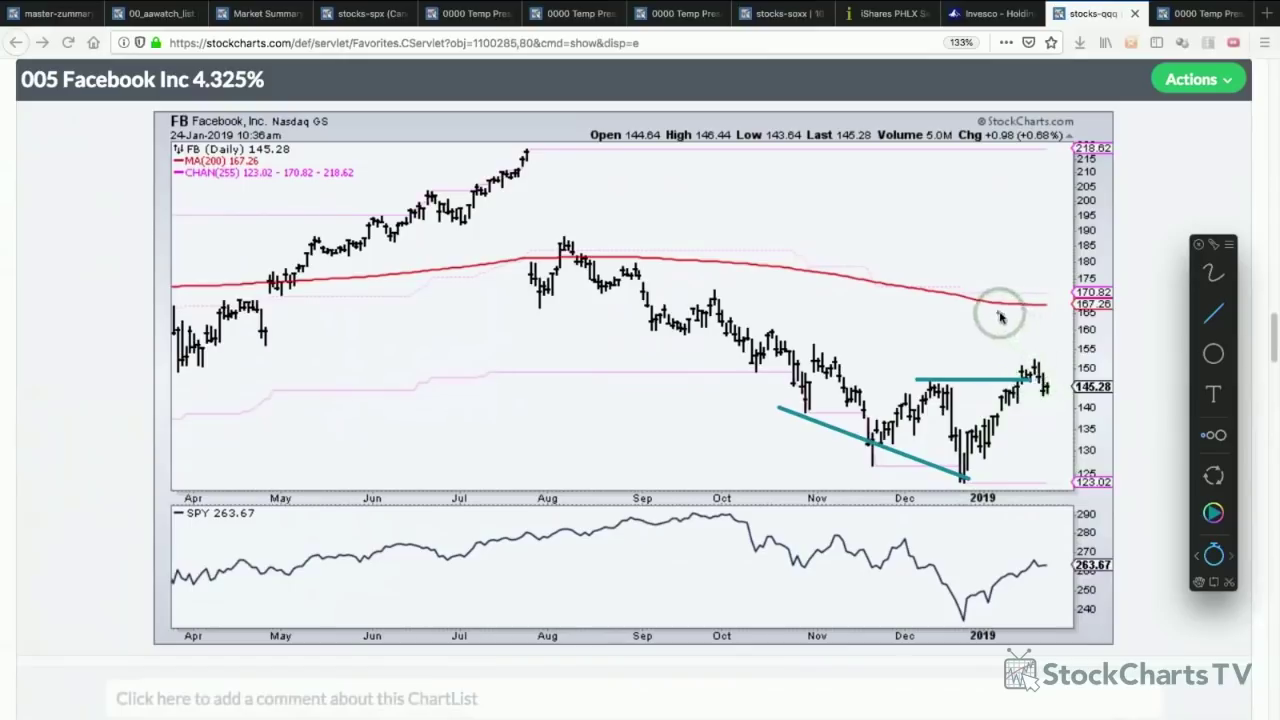
{"action": "left_click_drag", "start_coordinate": [983, 311], "coordinate": [1062, 311]}
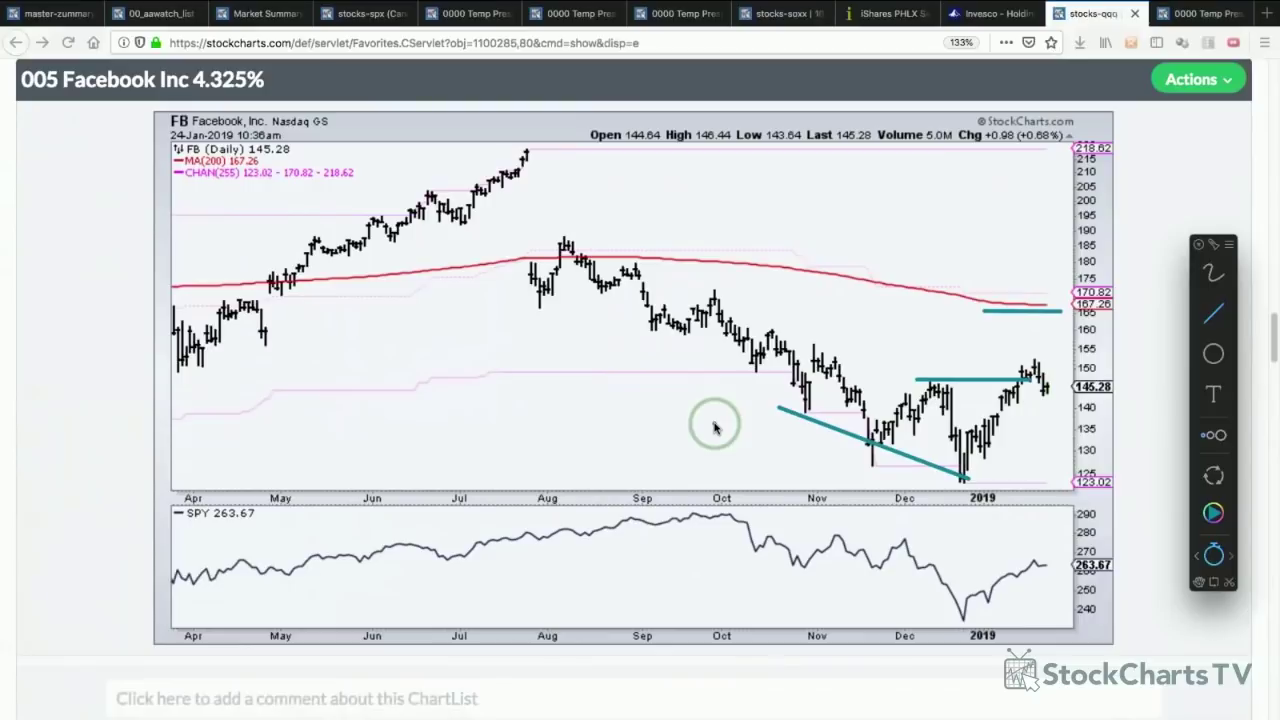
{"action": "key", "text": "Escape"}
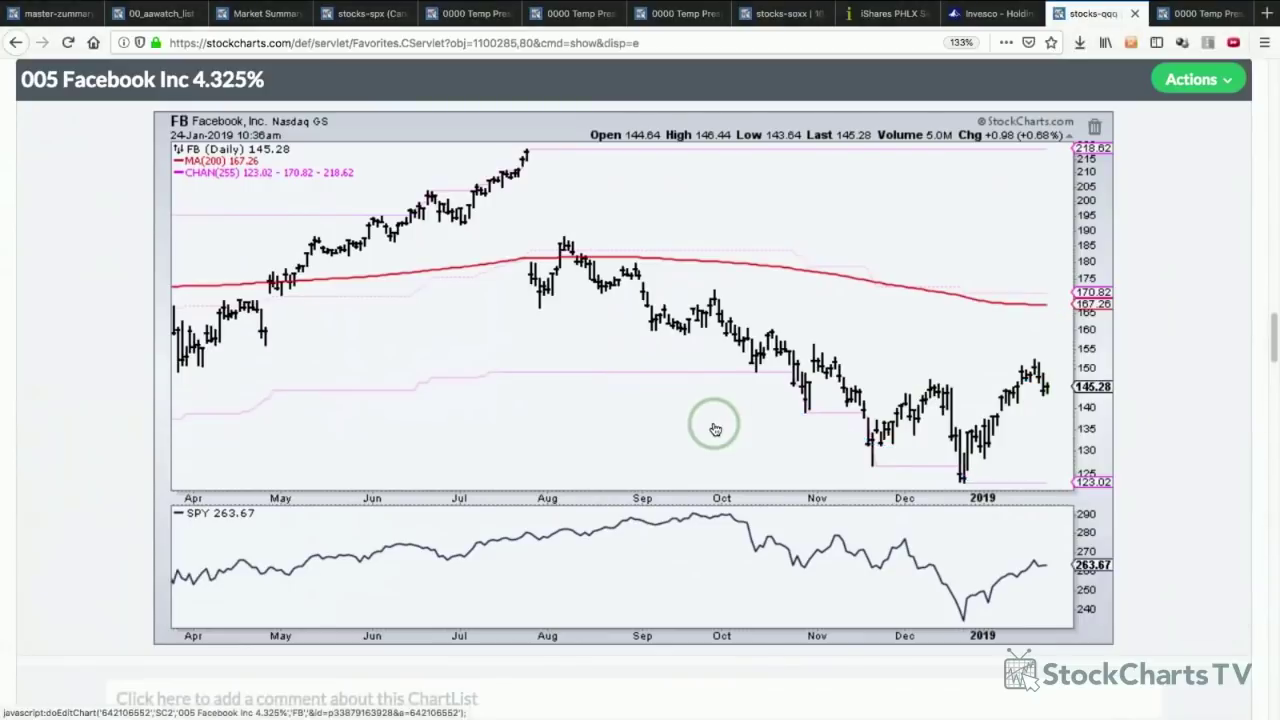
- On the CSCO chart, draw freehand arcs over the early-October and early-December peaks
{"action": "scroll", "coordinate": [715, 429], "scroll_direction": "down", "scroll_amount": 5}
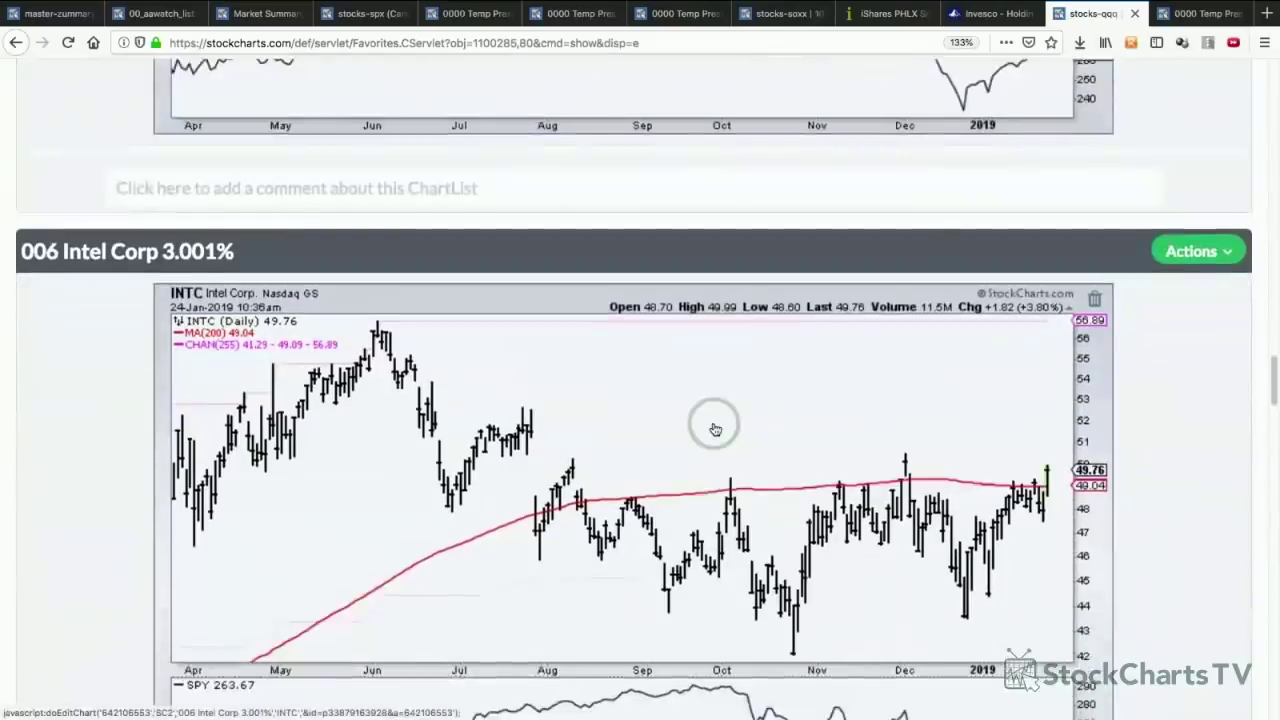
{"action": "scroll", "coordinate": [715, 429], "scroll_direction": "down", "scroll_amount": 4}
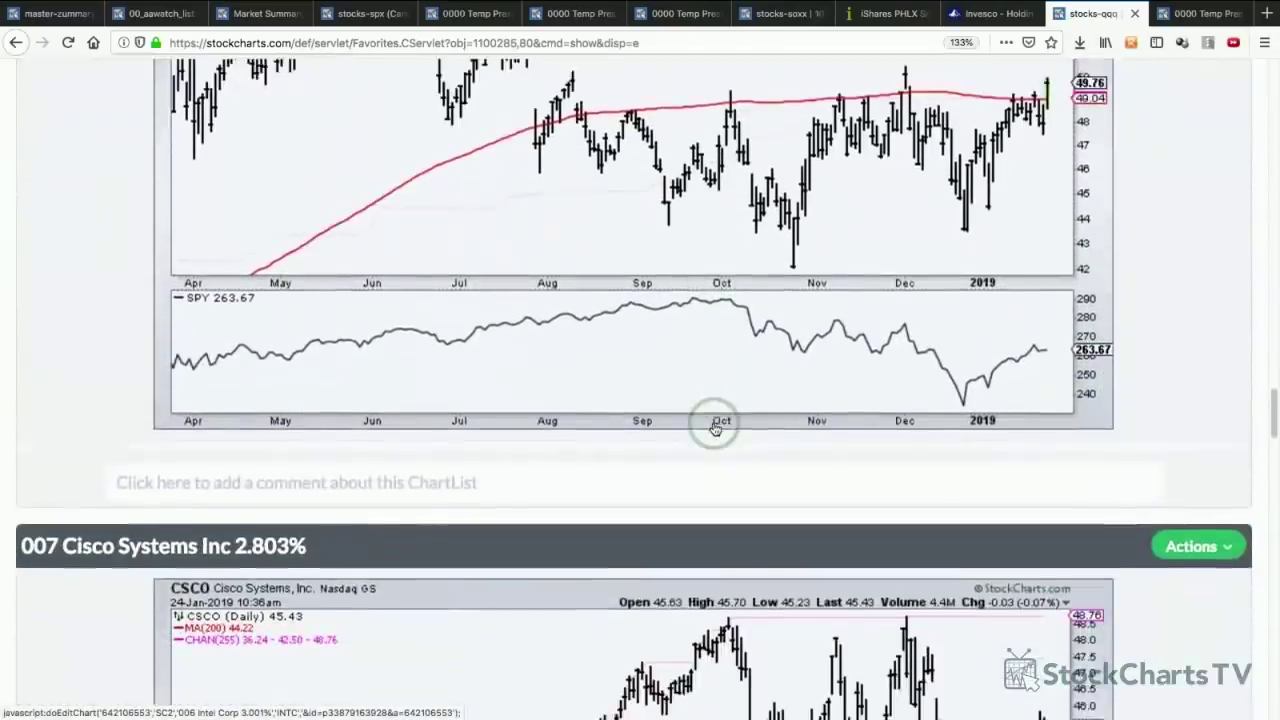
{"action": "scroll", "coordinate": [715, 429], "scroll_direction": "down", "scroll_amount": 4}
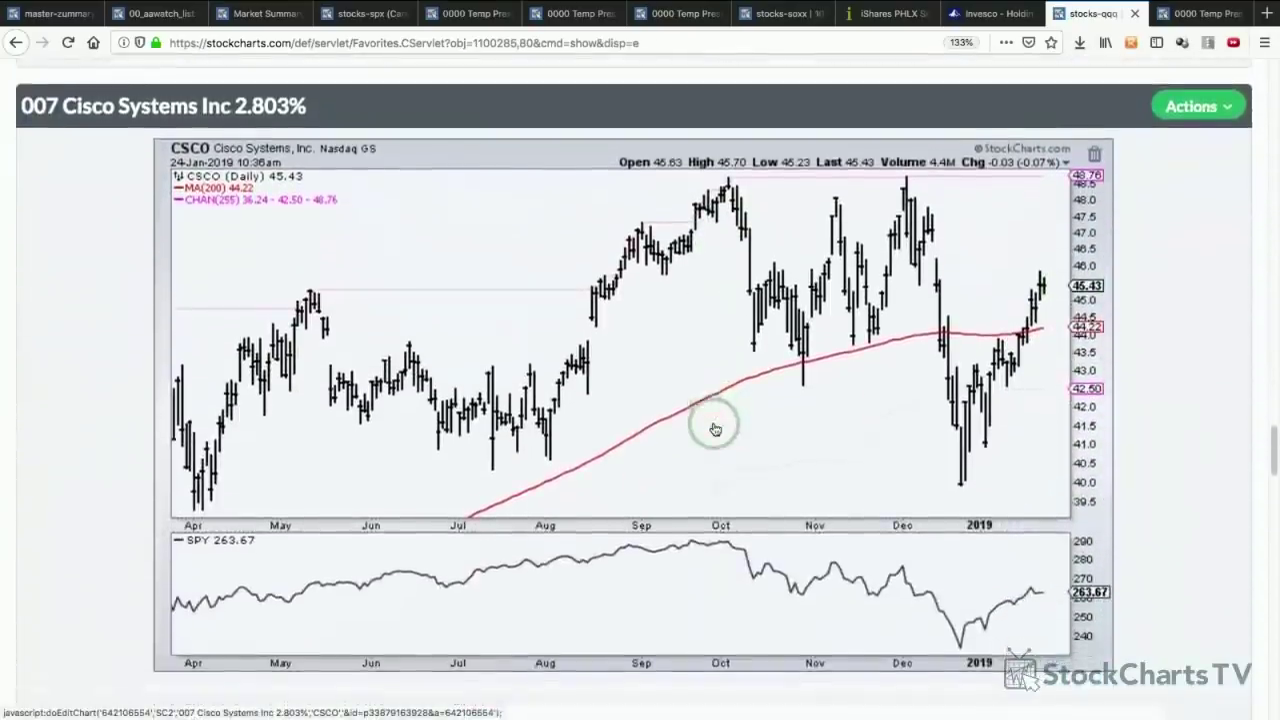
{"action": "scroll", "coordinate": [715, 429], "scroll_direction": "down", "scroll_amount": 2}
{"action": "scroll", "coordinate": [715, 425], "scroll_direction": "up", "scroll_amount": 1}
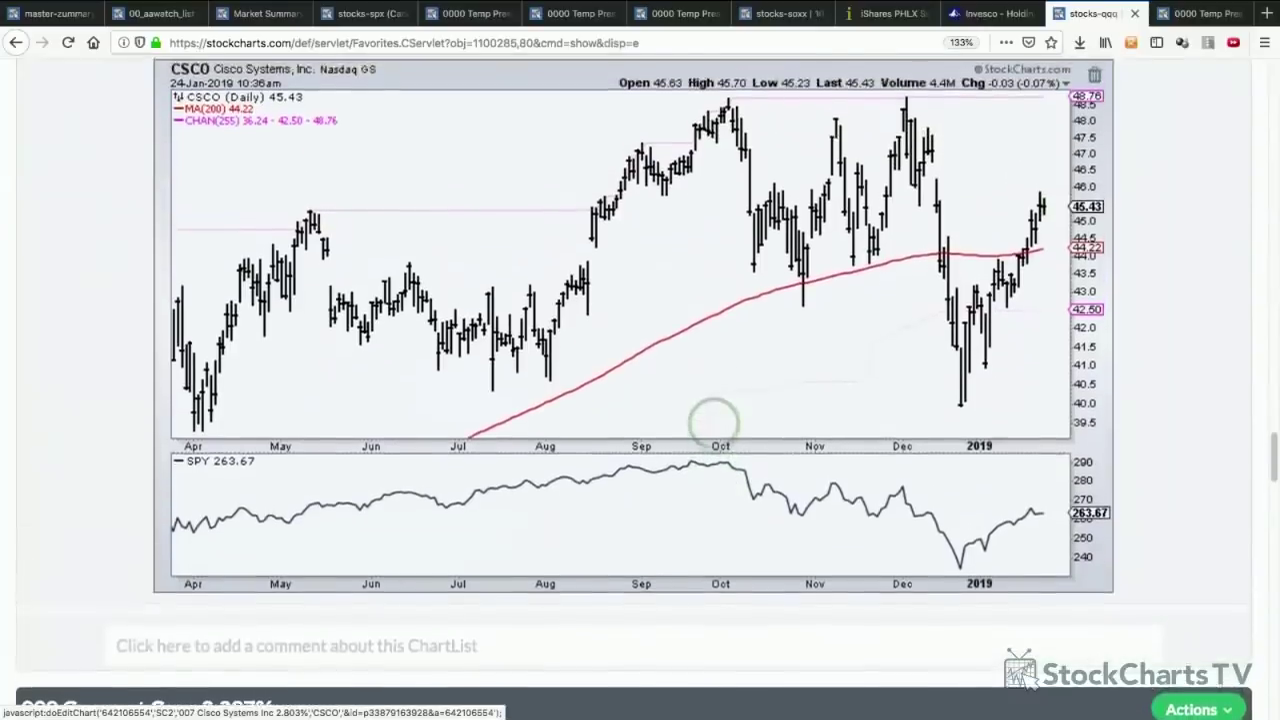
{"action": "scroll", "coordinate": [715, 420], "scroll_direction": "up", "scroll_amount": 1}
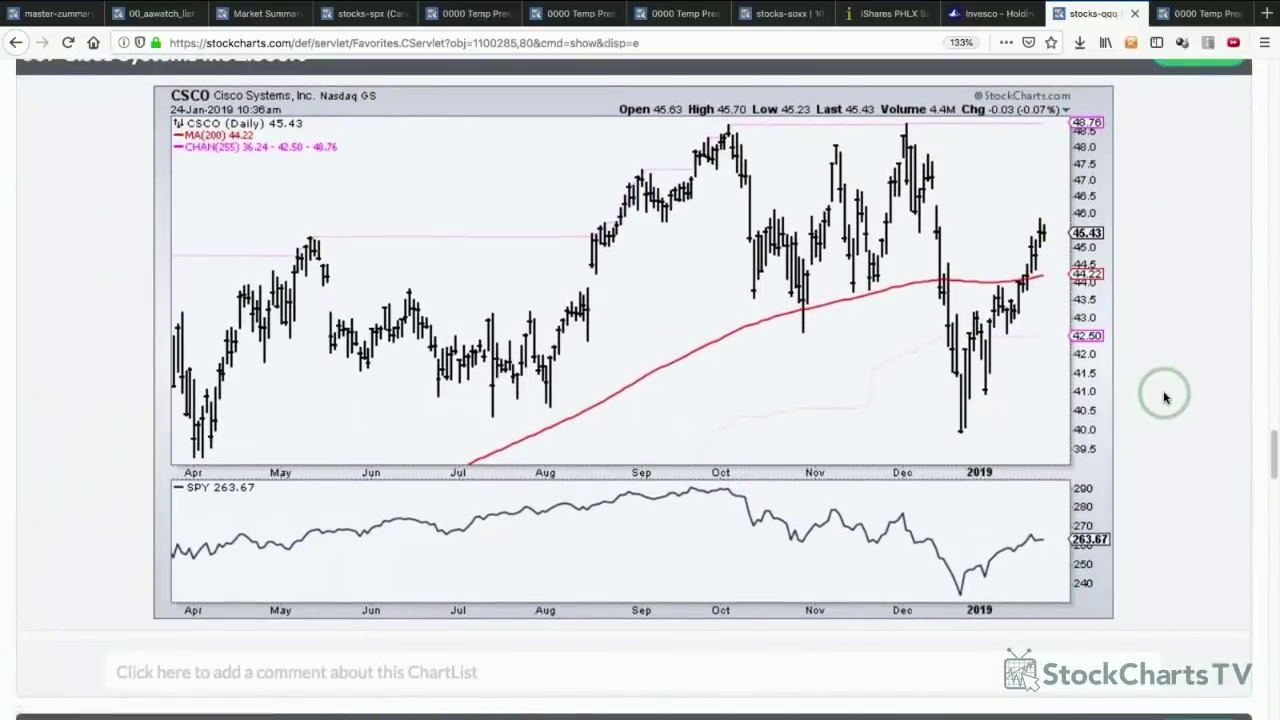
{"action": "key", "text": "ctrl+shift+a"}
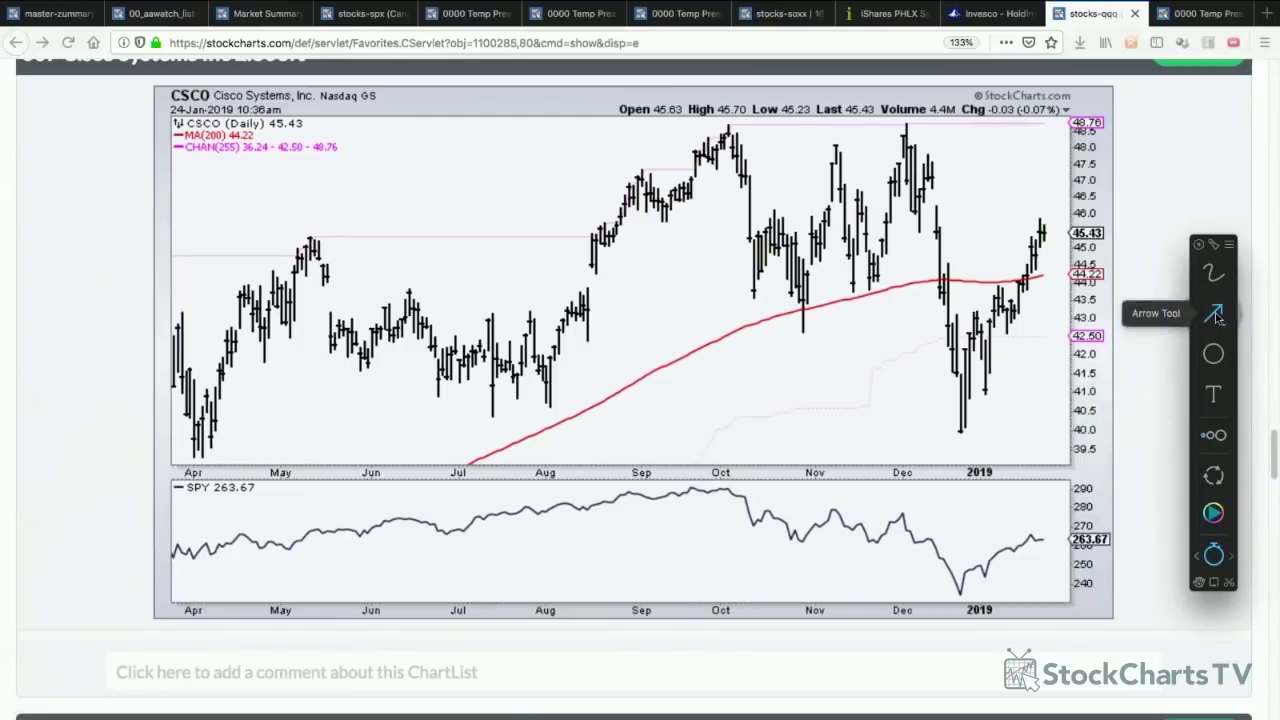
{"action": "left_click", "coordinate": [1213, 272]}
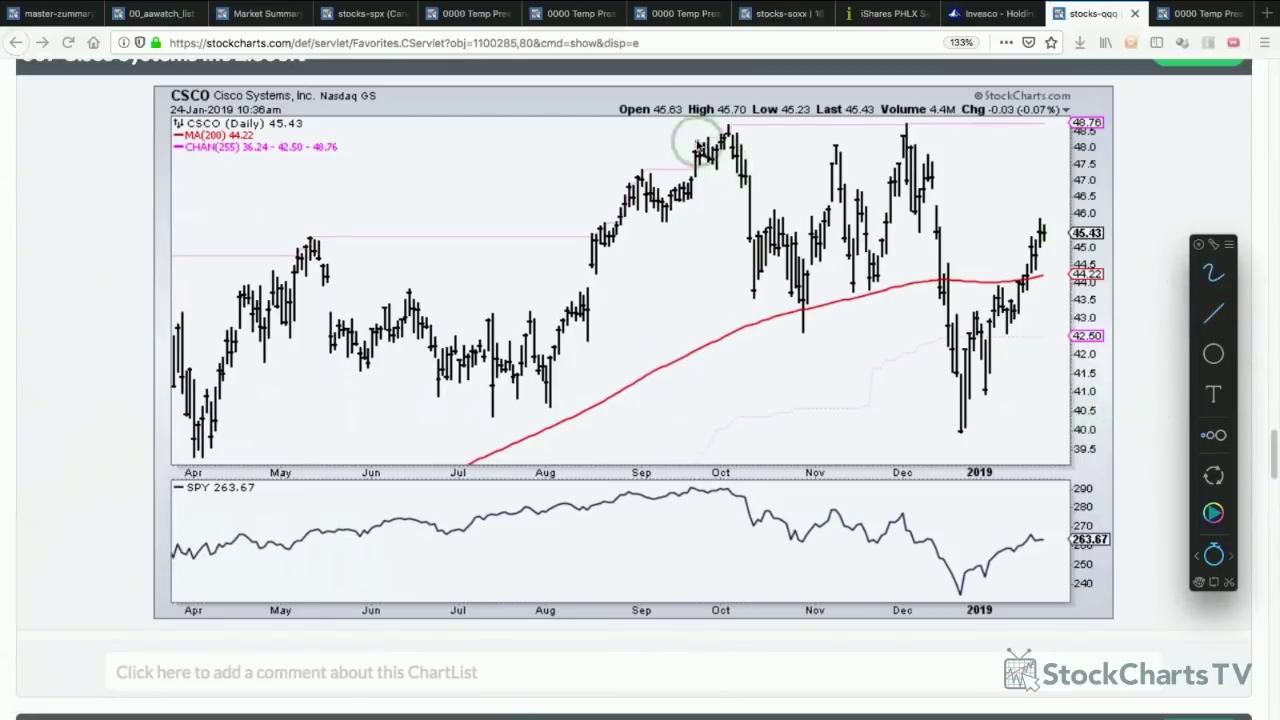
{"action": "mouse_move", "coordinate": [688, 140]}
{"action": "left_mouse_down"}
{"action": "mouse_move", "coordinate": [716, 124]}
{"action": "mouse_move", "coordinate": [768, 145]}
{"action": "left_mouse_up"}
{"action": "mouse_move", "coordinate": [852, 128]}
{"action": "left_mouse_down"}
{"action": "mouse_move", "coordinate": [872, 115]}
{"action": "mouse_move", "coordinate": [943, 127]}
{"action": "left_mouse_up"}
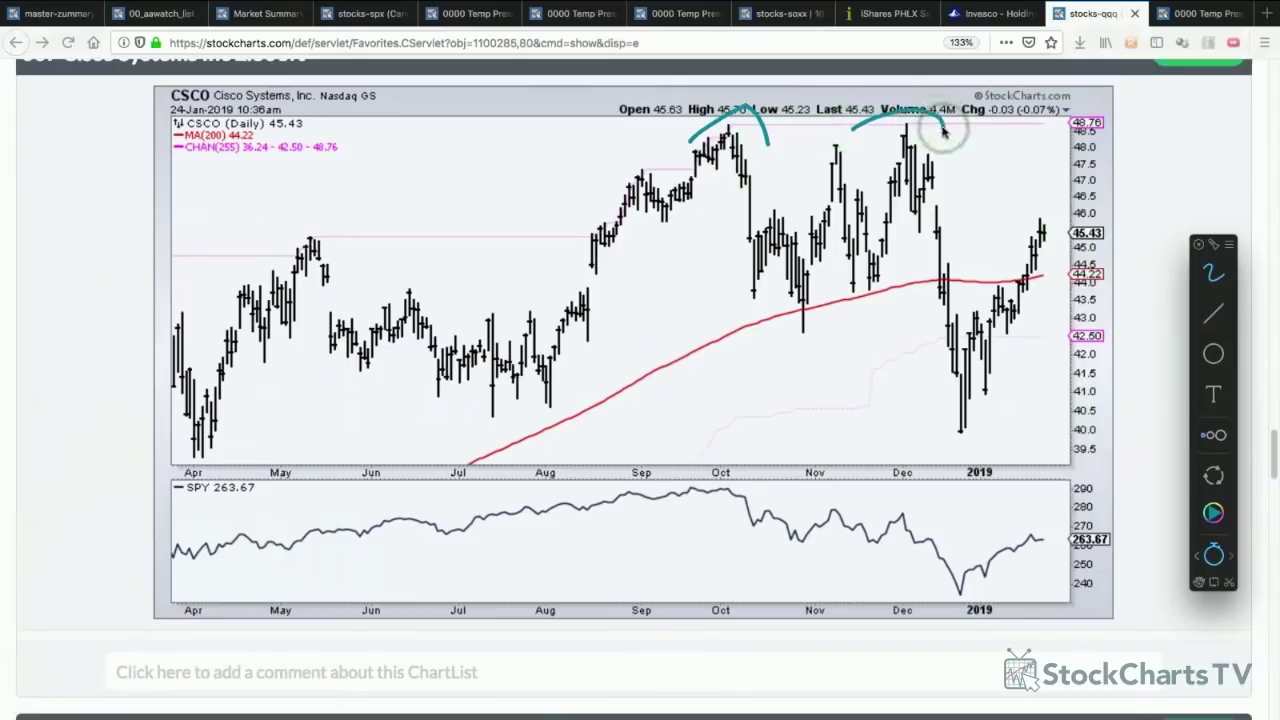
- Draw CSCO's neckline near 43.4, bracket the January advance with two rising lines, add short support near 44.3, and clear the annotations
{"action": "left_click", "coordinate": [1214, 316]}
{"action": "mouse_move", "coordinate": [737, 306]}
{"action": "left_mouse_down"}
{"action": "mouse_move", "coordinate": [988, 306]}
{"action": "mouse_move", "coordinate": [965, 307]}
{"action": "left_mouse_up"}
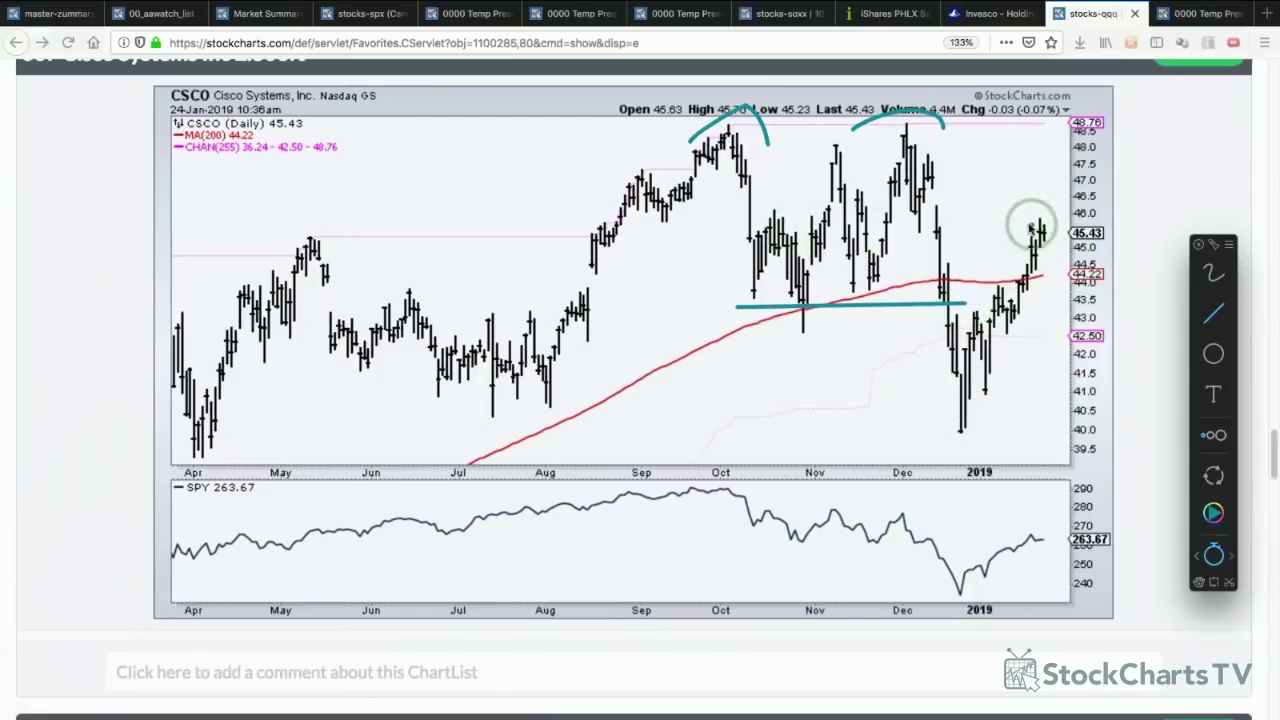
{"action": "mouse_move", "coordinate": [962, 432]}
{"action": "left_mouse_down"}
{"action": "mouse_move", "coordinate": [1046, 328]}
{"action": "mouse_move", "coordinate": [1070, 250]}
{"action": "left_mouse_up"}
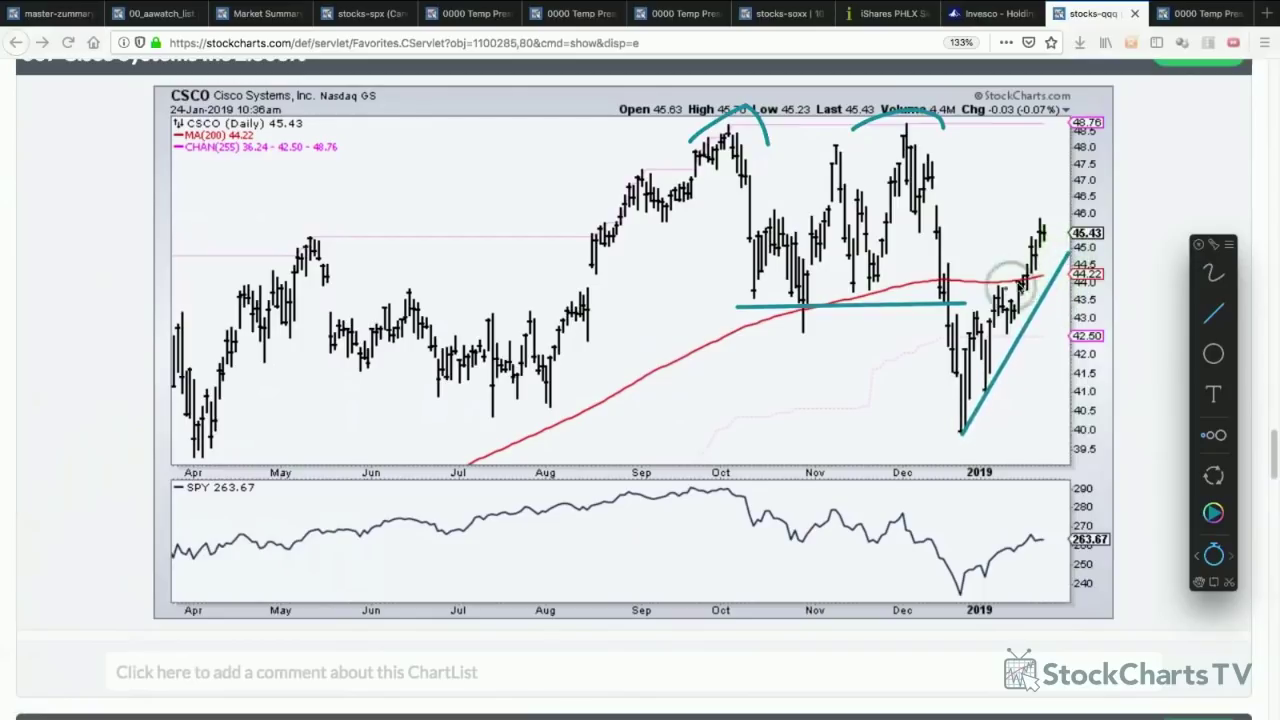
{"action": "left_click_drag", "start_coordinate": [972, 313], "coordinate": [1046, 211]}
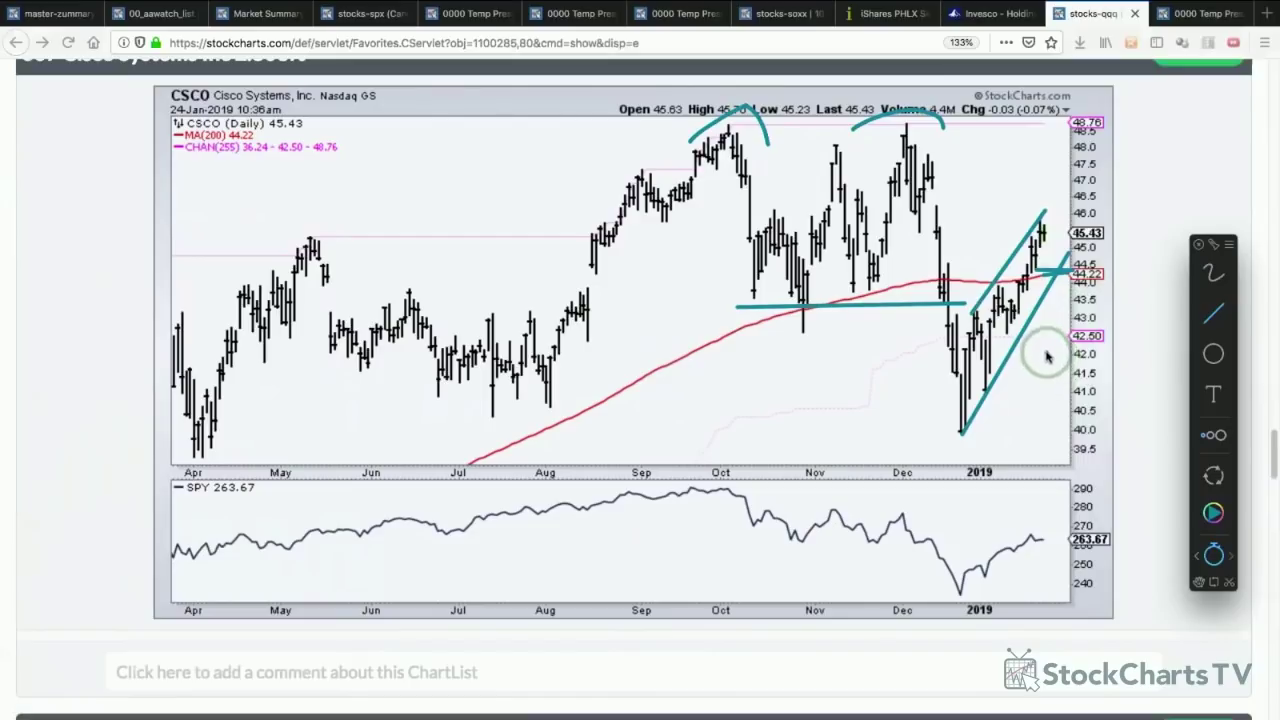
{"action": "key", "text": "Escape"}
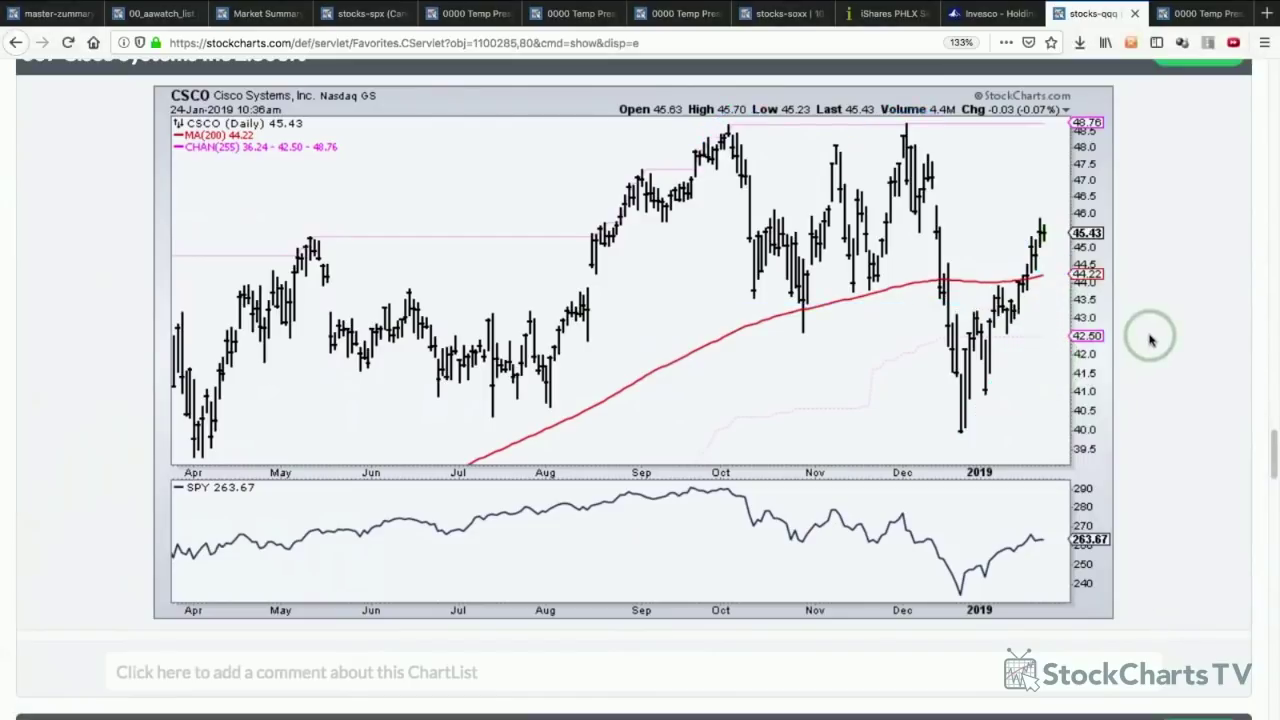
- Draw a horizontal line near 44.9 from CSCO's mid-May high across to the January prices, and clear it
{"action": "key", "text": "alt+super+x"}
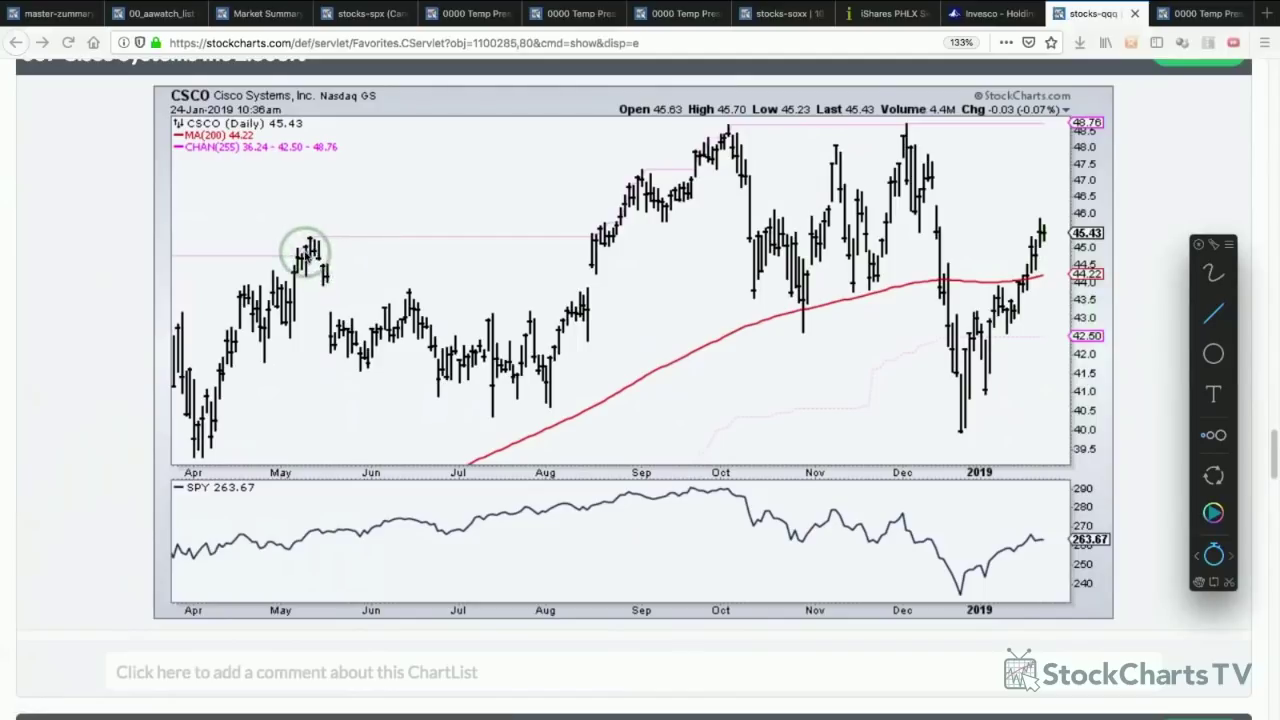
{"action": "left_click_drag", "start_coordinate": [307, 252], "coordinate": [1045, 258]}
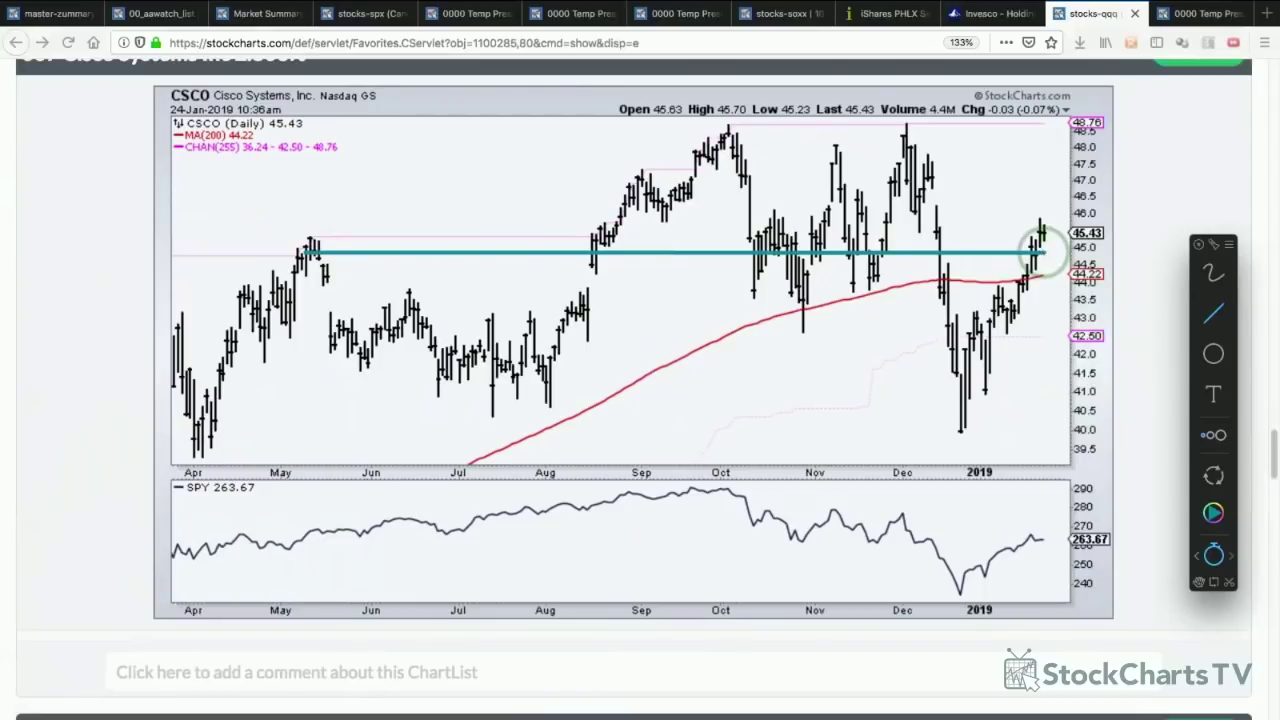
{"action": "key", "text": "Escape"}
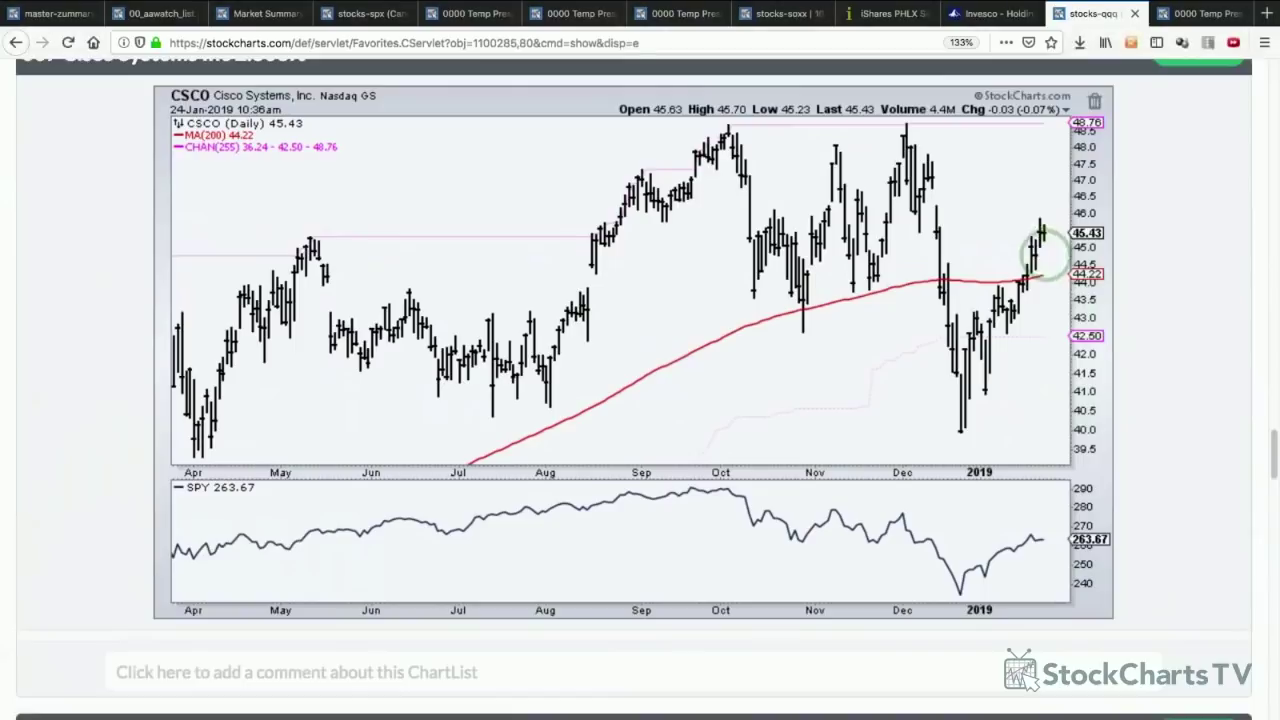
- On the CMCSA chart, mark the last three daily bars with short vertical strokes, and clear the annotations
{"action": "scroll", "coordinate": [1045, 265], "scroll_direction": "down", "scroll_amount": 5}
{"action": "scroll", "coordinate": [1045, 272], "scroll_direction": "down", "scroll_amount": 4}
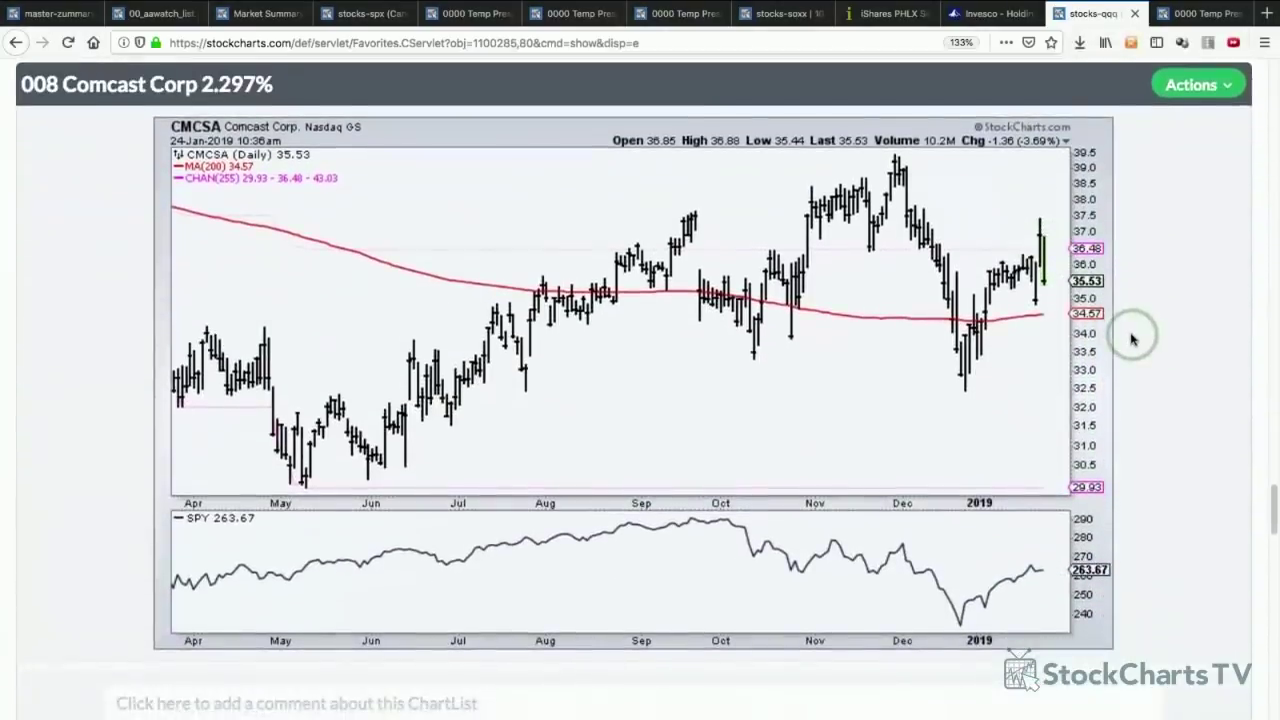
{"action": "key", "text": "ctrl+shift+a"}
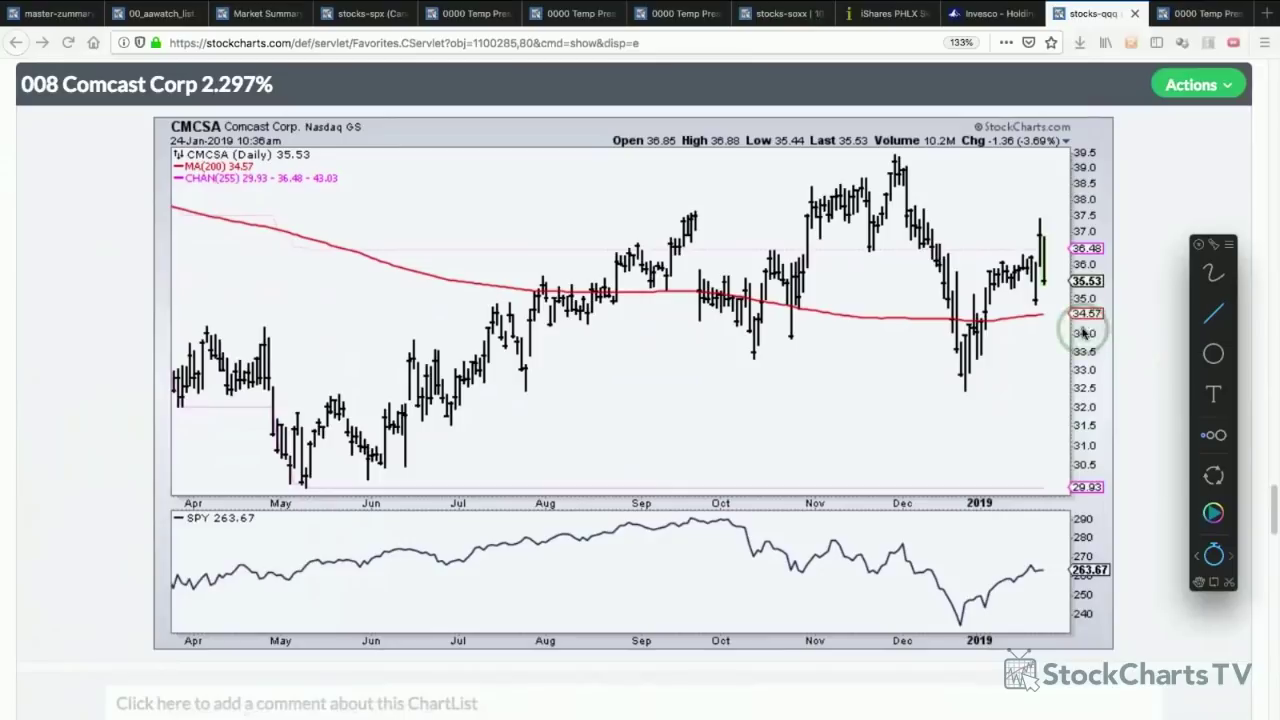
{"action": "left_click", "coordinate": [1212, 316]}
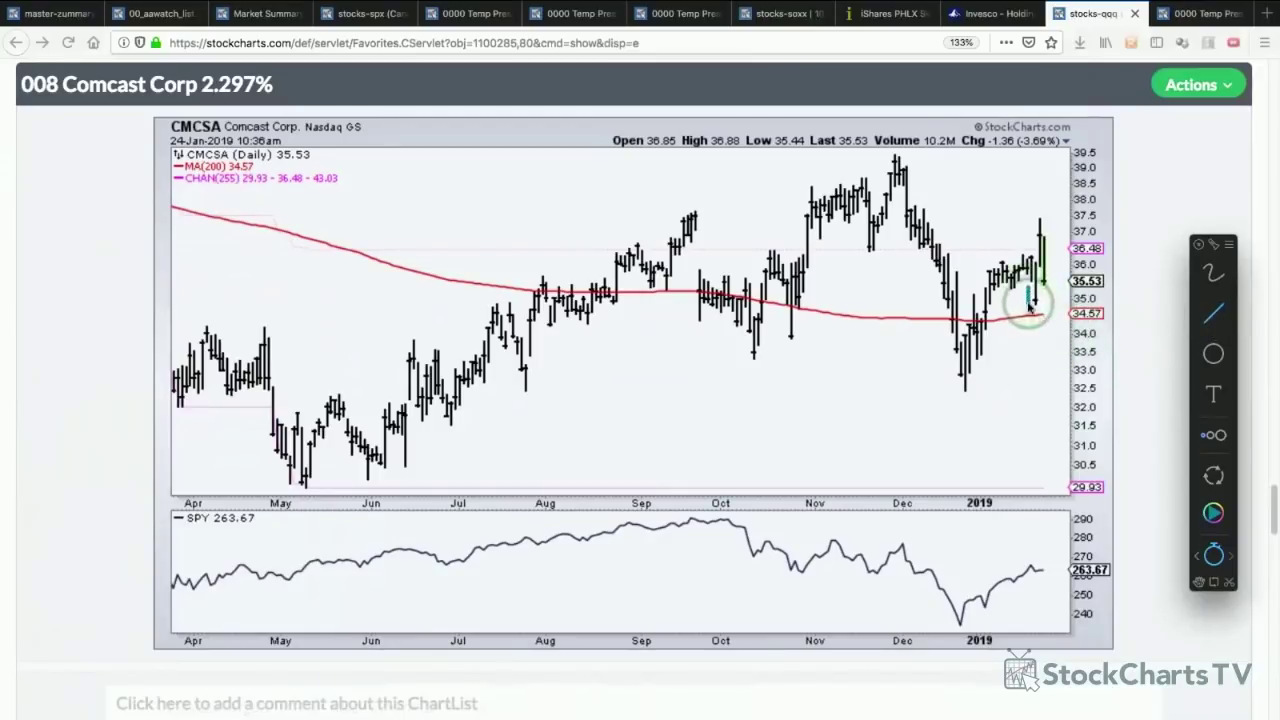
{"action": "left_click_drag", "start_coordinate": [1028, 300], "coordinate": [1046, 272]}
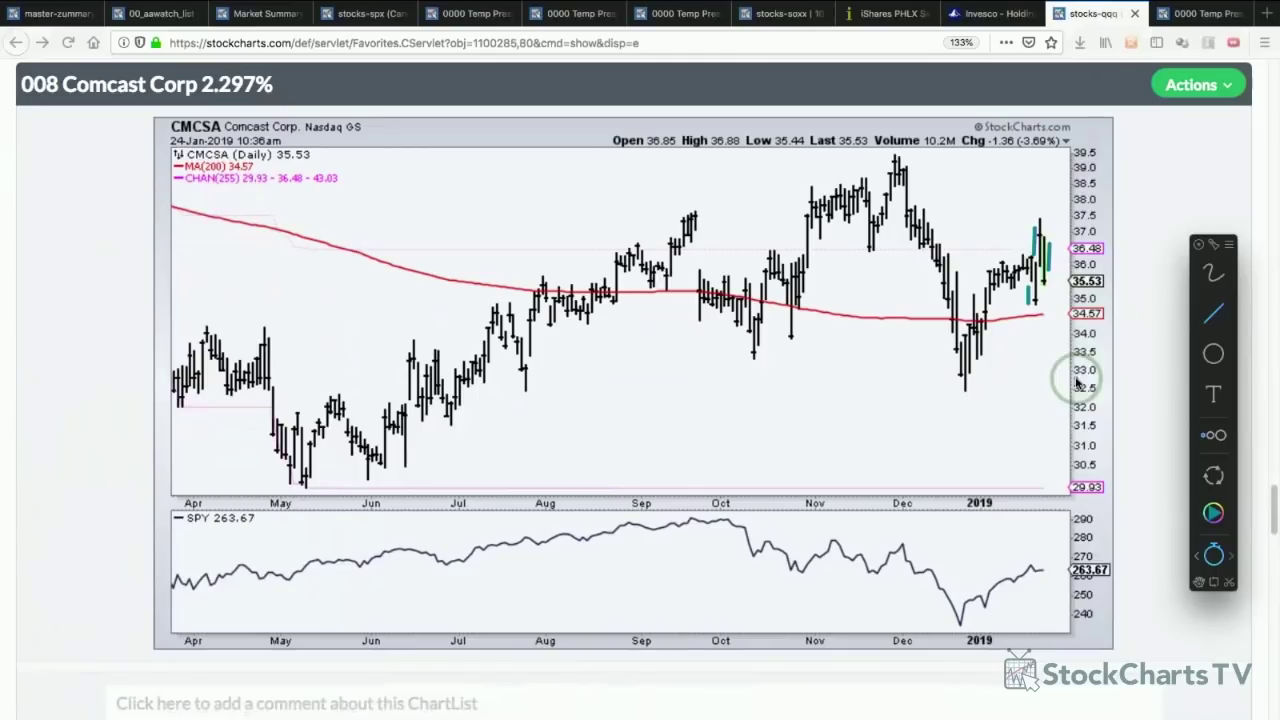
{"action": "key", "text": "Escape"}
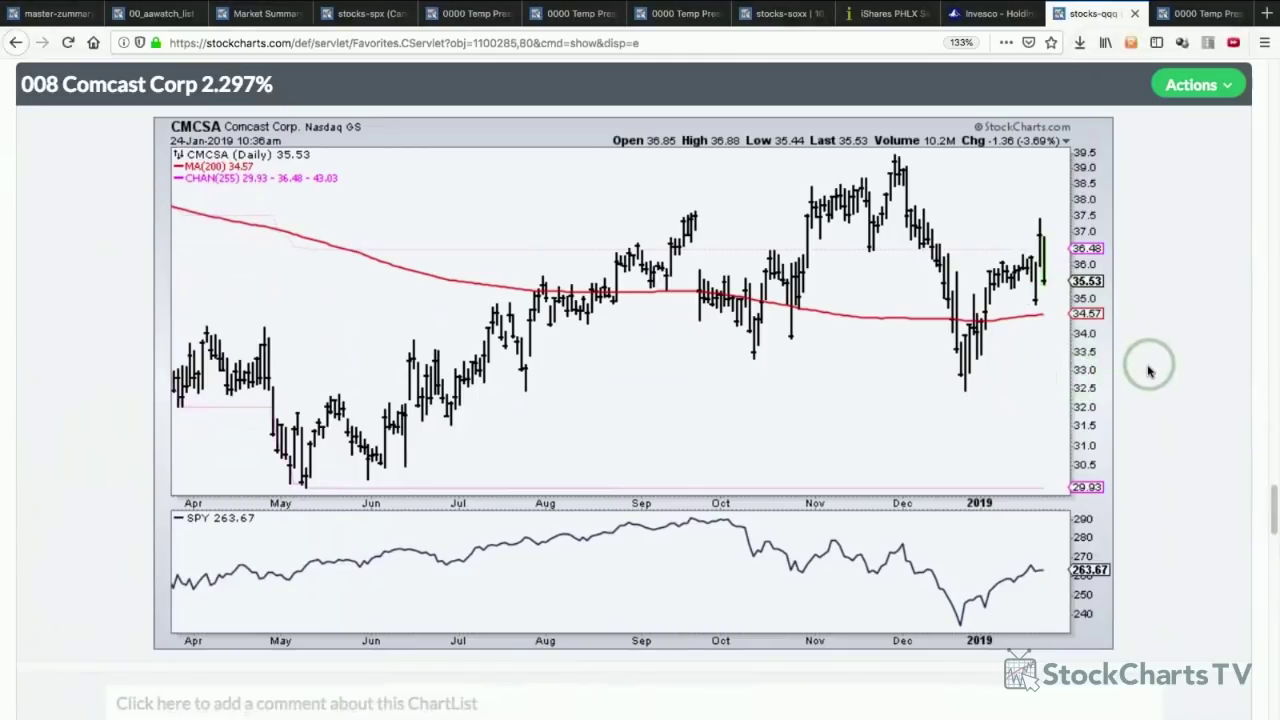
- Draw CMCSA support near 33.4 from the October low, bracket the January bounce with two rising lines, and add short support near 34.8
{"action": "key", "text": "ctrl+shift+a"}
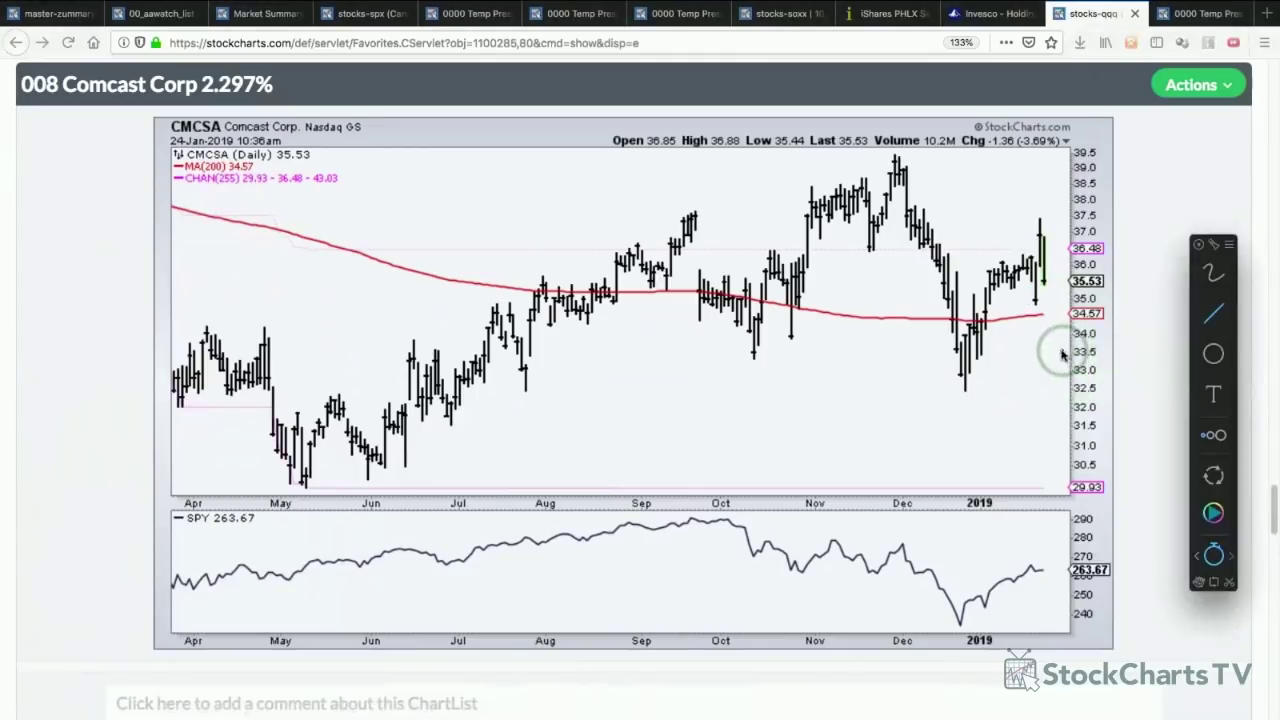
{"action": "left_click_drag", "start_coordinate": [745, 356], "coordinate": [963, 357]}
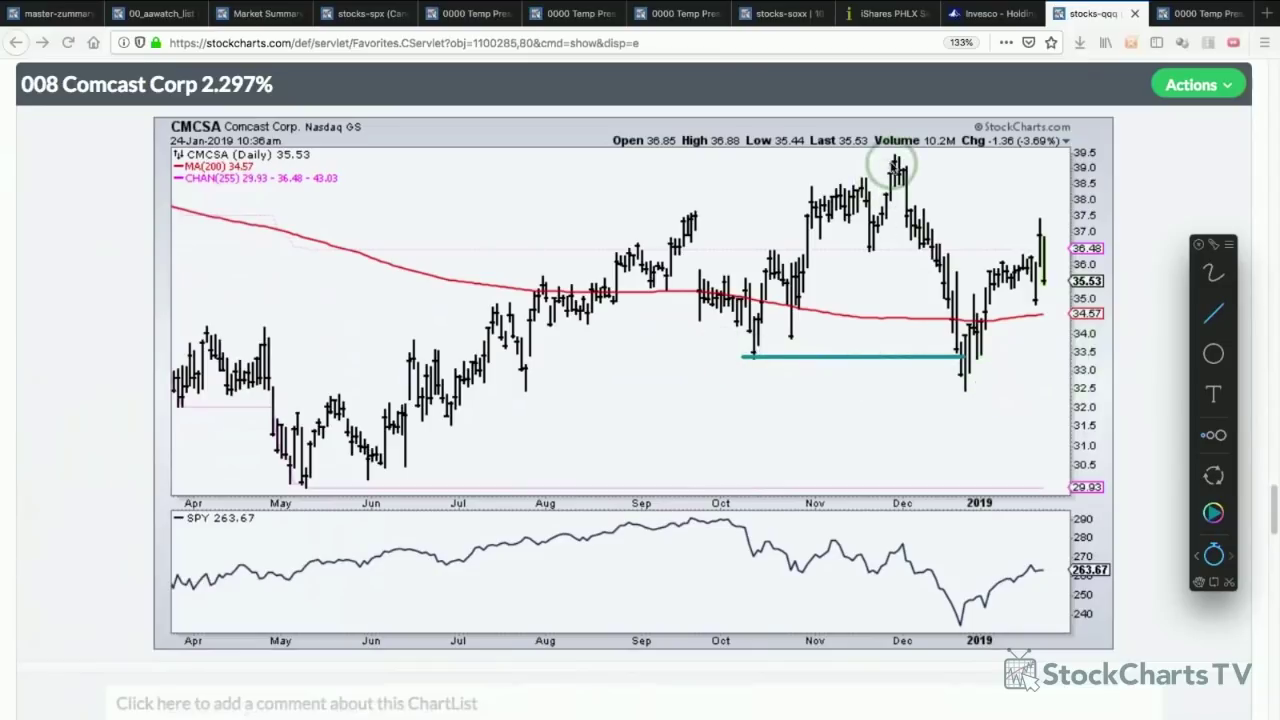
{"action": "left_click_drag", "start_coordinate": [966, 391], "coordinate": [1070, 264]}
{"action": "left_click_drag", "start_coordinate": [976, 273], "coordinate": [1050, 212]}
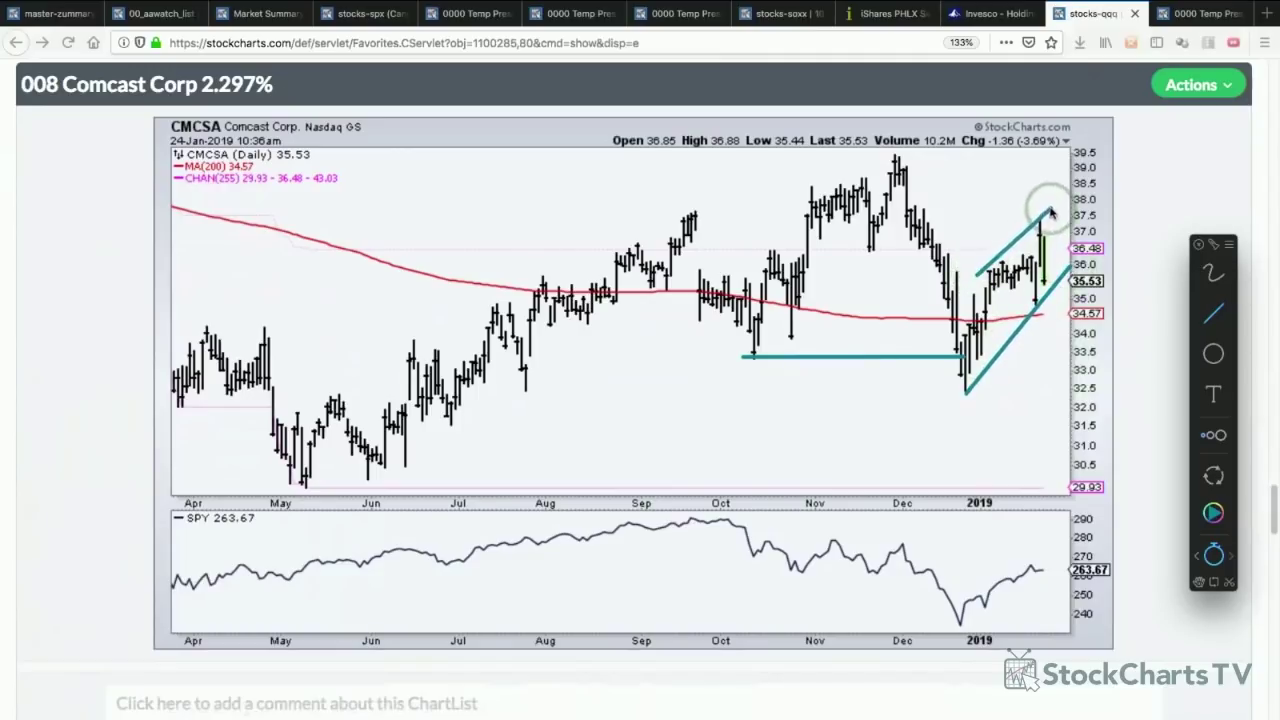
{"action": "left_click_drag", "start_coordinate": [1037, 303], "coordinate": [1076, 305]}
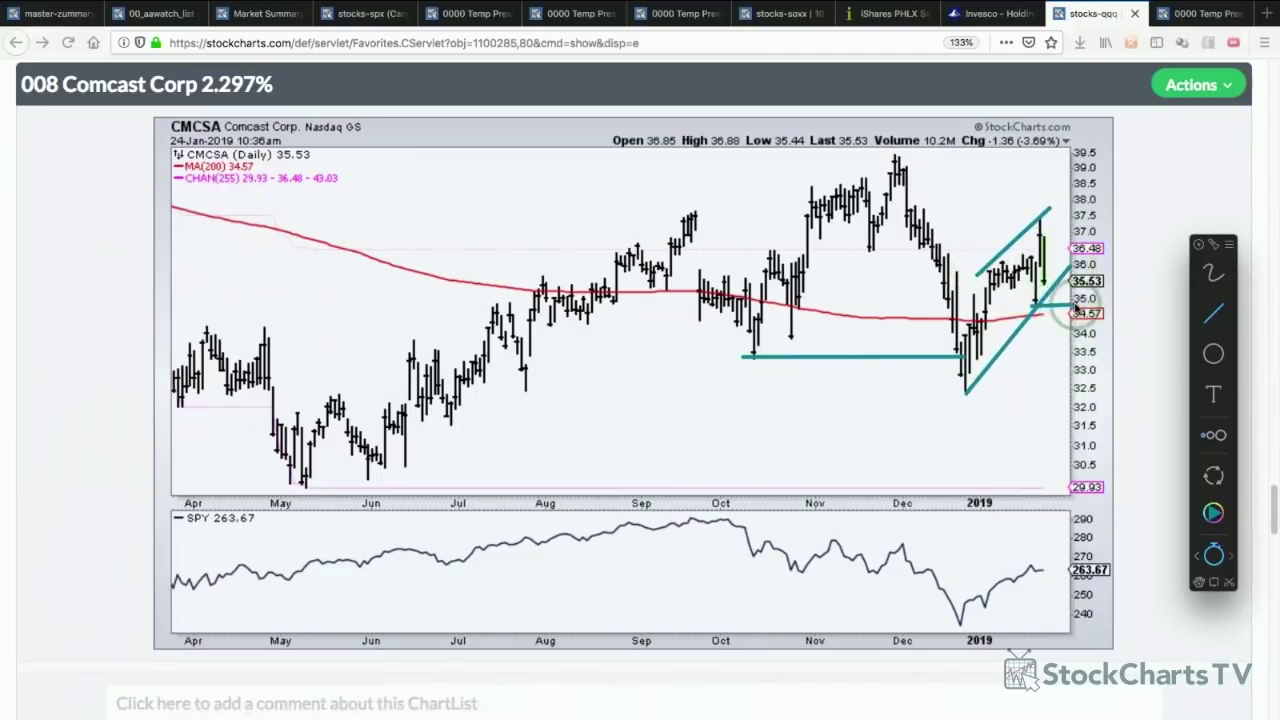
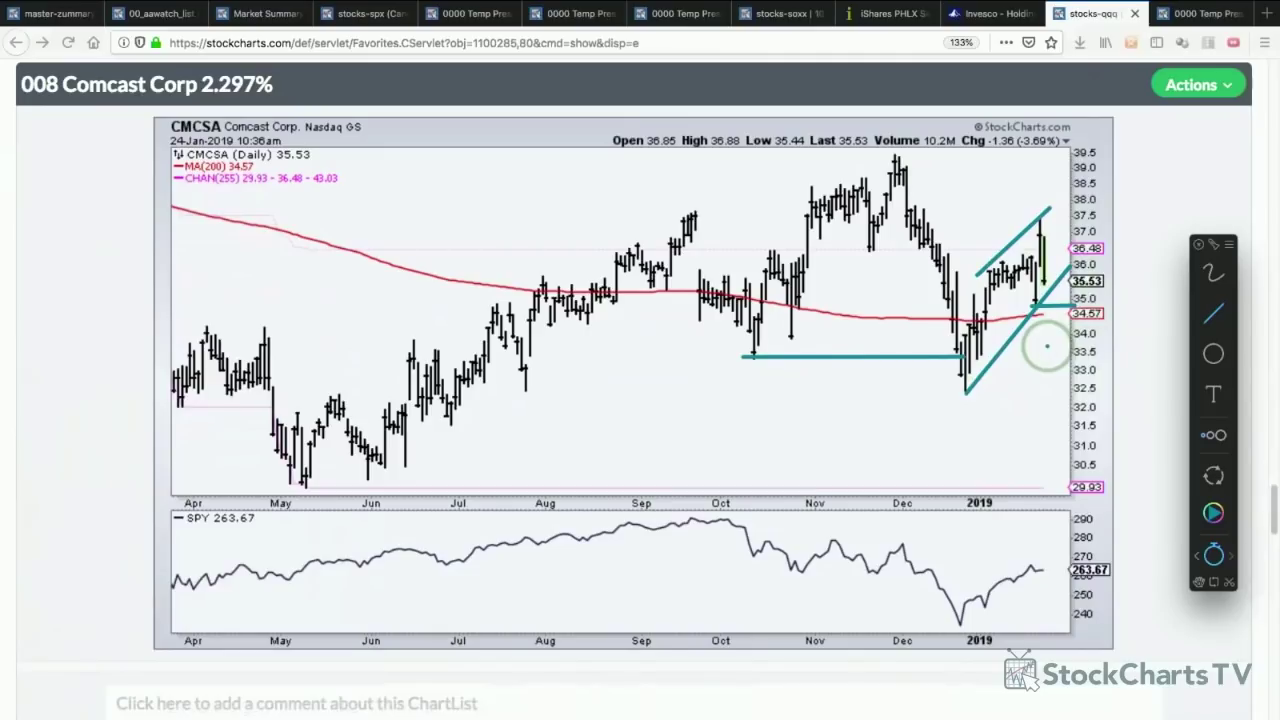
- Clear the annotations from the CMCSA chart and move on to the 009 PepsiCo Inc chart
{"action": "key", "text": "Escape"}
{"action": "scroll", "coordinate": [912, 400], "scroll_direction": "down", "scroll_amount": 3}
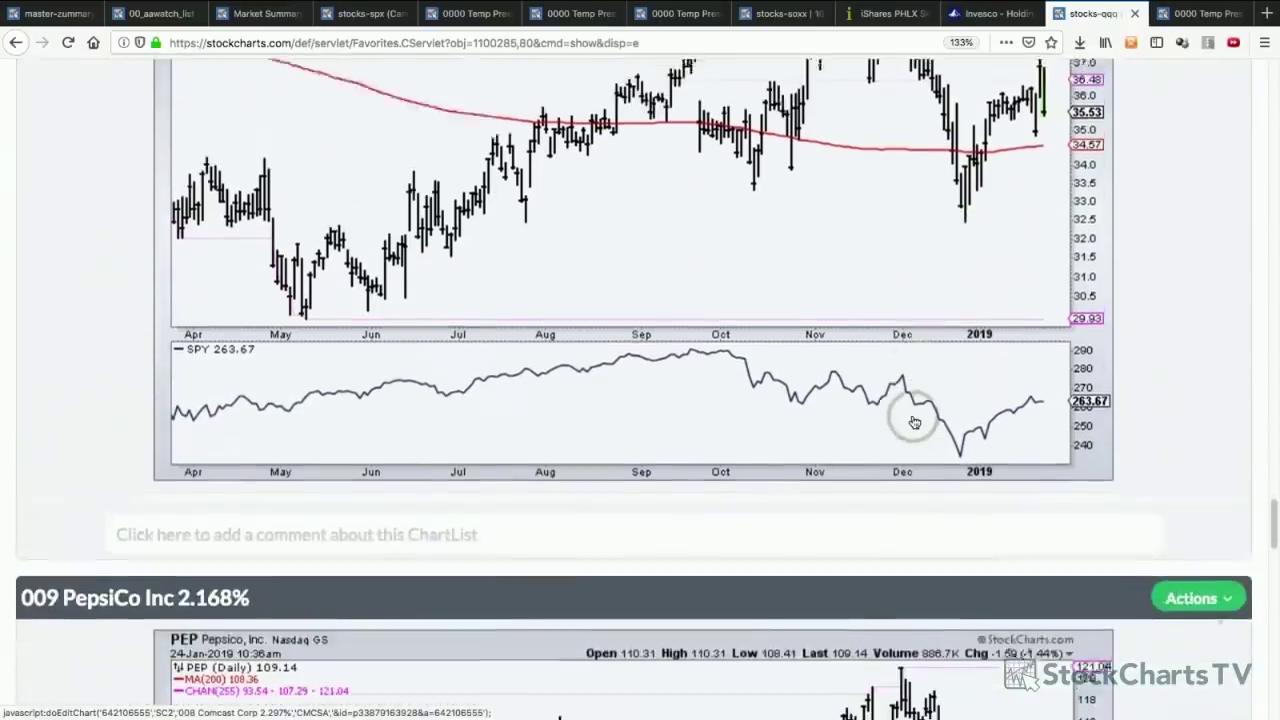
{"action": "scroll", "coordinate": [914, 422], "scroll_direction": "down", "scroll_amount": 6}
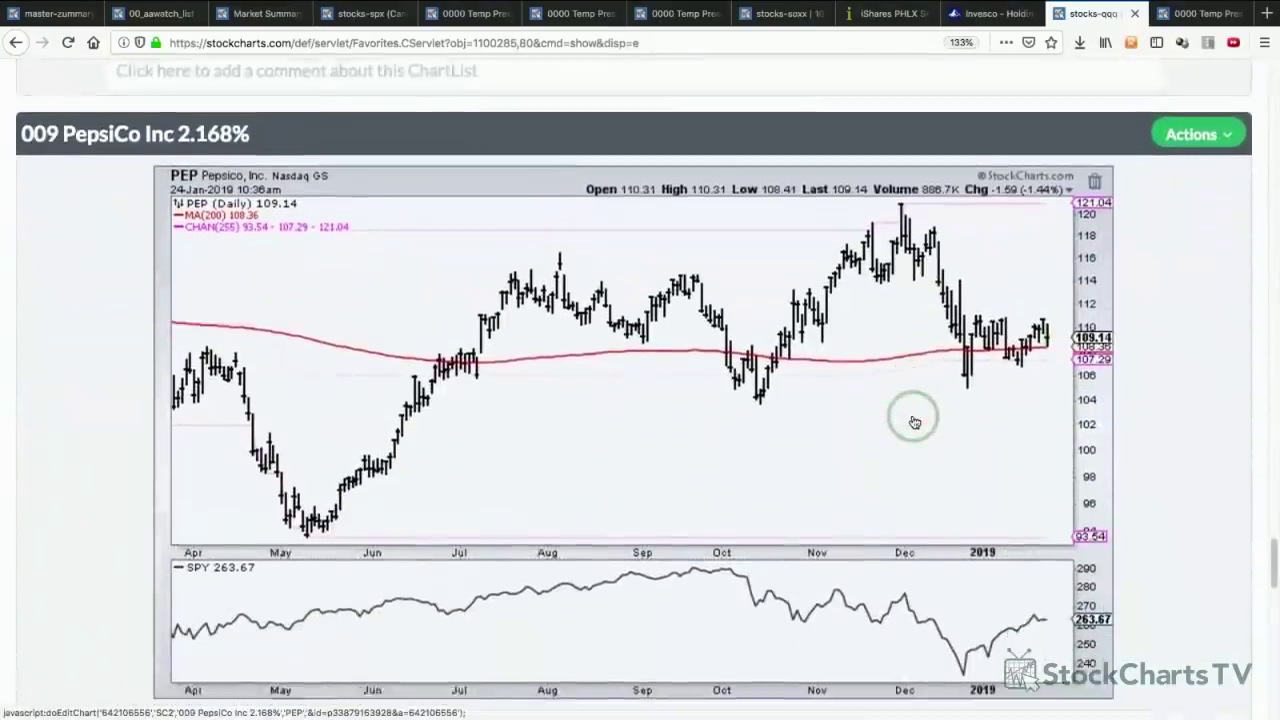
{"action": "scroll", "coordinate": [912, 420], "scroll_direction": "down", "scroll_amount": 1}
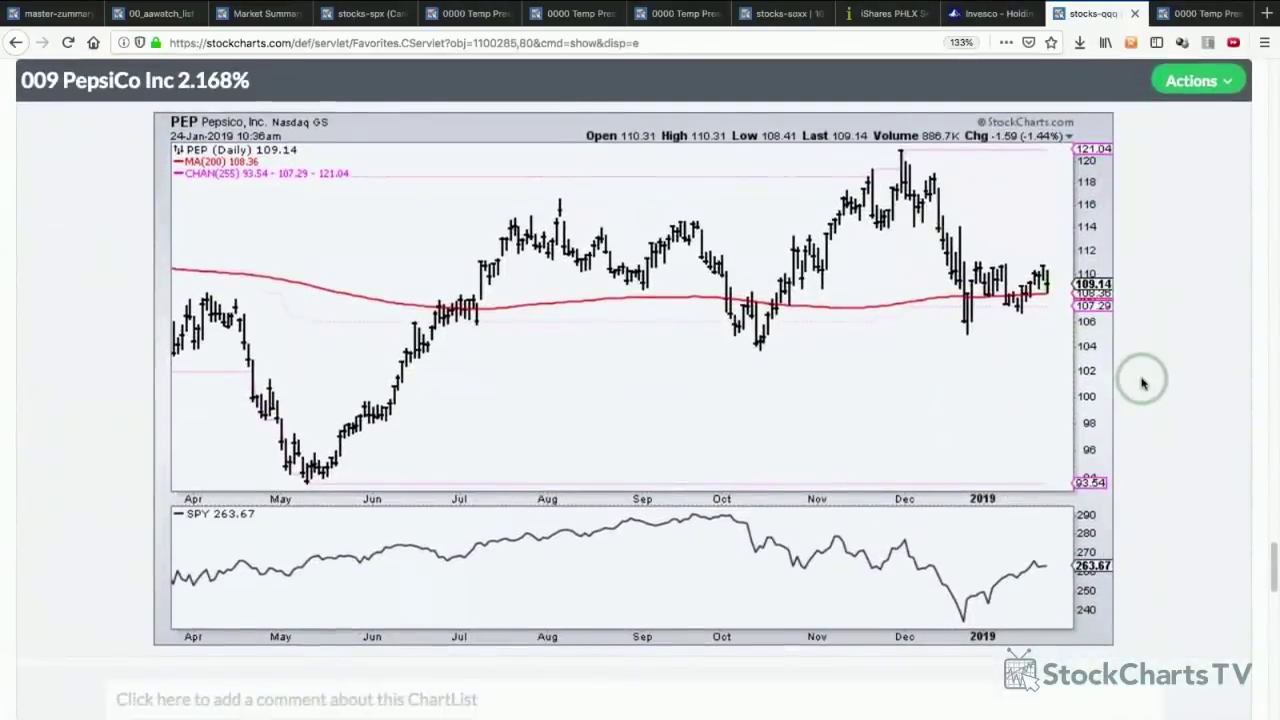
- Circle the 2.168% weighting in PepsiCo's chart title and the area just below the late-December low, and clear the circles
{"action": "key", "text": "ctrl+shift+a"}
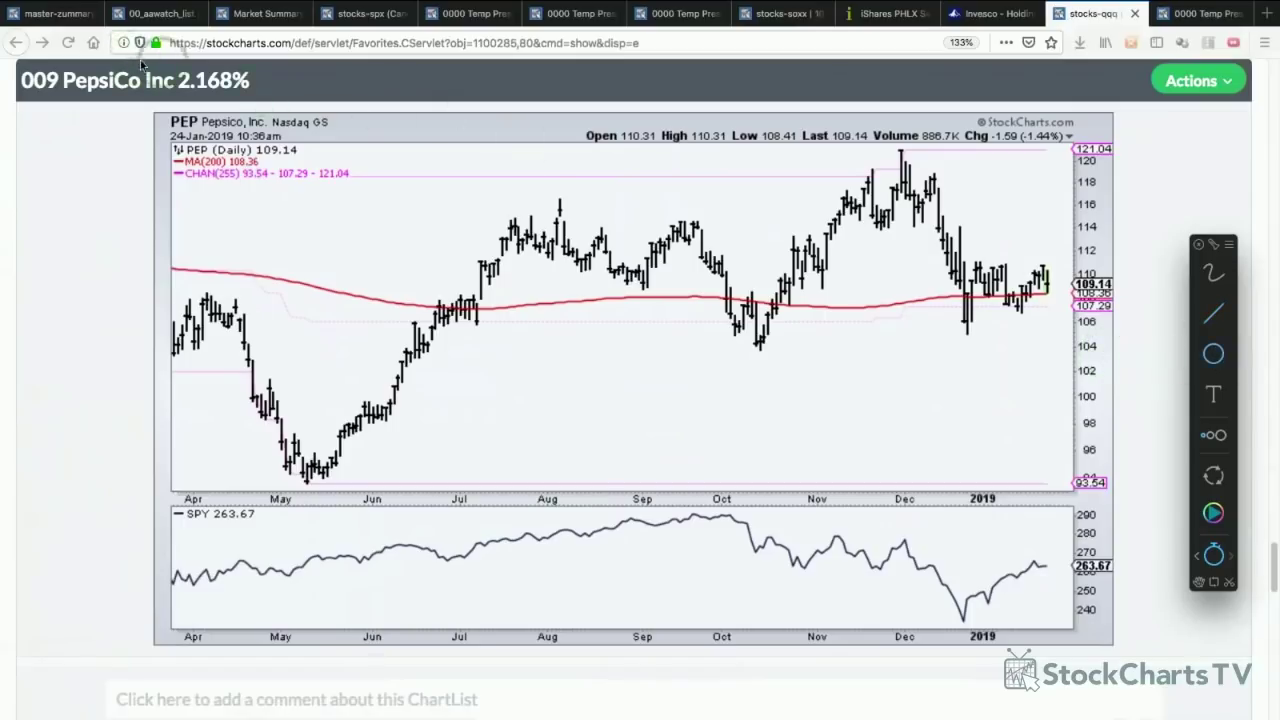
{"action": "left_click_drag", "start_coordinate": [211, 78], "coordinate": [265, 98]}
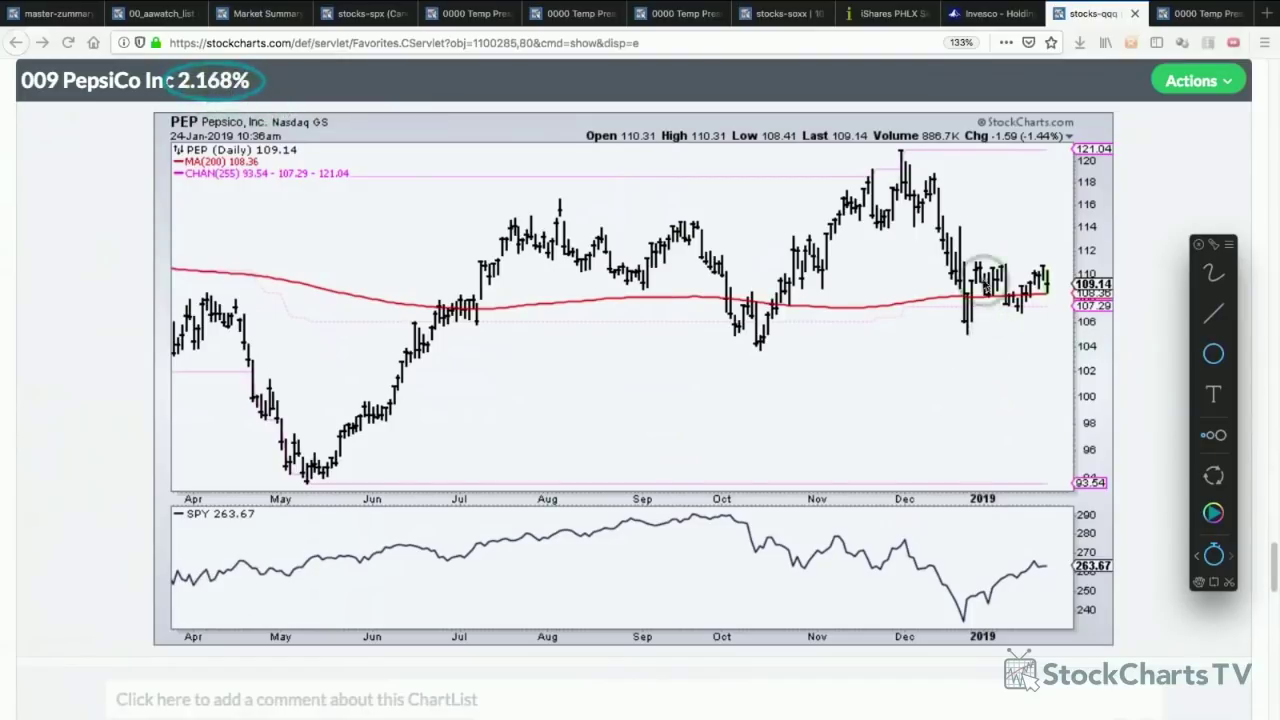
{"action": "mouse_move", "coordinate": [965, 335]}
{"action": "left_mouse_down"}
{"action": "mouse_move", "coordinate": [1023, 303]}
{"action": "mouse_move", "coordinate": [989, 380]}
{"action": "left_mouse_up"}
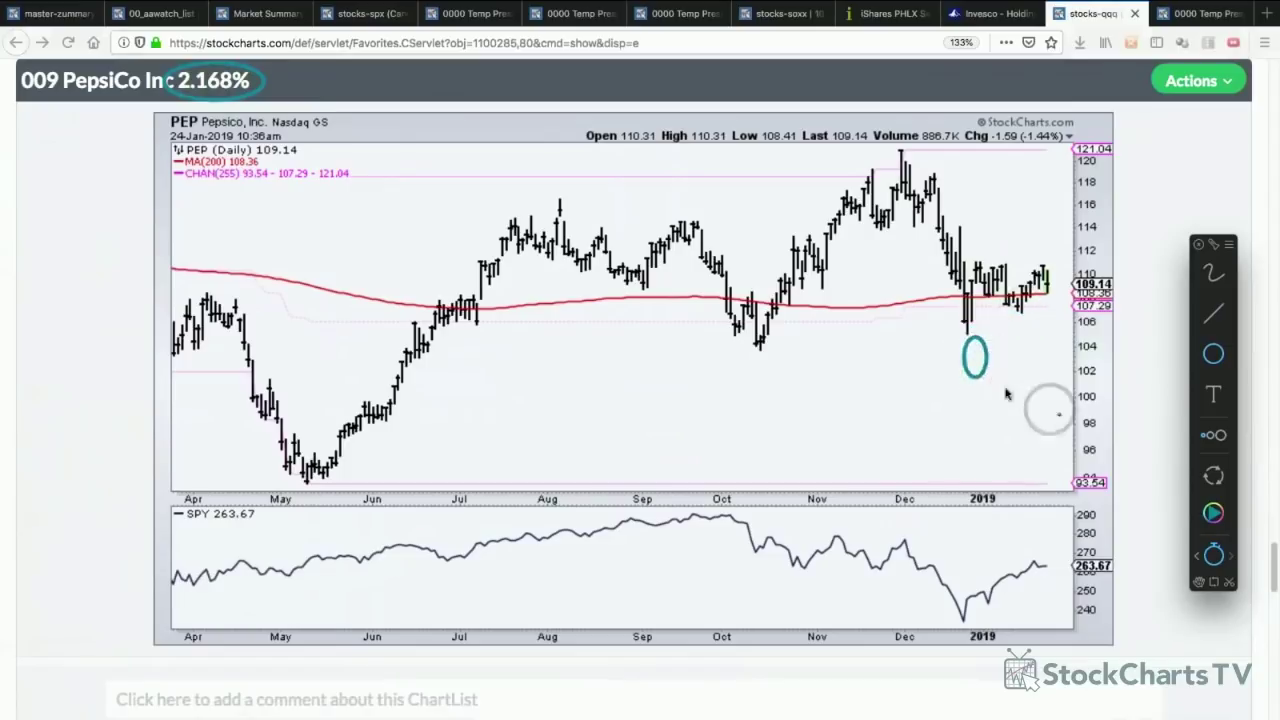
{"action": "key", "text": "Escape"}
- Draw PEP support near 106 from September onward and resistance near 111 with an upward breakout arrow, and clear the annotations
{"action": "key", "text": "alt+space"}
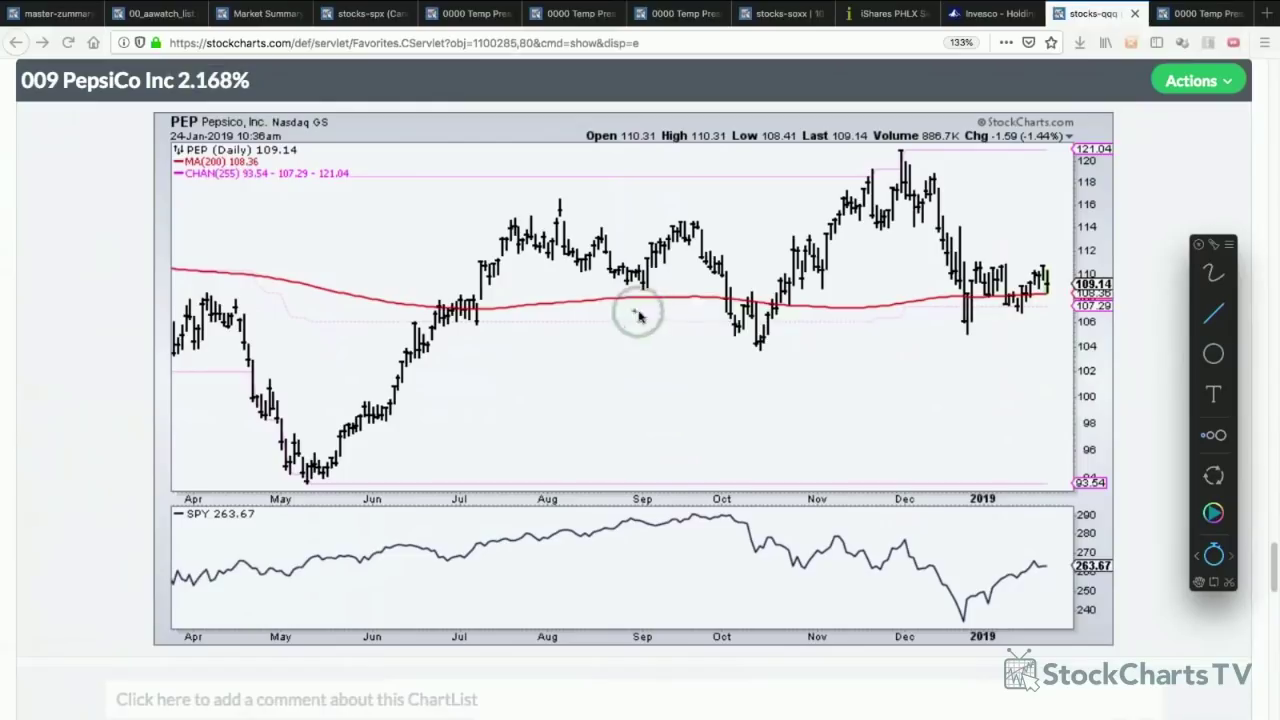
{"action": "left_click_drag", "start_coordinate": [653, 320], "coordinate": [1080, 318]}
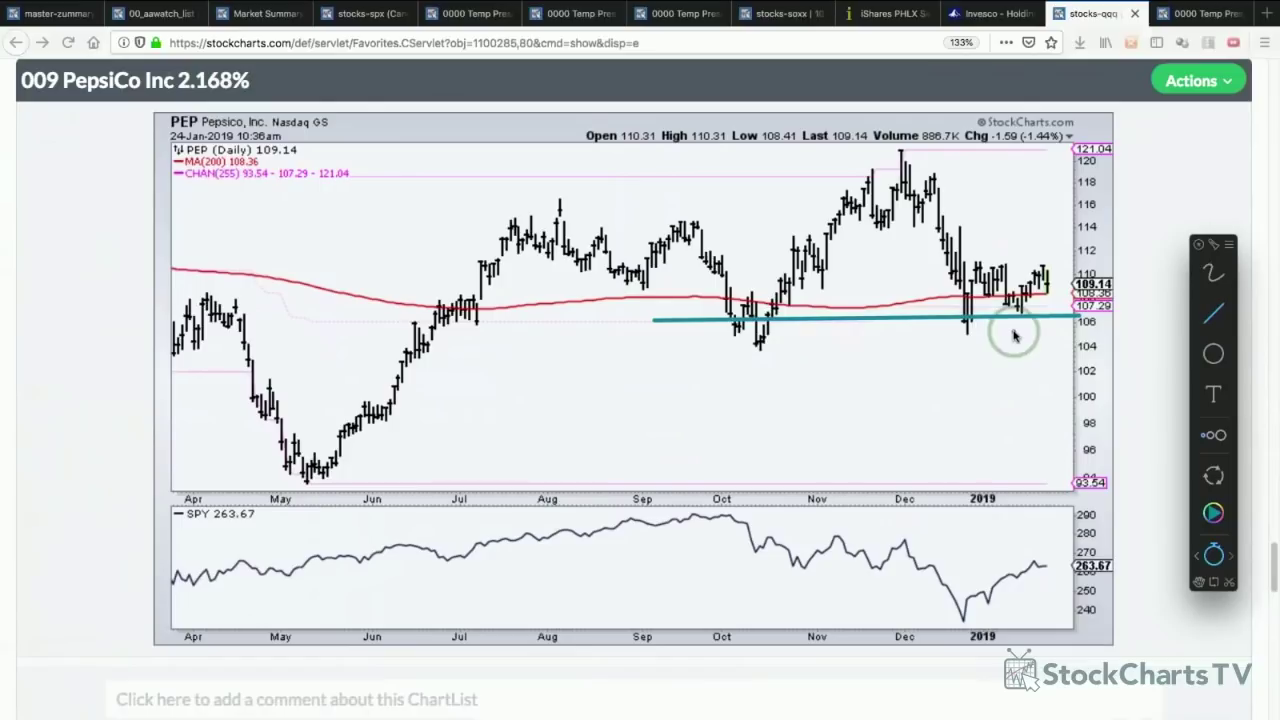
{"action": "mouse_move", "coordinate": [976, 261]}
{"action": "left_mouse_down"}
{"action": "mouse_move", "coordinate": [1072, 263]}
{"action": "mouse_move", "coordinate": [1063, 248]}
{"action": "left_mouse_up"}
{"action": "left_click", "coordinate": [1213, 313]}
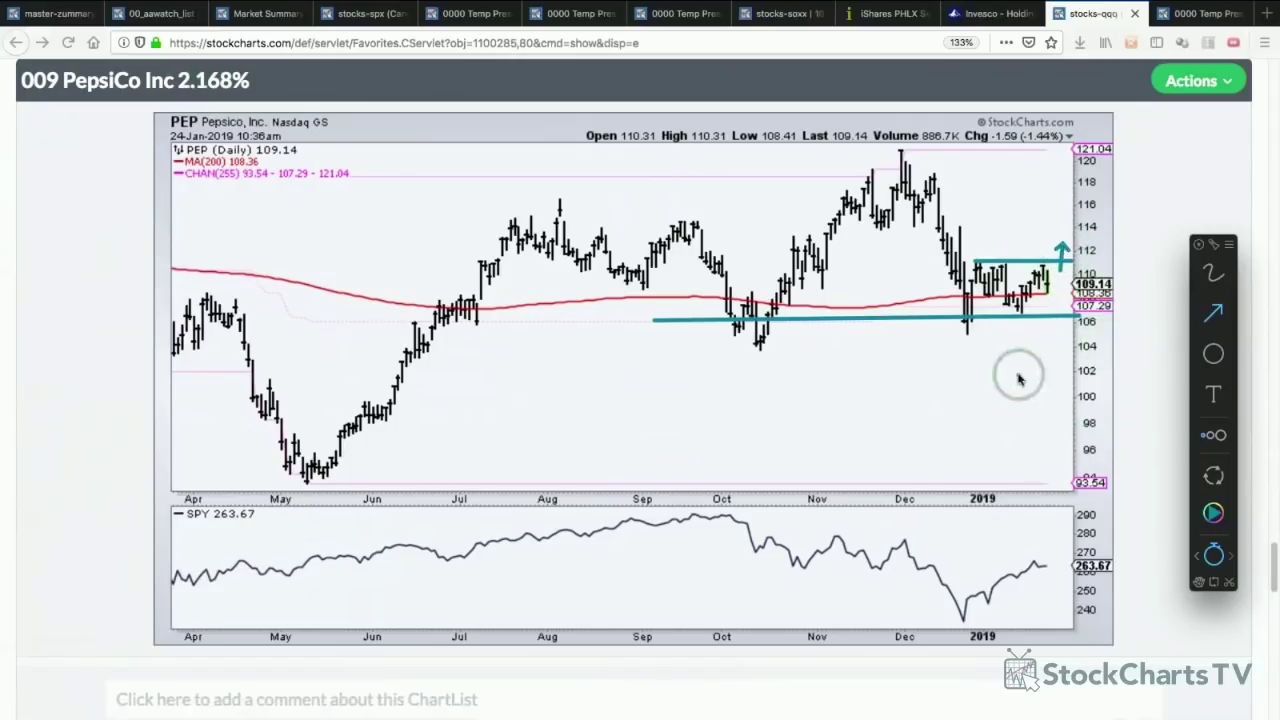
{"action": "key", "text": "Escape"}
- Bracket PEP's January consolidation with a slightly falling upper line and a rising lower line, add a downward break arrow, and clear them
{"action": "key", "text": "super+shift+a"}
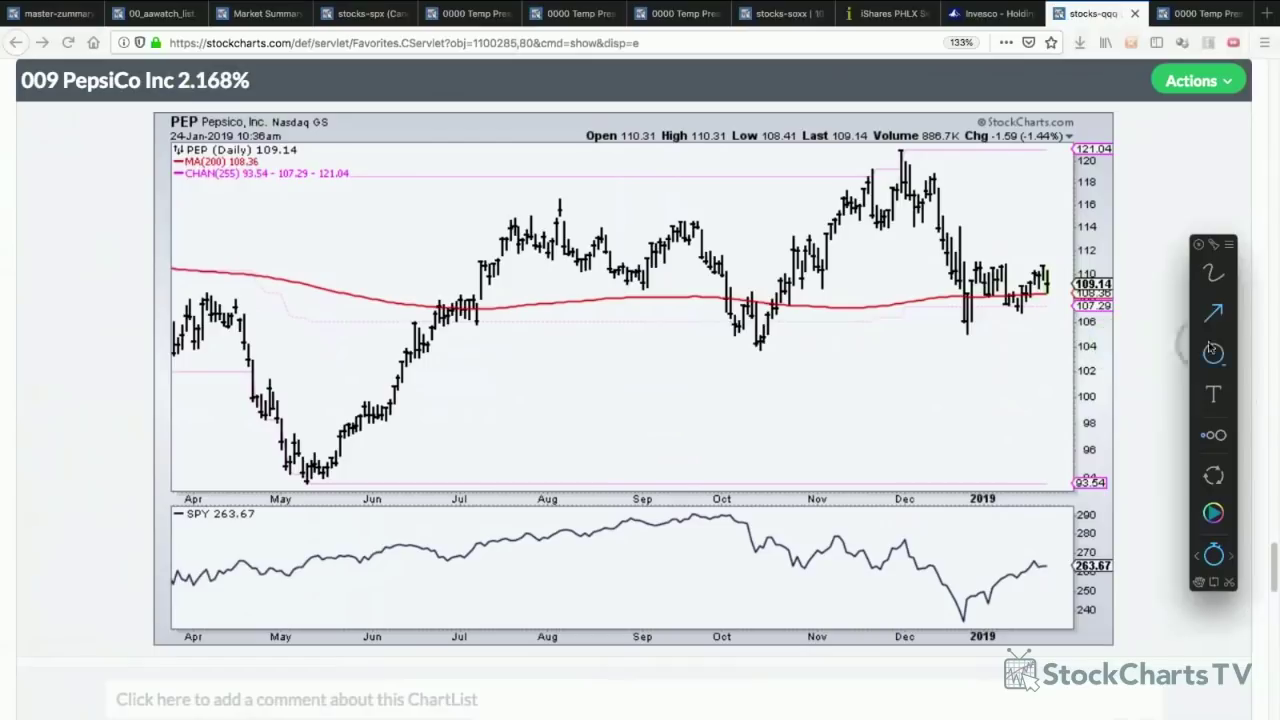
{"action": "left_click", "coordinate": [1213, 318]}
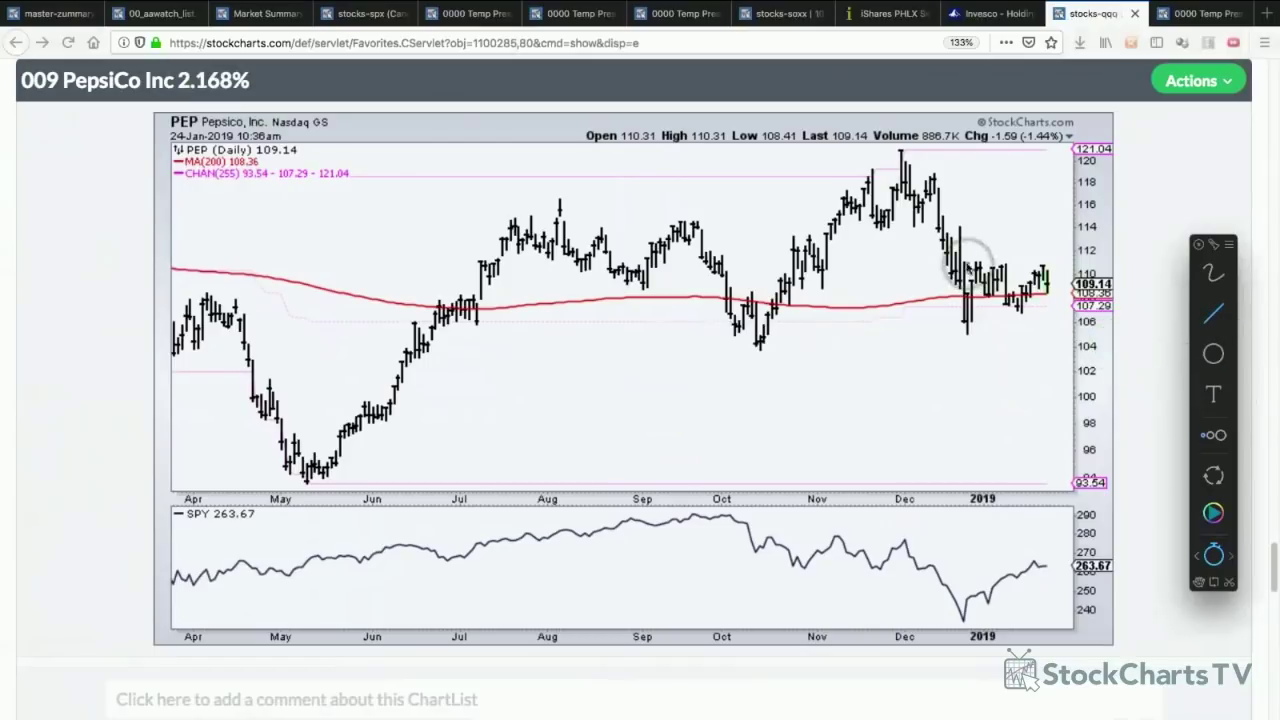
{"action": "left_click_drag", "start_coordinate": [975, 260], "coordinate": [1056, 267]}
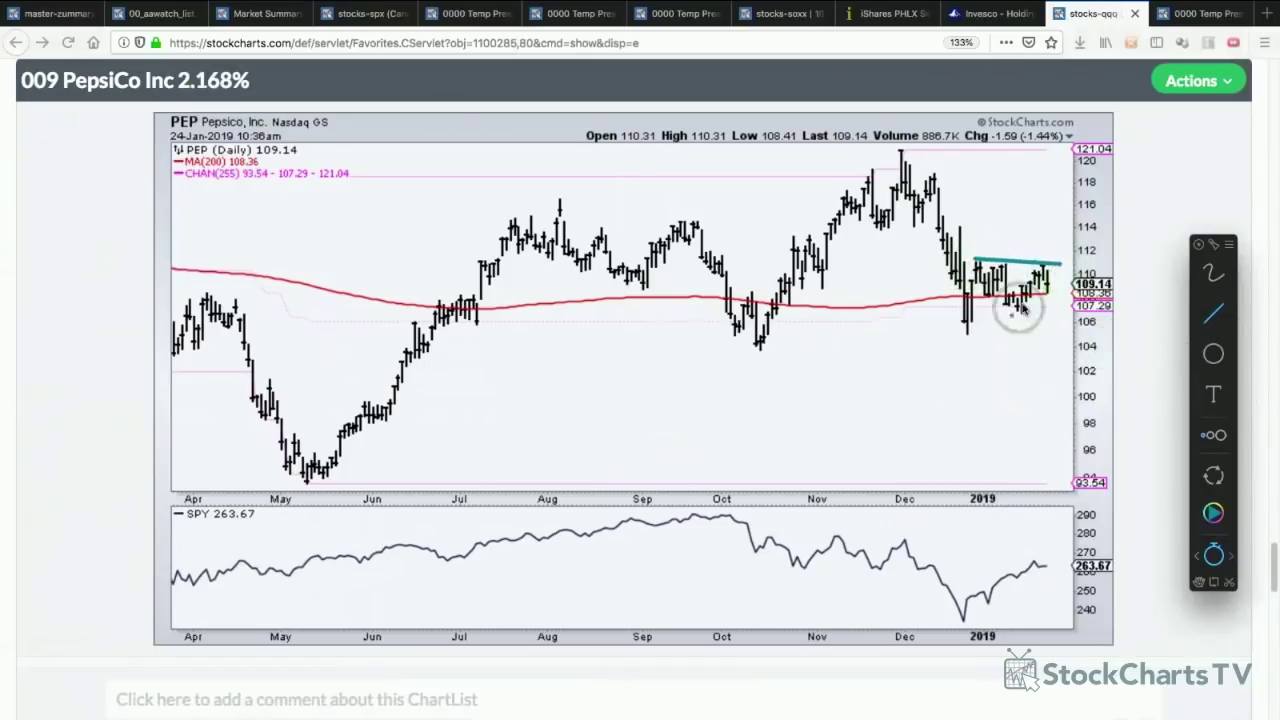
{"action": "left_click_drag", "start_coordinate": [966, 333], "coordinate": [1060, 304]}
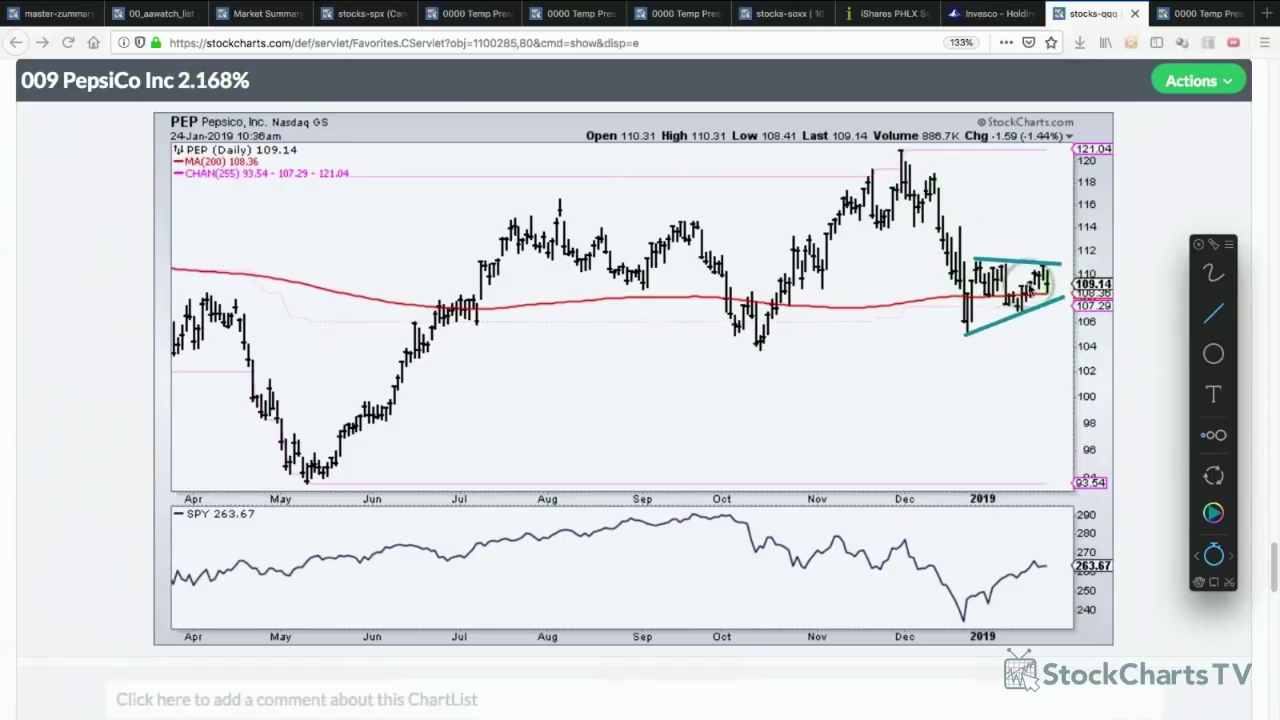
{"action": "key", "text": "a"}
{"action": "left_click_drag", "start_coordinate": [1057, 301], "coordinate": [1069, 328]}
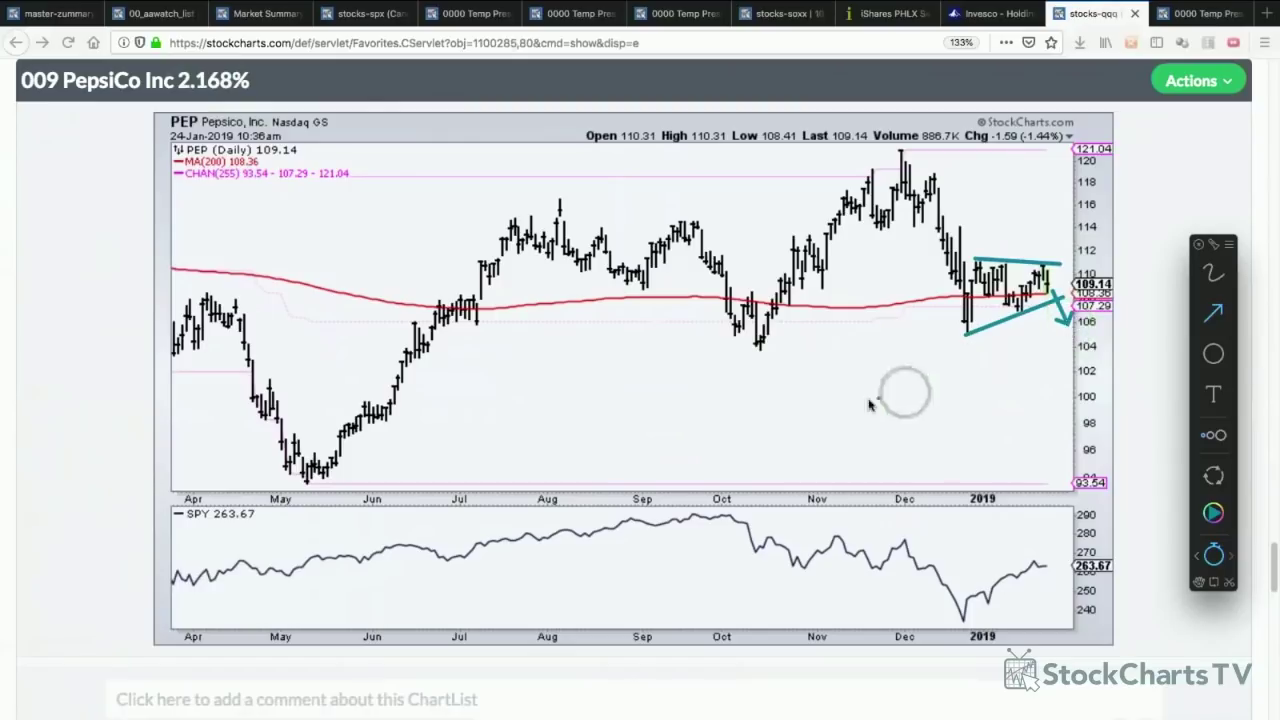
{"action": "key", "text": "Escape"}
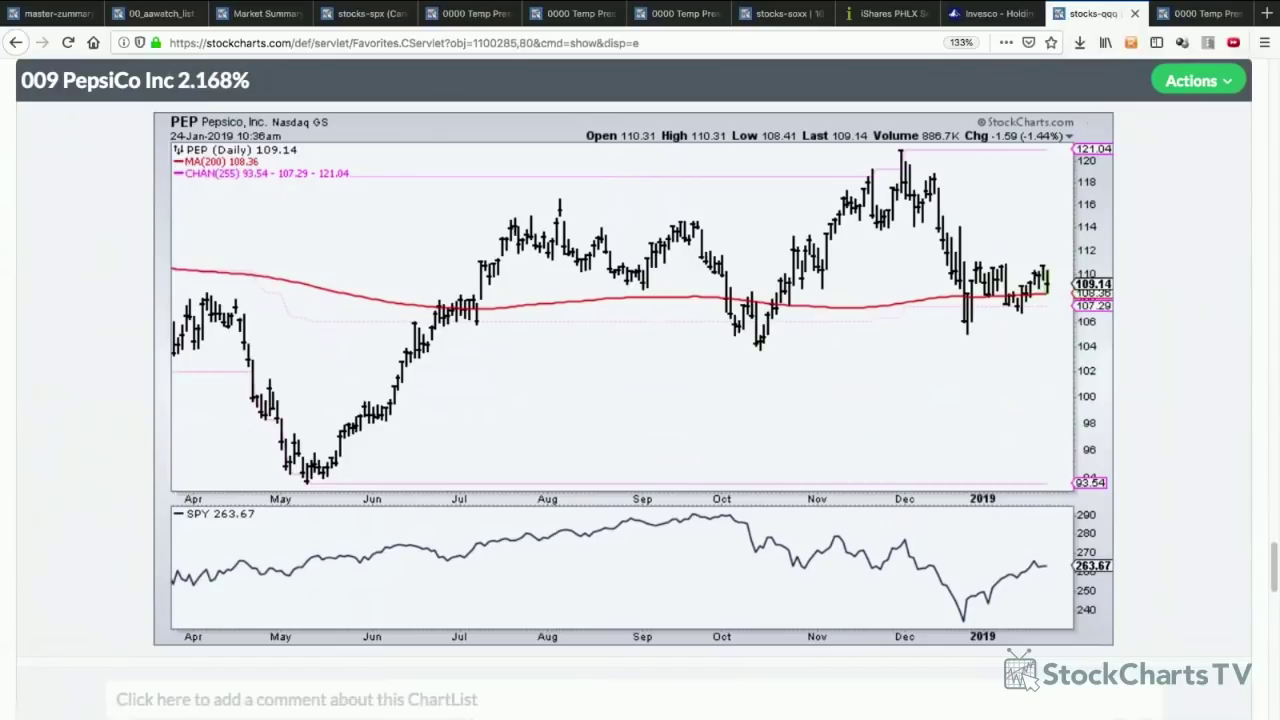
- Open the PepsiCo chart from the ChartList in the SharpCharts workbench
{"action": "left_click", "coordinate": [836, 426]}
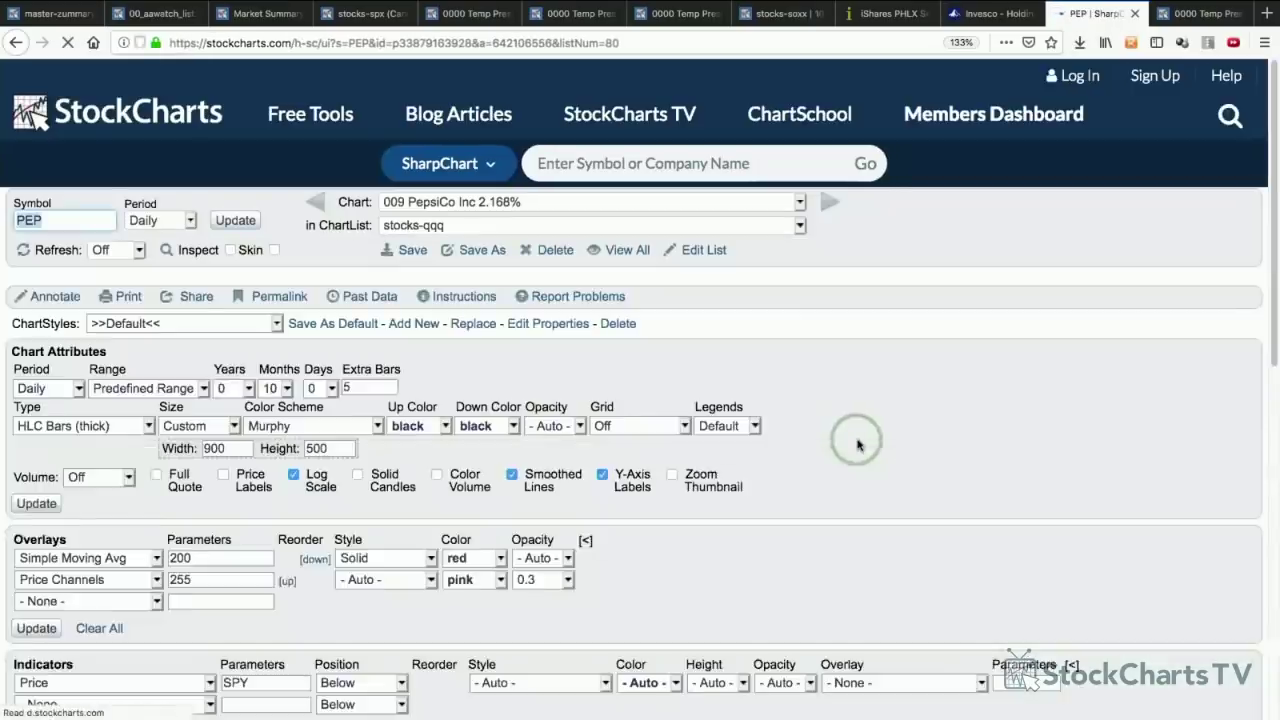
{"action": "scroll", "coordinate": [857, 450], "scroll_direction": "down", "scroll_amount": 1}
{"action": "scroll", "coordinate": [857, 450], "scroll_direction": "up", "scroll_amount": 1}
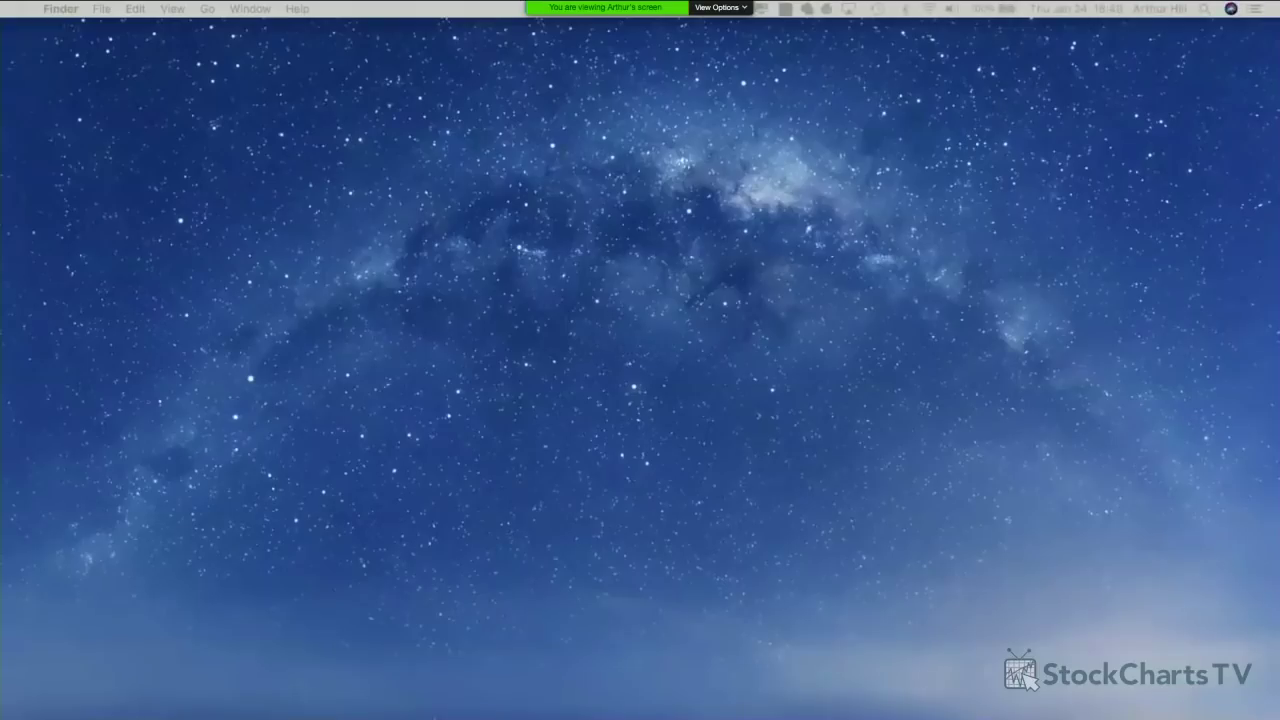
{"action": "scroll", "coordinate": [1012, 541], "scroll_direction": "down", "scroll_amount": 1}
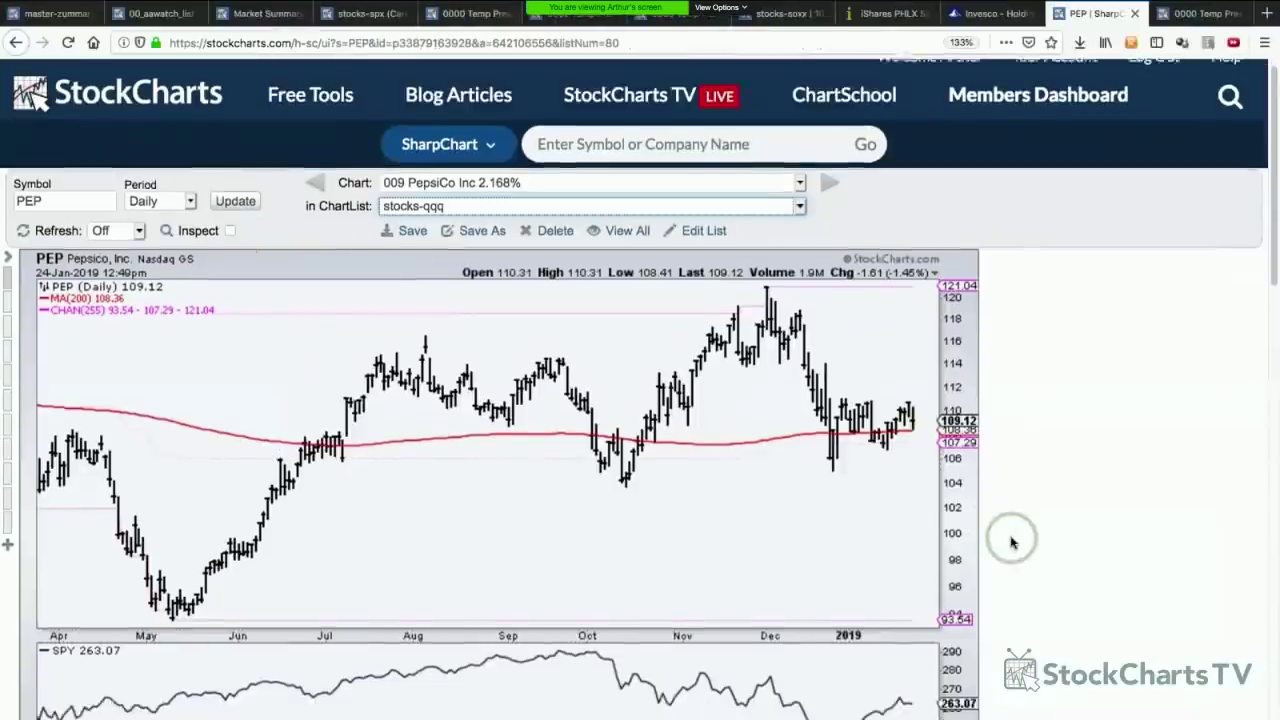
{"action": "scroll", "coordinate": [1012, 541], "scroll_direction": "up", "scroll_amount": 1}
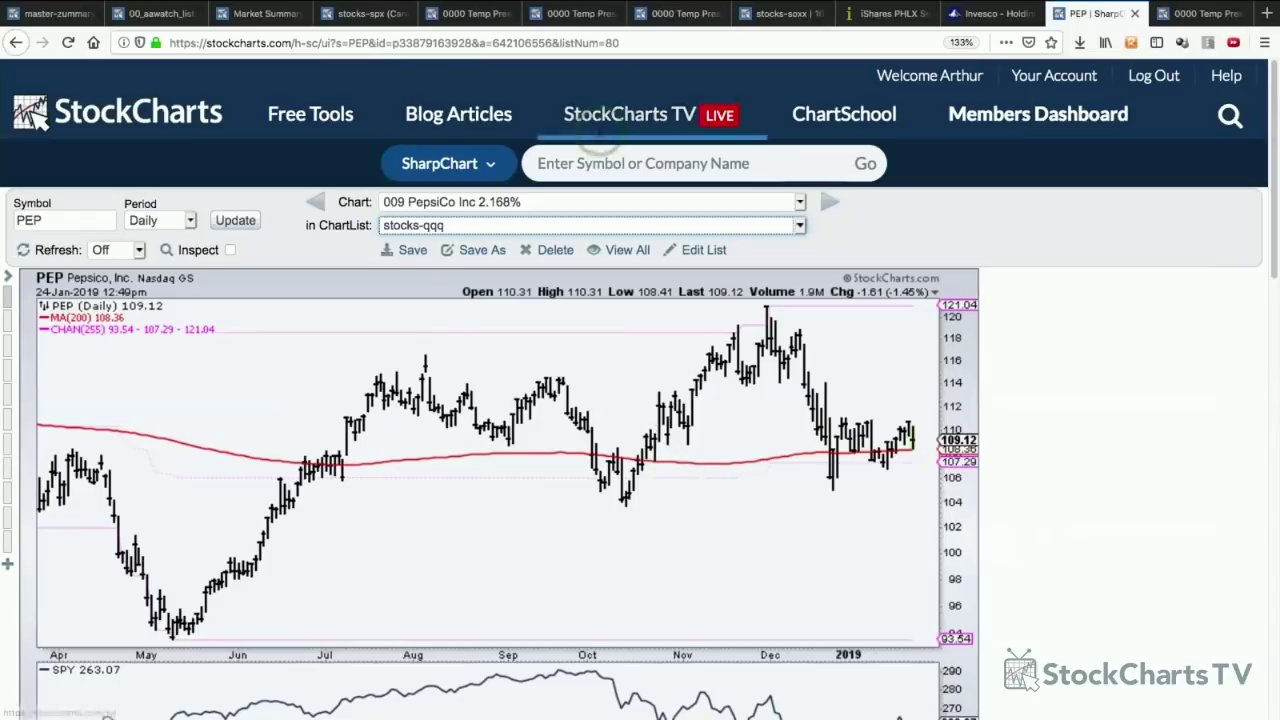
- Load a SharpChart for the symbol gld
{"action": "left_click", "coordinate": [608, 162]}
{"action": "type", "text": "gld"}
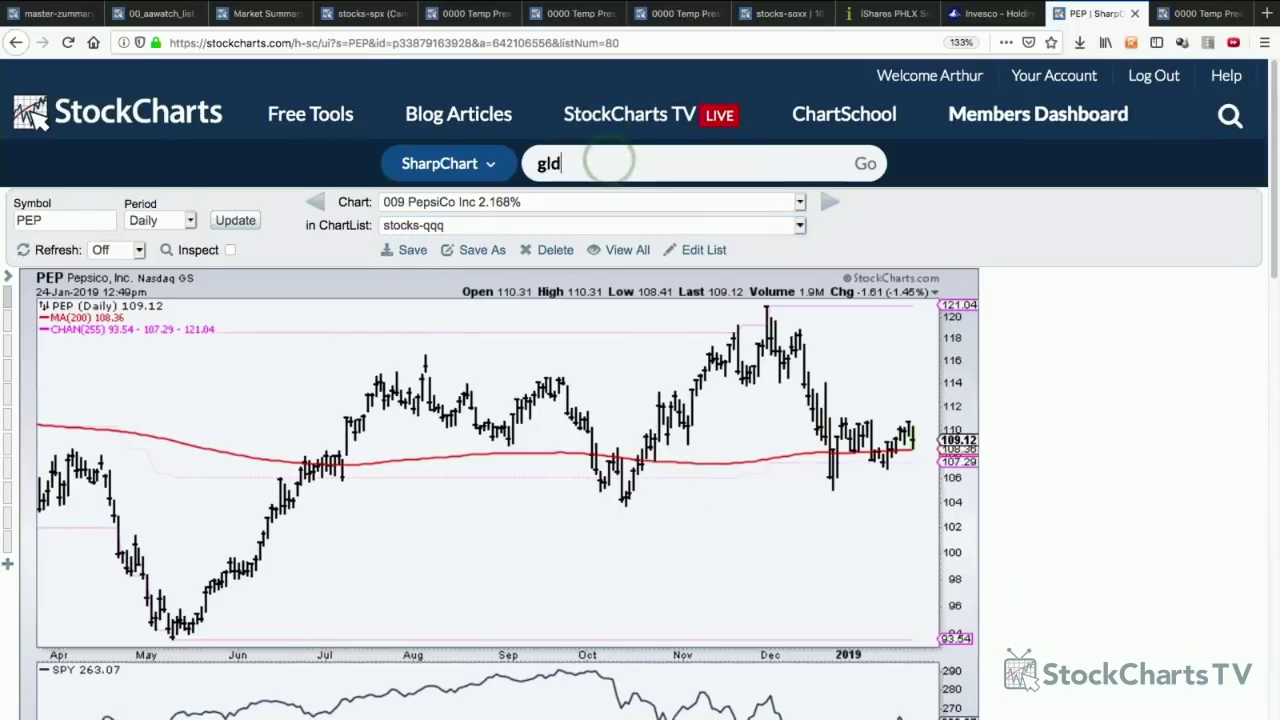
{"action": "key", "text": "Return"}
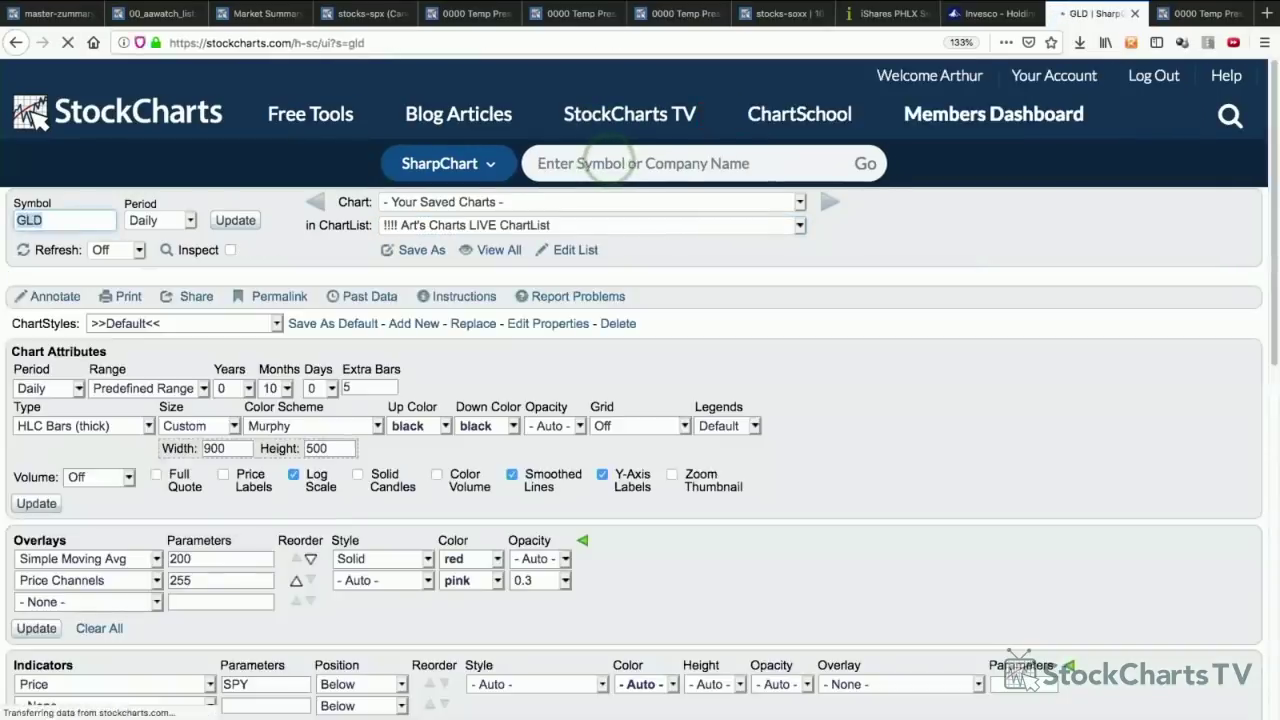
- Replace the SPY parameter of GLD's Price indicator with up
{"action": "scroll", "coordinate": [882, 462], "scroll_direction": "down", "scroll_amount": 10}
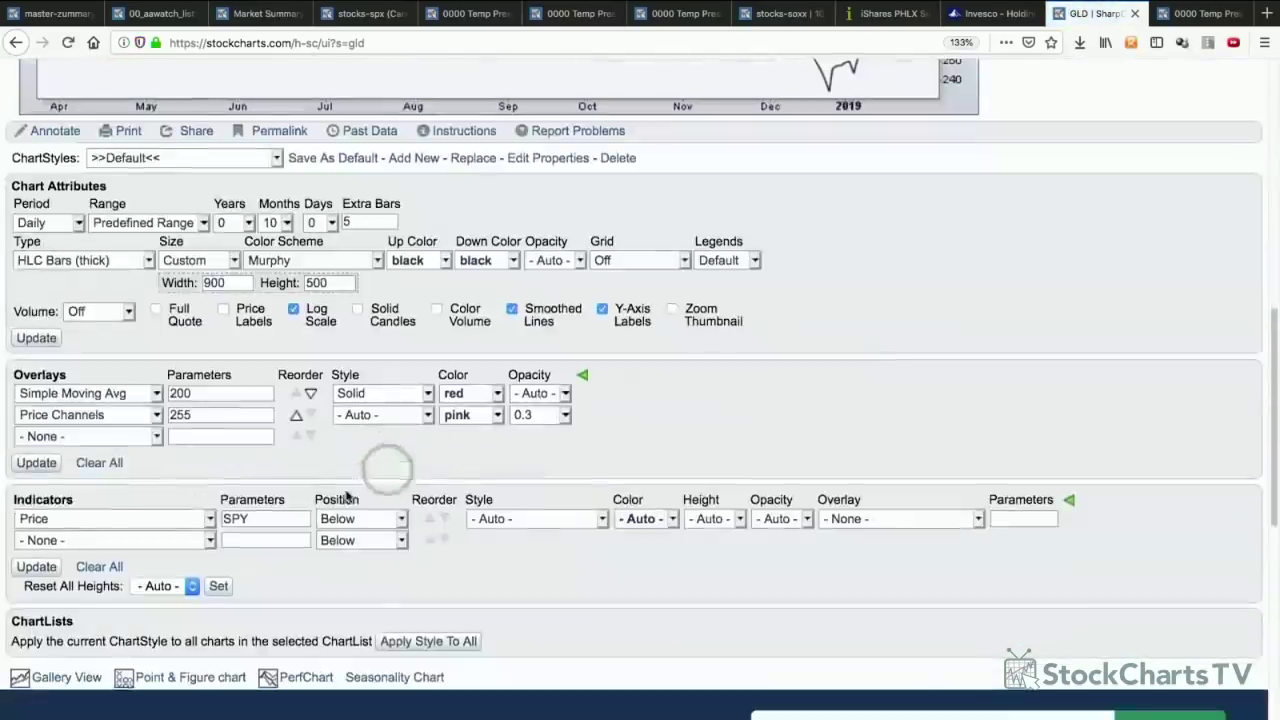
{"action": "left_click", "coordinate": [72, 519]}
{"action": "scroll", "coordinate": [72, 519], "scroll_direction": "down", "scroll_amount": 4}
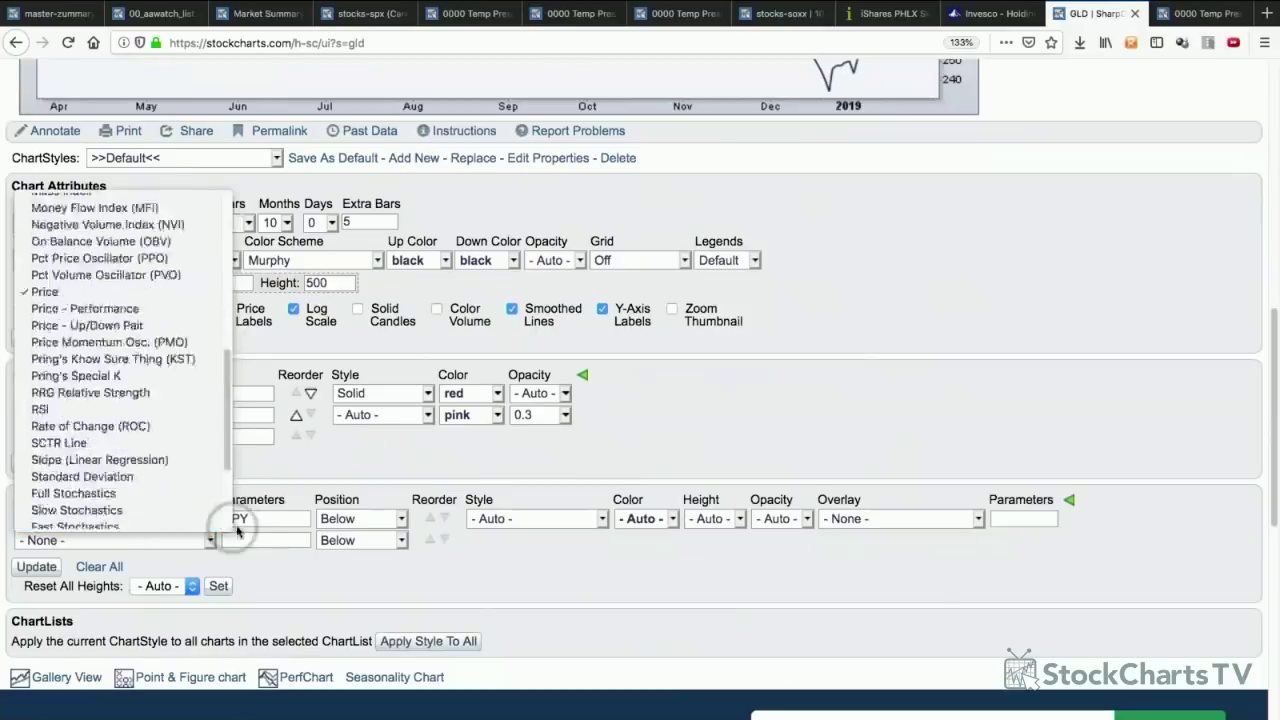
{"action": "left_click", "coordinate": [251, 518]}
{"action": "left_click_drag", "start_coordinate": [251, 518], "coordinate": [217, 518]}
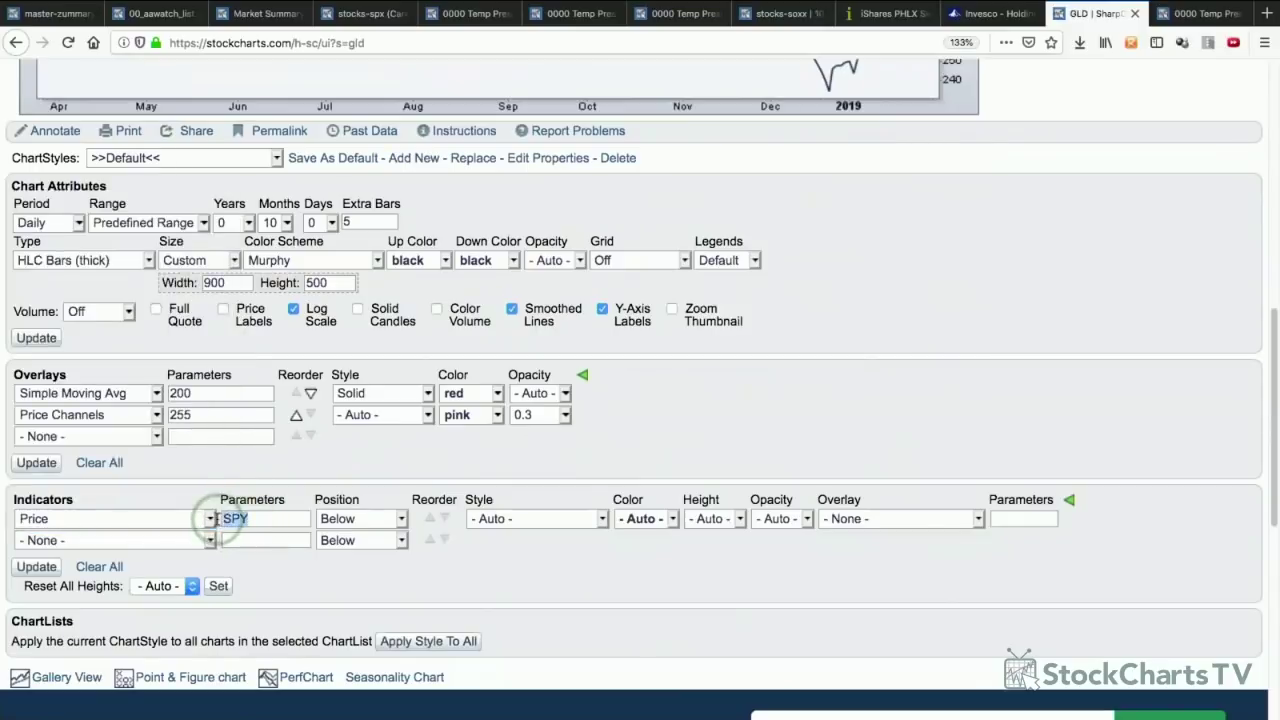
{"action": "type", "text": "up"}
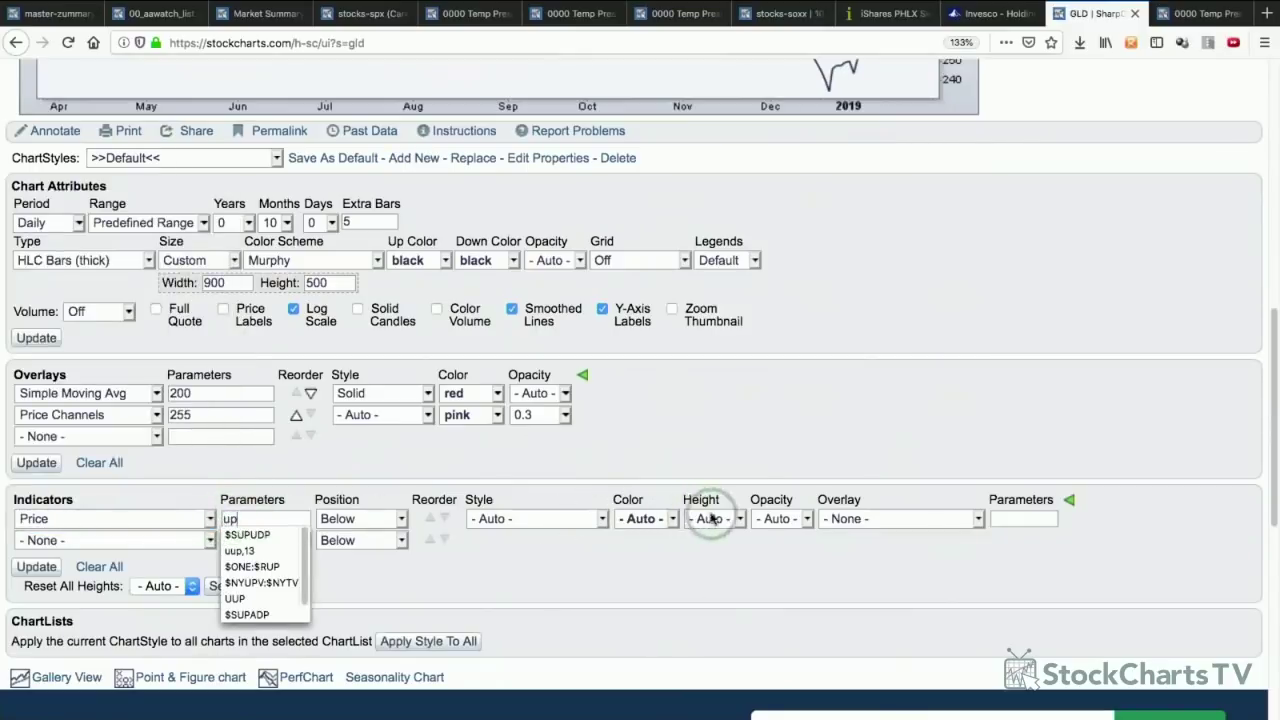
- Set the Price indicator's height to 1.0 and its style to HLC Bars (thick)
{"action": "left_click", "coordinate": [710, 518]}
{"action": "left_click", "coordinate": [709, 537]}
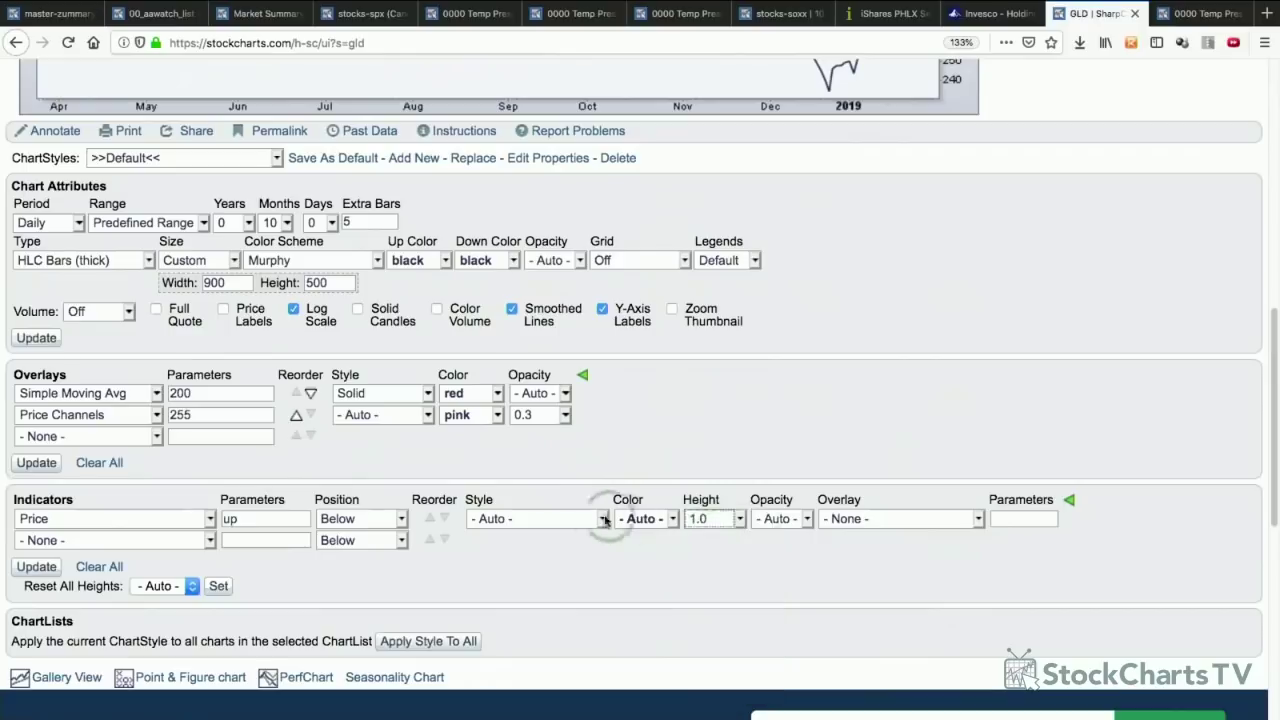
{"action": "left_click", "coordinate": [563, 518]}
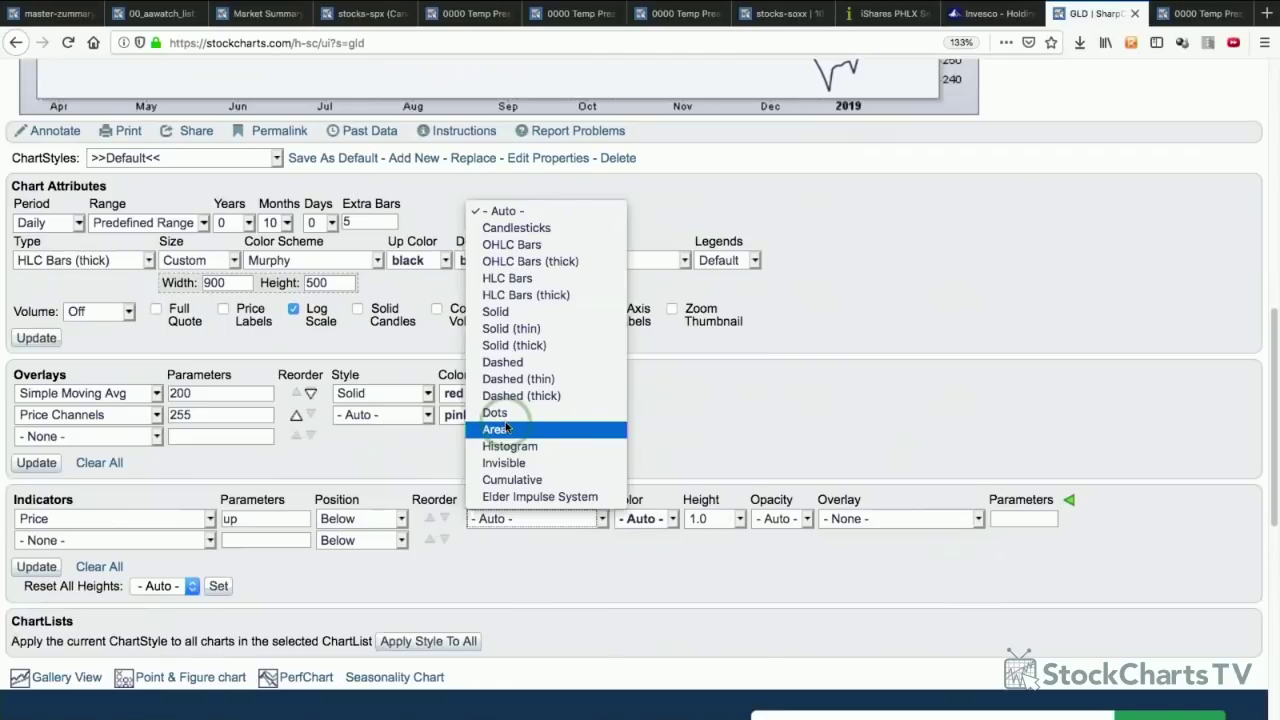
{"action": "left_click", "coordinate": [580, 540]}
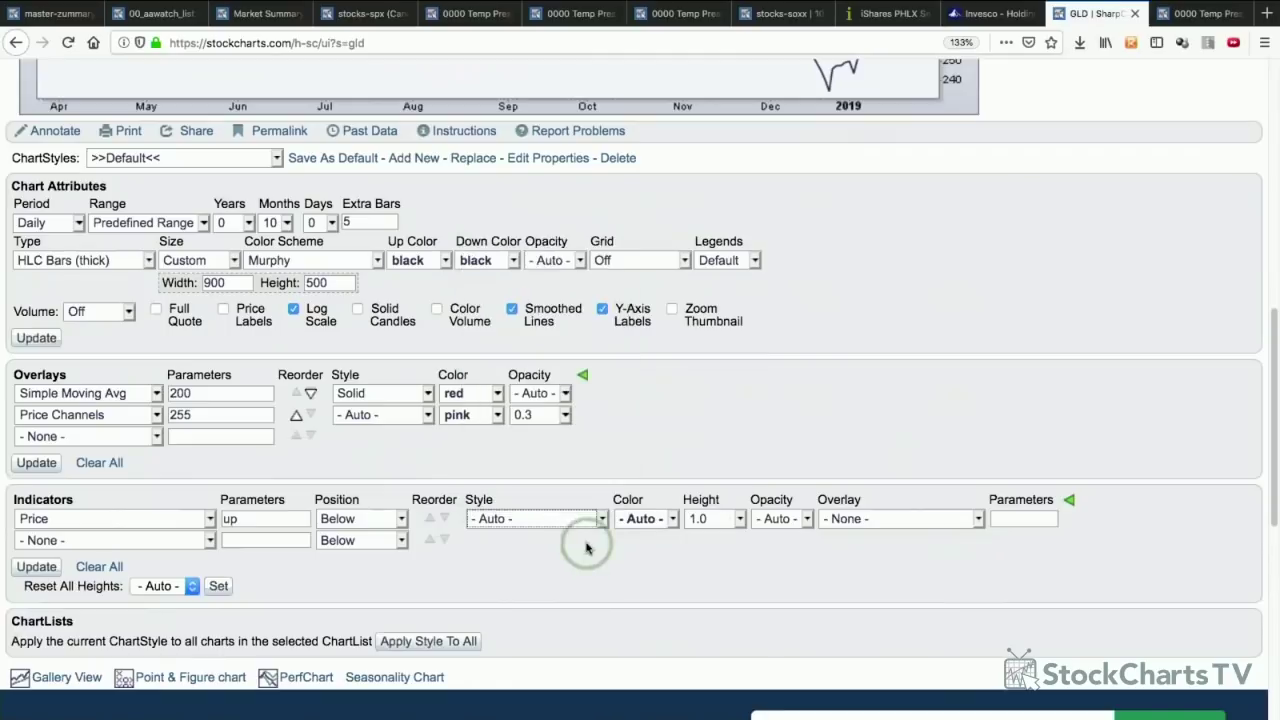
{"action": "left_click", "coordinate": [505, 528]}
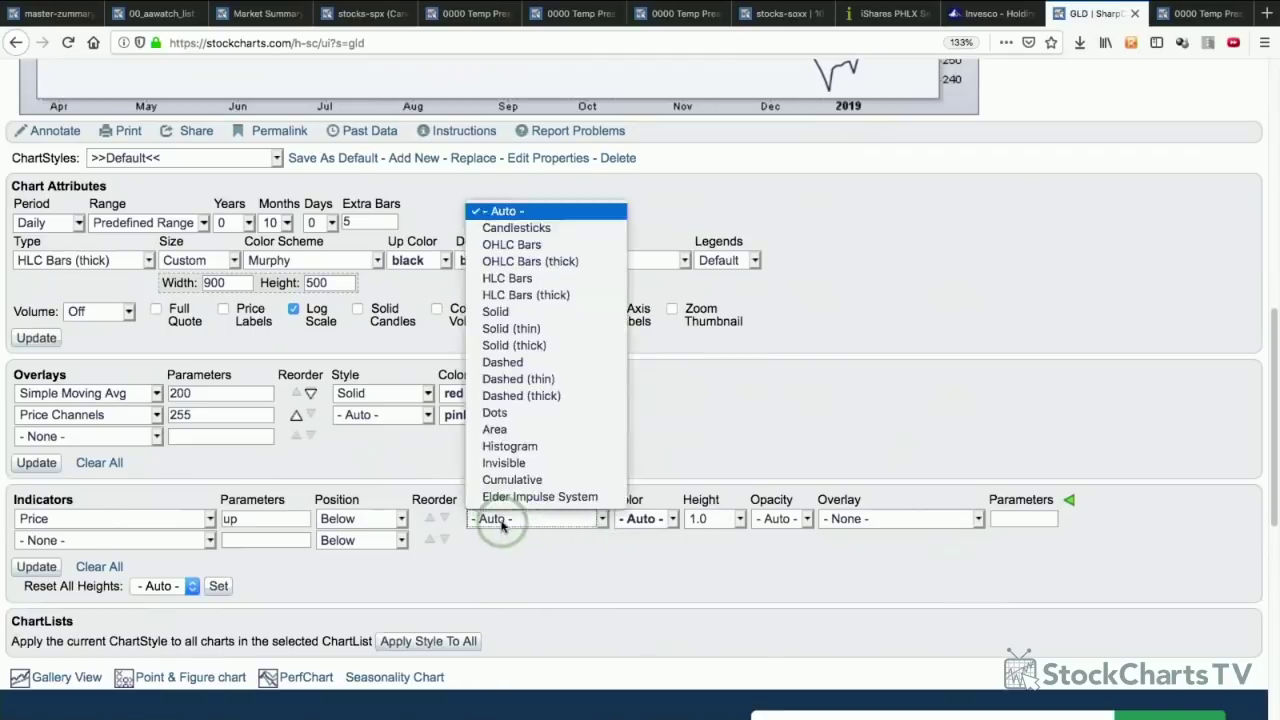
{"action": "left_click", "coordinate": [512, 299]}
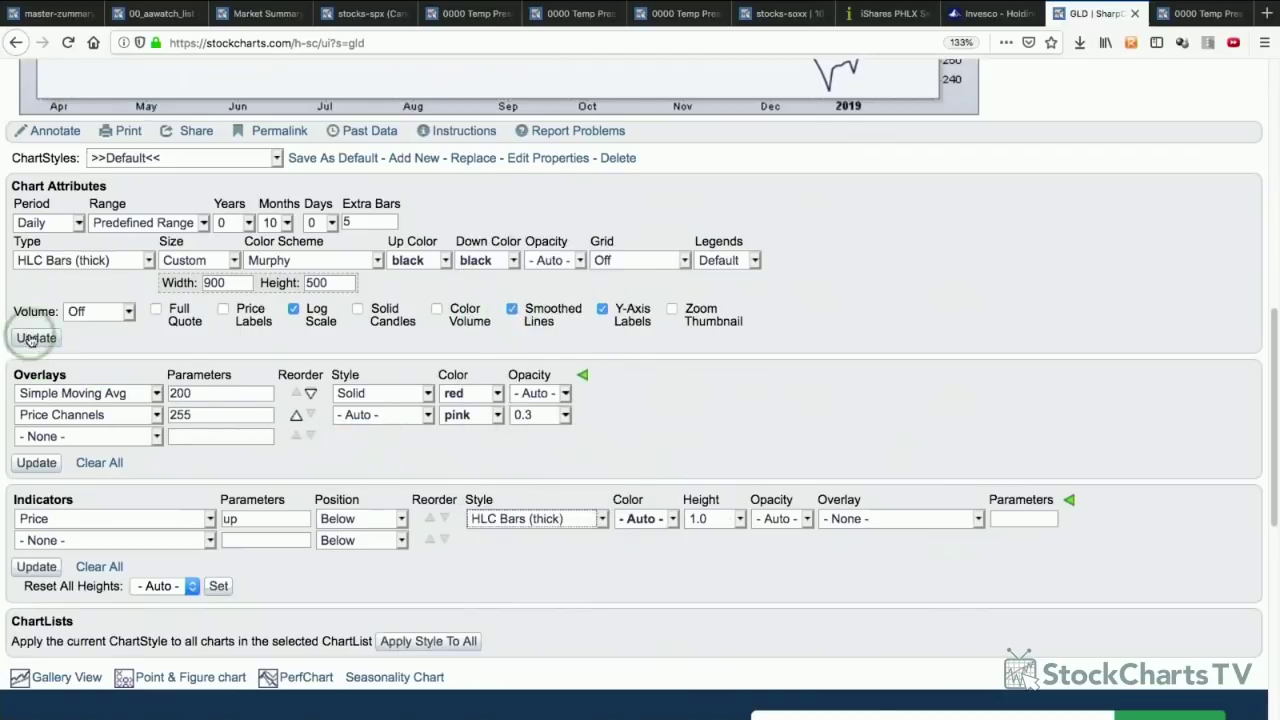
- Add a Simple Moving Avg overlay with the parameter 200:red to the Price indicator
{"action": "left_click", "coordinate": [872, 518]}
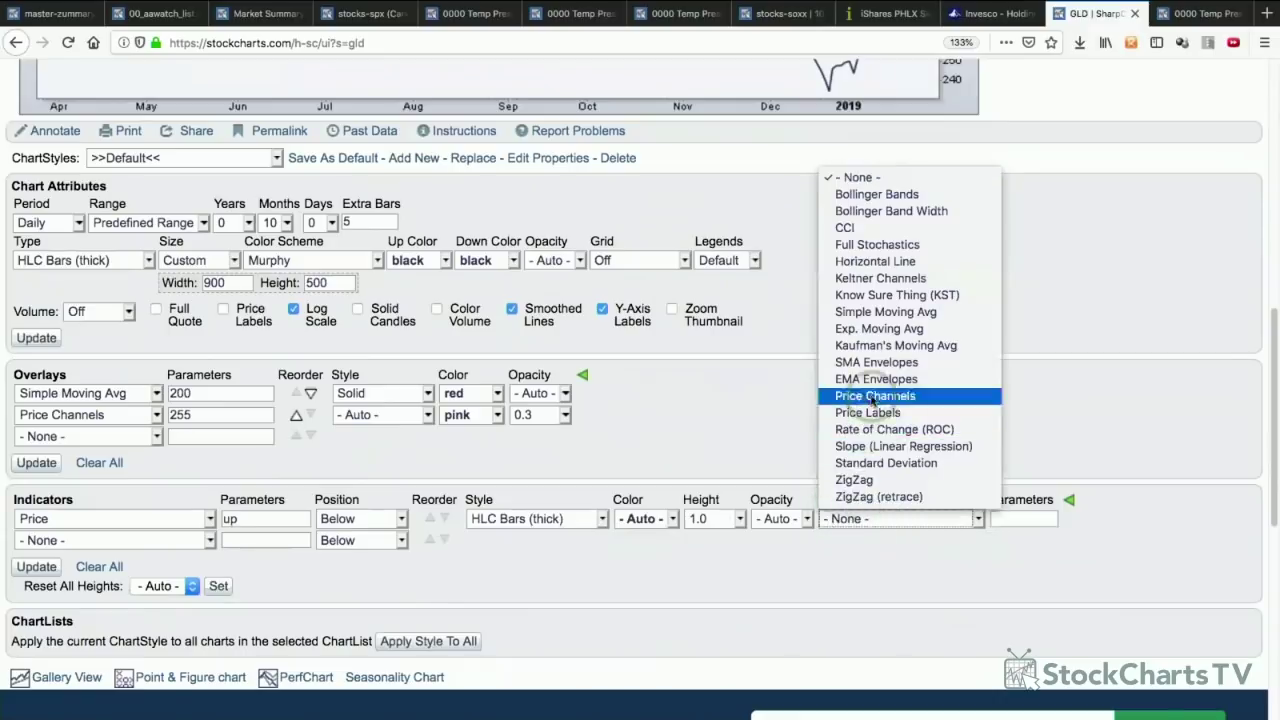
{"action": "left_click", "coordinate": [885, 311]}
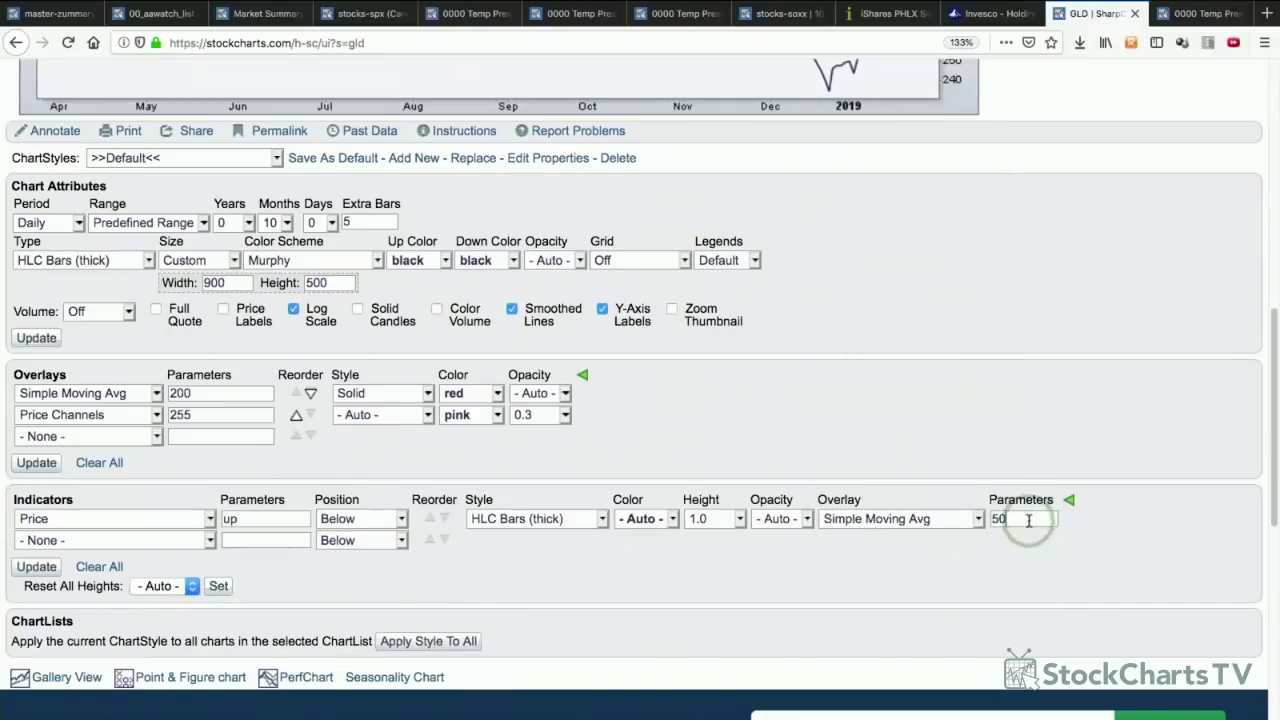
{"action": "double_click", "coordinate": [1015, 518]}
{"action": "type", "text": "200"}
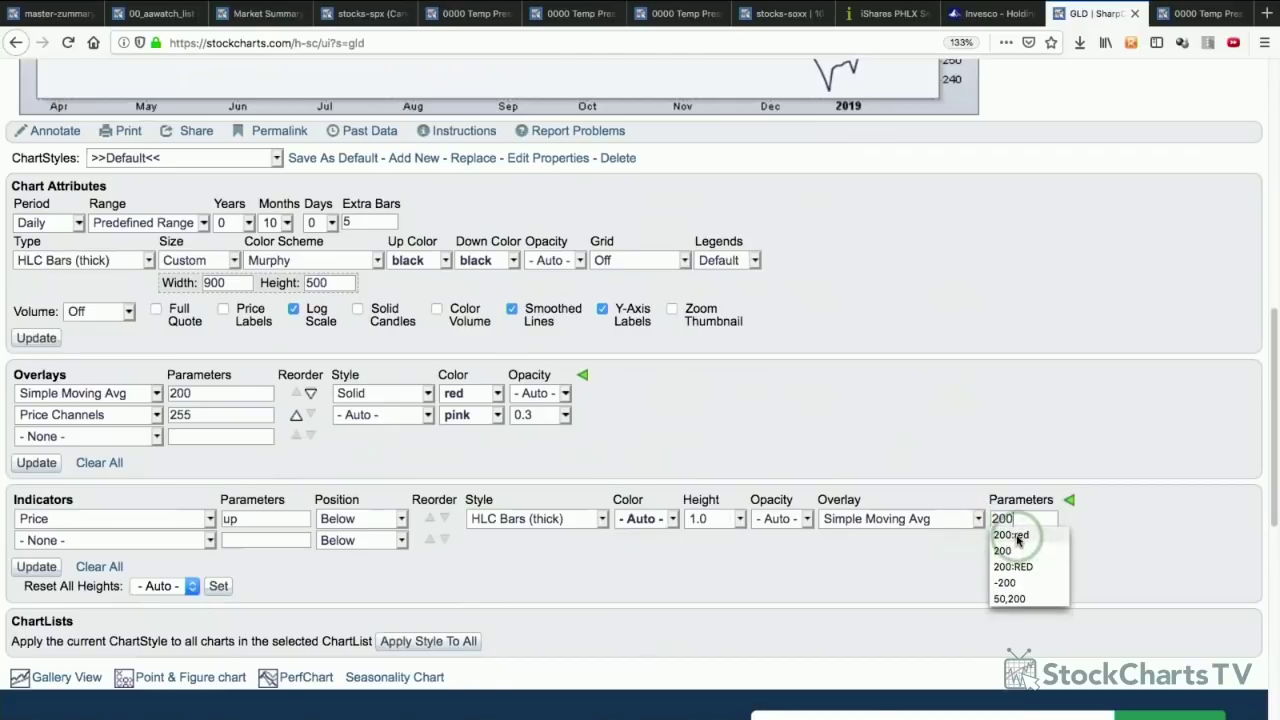
{"action": "left_click", "coordinate": [1016, 536]}
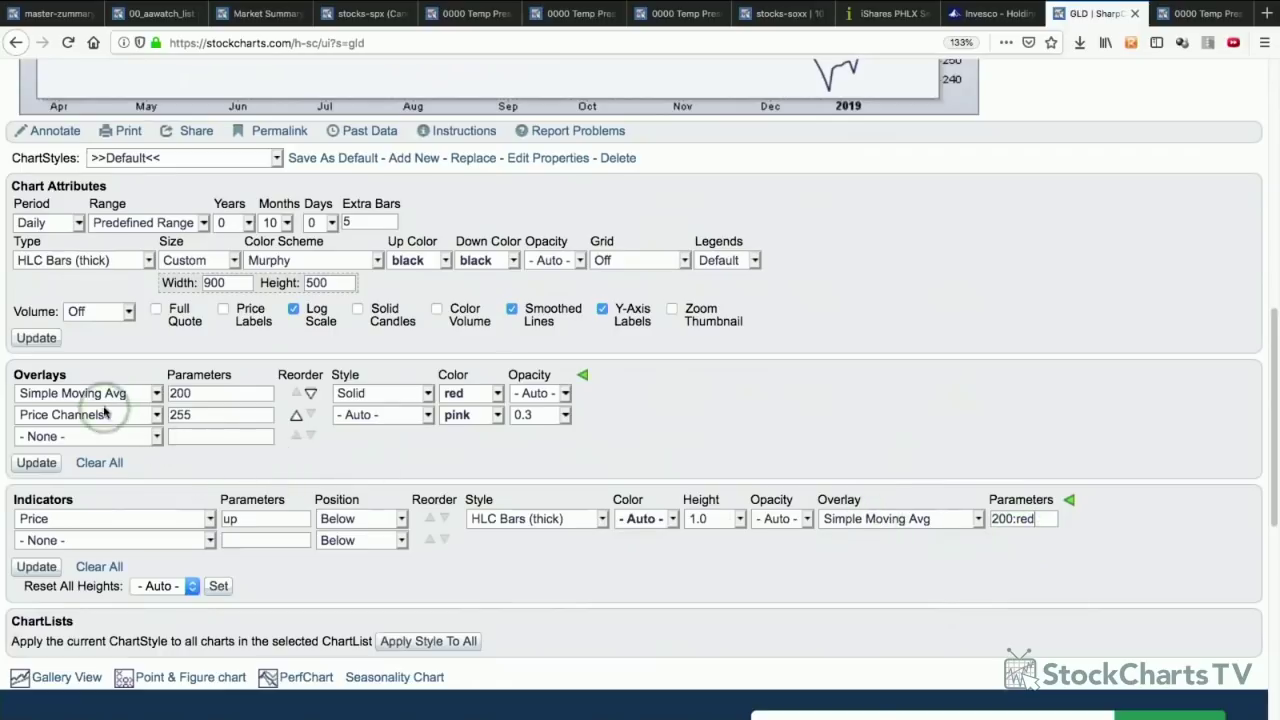
- Apply the indicator settings to the GLD chart, correcting the Price indicator's parameter to UUP
{"action": "left_click", "coordinate": [36, 462]}
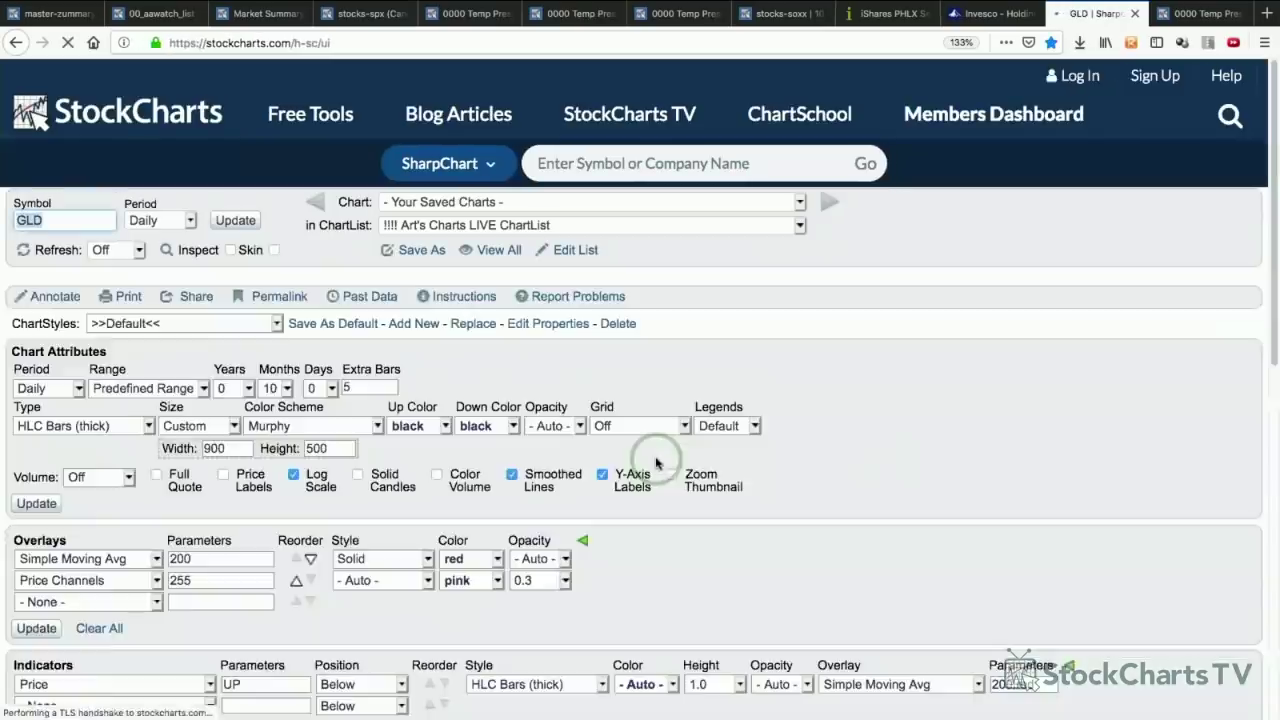
{"action": "scroll", "coordinate": [853, 537], "scroll_direction": "down", "scroll_amount": 6}
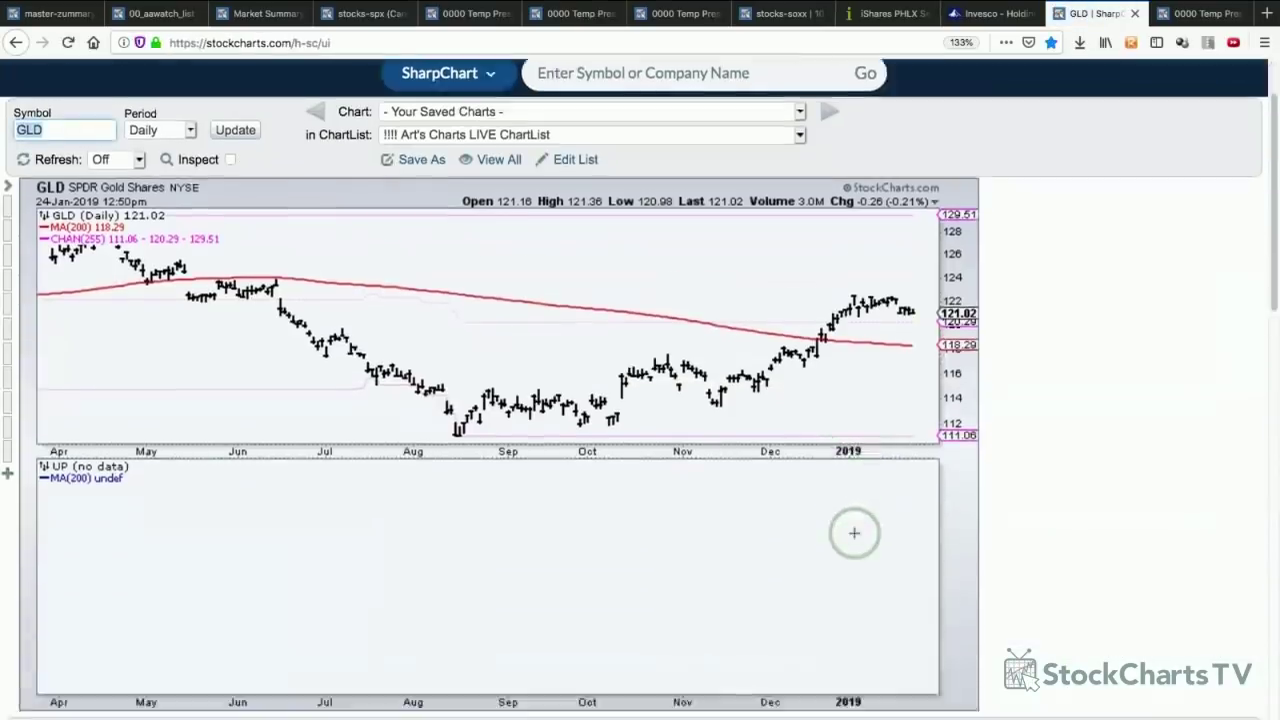
{"action": "scroll", "coordinate": [853, 537], "scroll_direction": "down", "scroll_amount": 2}
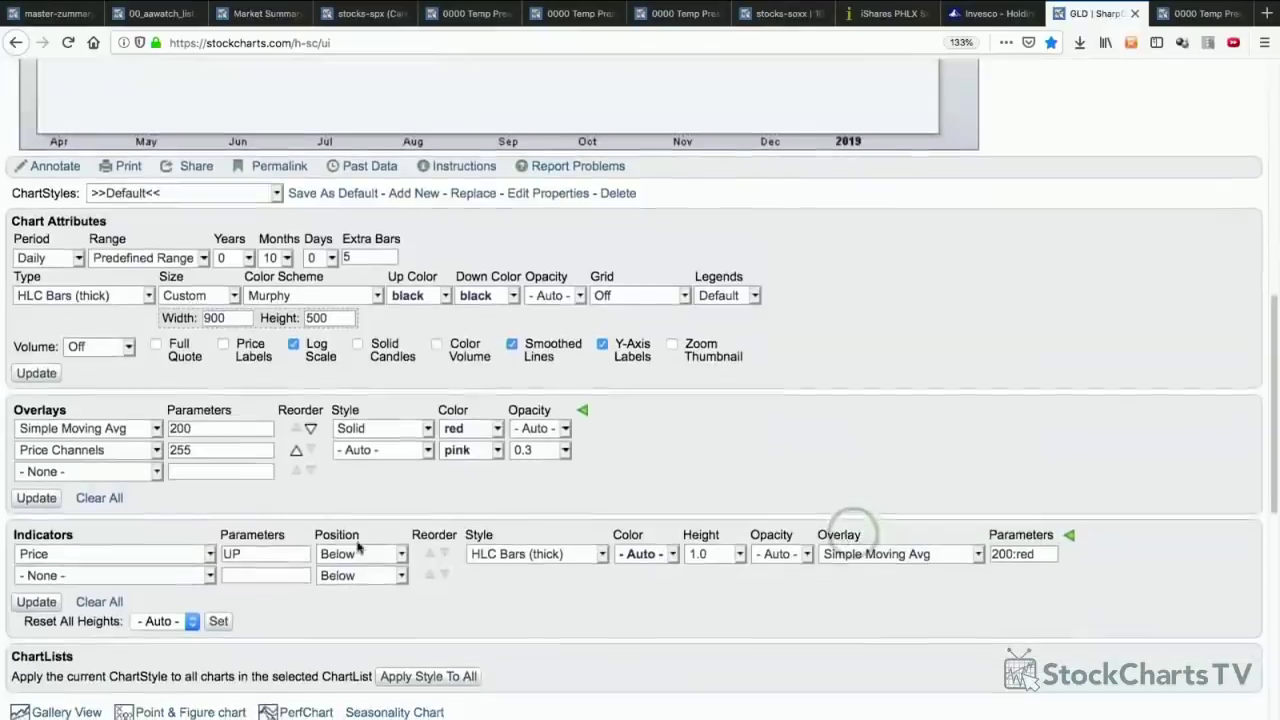
{"action": "left_click", "coordinate": [232, 553]}
{"action": "type", "text": "u"}
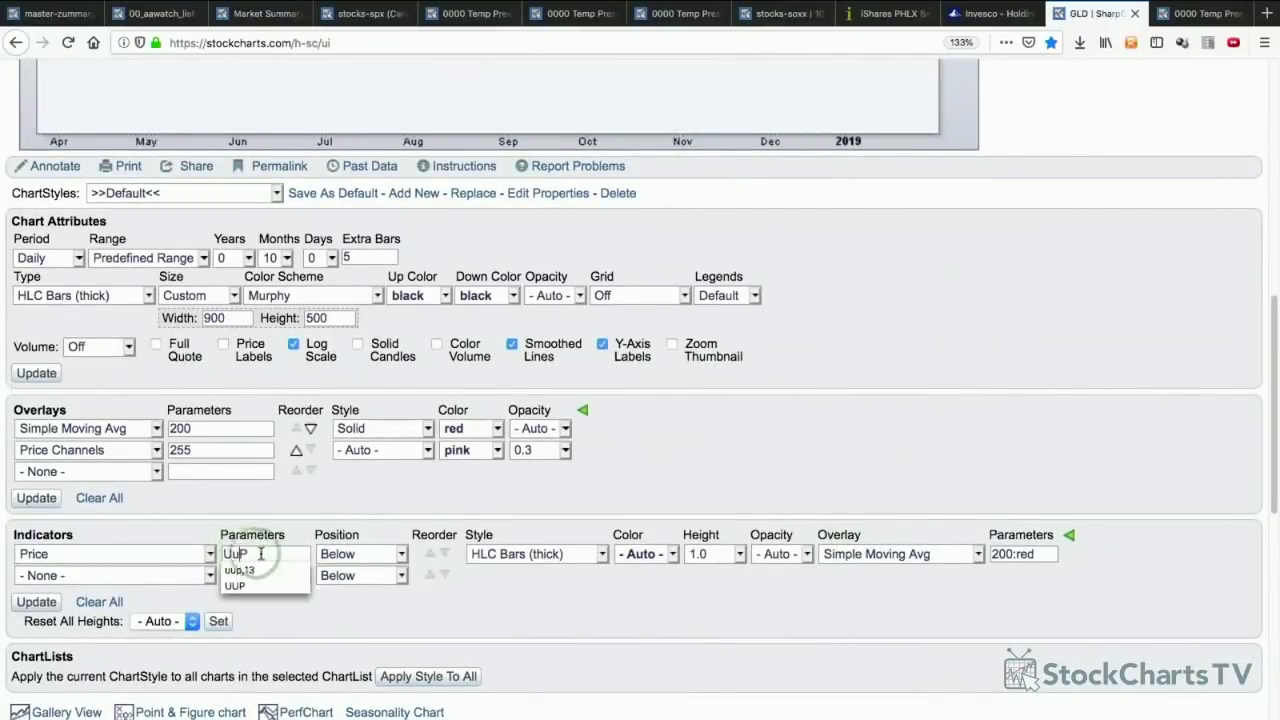
{"action": "left_click", "coordinate": [46, 504]}
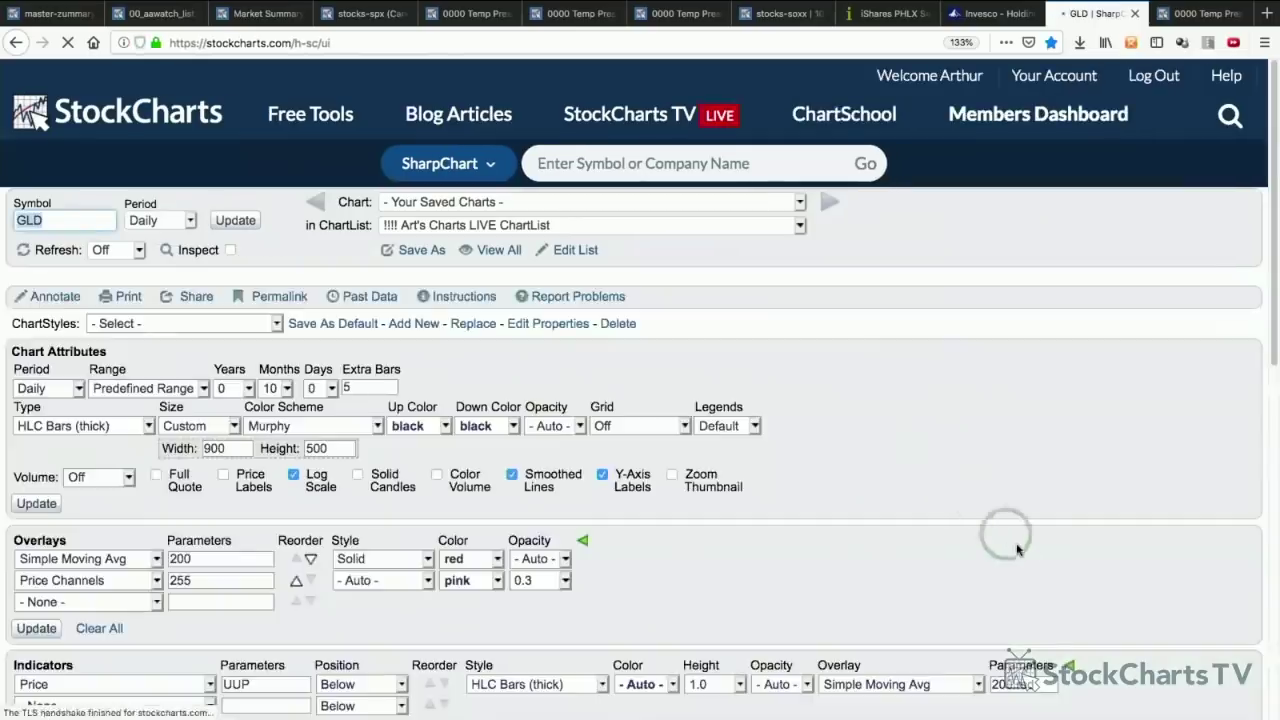
{"action": "scroll", "coordinate": [1017, 549], "scroll_direction": "down", "scroll_amount": 4}
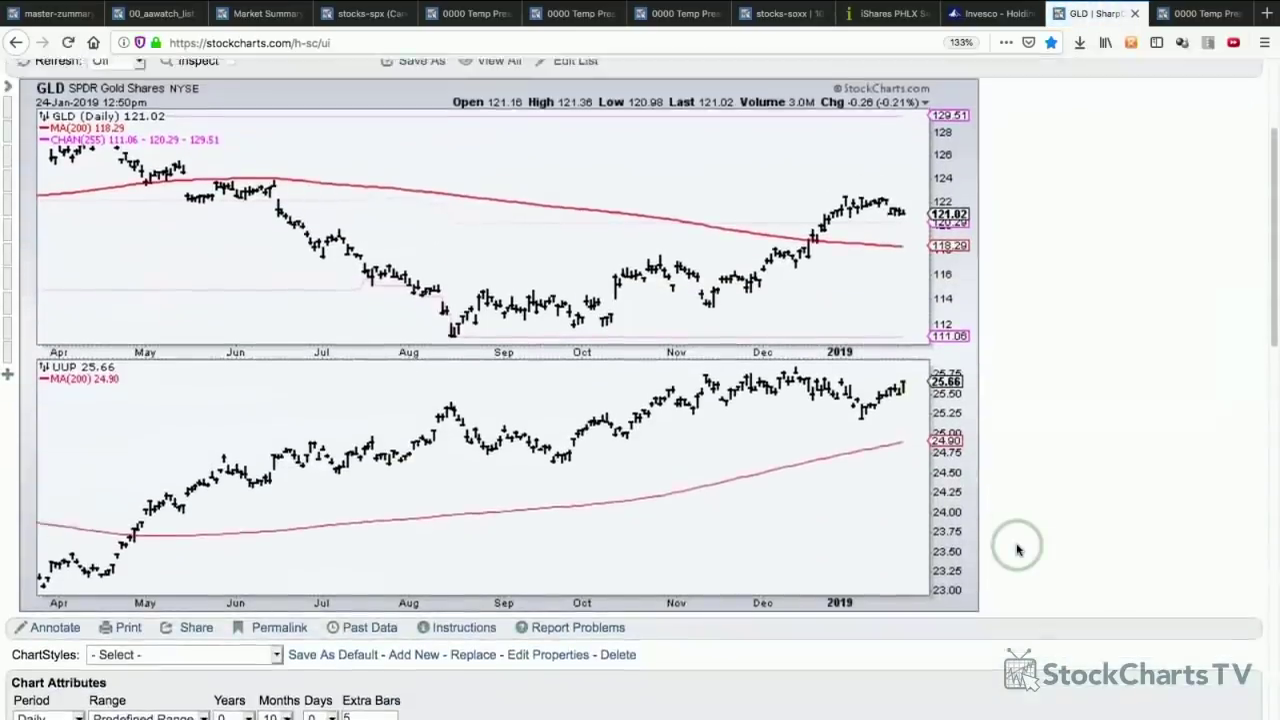
{"action": "scroll", "coordinate": [1017, 549], "scroll_direction": "up", "scroll_amount": 1}
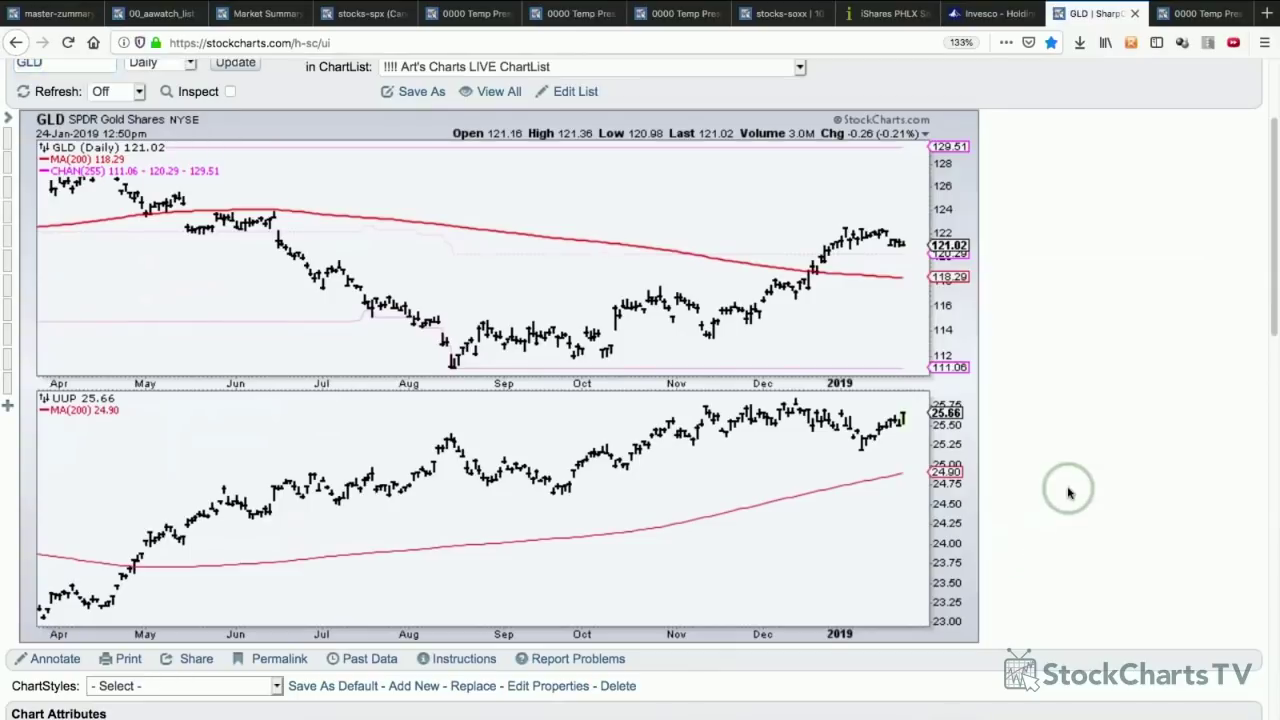
- Draw freehand strokes along GLD's October–January advance, UUP's June–September and October–December lows, and the end of UUP's 200-day average
{"action": "key", "text": "ctrl+shift+a"}
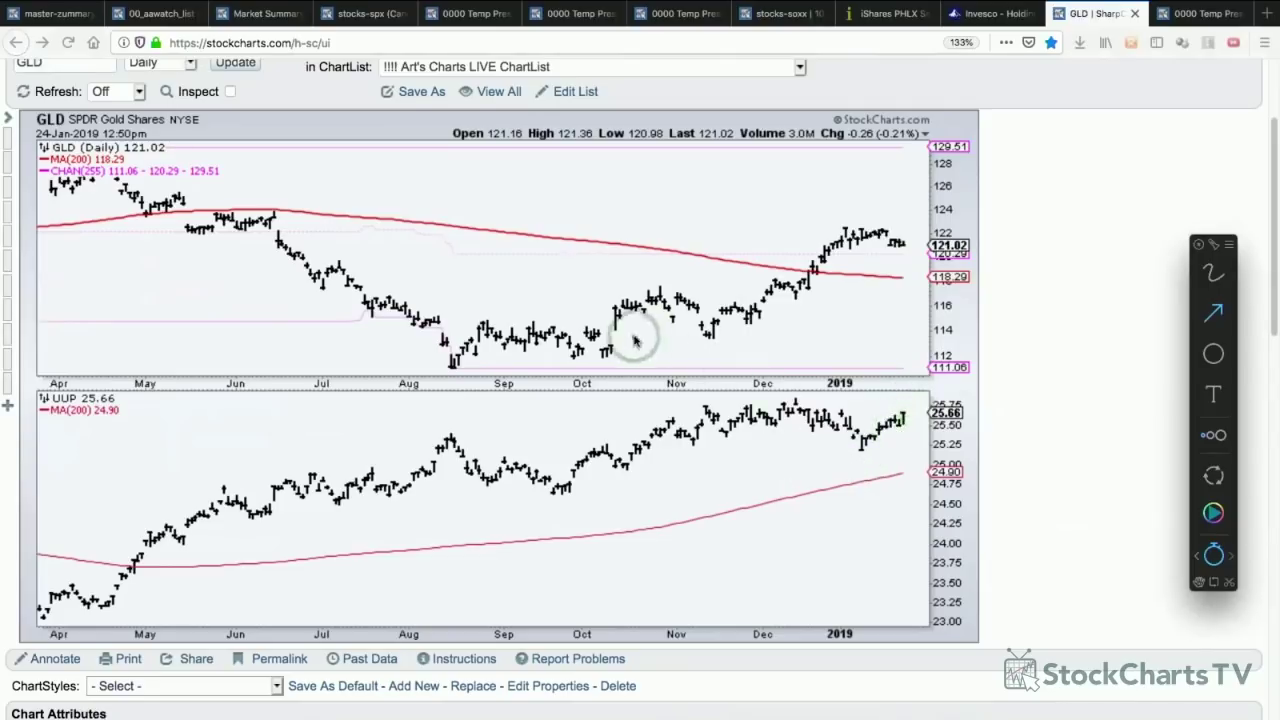
{"action": "left_click", "coordinate": [1217, 283]}
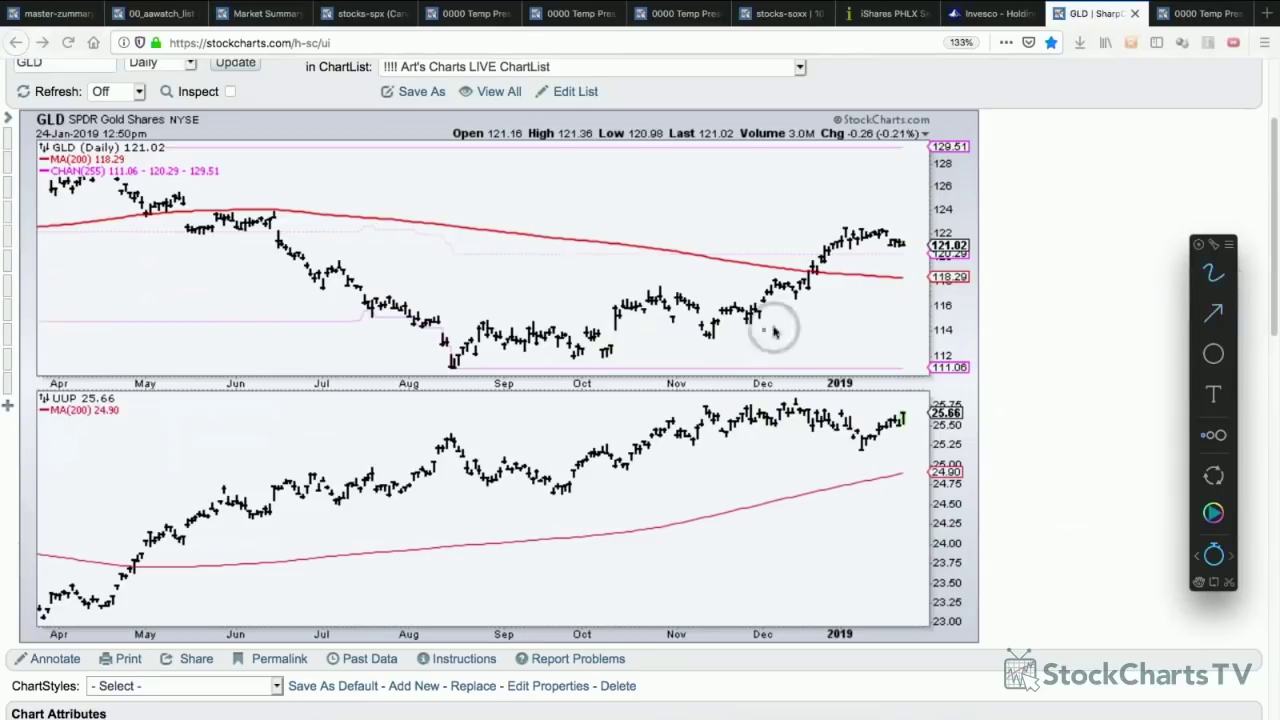
{"action": "left_click_drag", "start_coordinate": [622, 336], "coordinate": [830, 252]}
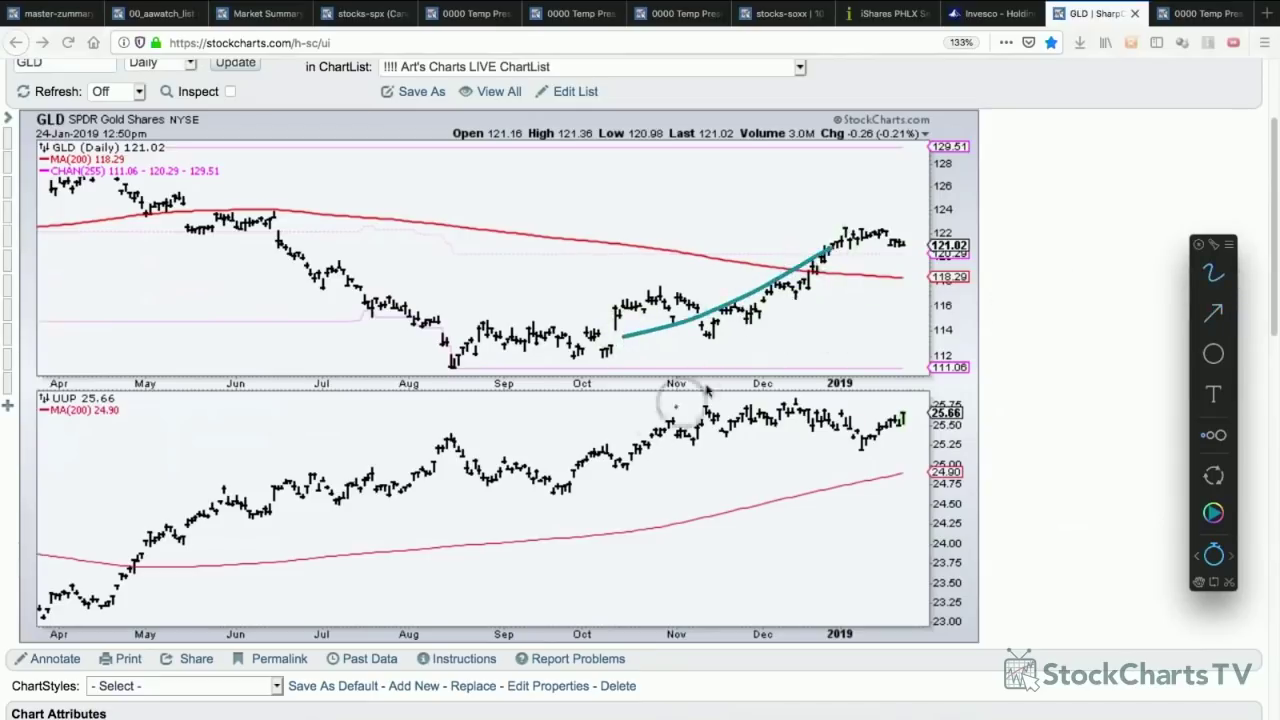
{"action": "left_click_drag", "start_coordinate": [600, 476], "coordinate": [782, 418]}
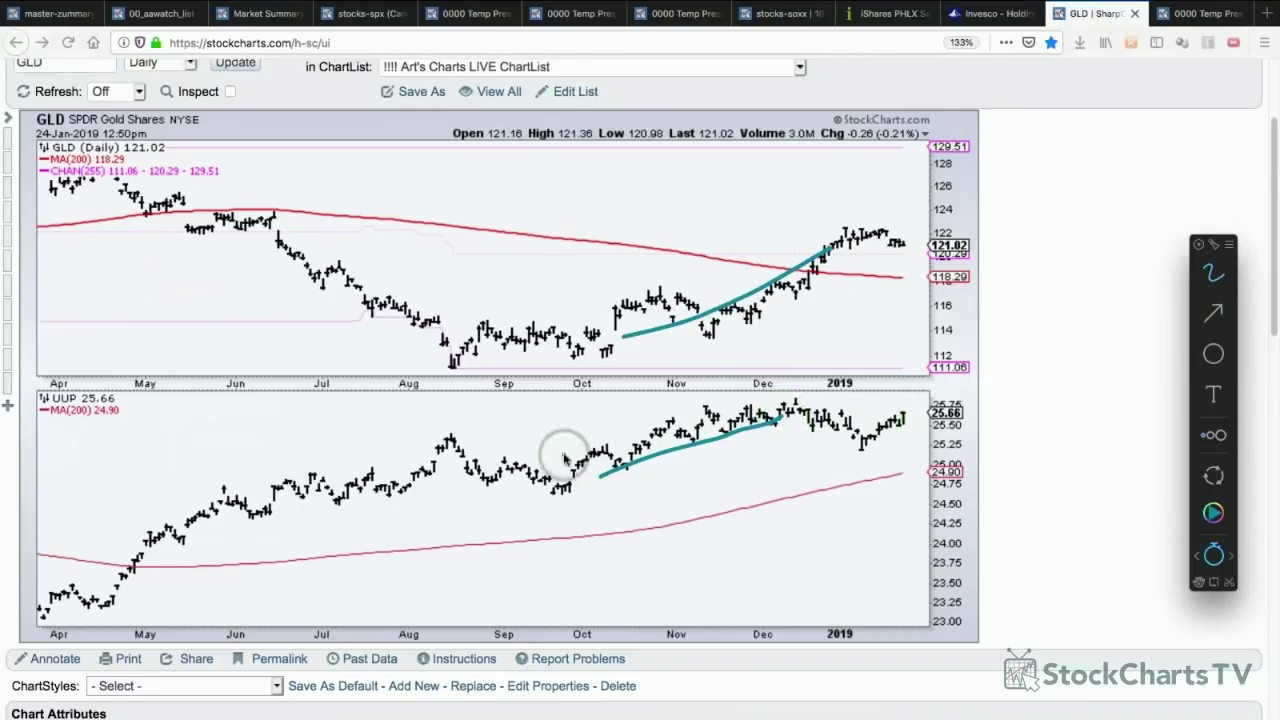
{"action": "left_click_drag", "start_coordinate": [268, 508], "coordinate": [548, 490]}
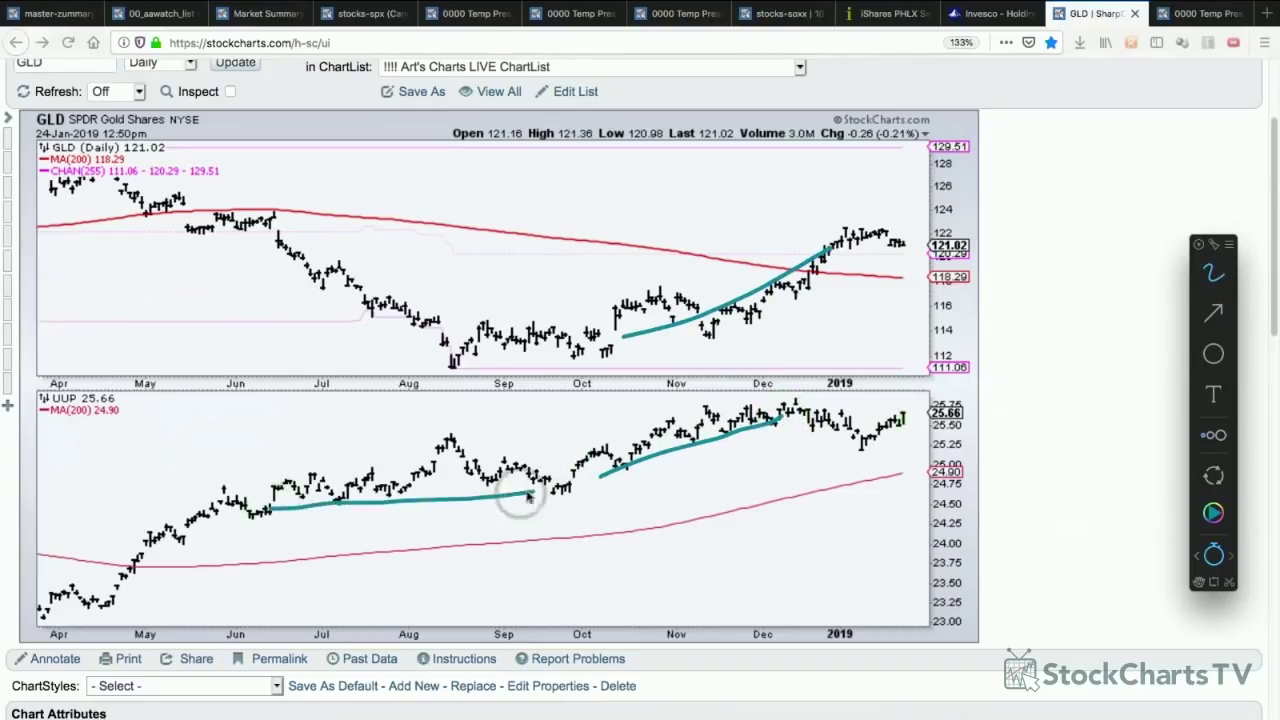
{"action": "left_click_drag", "start_coordinate": [888, 484], "coordinate": [906, 474]}
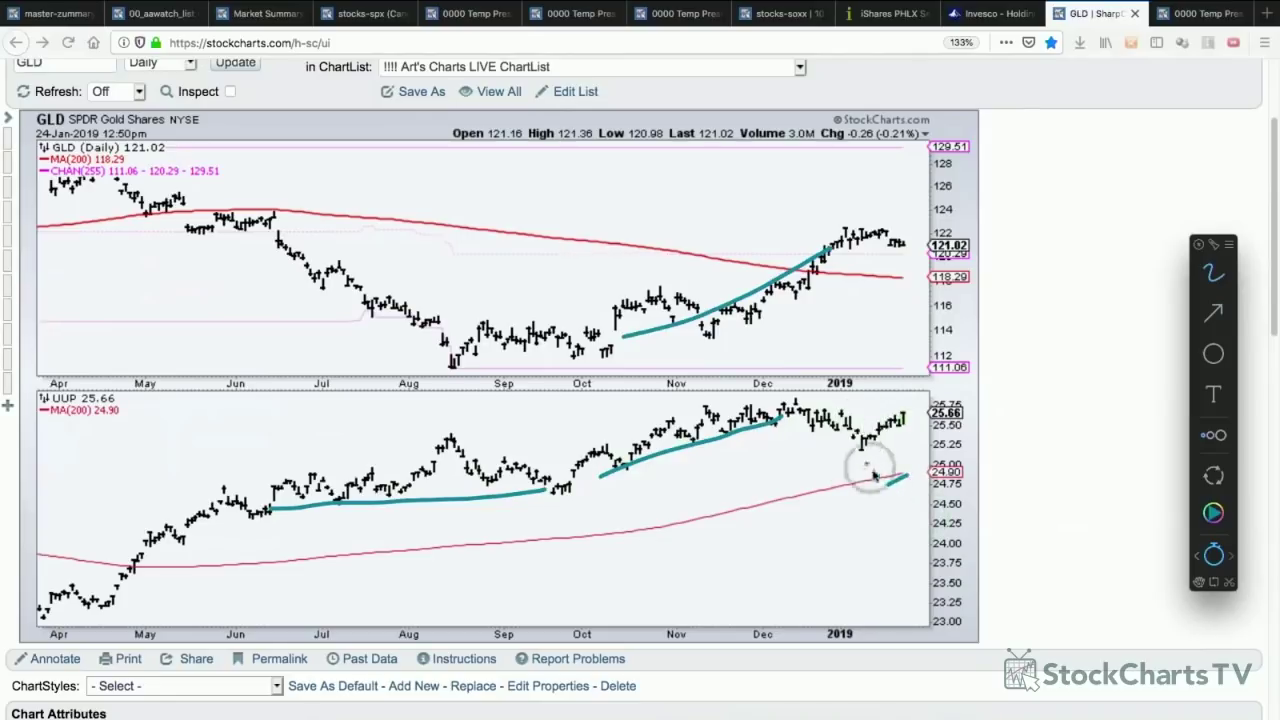
- Draw two falling straight lines above and below UUP's pullback from mid-December into January
{"action": "left_click", "coordinate": [1213, 312]}
{"action": "left_click", "coordinate": [1152, 317]}
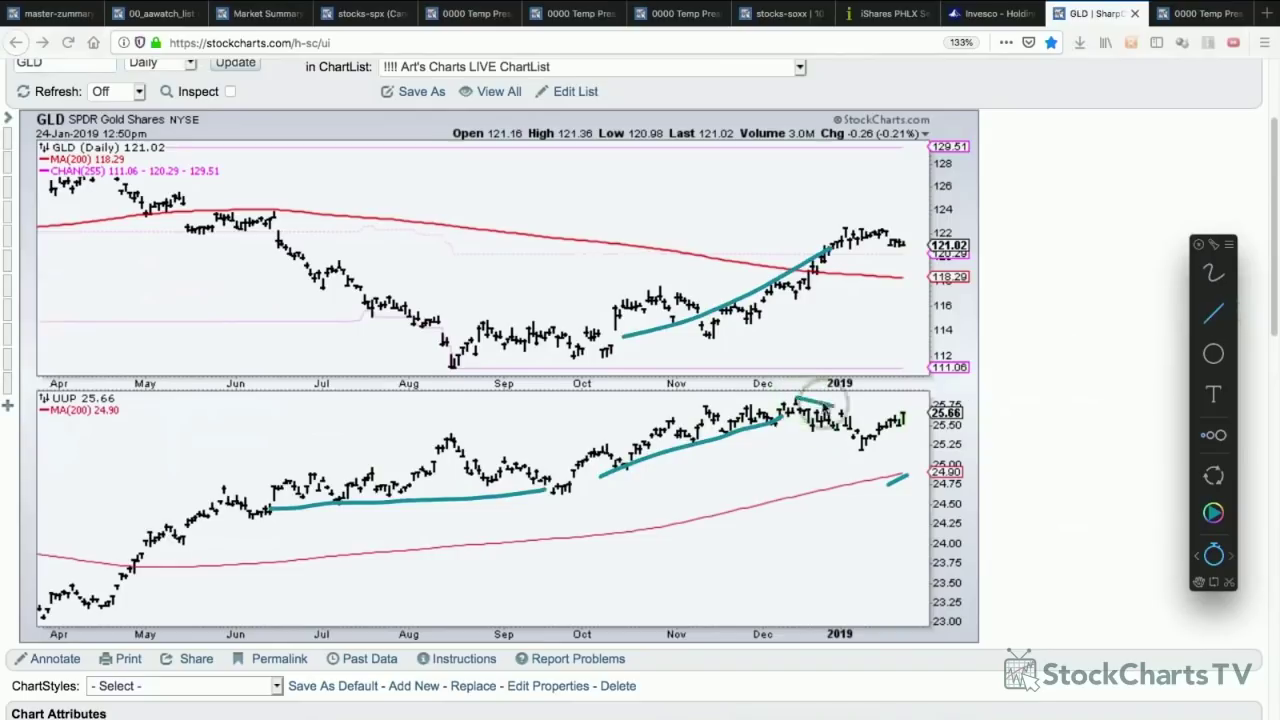
{"action": "left_click_drag", "start_coordinate": [797, 400], "coordinate": [888, 421]}
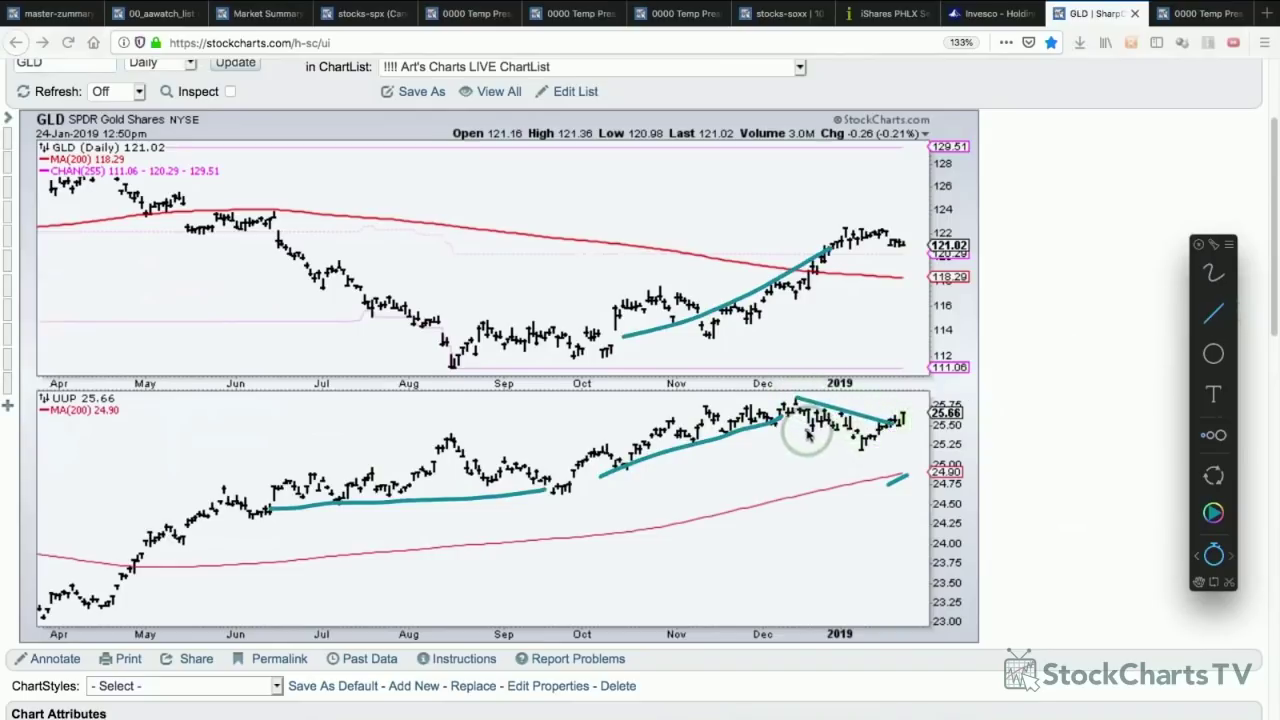
{"action": "left_click_drag", "start_coordinate": [806, 428], "coordinate": [868, 450]}
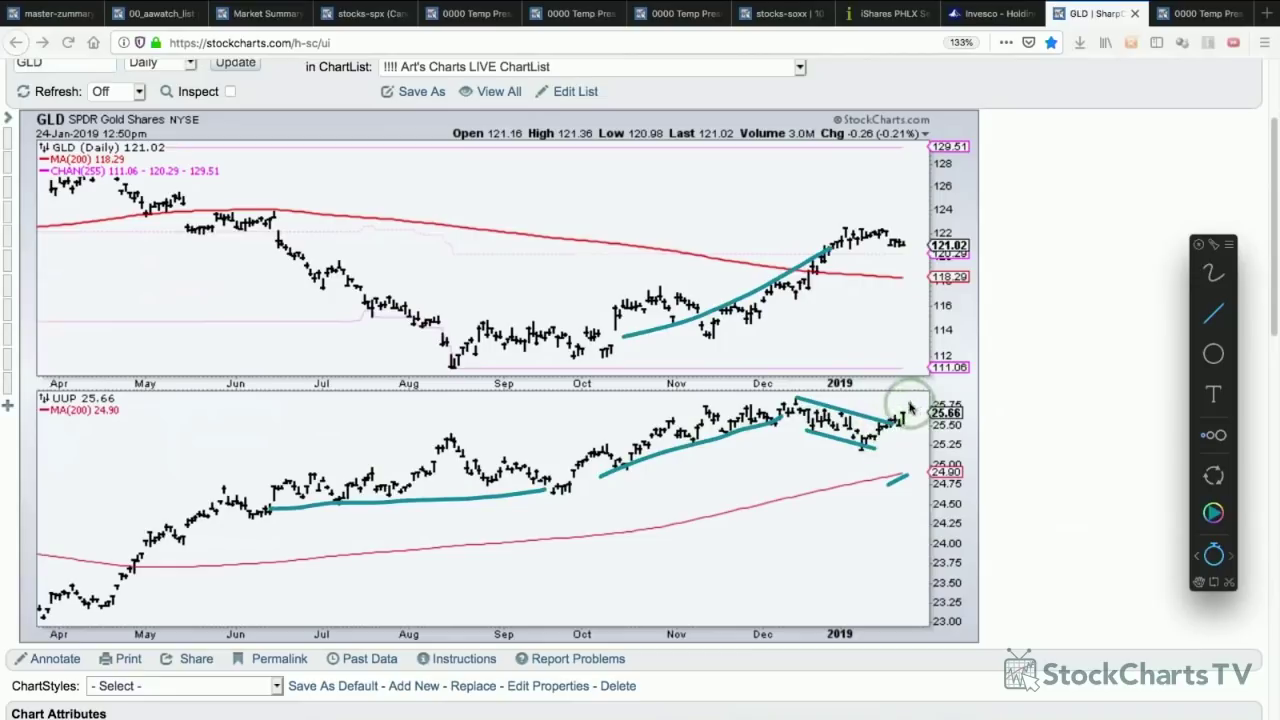
- Bracket GLD's January price range with two horizontal lines and add a downward arrow from its latest bars
{"action": "left_click_drag", "start_coordinate": [886, 230], "coordinate": [926, 228]}
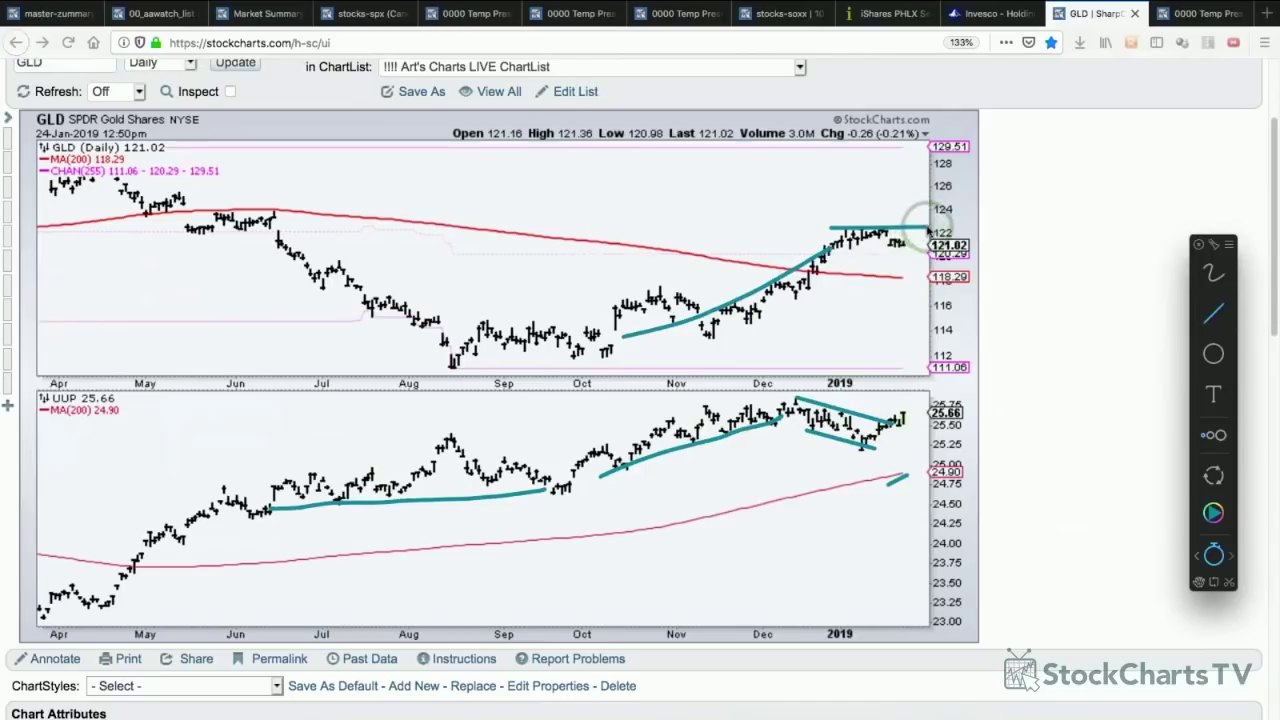
{"action": "left_click_drag", "start_coordinate": [846, 248], "coordinate": [916, 248]}
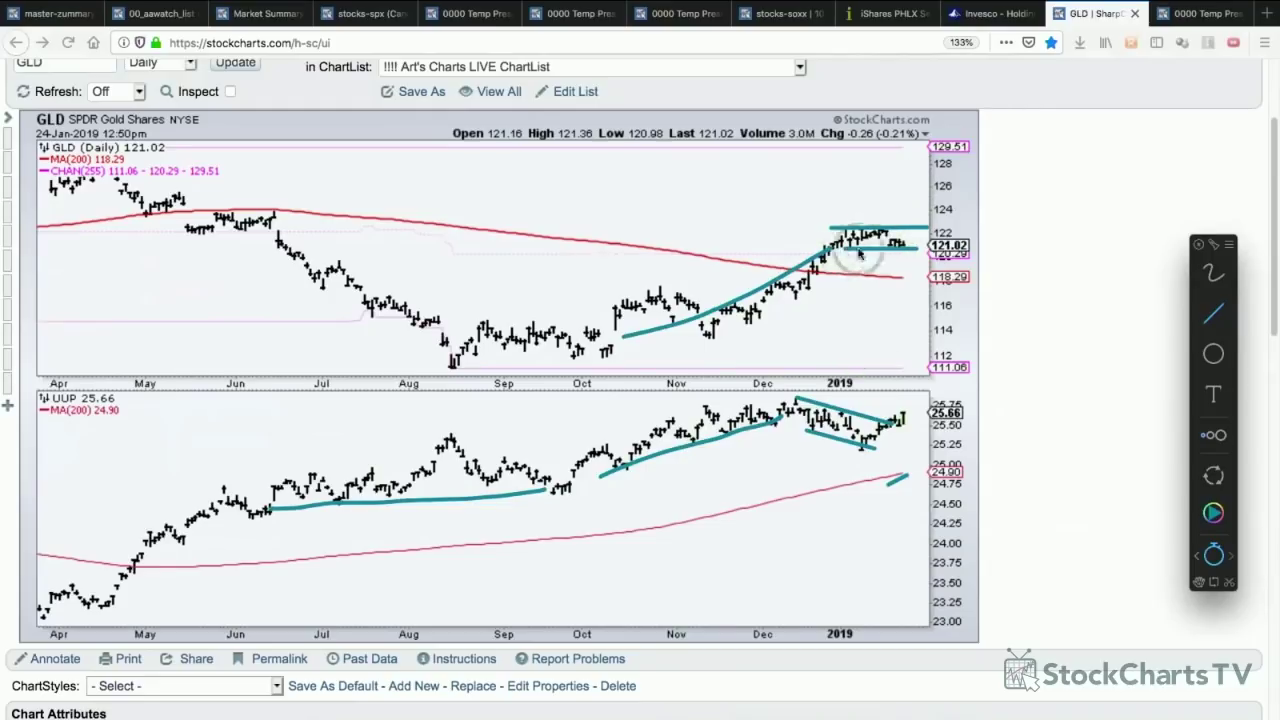
{"action": "left_click", "coordinate": [1214, 315]}
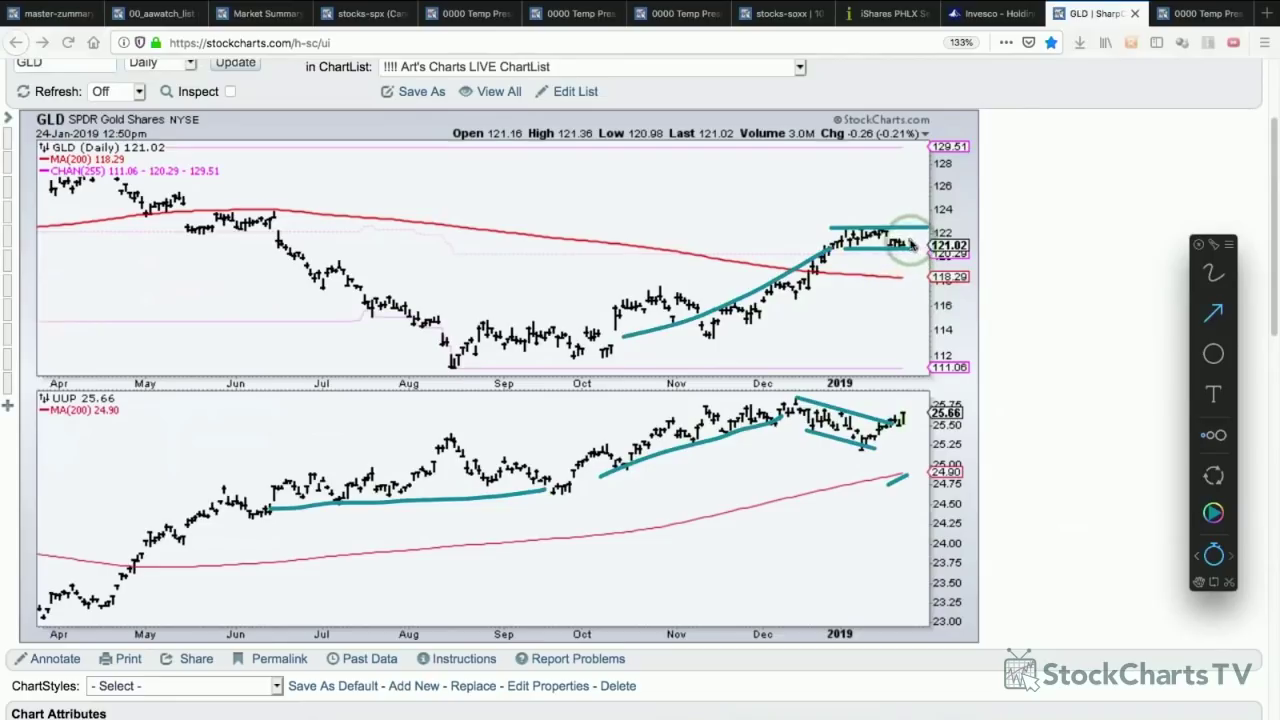
{"action": "left_click_drag", "start_coordinate": [910, 243], "coordinate": [921, 270]}
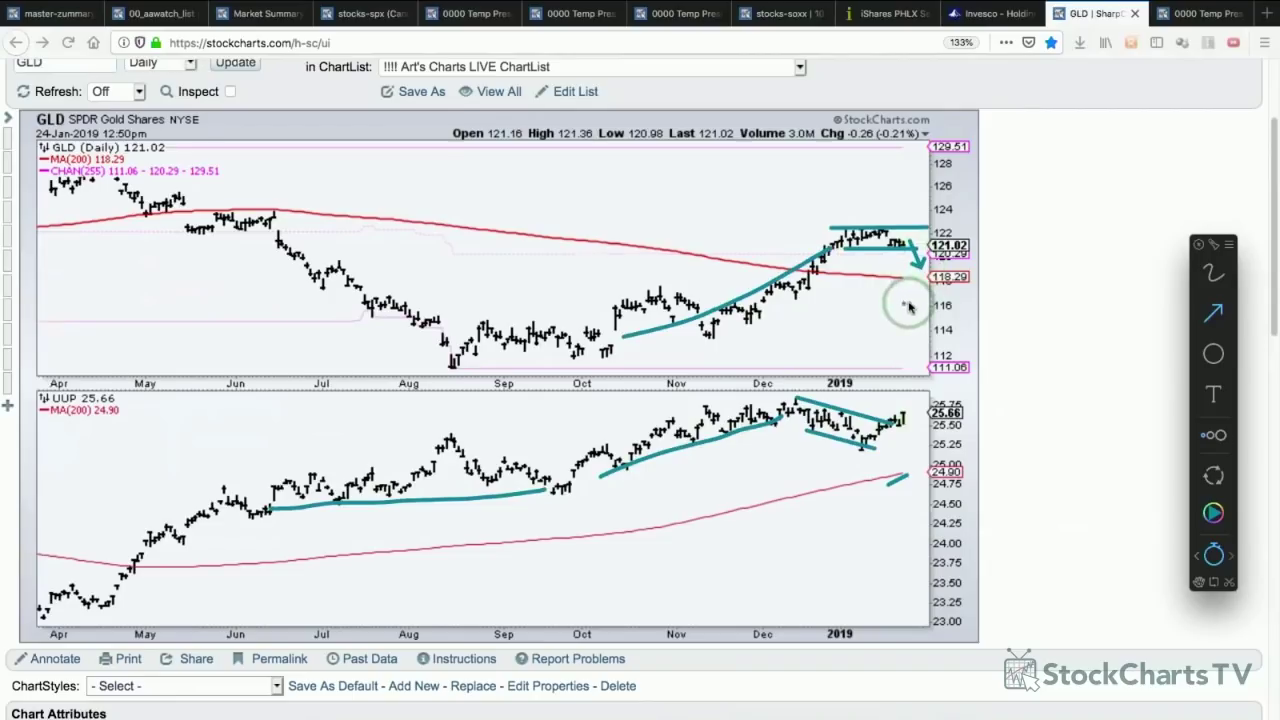
- Clear all annotations from the GLD and UUP charts
{"action": "key", "text": "Escape"}
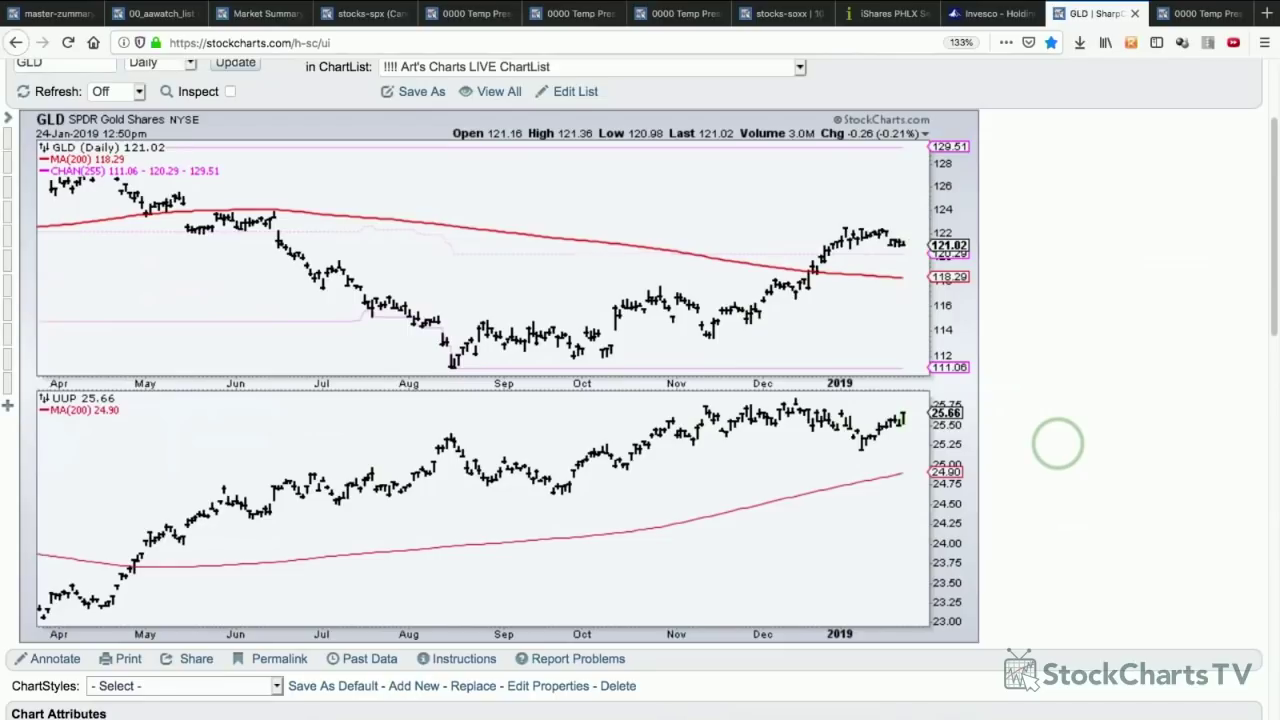
{"action": "key", "text": "ctrl+shift+a"}
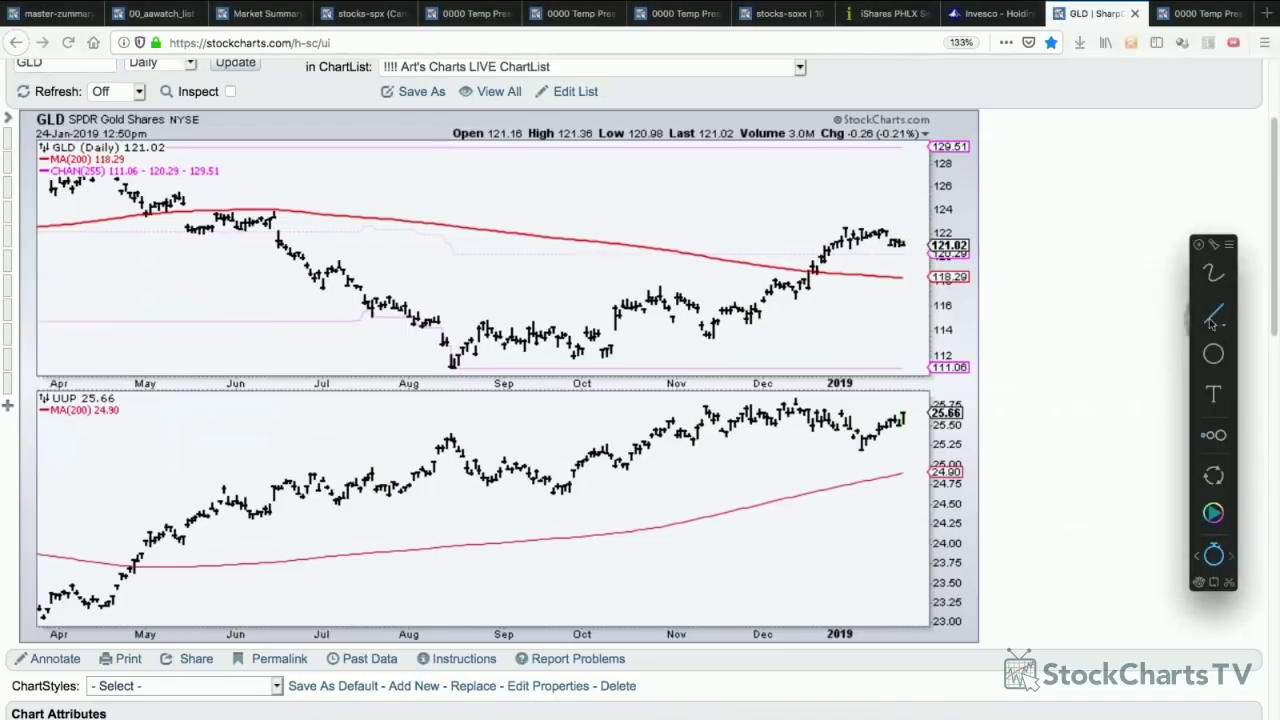
{"action": "key", "text": "ctrl+shift+a"}
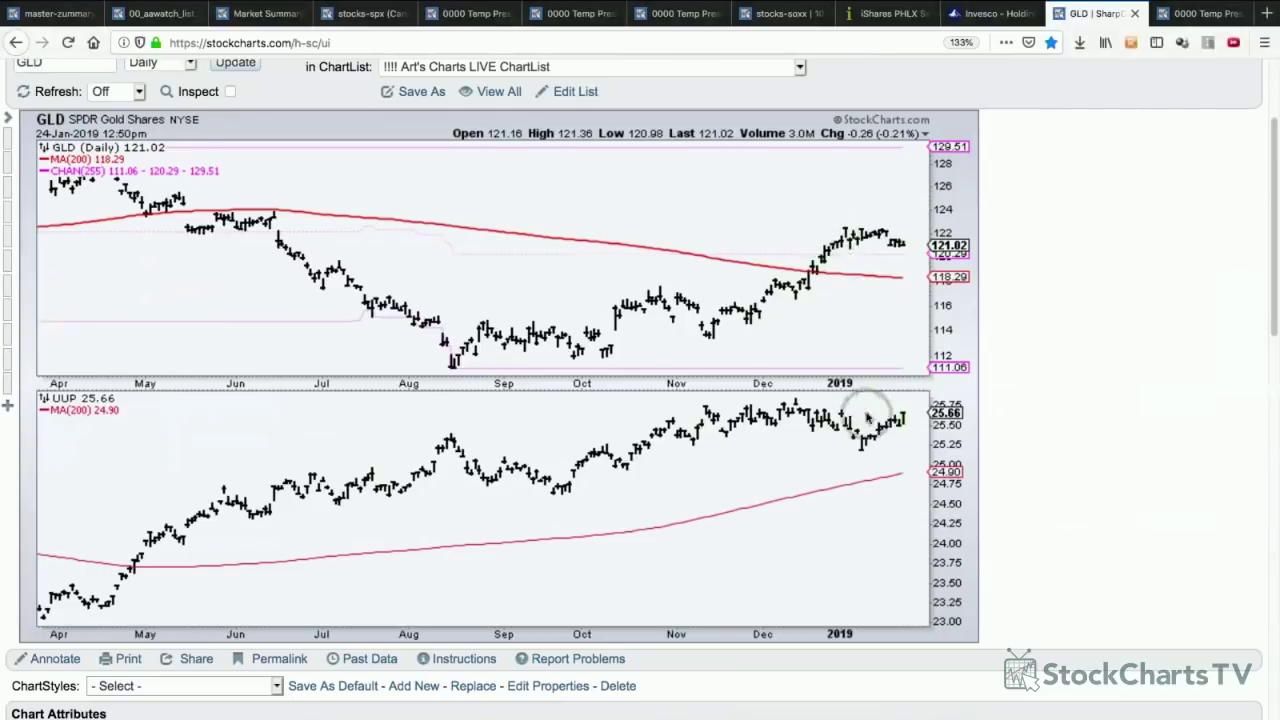
- Replace the Price indicator with Price Momentum Osc. (PMO) and update the GLD chart
{"action": "scroll", "coordinate": [775, 487], "scroll_direction": "down", "scroll_amount": 1}
{"action": "scroll", "coordinate": [775, 487], "scroll_direction": "down", "scroll_amount": 10}
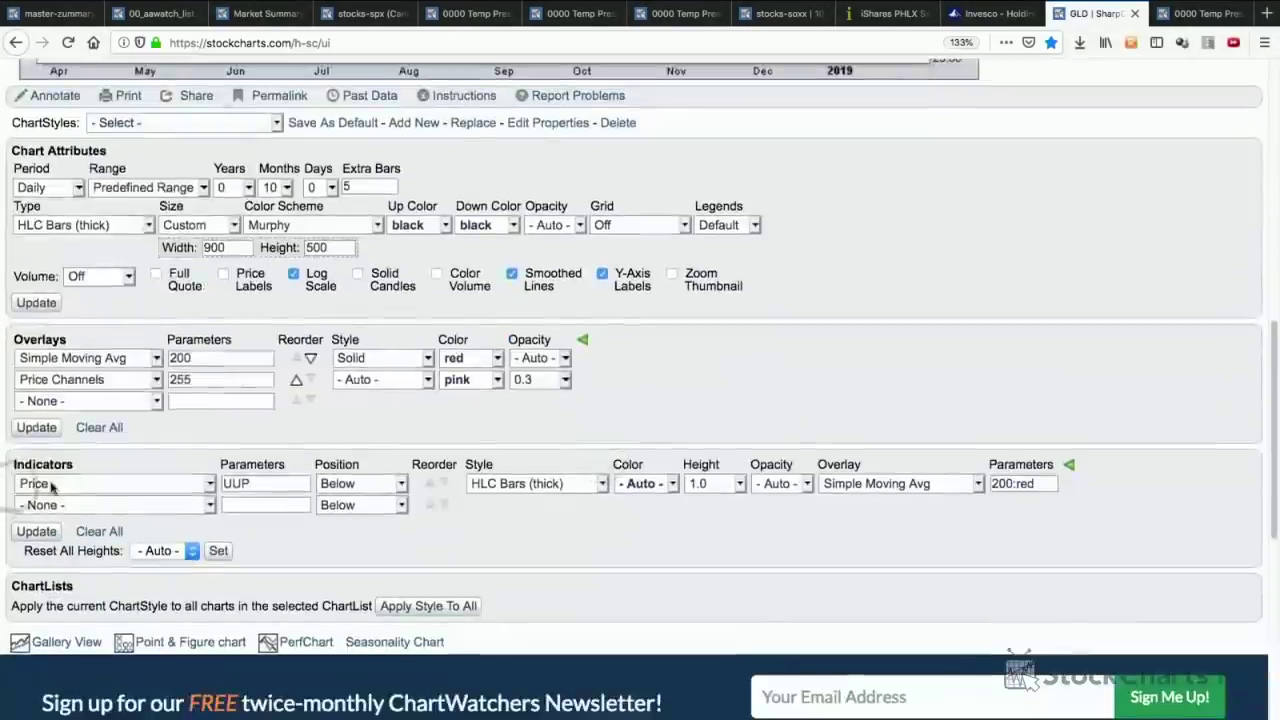
{"action": "left_click", "coordinate": [68, 483]}
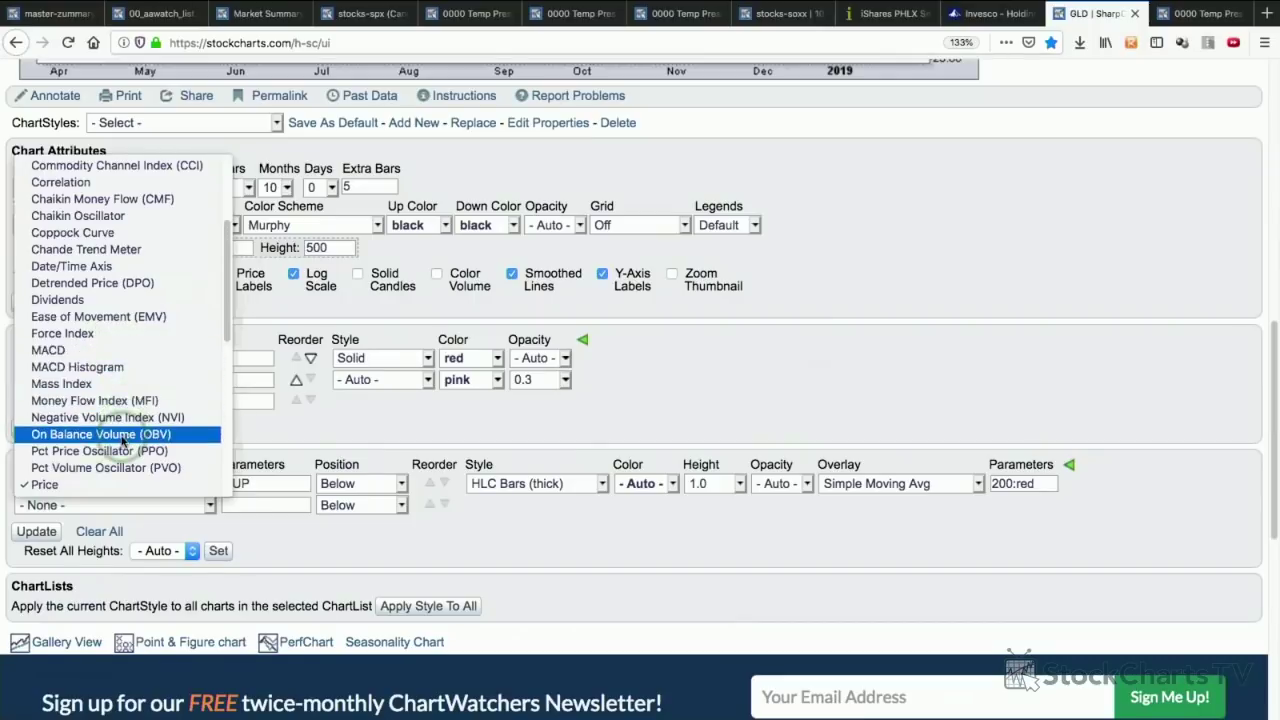
{"action": "scroll", "coordinate": [122, 440], "scroll_direction": "down", "scroll_amount": 1}
{"action": "left_click", "coordinate": [65, 484]}
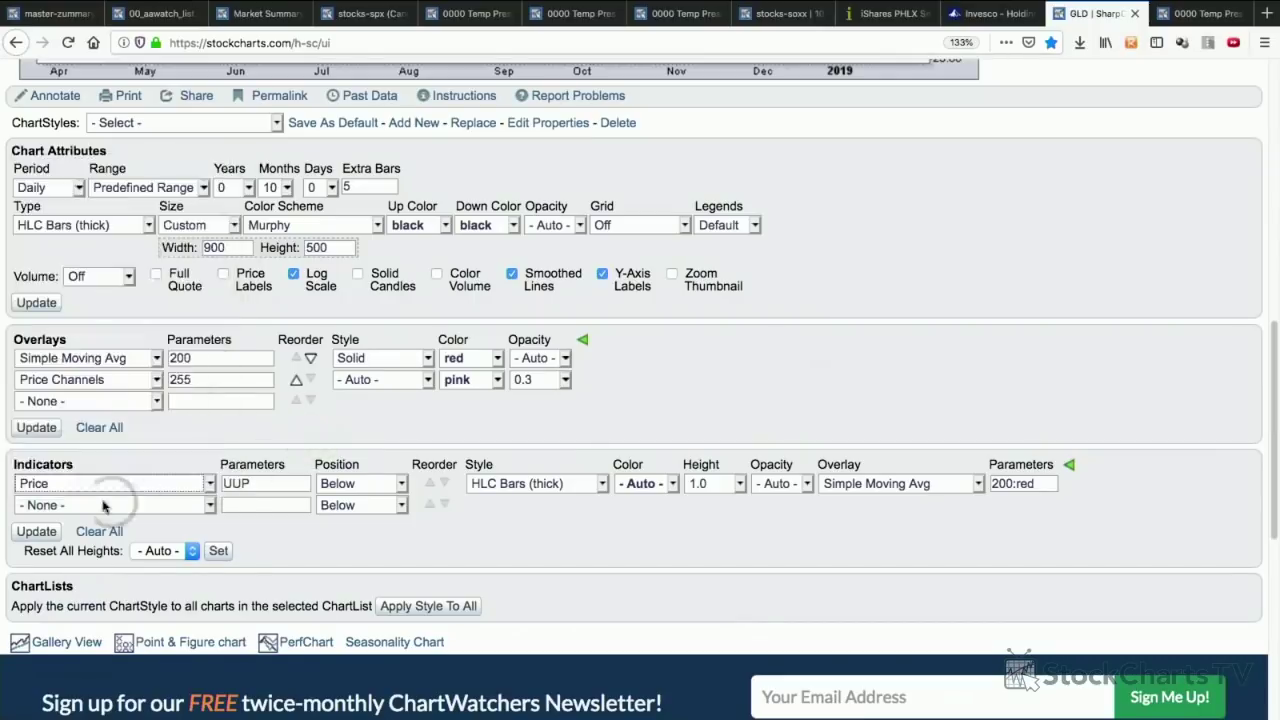
{"action": "left_click", "coordinate": [65, 484]}
{"action": "left_click", "coordinate": [65, 484]}
{"action": "left_click", "coordinate": [79, 485]}
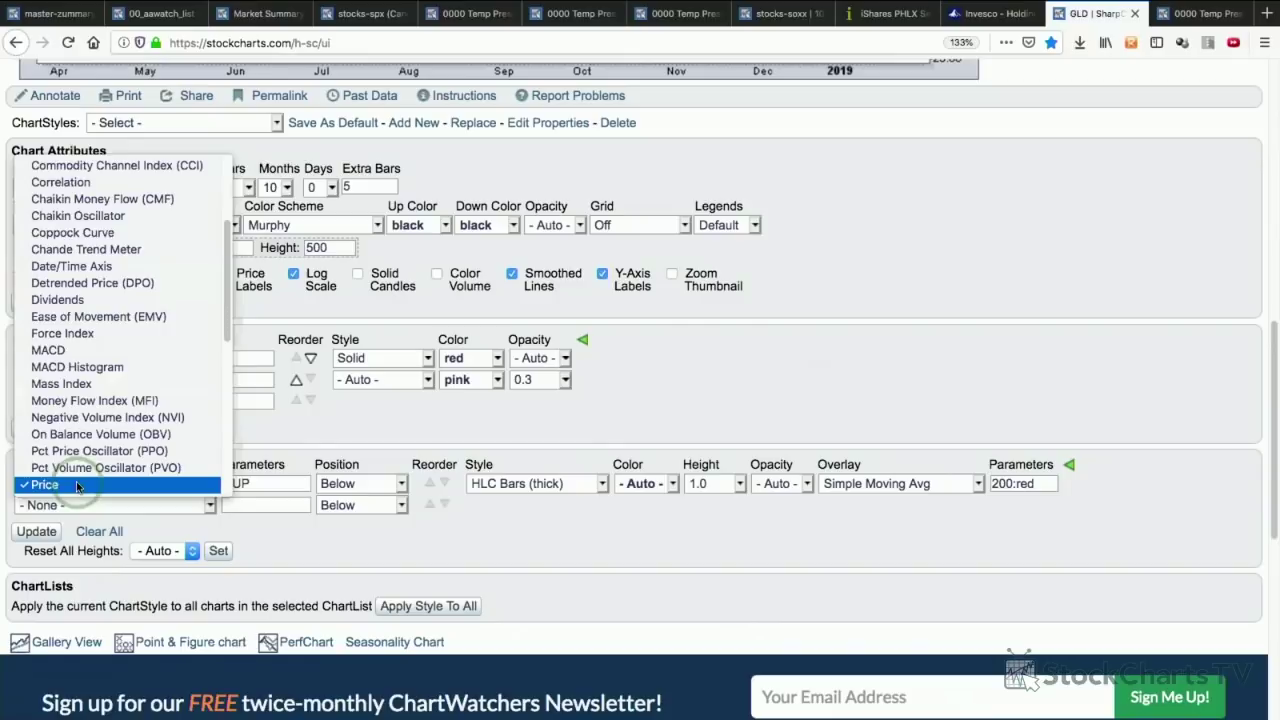
{"action": "scroll", "coordinate": [90, 465], "scroll_direction": "down", "scroll_amount": 3}
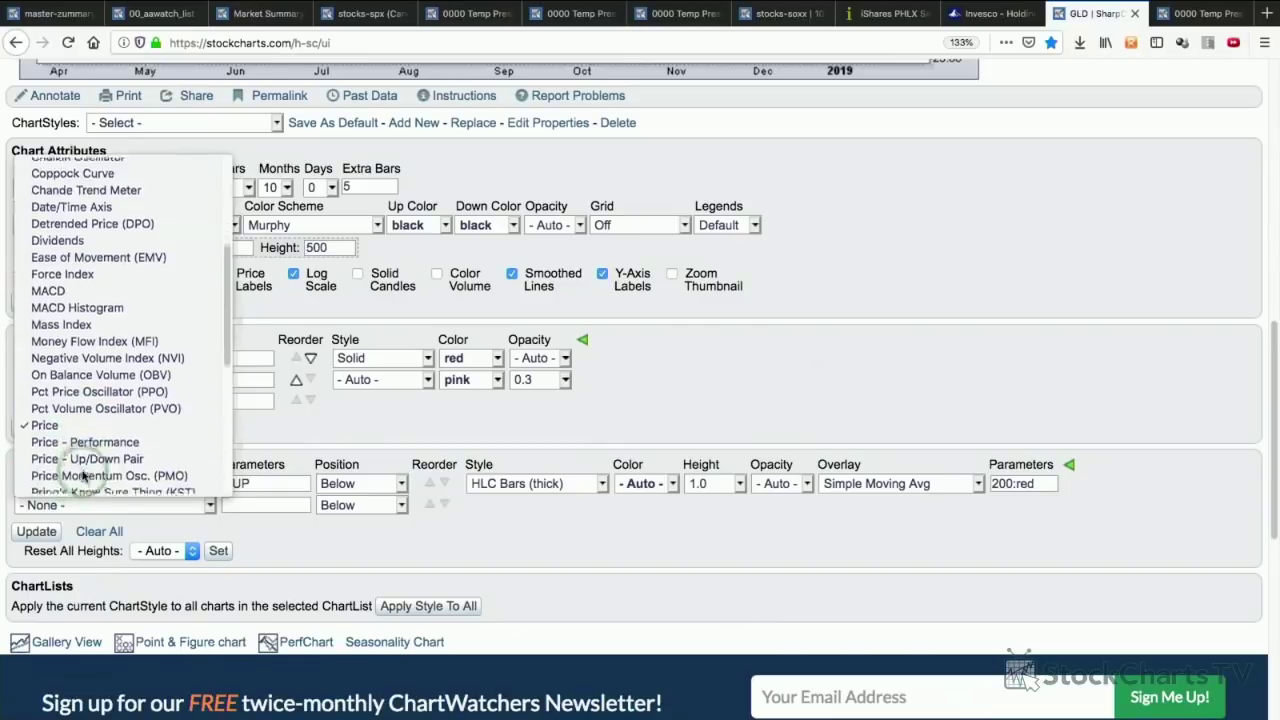
{"action": "left_click", "coordinate": [93, 457]}
{"action": "left_click", "coordinate": [36, 531]}
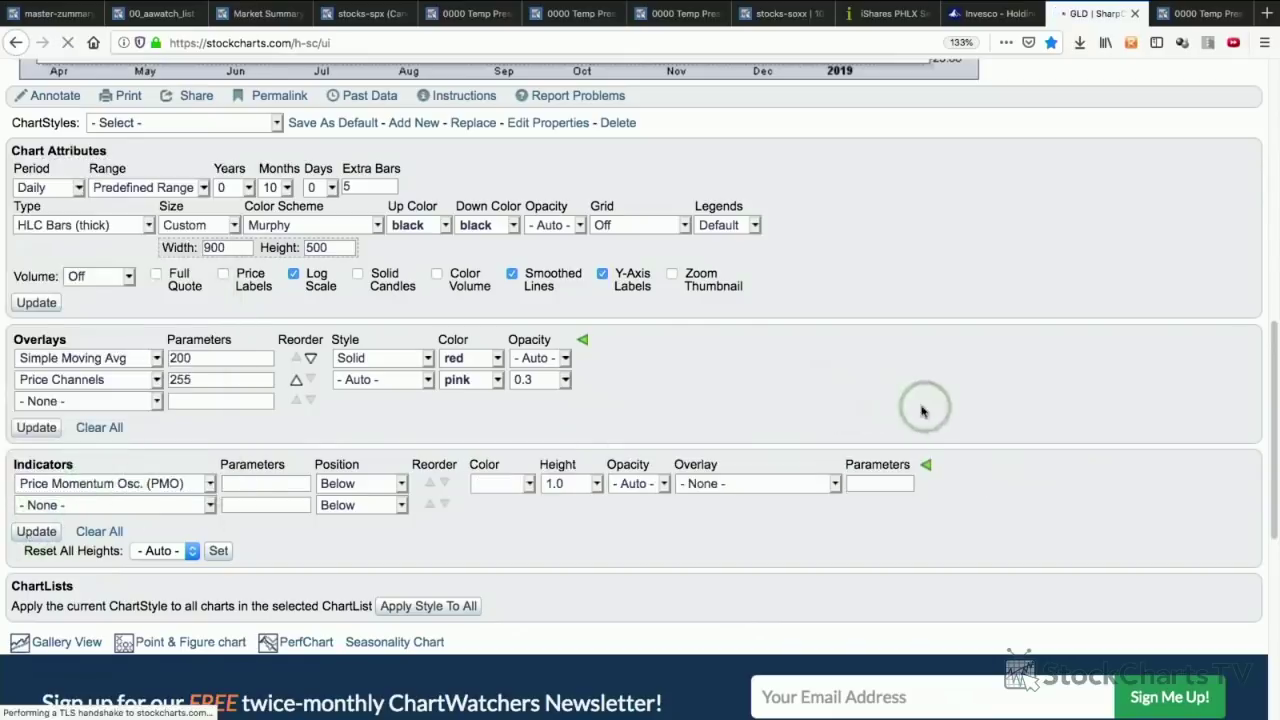
{"action": "scroll", "coordinate": [985, 408], "scroll_direction": "down", "scroll_amount": 3}
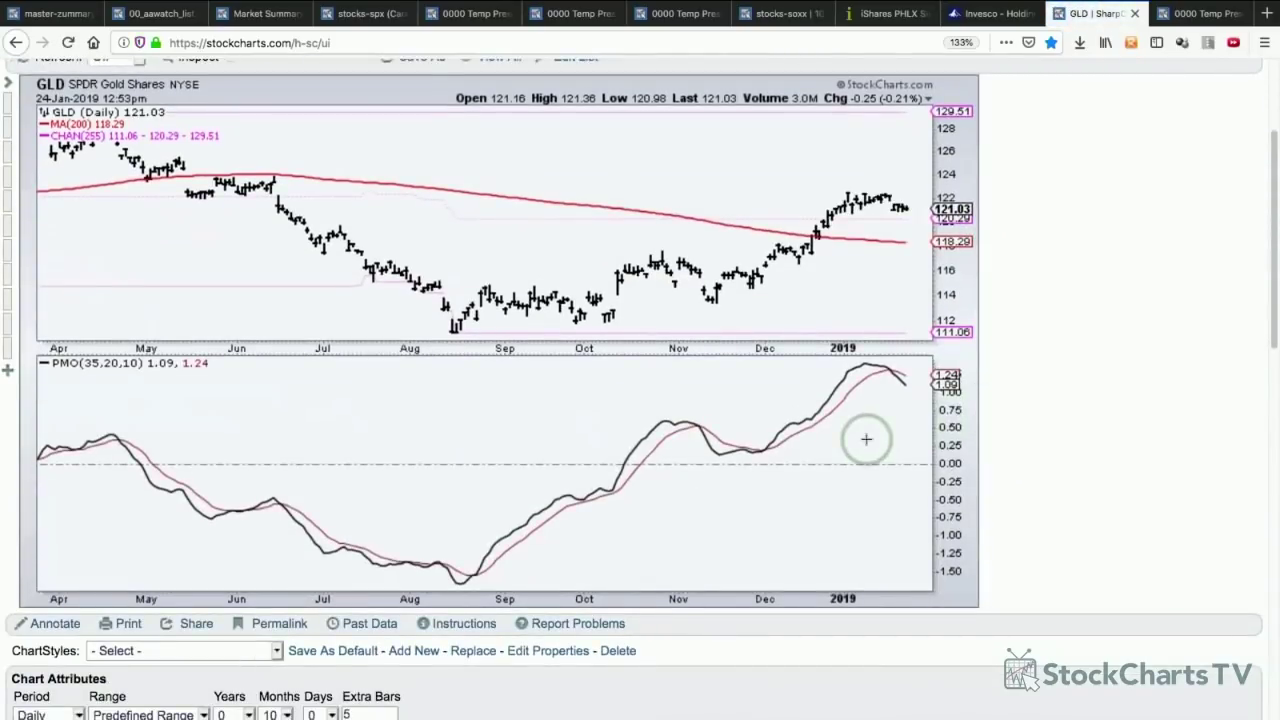
- Circle the PMO's latest signal-line crossover and bracket GLD's January price range with two horizontal lines
{"action": "key", "text": "ctrl+shift+a"}
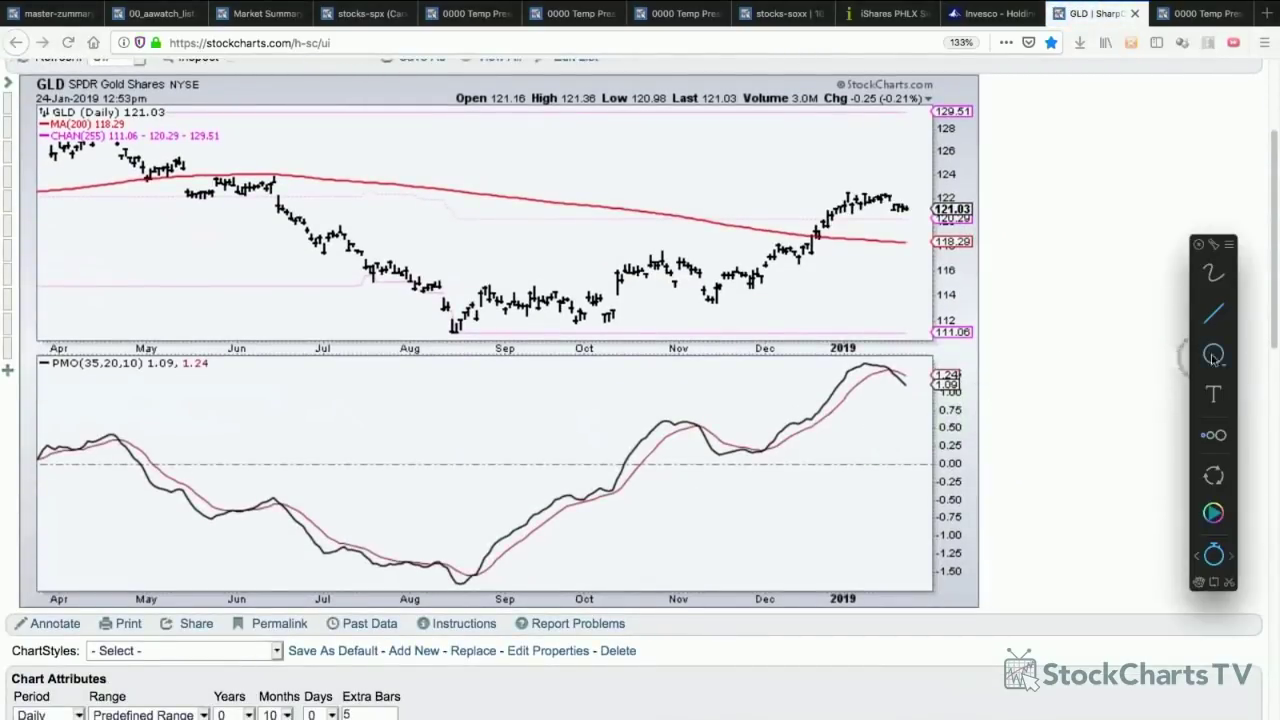
{"action": "left_click_drag", "start_coordinate": [874, 356], "coordinate": [916, 398]}
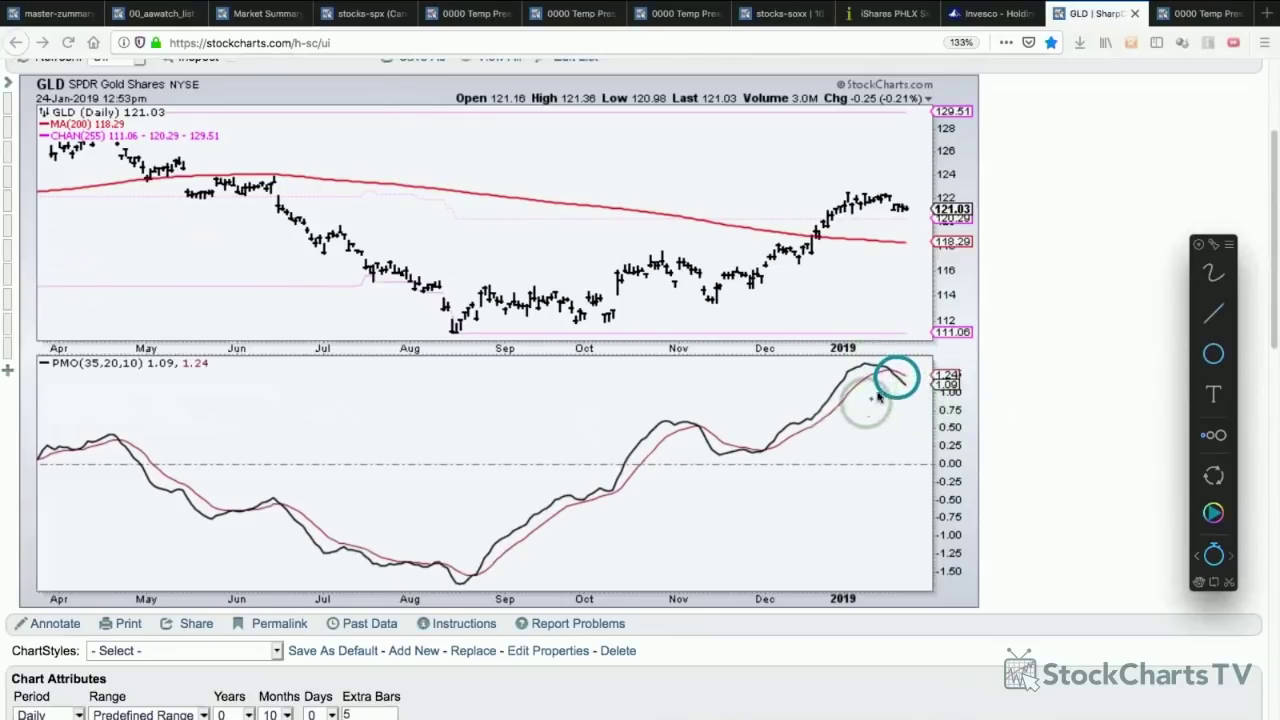
{"action": "left_click", "coordinate": [1212, 316]}
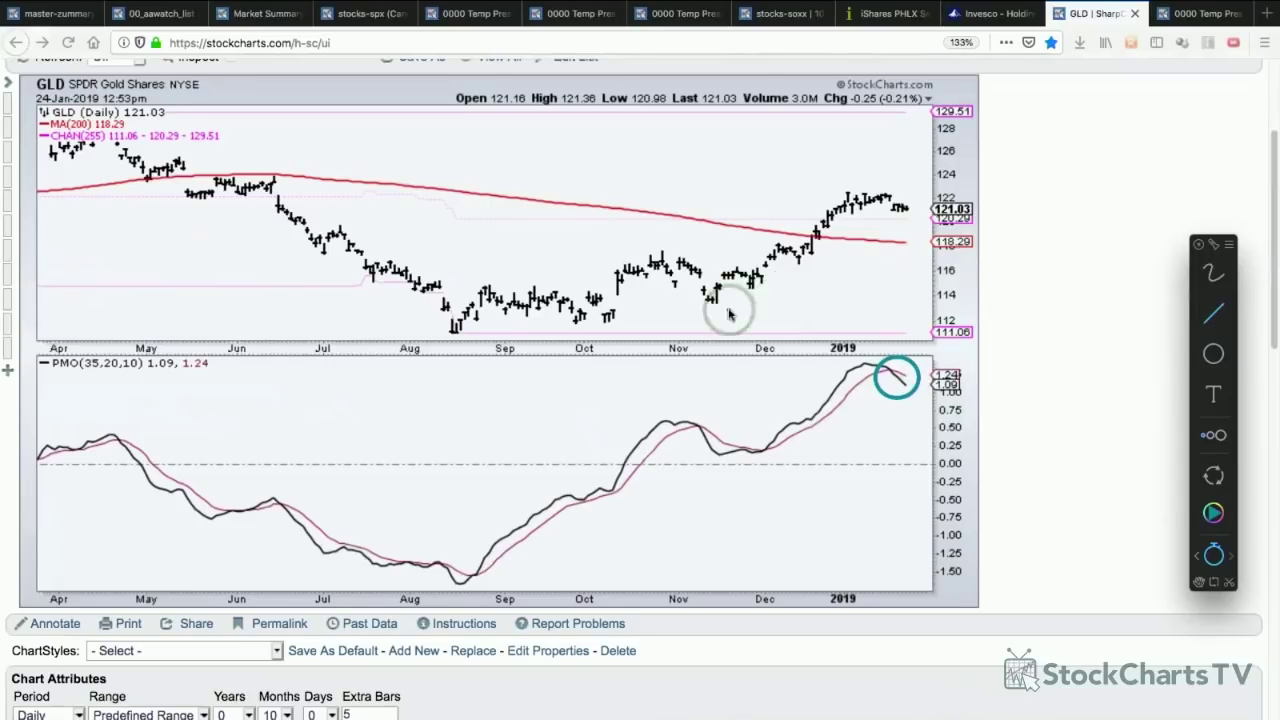
{"action": "left_click_drag", "start_coordinate": [841, 192], "coordinate": [920, 191]}
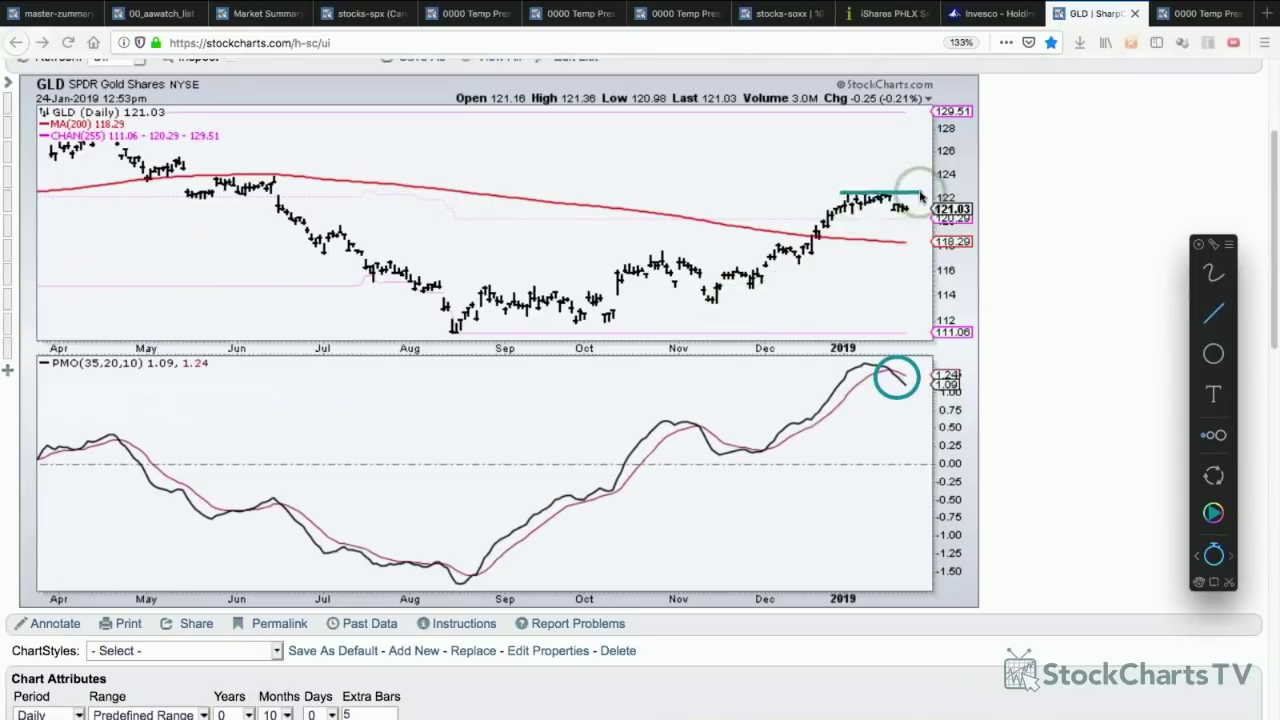
{"action": "left_click_drag", "start_coordinate": [848, 214], "coordinate": [928, 214]}
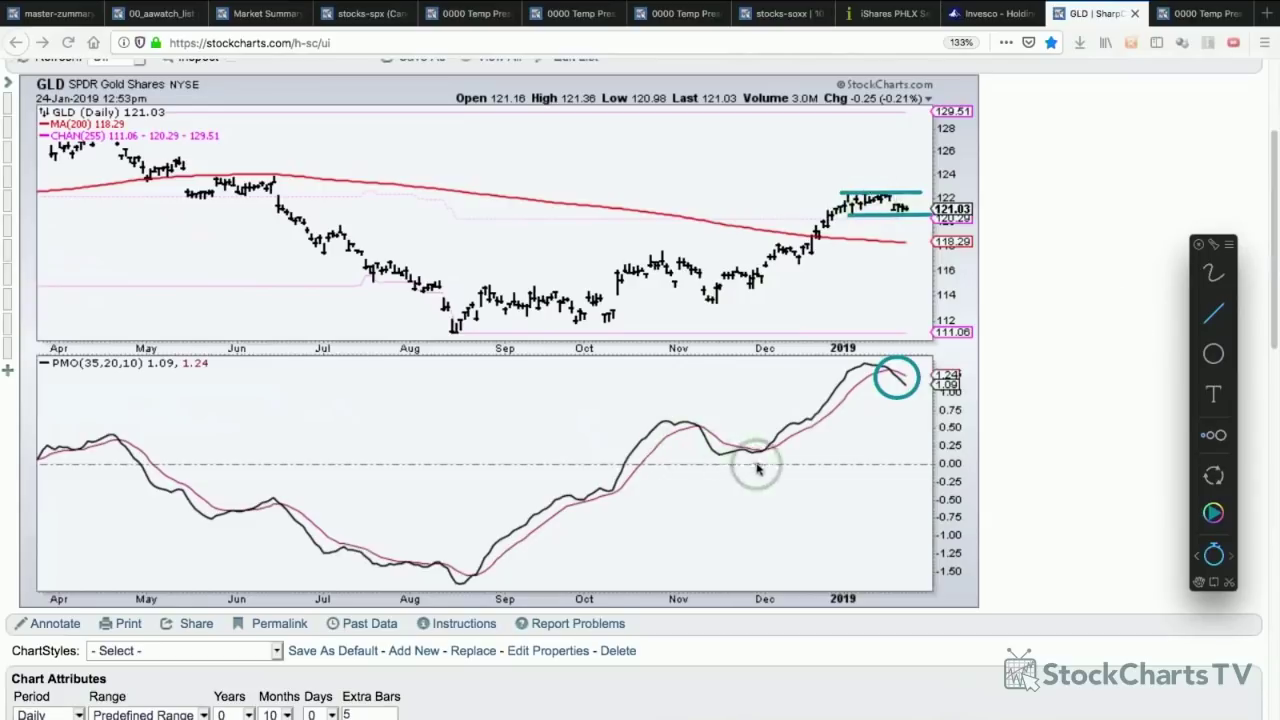
- Draw a vertical line from the PMO's early-December crossover up to GLD's price bars, and close the annotations
{"action": "left_click_drag", "start_coordinate": [770, 466], "coordinate": [770, 258]}
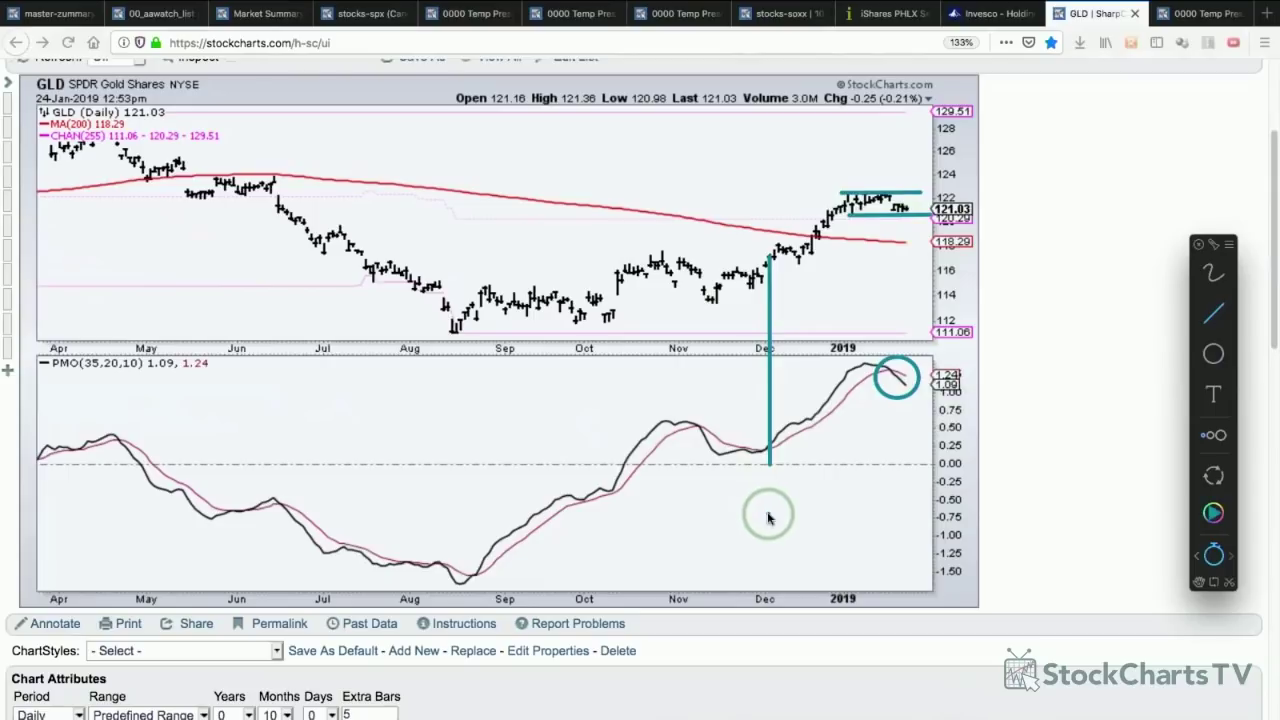
{"action": "key", "text": "Escape"}
{"action": "scroll", "coordinate": [766, 512], "scroll_direction": "up", "scroll_amount": 3}
{"action": "double_click", "coordinate": [30, 220]}
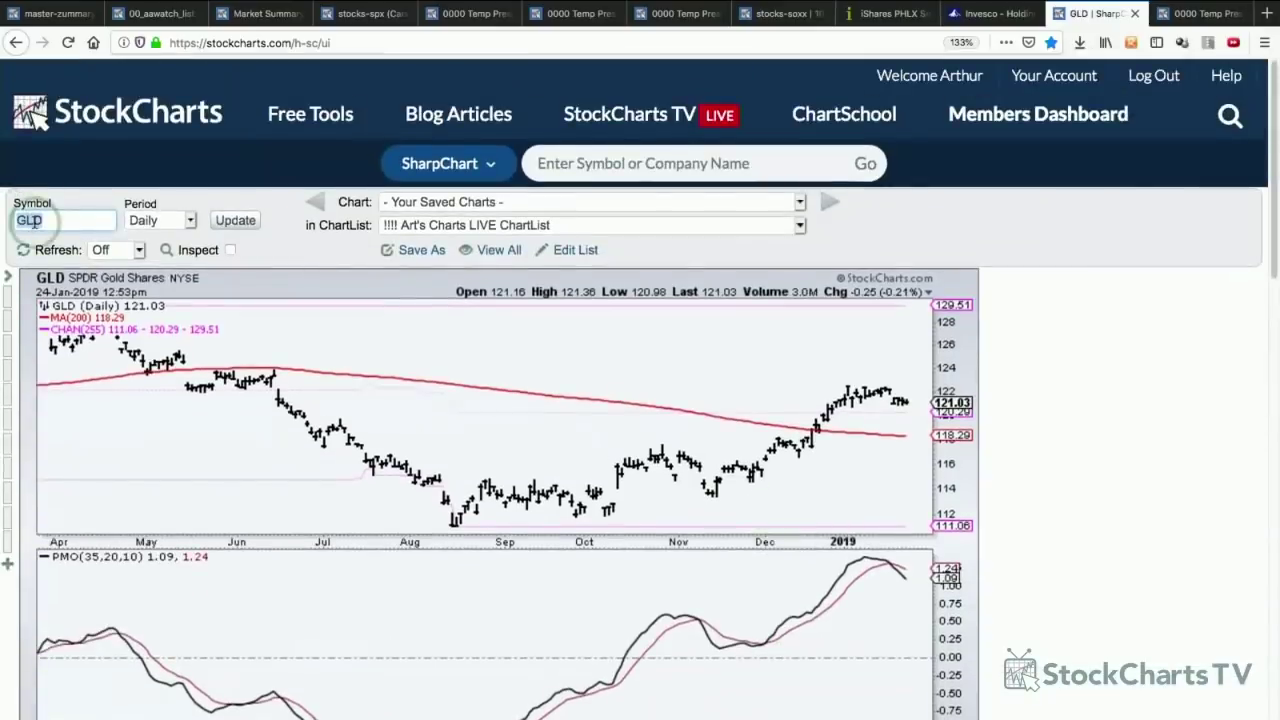
{"action": "type", "text": "KL"}
{"action": "key", "text": "Return"}
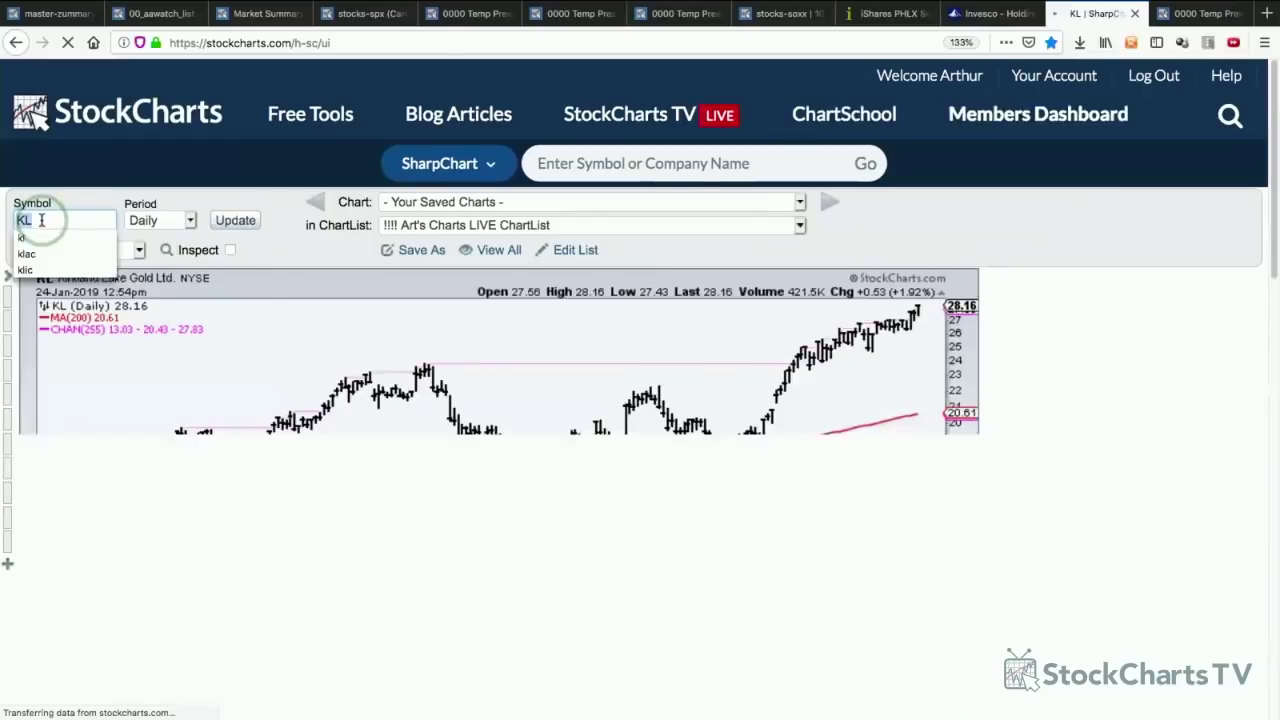
- Load the daily chart for KOL and bring its price and PMO plots into view
{"action": "double_click", "coordinate": [30, 220]}
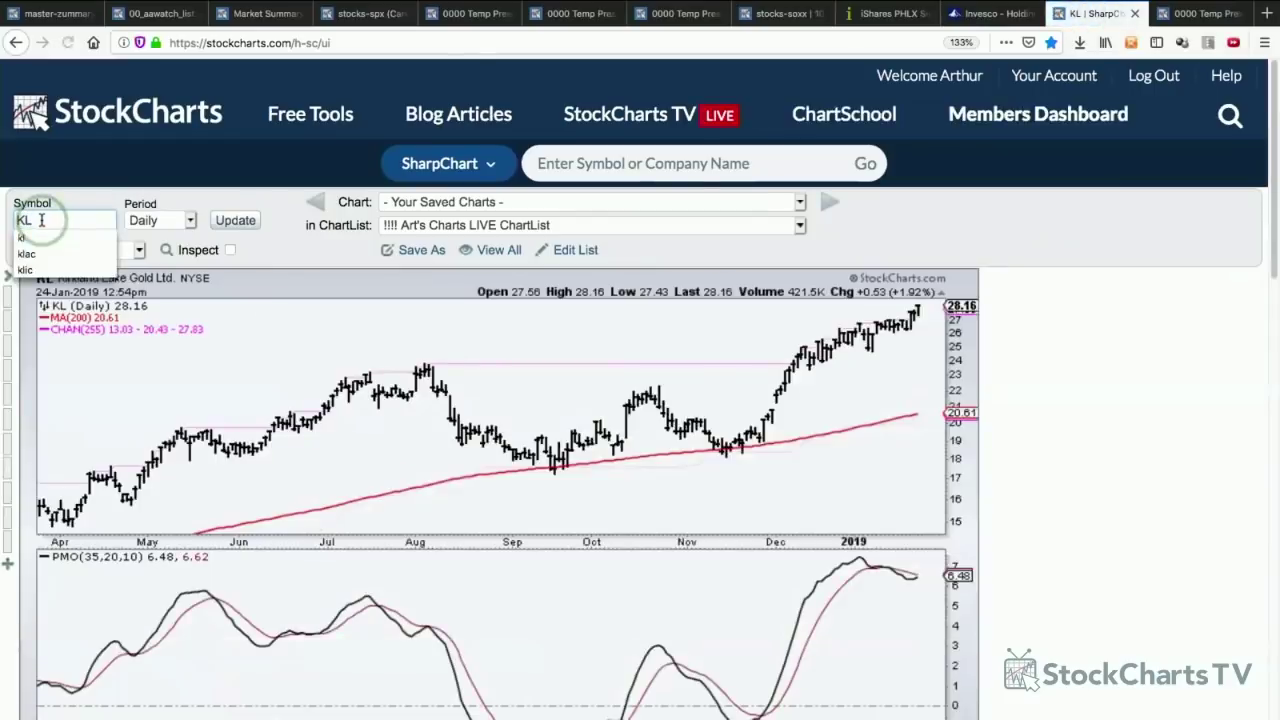
{"action": "type", "text": "KOL"}
{"action": "key", "text": "Return"}
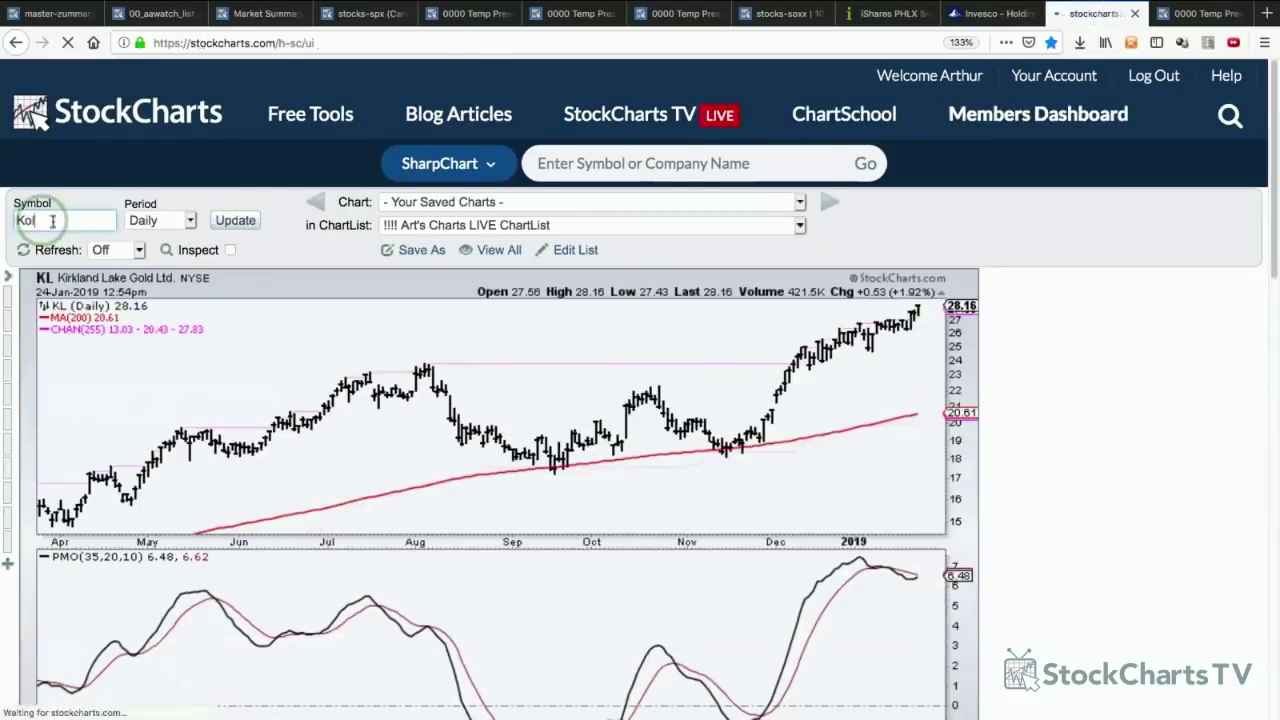
{"action": "scroll", "coordinate": [990, 550], "scroll_direction": "down", "scroll_amount": 3}
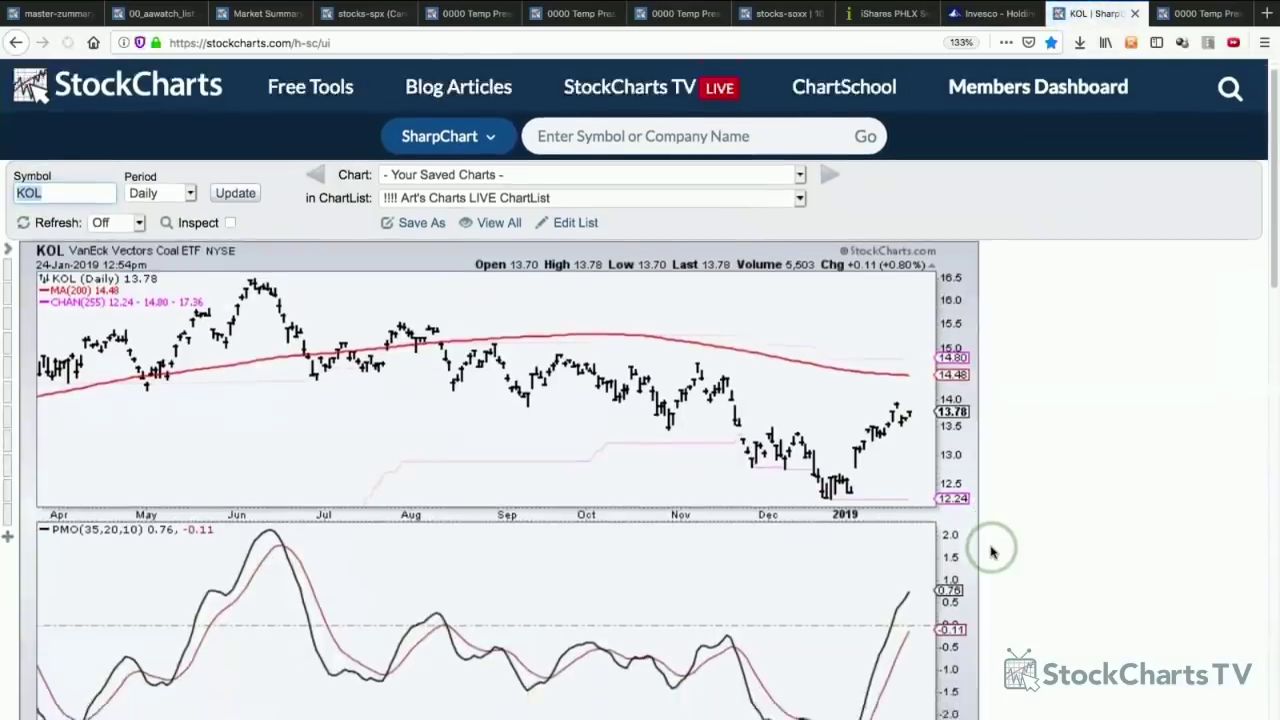
{"action": "scroll", "coordinate": [990, 548], "scroll_direction": "down", "scroll_amount": 2}
{"action": "scroll", "coordinate": [991, 549], "scroll_direction": "up", "scroll_amount": 2}
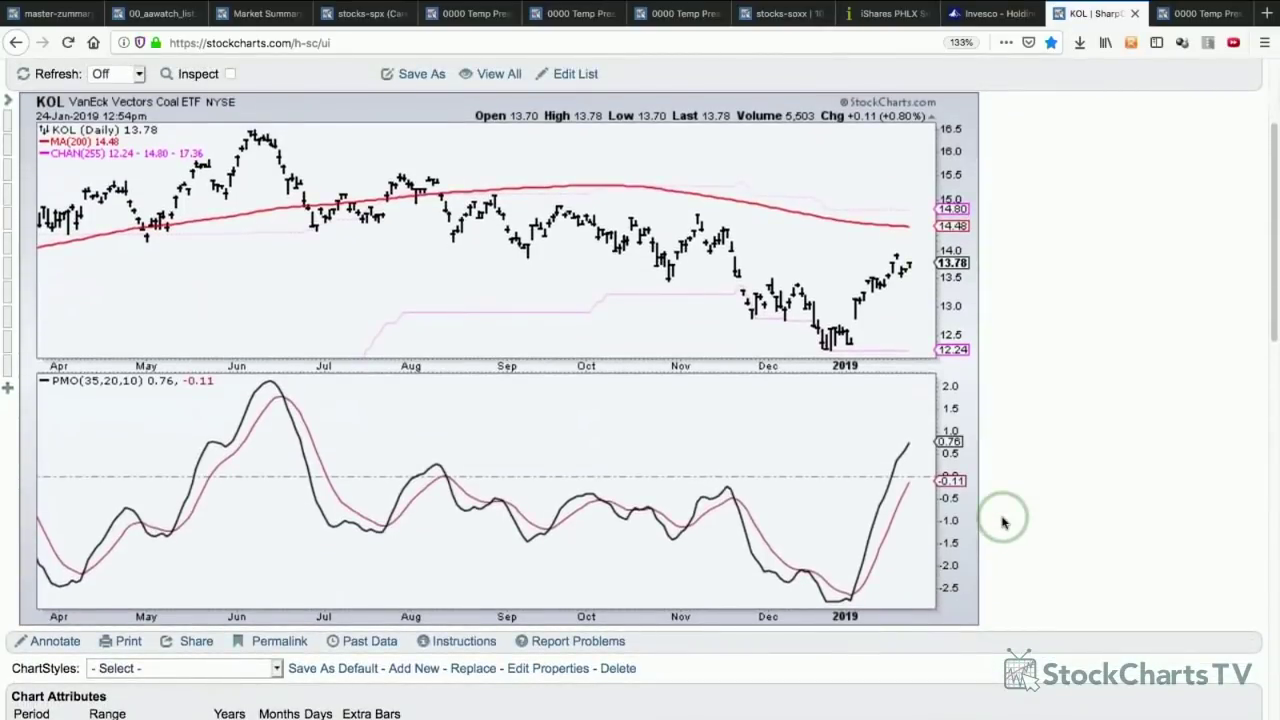
{"action": "key", "text": "ctrl+shift+a"}
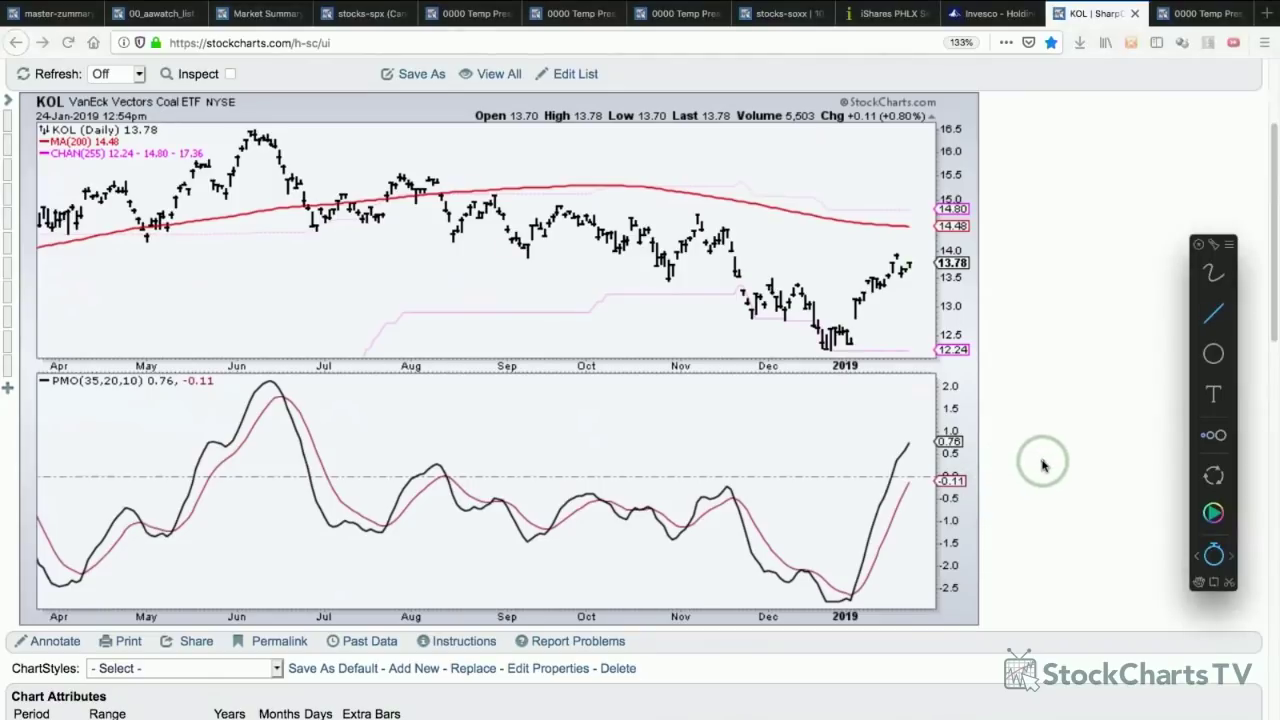
{"action": "key", "text": "ctrl+shift+a"}
{"action": "scroll", "coordinate": [1035, 475], "scroll_direction": "down", "scroll_amount": 2}
{"action": "scroll", "coordinate": [1037, 479], "scroll_direction": "down", "scroll_amount": 5}
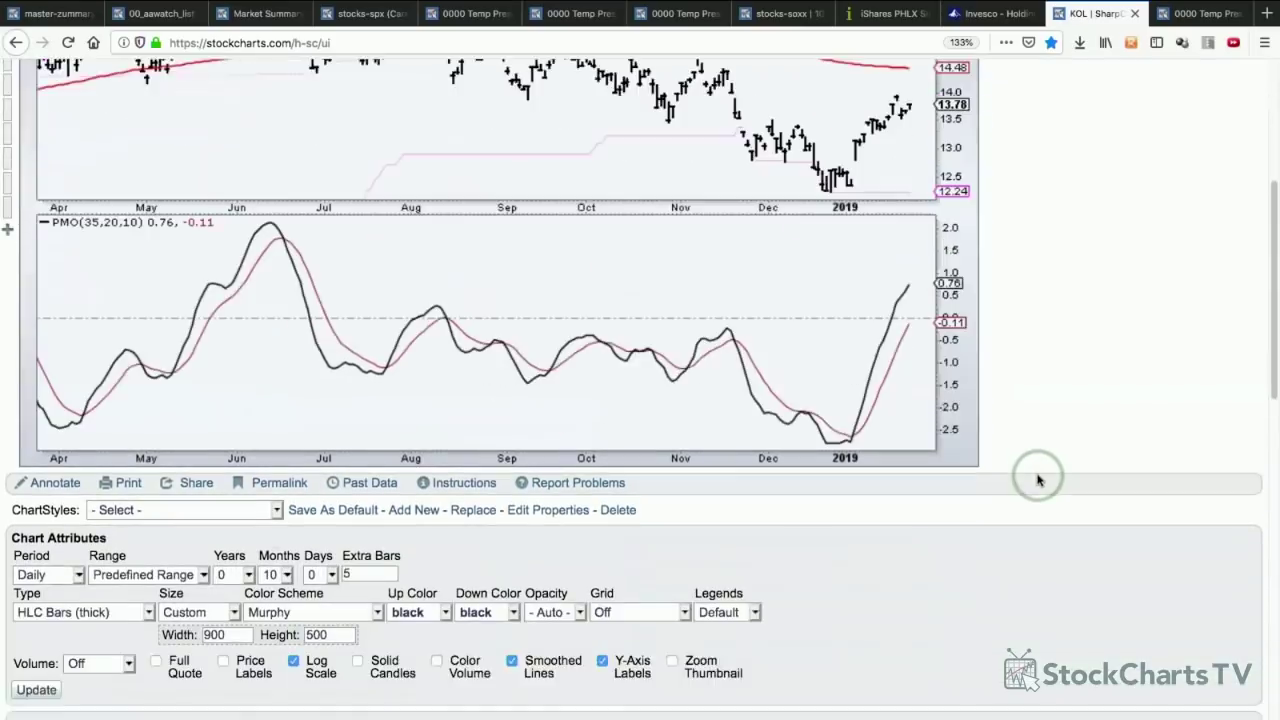
{"action": "scroll", "coordinate": [1037, 479], "scroll_direction": "up", "scroll_amount": 6}
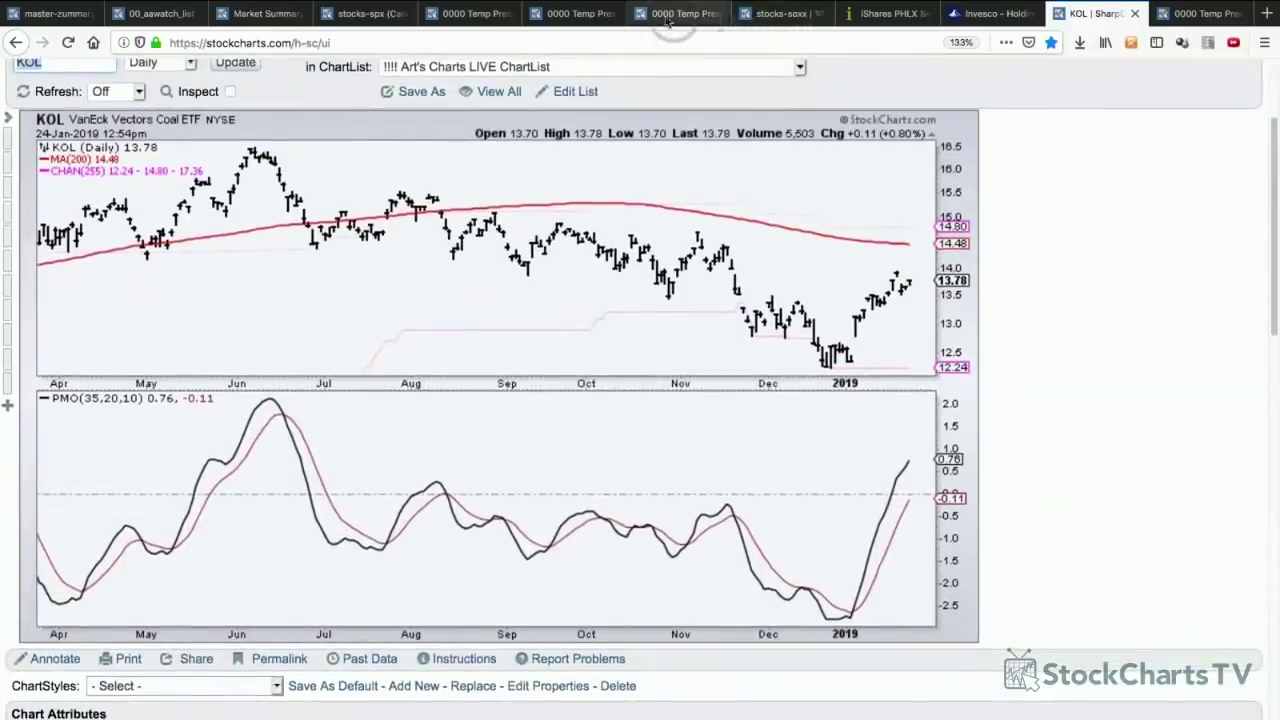
- From the 00_aawatch_list page, search symbols for "renew" and open the full results
{"action": "left_click", "coordinate": [155, 13]}
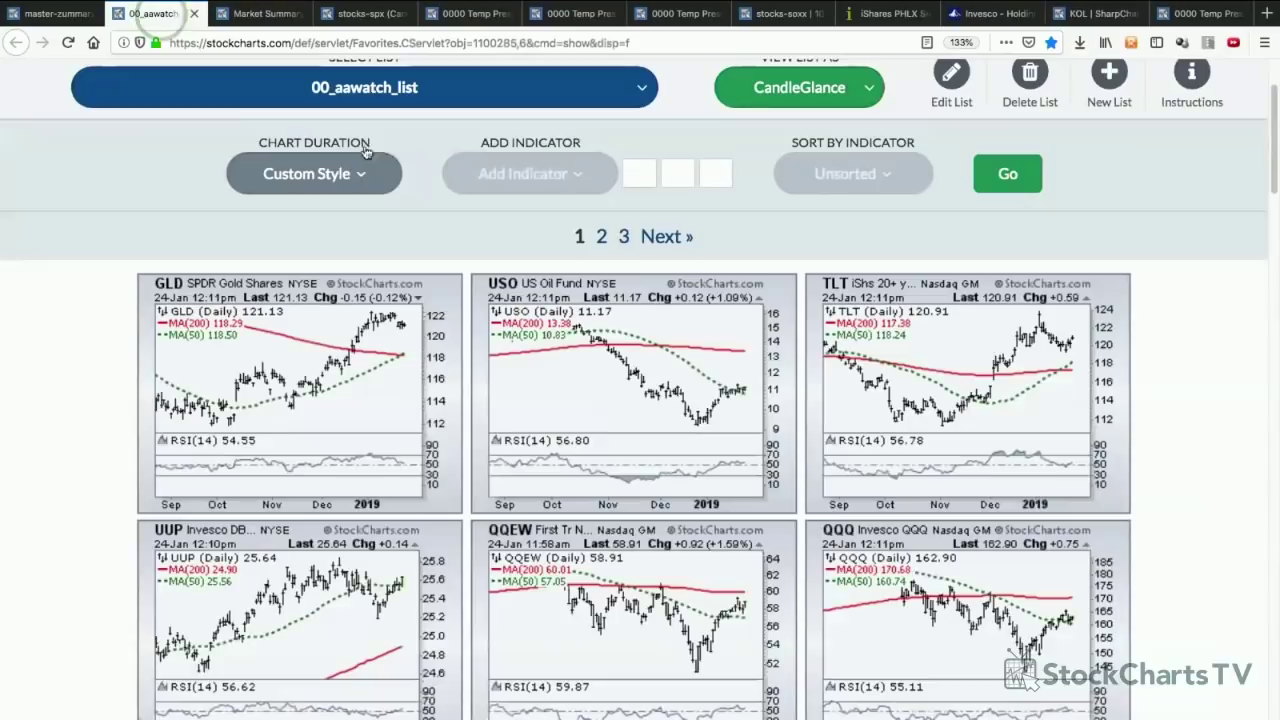
{"action": "scroll", "coordinate": [568, 262], "scroll_direction": "up", "scroll_amount": 2}
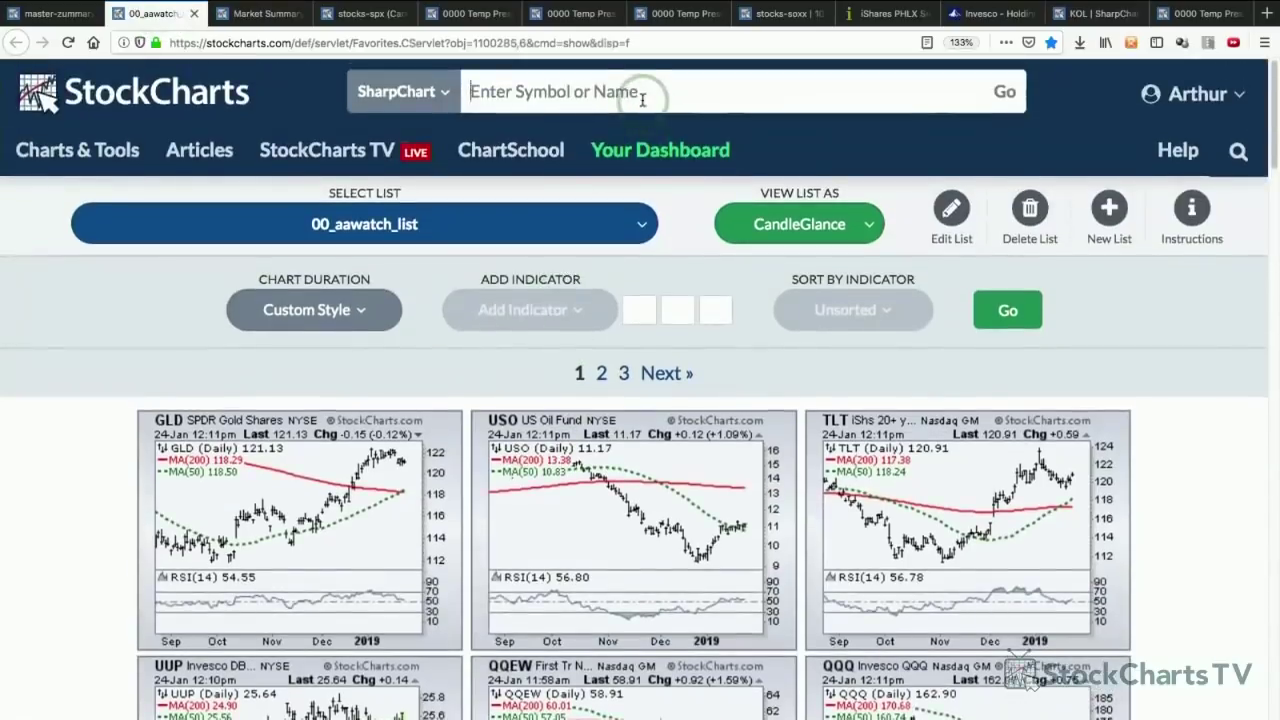
{"action": "left_click", "coordinate": [641, 95]}
{"action": "type", "text": "e"}
{"action": "key", "text": "BackSpace"}
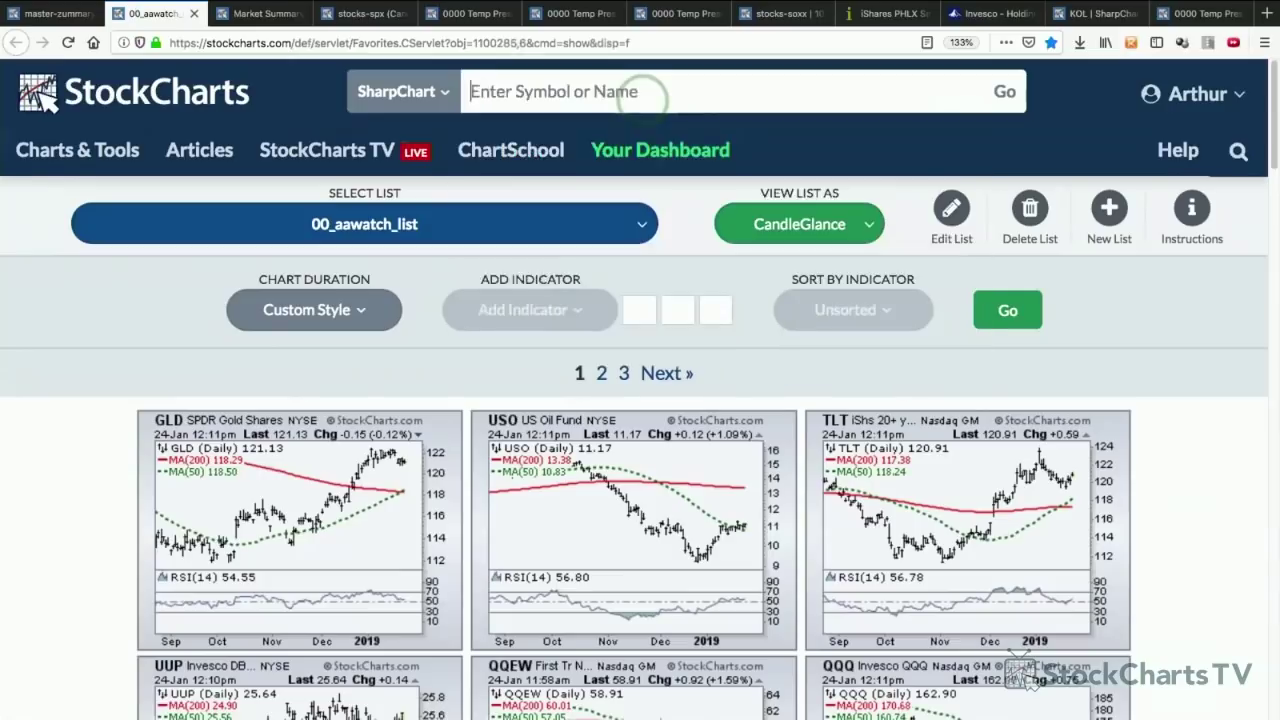
{"action": "type", "text": "renew"}
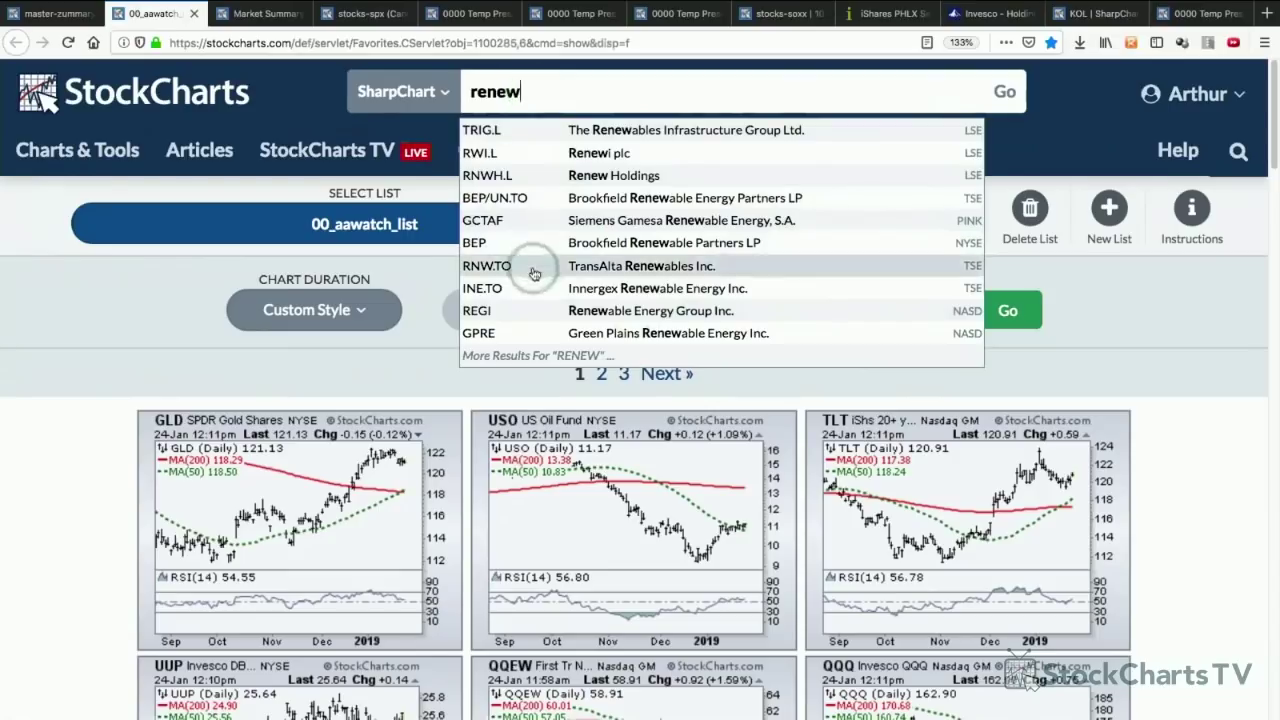
{"action": "left_click", "coordinate": [565, 357]}
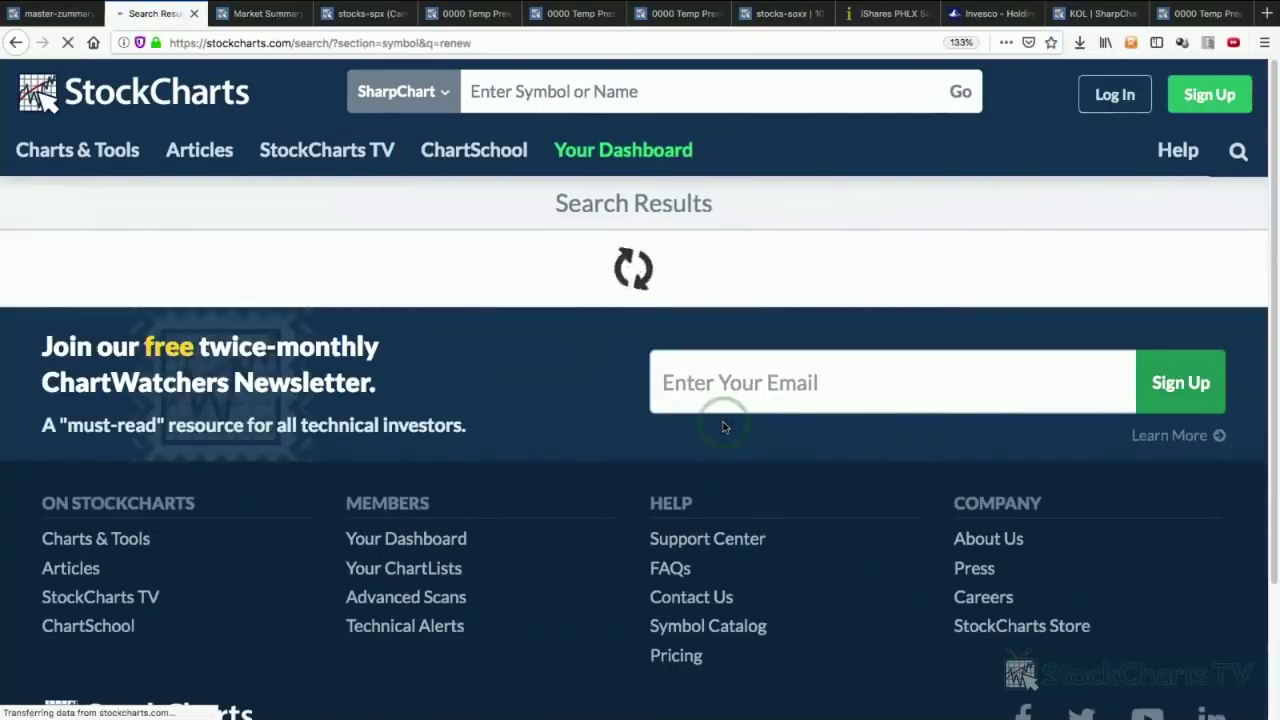
- Find the DJ U.S. Renewable Energy Equipment index in the results and copy its symbol, $DWCREE
{"action": "scroll", "coordinate": [725, 427], "scroll_direction": "down", "scroll_amount": 1}
{"action": "scroll", "coordinate": [725, 427], "scroll_direction": "down", "scroll_amount": 5}
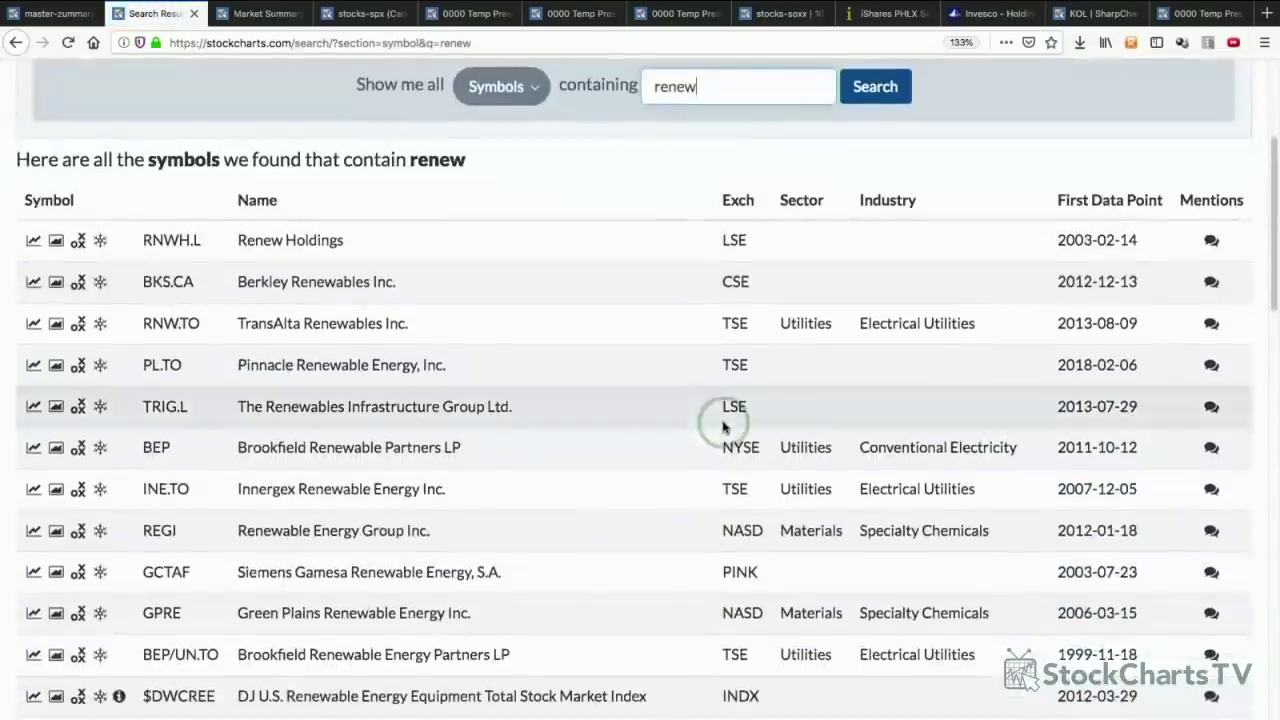
{"action": "scroll", "coordinate": [724, 427], "scroll_direction": "down", "scroll_amount": 5}
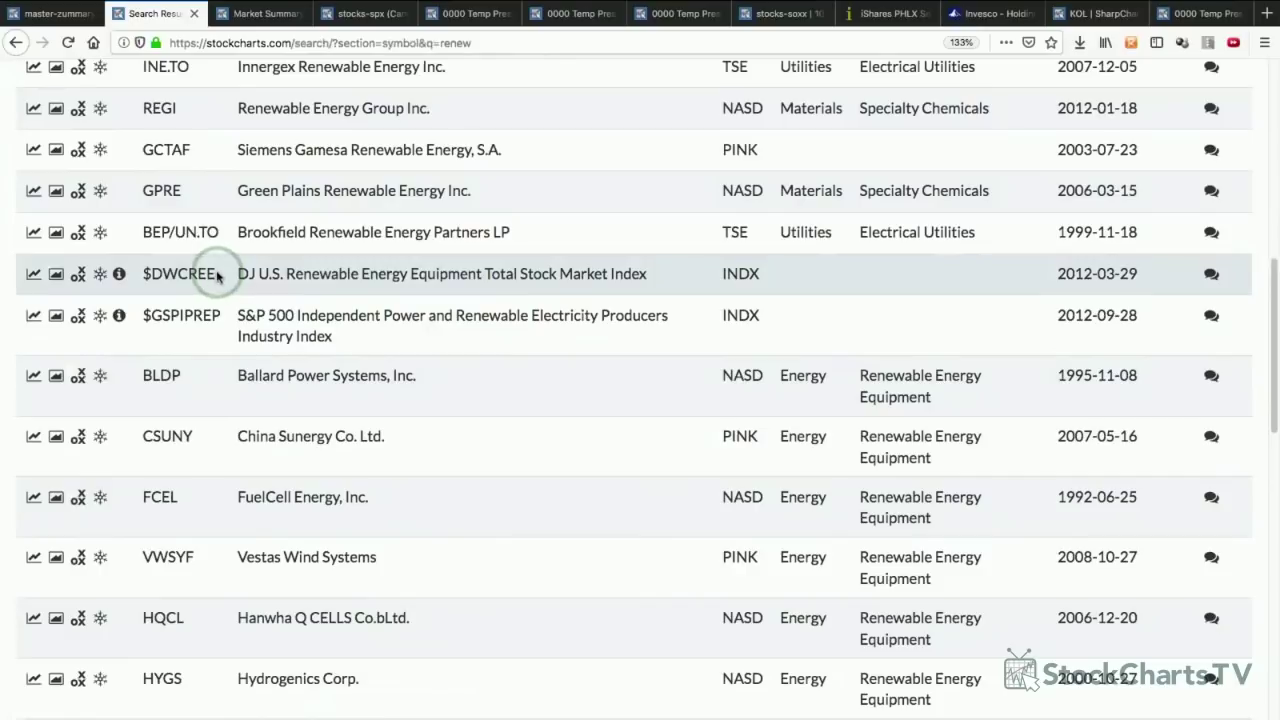
{"action": "left_click_drag", "start_coordinate": [213, 275], "coordinate": [145, 274]}
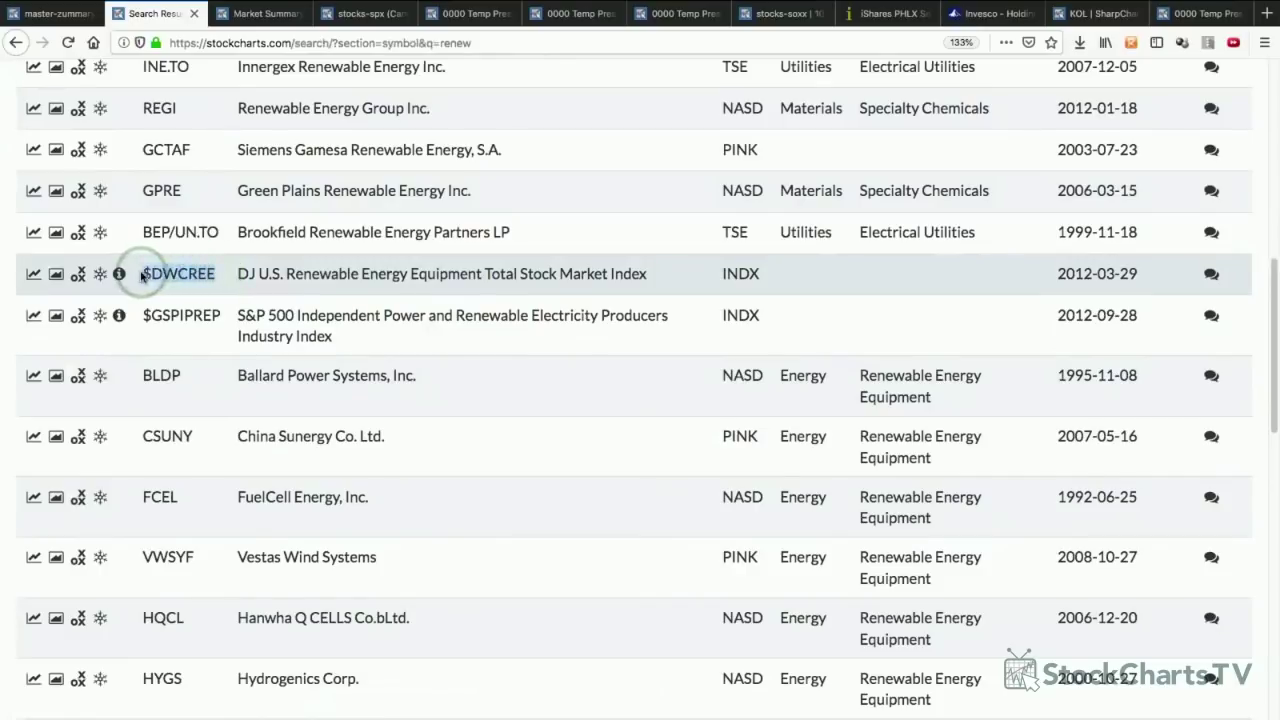
{"action": "right_click", "coordinate": [155, 268]}
{"action": "left_click", "coordinate": [186, 276]}
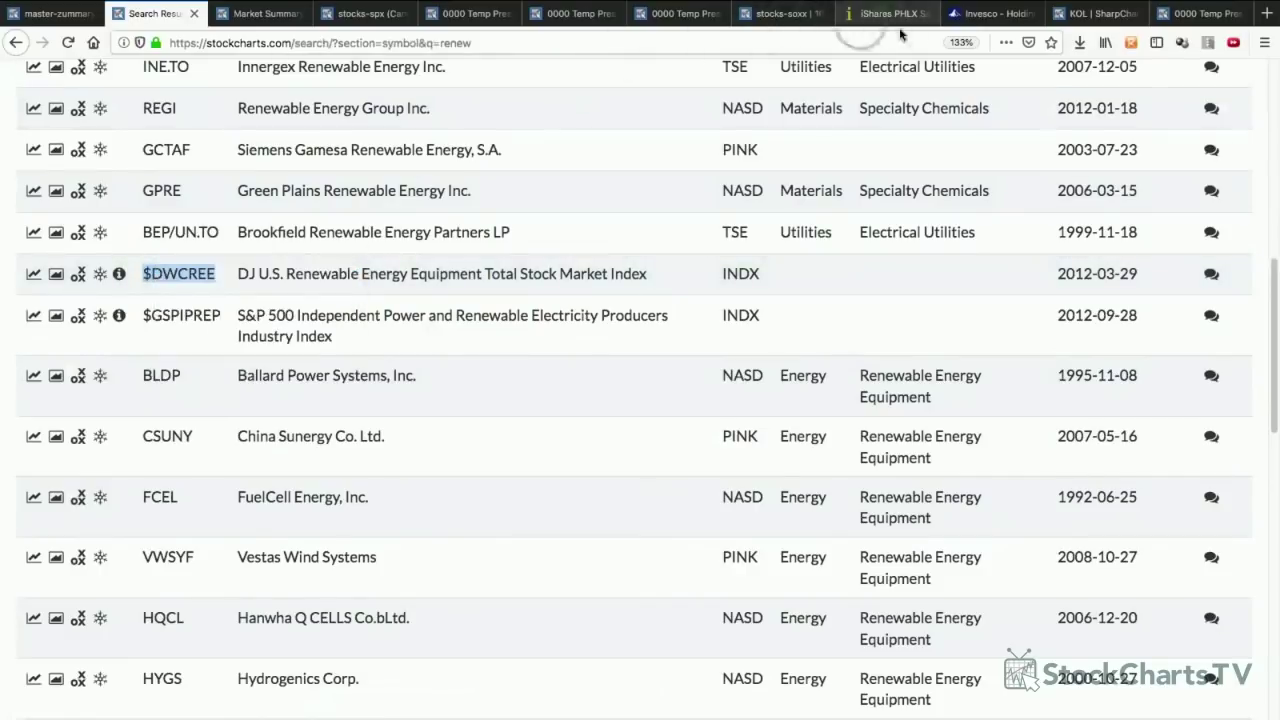
- Replace the PMO indicator on the KOL chart with Price for $DWCREE and update the chart
{"action": "scroll", "coordinate": [703, 397], "scroll_direction": "down", "scroll_amount": 5}
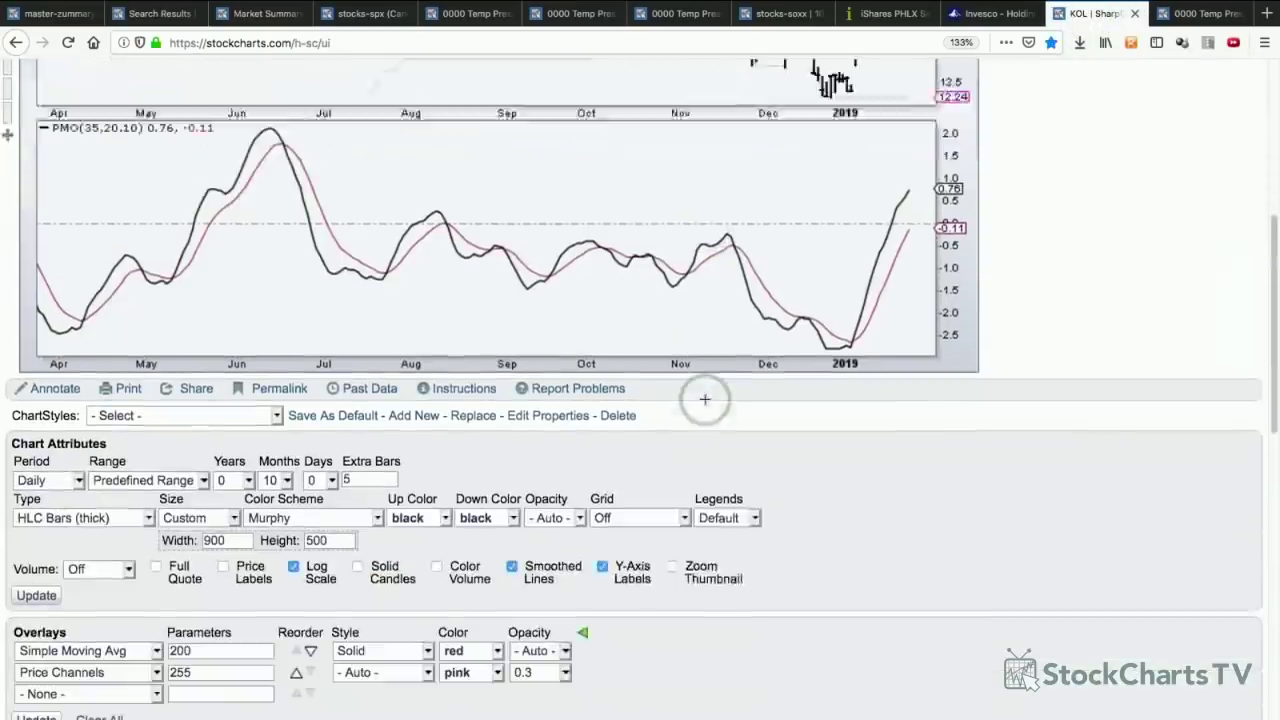
{"action": "left_click", "coordinate": [172, 502]}
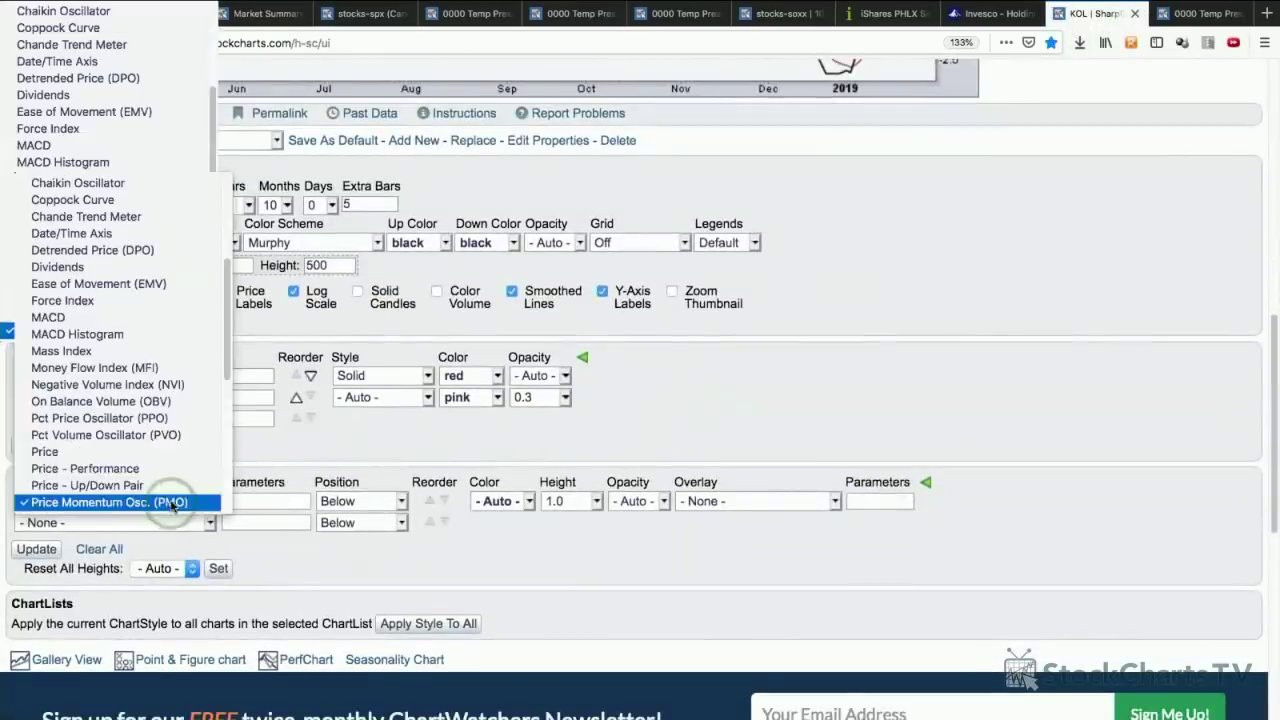
{"action": "left_click", "coordinate": [86, 451]}
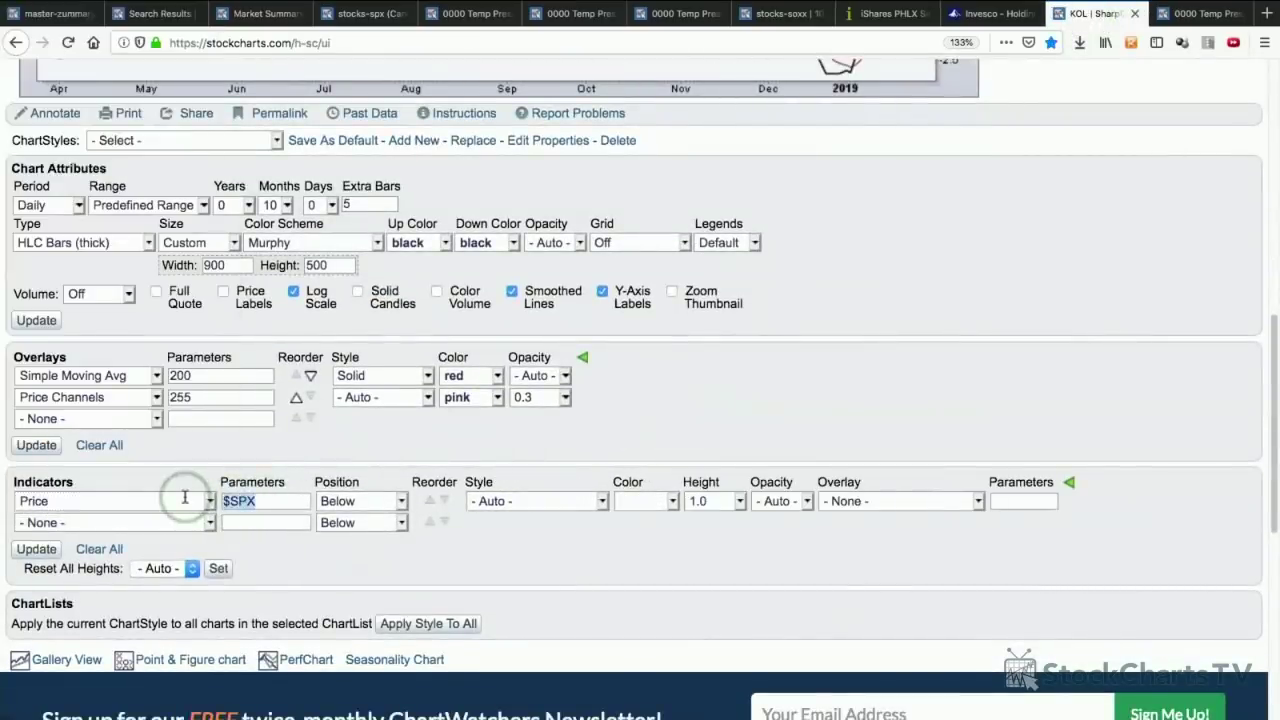
{"action": "key", "text": "ctrl+v"}
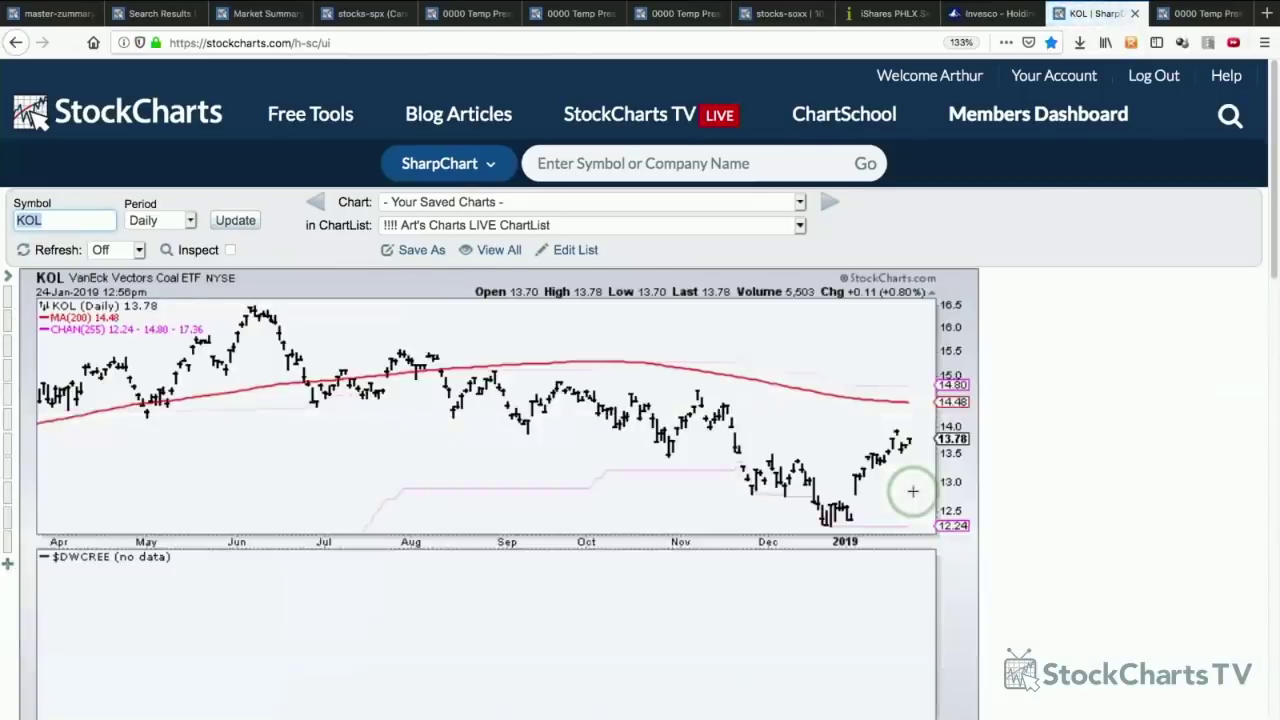
- Return to the "renew" search results and copy the symbol $GSPIPREP
{"action": "scroll", "coordinate": [912, 494], "scroll_direction": "down", "scroll_amount": 5}
{"action": "scroll", "coordinate": [912, 491], "scroll_direction": "down", "scroll_amount": 2}
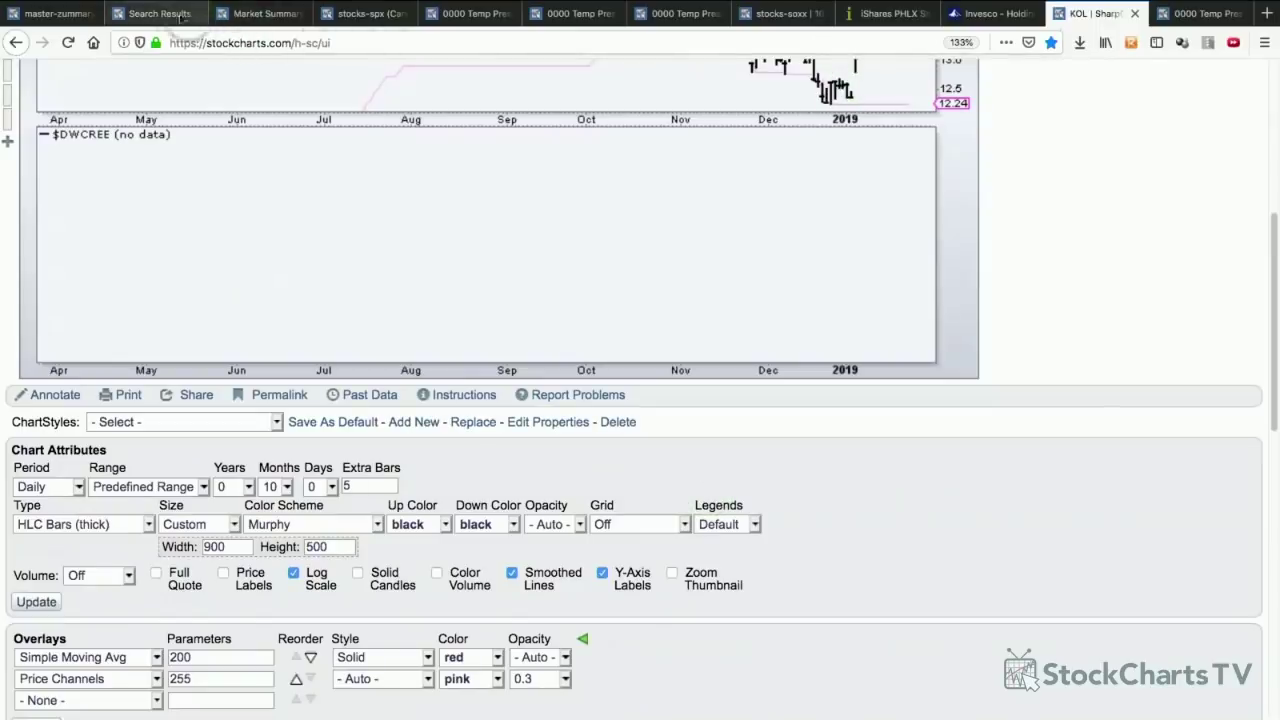
{"action": "left_click", "coordinate": [255, 14]}
{"action": "left_click", "coordinate": [155, 14]}
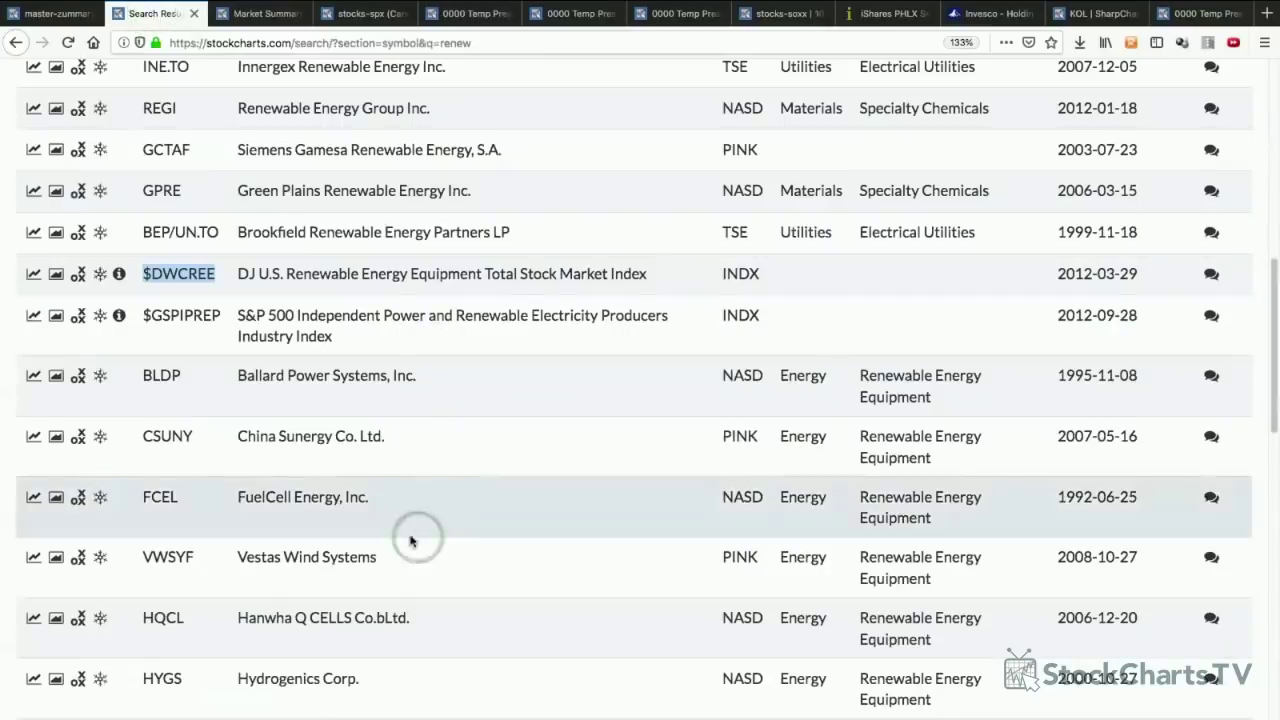
{"action": "left_click", "coordinate": [161, 274]}
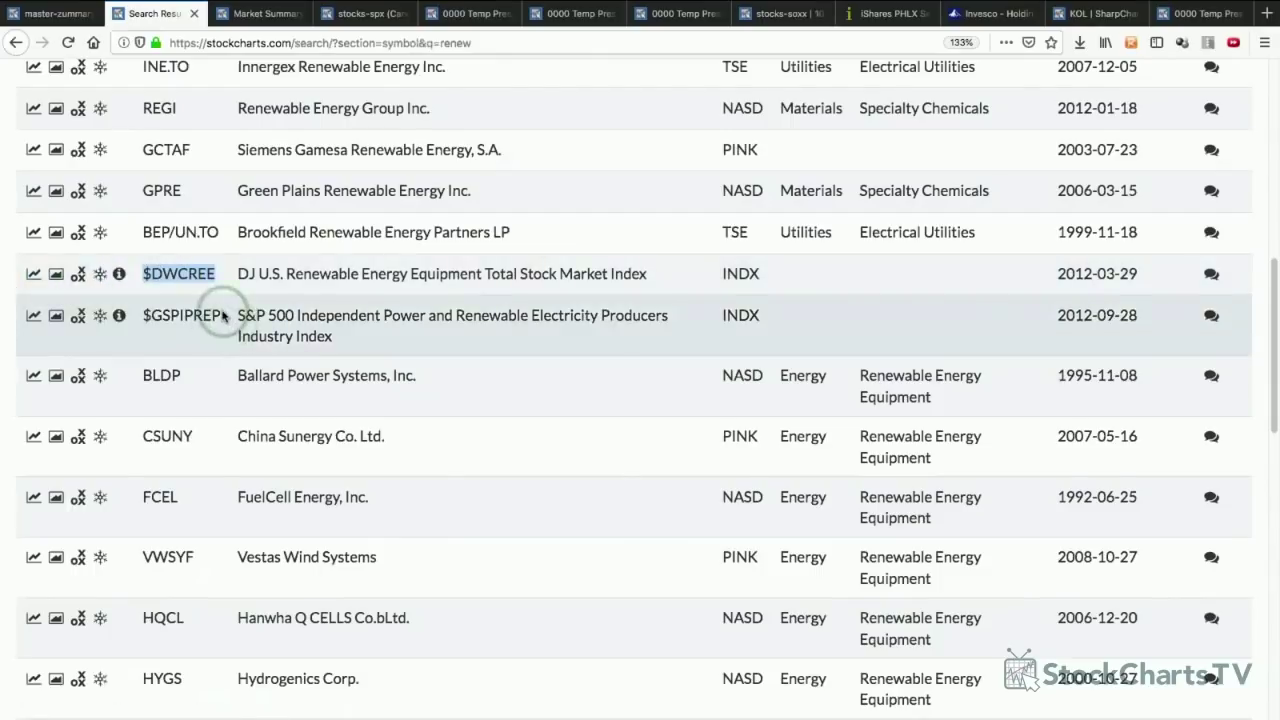
{"action": "left_click_drag", "start_coordinate": [218, 317], "coordinate": [145, 316]}
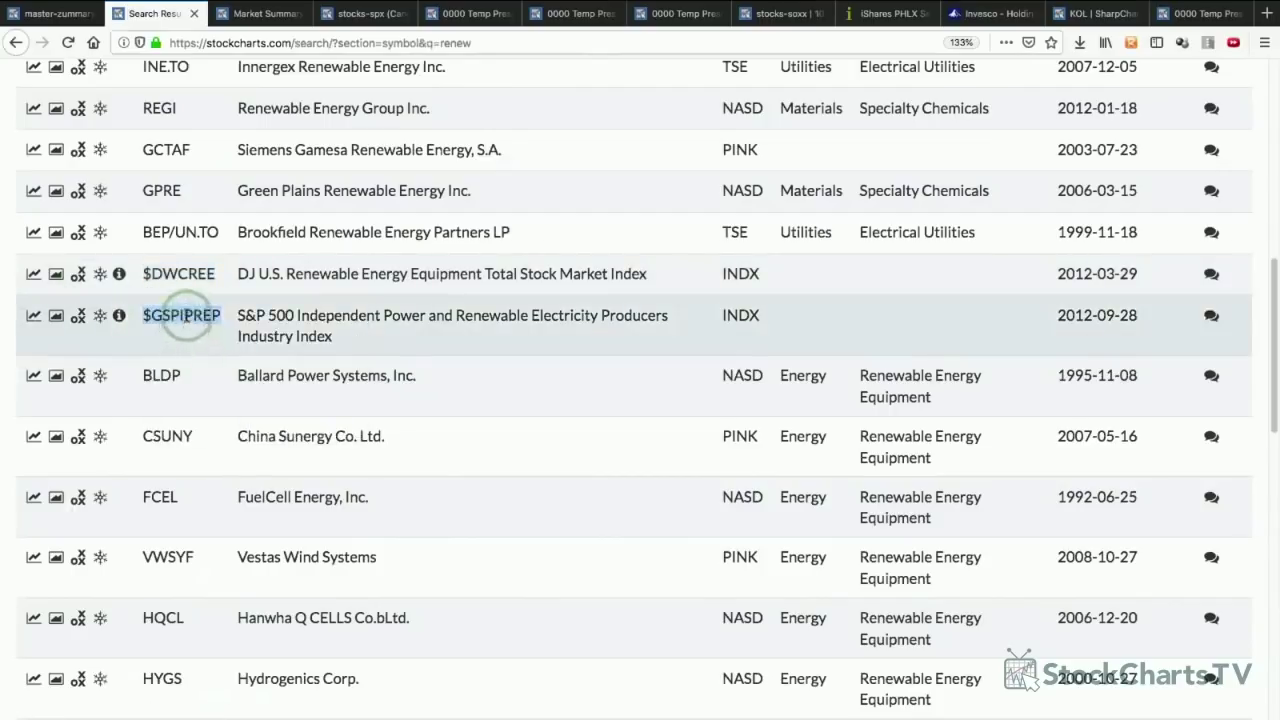
{"action": "right_click", "coordinate": [178, 318]}
{"action": "left_click", "coordinate": [205, 321]}
- Open the SharpChart for $DWCREE from the search results
{"action": "left_click", "coordinate": [33, 273]}
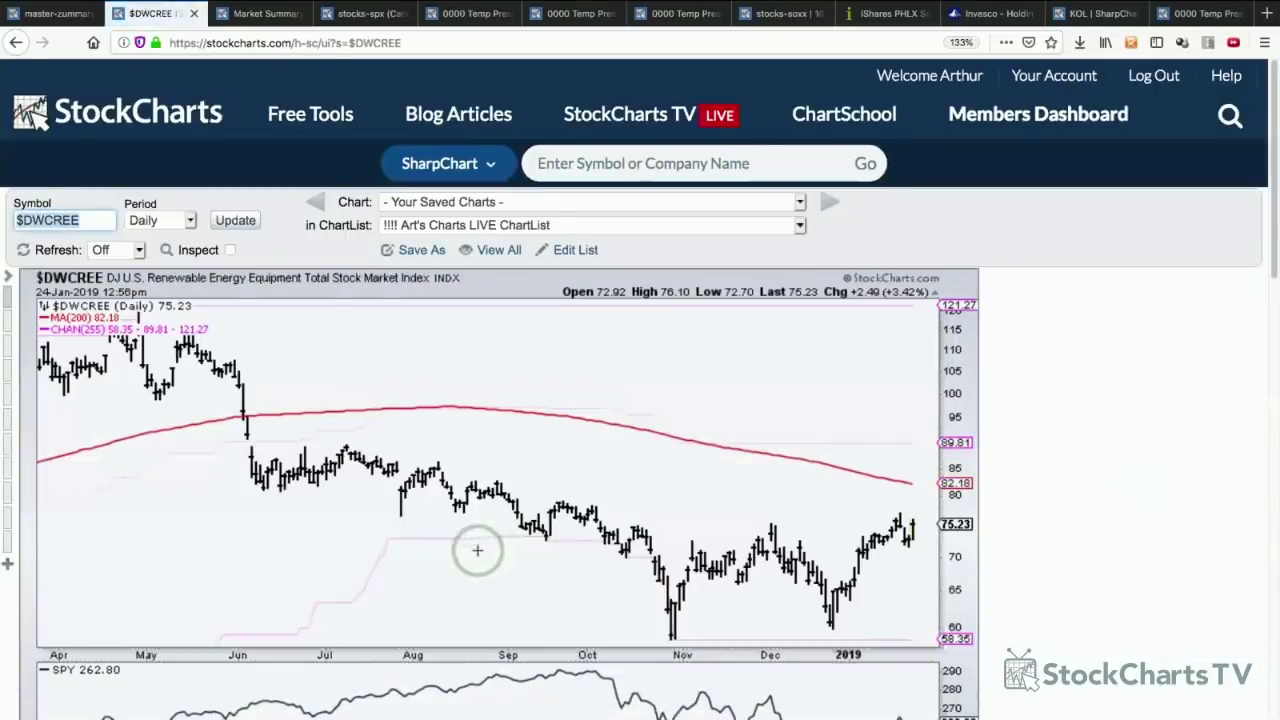
{"action": "left_click", "coordinate": [14, 43]}
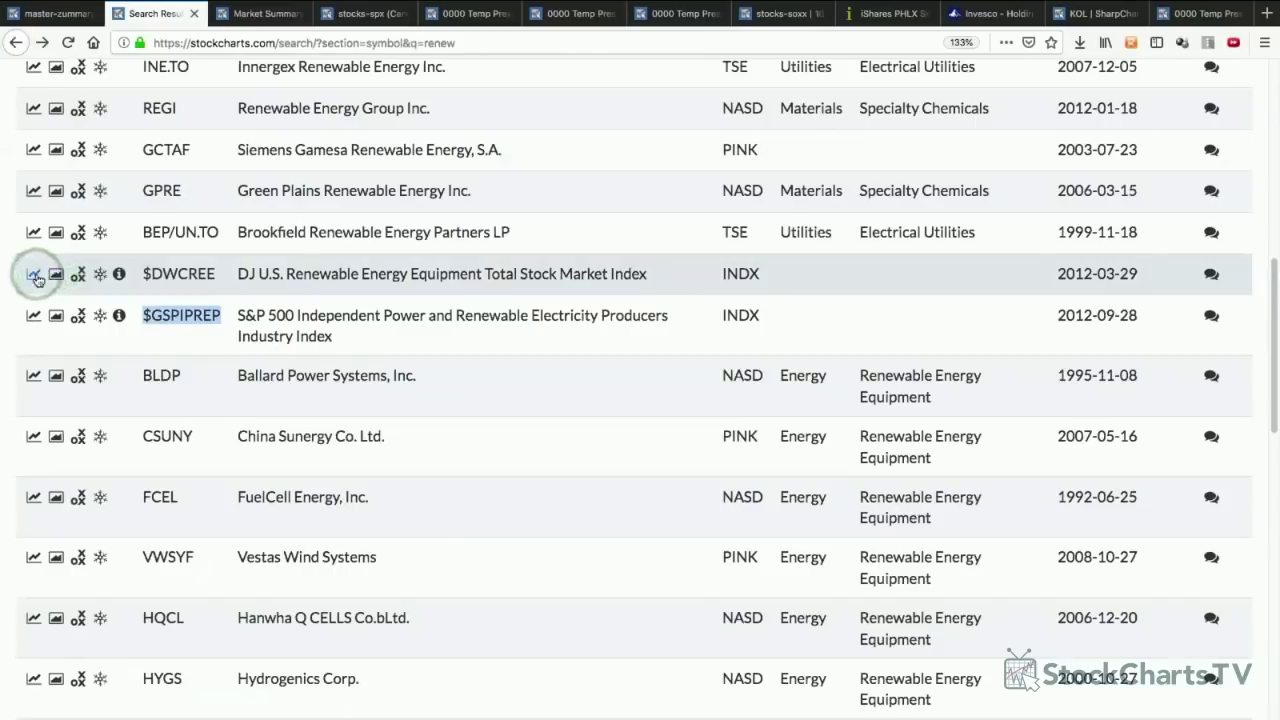
{"action": "left_click", "coordinate": [36, 279]}
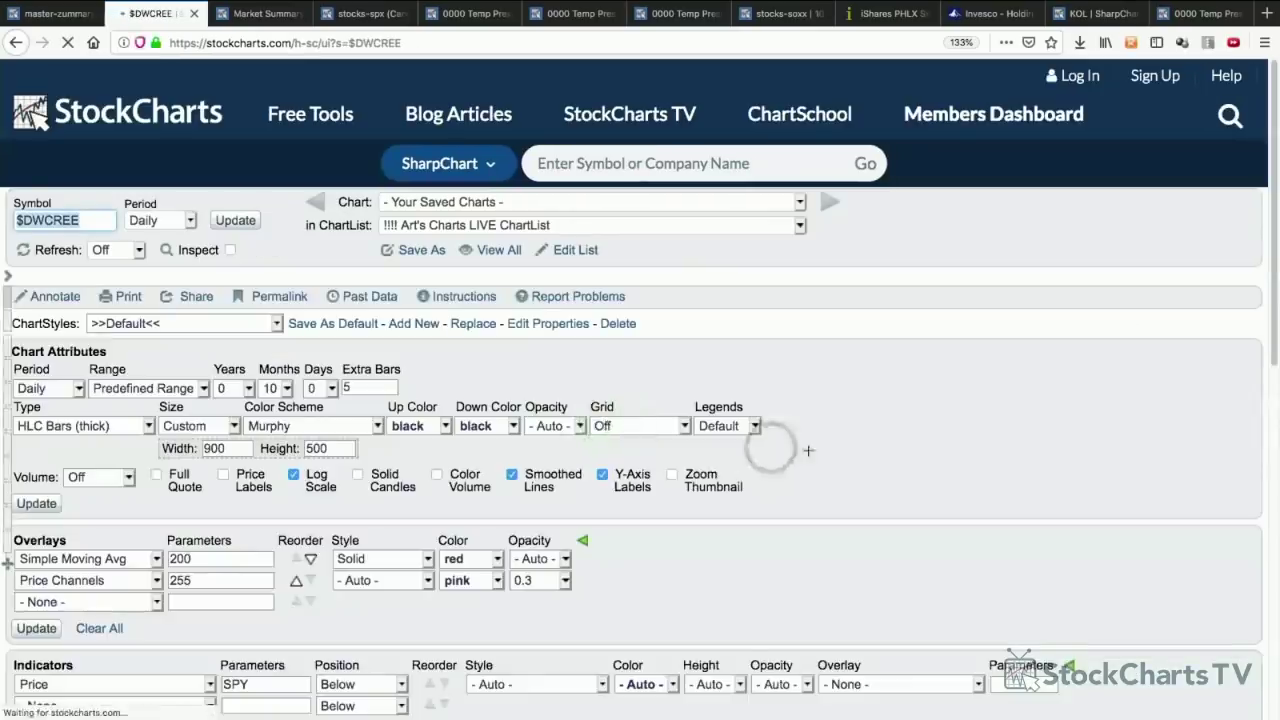
- Set the Price indicator's symbol on the $DWCREE chart to KOL
{"action": "scroll", "coordinate": [808, 451], "scroll_direction": "down", "scroll_amount": 5}
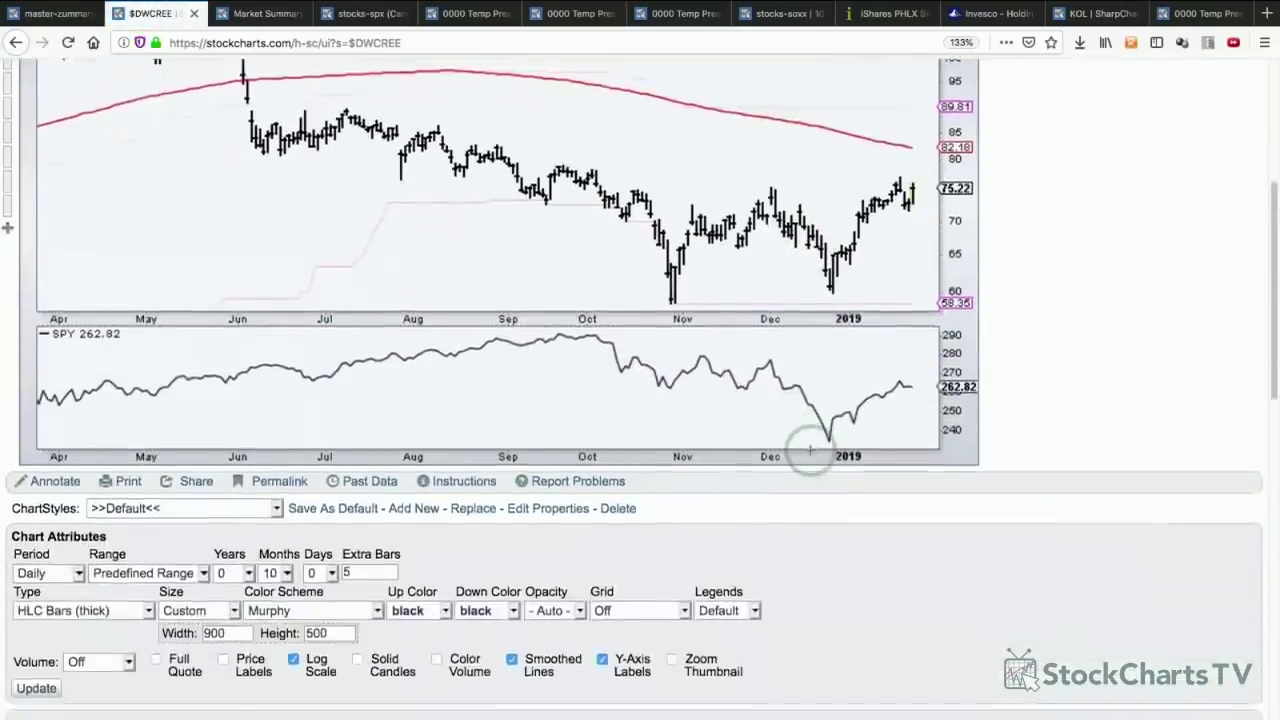
{"action": "scroll", "coordinate": [809, 450], "scroll_direction": "down", "scroll_amount": 10}
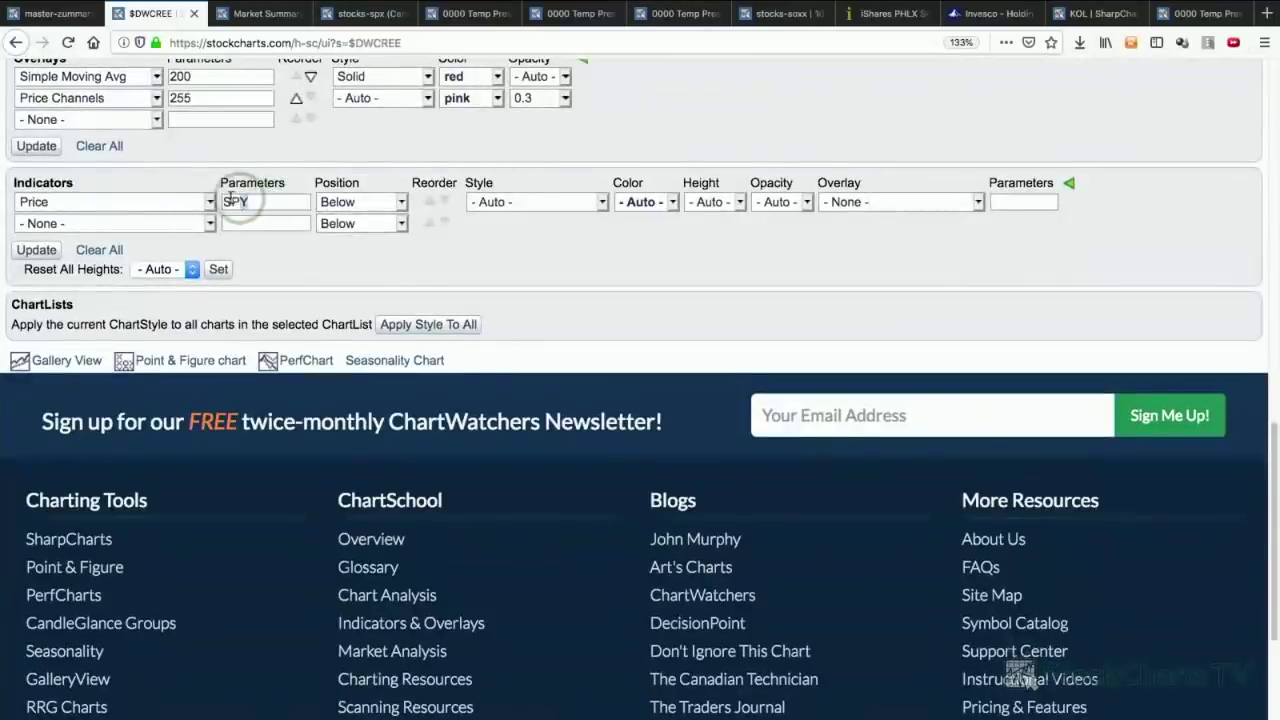
{"action": "double_click", "coordinate": [231, 201]}
{"action": "type", "text": "KOL"}
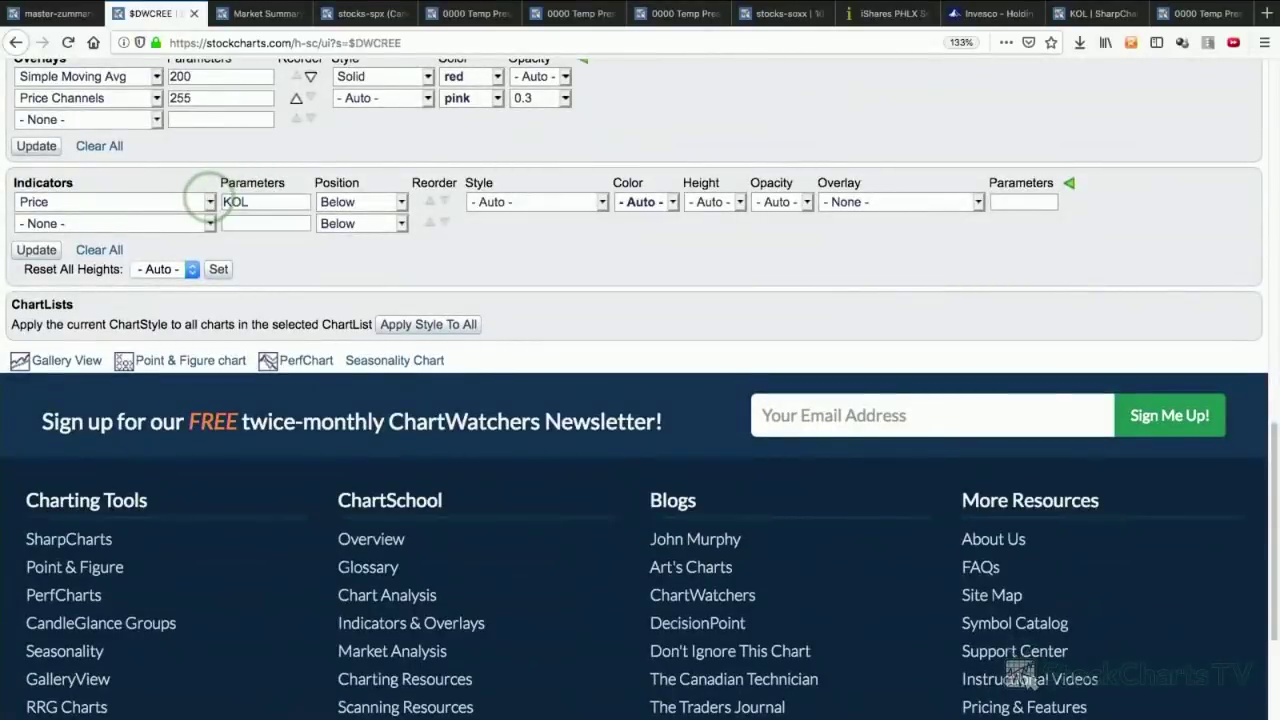
- Add a second Price indicator beneath the KOL one on the $DWCREE chart
{"action": "left_click", "coordinate": [188, 224]}
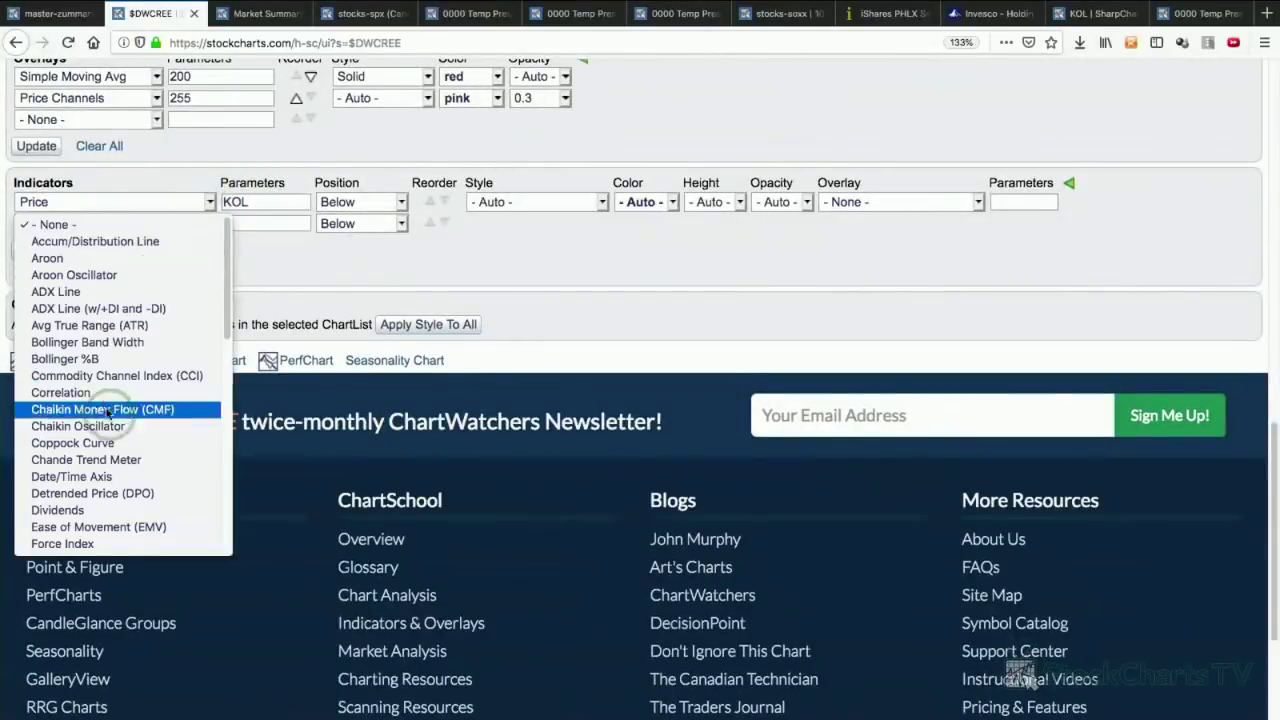
{"action": "scroll", "coordinate": [111, 412], "scroll_direction": "down", "scroll_amount": 3}
{"action": "scroll", "coordinate": [111, 415], "scroll_direction": "down", "scroll_amount": 4}
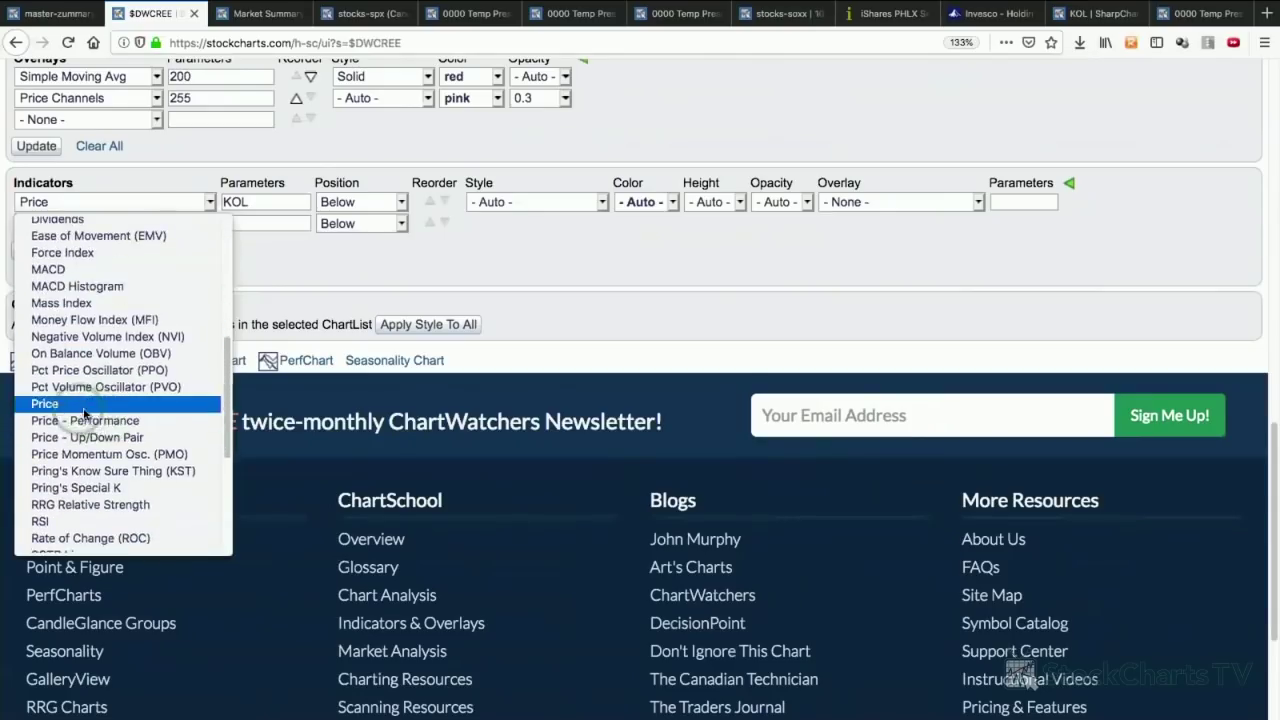
{"action": "left_click", "coordinate": [75, 404]}
- Copy the chart's symbol and set the second Price indicator's parameter to the ratio $DWCREE:KOL
{"action": "scroll", "coordinate": [357, 378], "scroll_direction": "up", "scroll_amount": 10}
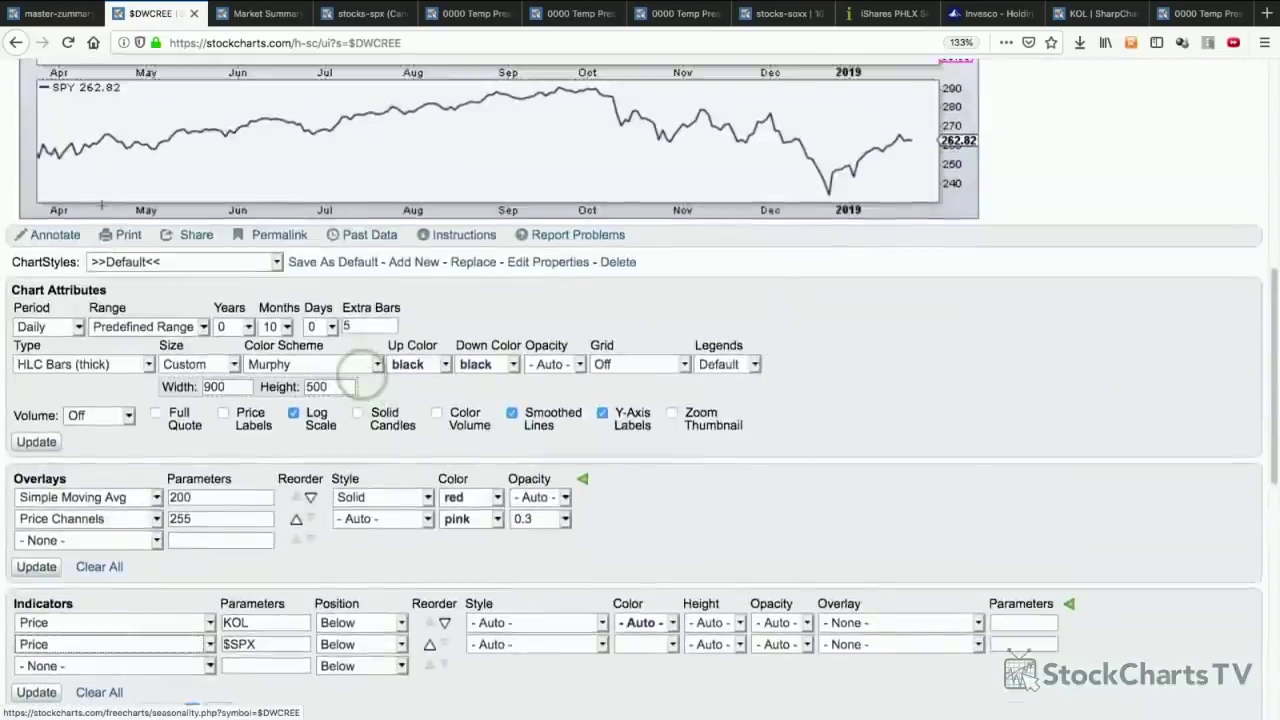
{"action": "scroll", "coordinate": [87, 277], "scroll_direction": "up", "scroll_amount": 5}
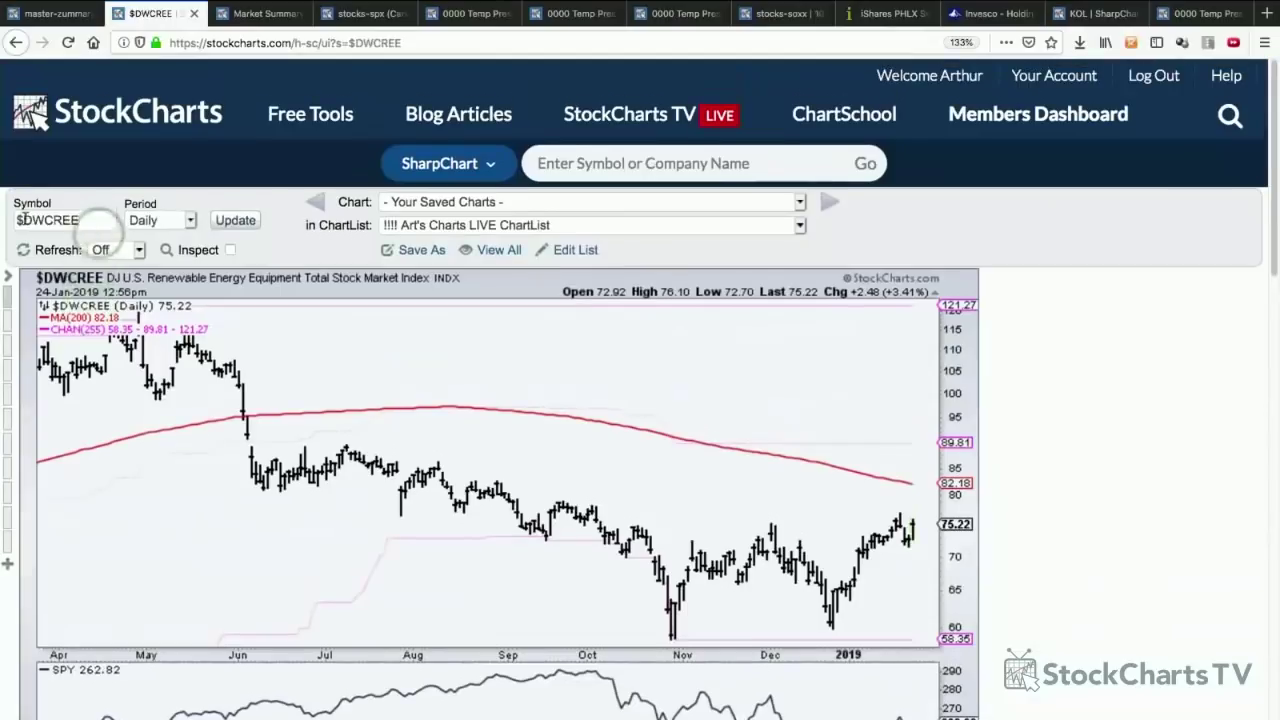
{"action": "left_click", "coordinate": [66, 220]}
{"action": "right_click", "coordinate": [57, 218]}
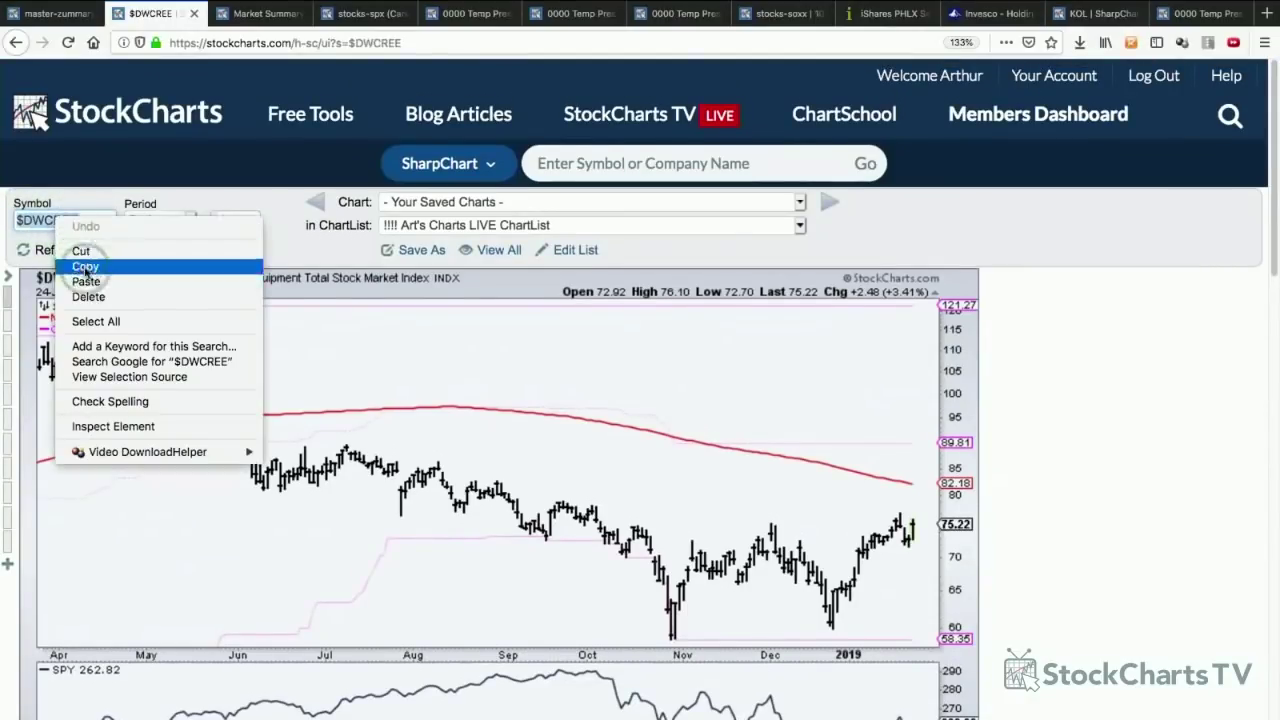
{"action": "left_click", "coordinate": [337, 434]}
{"action": "scroll", "coordinate": [337, 434], "scroll_direction": "down", "scroll_amount": 10}
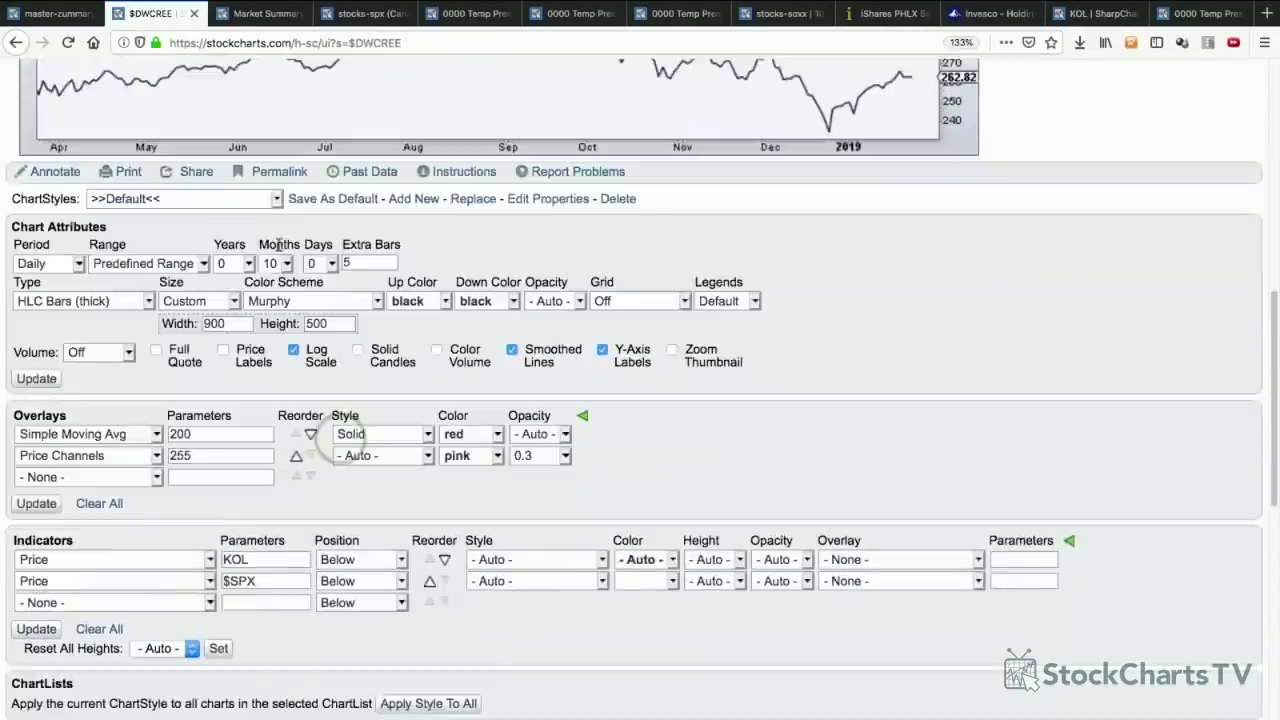
{"action": "scroll", "coordinate": [337, 434], "scroll_direction": "down", "scroll_amount": 5}
{"action": "double_click", "coordinate": [238, 241]}
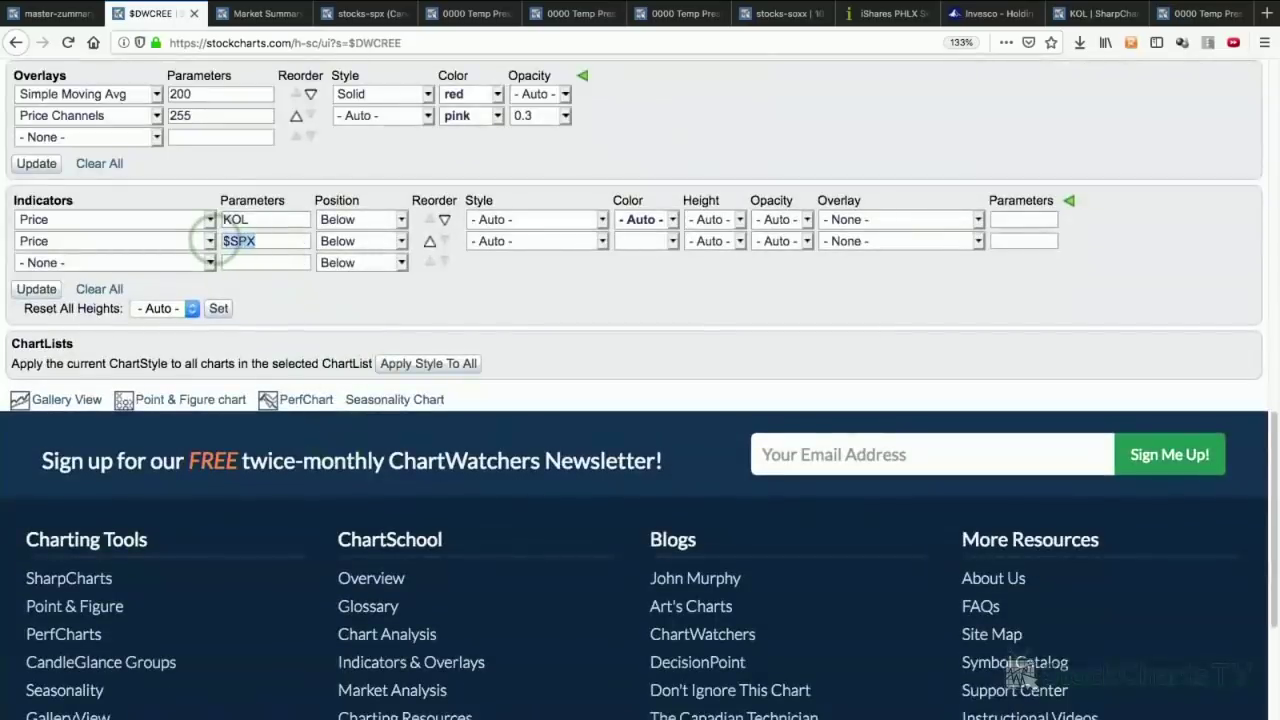
{"action": "key", "text": "ctrl+v"}
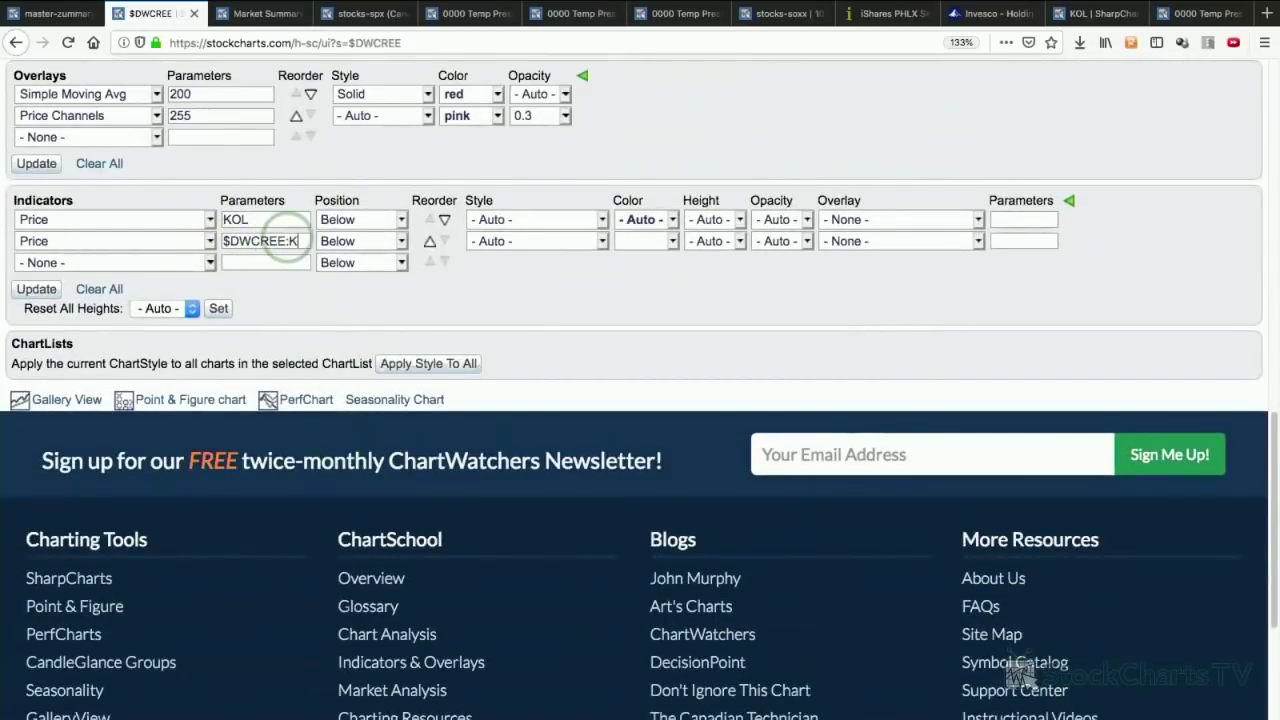
- Add a Correlation indicator with parameters KOL,20 and update the $DWCREE chart
{"action": "left_click", "coordinate": [177, 262]}
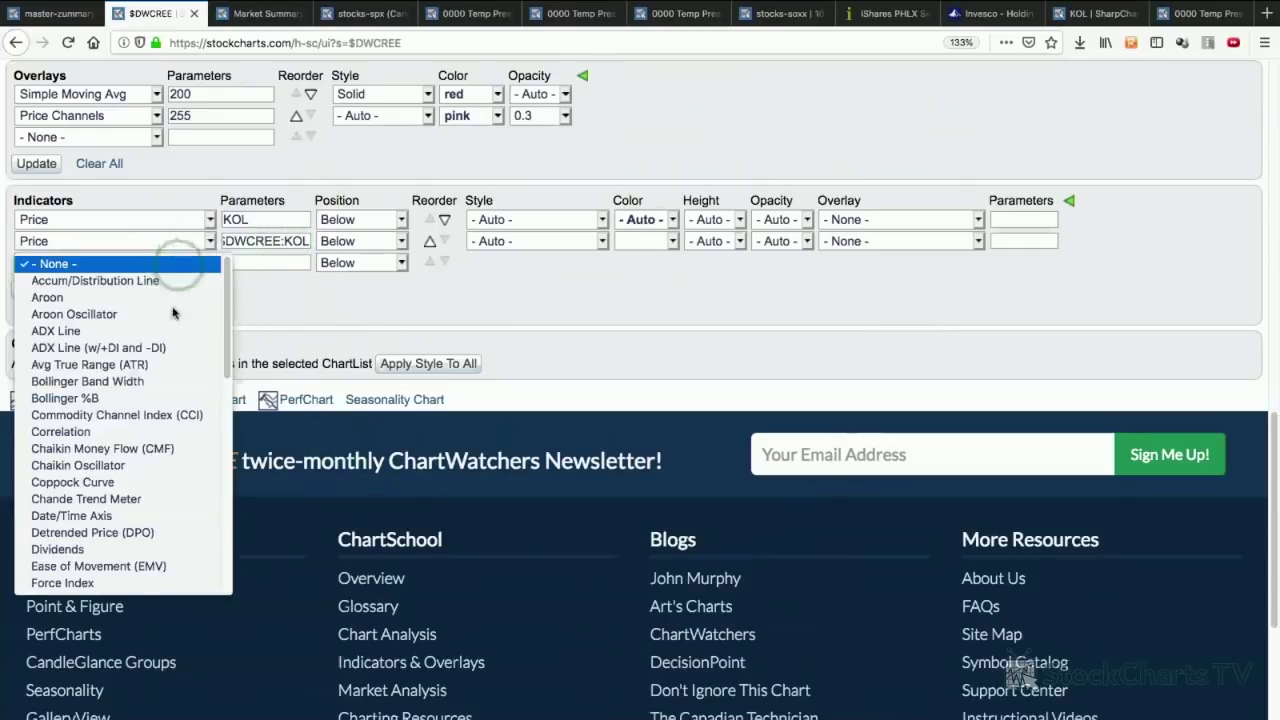
{"action": "scroll", "coordinate": [171, 322], "scroll_direction": "down", "scroll_amount": 2}
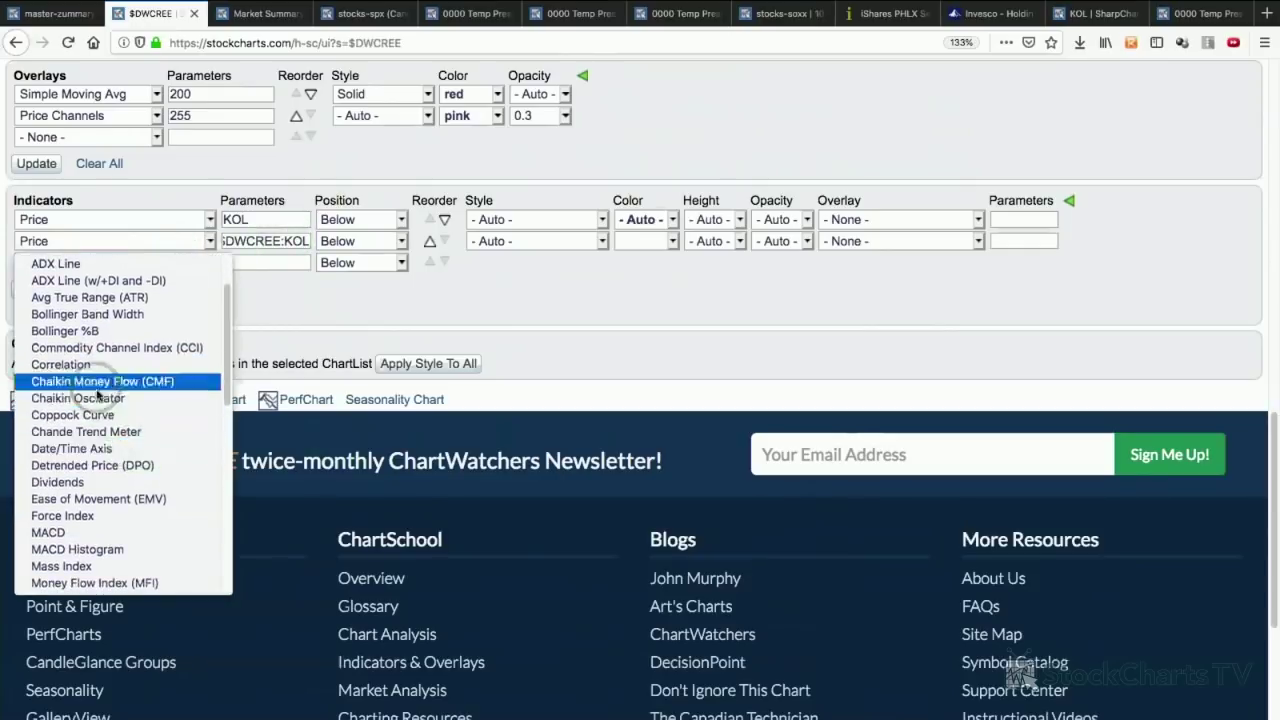
{"action": "left_click", "coordinate": [60, 367]}
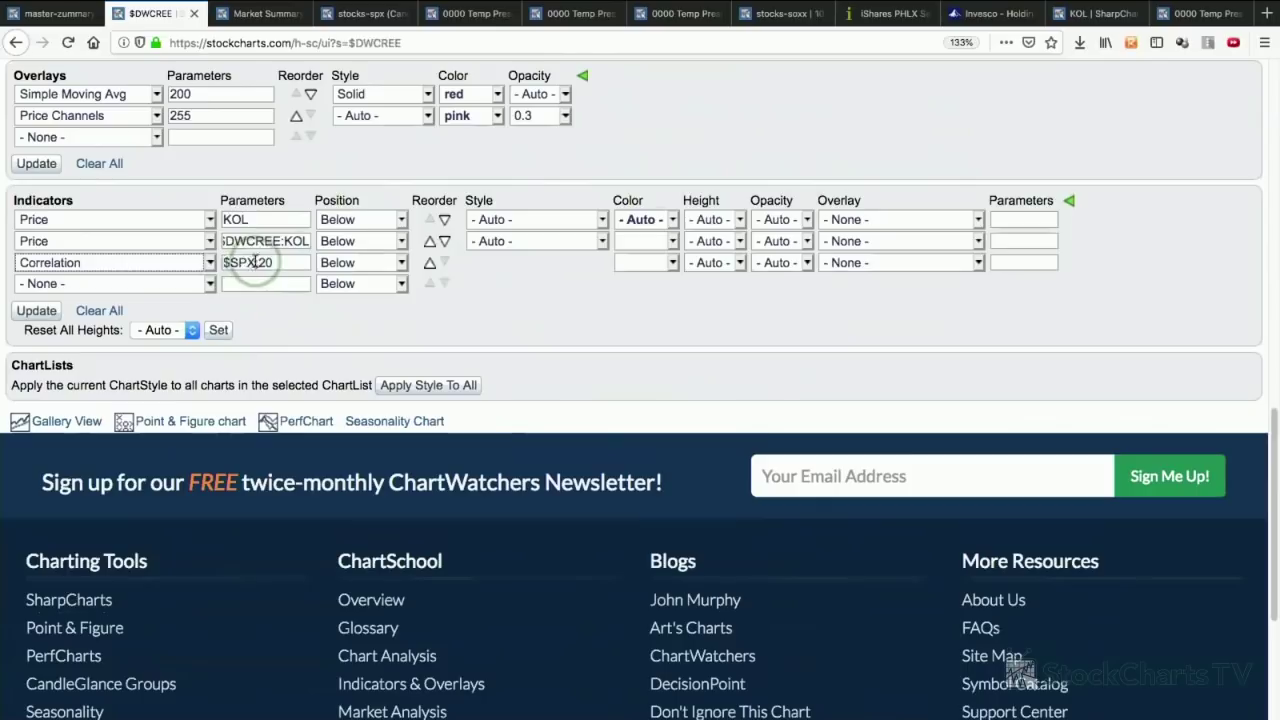
{"action": "left_click_drag", "start_coordinate": [255, 262], "coordinate": [211, 262]}
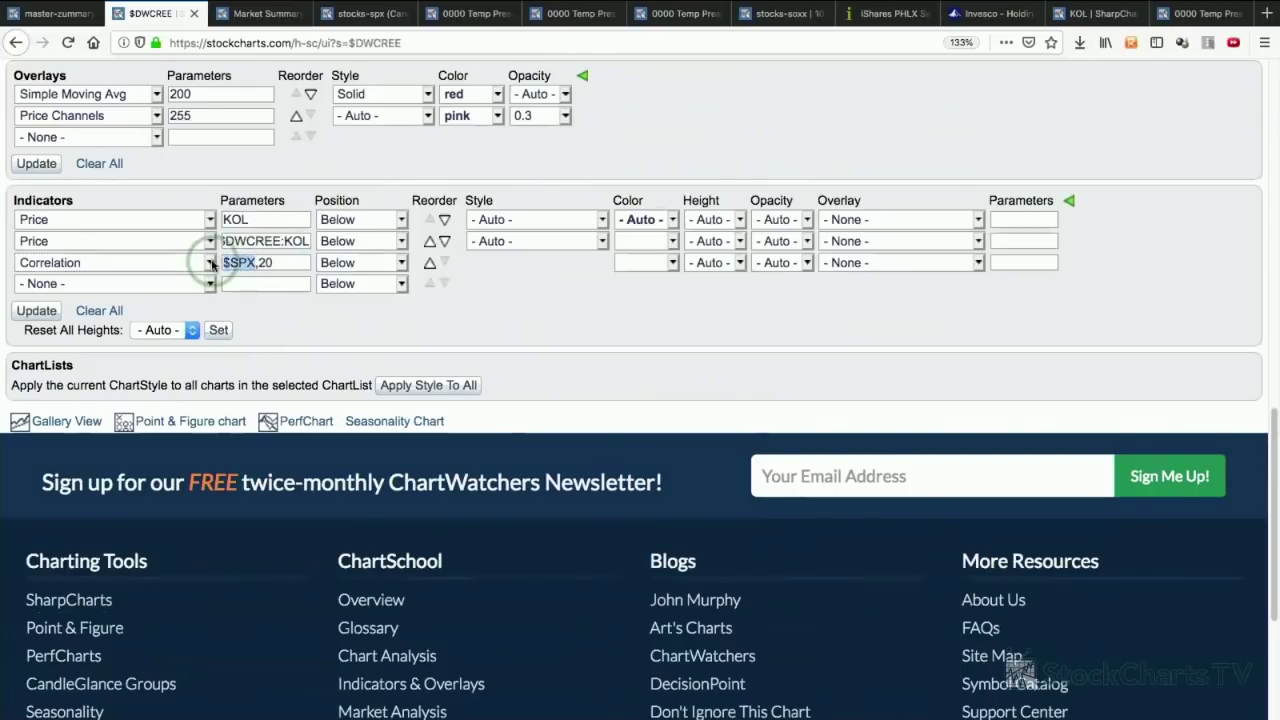
{"action": "type", "text": "KOL"}
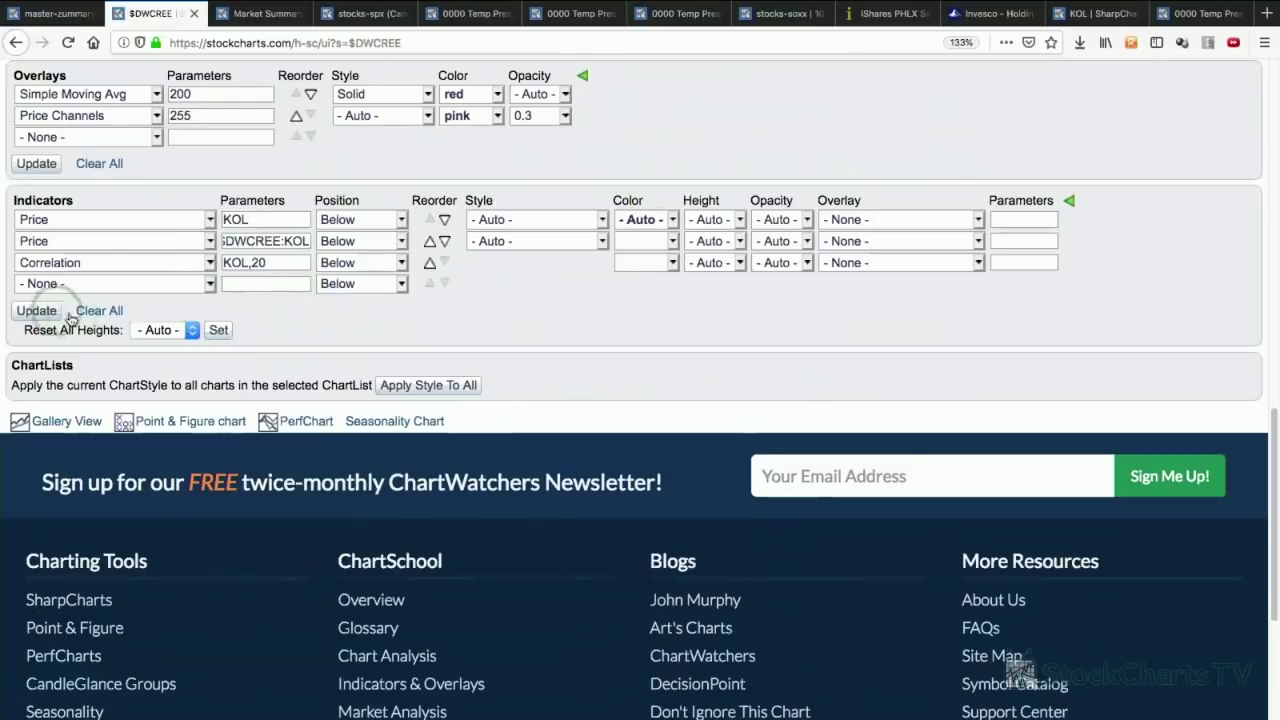
{"action": "left_click", "coordinate": [36, 310]}
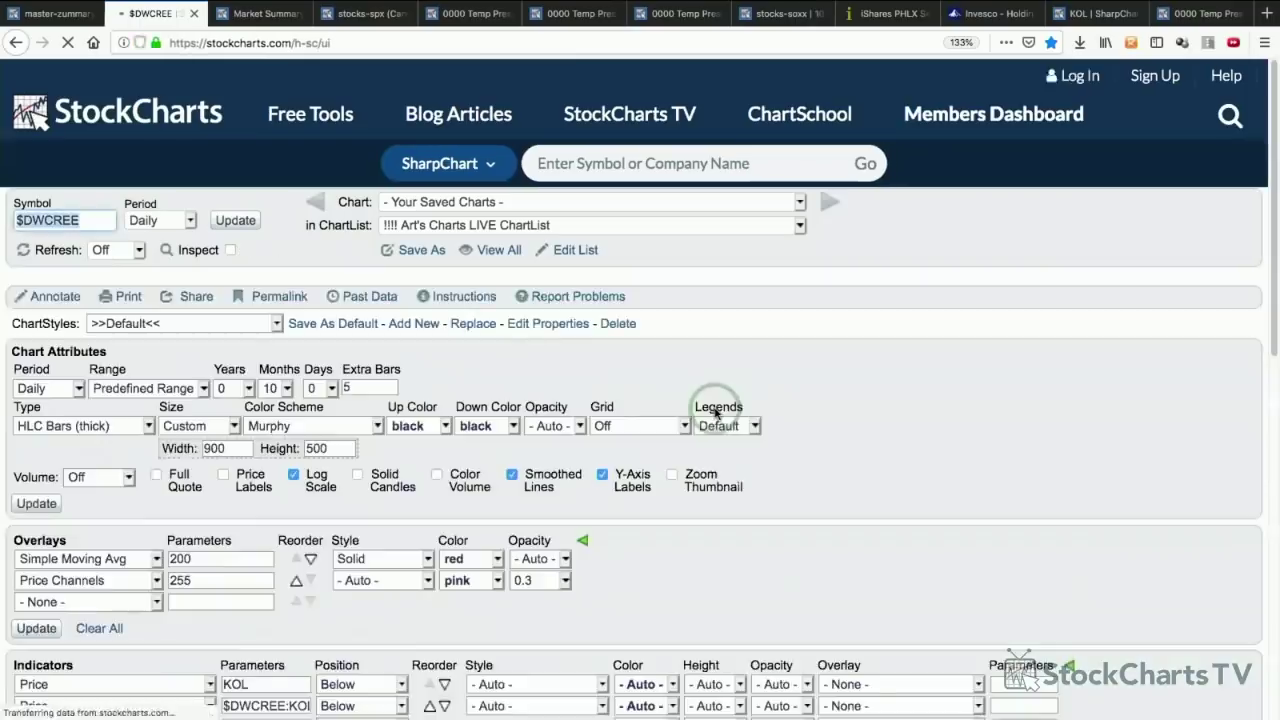
{"action": "scroll", "coordinate": [715, 409], "scroll_direction": "down", "scroll_amount": 5}
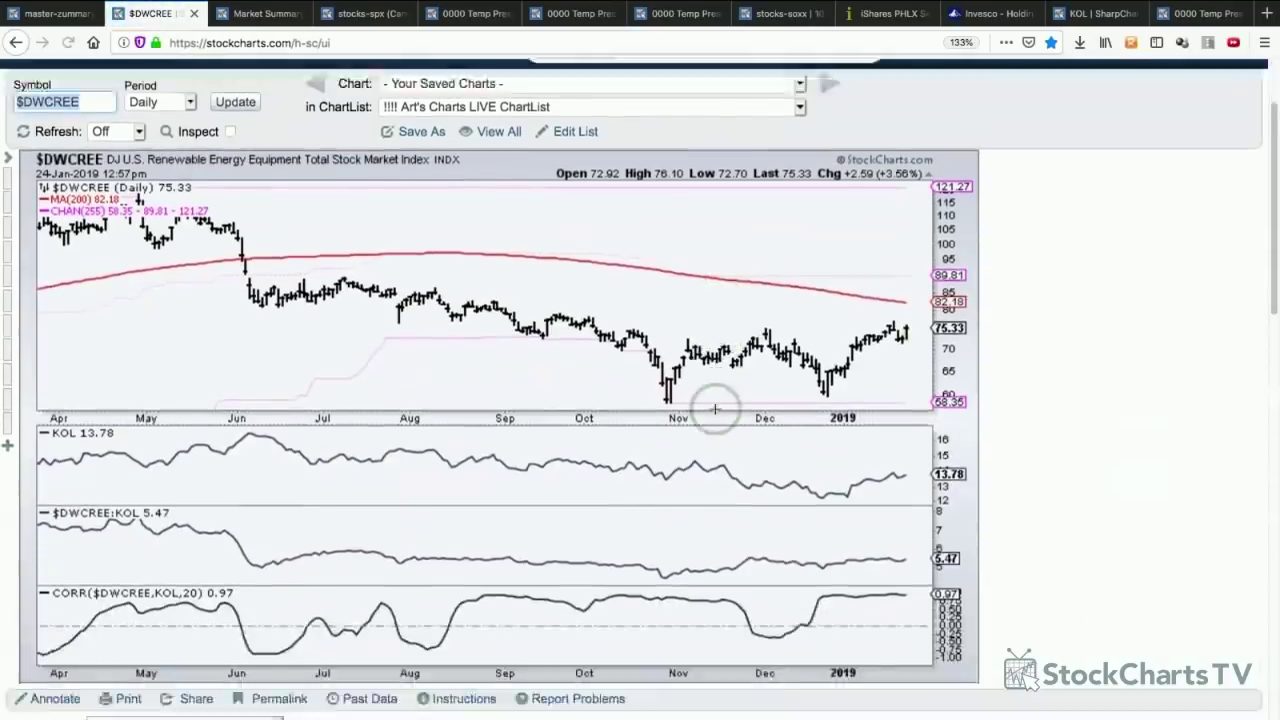
{"action": "scroll", "coordinate": [715, 409], "scroll_direction": "up", "scroll_amount": 2}
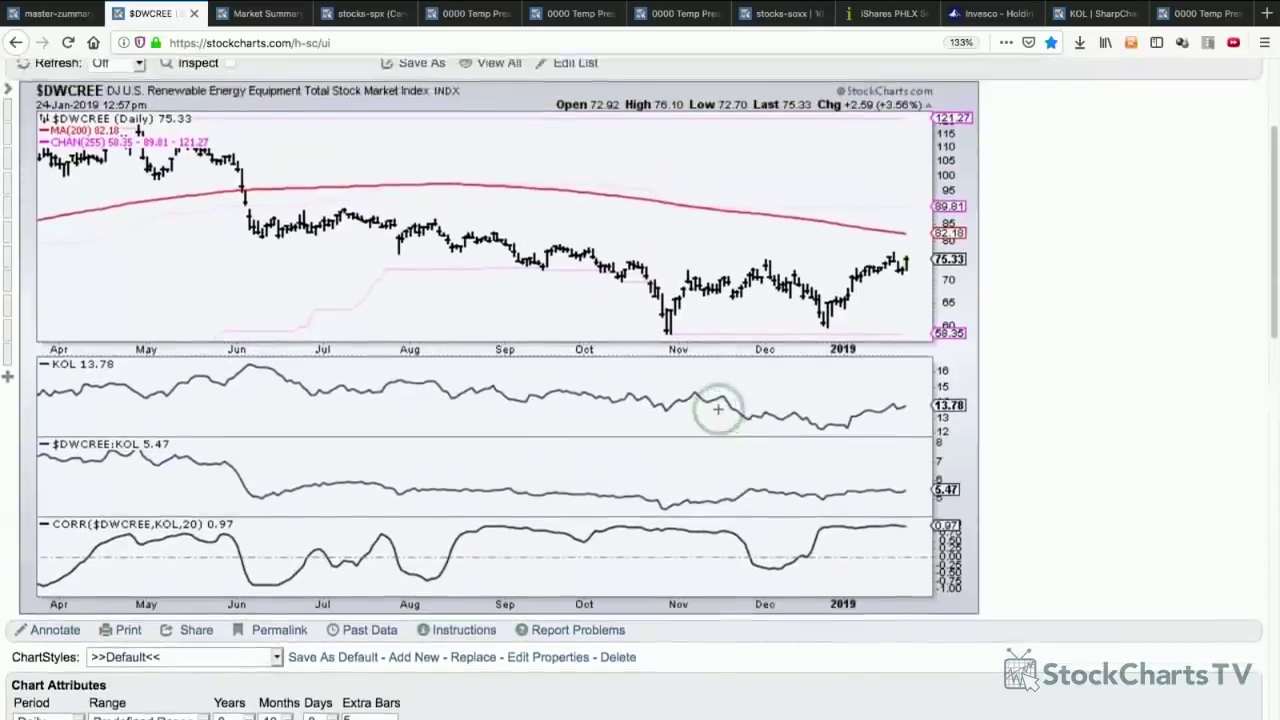
- Set the chart height to 700 and update the chart to enlarge its price and indicator panes
{"action": "scroll", "coordinate": [715, 409], "scroll_direction": "down", "scroll_amount": 3}
{"action": "scroll", "coordinate": [720, 410], "scroll_direction": "down", "scroll_amount": 8}
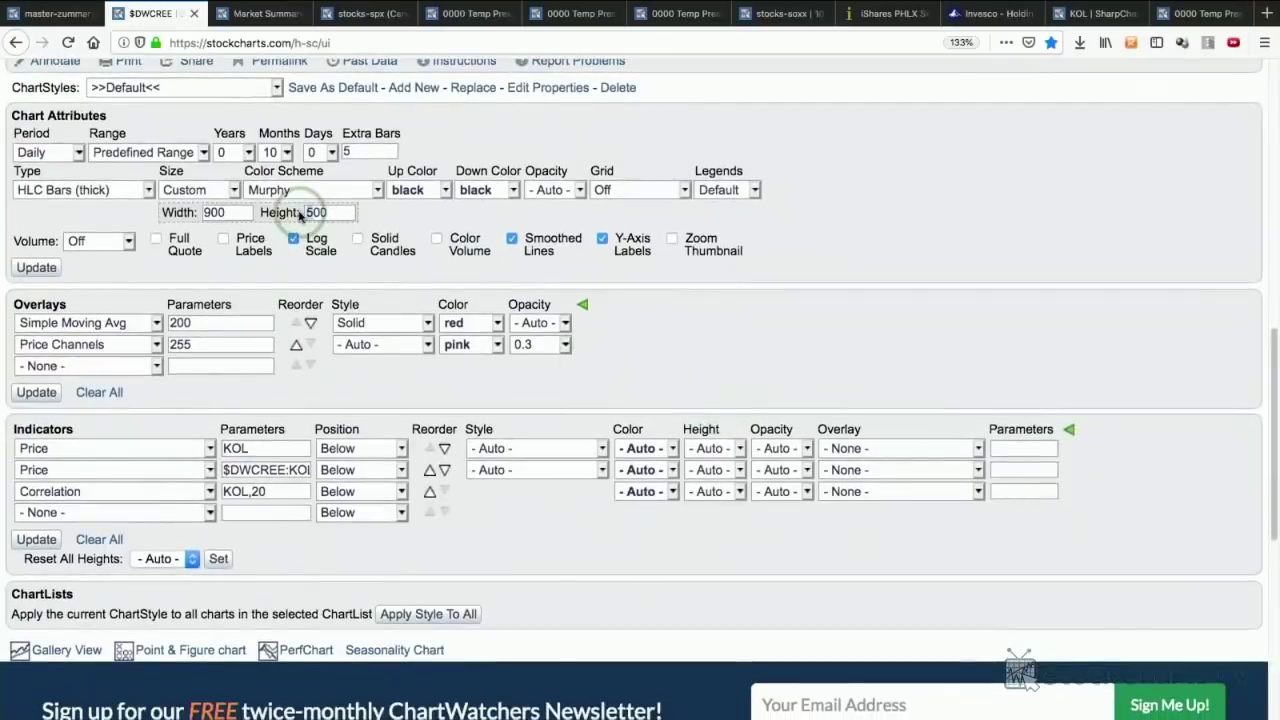
{"action": "key", "text": "Return"}
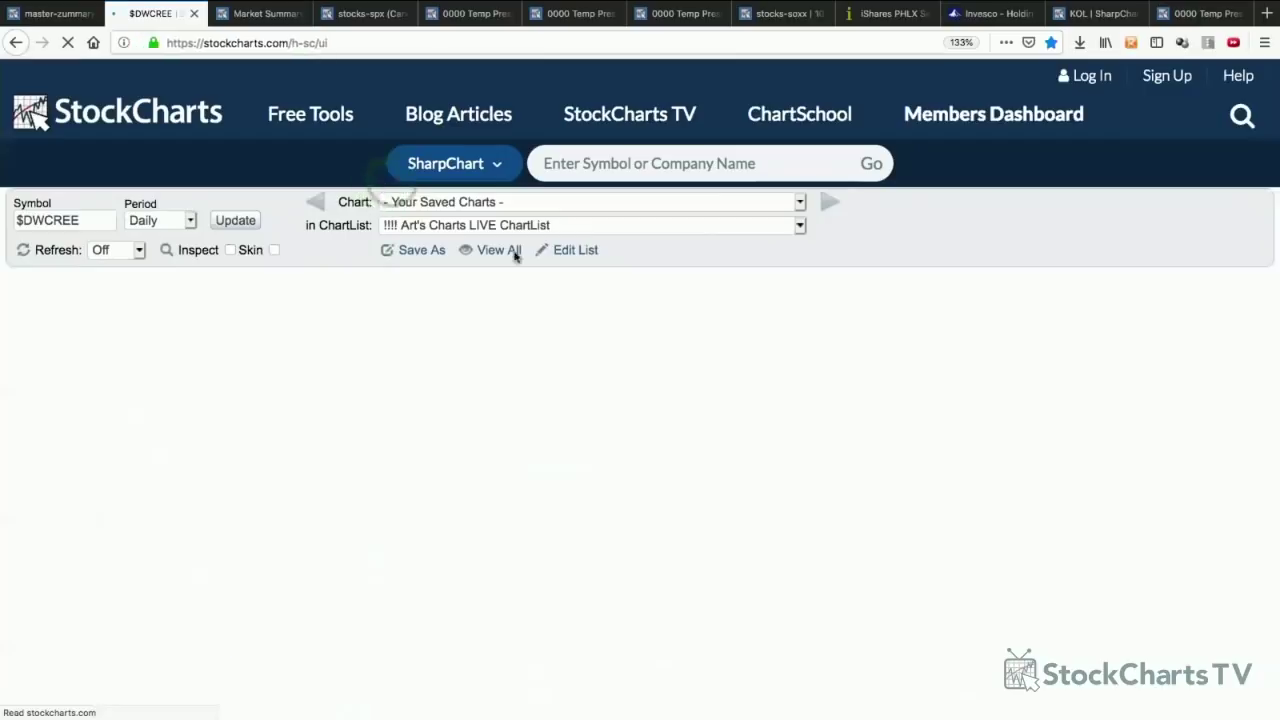
{"action": "scroll", "coordinate": [950, 466], "scroll_direction": "down", "scroll_amount": 4}
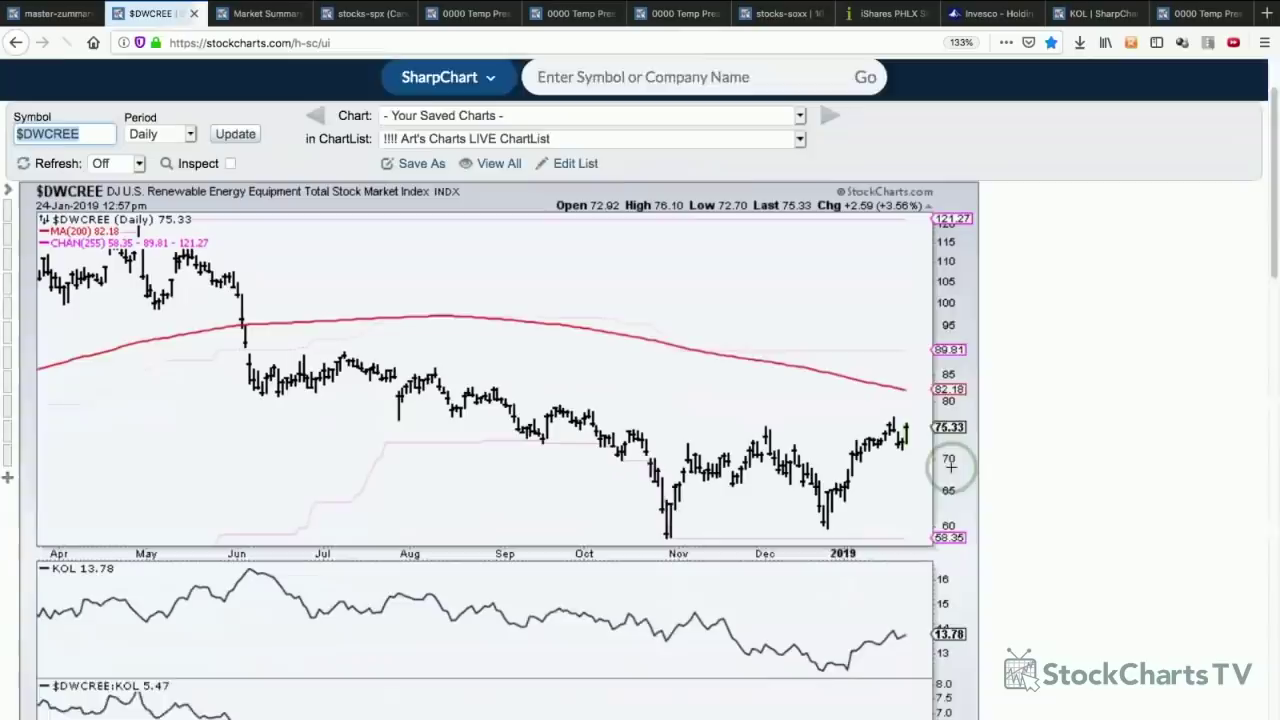
{"action": "scroll", "coordinate": [950, 466], "scroll_direction": "down", "scroll_amount": 2}
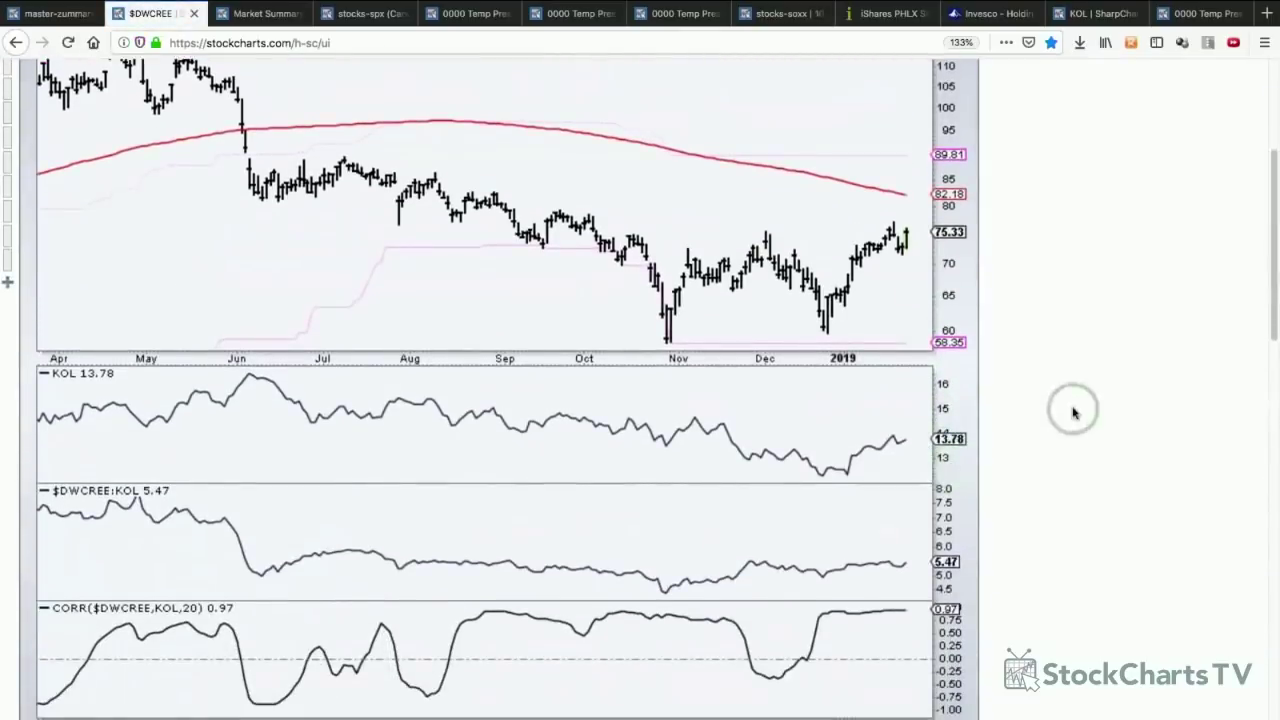
{"action": "scroll", "coordinate": [1063, 425], "scroll_direction": "up", "scroll_amount": 1}
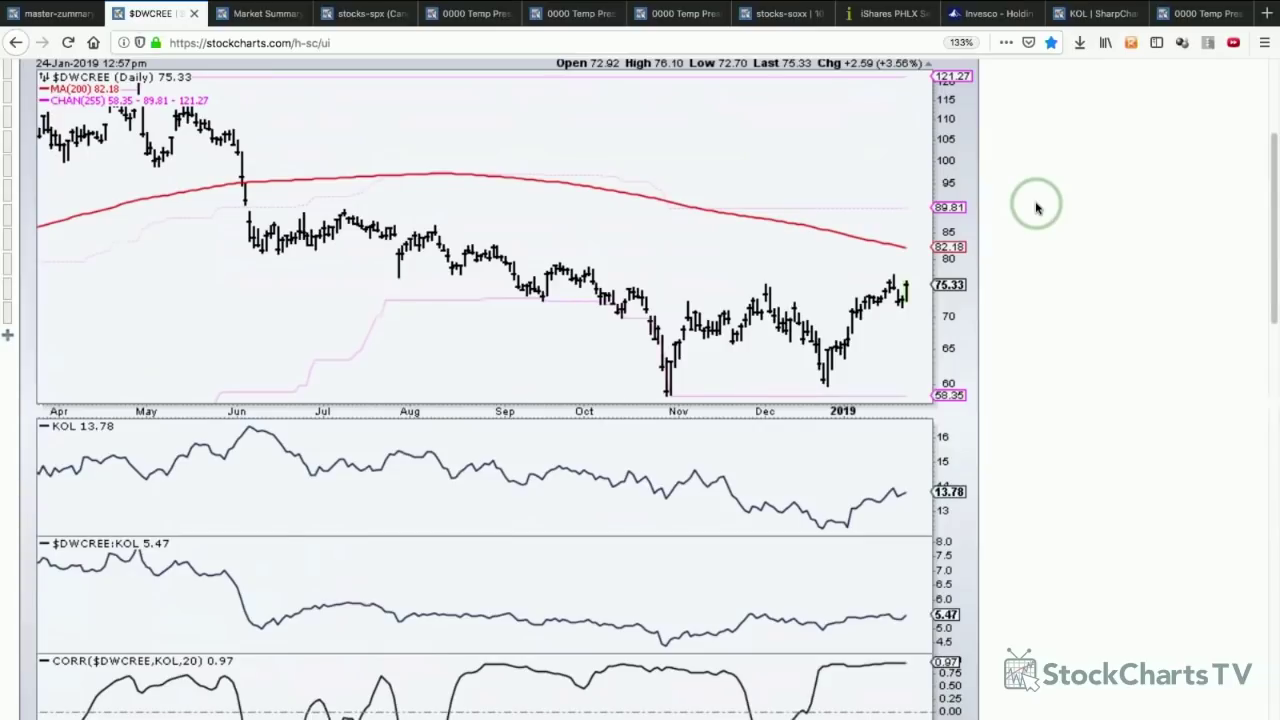
- Annotate the $DWCREE price pane with a horizontal line under the late October and December lows and another across the early December high
{"action": "key", "text": "ctrl+minus"}
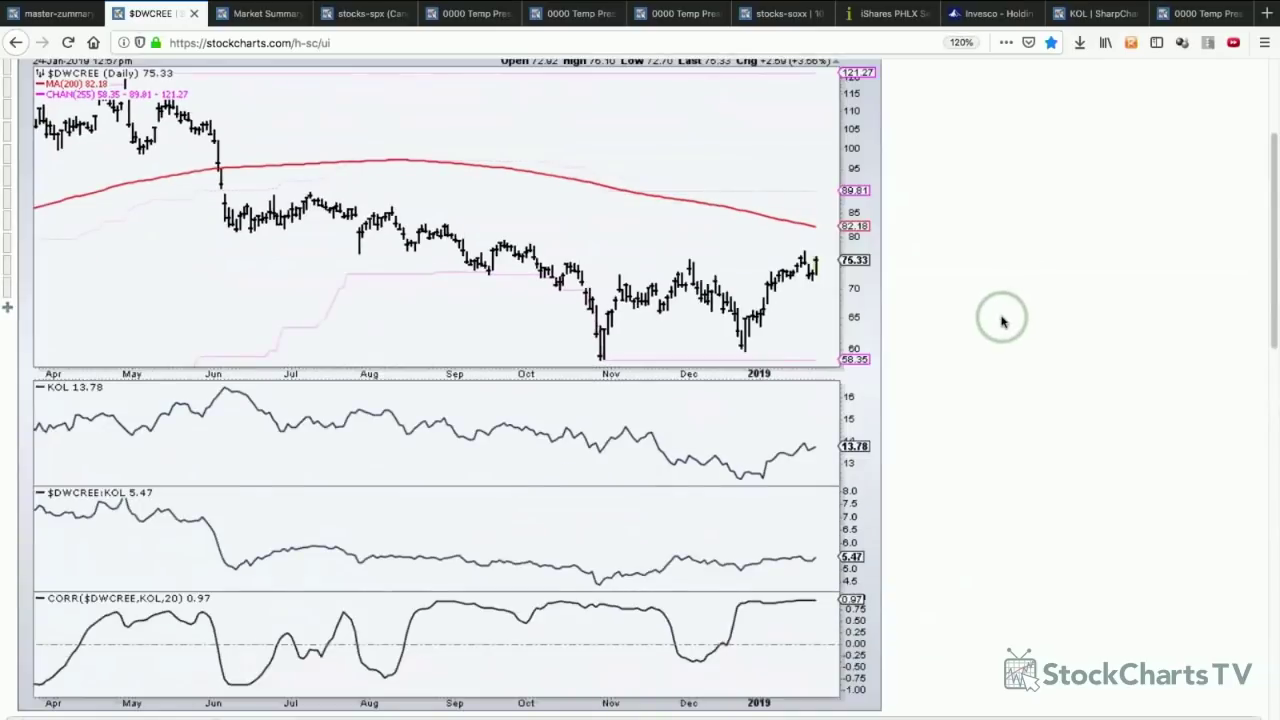
{"action": "key", "text": "ctrl+shift+a"}
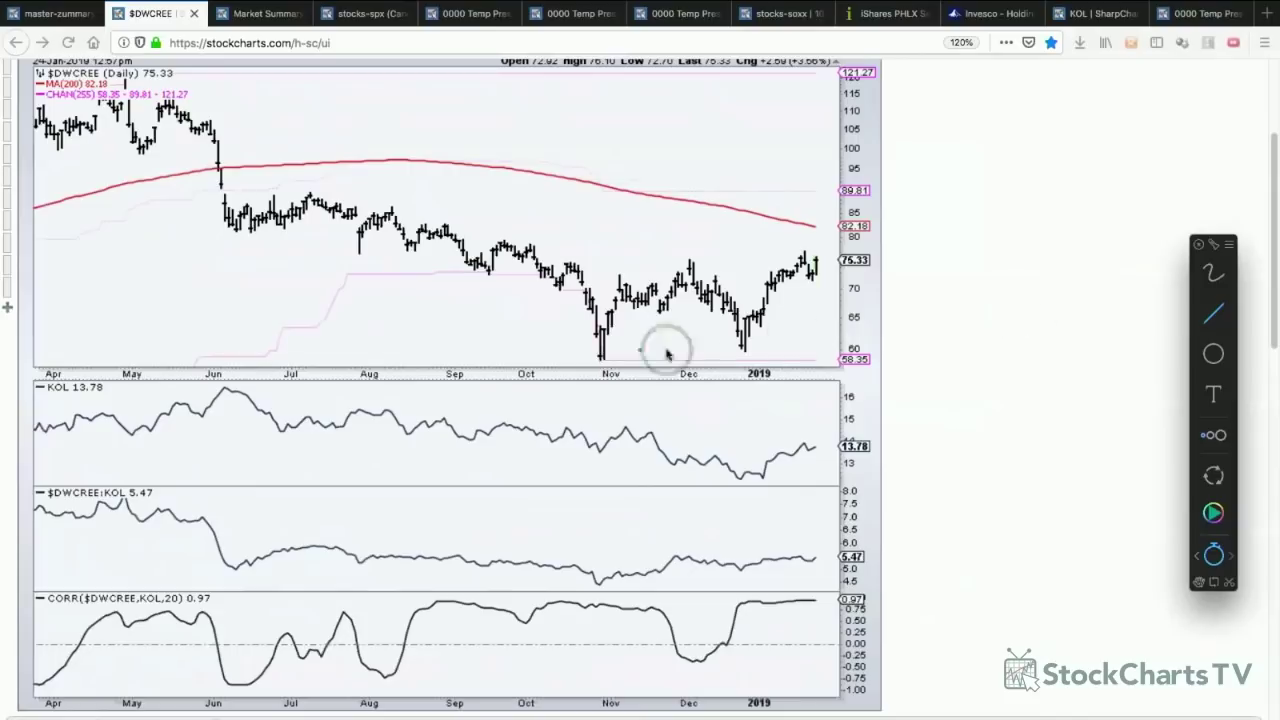
{"action": "left_click_drag", "start_coordinate": [588, 358], "coordinate": [745, 358]}
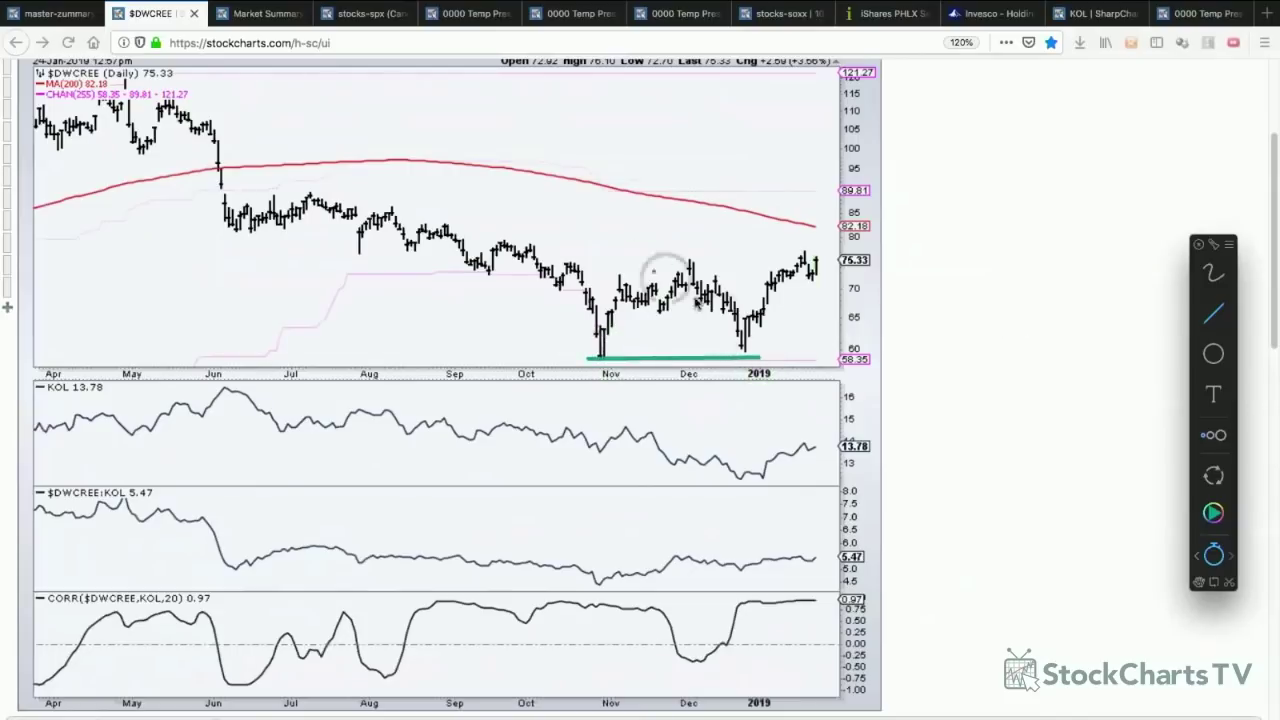
{"action": "left_click_drag", "start_coordinate": [613, 264], "coordinate": [800, 264]}
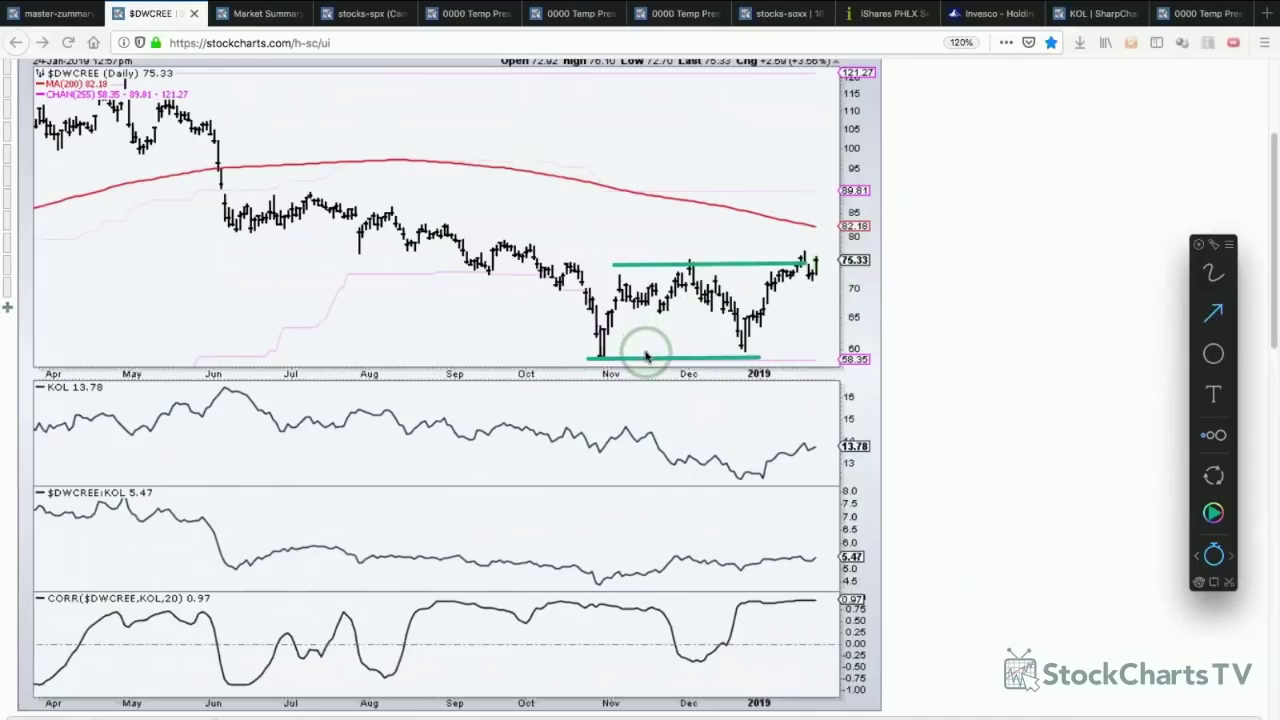
- Draw up arrows spanning the range and projecting above it, plus small arrows pointing to the upper and lower price channel lines
{"action": "left_click_drag", "start_coordinate": [646, 356], "coordinate": [645, 272]}
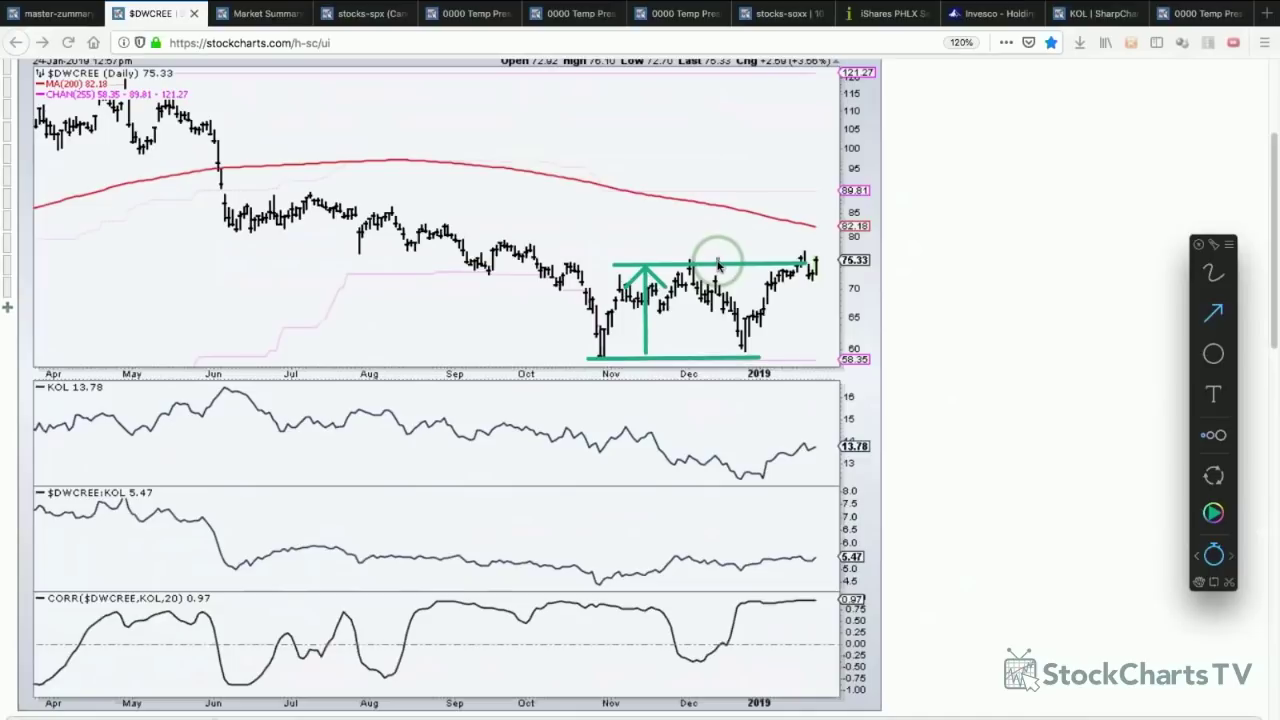
{"action": "left_click_drag", "start_coordinate": [718, 265], "coordinate": [718, 197]}
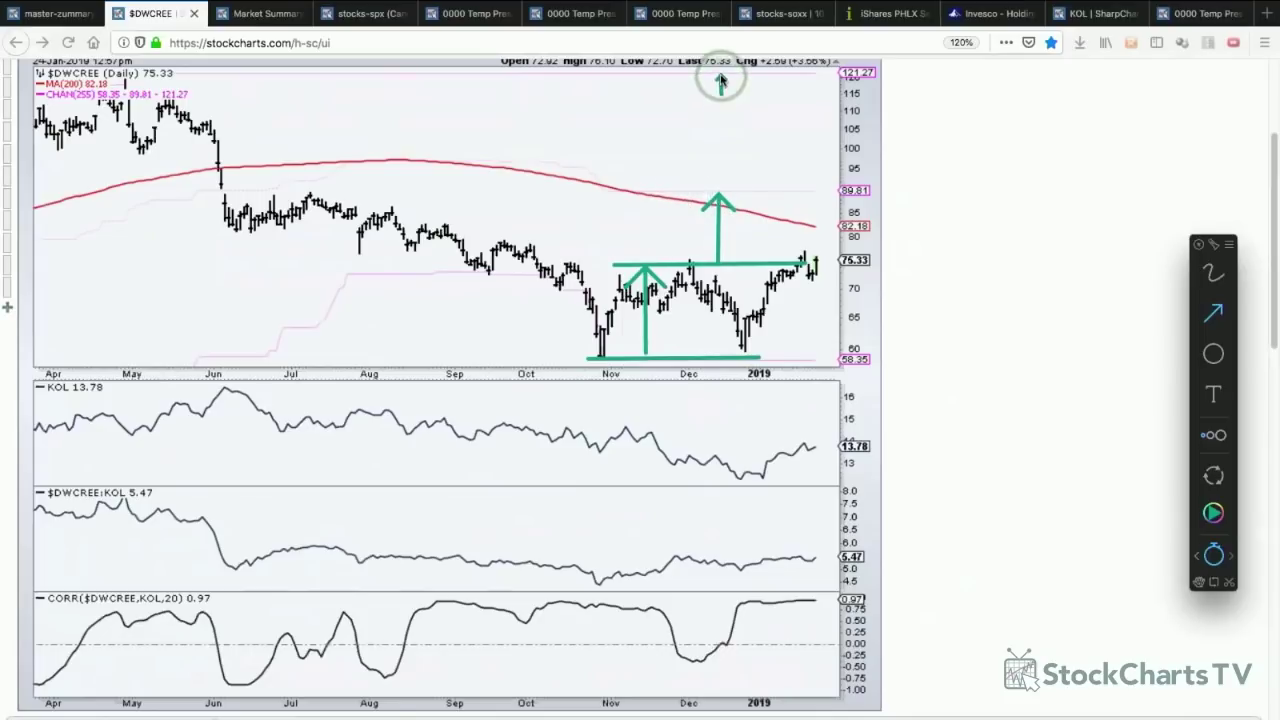
{"action": "left_click_drag", "start_coordinate": [790, 339], "coordinate": [791, 355]}
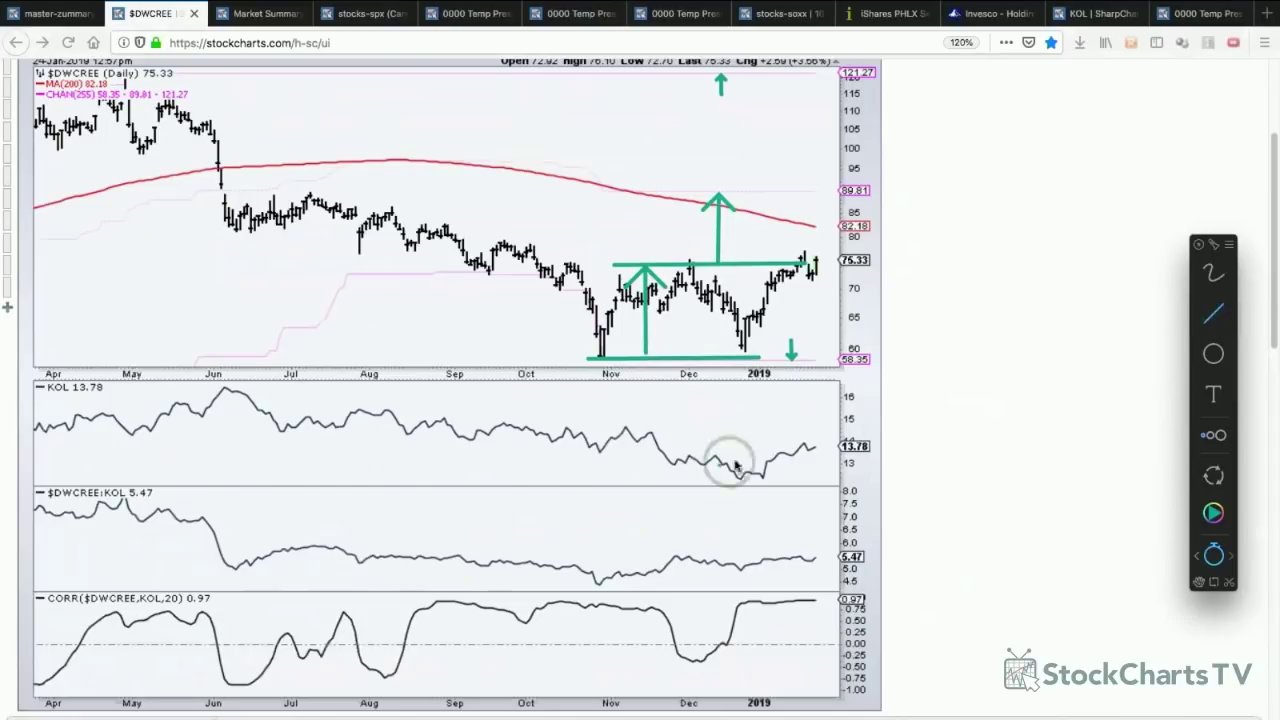
- Draw a falling line under KOL's lows and rising and horizontal lines on the $DWCREE:KOL ratio, and close the annotation tool
{"action": "left_click_drag", "start_coordinate": [588, 448], "coordinate": [745, 478]}
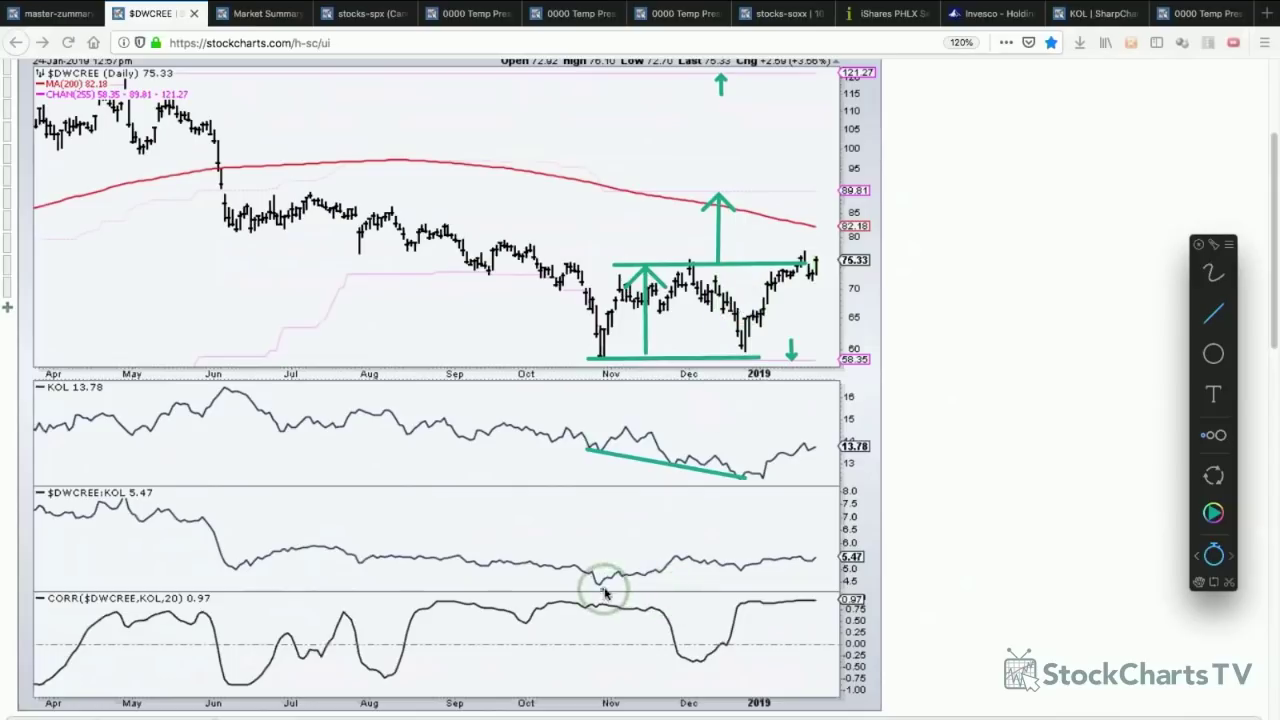
{"action": "left_click_drag", "start_coordinate": [598, 589], "coordinate": [816, 569]}
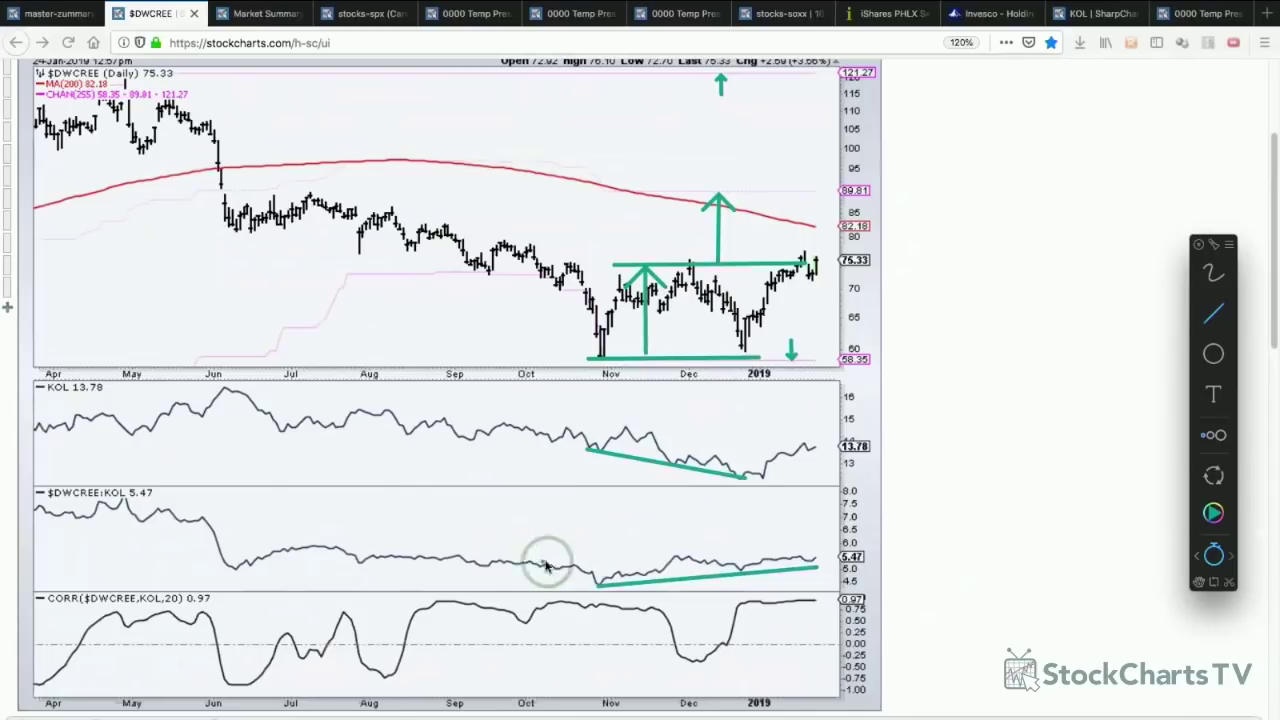
{"action": "left_click_drag", "start_coordinate": [502, 562], "coordinate": [700, 558]}
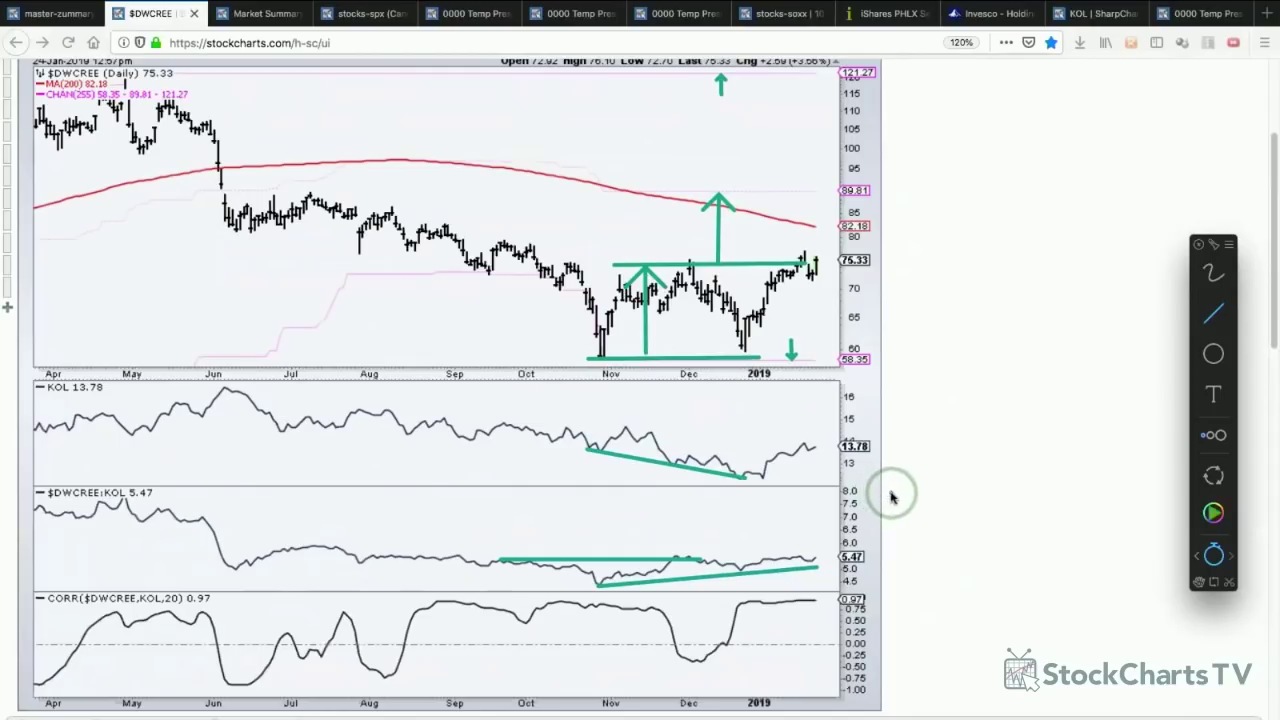
{"action": "key", "text": "Escape"}
- Return to the "renew" search results and open the symbol details for $DWCREE
{"action": "scroll", "coordinate": [900, 497], "scroll_direction": "up", "scroll_amount": 4}
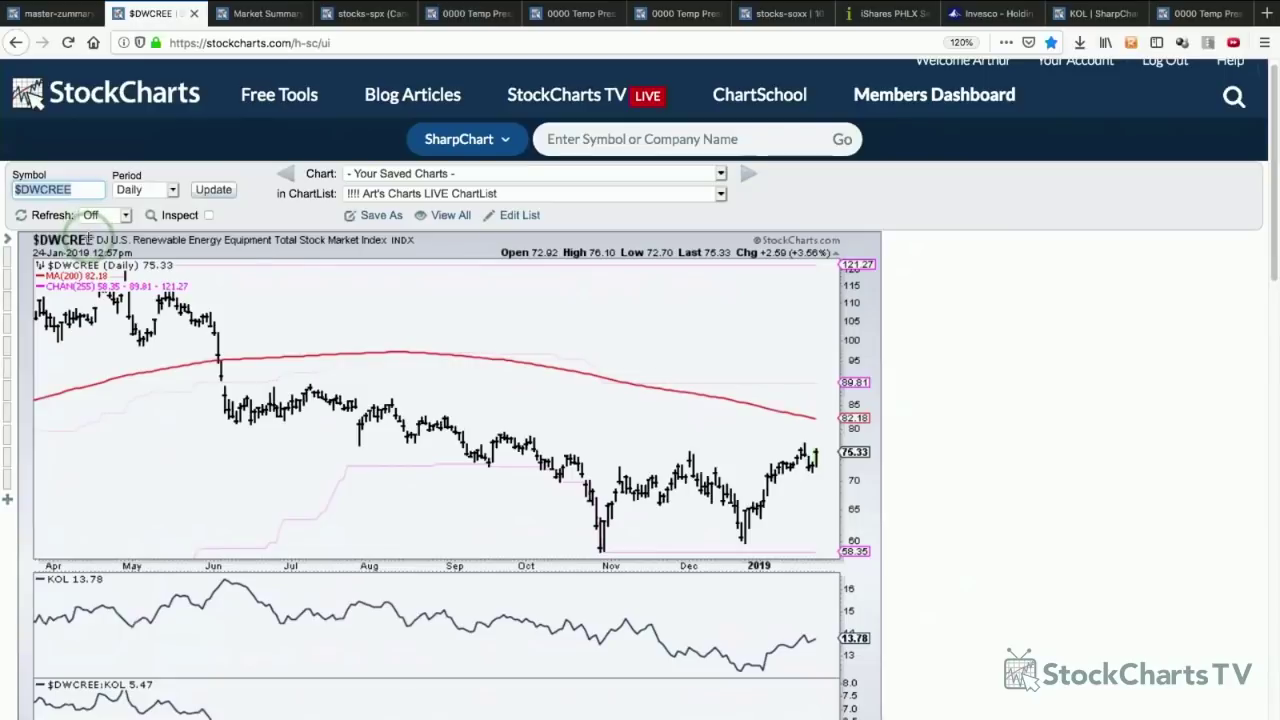
{"action": "left_click", "coordinate": [15, 43]}
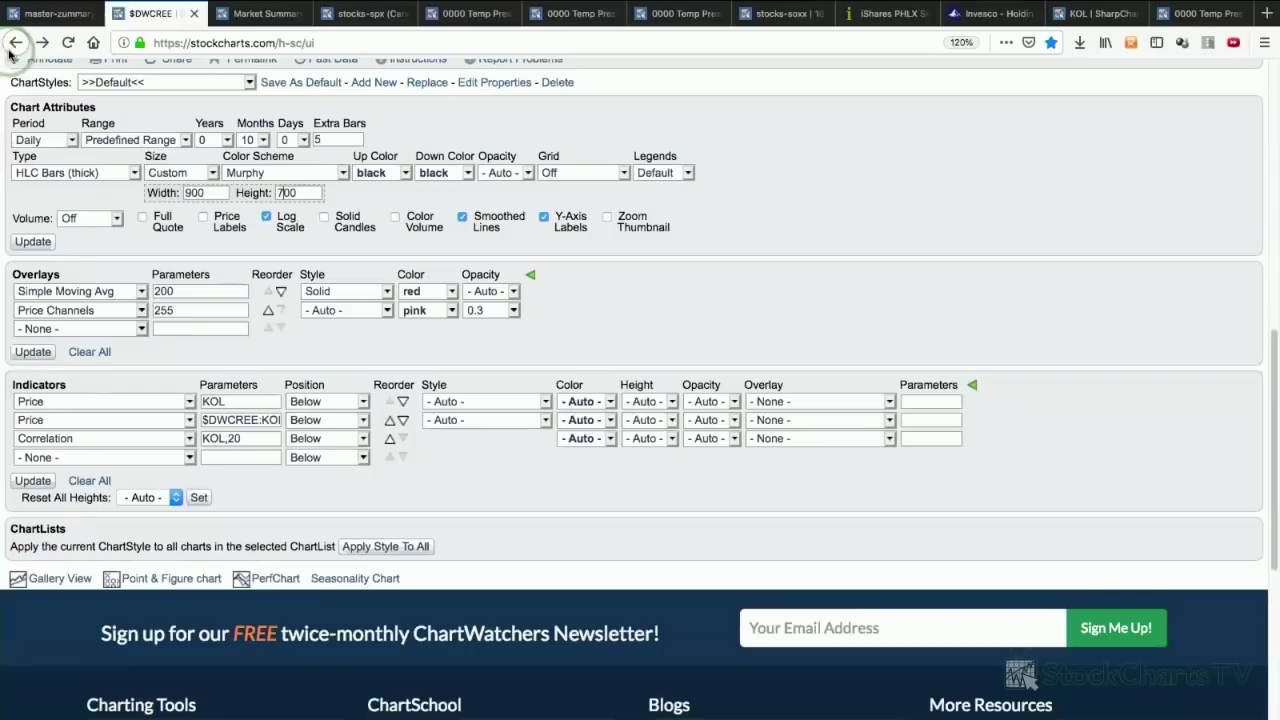
{"action": "left_click", "coordinate": [12, 45]}
{"action": "left_click", "coordinate": [12, 45]}
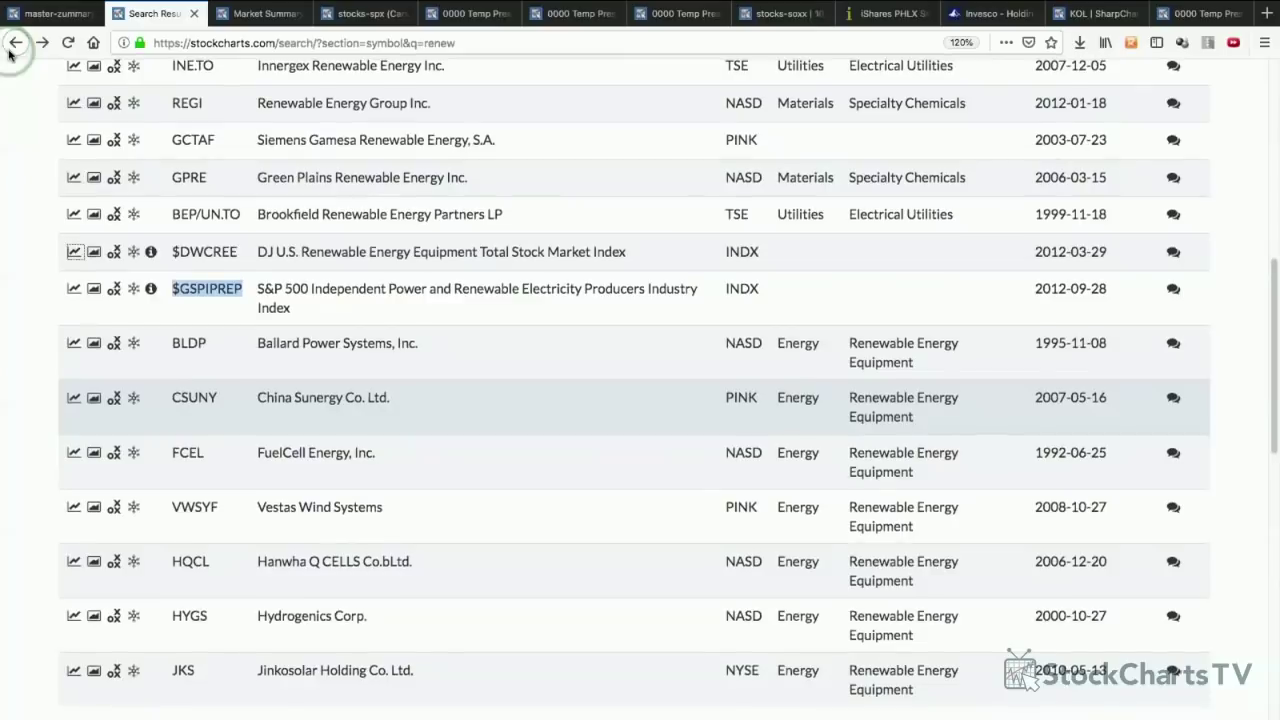
{"action": "left_click", "coordinate": [148, 252]}
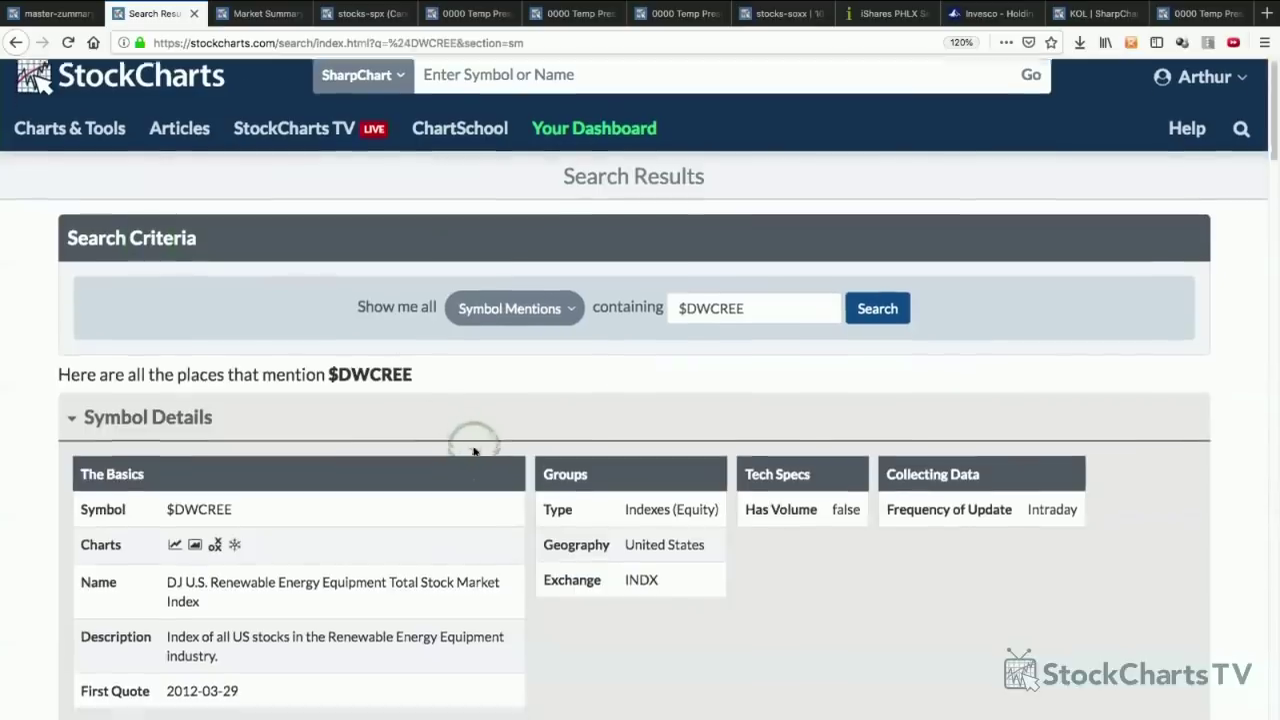
- Review the basics, groups and source information in the $DWCREE symbol details
{"action": "scroll", "coordinate": [471, 449], "scroll_direction": "down", "scroll_amount": 3}
{"action": "scroll", "coordinate": [473, 447], "scroll_direction": "down", "scroll_amount": 1}
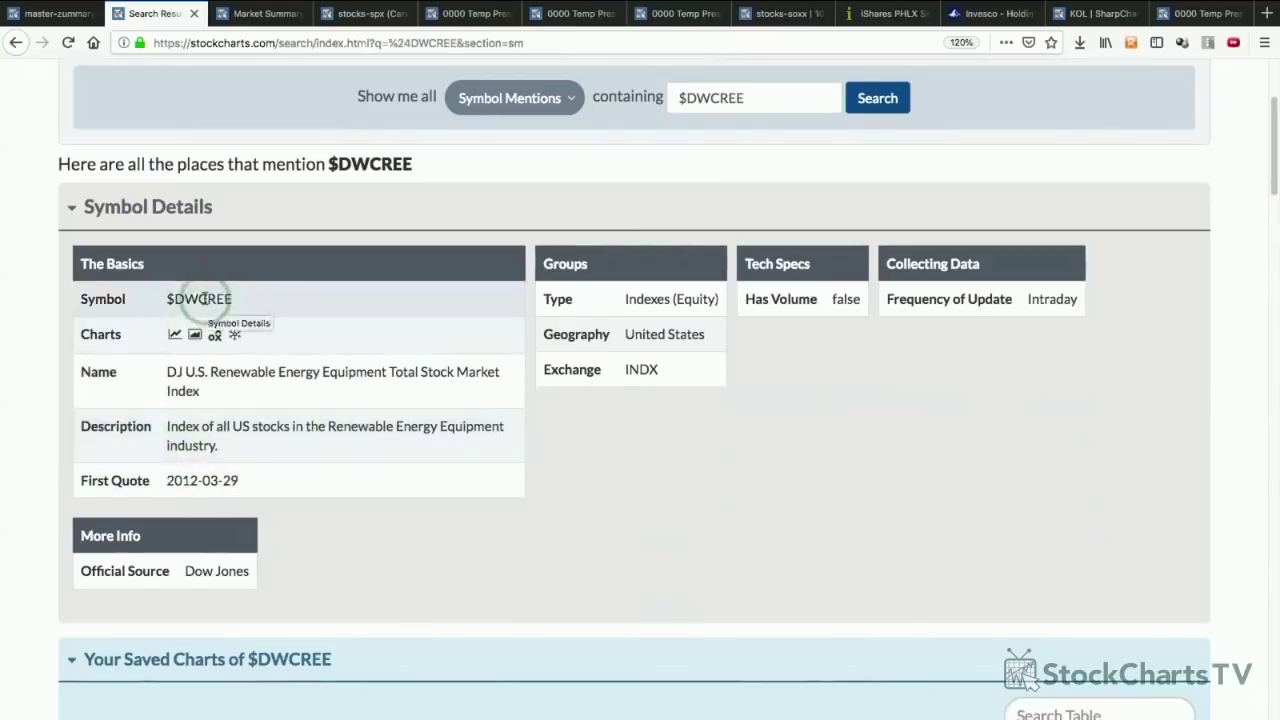
{"action": "scroll", "coordinate": [410, 366], "scroll_direction": "up", "scroll_amount": 3}
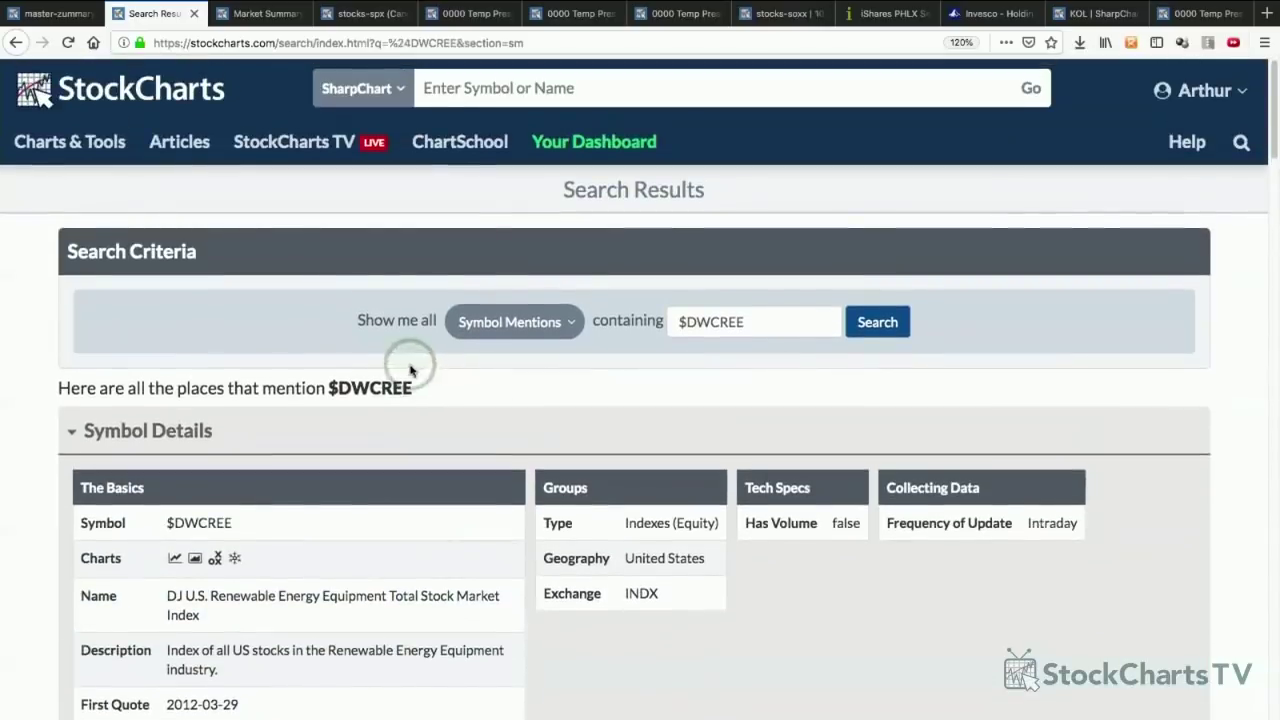
- Open the Sector Summary page from the site's charting tools overview
{"action": "left_click", "coordinate": [86, 143]}
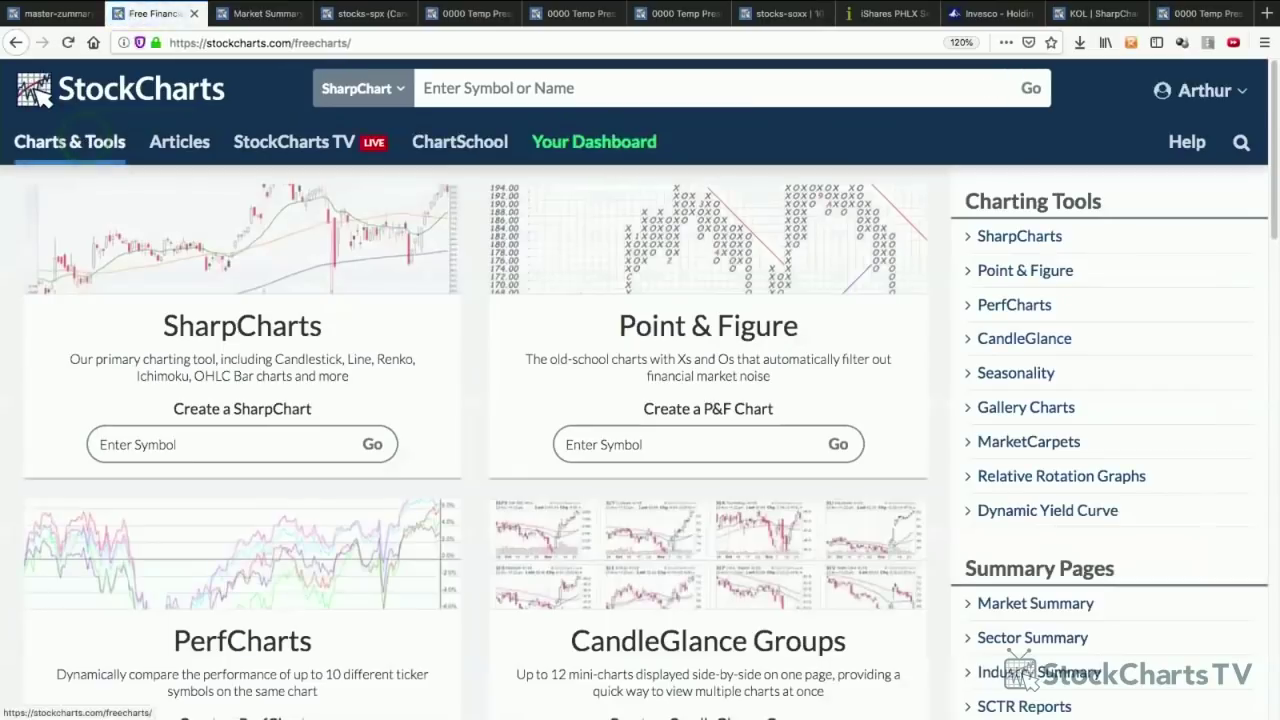
{"action": "scroll", "coordinate": [1060, 408], "scroll_direction": "down", "scroll_amount": 3}
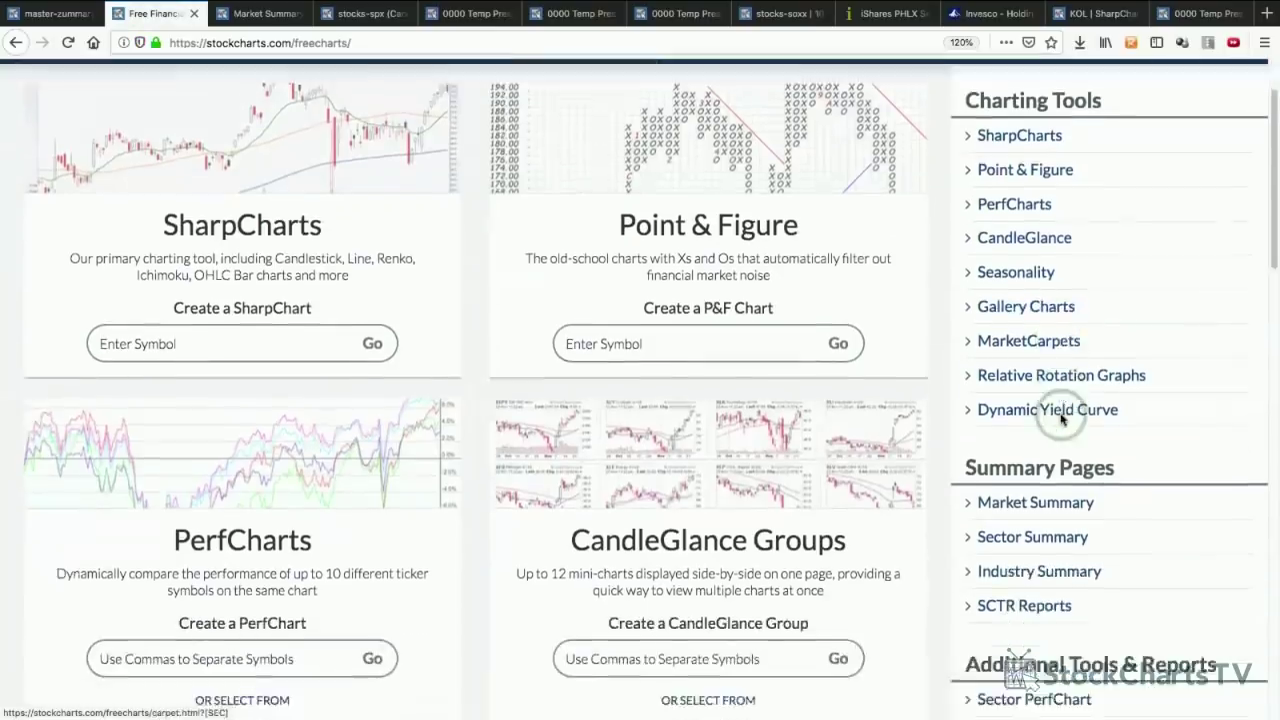
{"action": "scroll", "coordinate": [1045, 425], "scroll_direction": "down", "scroll_amount": 1}
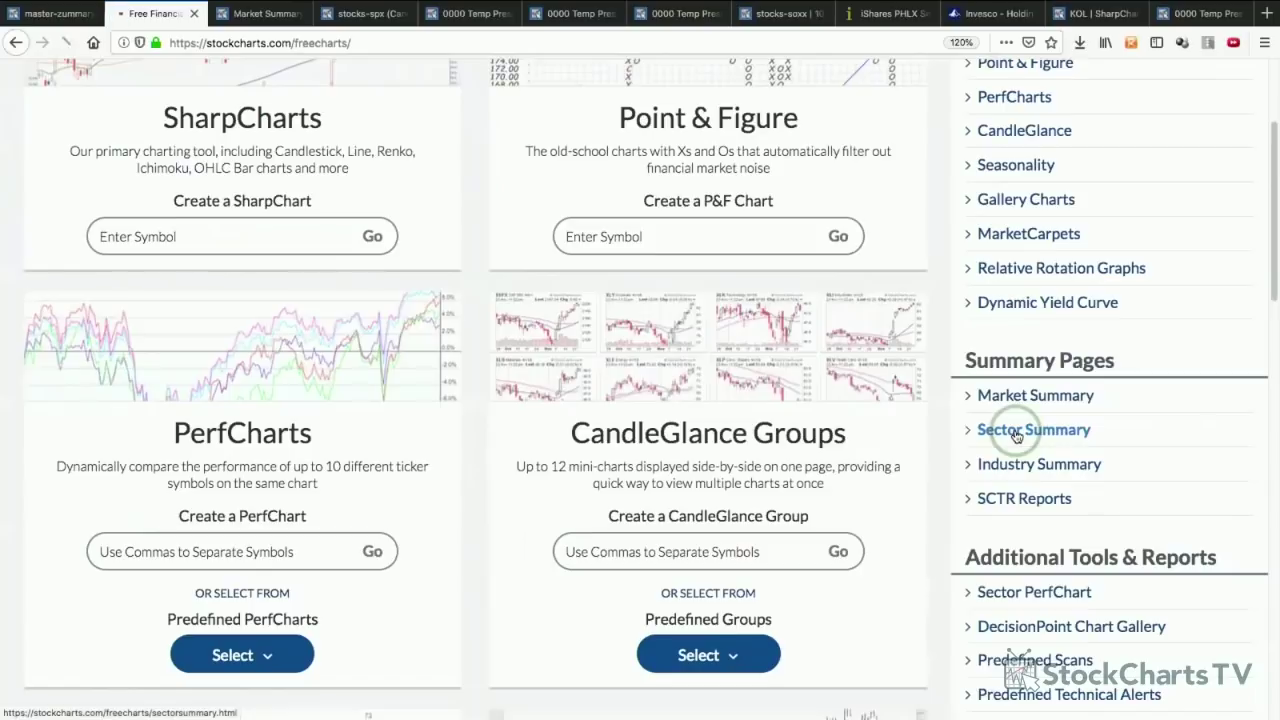
{"action": "left_click", "coordinate": [1016, 432]}
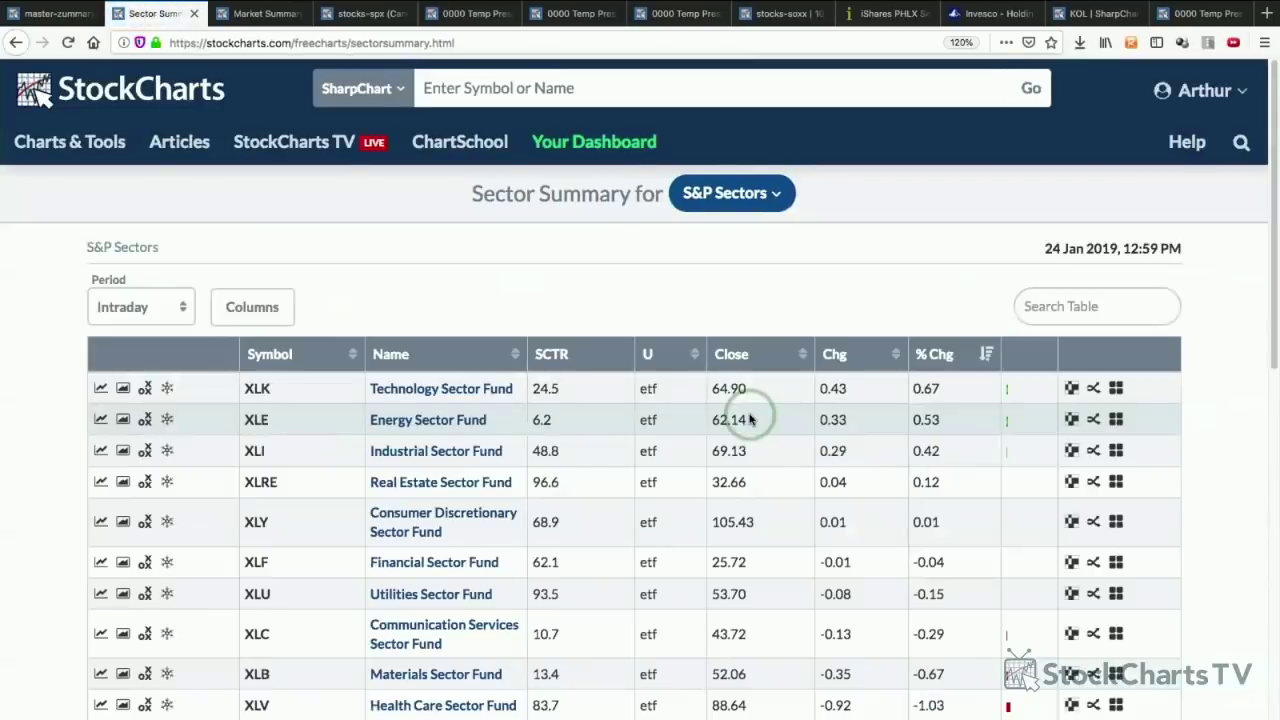
- Open the Industrial Sector from the S&P Sectors table and look through its industry groups
{"action": "scroll", "coordinate": [752, 418], "scroll_direction": "down", "scroll_amount": 3}
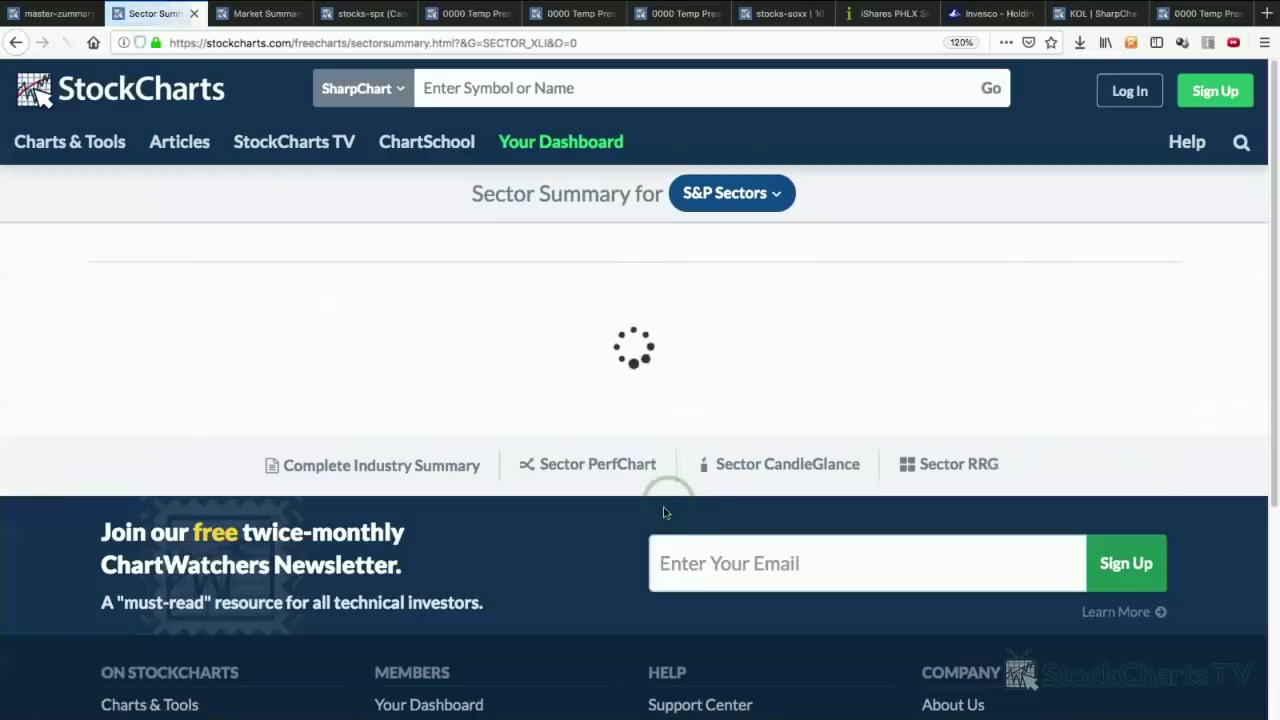
{"action": "scroll", "coordinate": [664, 513], "scroll_direction": "down", "scroll_amount": 5}
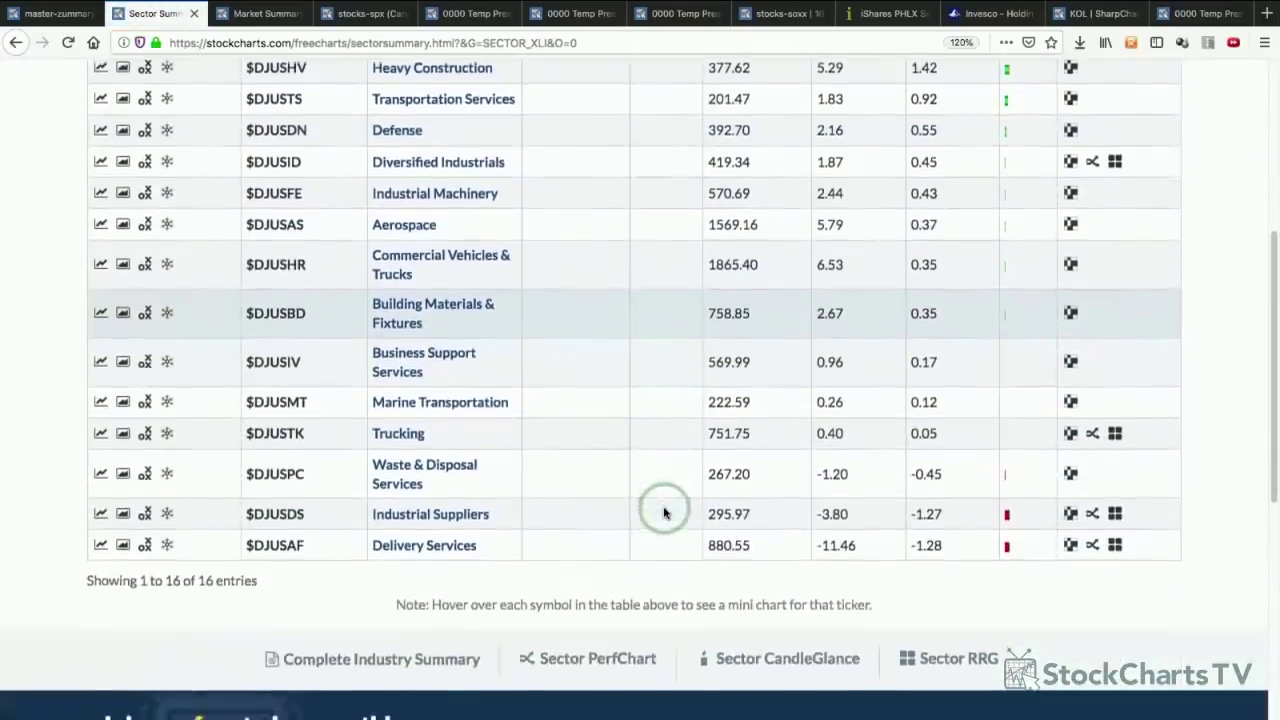
{"action": "scroll", "coordinate": [664, 513], "scroll_direction": "up", "scroll_amount": 3}
{"action": "scroll", "coordinate": [664, 513], "scroll_direction": "up", "scroll_amount": 1}
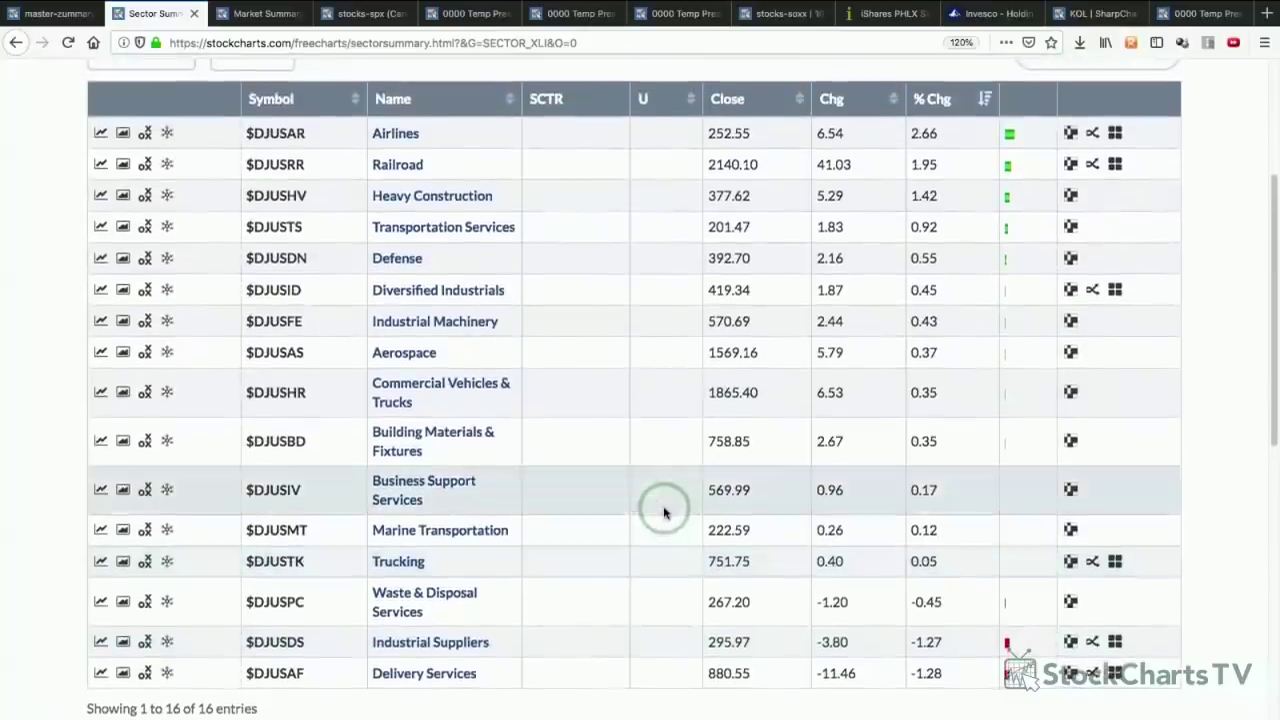
{"action": "scroll", "coordinate": [664, 513], "scroll_direction": "up", "scroll_amount": 1}
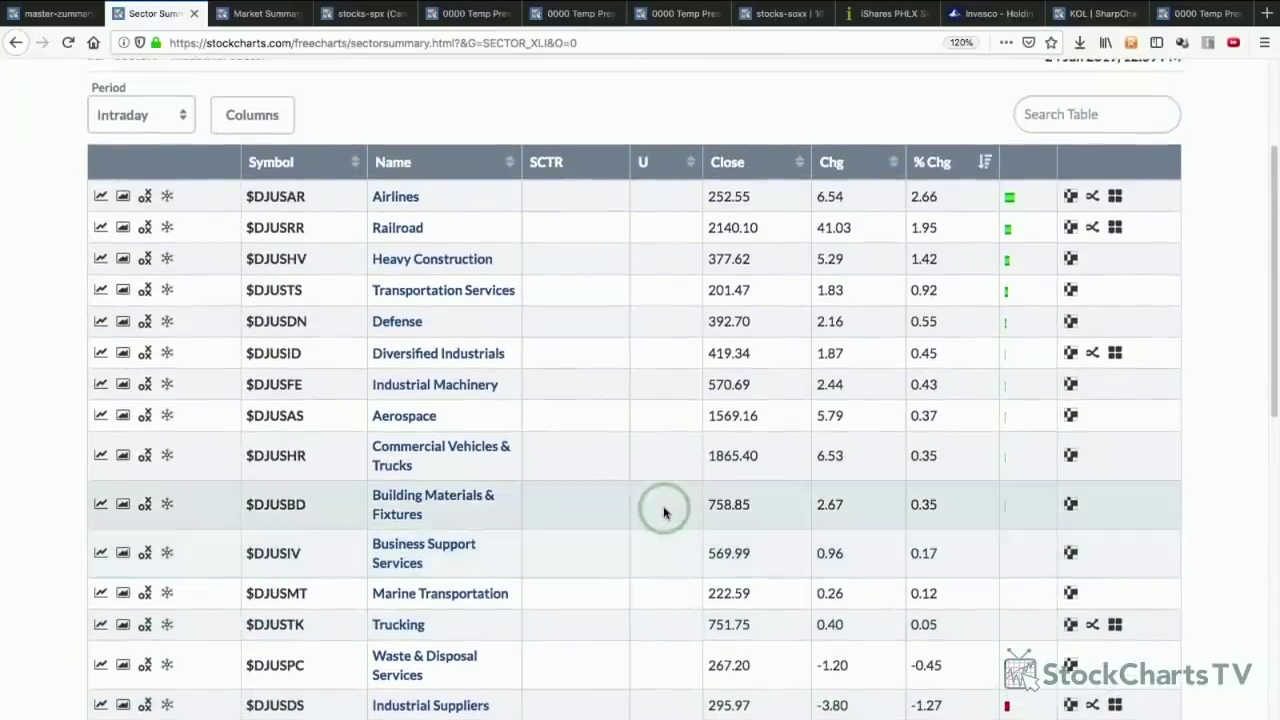
{"action": "scroll", "coordinate": [664, 508], "scroll_direction": "up", "scroll_amount": 1}
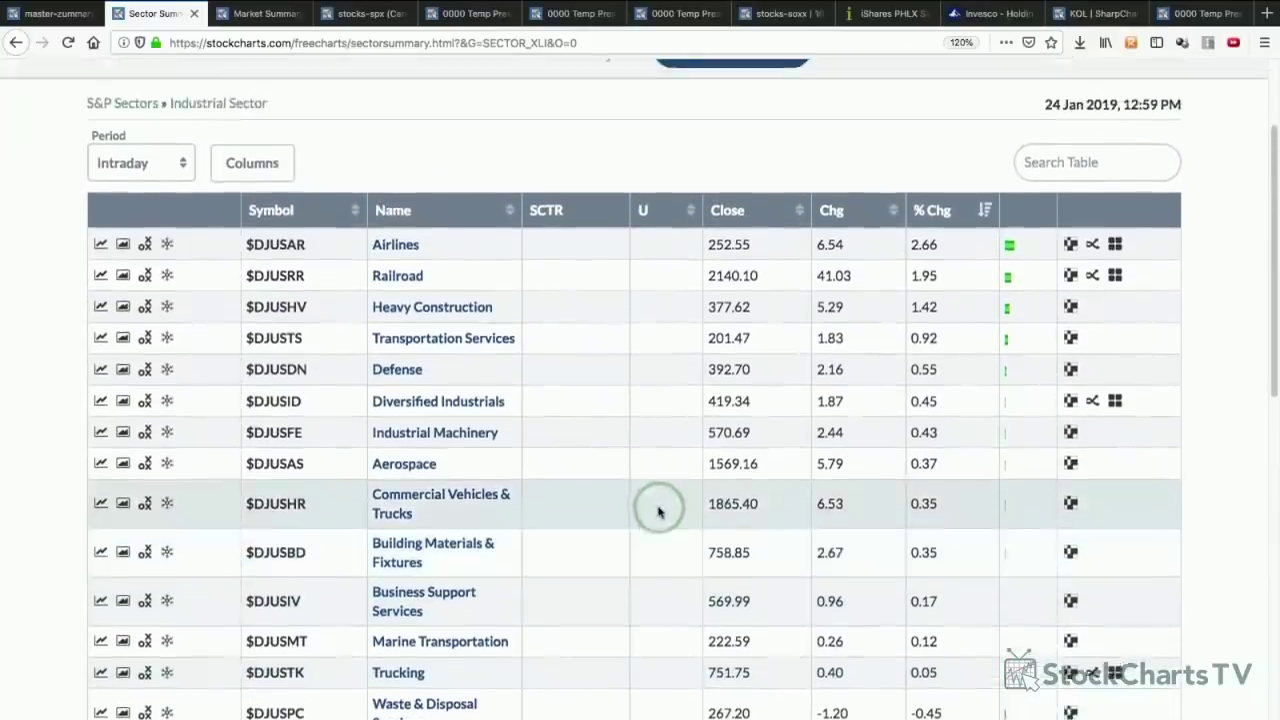
- Return to S&P Sectors, drill into the Energy Sector's Renewable Energy Equipment group, and look through its stocks
{"action": "left_click", "coordinate": [17, 43]}
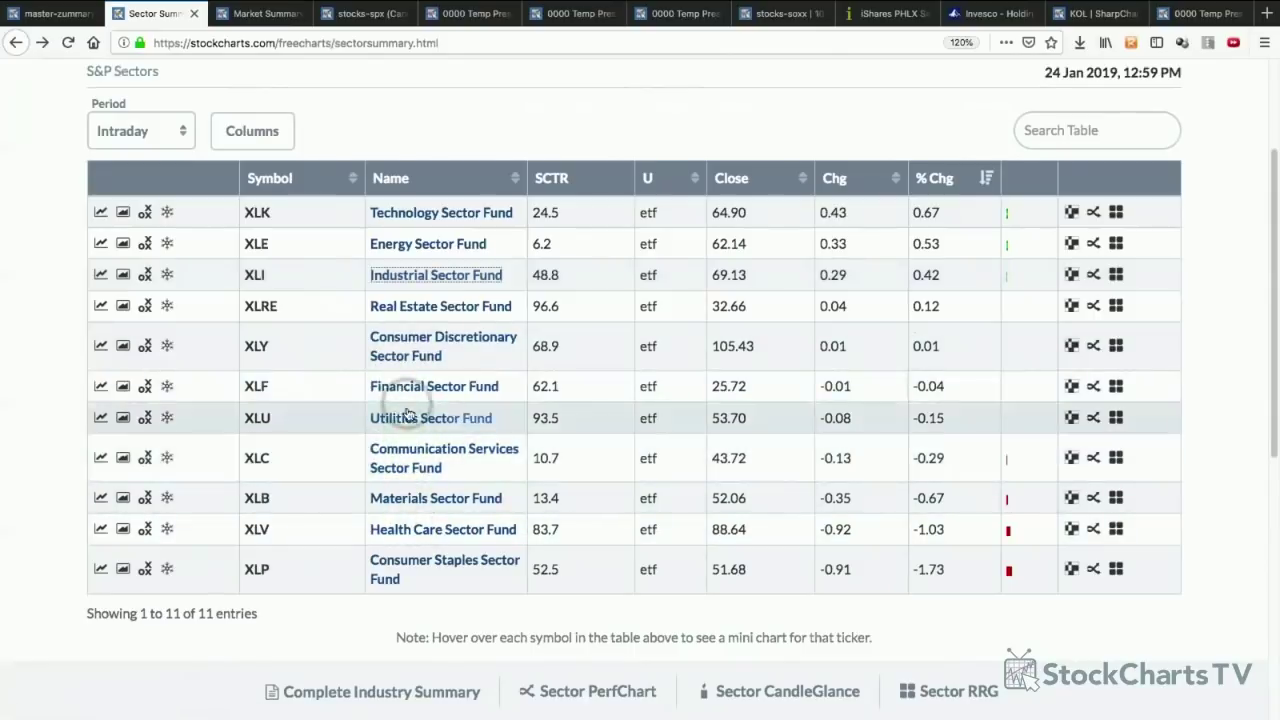
{"action": "left_click", "coordinate": [400, 247]}
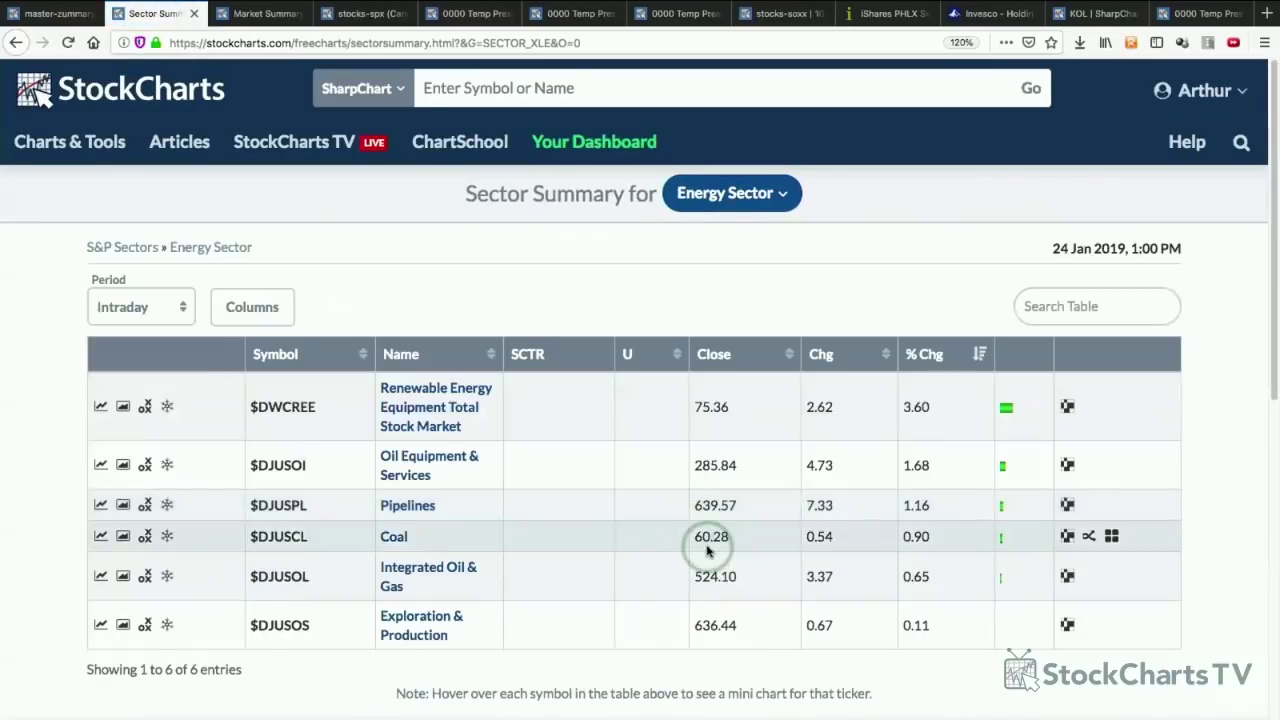
{"action": "left_click", "coordinate": [417, 403]}
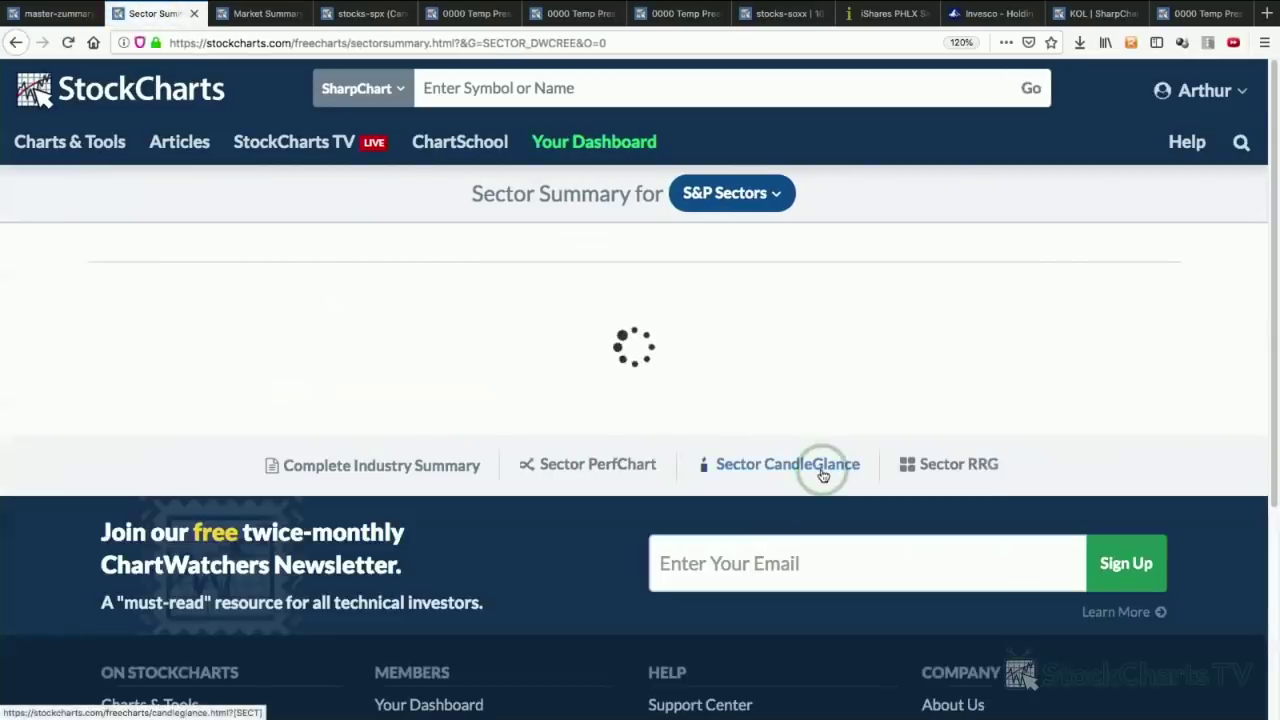
{"action": "scroll", "coordinate": [843, 515], "scroll_direction": "down", "scroll_amount": 3}
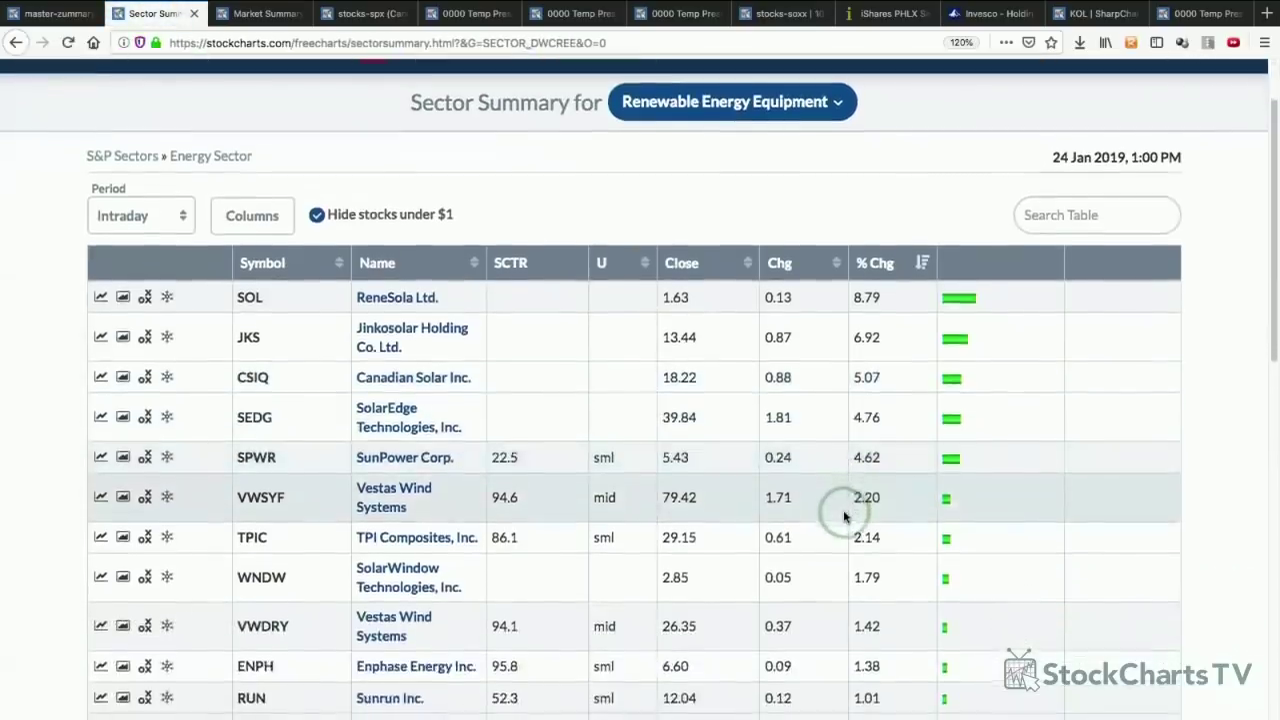
{"action": "scroll", "coordinate": [843, 515], "scroll_direction": "down", "scroll_amount": 2}
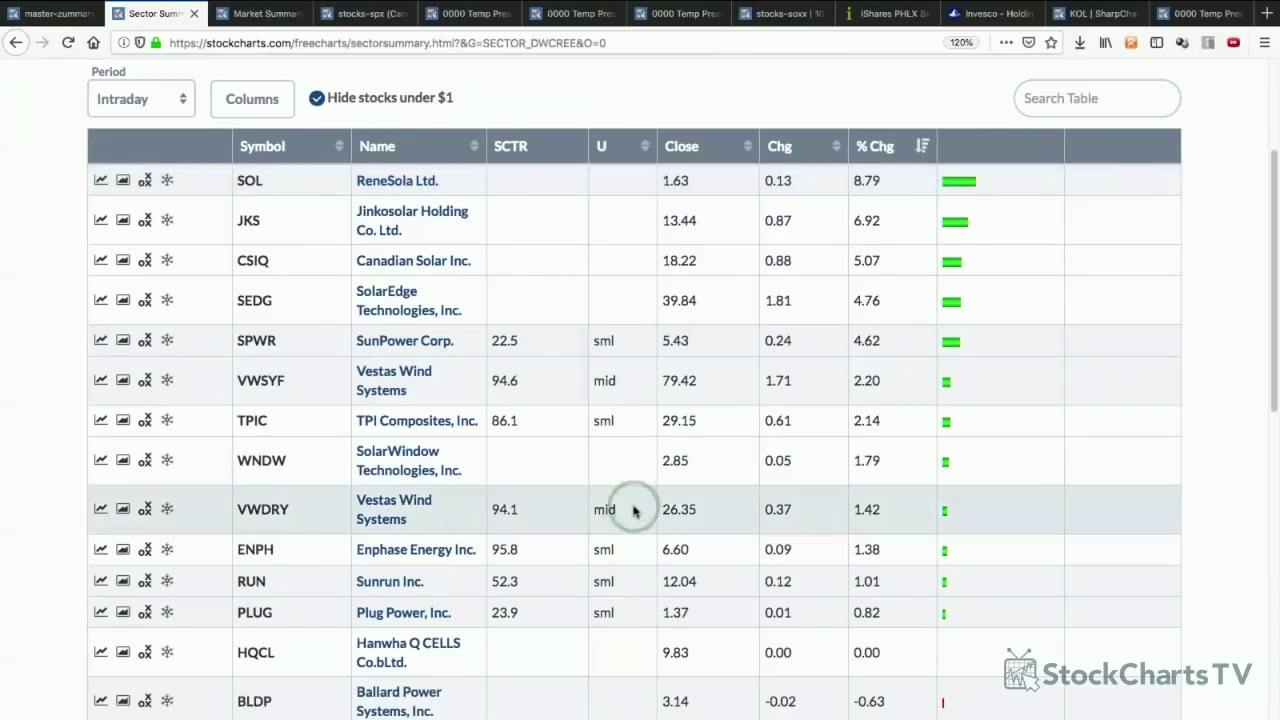
{"action": "scroll", "coordinate": [634, 509], "scroll_direction": "down", "scroll_amount": 5}
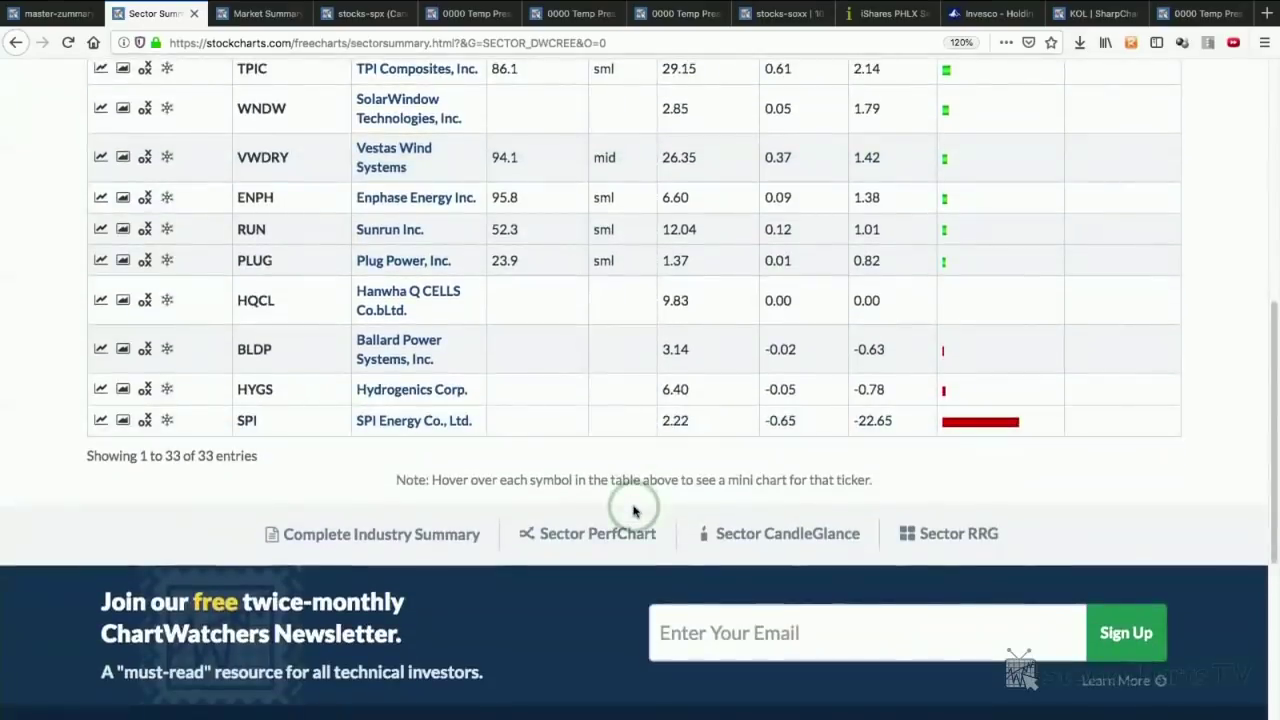
- Open the Sector RRG from the Renewable Energy Equipment page, and go back to the group's stock table
{"action": "left_click", "coordinate": [957, 535]}
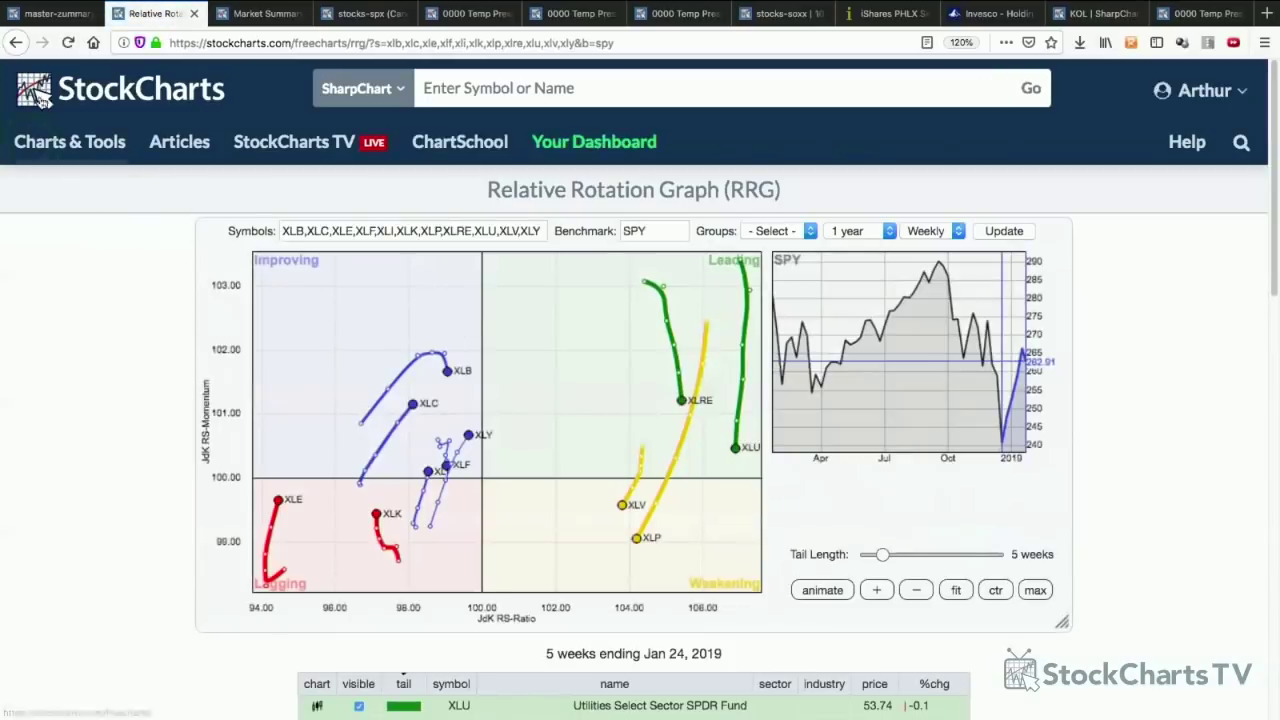
{"action": "left_click", "coordinate": [16, 44]}
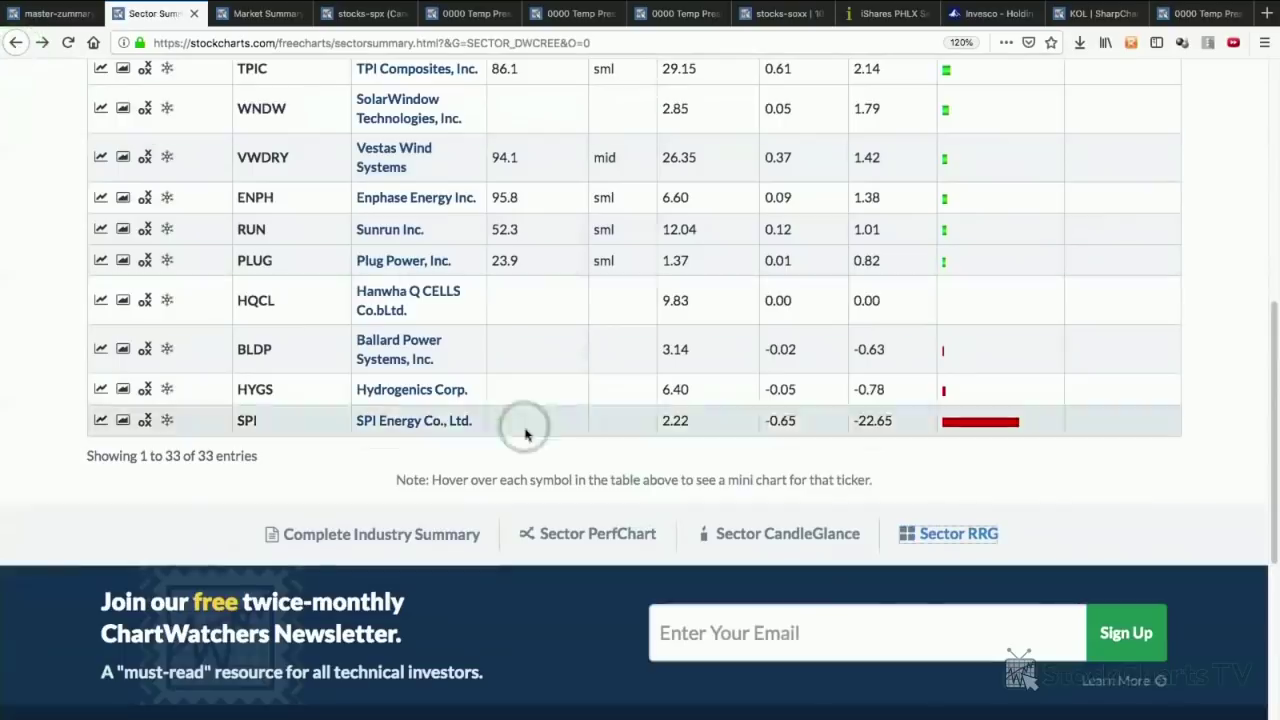
{"action": "scroll", "coordinate": [530, 440], "scroll_direction": "up", "scroll_amount": 4}
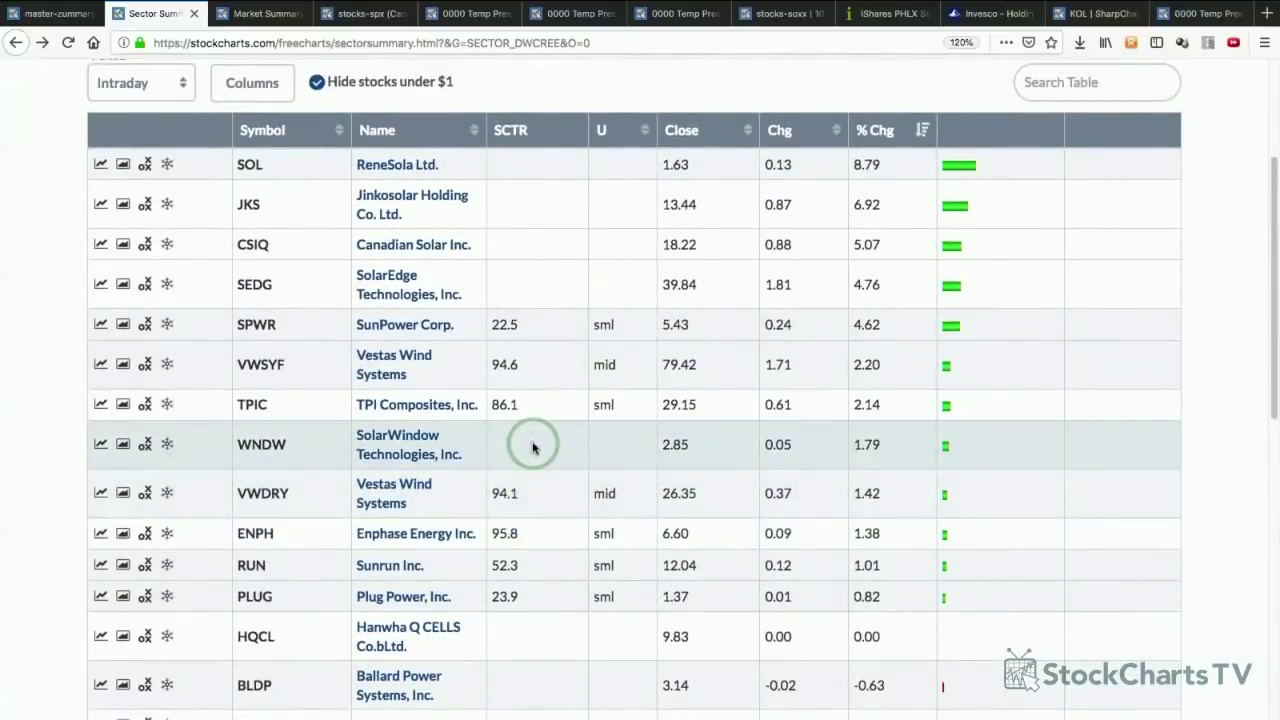
{"action": "scroll", "coordinate": [533, 448], "scroll_direction": "up", "scroll_amount": 1}
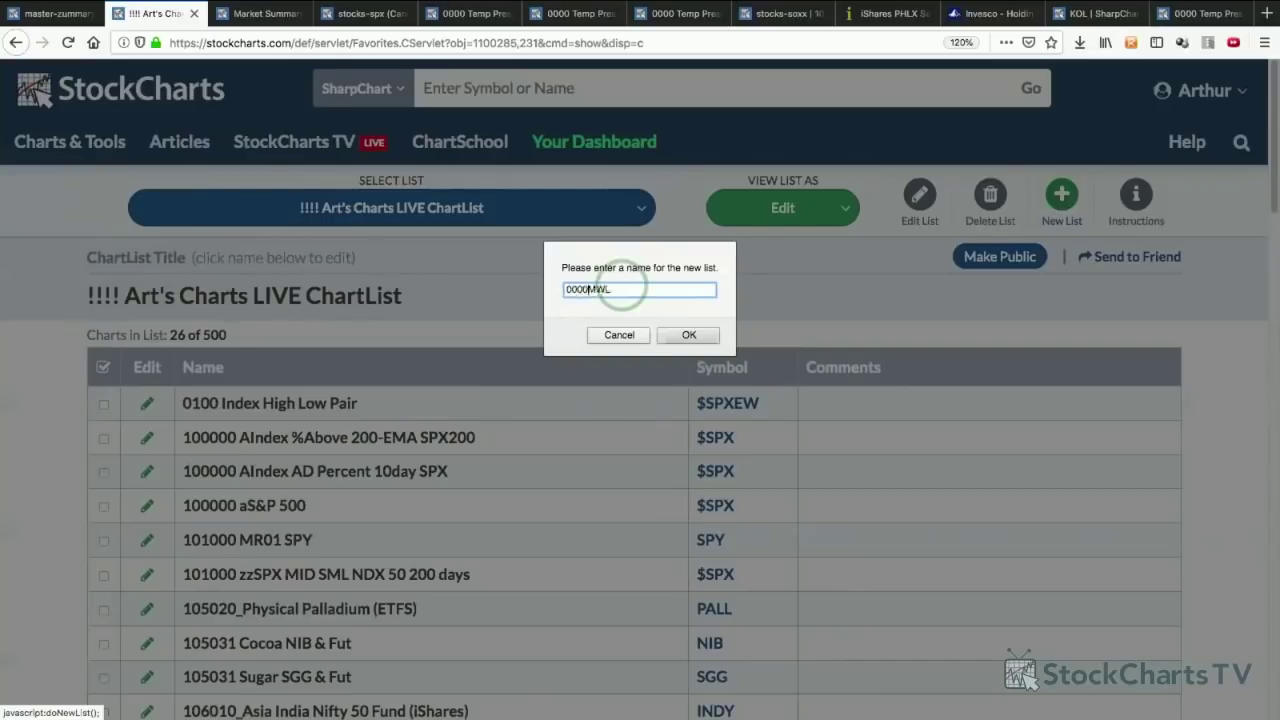
- Create a new ChartList named 0000000 MWL and check its place among the existing lists
{"action": "left_click", "coordinate": [676, 335]}
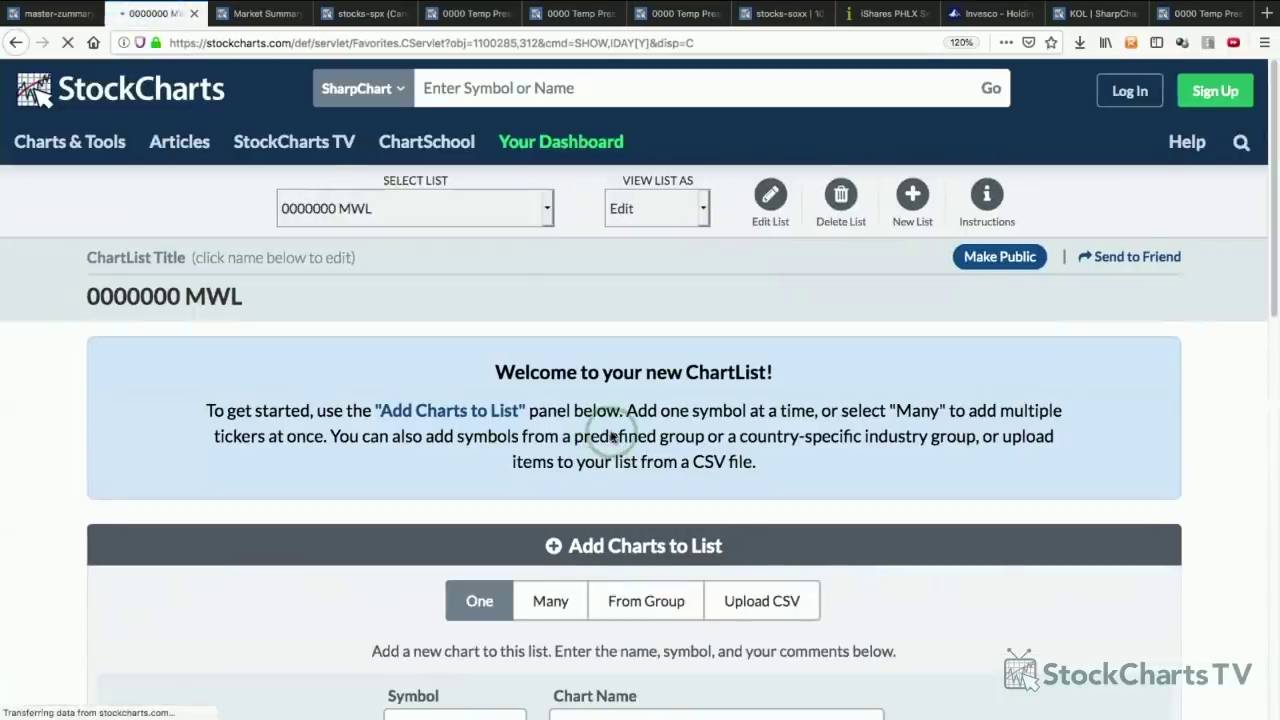
{"action": "left_click", "coordinate": [400, 211]}
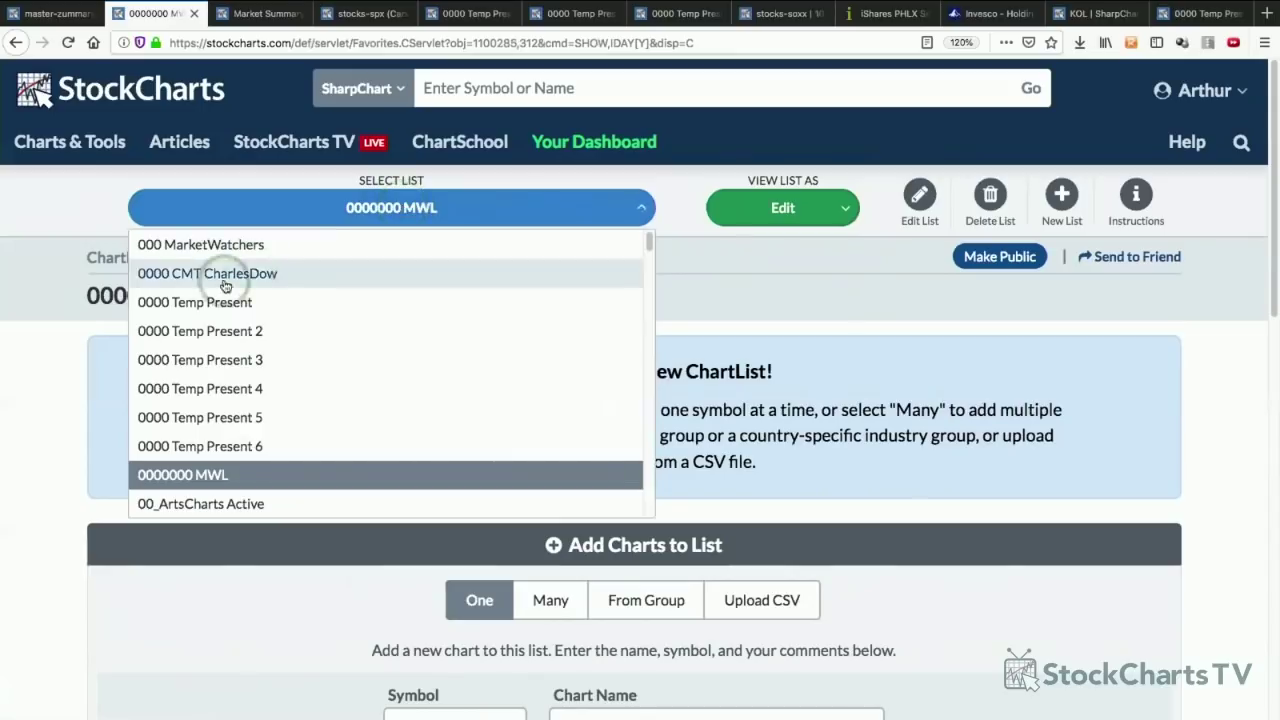
{"action": "left_click", "coordinate": [851, 301]}
- Add a single chart with the symbol KO to the 0000000 MWL list and open it as a SharpChart
{"action": "scroll", "coordinate": [605, 530], "scroll_direction": "down", "scroll_amount": 3}
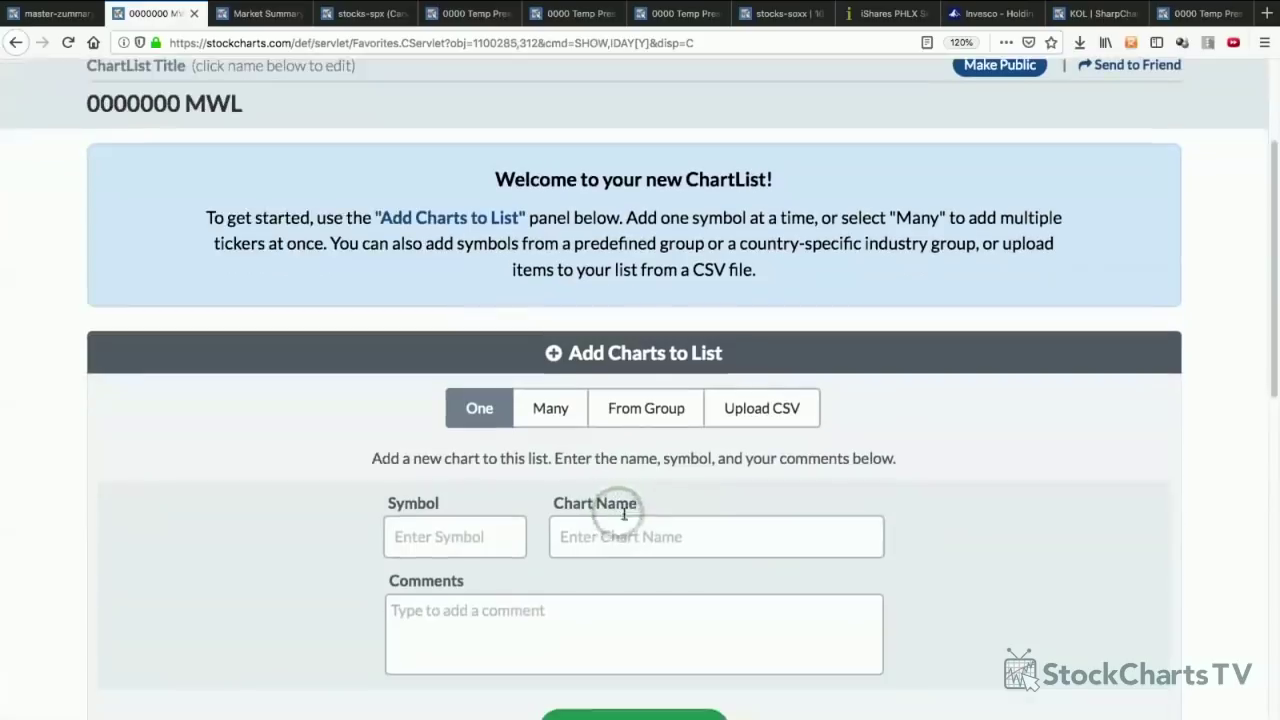
{"action": "left_click", "coordinate": [465, 541]}
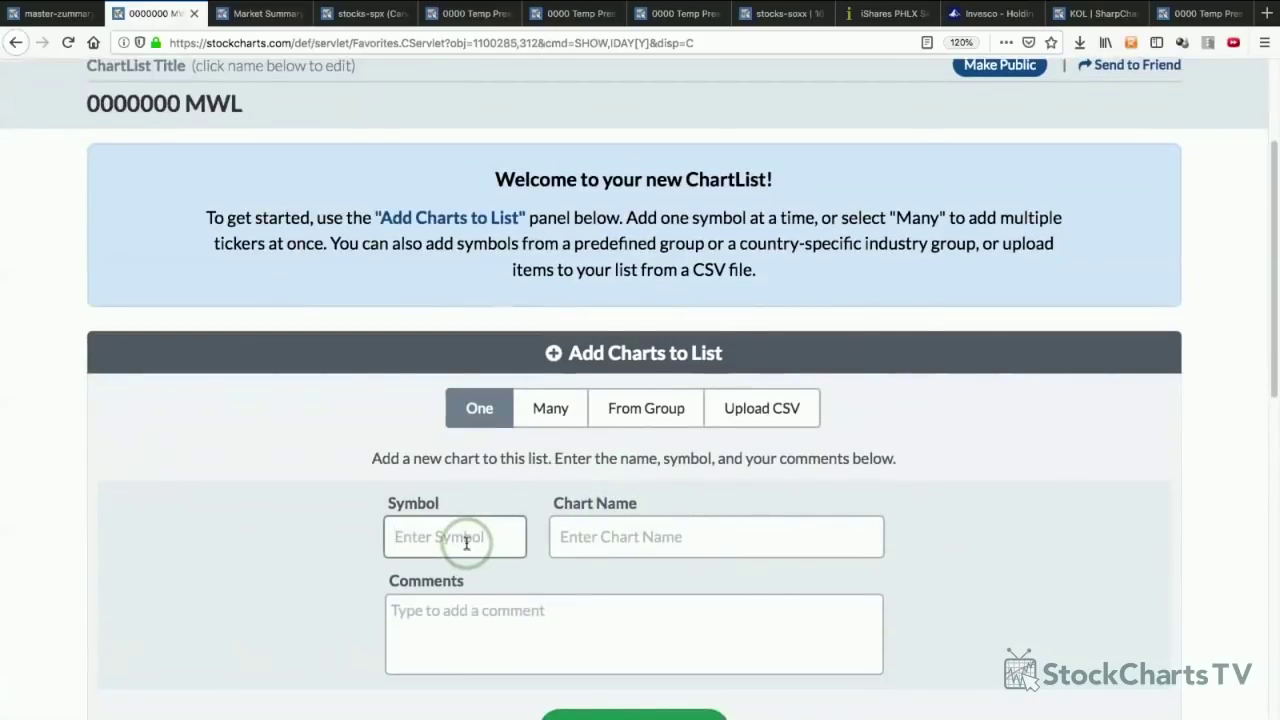
{"action": "type", "text": "KO"}
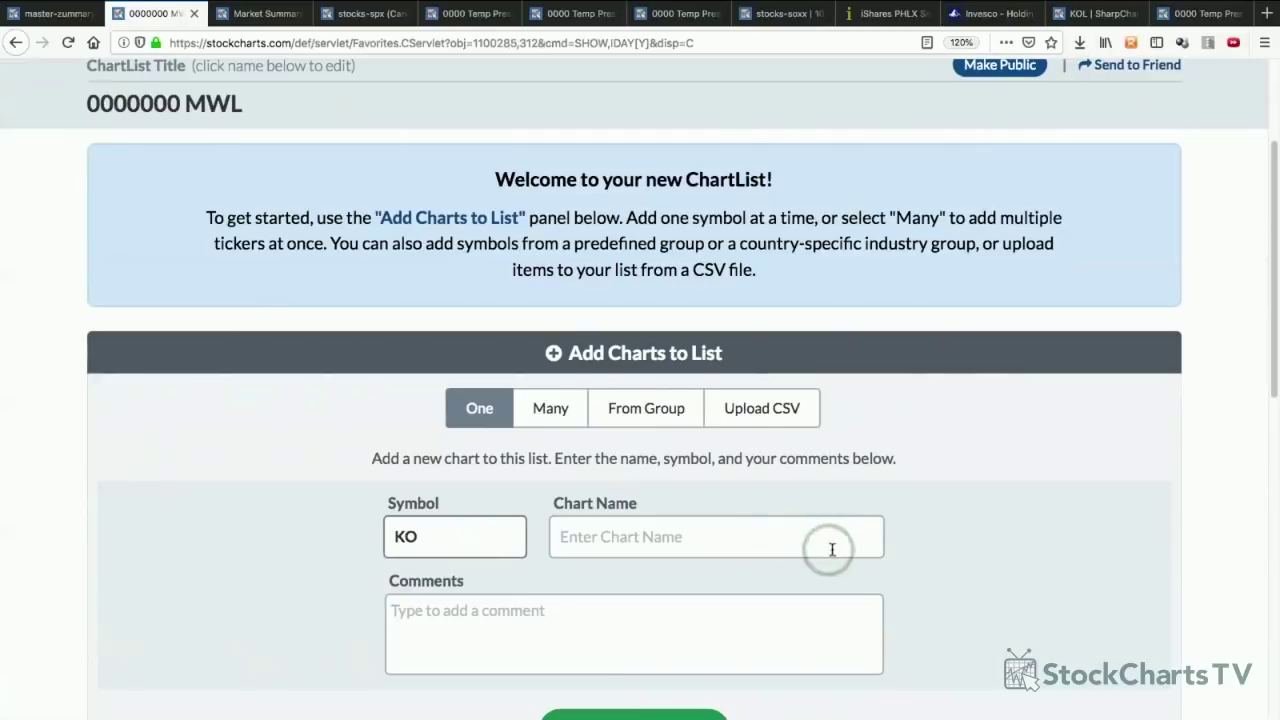
{"action": "scroll", "coordinate": [832, 553], "scroll_direction": "down", "scroll_amount": 1}
{"action": "left_click", "coordinate": [668, 652]}
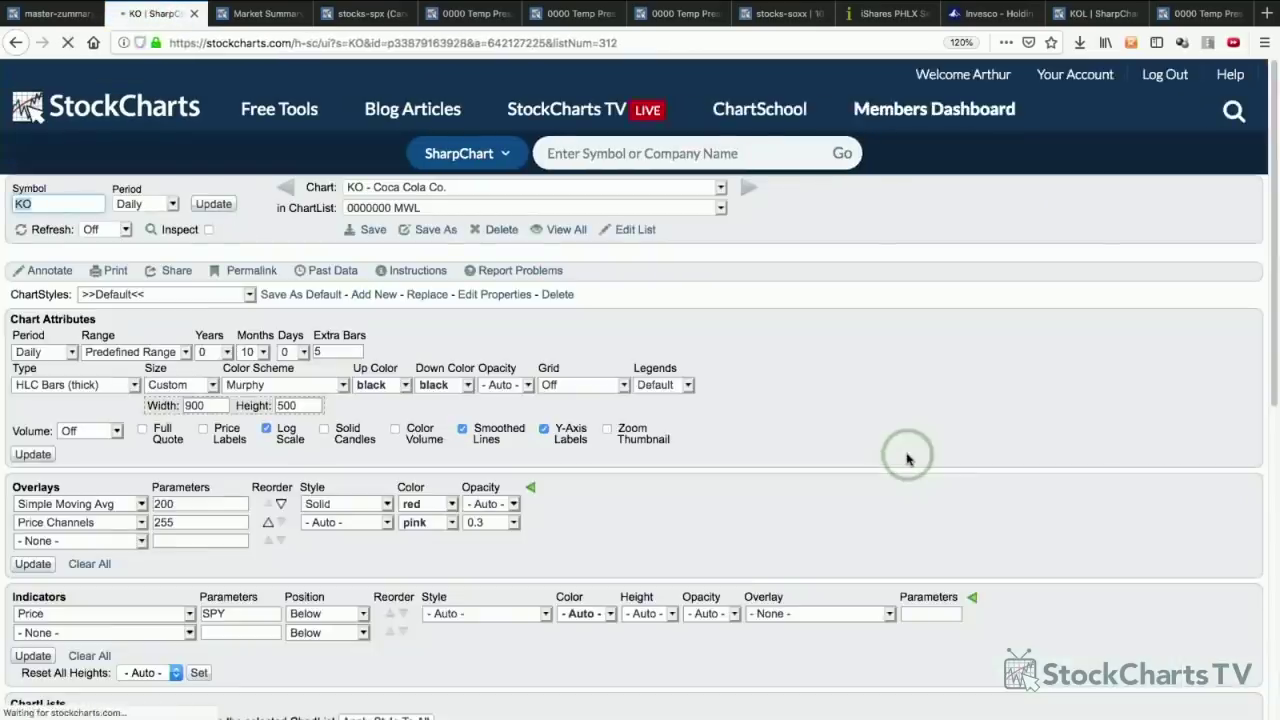
- Try arrow annotations on the KO chart along the rising 200-day moving average and across the November low
{"action": "scroll", "coordinate": [912, 456], "scroll_direction": "down", "scroll_amount": 1}
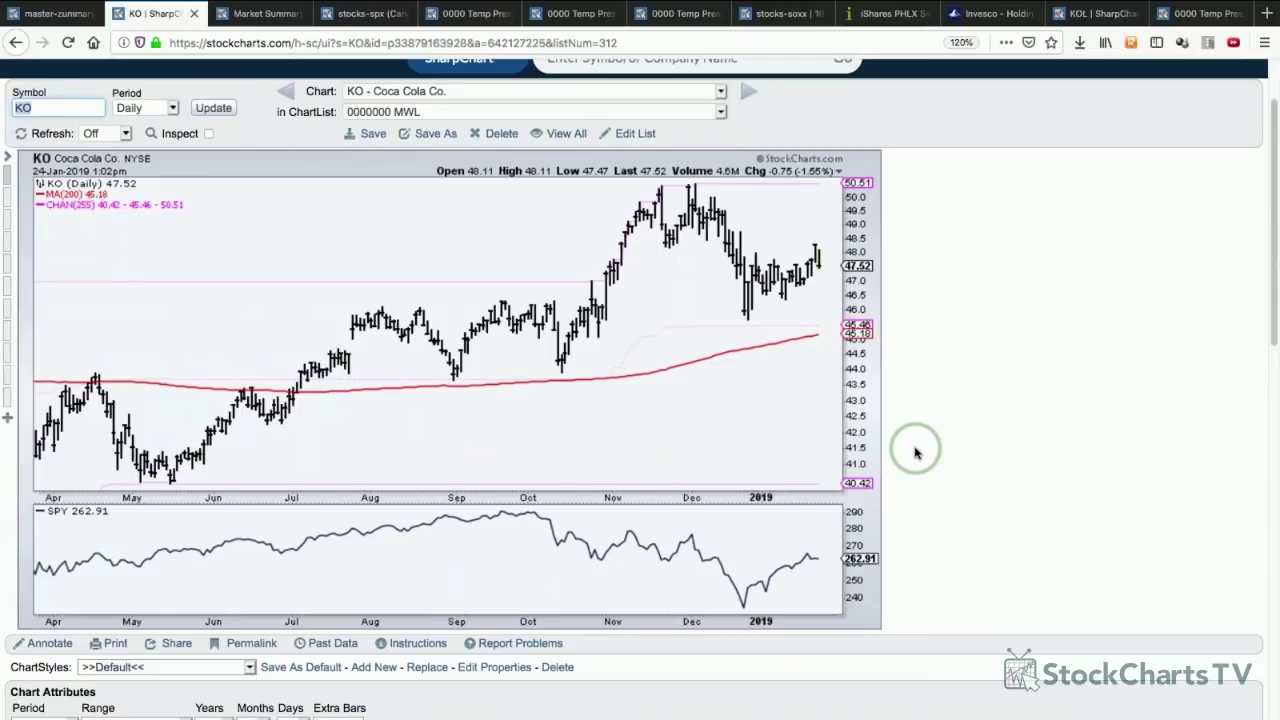
{"action": "key", "text": "ctrl+shift+a"}
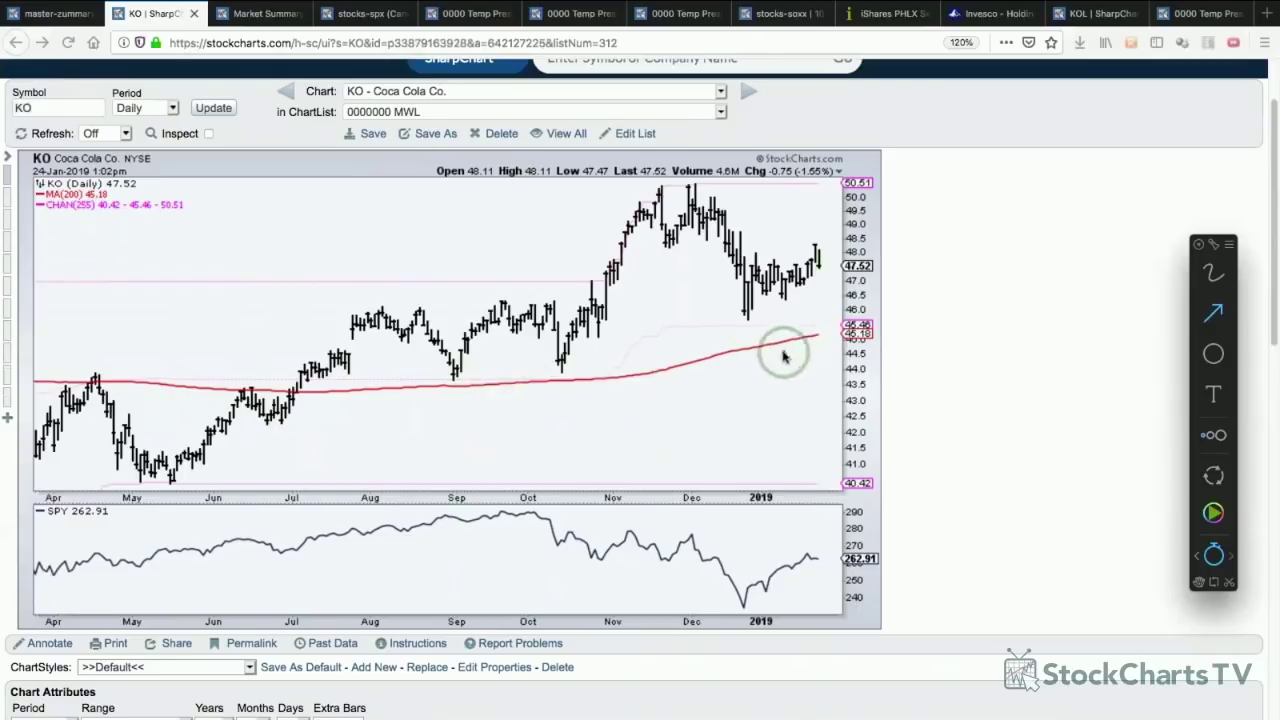
{"action": "left_click_drag", "start_coordinate": [783, 357], "coordinate": [828, 344]}
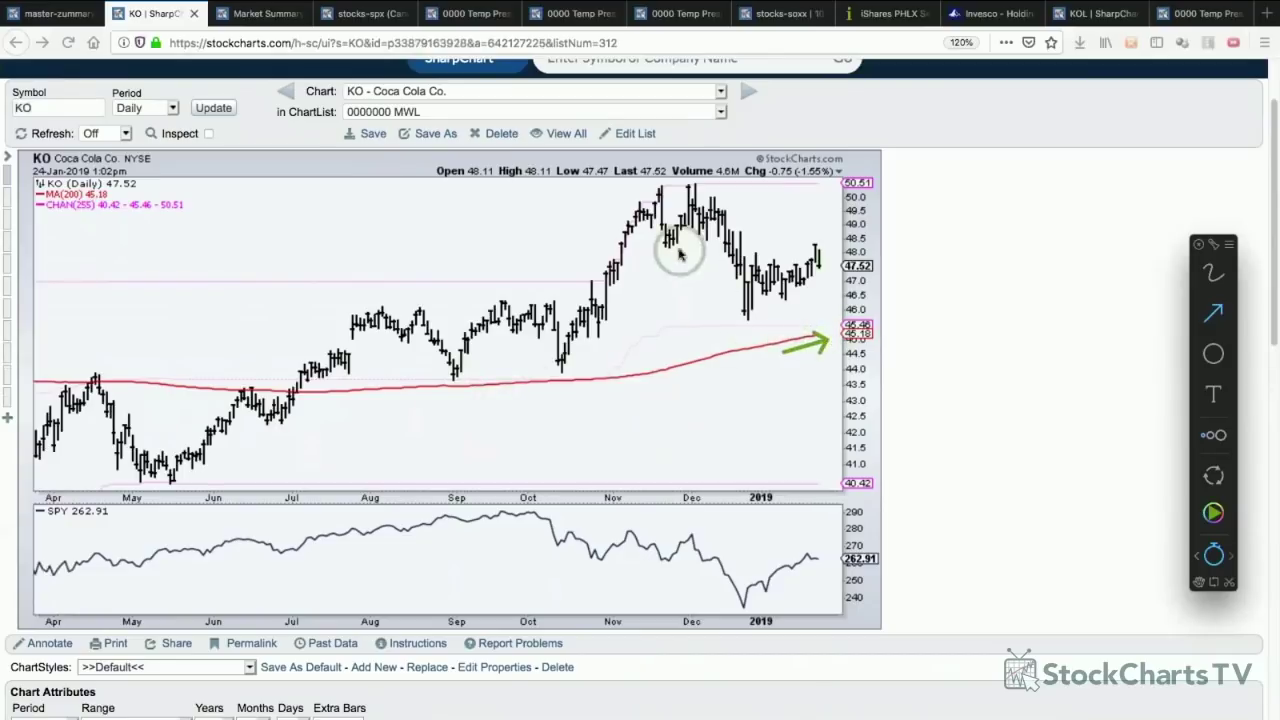
{"action": "left_click_drag", "start_coordinate": [657, 245], "coordinate": [738, 252]}
{"action": "key", "text": "Escape"}
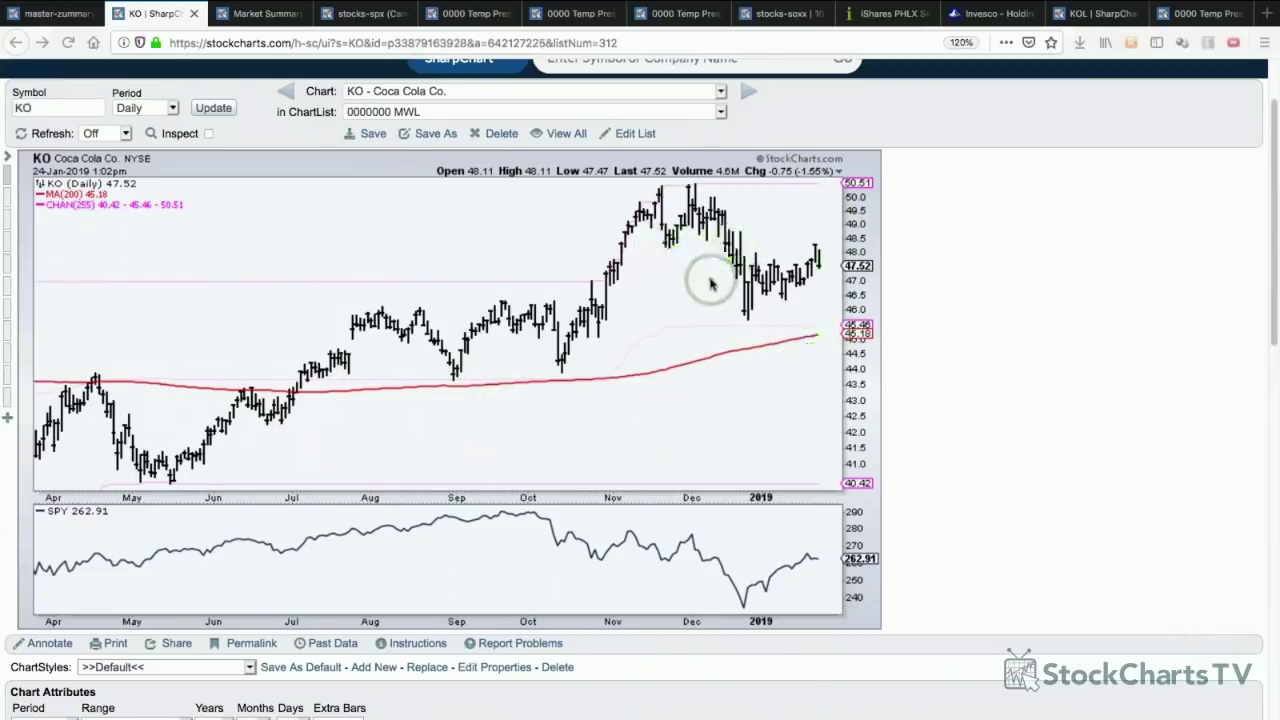
- Annotate KO with a horizontal line at the November low and rising lines under and over the price swings since late December
{"action": "key", "text": "super+shift+a"}
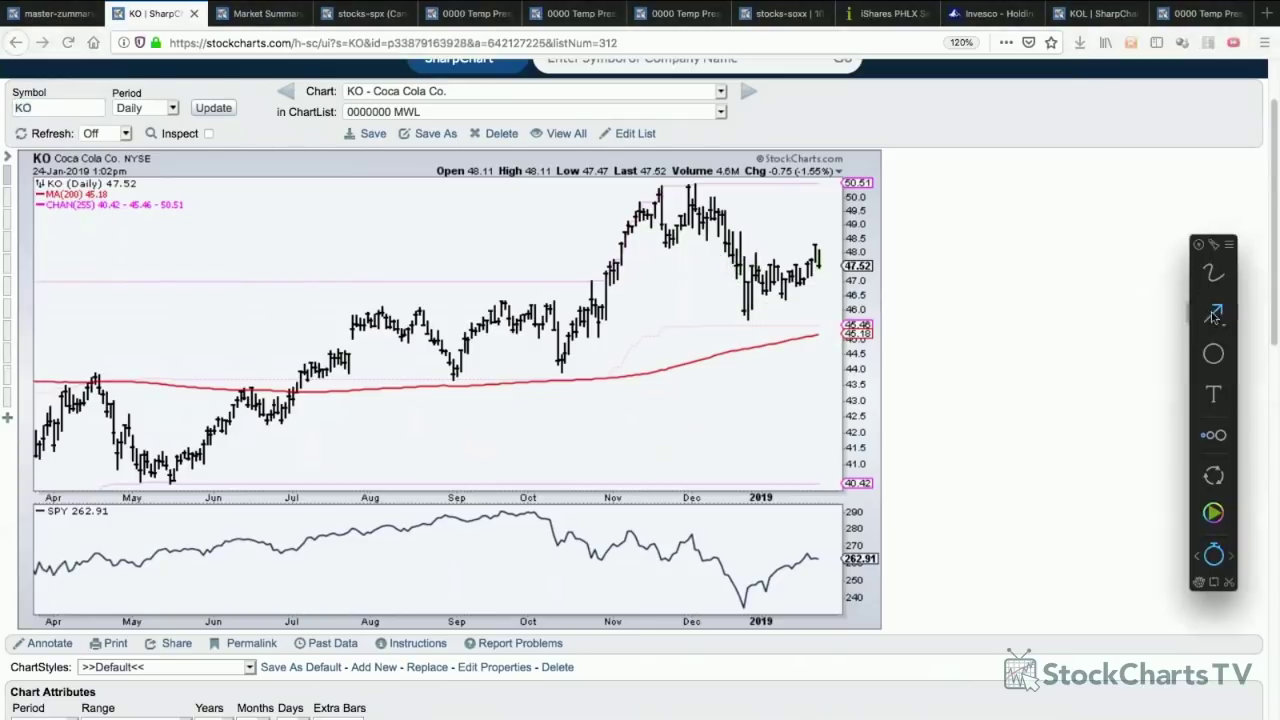
{"action": "left_click_drag", "start_coordinate": [659, 245], "coordinate": [755, 245]}
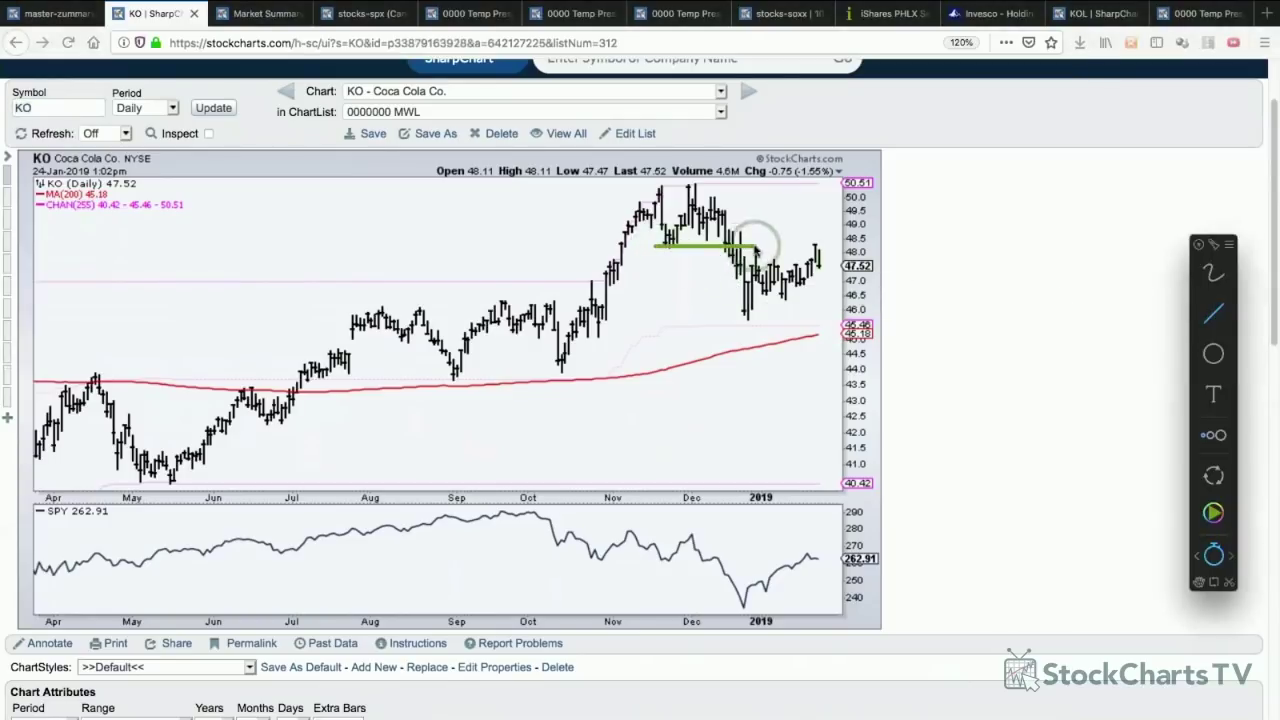
{"action": "left_click_drag", "start_coordinate": [745, 322], "coordinate": [838, 270]}
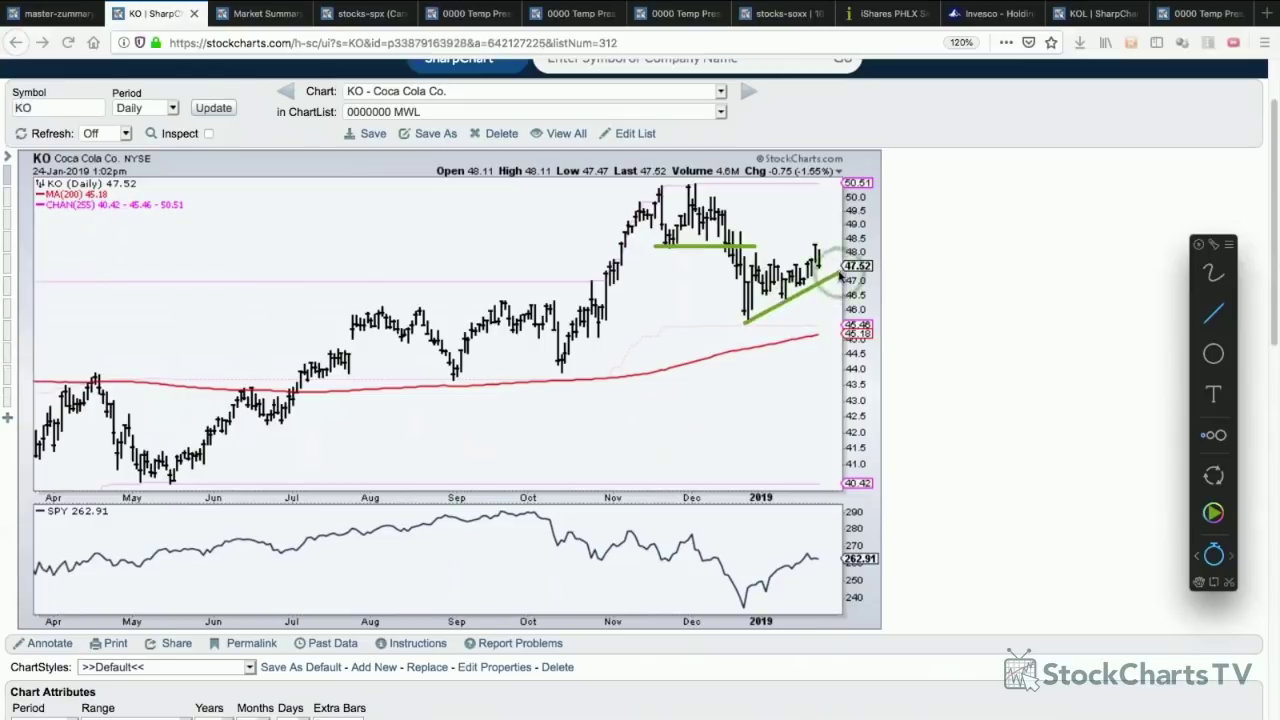
{"action": "left_click_drag", "start_coordinate": [755, 250], "coordinate": [830, 242]}
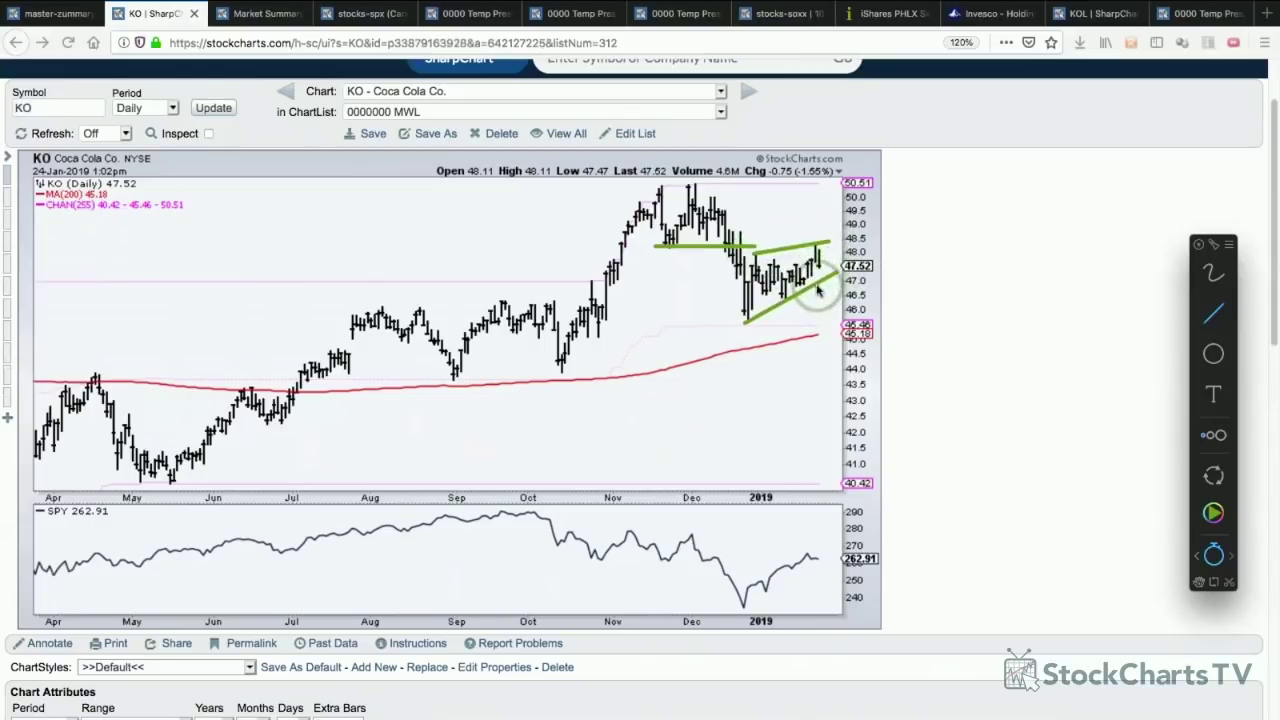
- Mark KO with a short horizontal line at the mid-January low and a long one from the September low through October's, then close the annotations
{"action": "left_click_drag", "start_coordinate": [815, 292], "coordinate": [846, 286]}
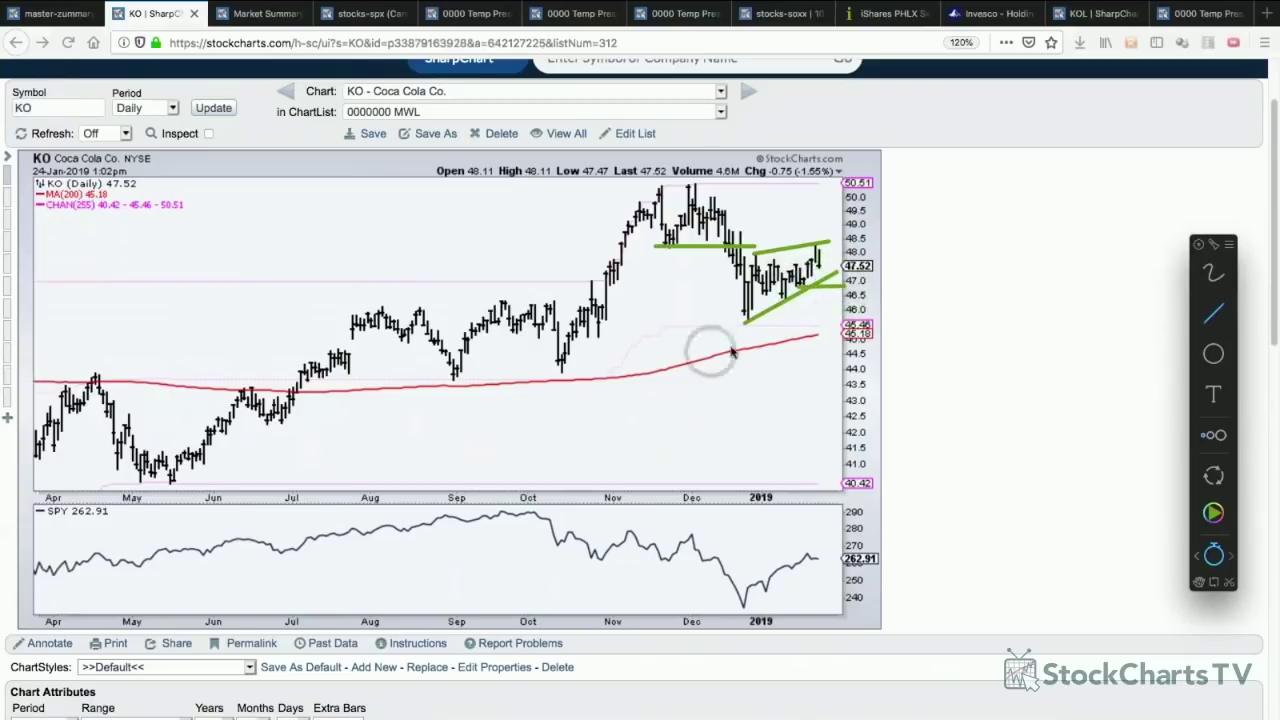
{"action": "left_click_drag", "start_coordinate": [455, 370], "coordinate": [838, 370]}
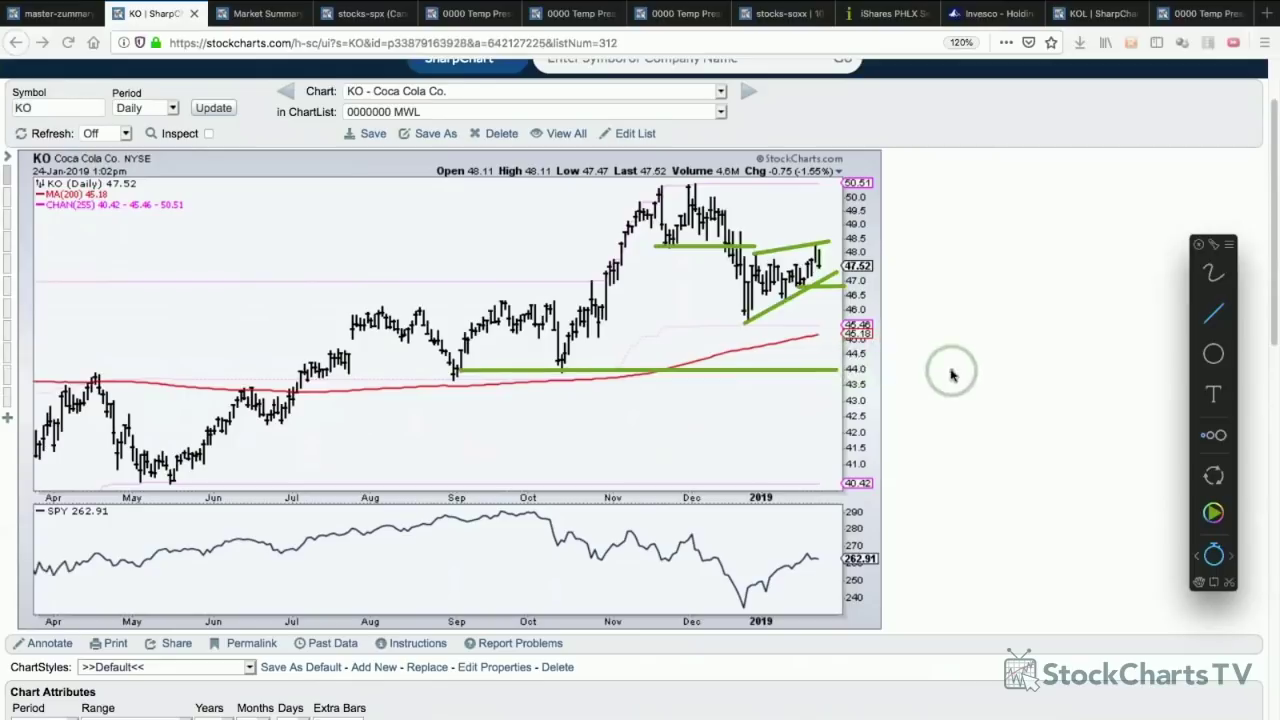
{"action": "key", "text": "Escape"}
- Replace the KO chart with the daily SharpChart for ARRY
{"action": "scroll", "coordinate": [951, 369], "scroll_direction": "up", "scroll_amount": 3}
{"action": "left_click", "coordinate": [72, 205]}
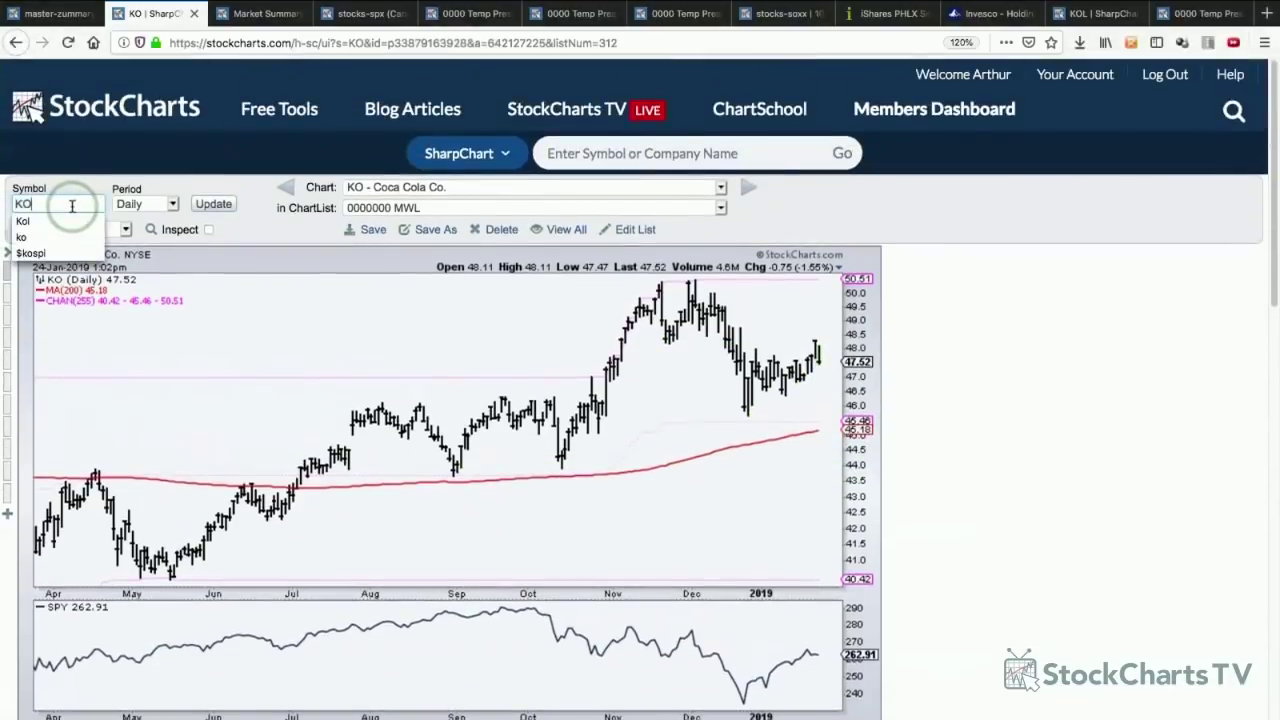
{"action": "left_click_drag", "start_coordinate": [72, 205], "coordinate": [4, 201]}
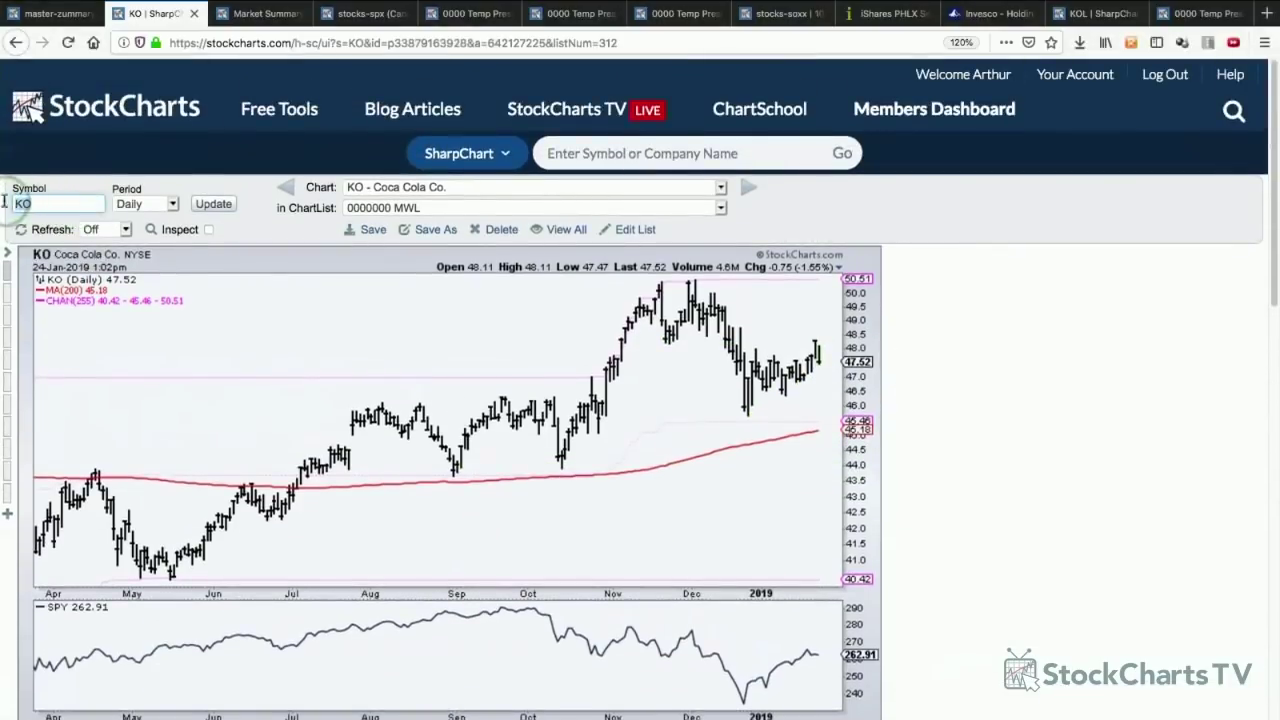
{"action": "type", "text": "ARRY"}
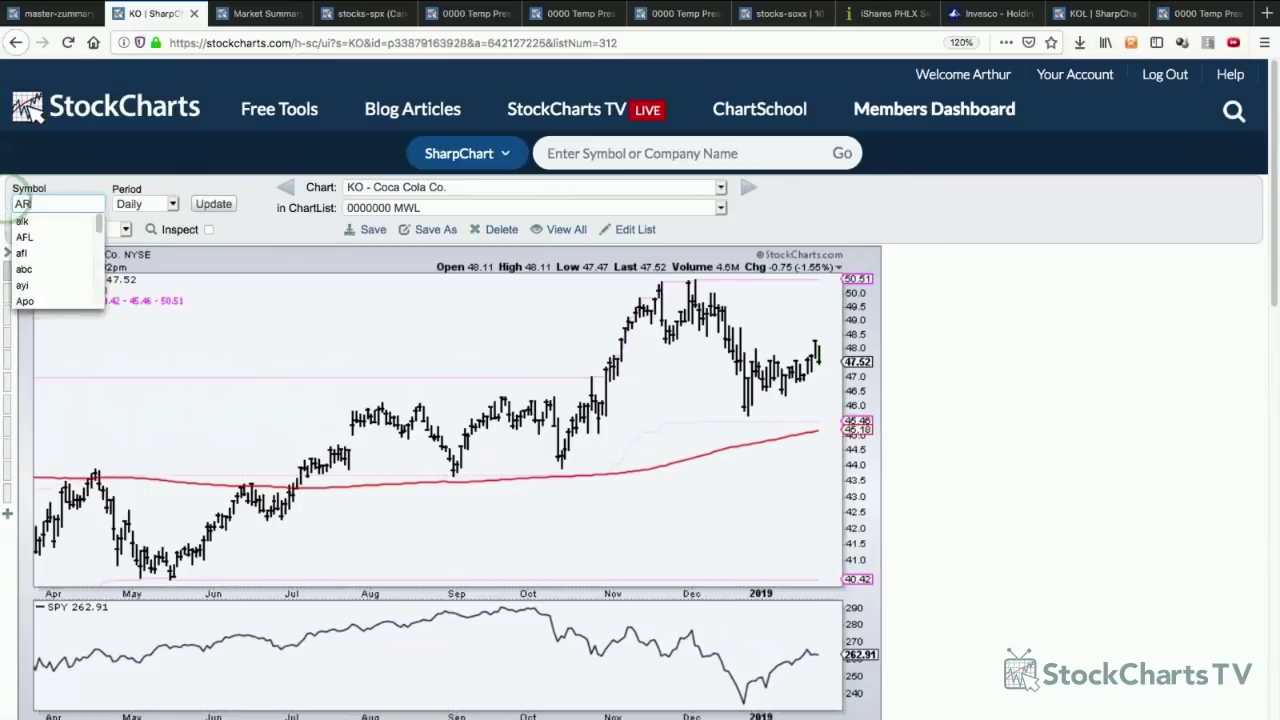
{"action": "left_click", "coordinate": [213, 204]}
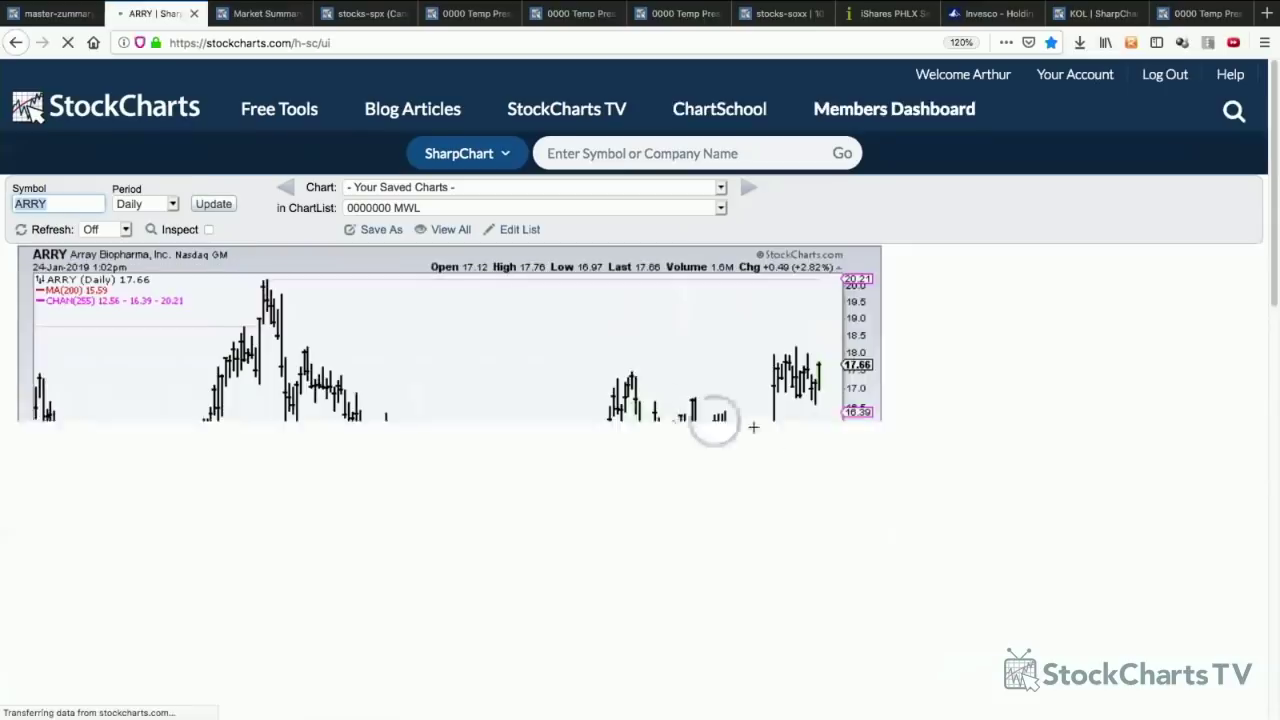
{"action": "scroll", "coordinate": [891, 437], "scroll_direction": "down", "scroll_amount": 1}
{"action": "scroll", "coordinate": [893, 442], "scroll_direction": "down", "scroll_amount": 1}
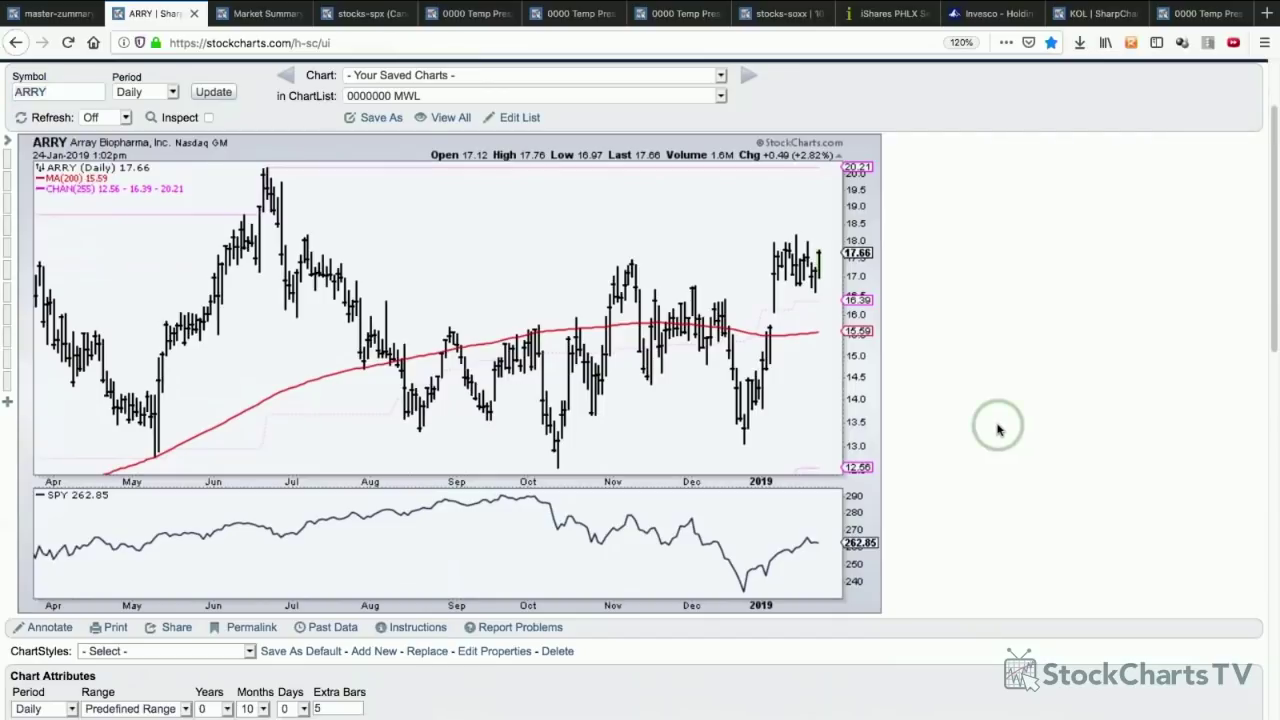
{"action": "key", "text": "ctrl+alt+a"}
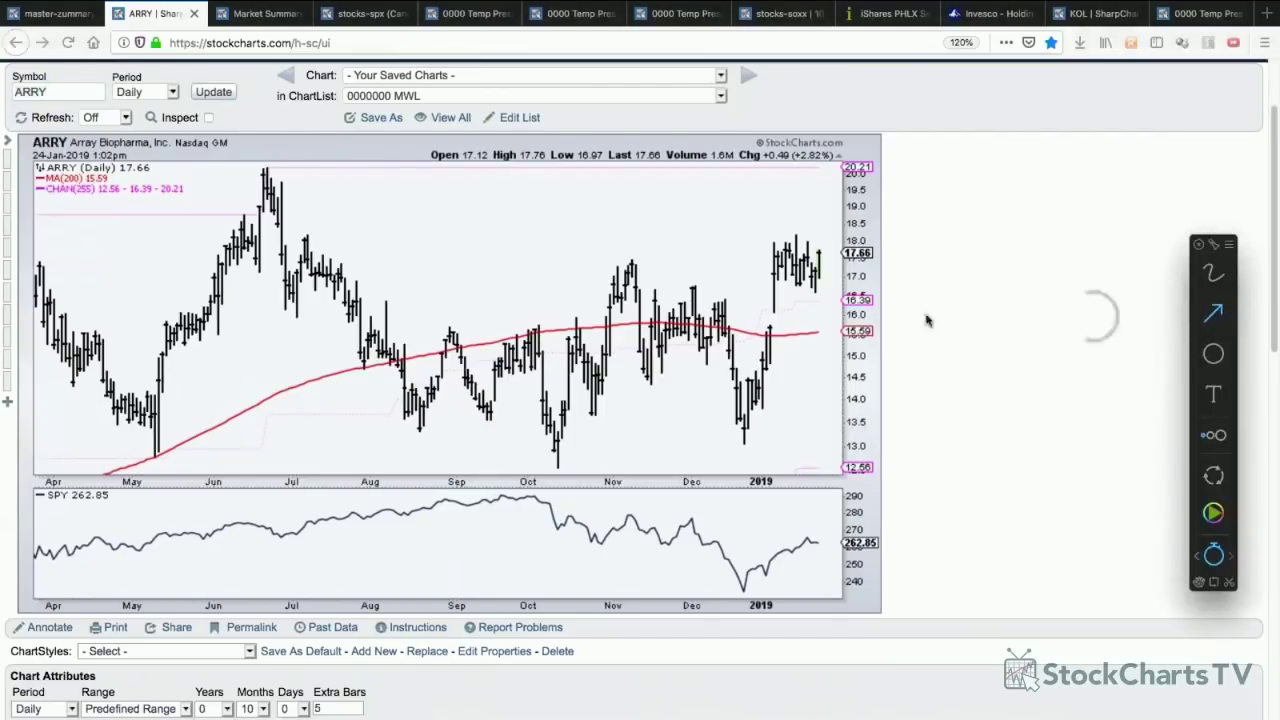
{"action": "left_click_drag", "start_coordinate": [127, 444], "coordinate": [765, 446]}
{"action": "key", "text": "ctrl+alt+a"}
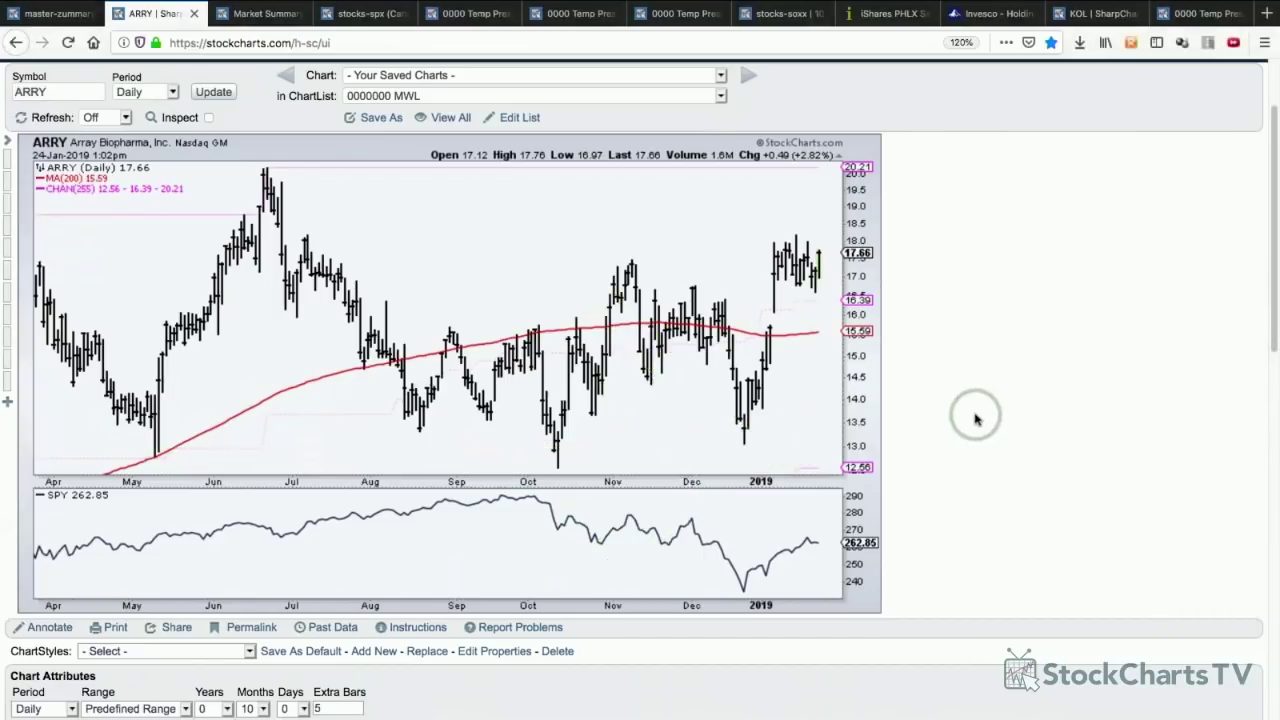
- Annotate ARRY with plain horizontal lines along the May and October lows and from the November high, and box the January price bars
{"action": "key", "text": "ctrl+alt+a"}
{"action": "left_click", "coordinate": [1215, 313]}
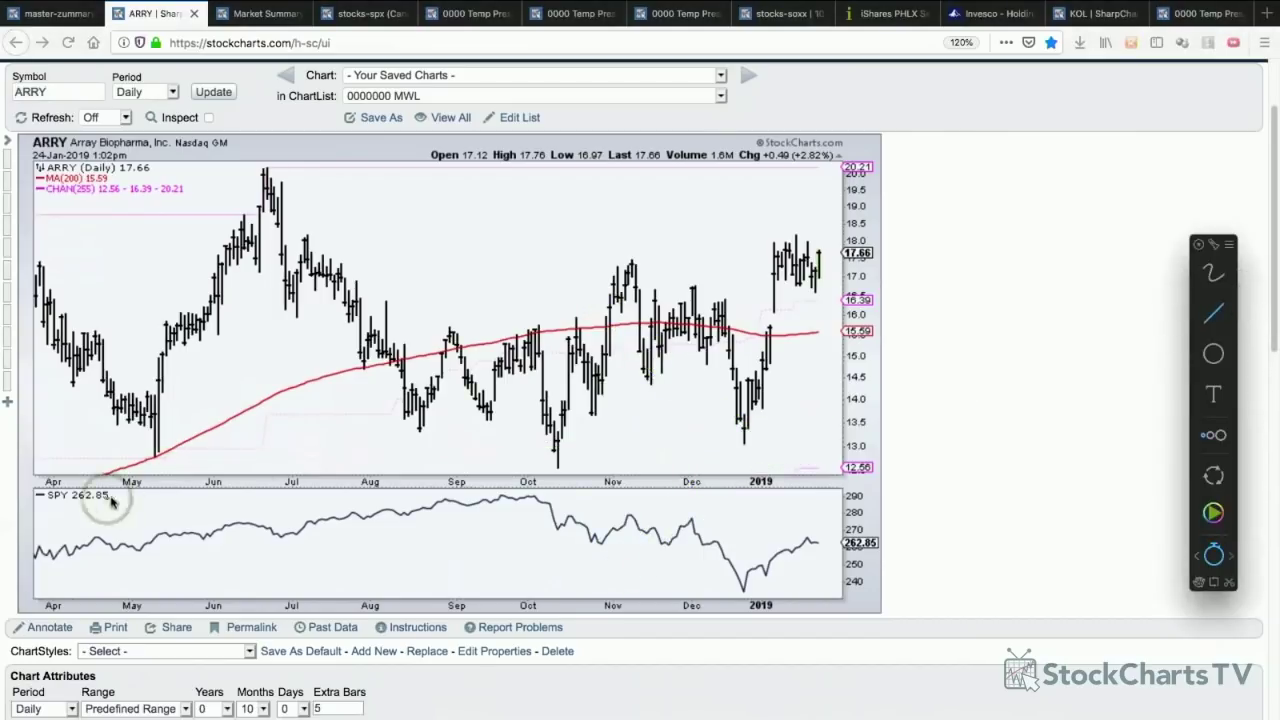
{"action": "left_click_drag", "start_coordinate": [107, 460], "coordinate": [759, 462]}
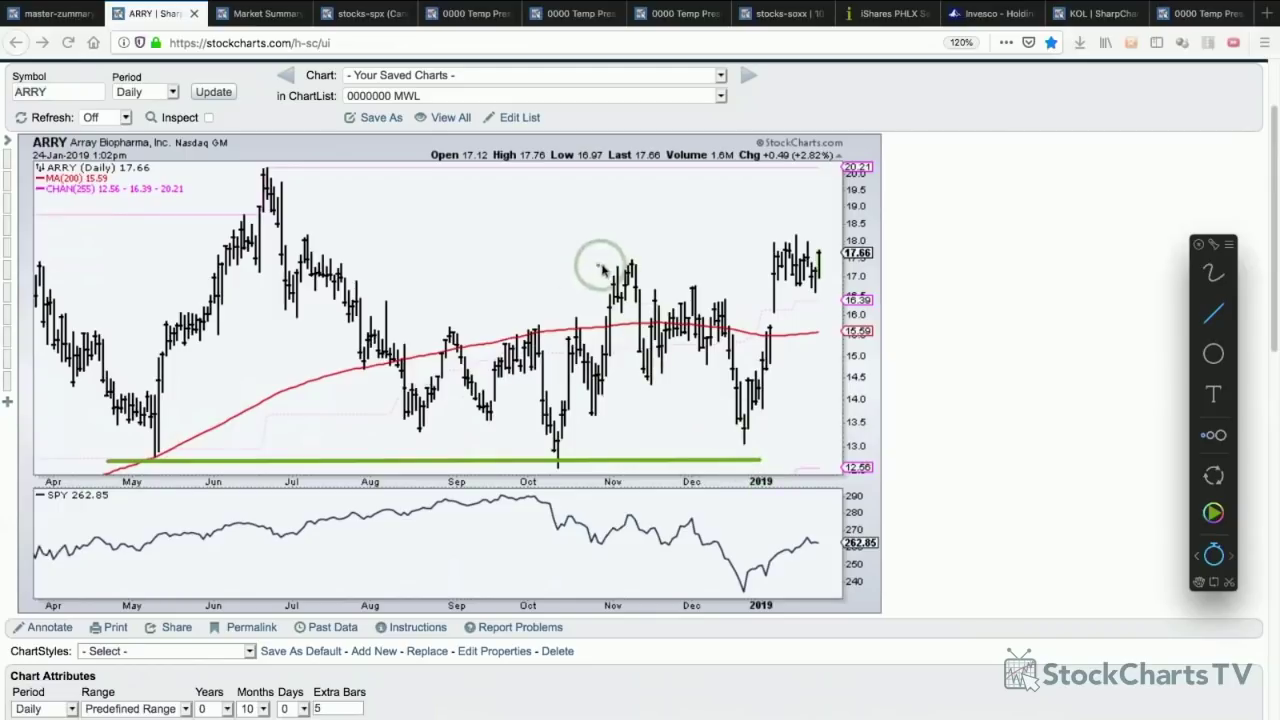
{"action": "left_click_drag", "start_coordinate": [616, 261], "coordinate": [776, 261]}
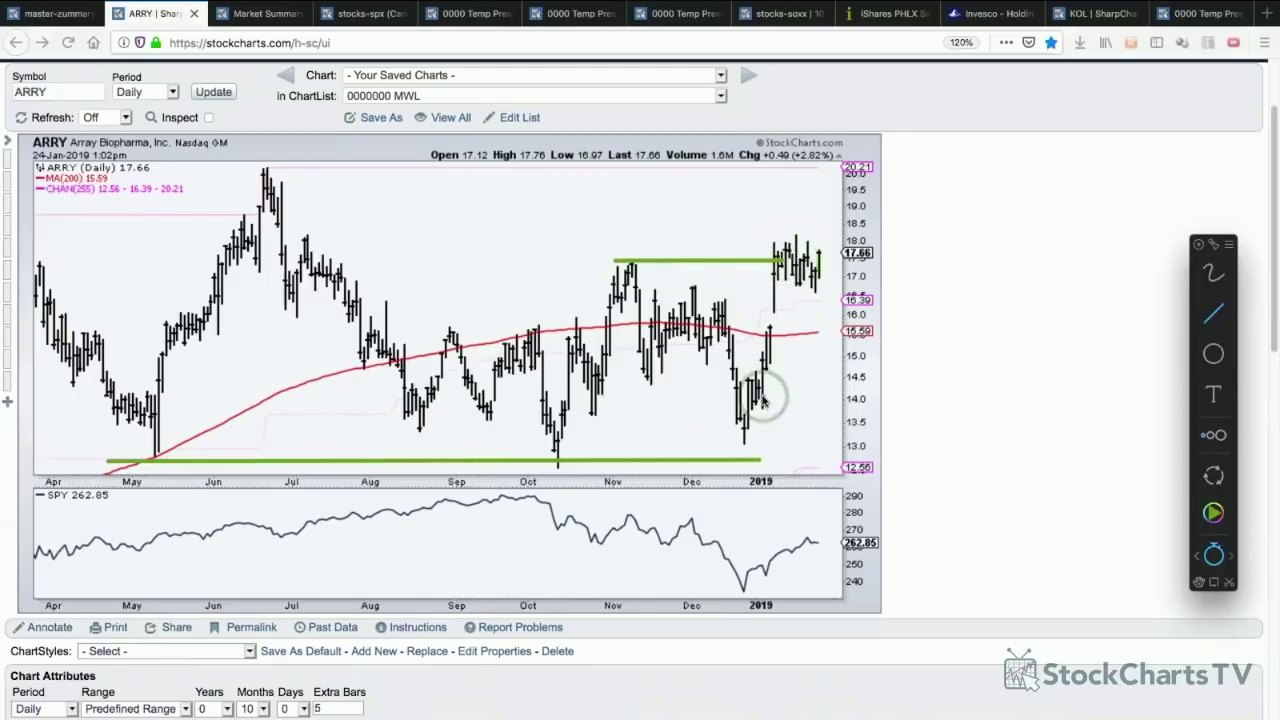
{"action": "left_click", "coordinate": [1214, 356]}
{"action": "left_click_drag", "start_coordinate": [773, 240], "coordinate": [826, 296]}
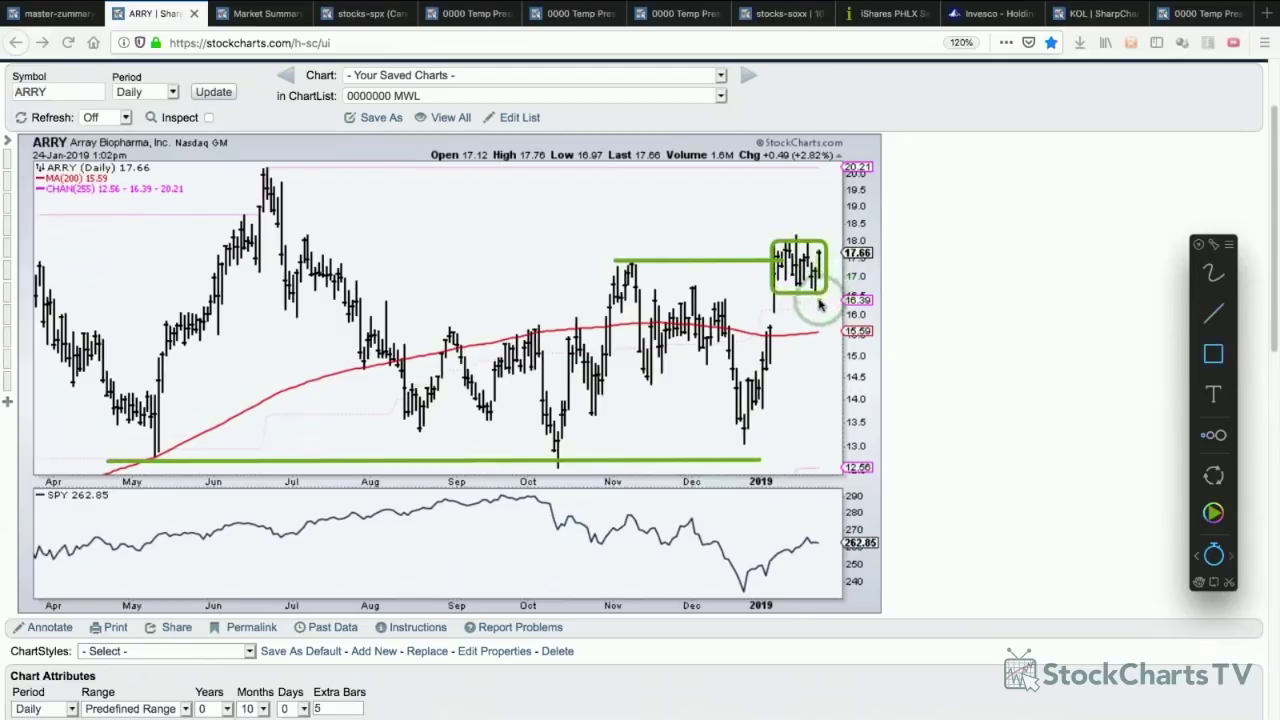